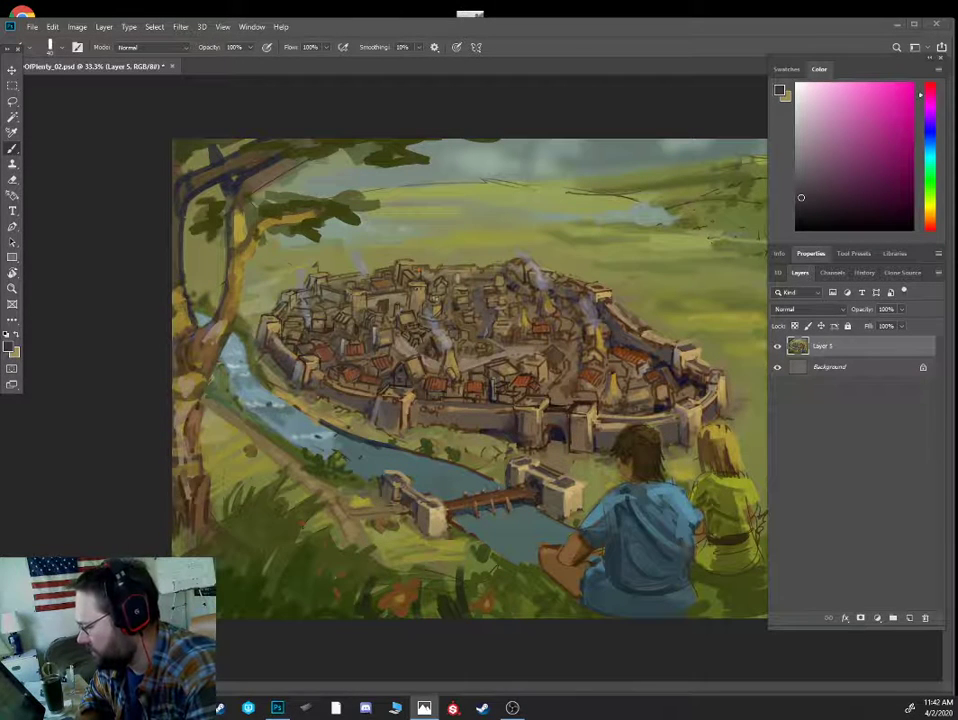
- Examine the walled-town layout in the reference map Dundealosford 2.png against the painting
drag(0, 240, 485, 107)
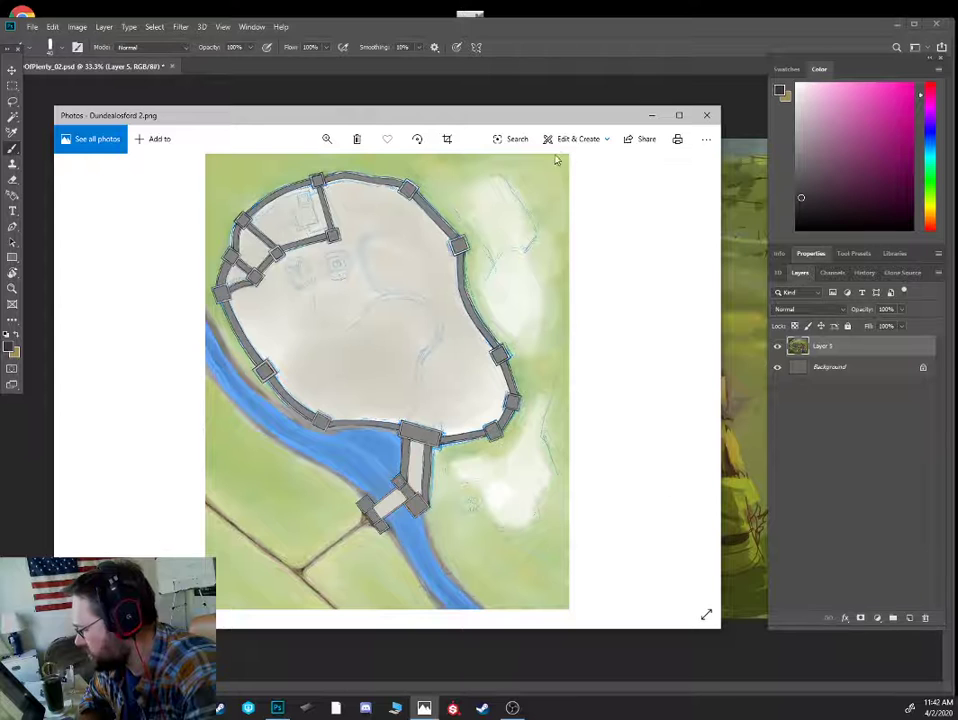
drag(554, 115, 0, 83)
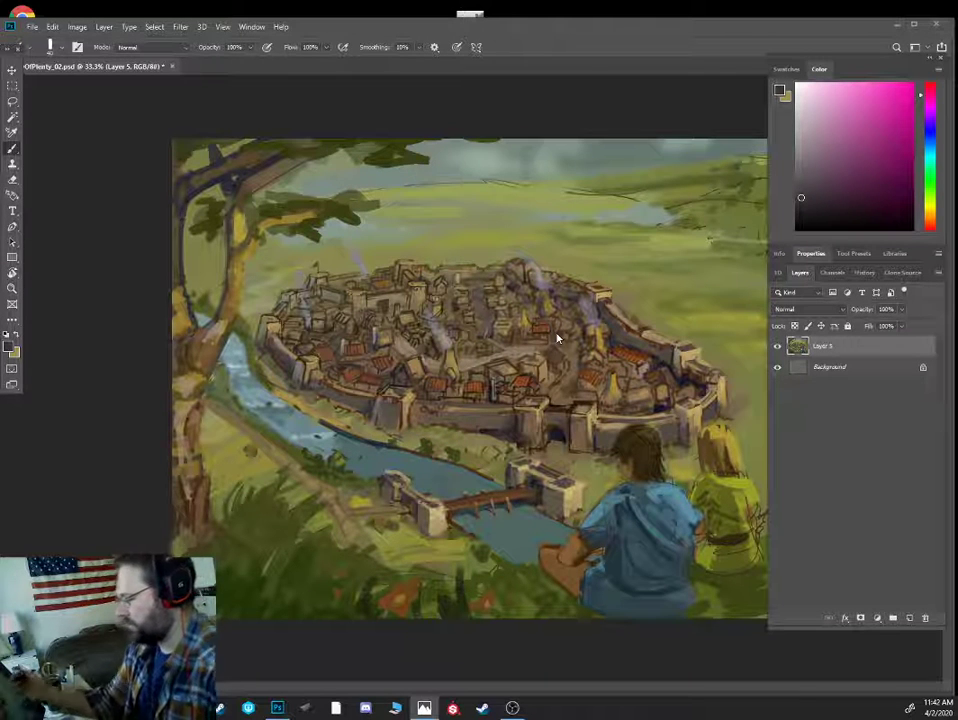
drag(0, 165, 170, 133)
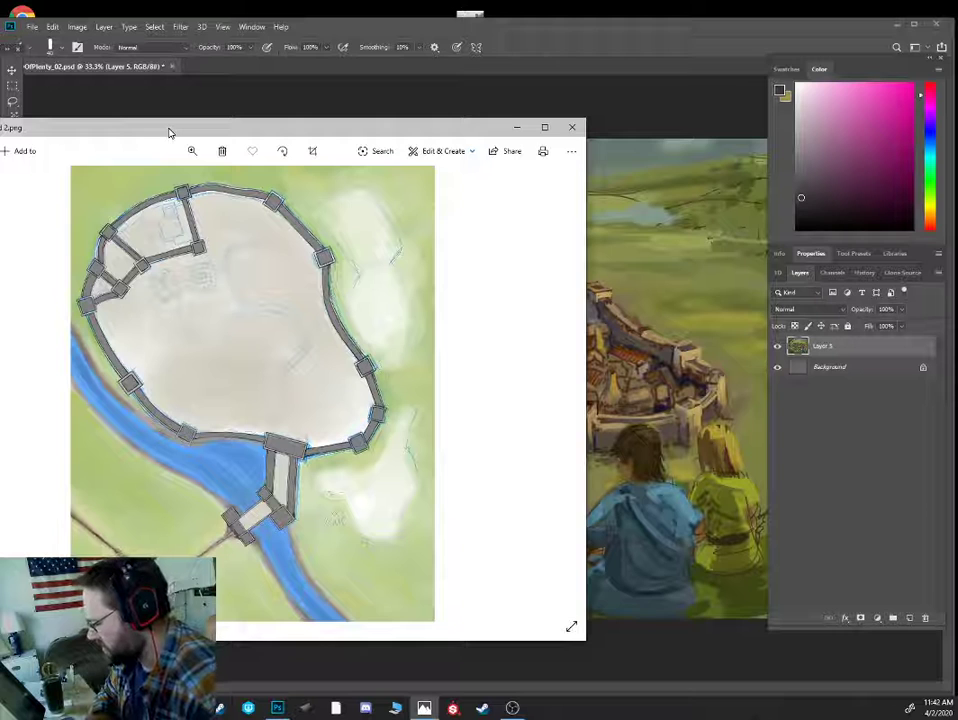
drag(169, 133, 0, 130)
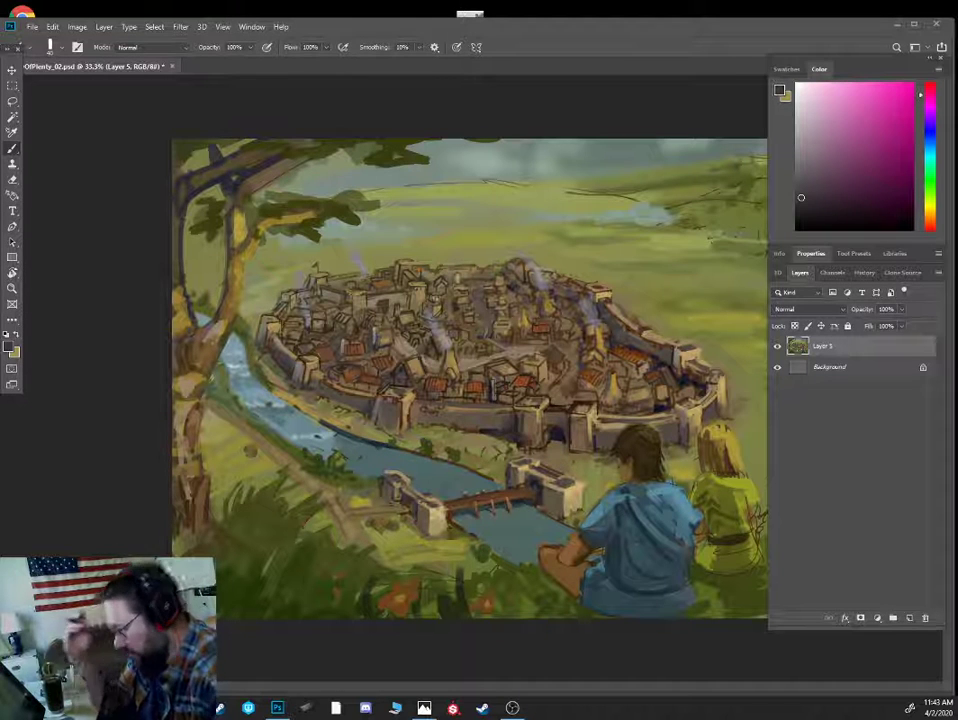
- Choose a brush preset and shade the green-clad figure using dark olive greens sampled from the figure and nearby grass
key(ctrl+minus)
right_click(633, 334)
double_click(711, 506)
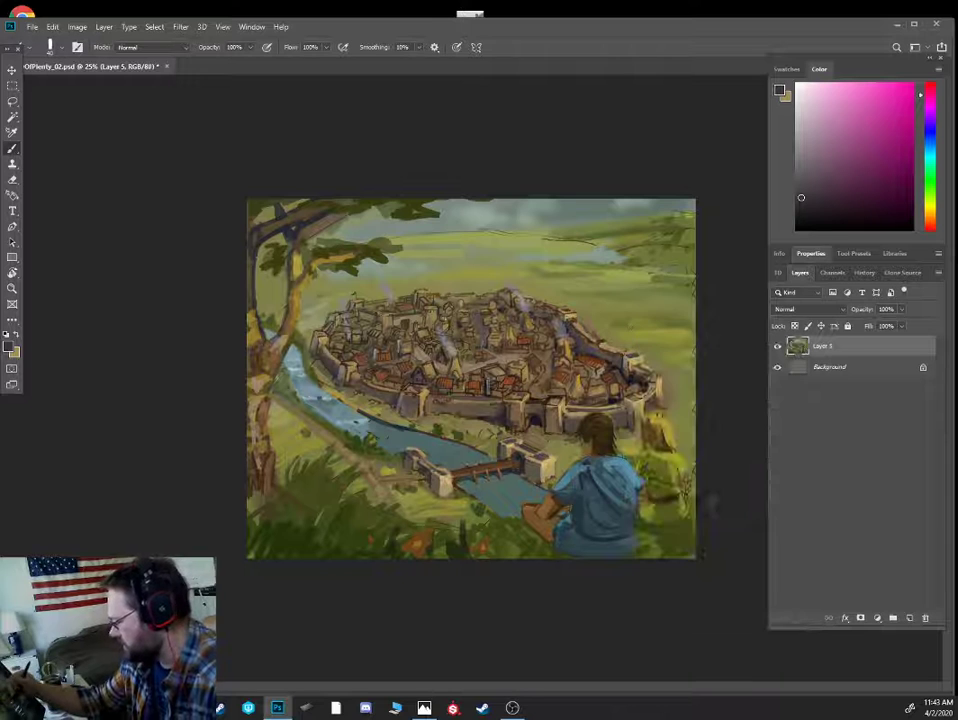
alt+click(656, 479)
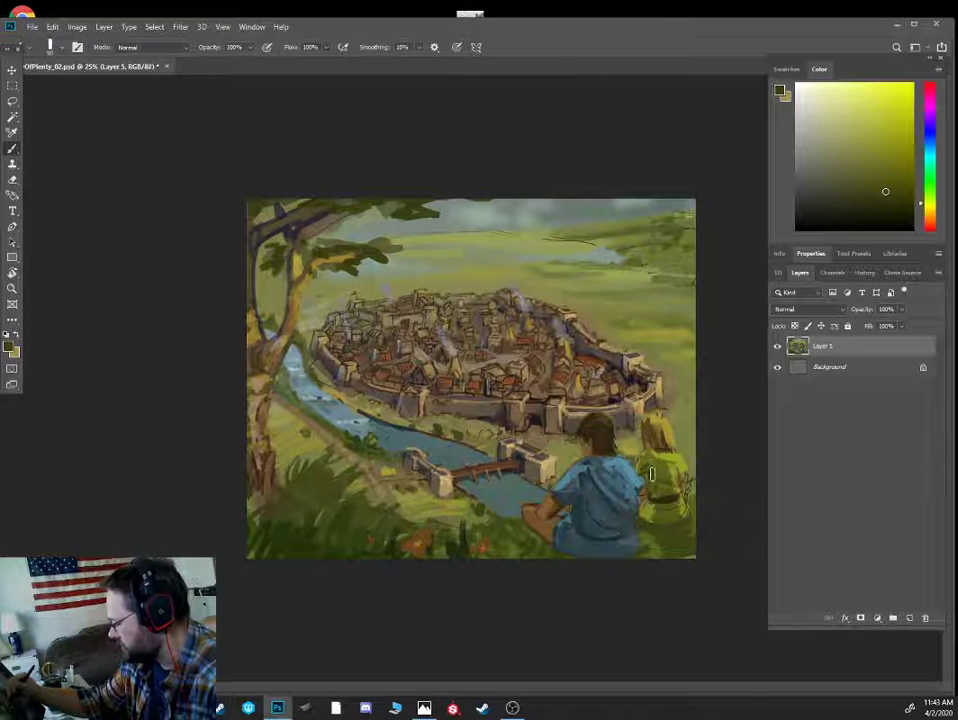
alt+click(672, 540)
alt+click(670, 504)
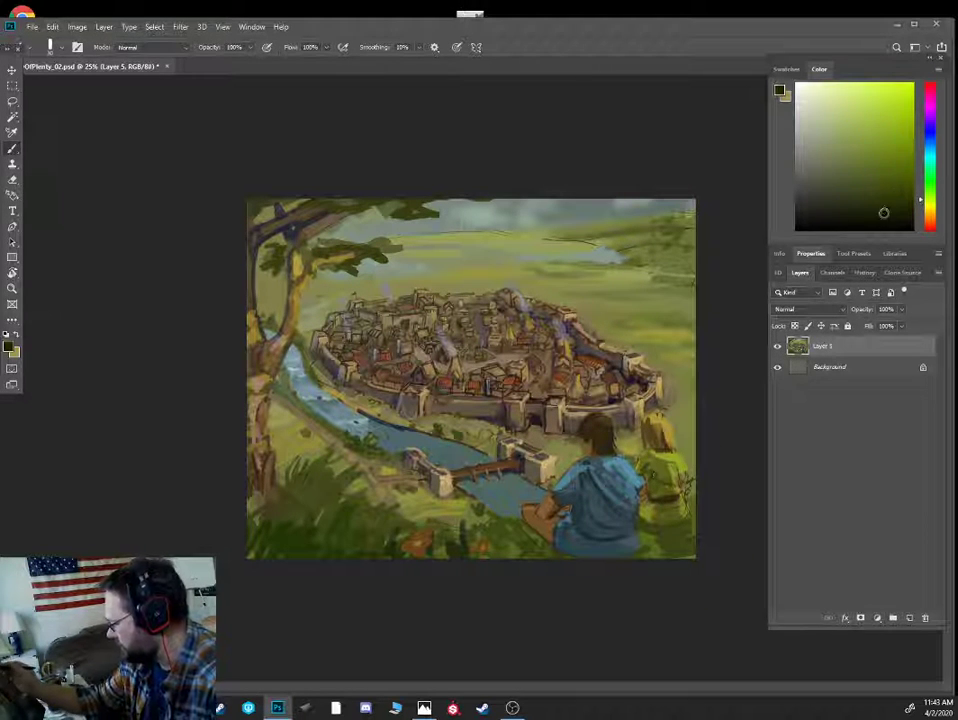
- Darken the grass beneath the two seated figures with a smaller brush and paint a near-black blue shadow along the blue figure's base
key(bracketleft)
key(bracketleft)
mouse_move(686, 529)
mouse_down()
mouse_move(688, 510)
mouse_move(650, 564)
mouse_move(627, 548)
mouse_up()
click(929, 140)
click(871, 226)
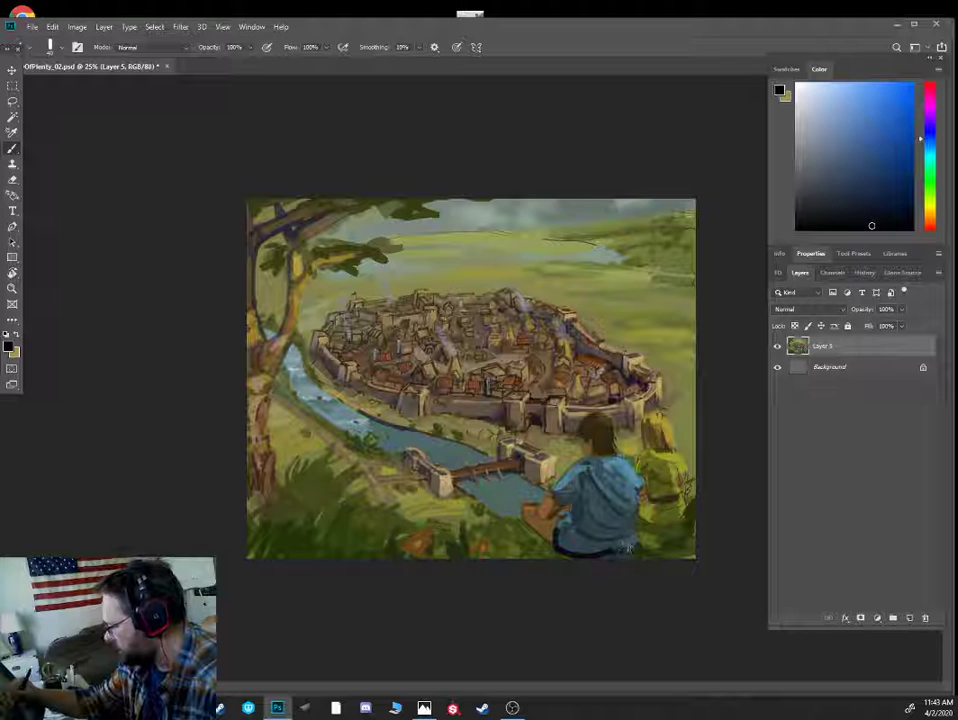
- Fill out the distant hill with sampled olive green and sample the dark brown of the tree trunk
alt+click(677, 231)
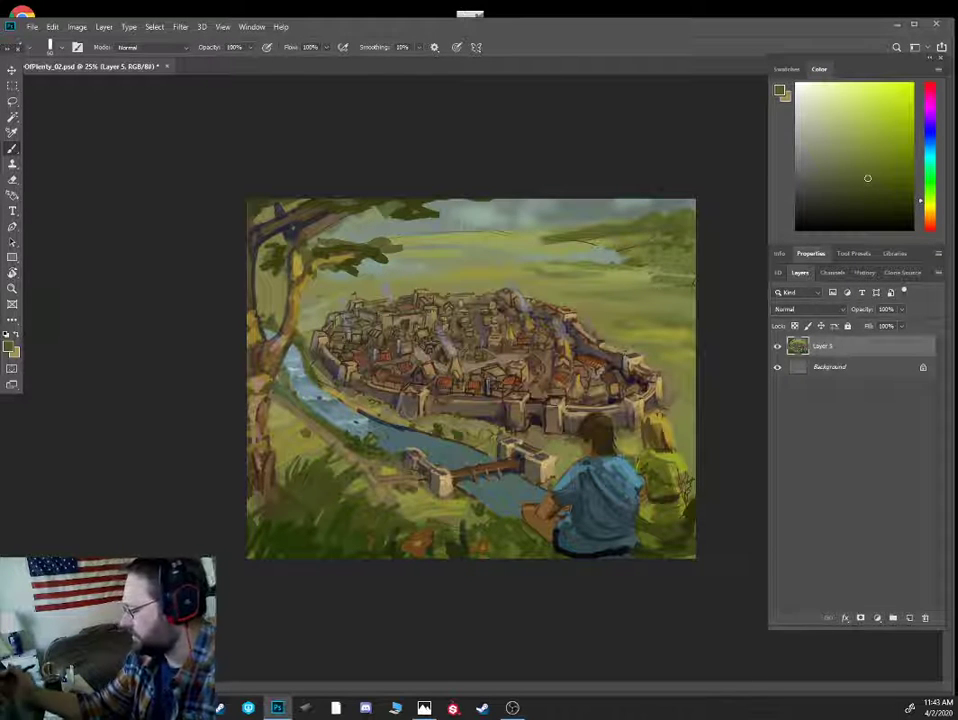
alt+click(255, 467)
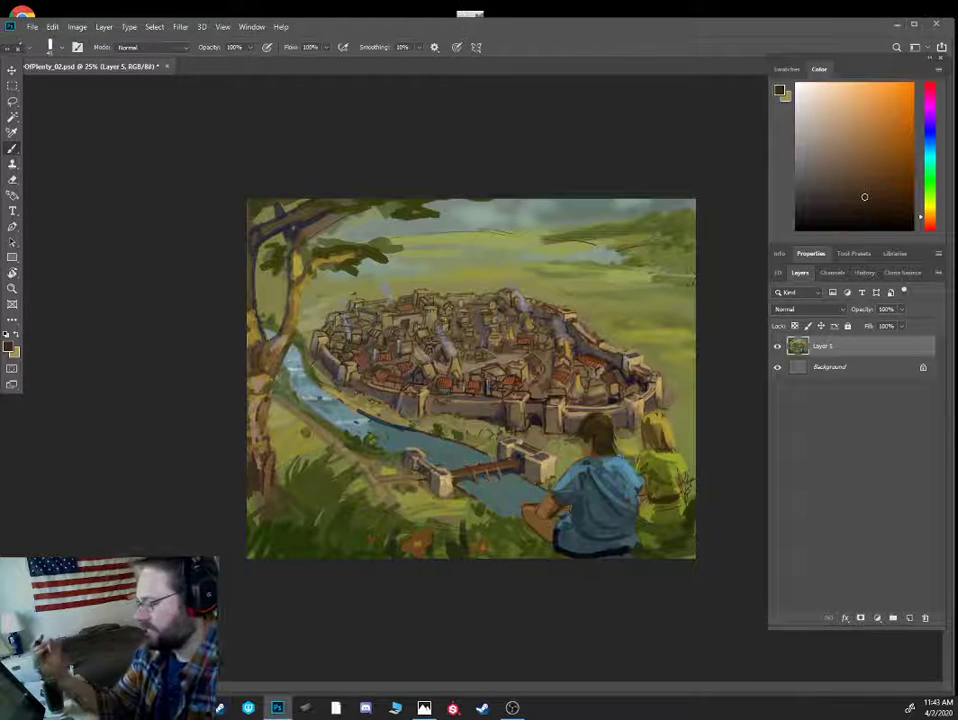
key(ctrl+plus)
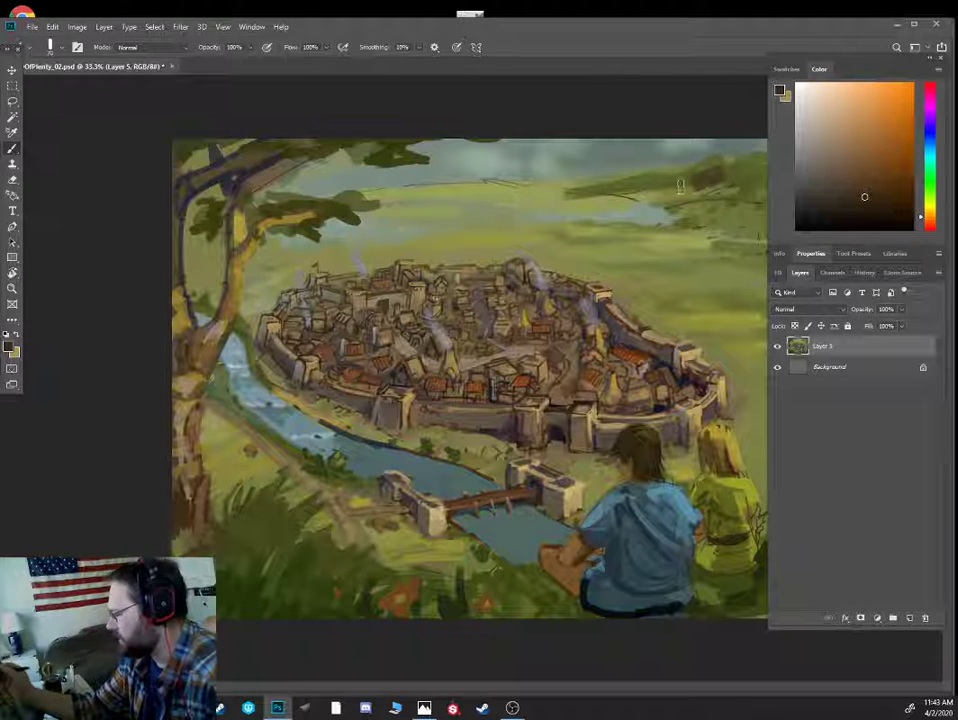
- Add a new layer and block in a large hillside behind the town with sampled olive green and a larger brush
click(910, 617)
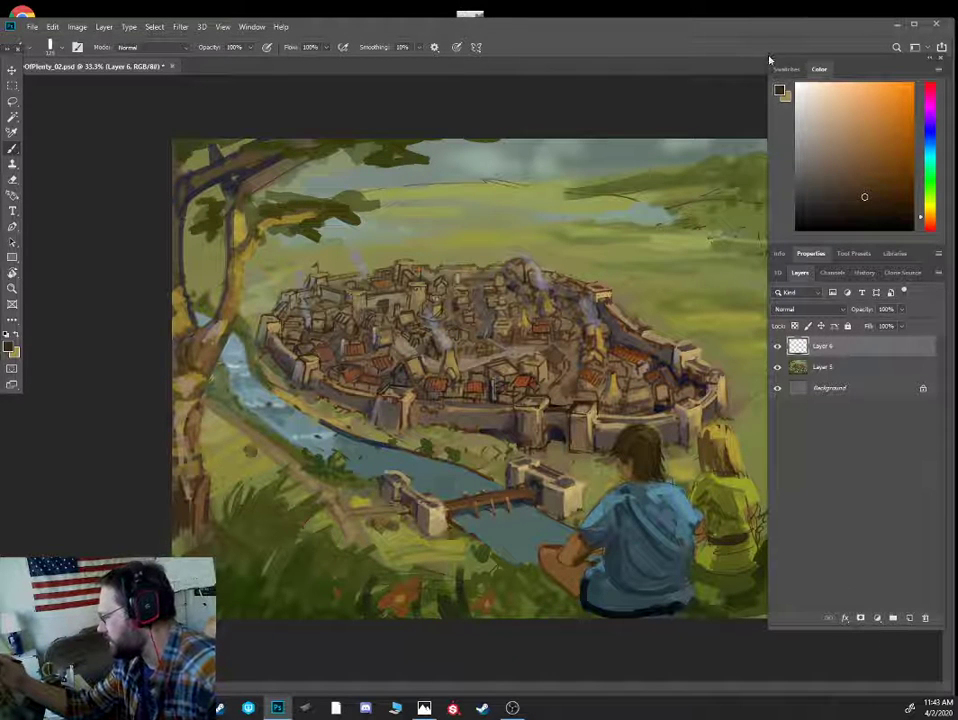
key(bracketright)
alt+click(706, 167)
mouse_move(748, 185)
mouse_down()
mouse_move(565, 234)
mouse_move(768, 236)
mouse_move(575, 235)
mouse_move(693, 209)
mouse_move(768, 157)
mouse_move(723, 209)
mouse_move(766, 233)
mouse_up()
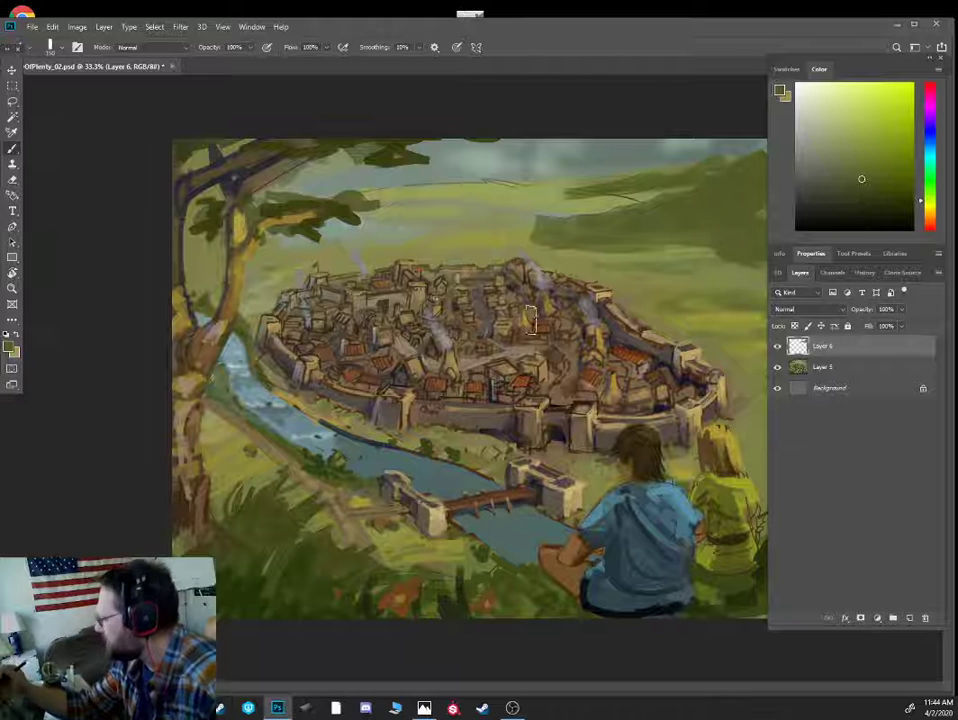
- Shift the brush colour's hue to orange and float the painting in its own window, clear of the colour and layer controls
click(930, 214)
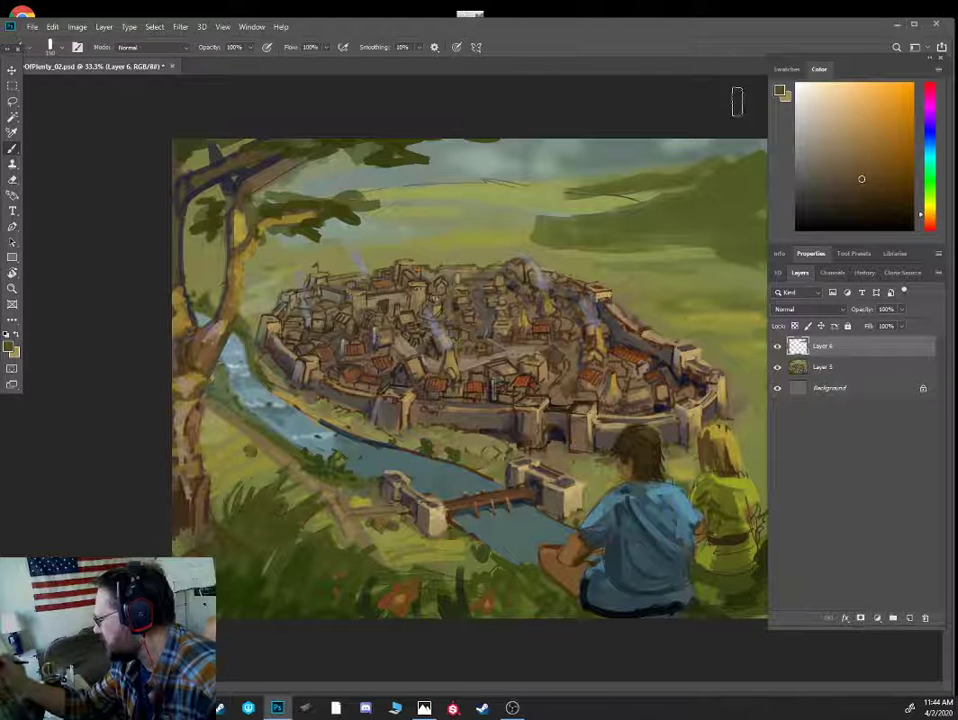
mouse_move(142, 67)
mouse_down()
mouse_move(116, 103)
mouse_move(104, 97)
mouse_up()
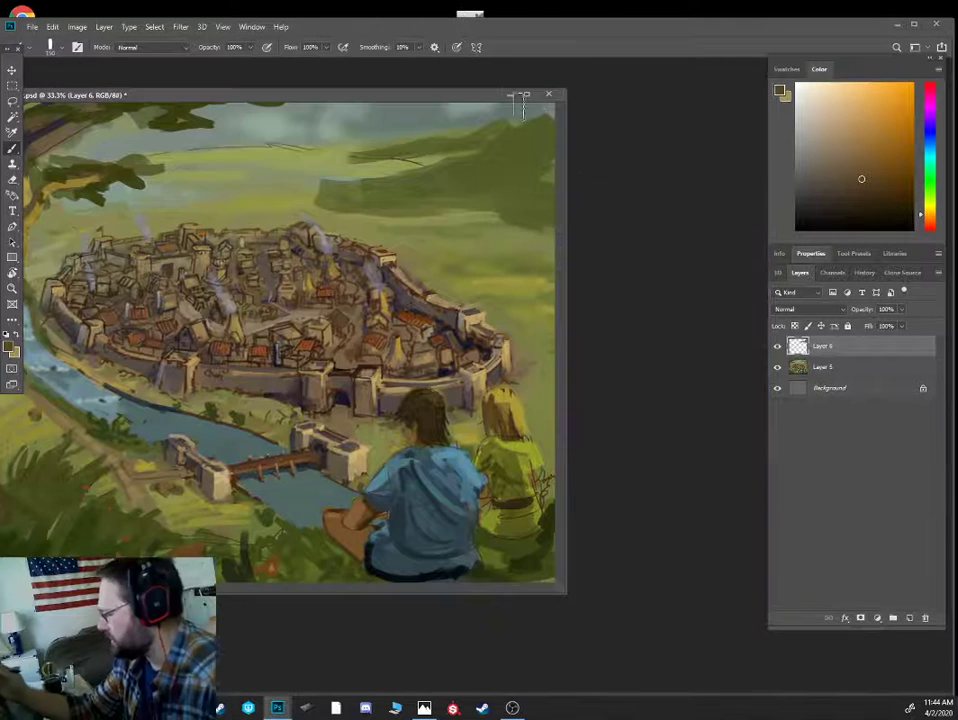
drag(522, 100, 650, 129)
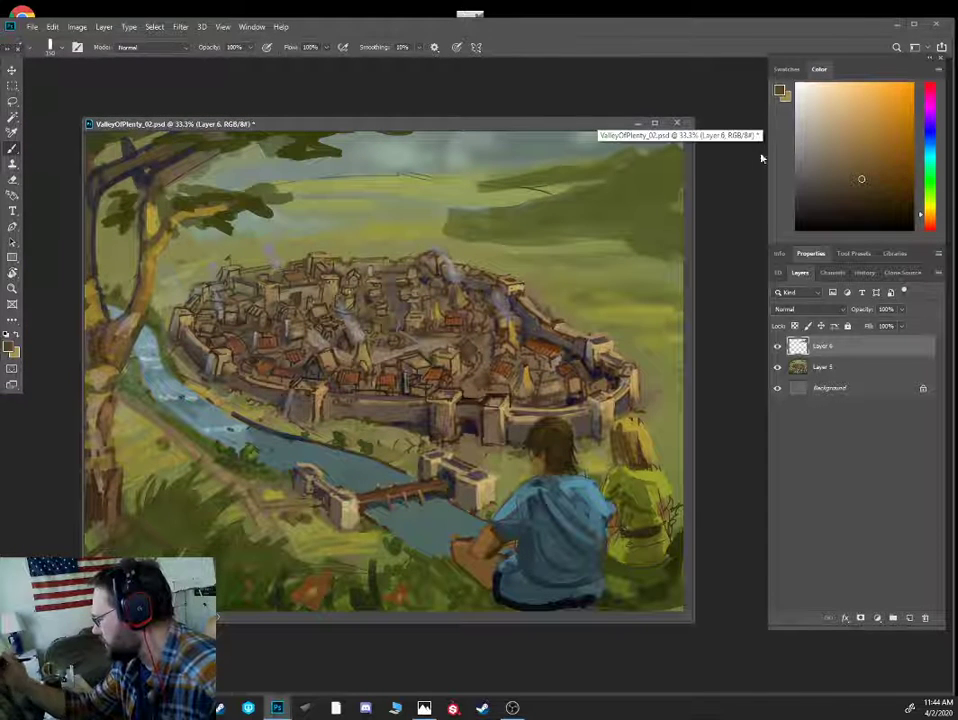
- Lighten the sampled sky colour to pale grey and paint a small cloud patch beside the hill's peak with a smaller brush
alt+click(569, 175)
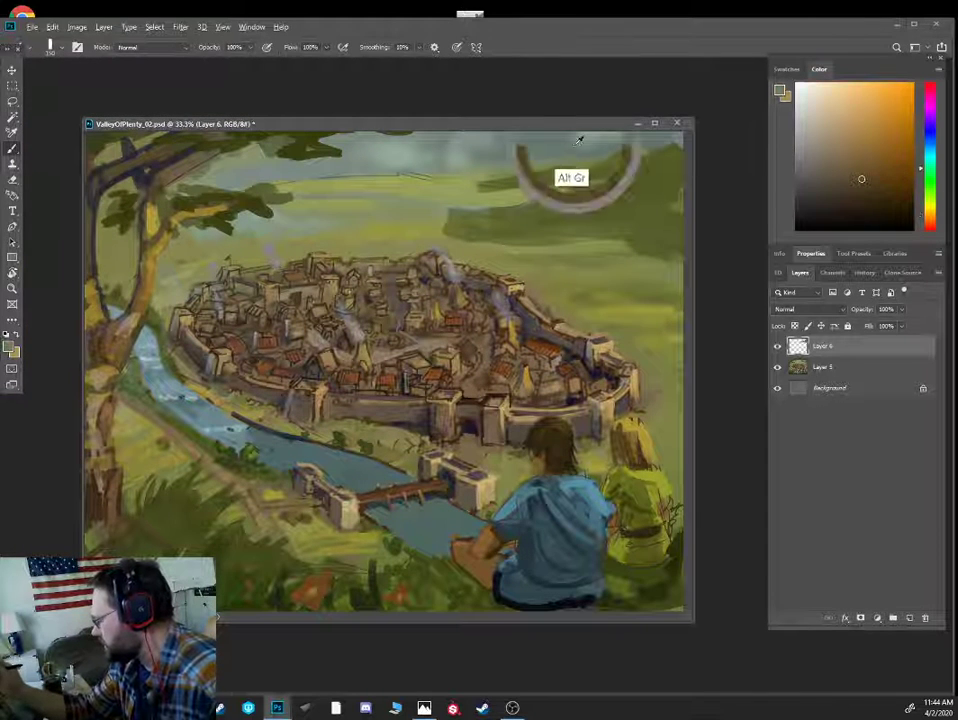
click(805, 123)
key(bracketleft)
key(bracketleft)
key(bracketleft)
mouse_move(614, 145)
mouse_down()
mouse_move(651, 143)
mouse_move(615, 152)
mouse_up()
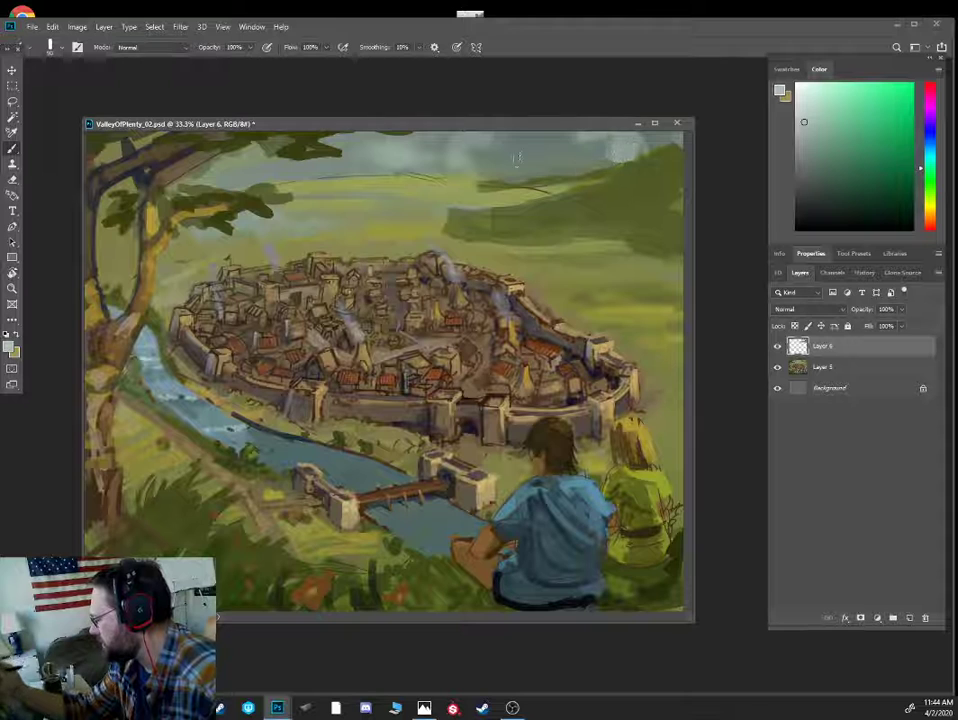
- Shift the sampled hill colour to a light warm tan and paint highlights along the hill's upper ridge
alt+click(634, 174)
click(929, 213)
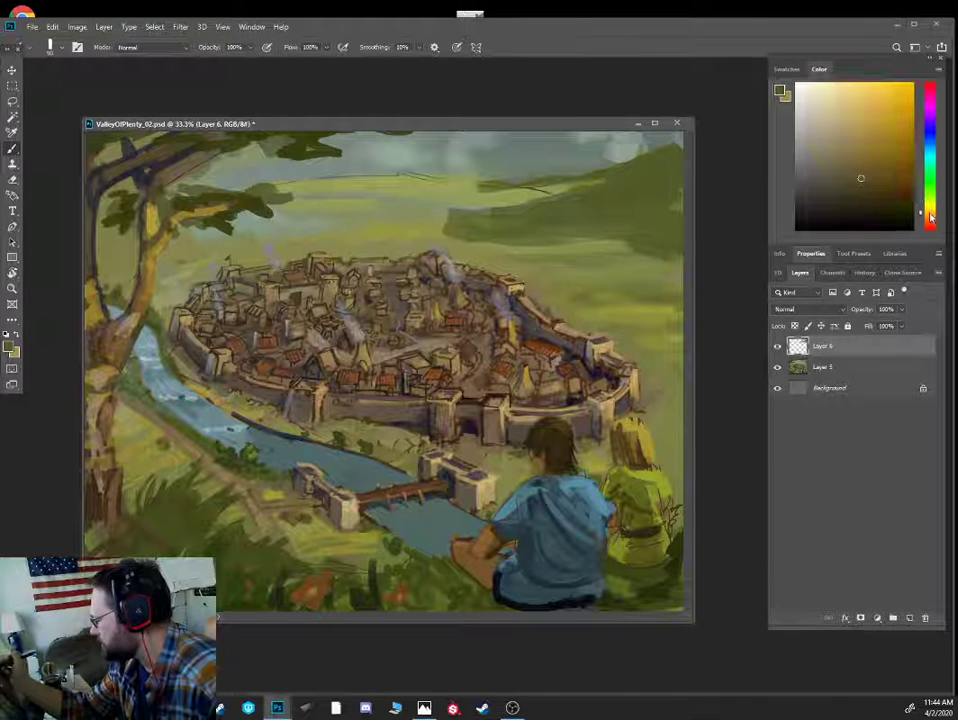
click(853, 122)
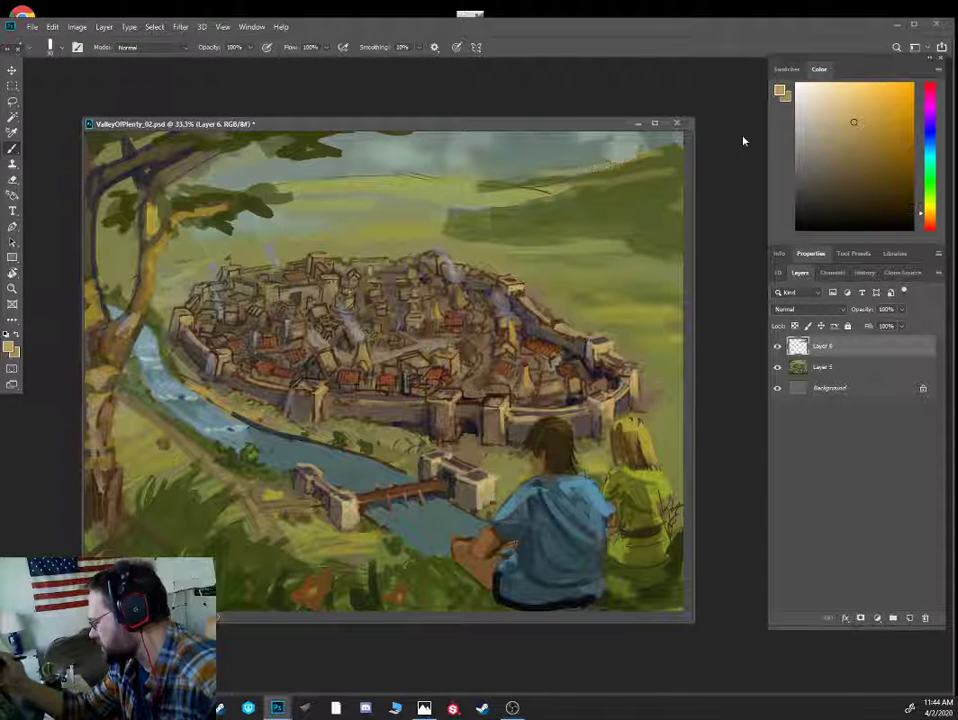
- Sample the riverside meadow green, adjust it to a mid olive and brush lighter patches onto the hill's shaded slope
alt+click(163, 443)
click(865, 148)
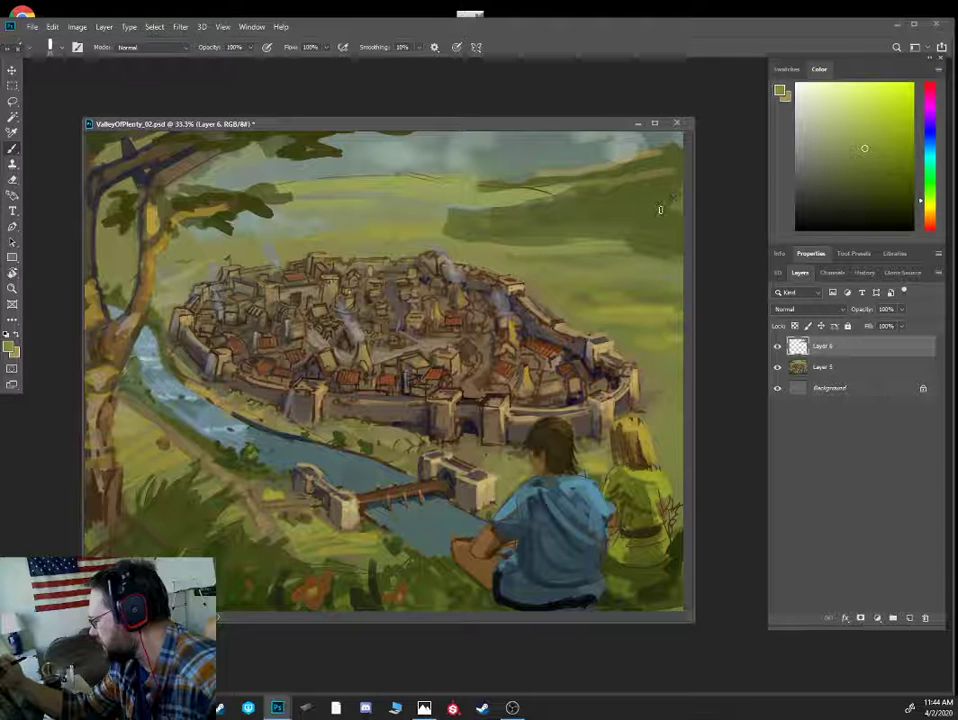
mouse_move(676, 192)
mouse_down()
mouse_move(638, 243)
mouse_move(614, 246)
mouse_move(650, 206)
mouse_up()
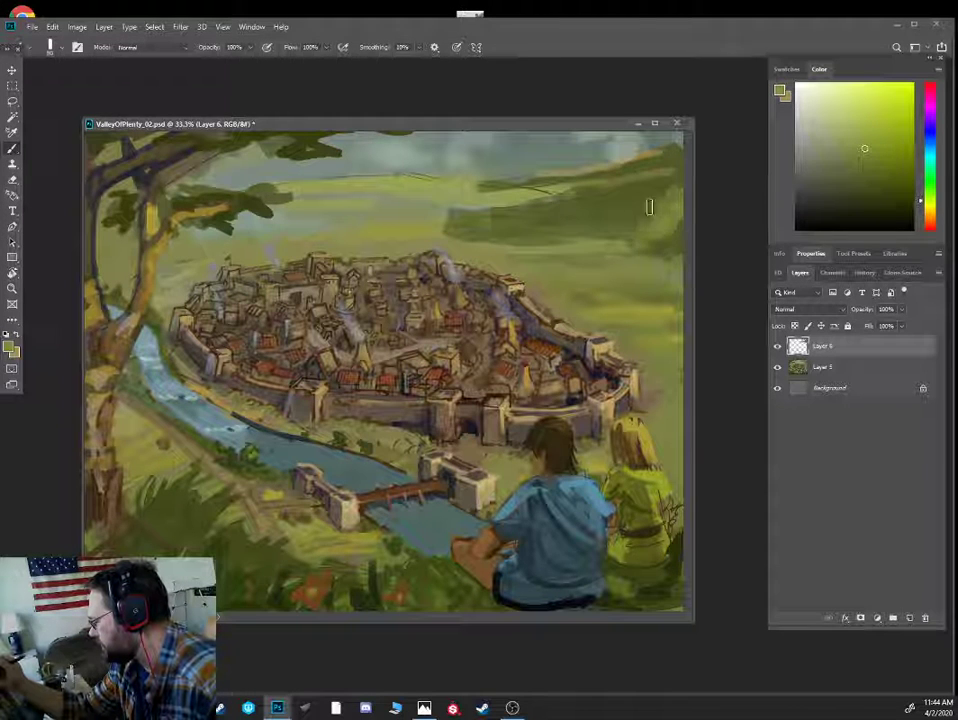
drag(541, 209, 582, 202)
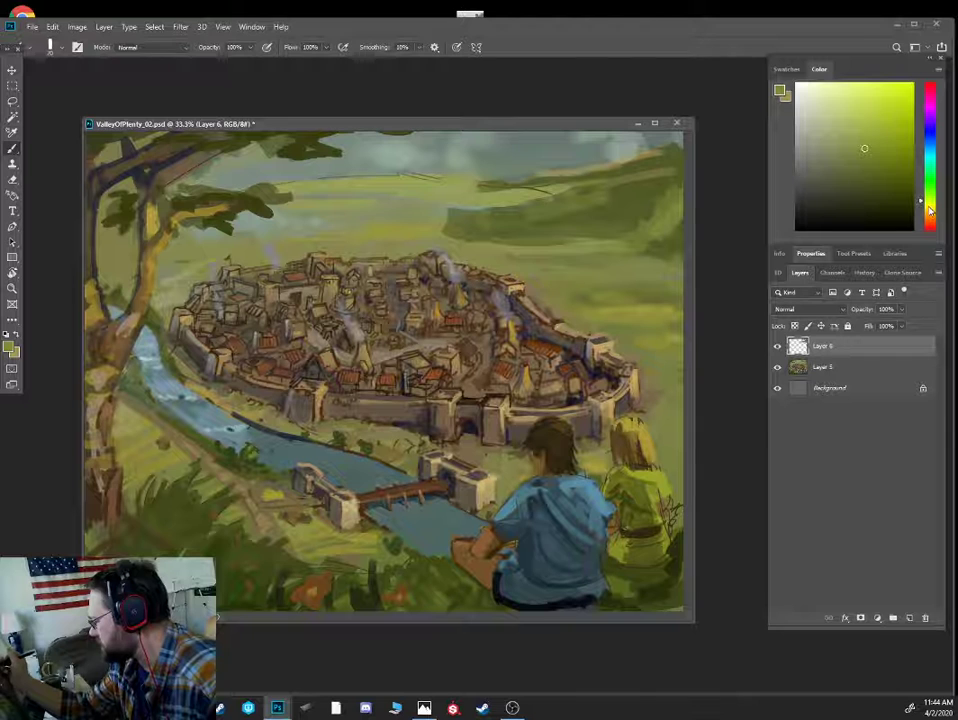
- Paint a sunlit band along the hill's middle ridge with a muted yellow, brightening it to a paler yellow-green
click(847, 139)
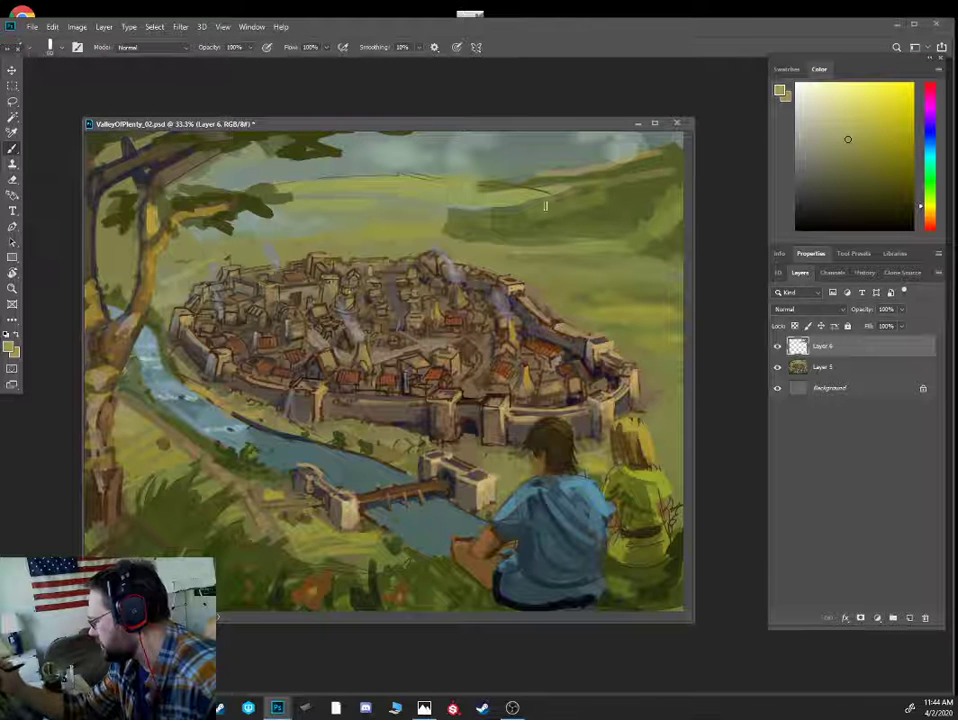
drag(545, 206, 608, 190)
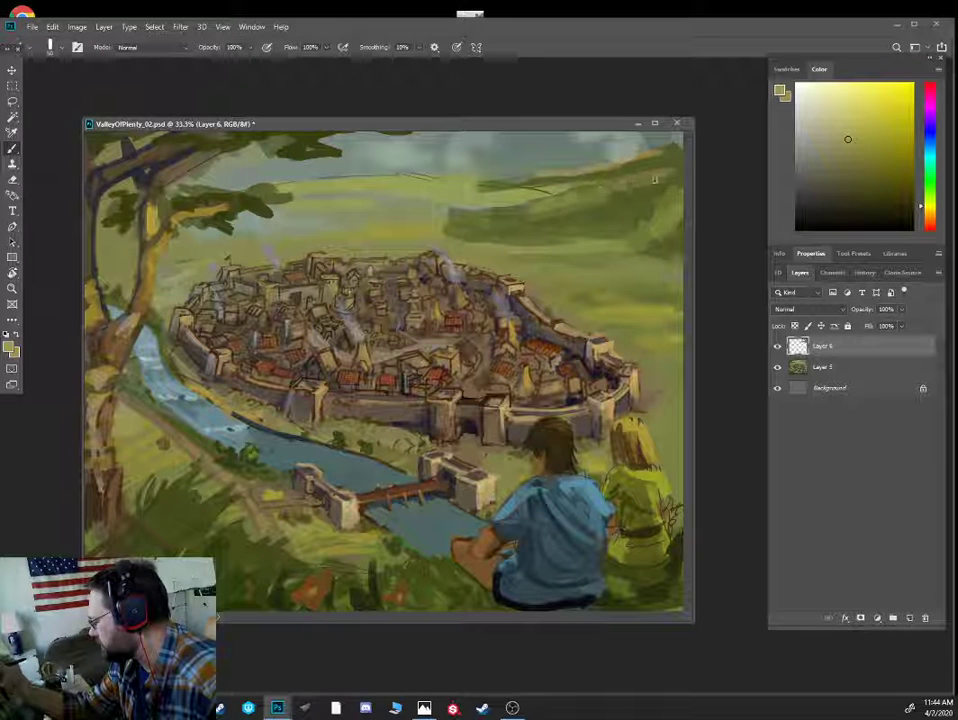
click(850, 121)
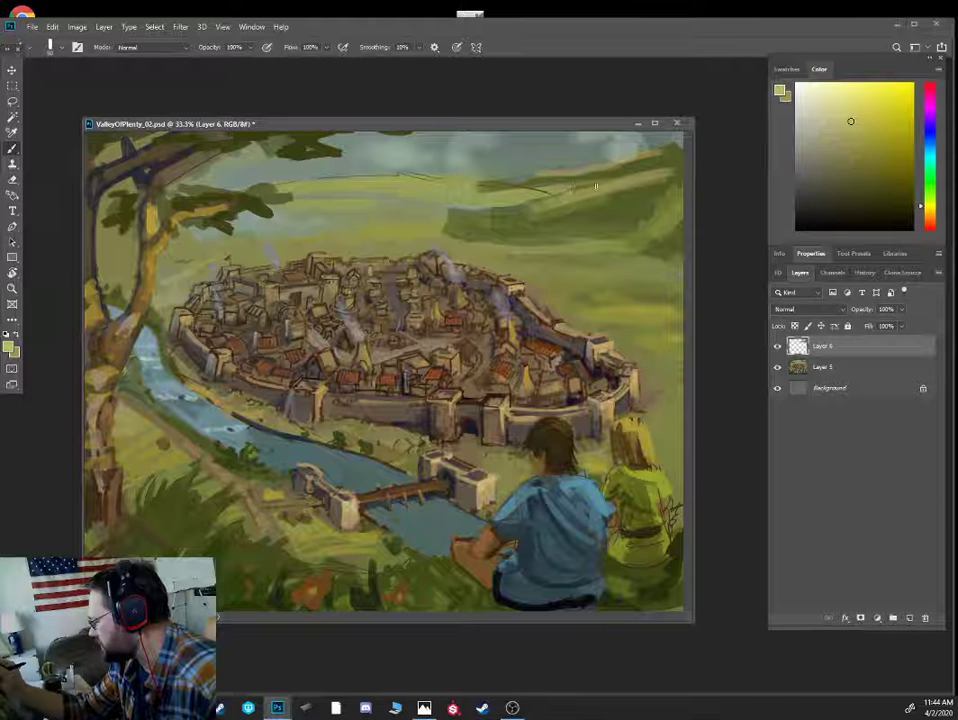
- Blend the hill's lit ridge into its shaded slope using olive tones sampled from the surrounding hillside
alt+click(661, 173)
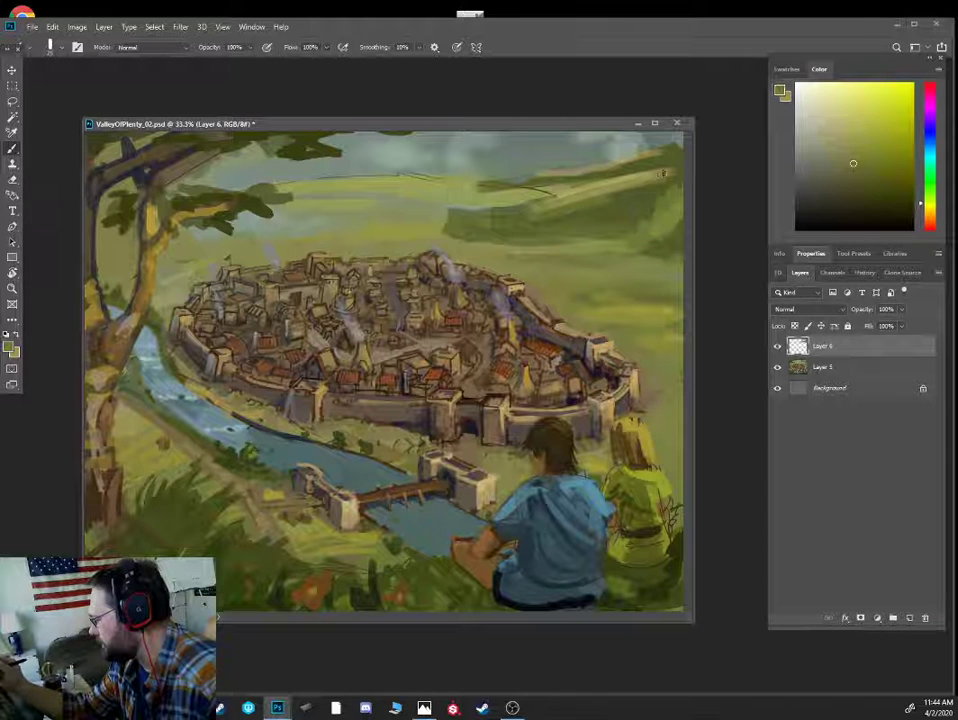
alt+click(663, 205)
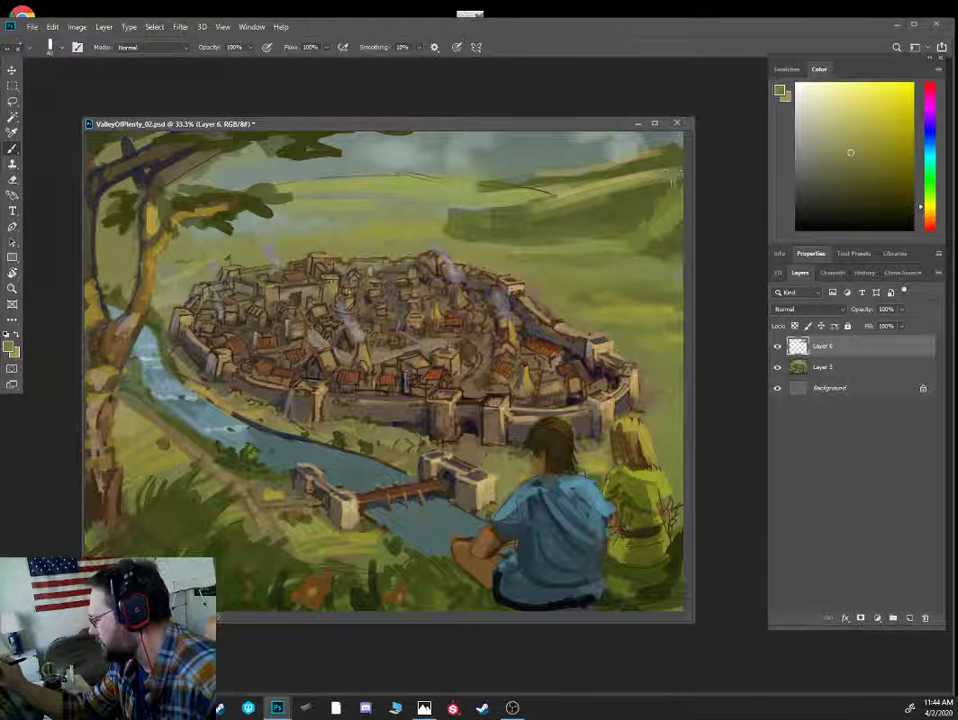
alt+click(660, 184)
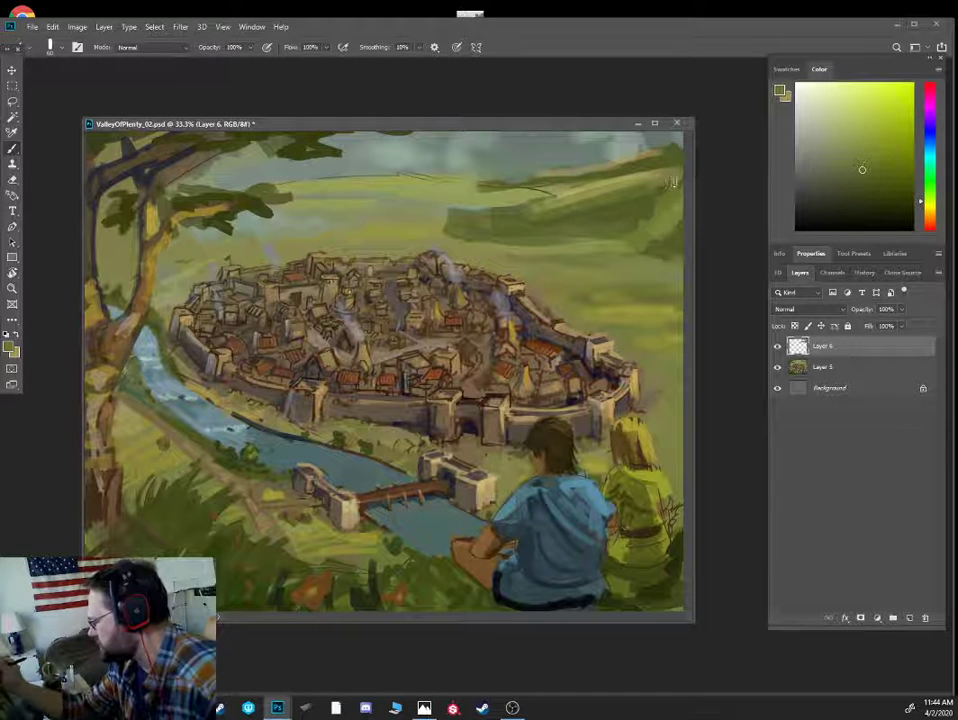
alt+click(560, 203)
alt+click(505, 188)
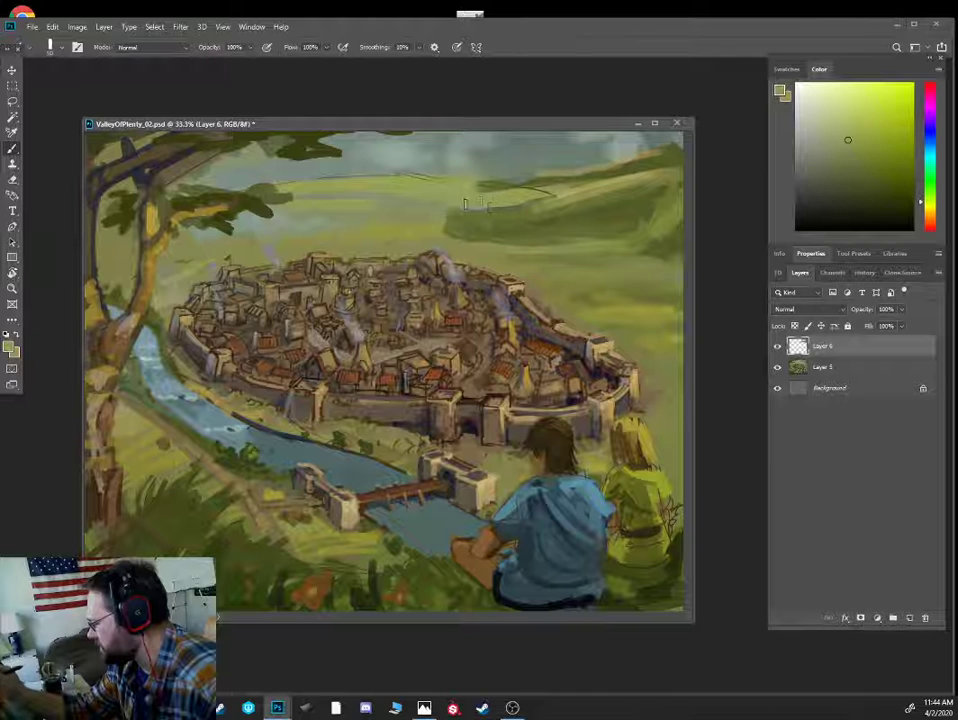
- Reshape the hill's tapering foot by painting sampled meadow greens over its upper and lower edges, enlarging the brush for the final stroke
drag(448, 208, 515, 208)
alt+click(470, 224)
alt+click(464, 240)
mouse_move(458, 240)
mouse_down()
mouse_move(512, 234)
mouse_move(570, 244)
mouse_up()
alt+click(430, 232)
key(bracketright)
key(bracketright)
drag(508, 236, 450, 231)
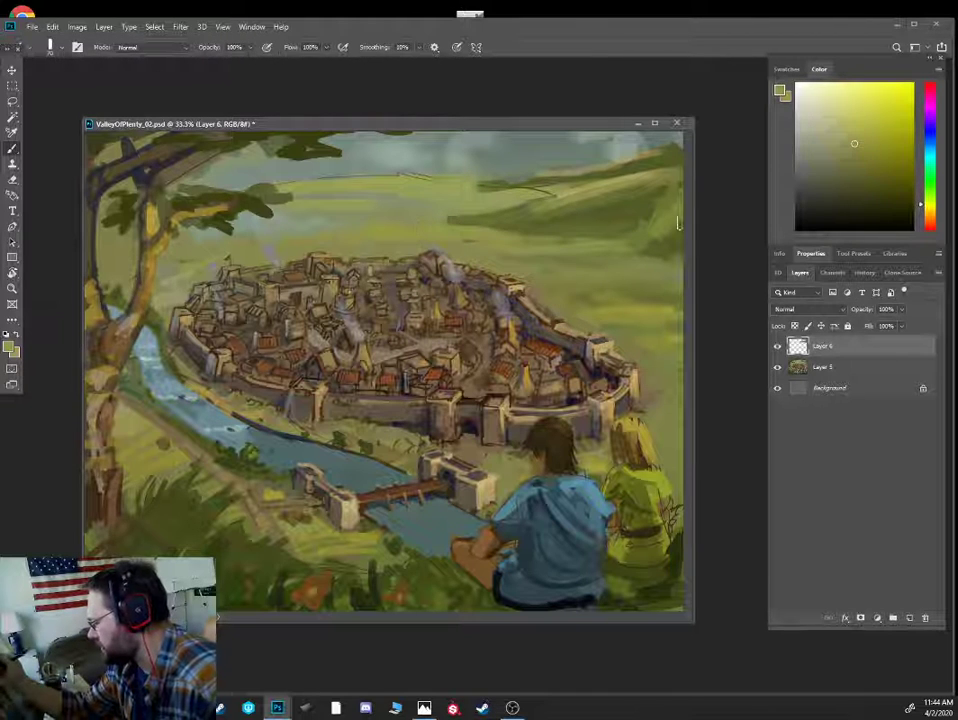
- Paint soft blue haze along the base of the hill with an enlarged Soft Round Pressure Opacity brush
alt+click(562, 214)
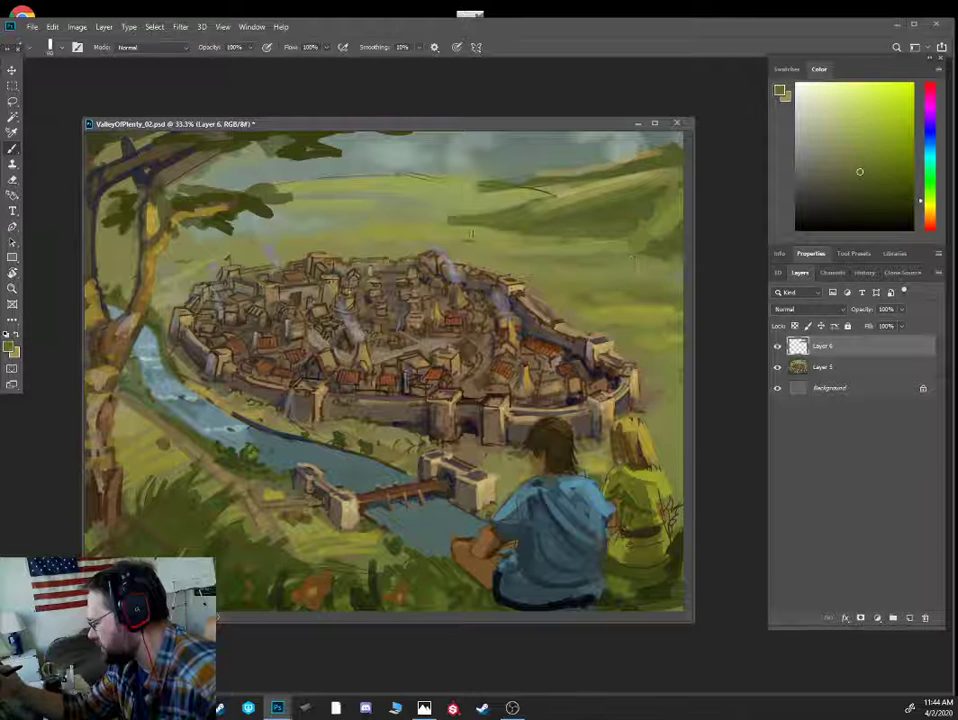
click(930, 148)
right_click(553, 236)
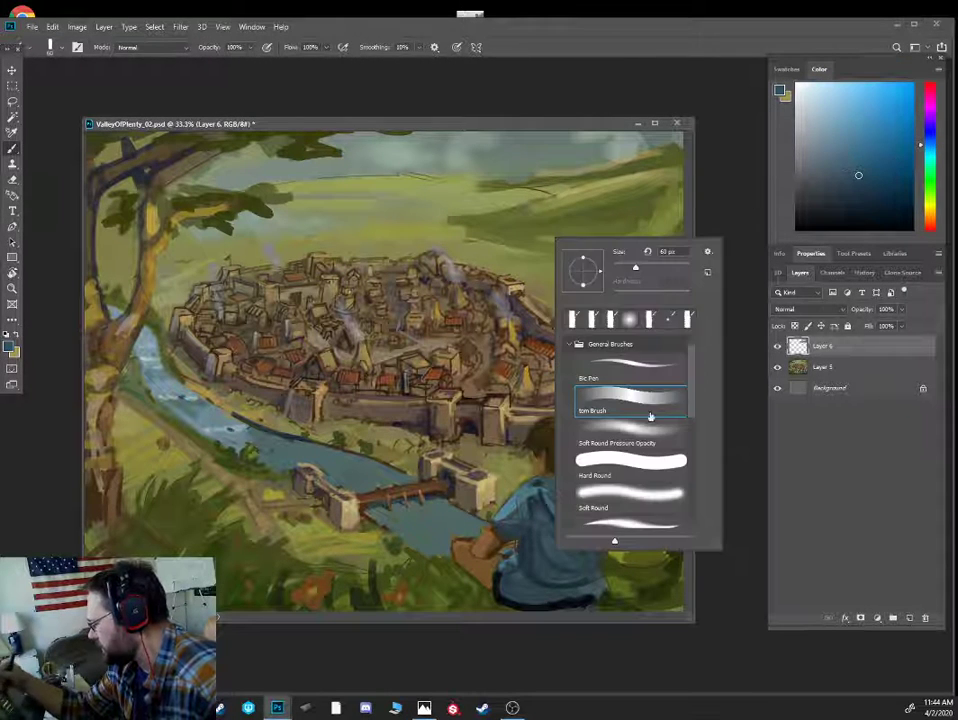
double_click(645, 430)
key(bracketright)
key(bracketright)
key(bracketright)
key(bracketright)
key(bracketright)
key(bracketright)
key(bracketright)
key(bracketright)
key(bracketright)
key(bracketright)
drag(536, 239, 620, 248)
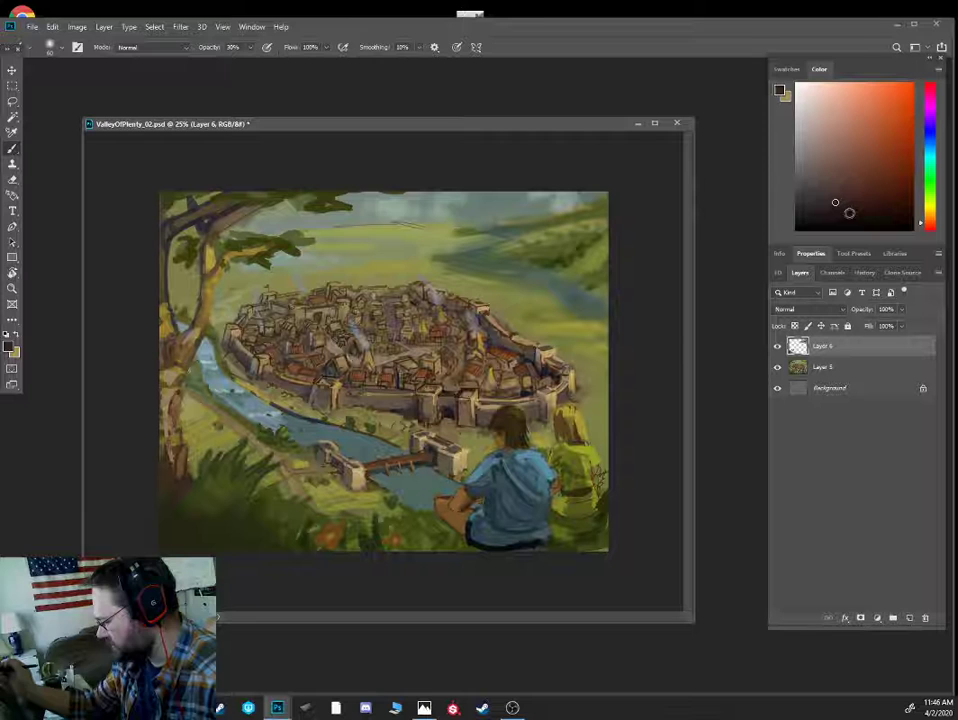
- Deepen the shading on the blue-hooded onlooker with dark browns, then a reddish brown, using the brush at 30% opacity
drag(849, 212, 865, 209)
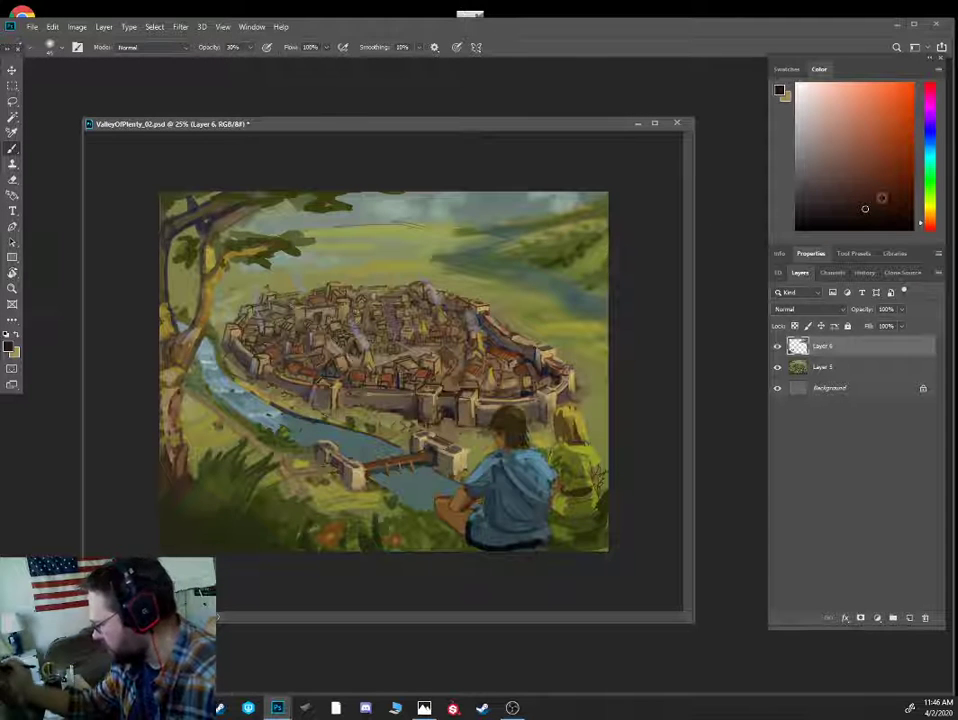
click(888, 215)
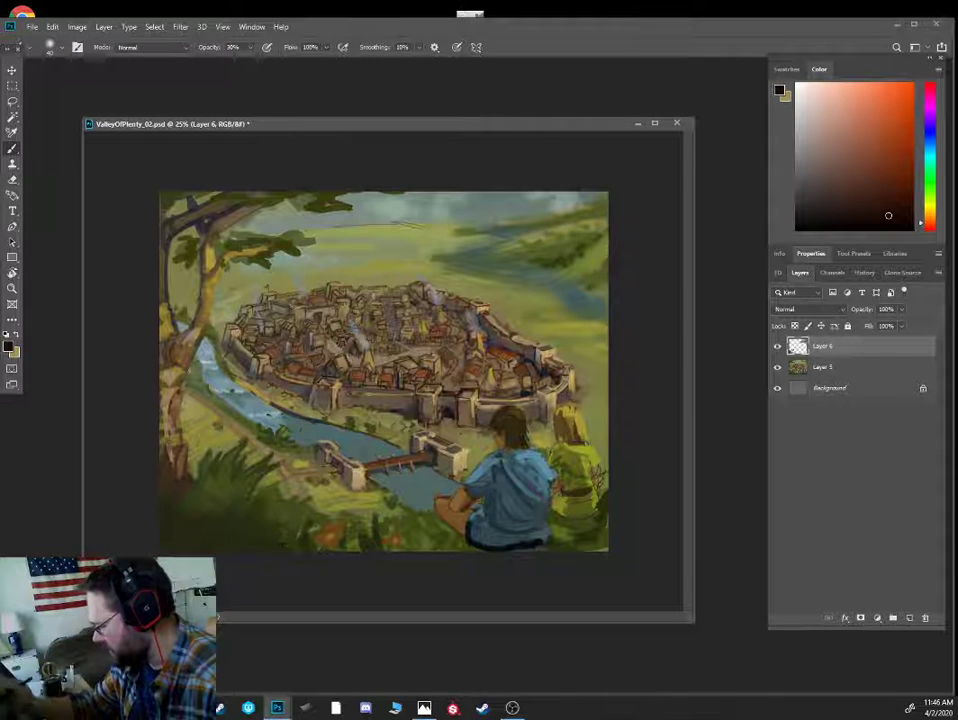
click(885, 187)
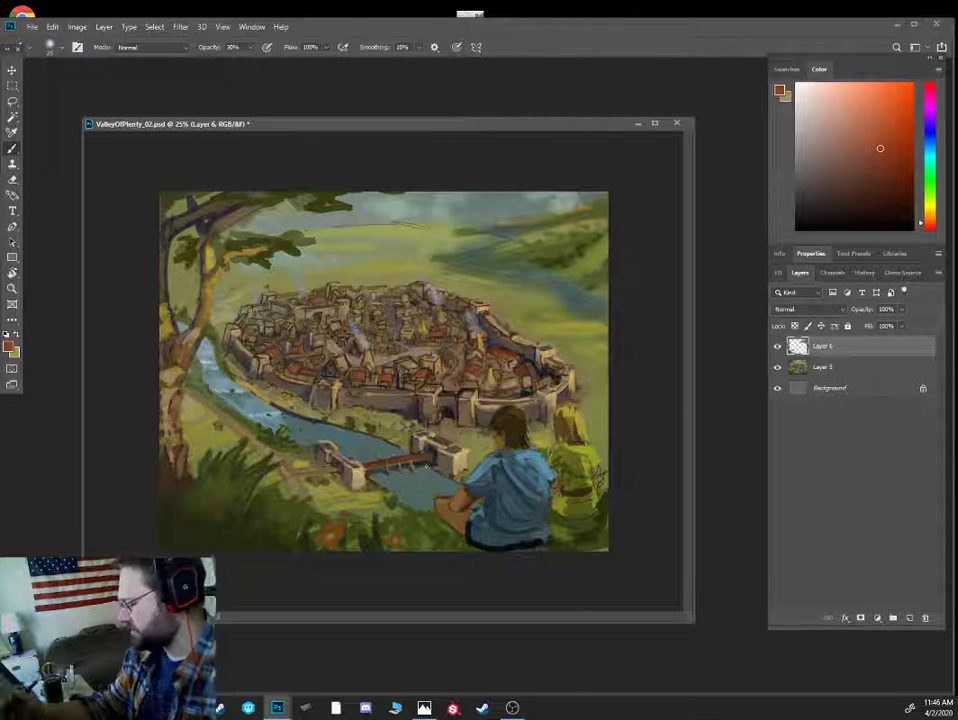
- Darken the foreground grass around the orange flowers with sampled olive greens, raising the brush opacity to 100%
alt+click(352, 541)
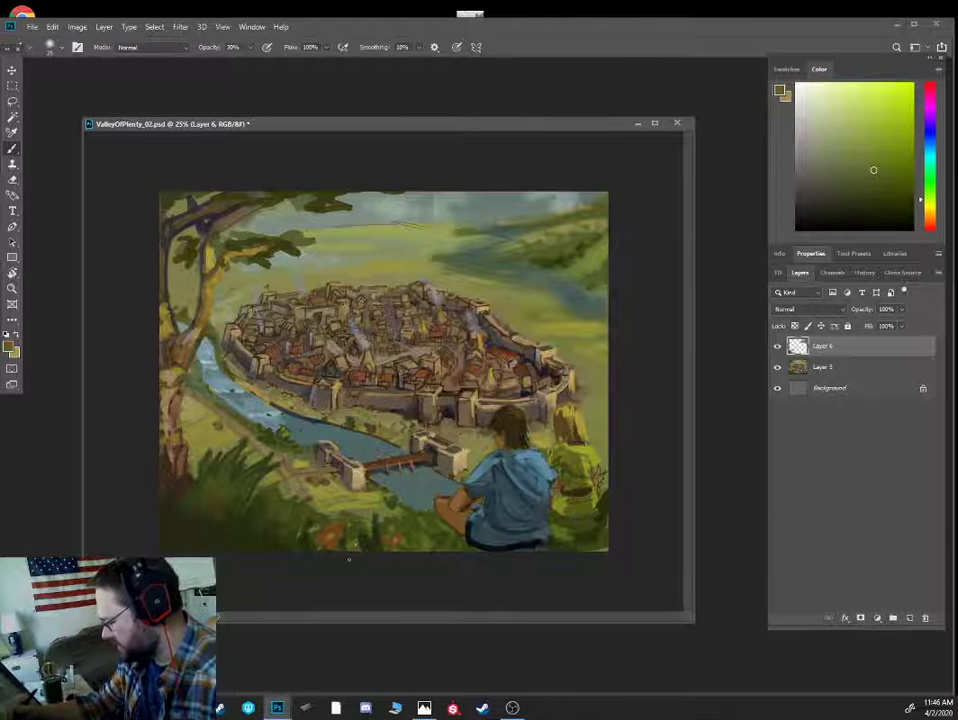
alt+click(336, 538)
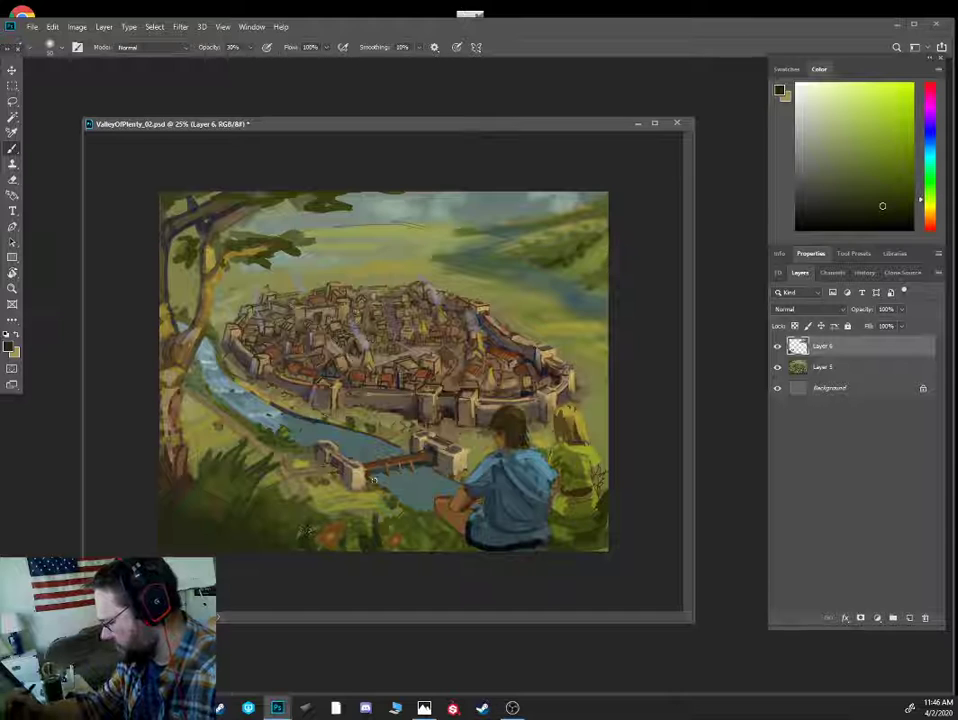
alt+click(300, 527)
drag(880, 200, 892, 200)
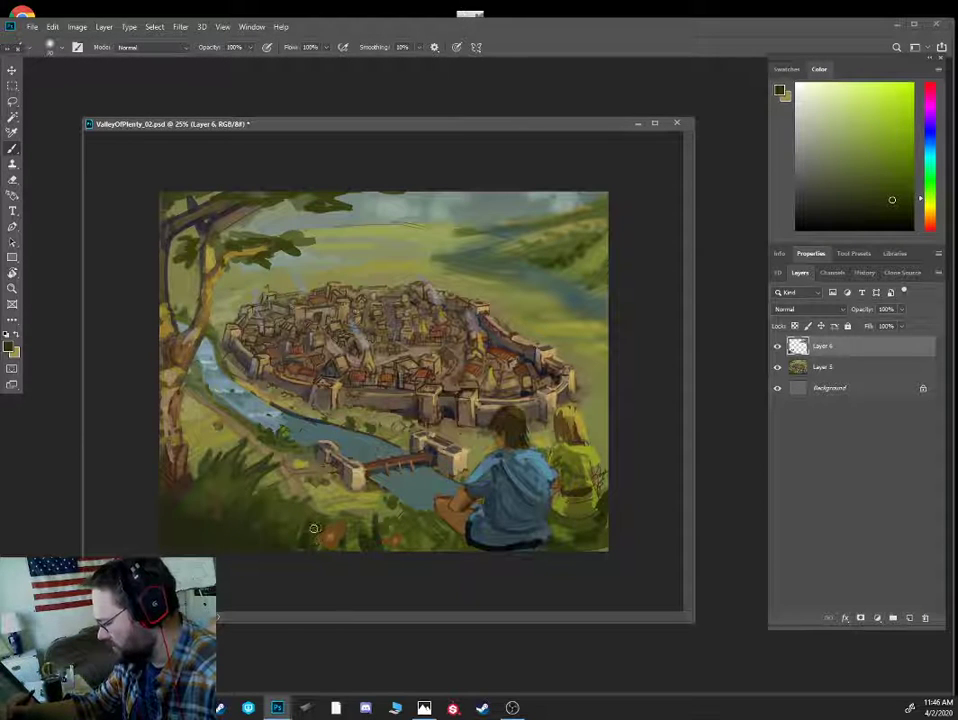
- Paint dark and mid olive grass over the base of the two seated onlookers and the foreground beside them
click(855, 209)
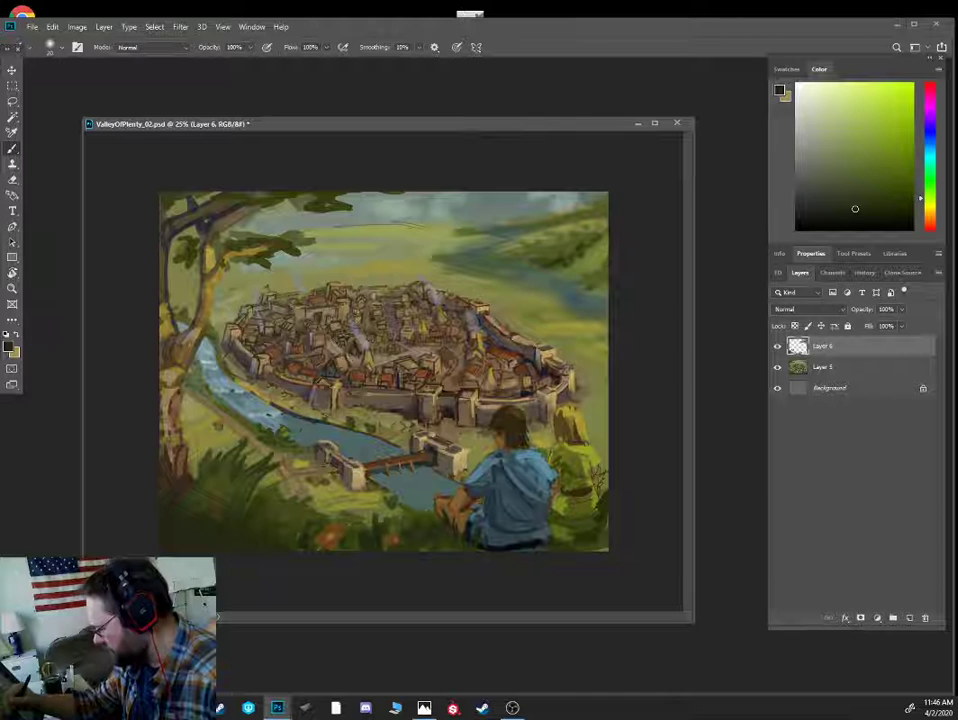
click(871, 182)
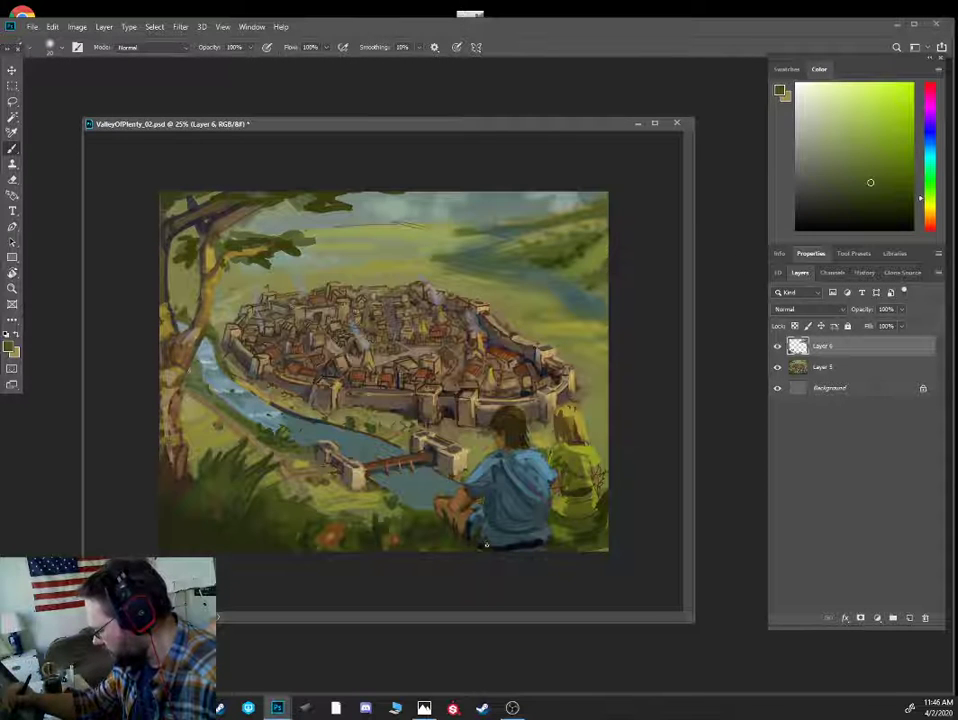
click(875, 205)
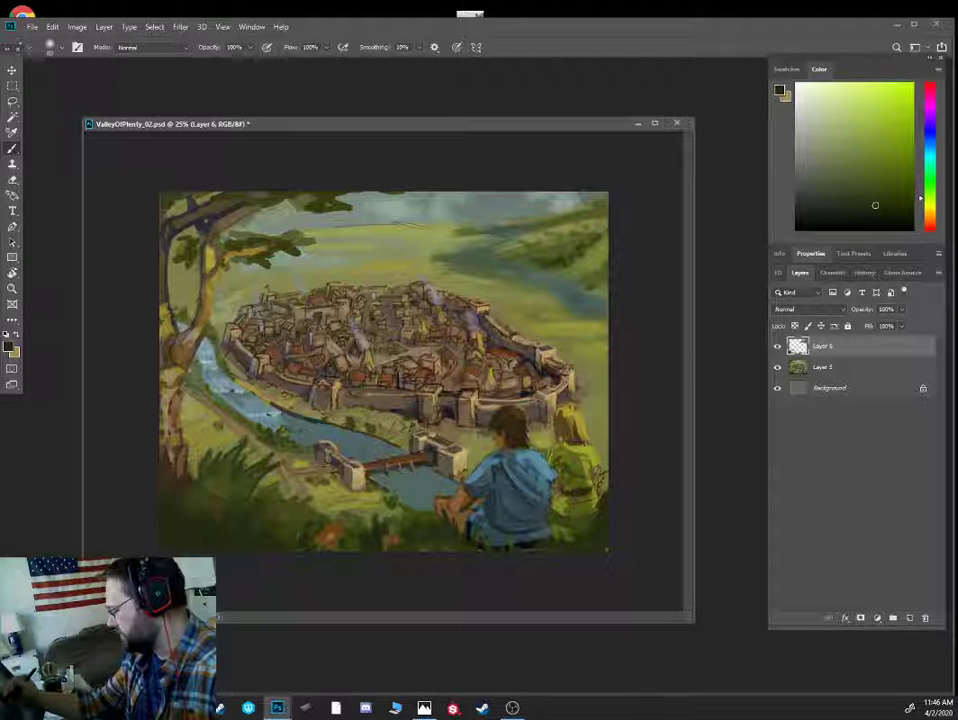
- Block in the yellow-green onlooker's lower back with a dark reddish brown on Layer 6, and duplicate Layer 5
drag(930, 198, 935, 228)
click(875, 179)
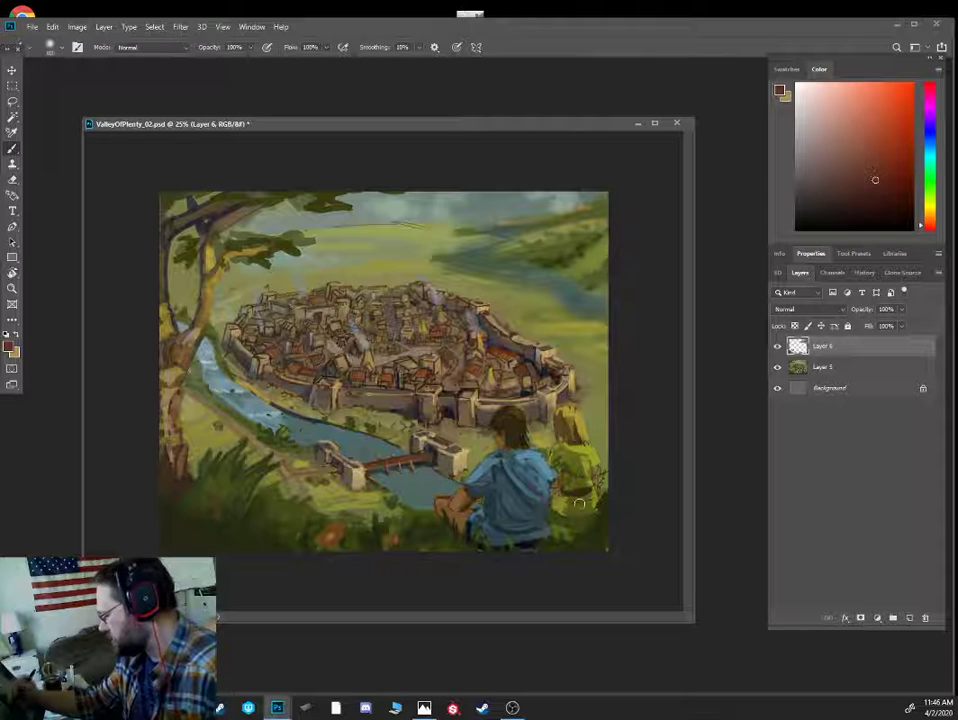
click(173, 48)
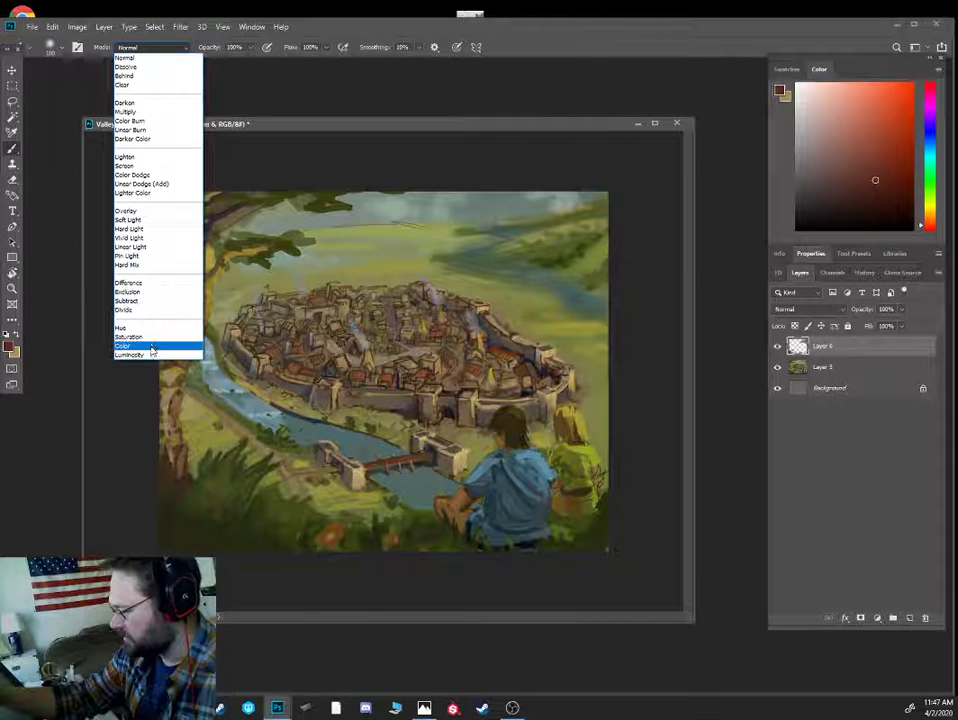
click(829, 364)
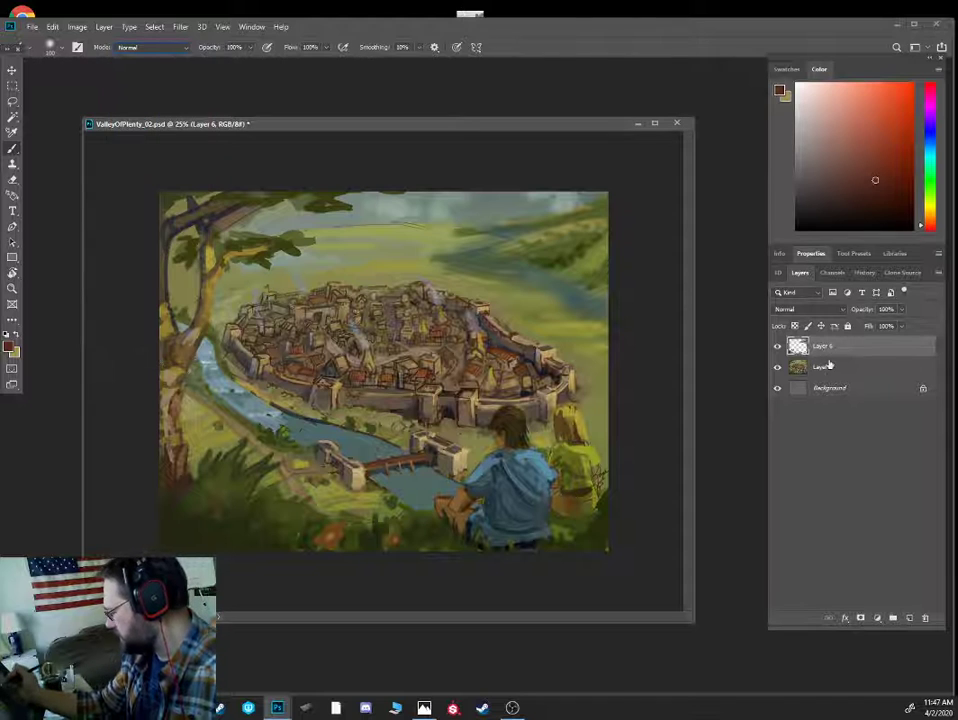
drag(829, 364, 909, 619)
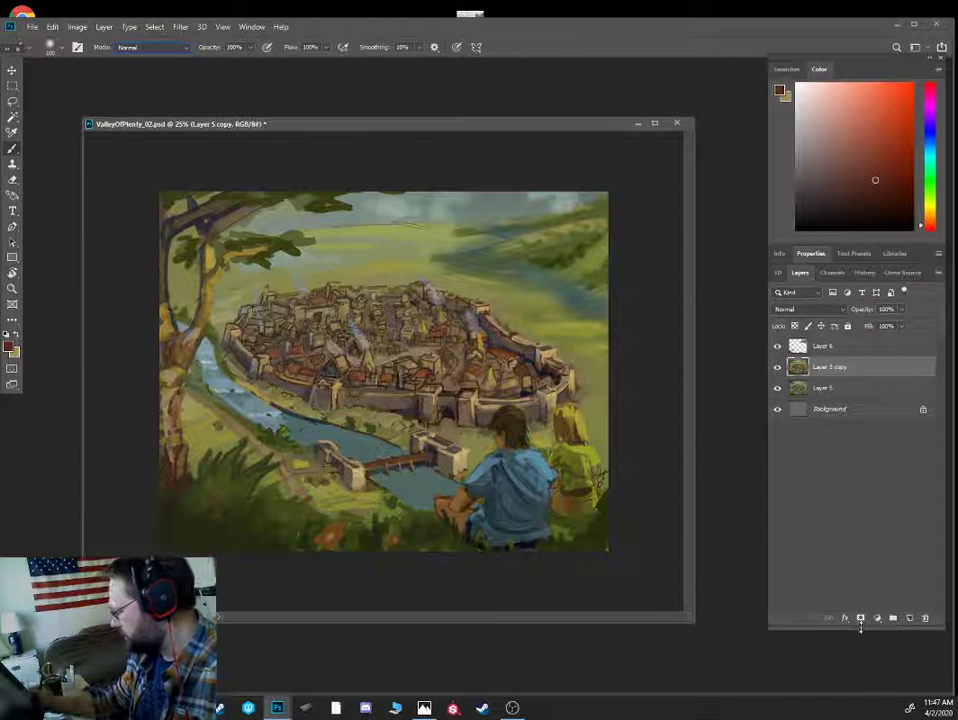
- Recolour the yellow-green onlooker's clothing to a dusty red on the Layer 5 copy using the brush in Color mode
click(173, 48)
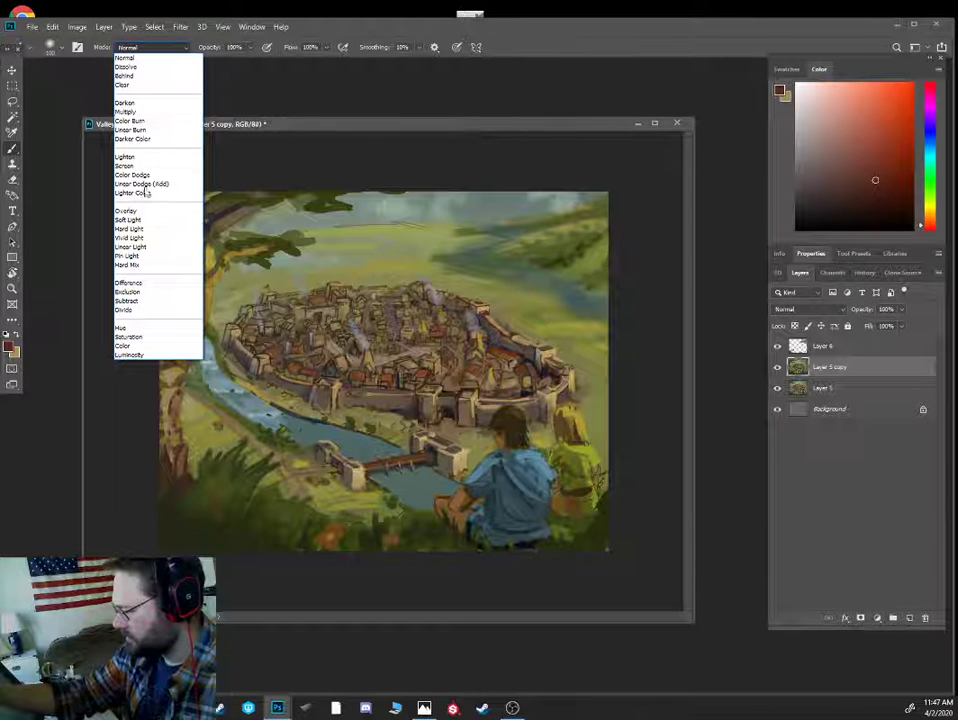
click(158, 347)
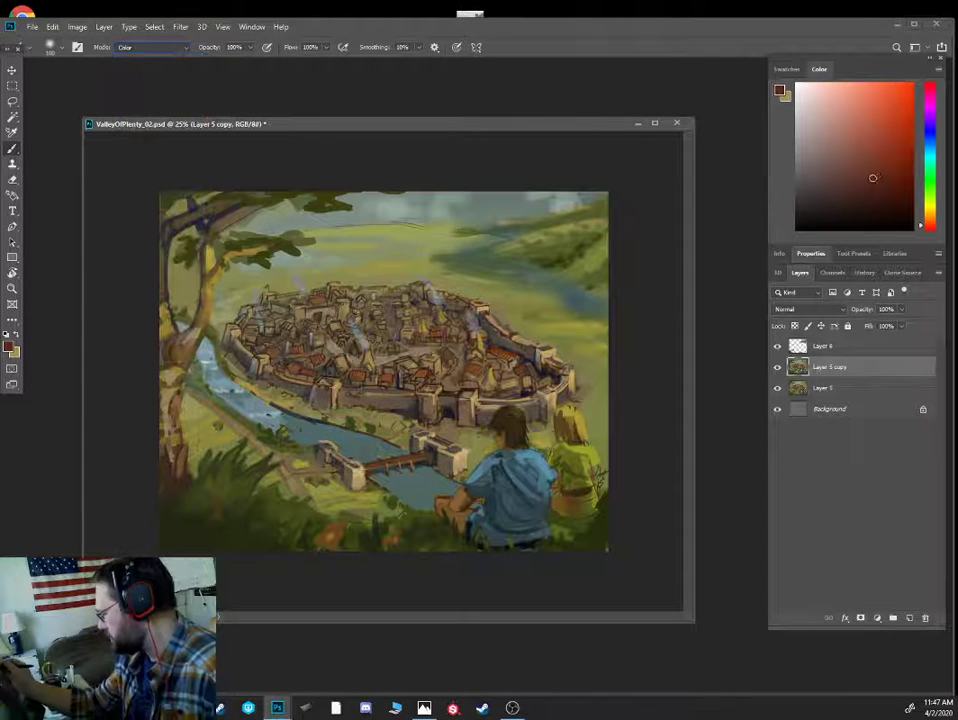
mouse_move(566, 504)
mouse_down()
mouse_move(586, 508)
mouse_move(582, 468)
mouse_move(556, 454)
mouse_move(589, 458)
mouse_up()
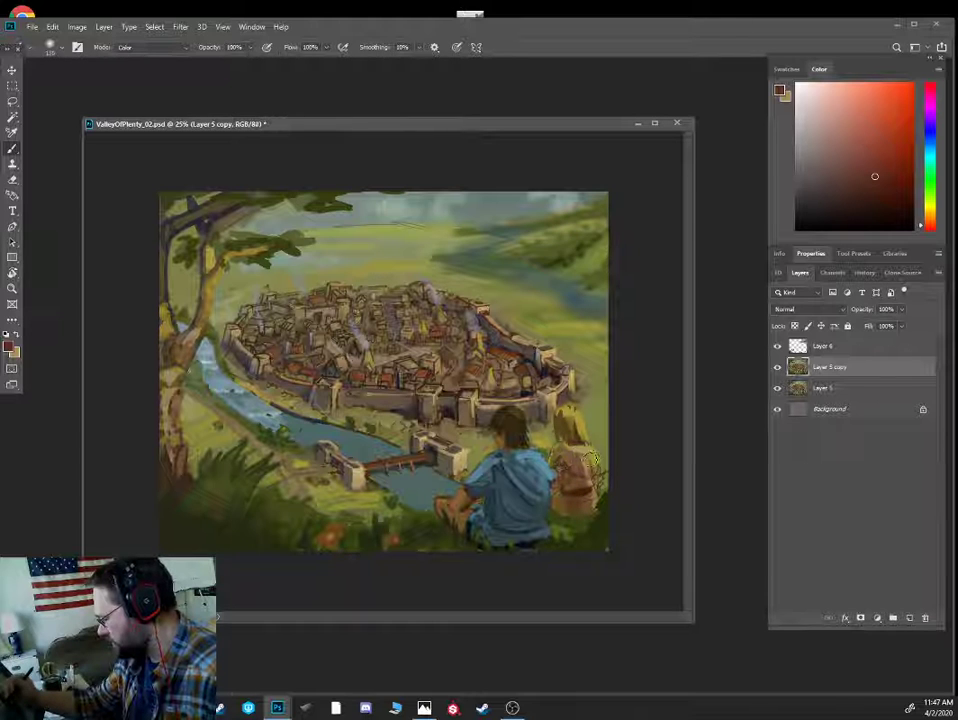
key(bracketleft)
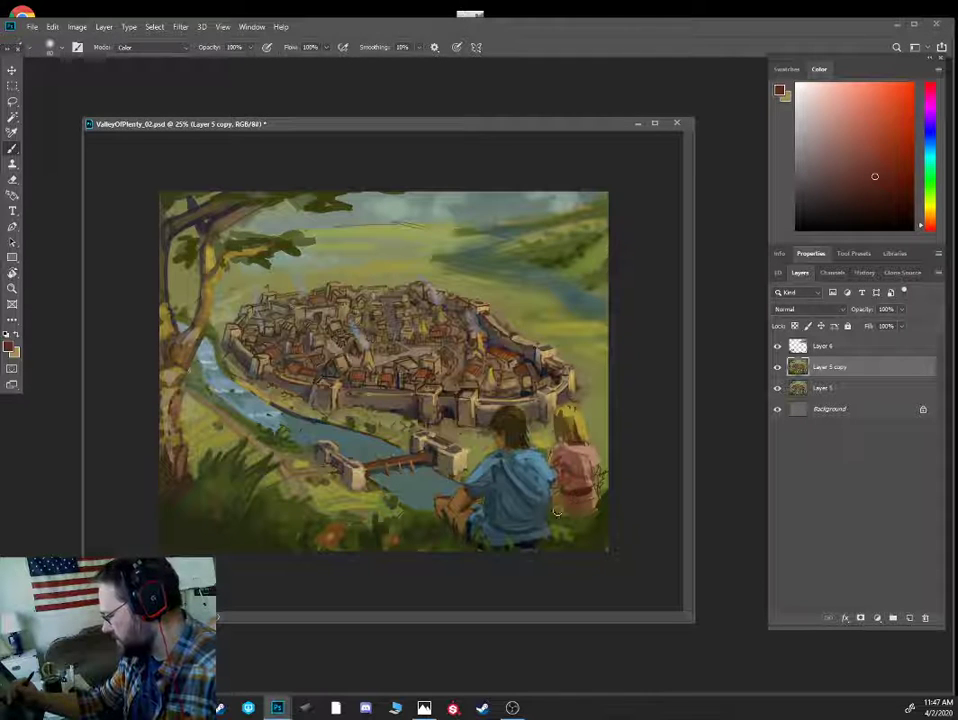
- Return the brush to Normal mode and shade the red-clad onlooker's lower garment with darker reddish browns
click(888, 194)
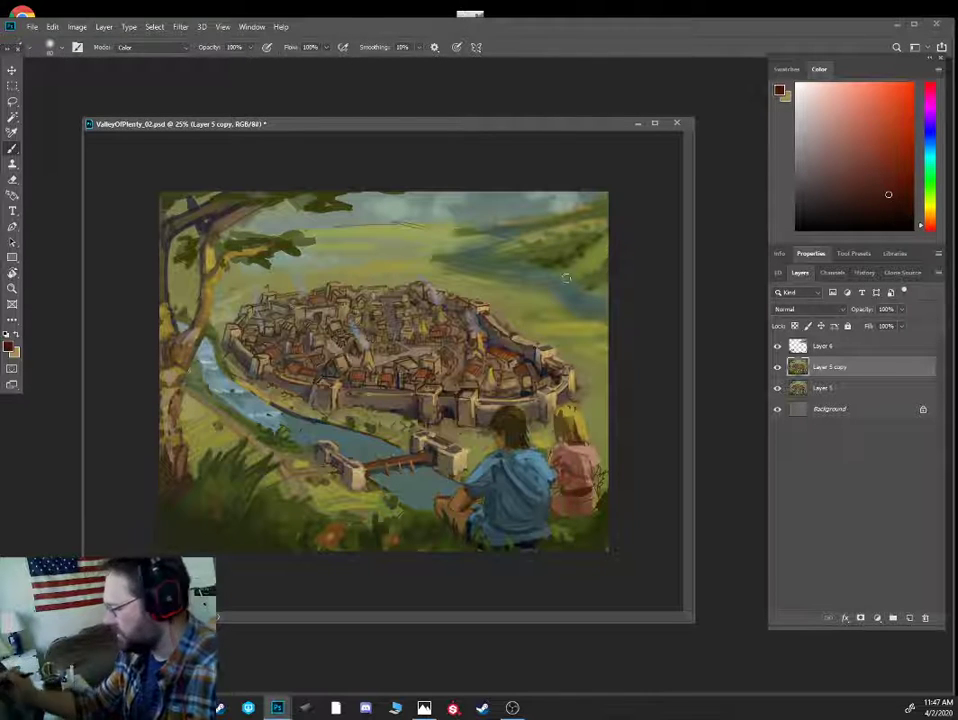
click(170, 50)
click(143, 114)
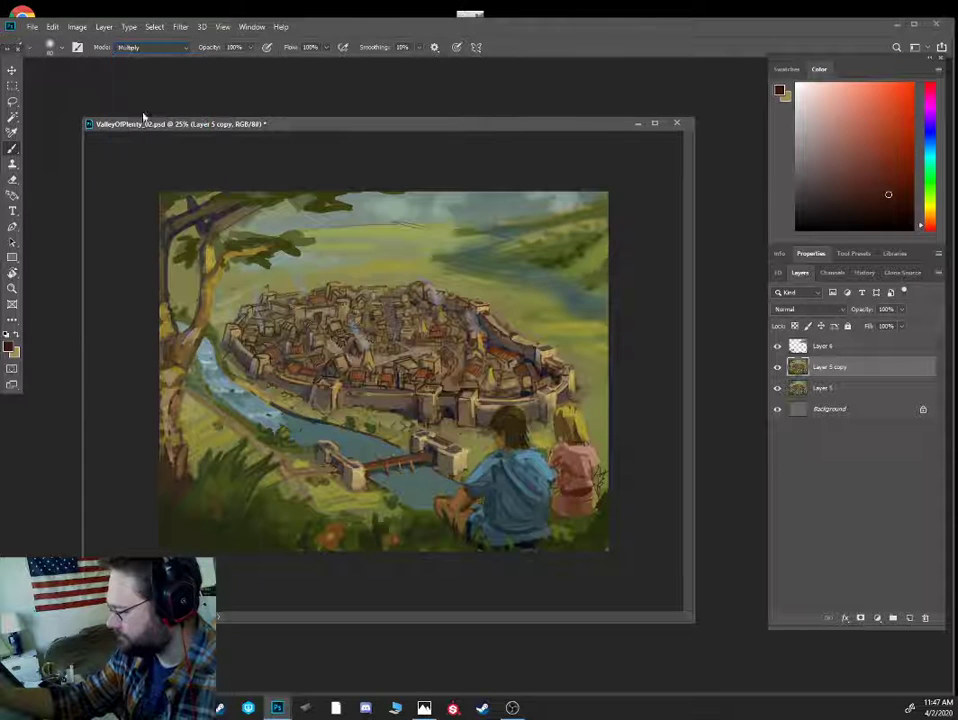
click(156, 47)
click(153, 62)
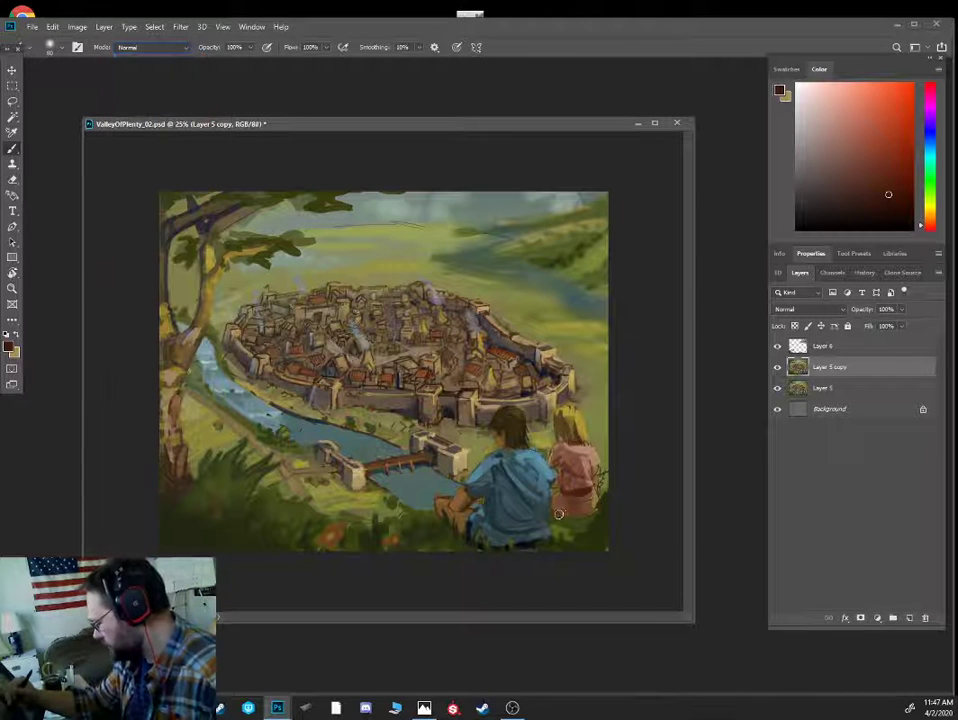
click(873, 210)
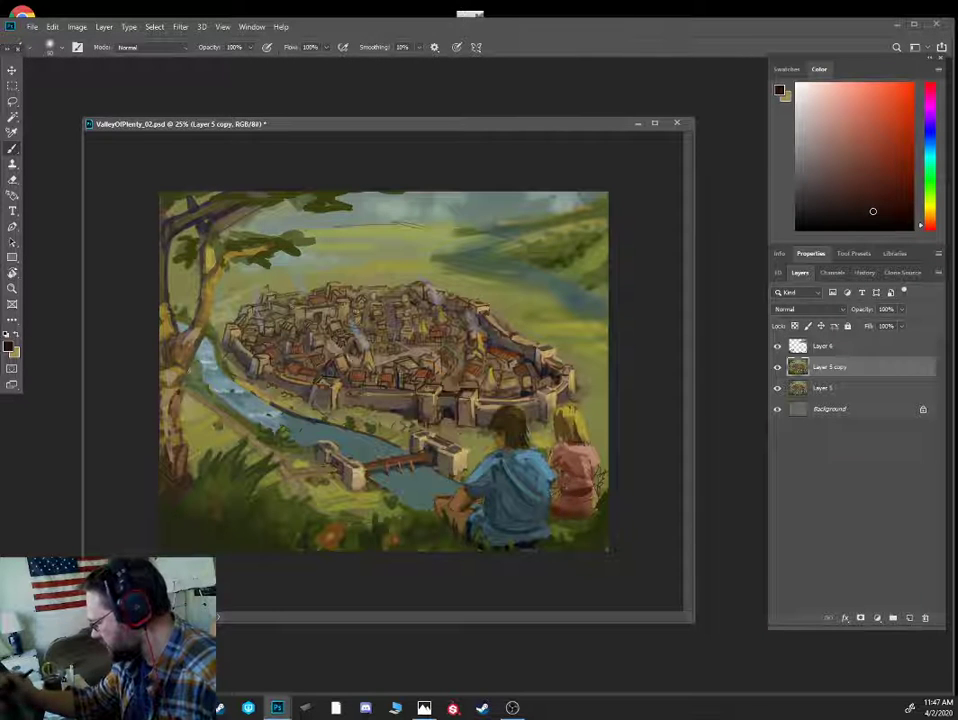
- Paint a dark muted purple shadow along the lower garment of the red-clad onlooker, reducing the brush size
alt+click(594, 299)
click(929, 143)
click(839, 192)
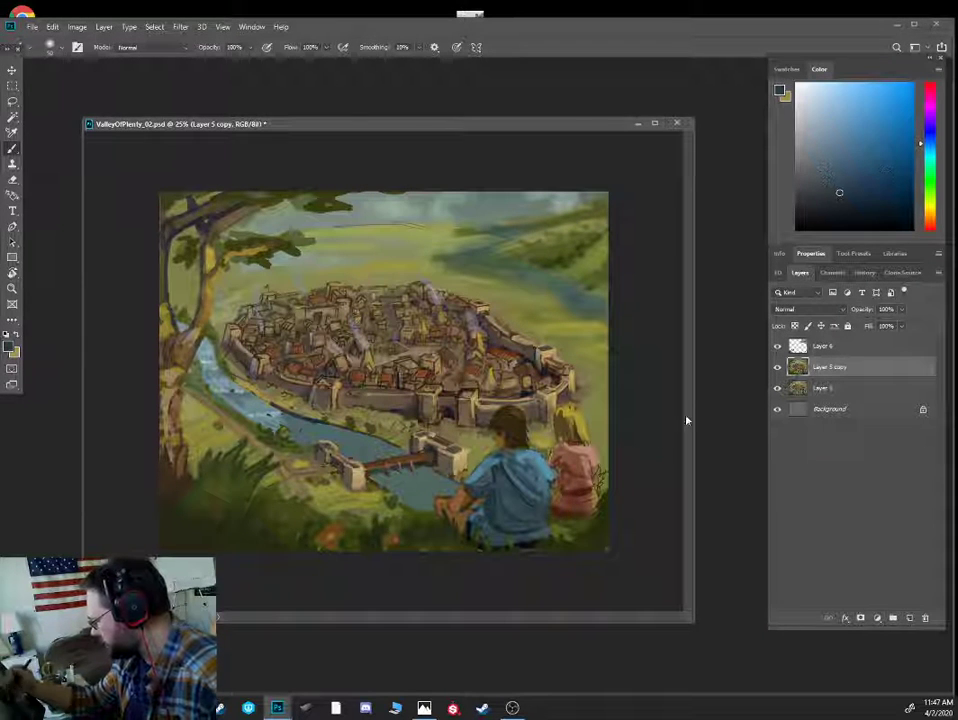
alt+click(573, 505)
click(930, 117)
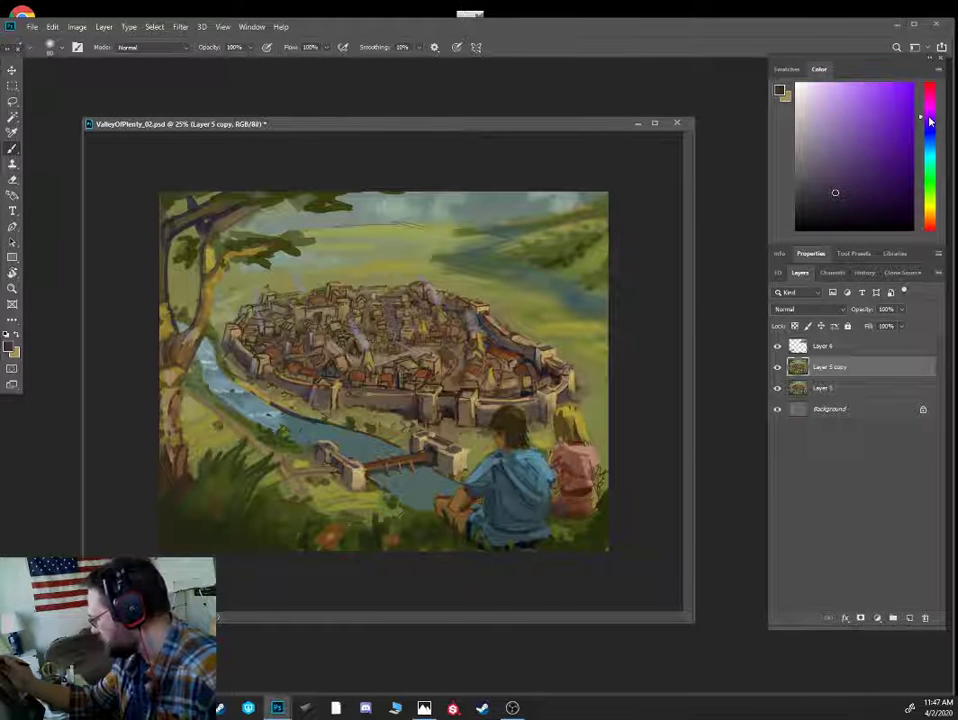
drag(843, 196, 844, 204)
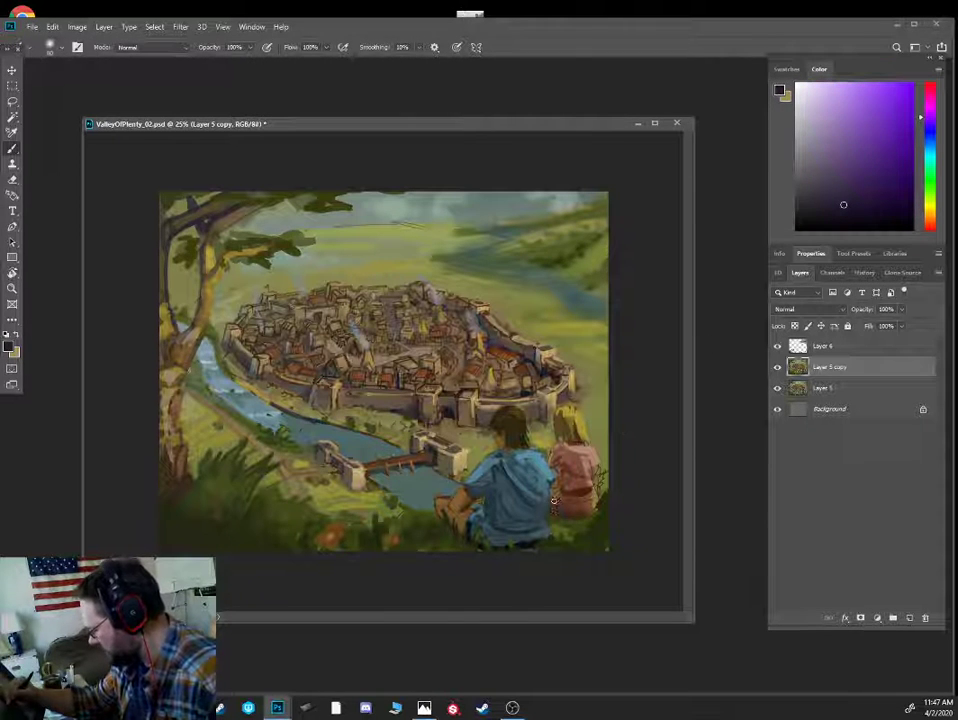
drag(553, 500, 570, 508)
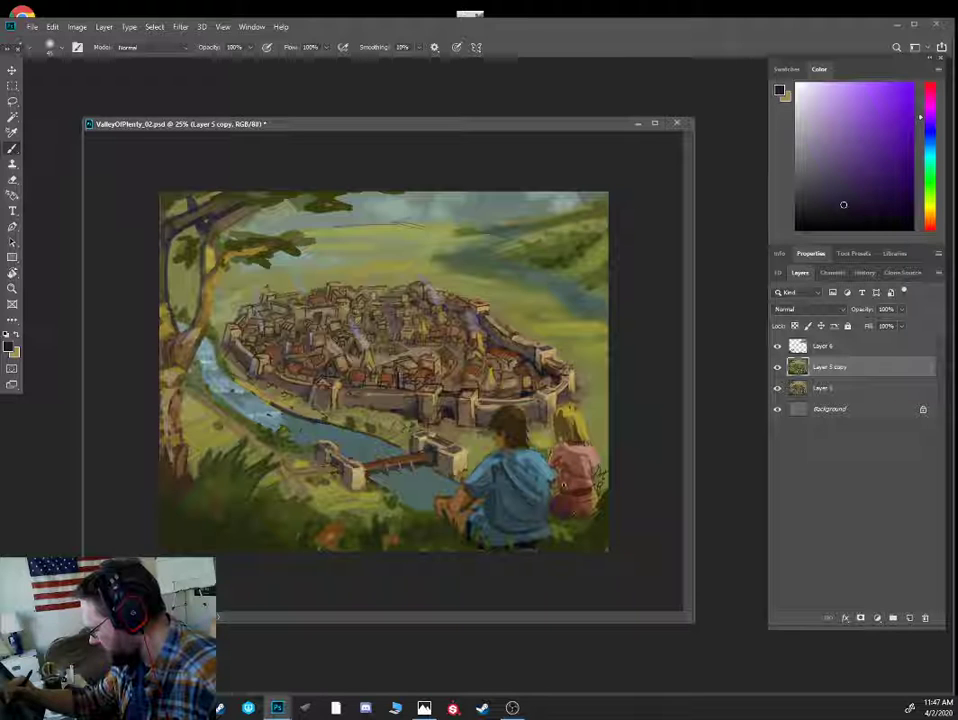
key(bracketleft)
- Repaint the red-clad onlooker's shirt with dark brown and a deep saturated red, using a smaller brush for the shoulders
alt+click(579, 500)
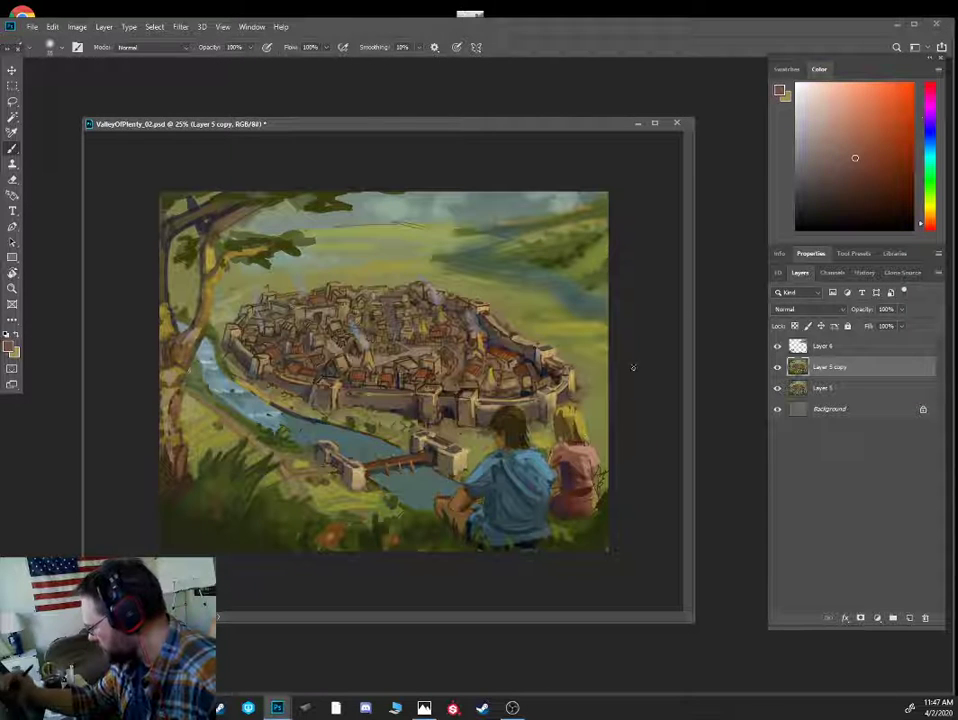
drag(889, 193, 900, 192)
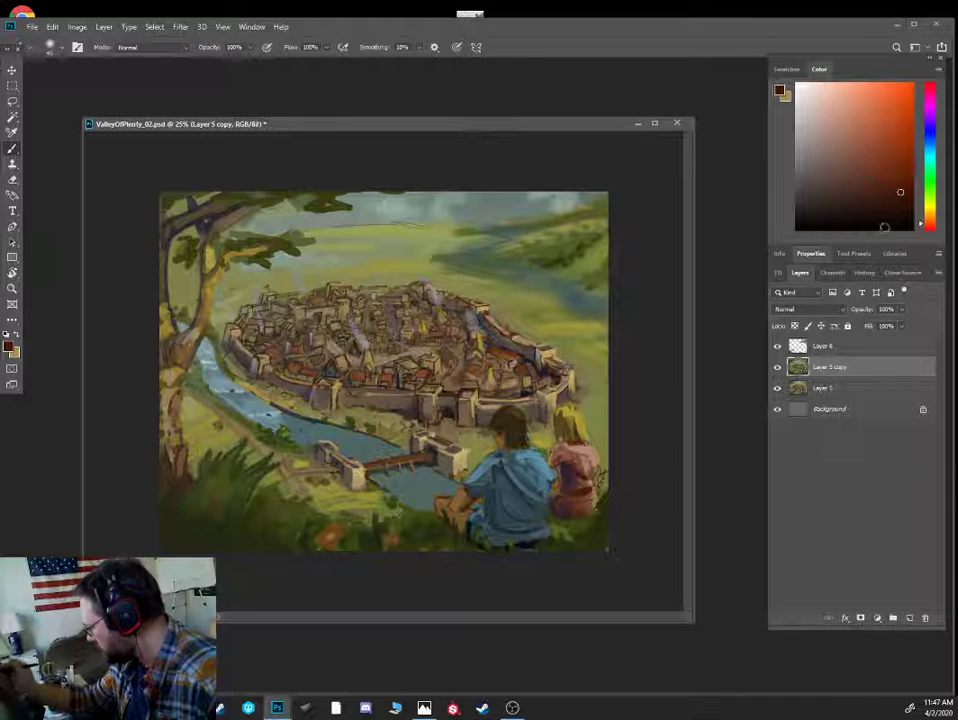
click(928, 226)
click(902, 179)
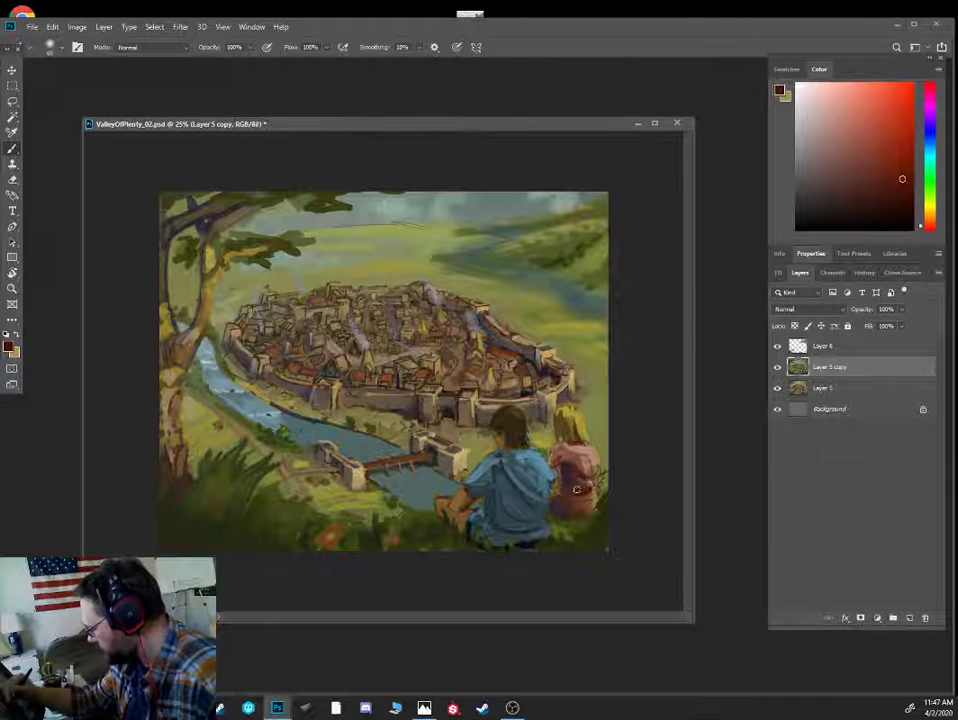
mouse_move(585, 459)
mouse_down()
mouse_move(564, 464)
mouse_move(571, 501)
mouse_move(585, 503)
mouse_up()
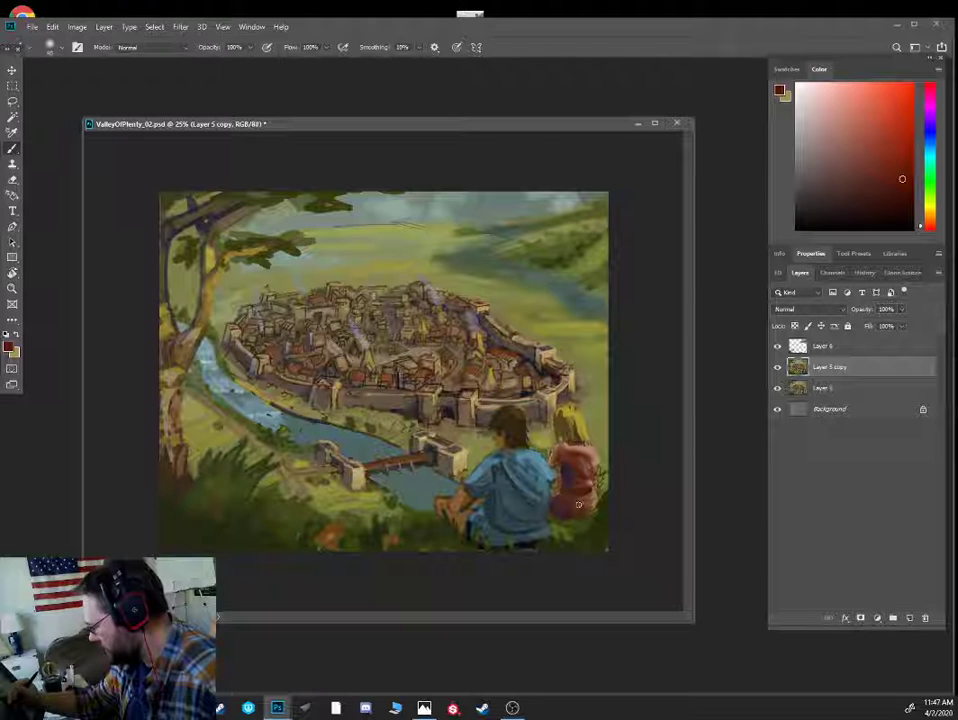
key([)
drag(577, 456, 585, 468)
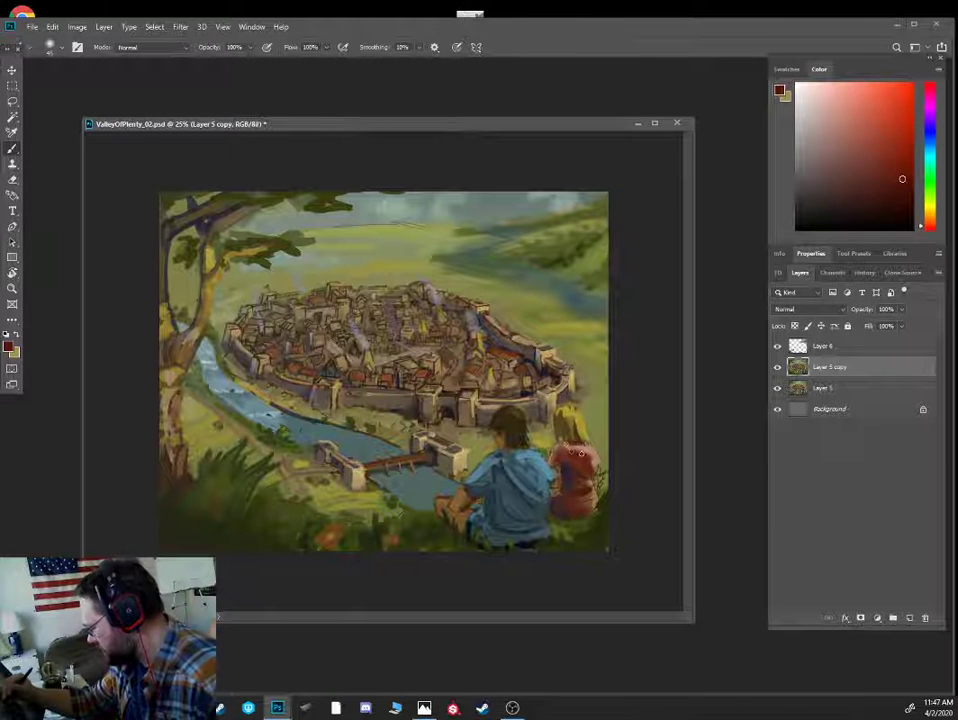
- Add pale pink highlights across the red shirt's shoulders and blend them with sampled reds and browns
alt+click(440, 336)
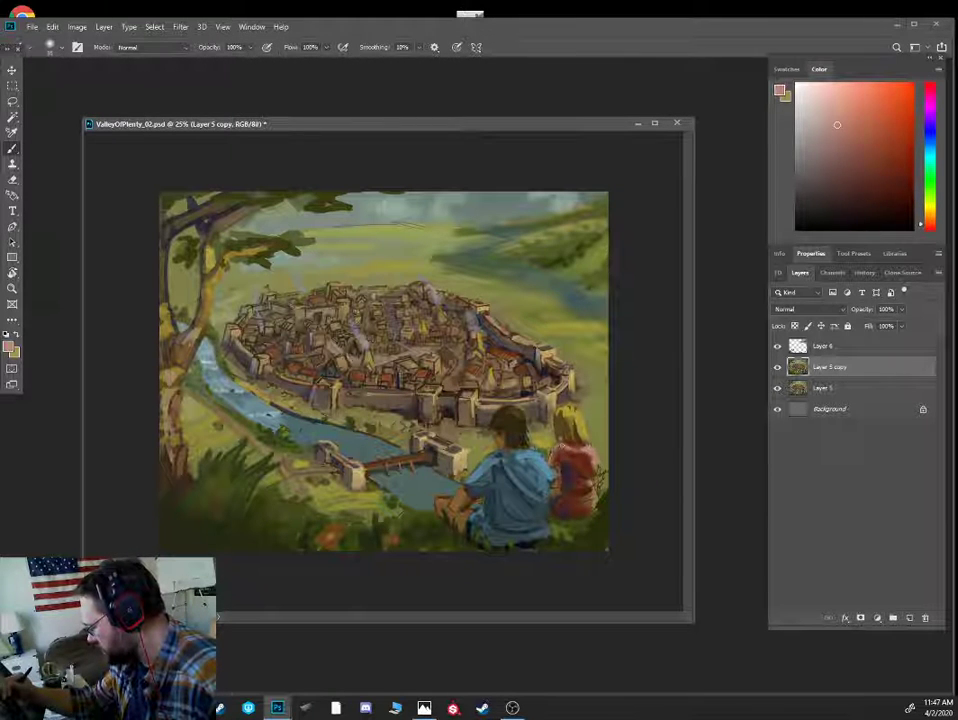
mouse_move(586, 450)
mouse_down()
mouse_move(582, 468)
mouse_move(566, 466)
mouse_up()
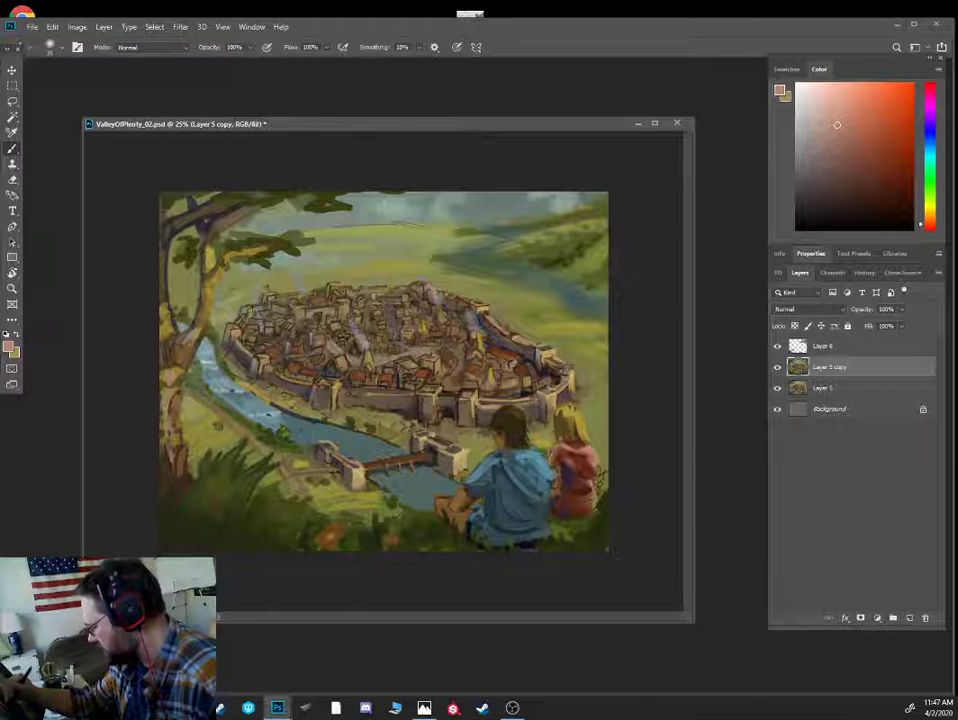
alt+click(578, 484)
alt+click(552, 474)
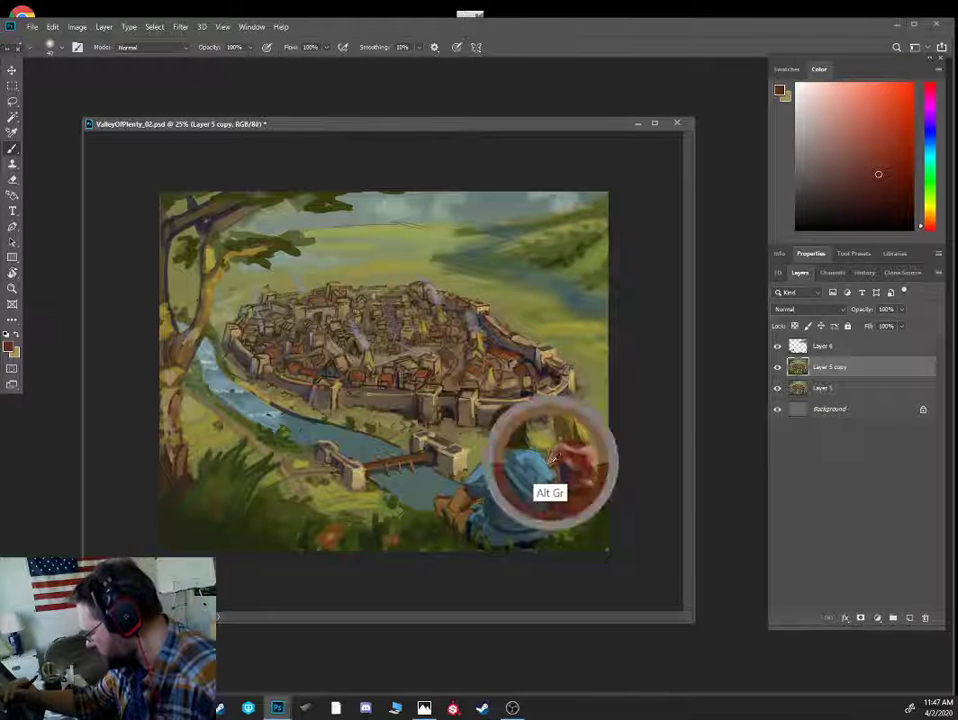
- Repaint the red-clad onlooker's blond hair with dark brown shading, golden yellow strokes and pale yellow highlights
alt+click(559, 430)
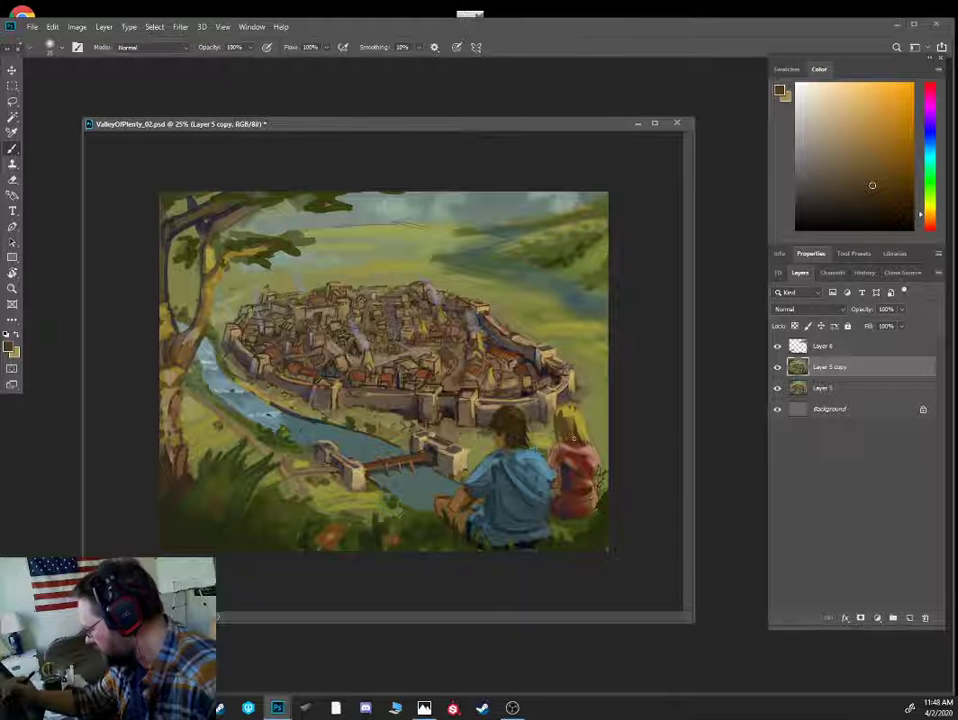
click(880, 197)
key(])
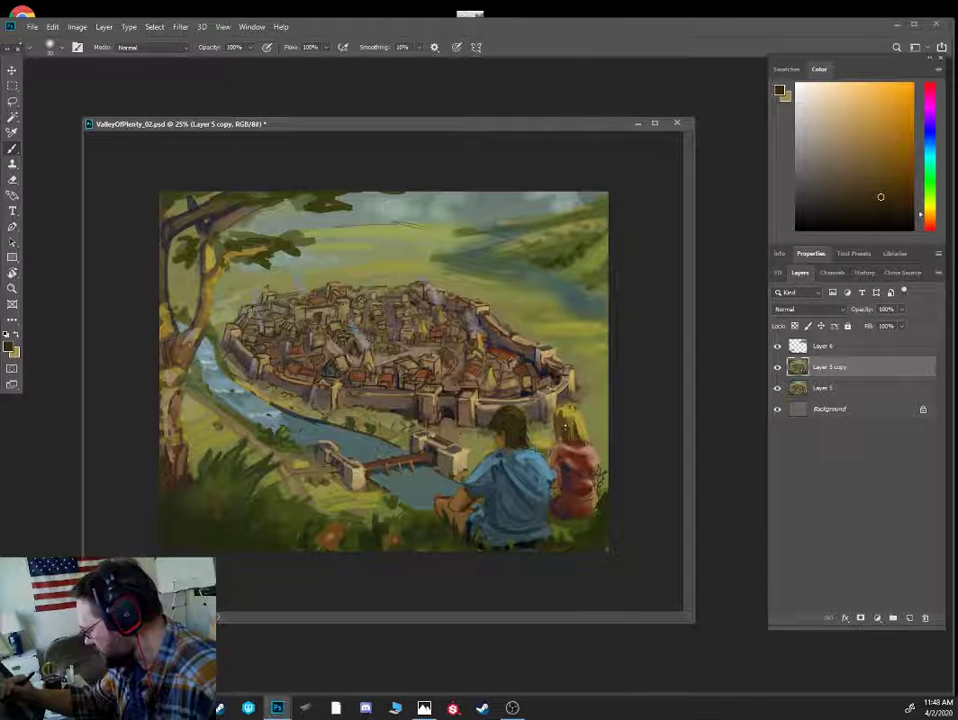
alt+click(575, 420)
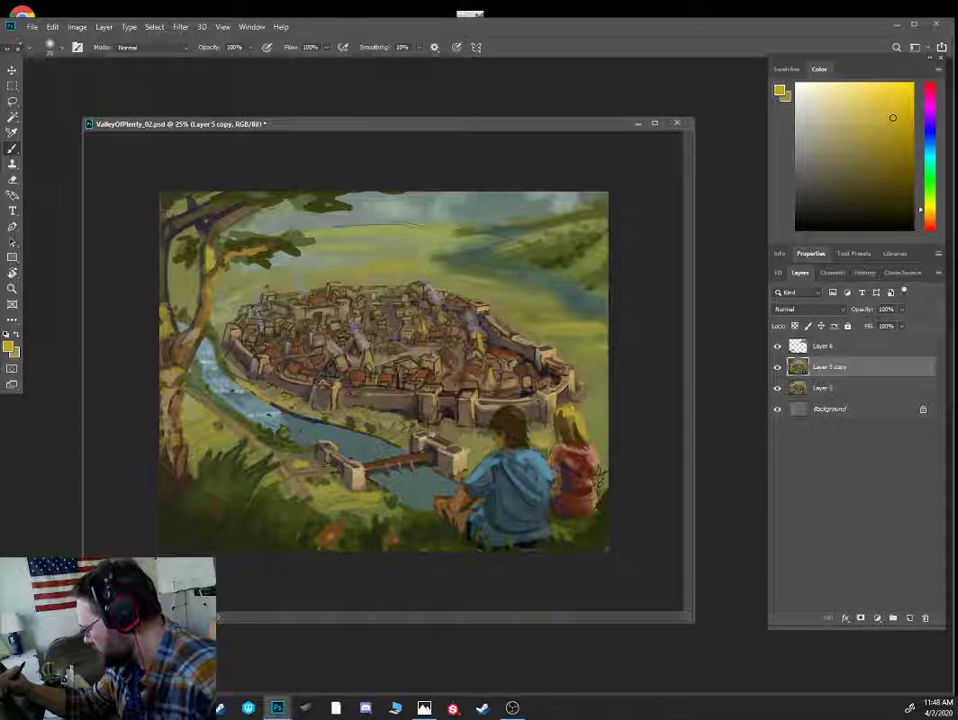
click(837, 106)
key(])
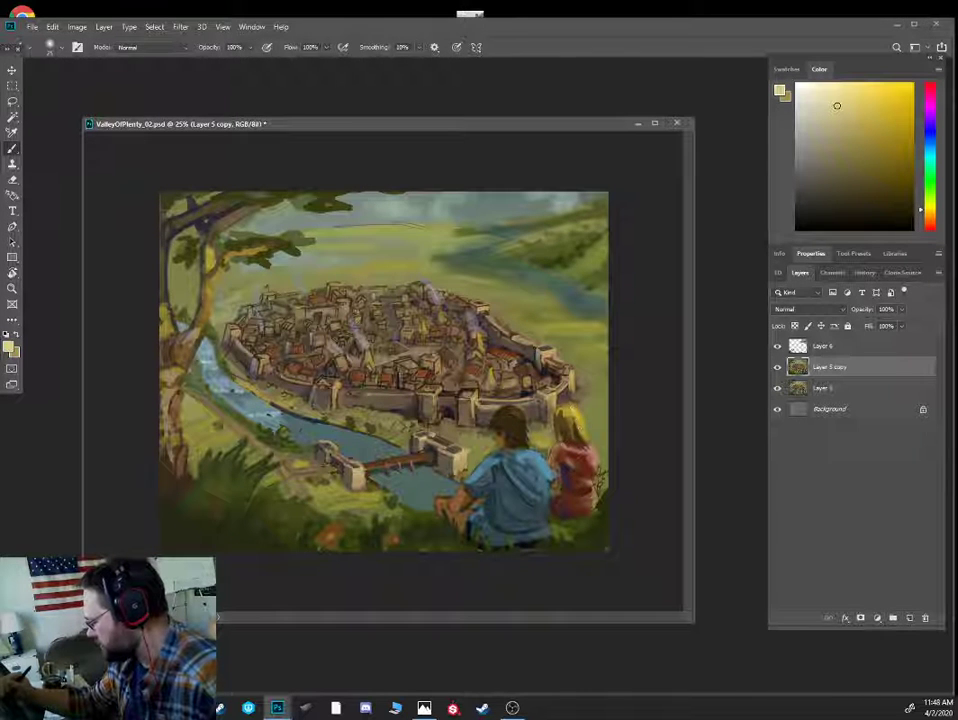
- Refine the red-clad onlooker's edges and the grass beneath with sampled dark greens, near-black and olive brown
alt+click(583, 530)
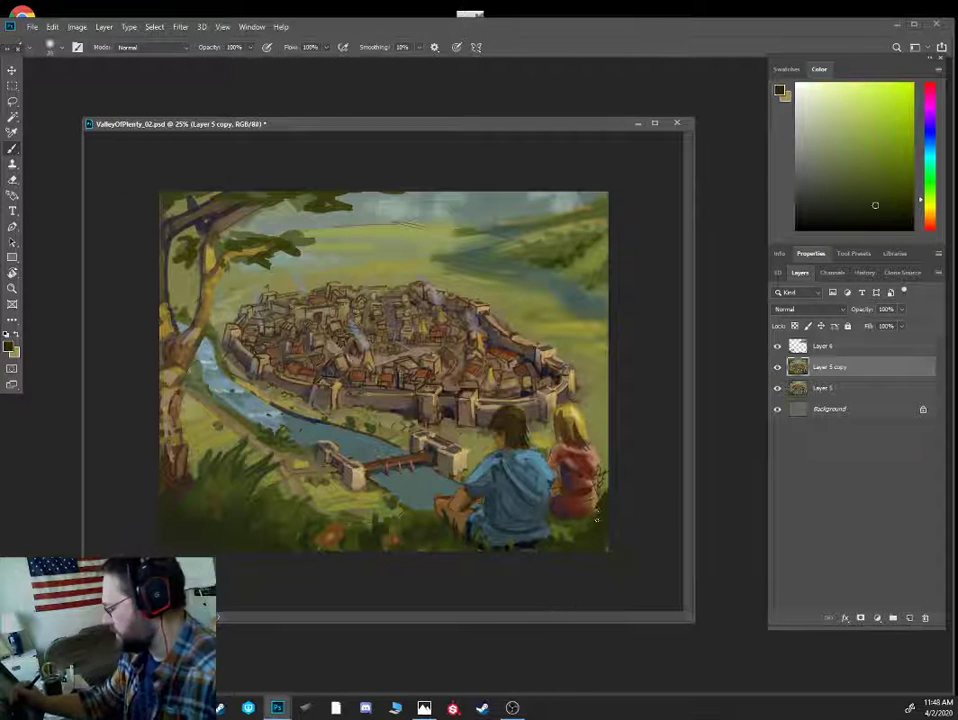
alt+click(421, 386)
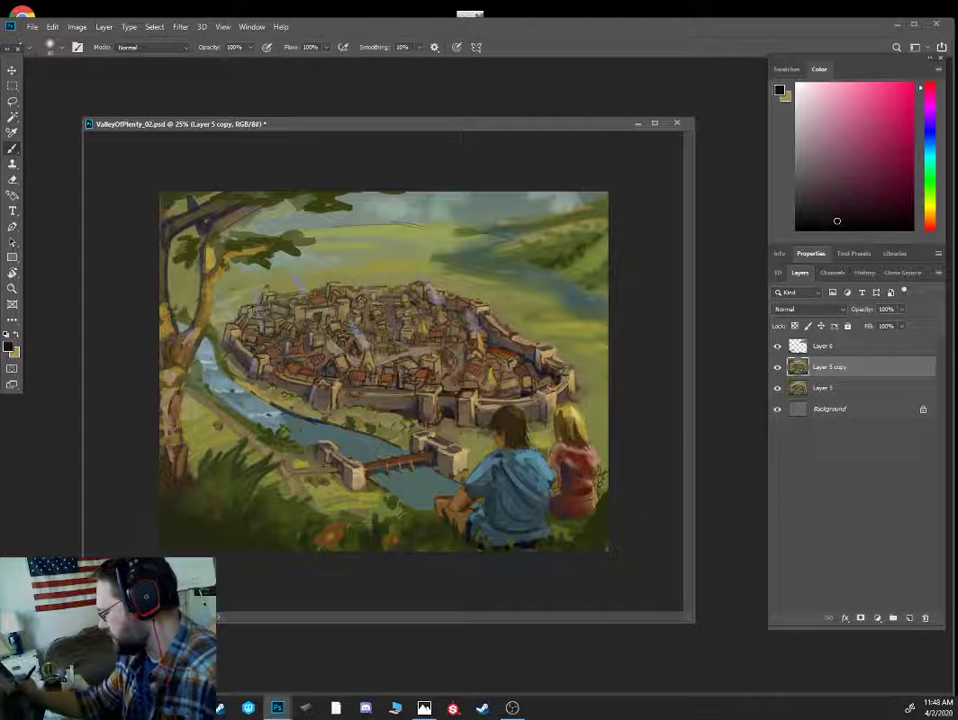
alt+click(582, 414)
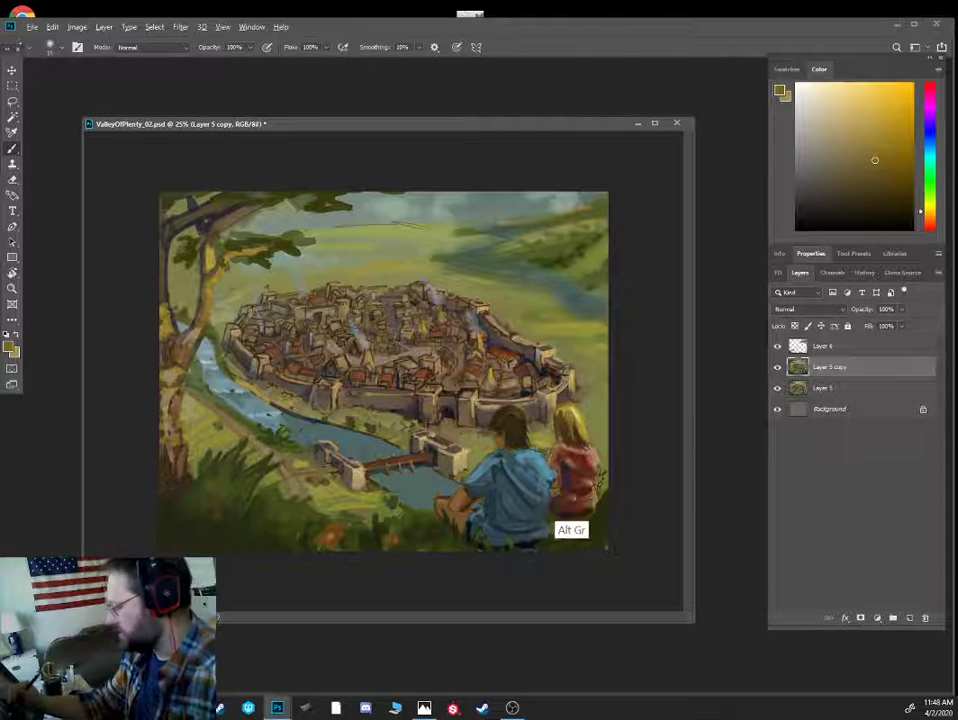
alt+click(428, 375)
alt+click(575, 519)
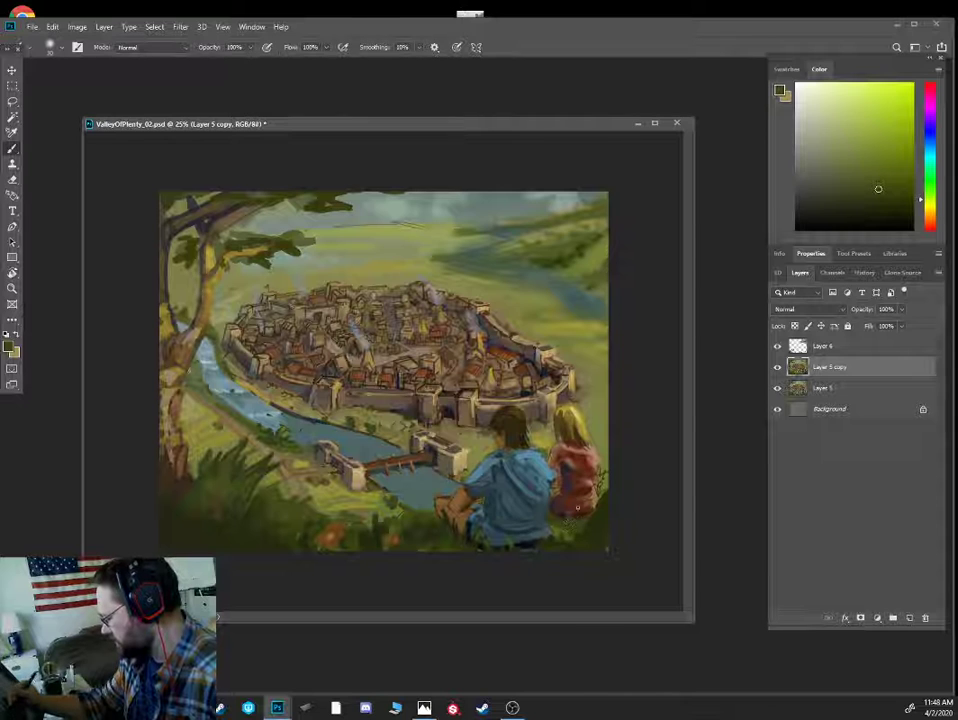
- Touch up the edge between the red and blue shirts using sampled shirt colours, brightening the blue folds
alt+click(595, 449)
alt+click(546, 468)
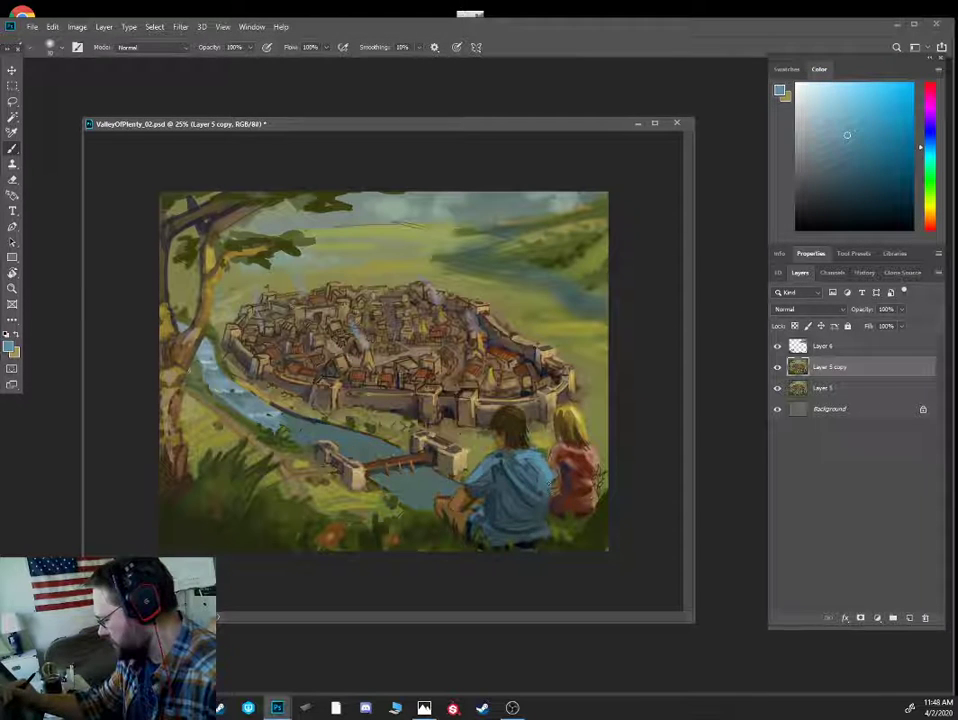
alt+click(543, 488)
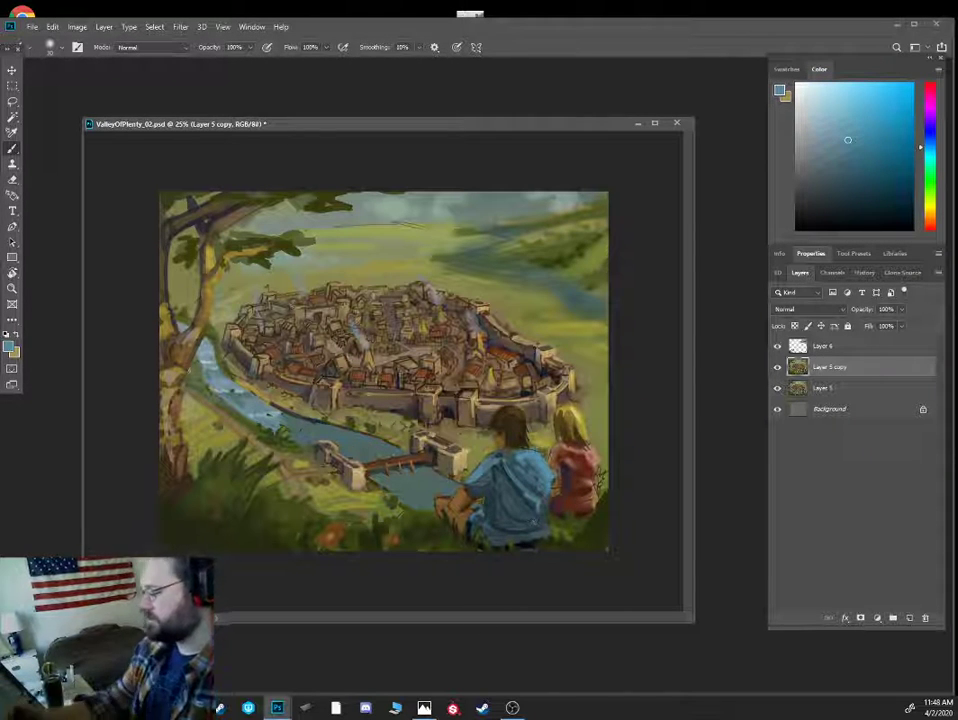
- Switch to a hard flat brush and paint dark brown over the upper trunk of the tree, just below its fork
alt+click(178, 350)
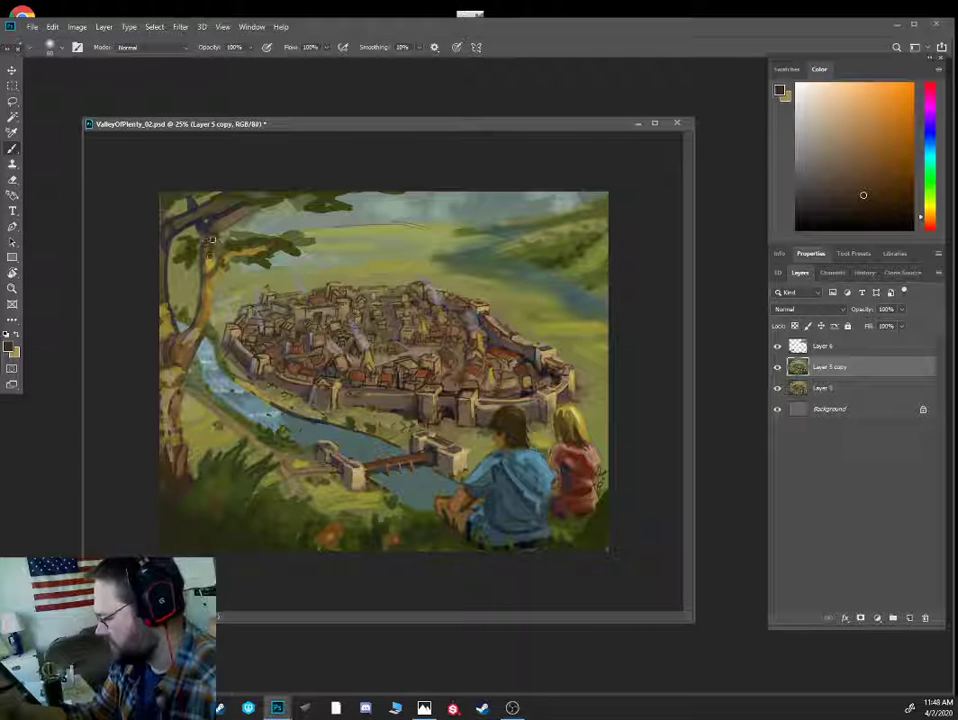
right_click(503, 157)
click(644, 138)
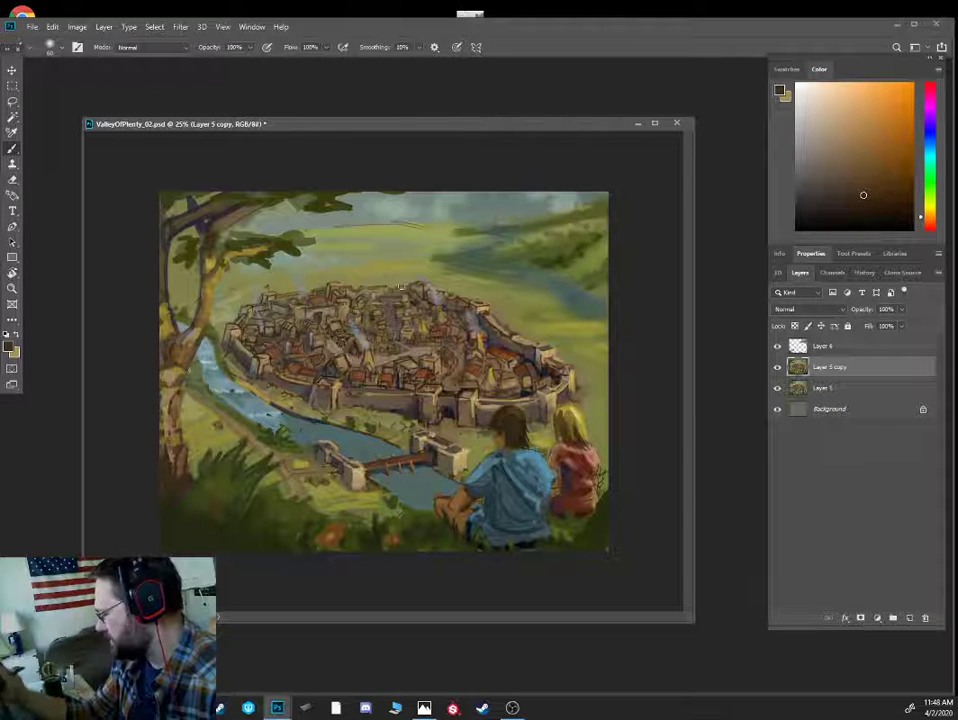
right_click(480, 281)
double_click(557, 444)
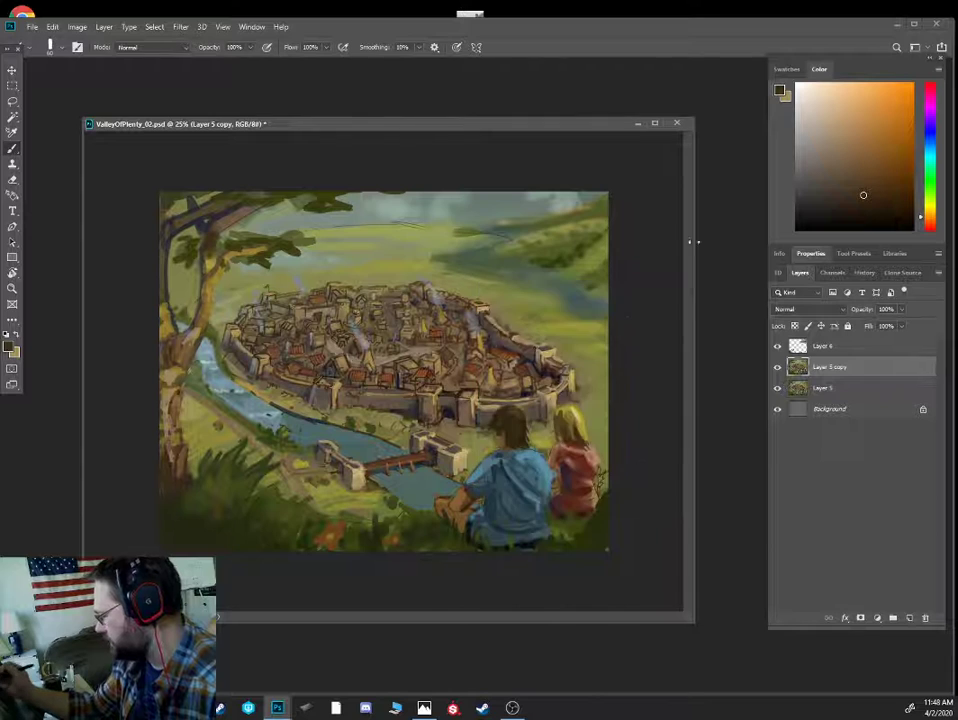
key(ctrl+0)
click(857, 204)
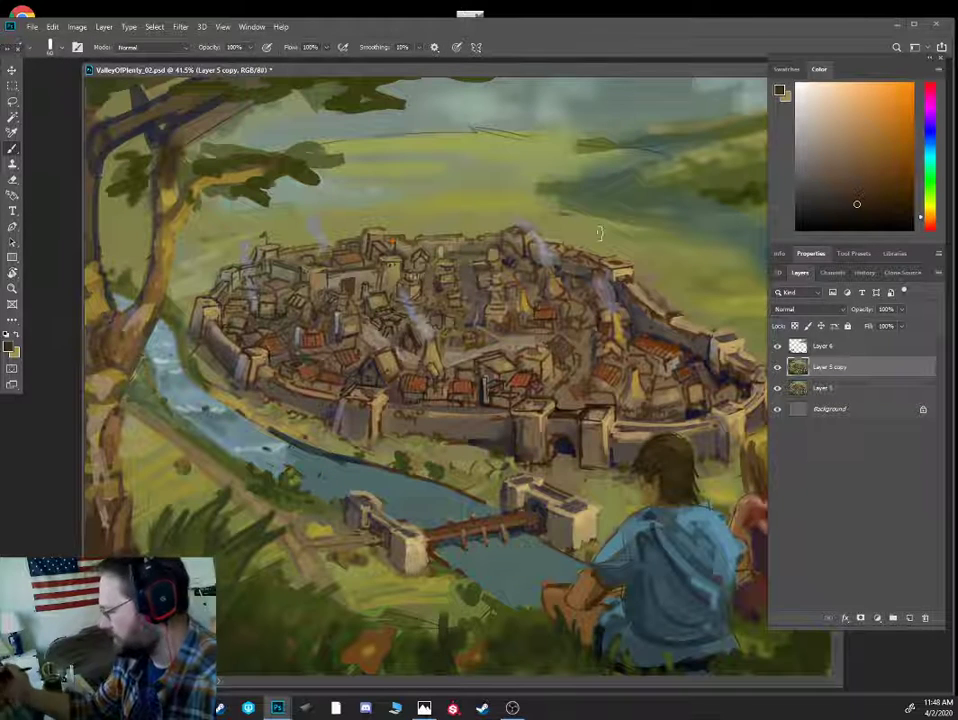
drag(166, 154, 163, 194)
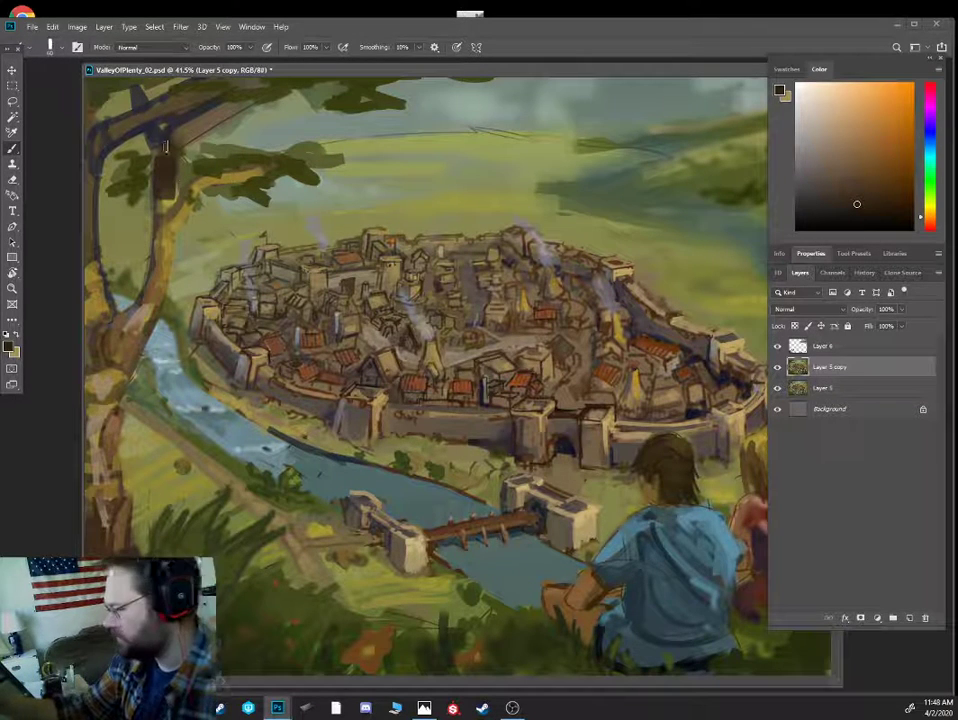
- Thicken the tree's right-leaning branch with dark blue-grey and trim its upper edge with sampled olive background
drag(229, 109, 183, 134)
alt+click(182, 130)
mouse_move(255, 95)
mouse_down()
mouse_move(168, 154)
mouse_move(237, 90)
mouse_up()
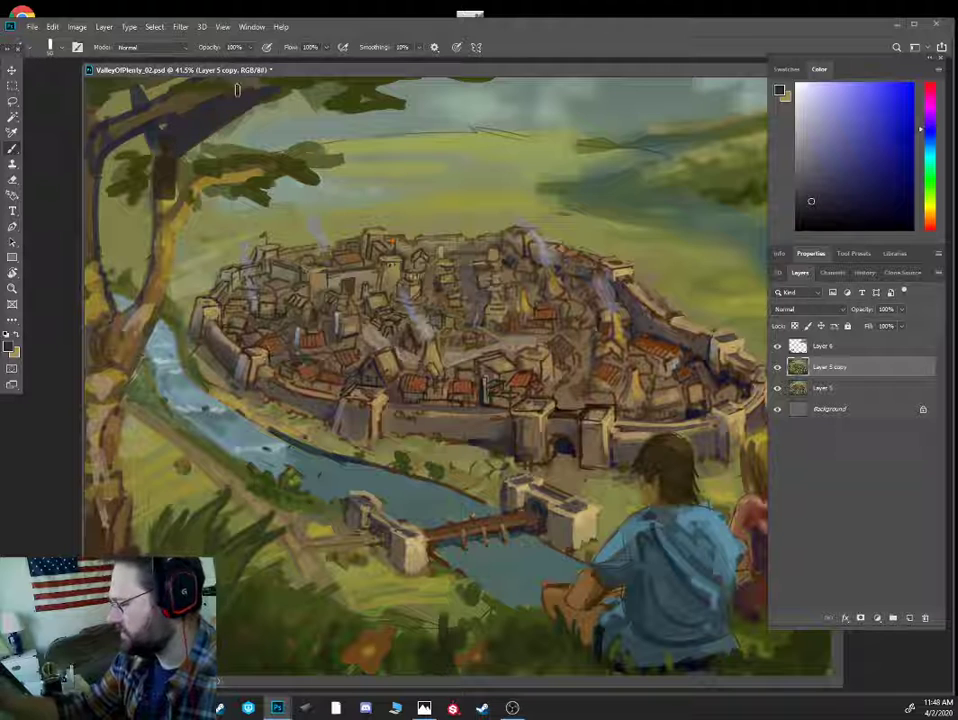
alt+click(156, 98)
mouse_move(168, 132)
mouse_down()
mouse_move(210, 103)
mouse_move(197, 113)
mouse_up()
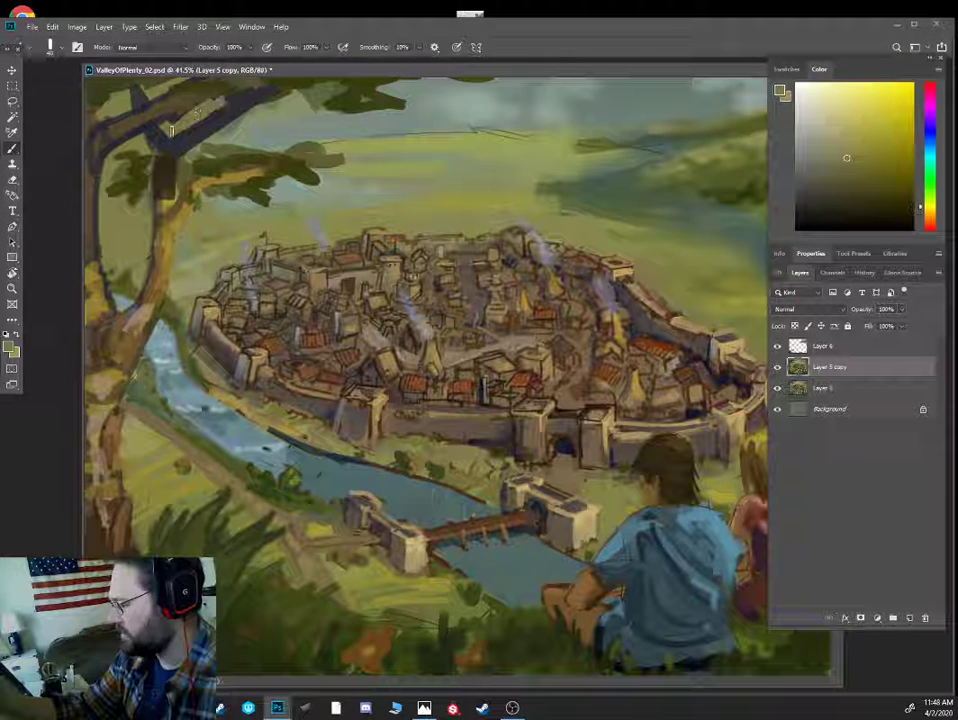
- Narrow the upper trunk with sampled olive background and paint a thin dark brown branch across to the left trunk
alt+click(132, 104)
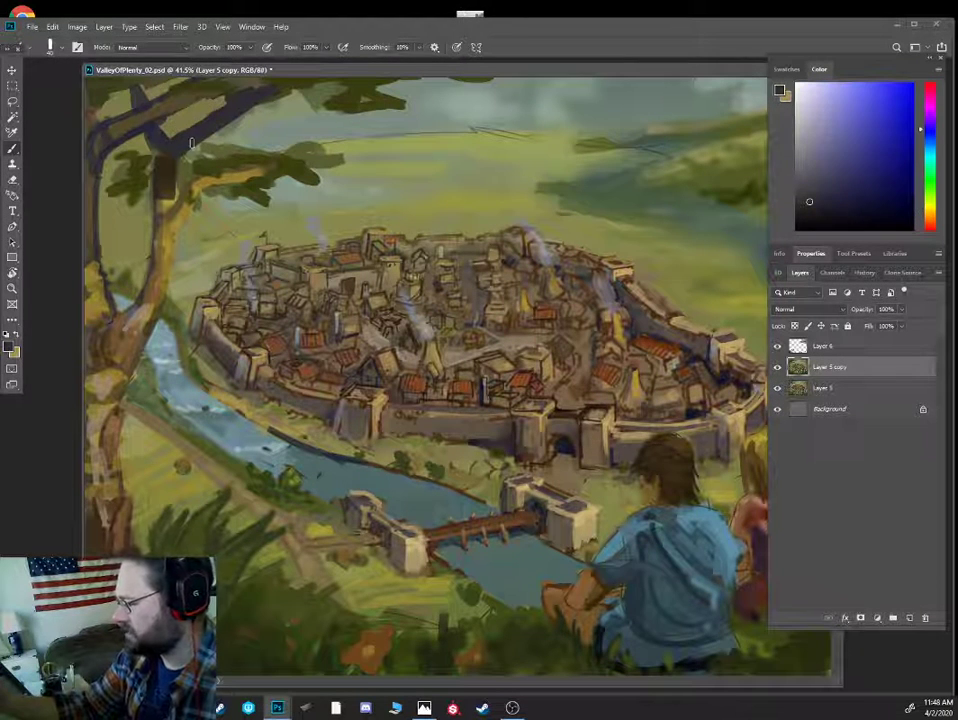
alt+click(152, 178)
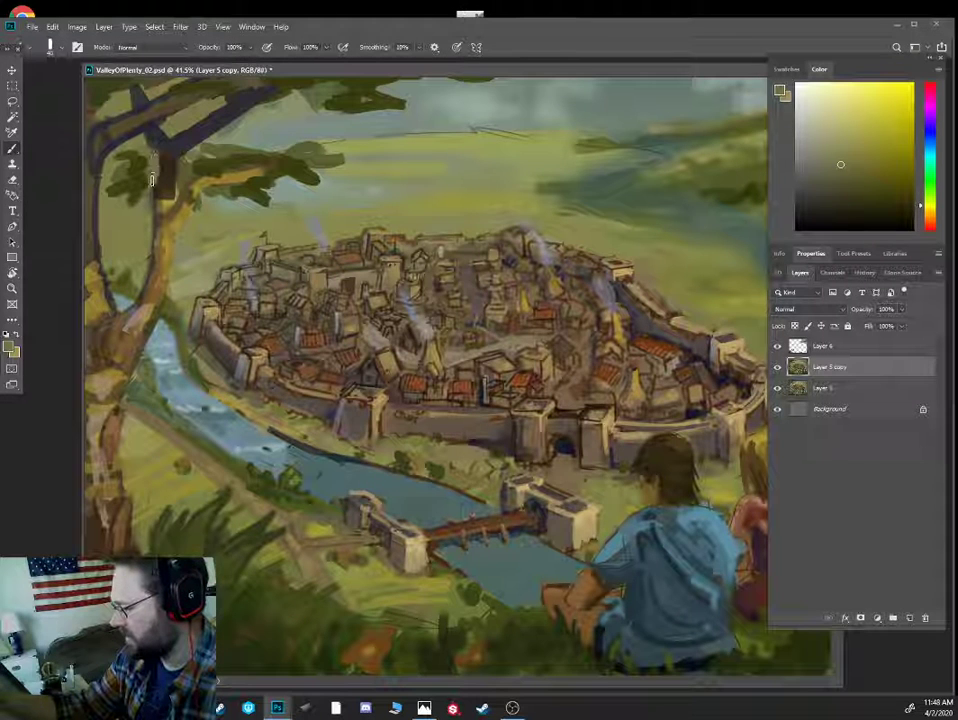
mouse_move(152, 180)
mouse_down()
mouse_move(166, 152)
mouse_move(178, 176)
mouse_up()
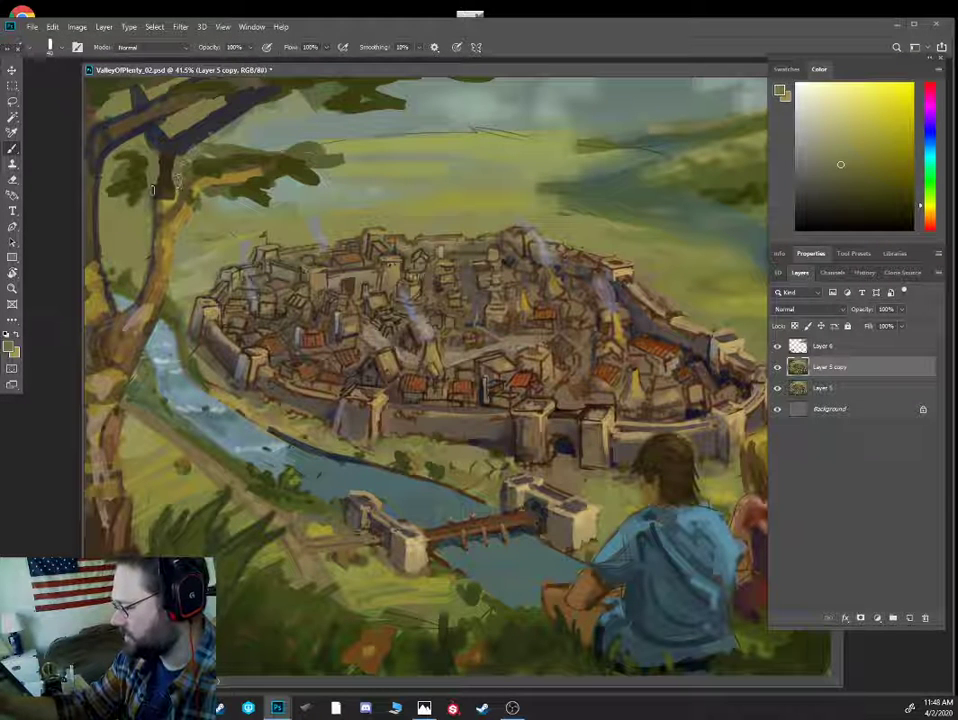
alt+click(154, 188)
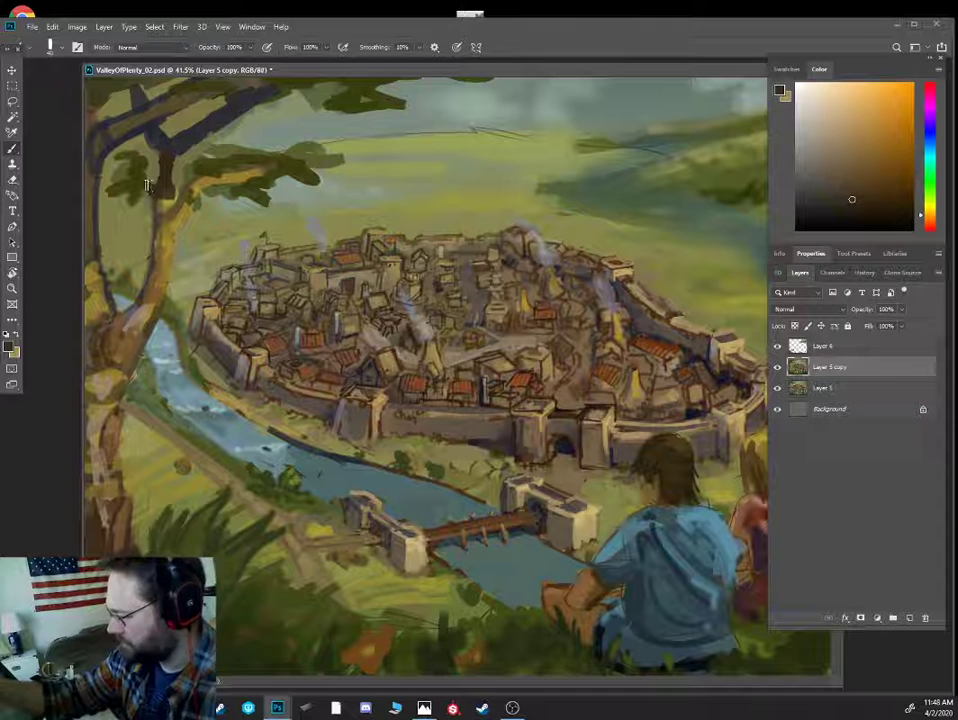
alt+click(154, 186)
drag(152, 187, 96, 166)
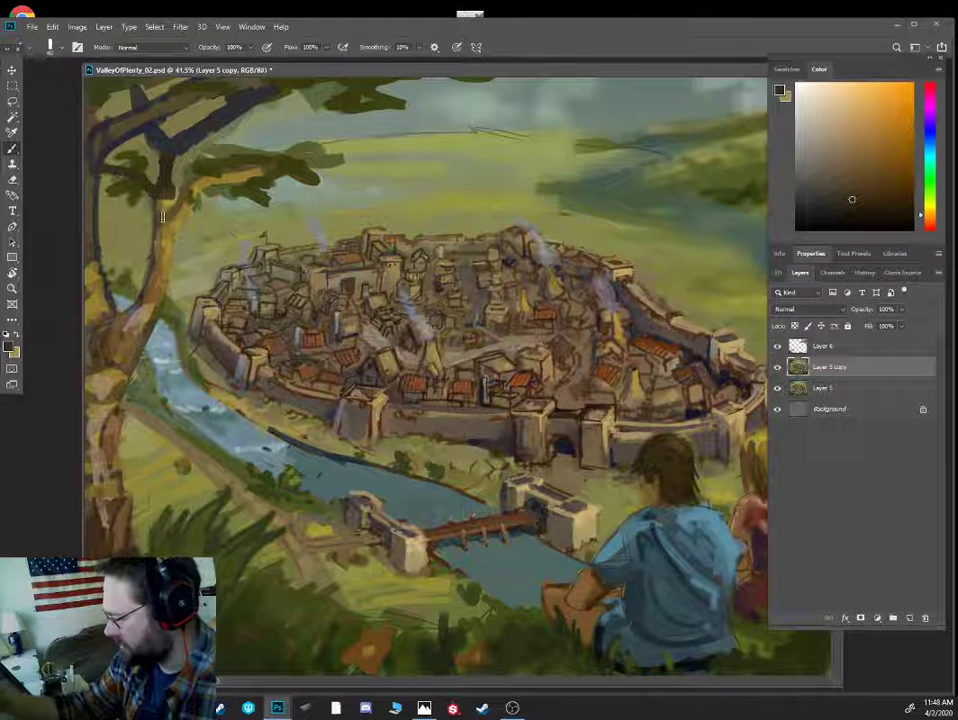
- Thicken the tree's upper-left branch with sampled dark greys and sample dark green for the foliage above it
alt+click(166, 146)
mouse_move(157, 142)
mouse_down()
mouse_move(150, 114)
mouse_move(135, 128)
mouse_move(90, 131)
mouse_up()
alt+click(159, 101)
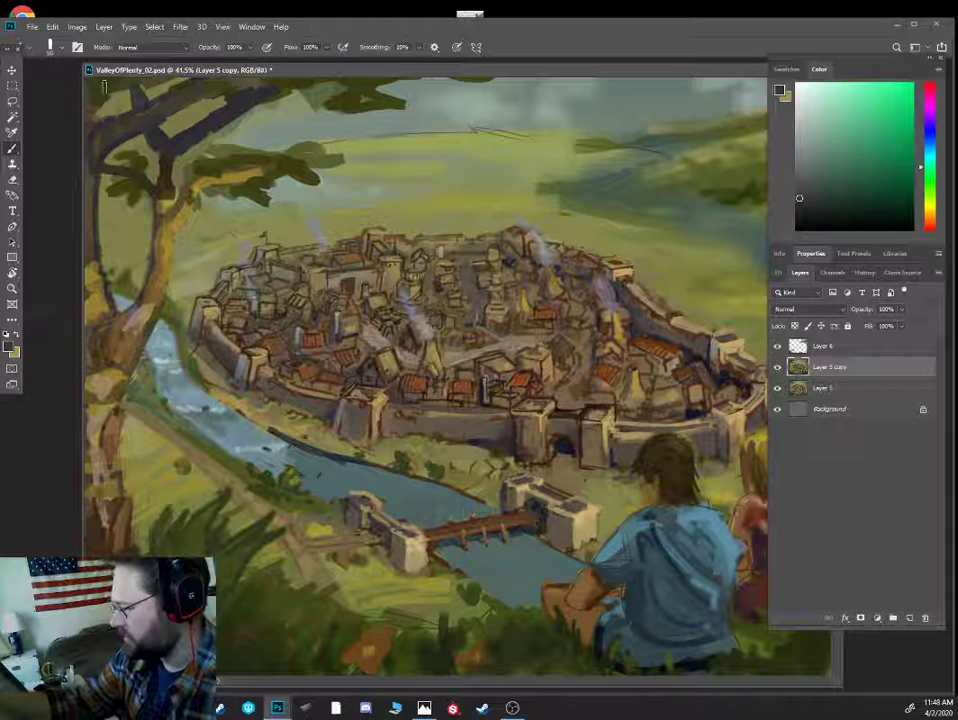
alt+click(105, 88)
alt+click(109, 88)
alt+click(113, 88)
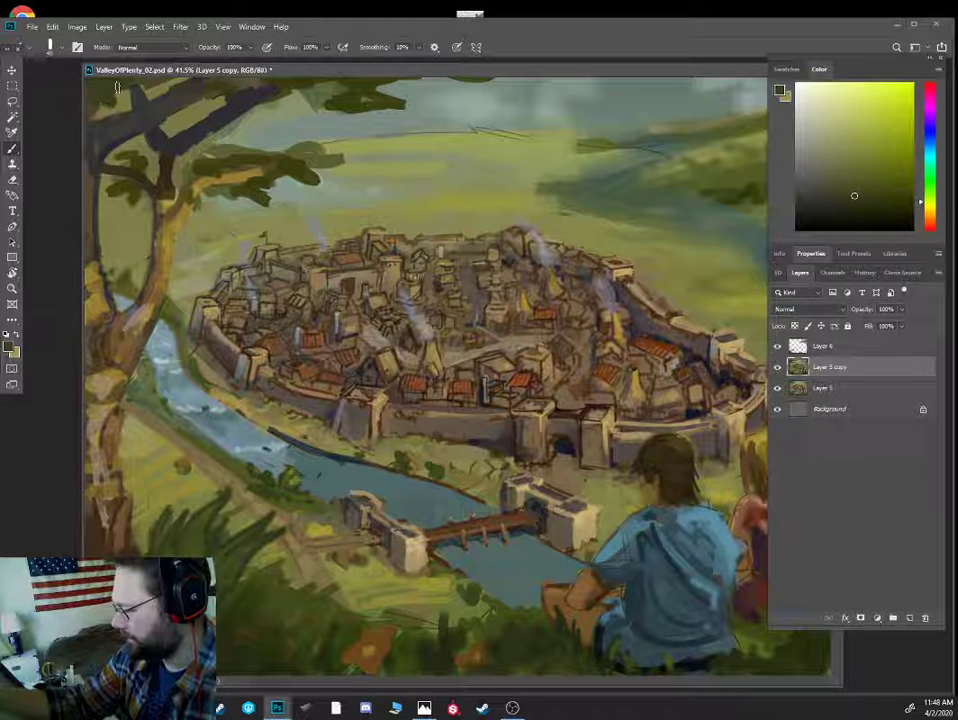
- Clean up the gaps between the tree's upper branches with sampled olive background and dark branch colours
alt+click(160, 118)
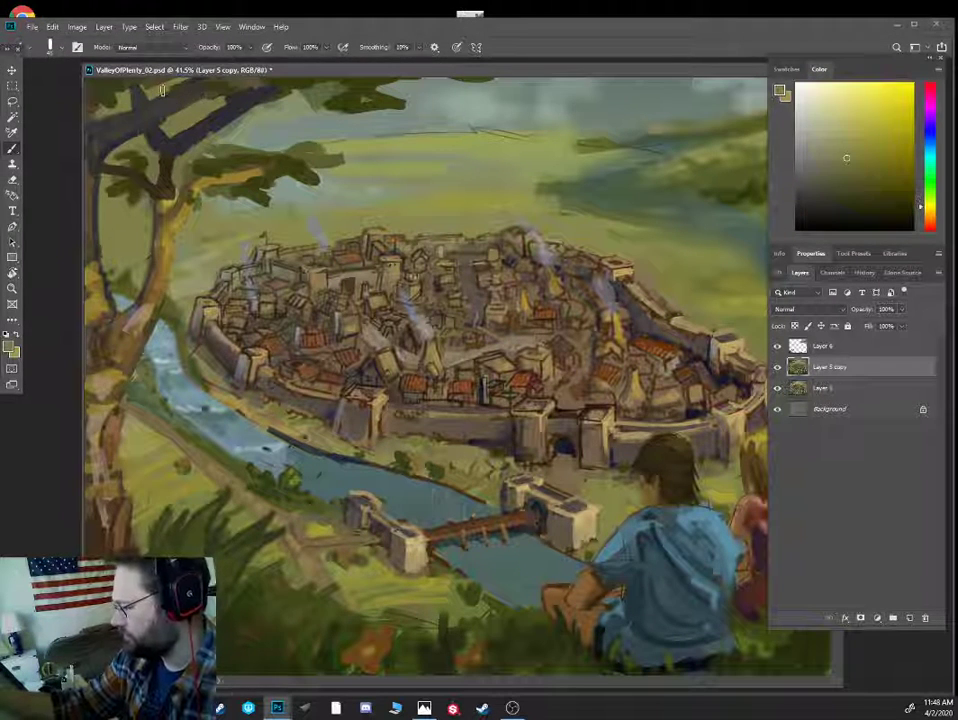
alt+click(111, 104)
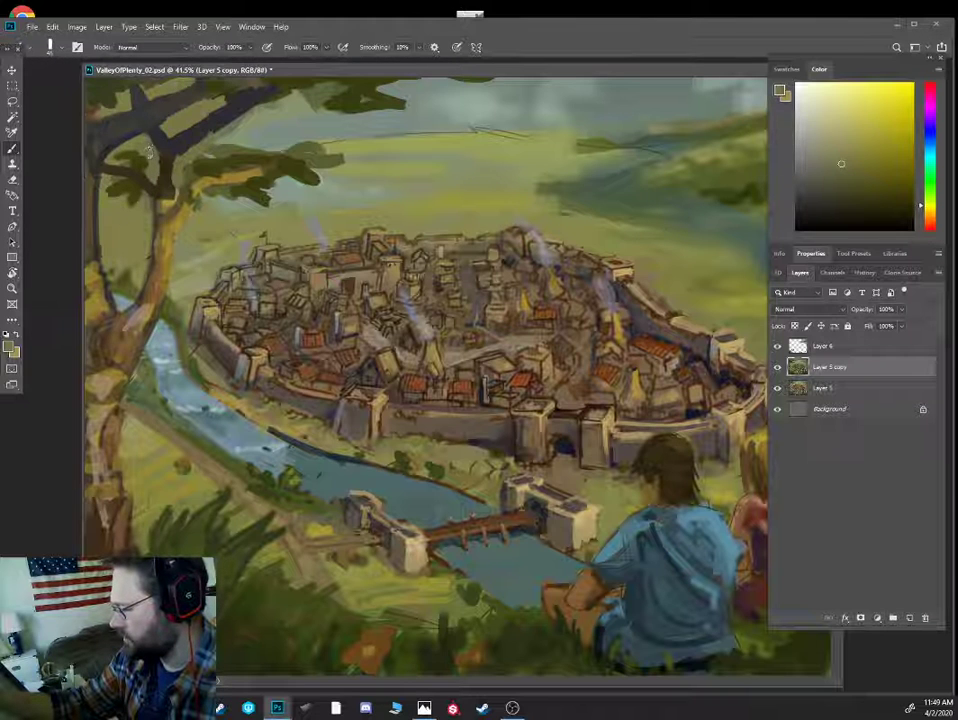
alt+click(115, 100)
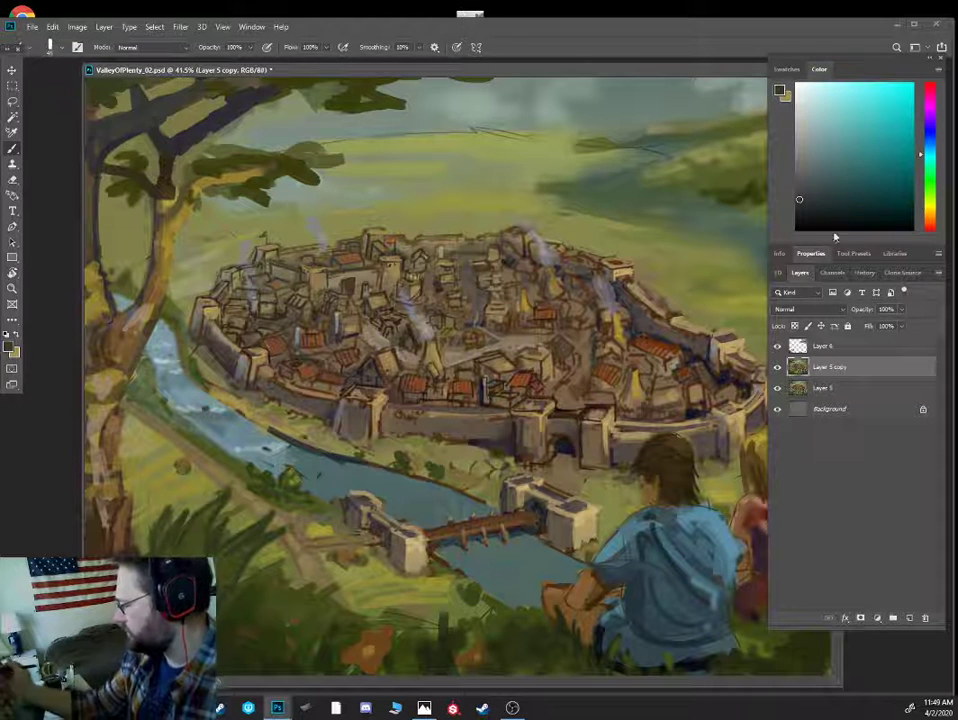
- Choose a near-black blue and darken the thick upper-left branch where it meets the left trunk, adjusting the brush size
click(921, 150)
click(824, 215)
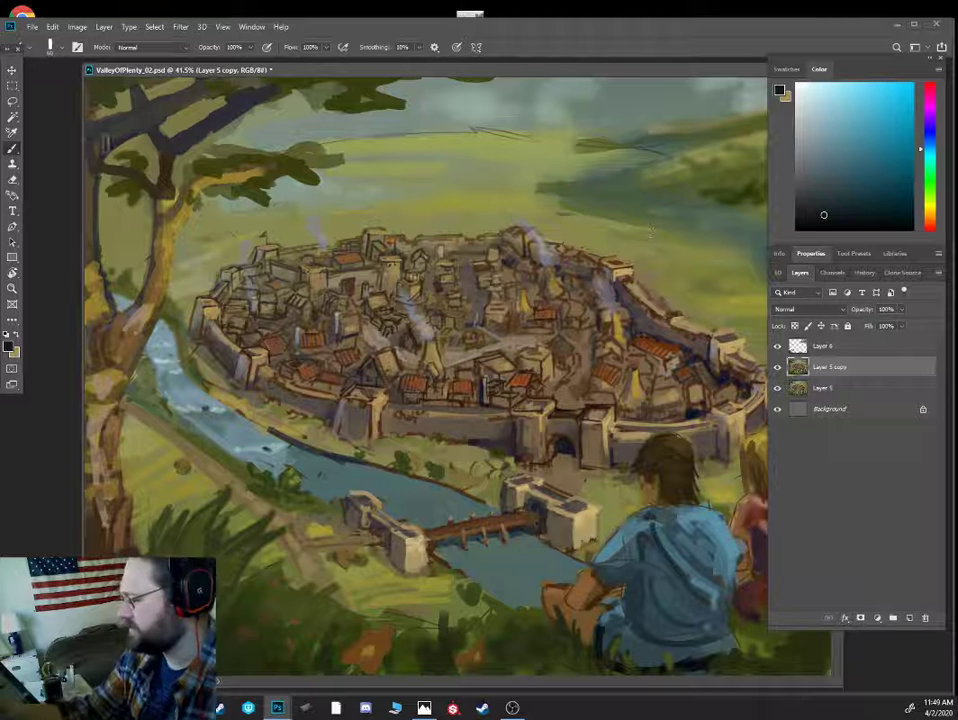
drag(103, 139, 243, 80)
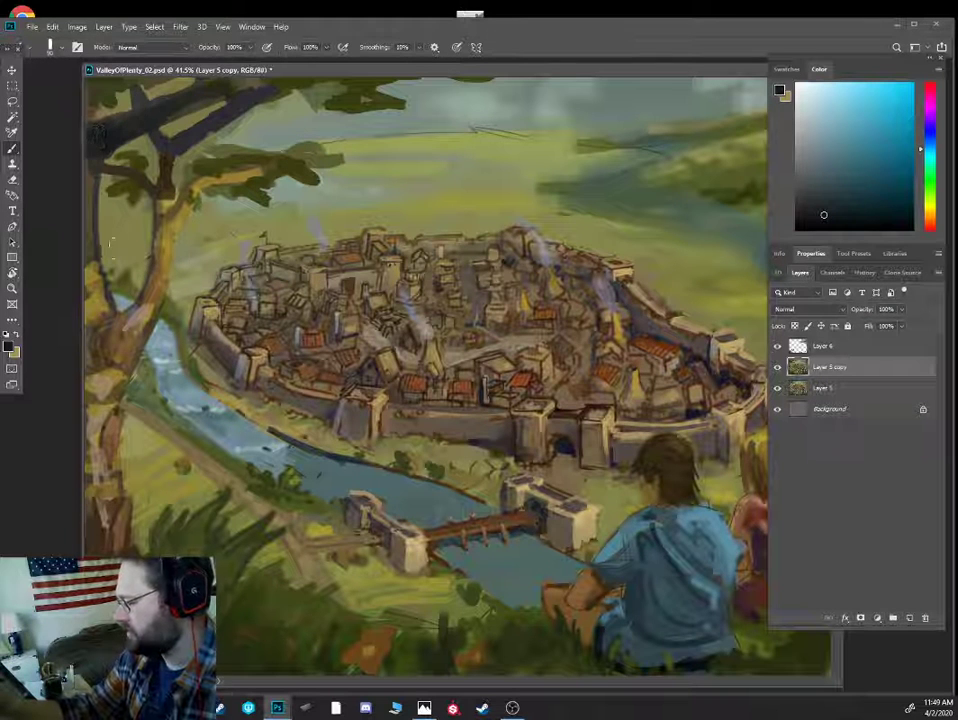
mouse_move(98, 137)
mouse_down()
mouse_move(125, 131)
mouse_move(127, 176)
mouse_move(155, 134)
mouse_move(202, 128)
mouse_move(196, 147)
mouse_up()
key(bracketright)
key(bracketright)
- Trim the edges of the darkened branches and left trunk with sampled grey-green and olive background colours
alt+click(201, 144)
alt+click(236, 130)
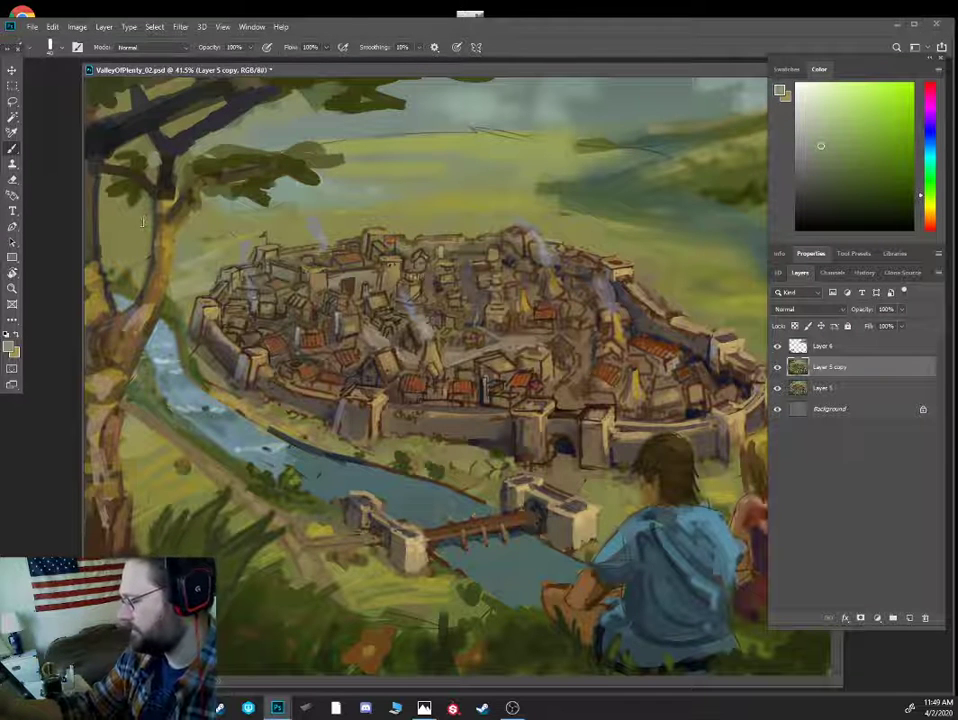
drag(88, 162, 112, 157)
alt+click(408, 205)
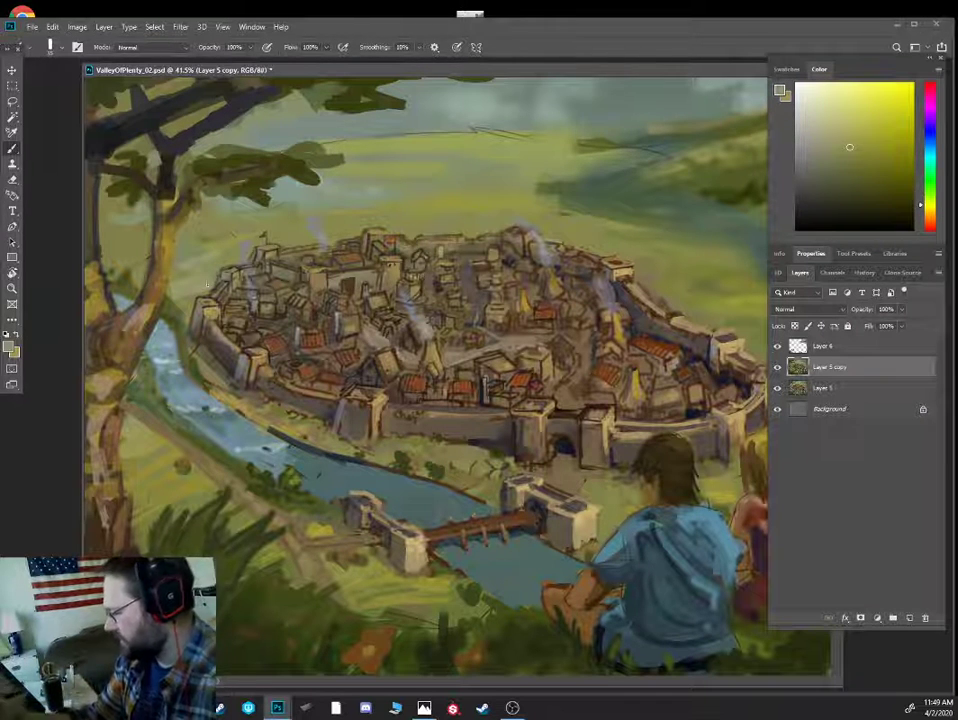
- Paint bright yellow-green crop strips and darker green furrows in the meadow beyond the town's right wall
key(ctrl+minus)
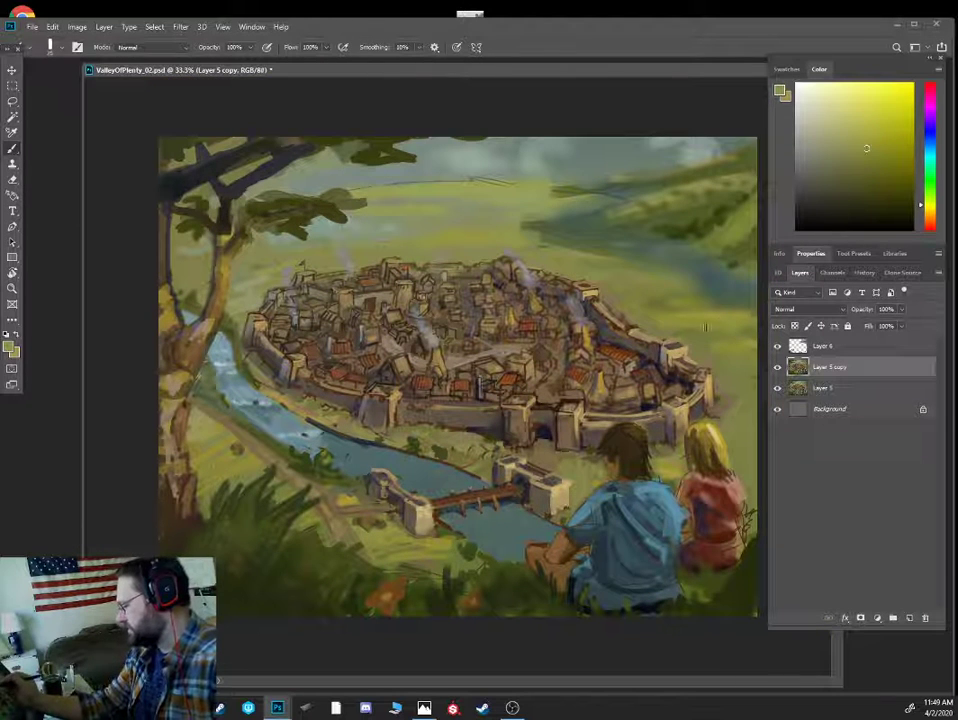
click(888, 127)
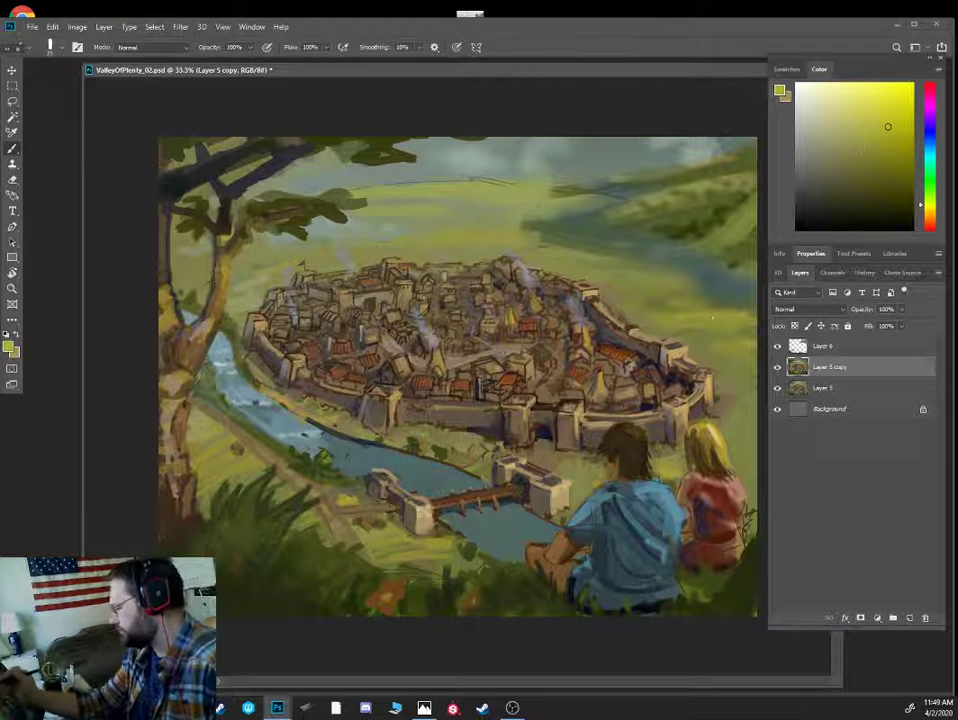
mouse_move(662, 321)
mouse_down()
mouse_move(708, 325)
mouse_move(701, 341)
mouse_up()
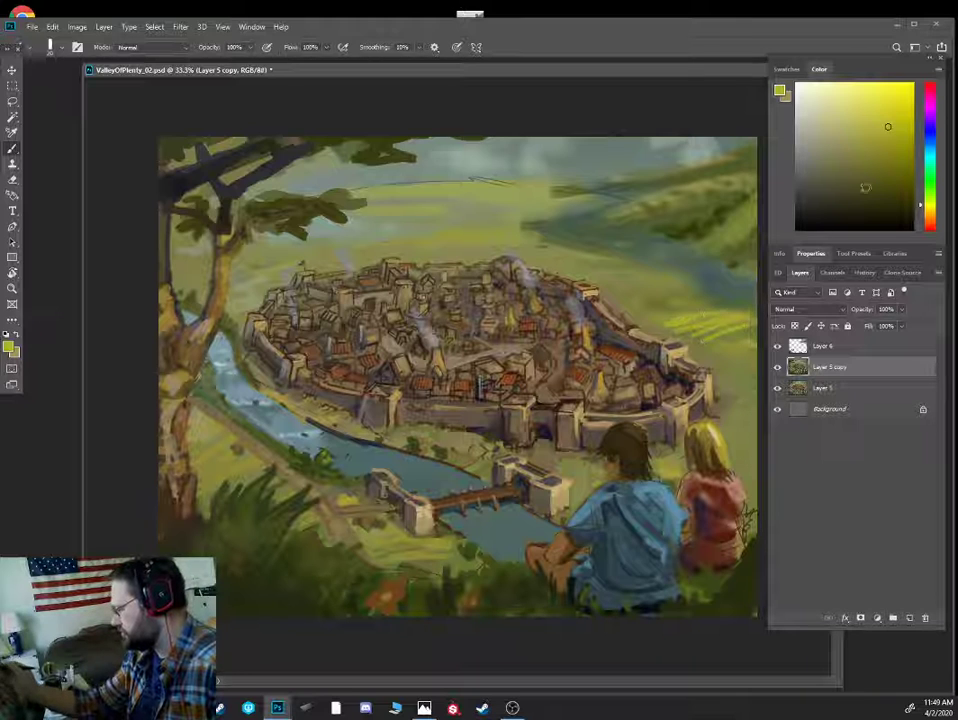
drag(926, 226, 926, 194)
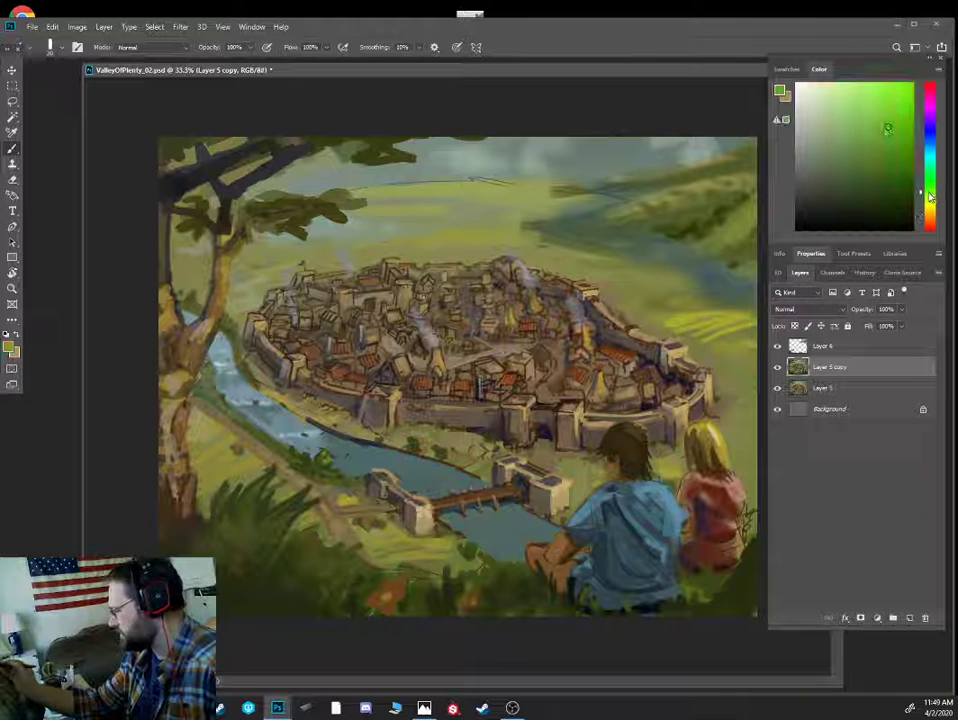
click(856, 175)
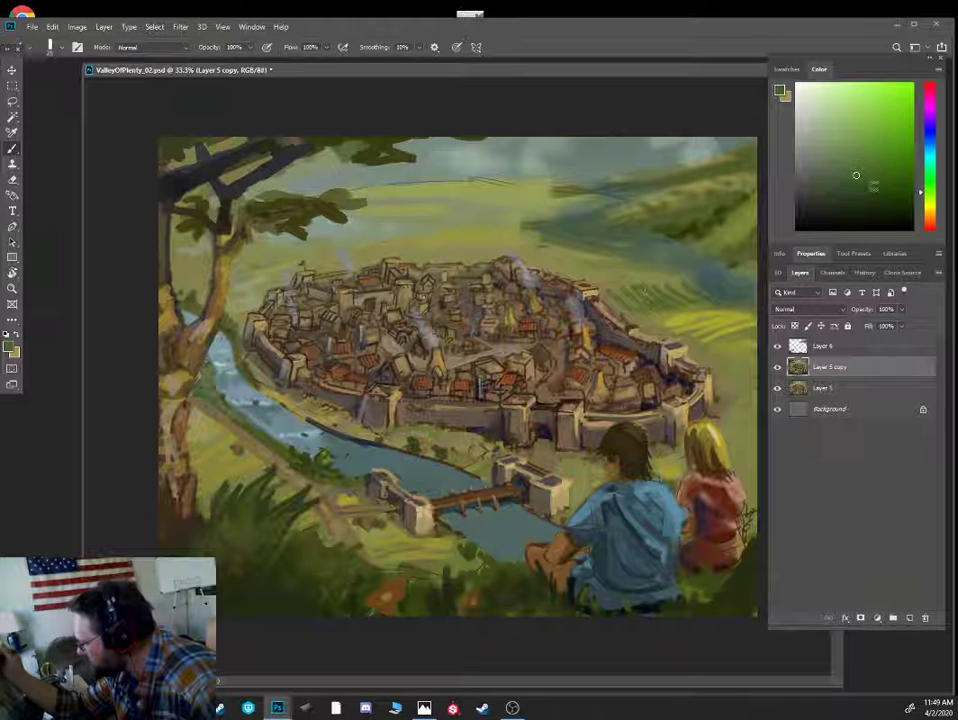
alt+click(609, 301)
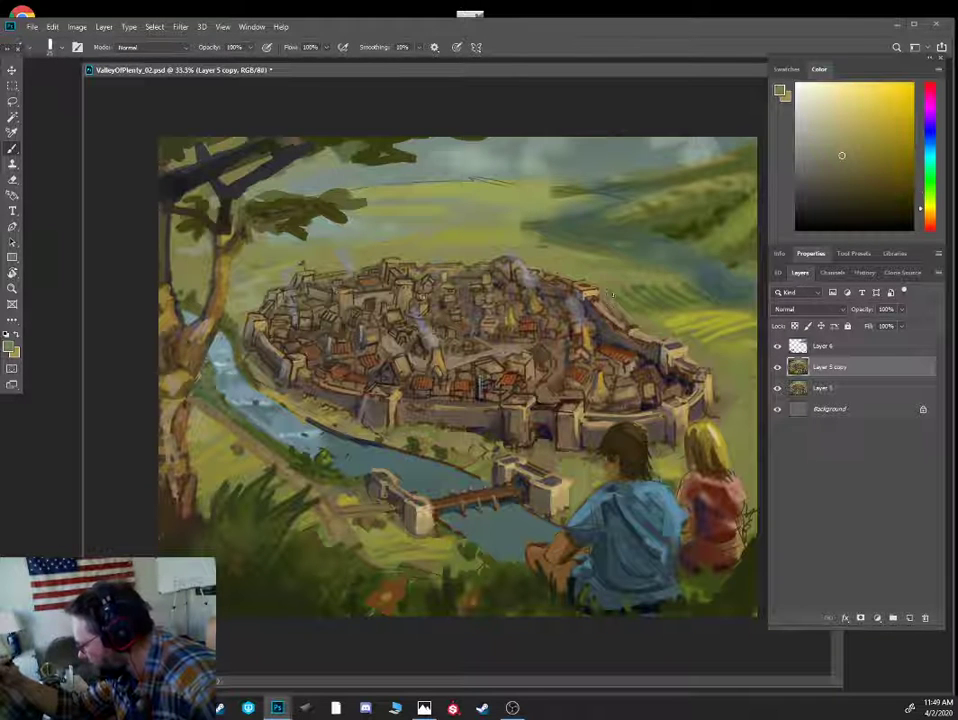
- Choose an ochre brown, switch to Layer 6, and brush warm strokes along the distant hills at the upper right
click(879, 162)
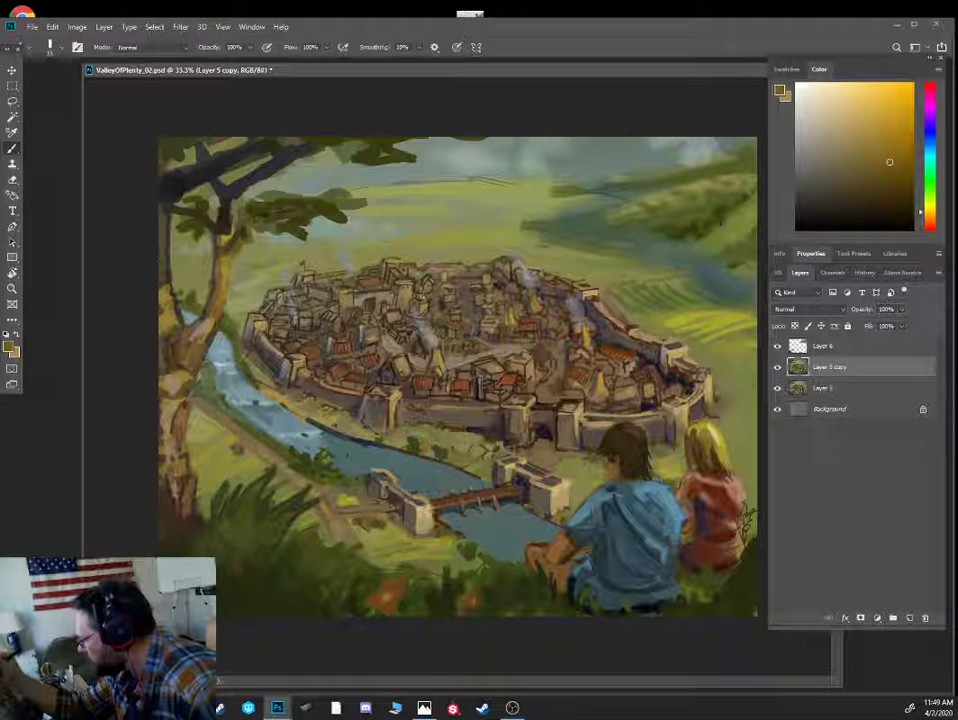
click(903, 157)
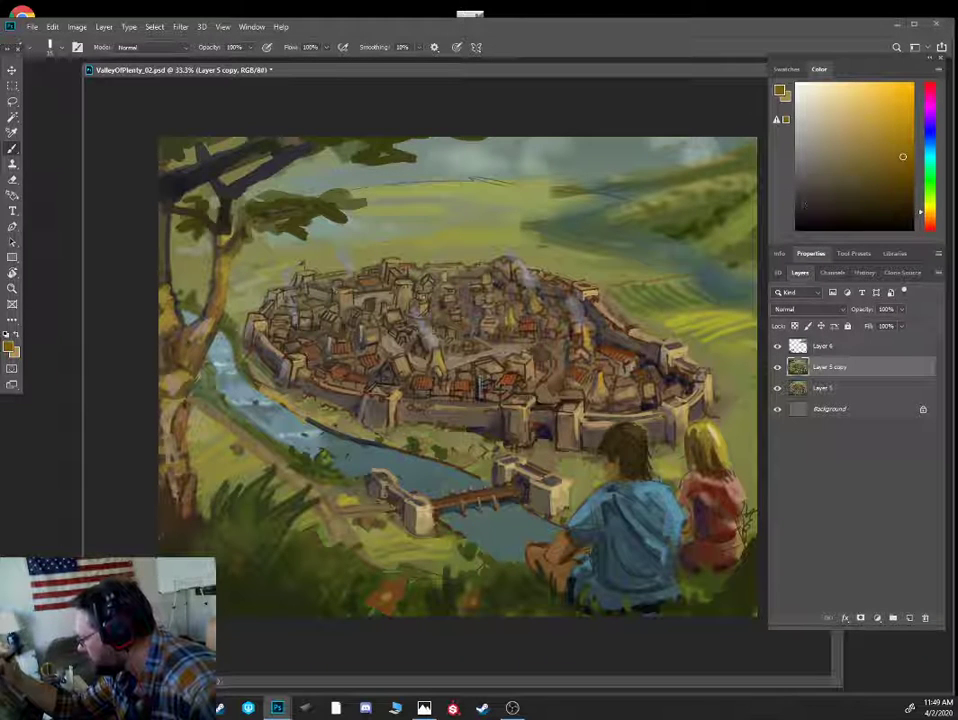
click(799, 346)
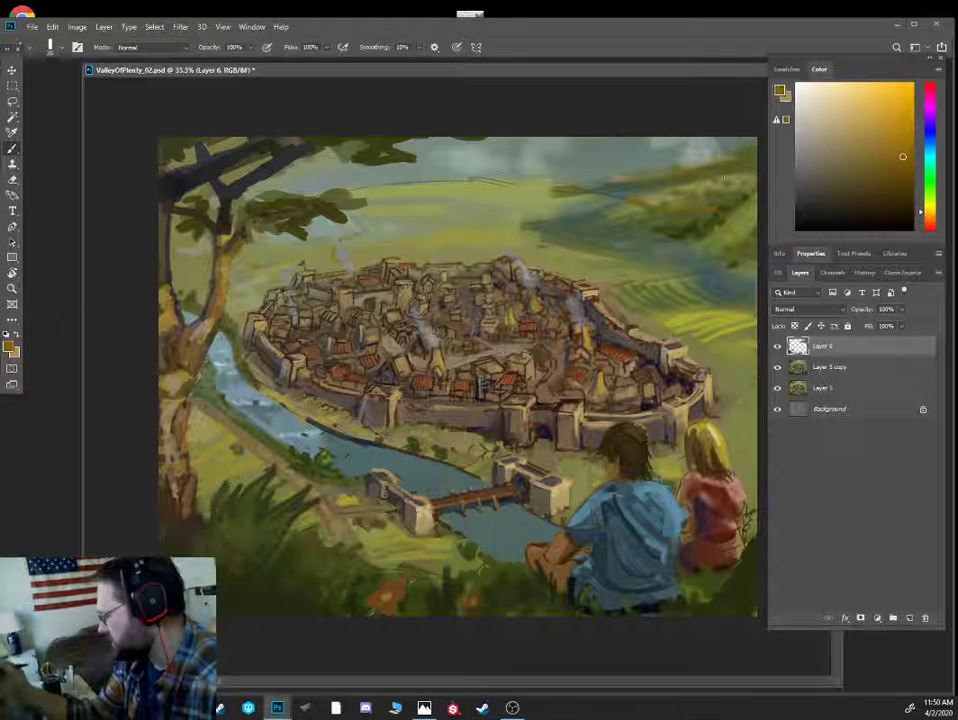
alt+click(718, 321)
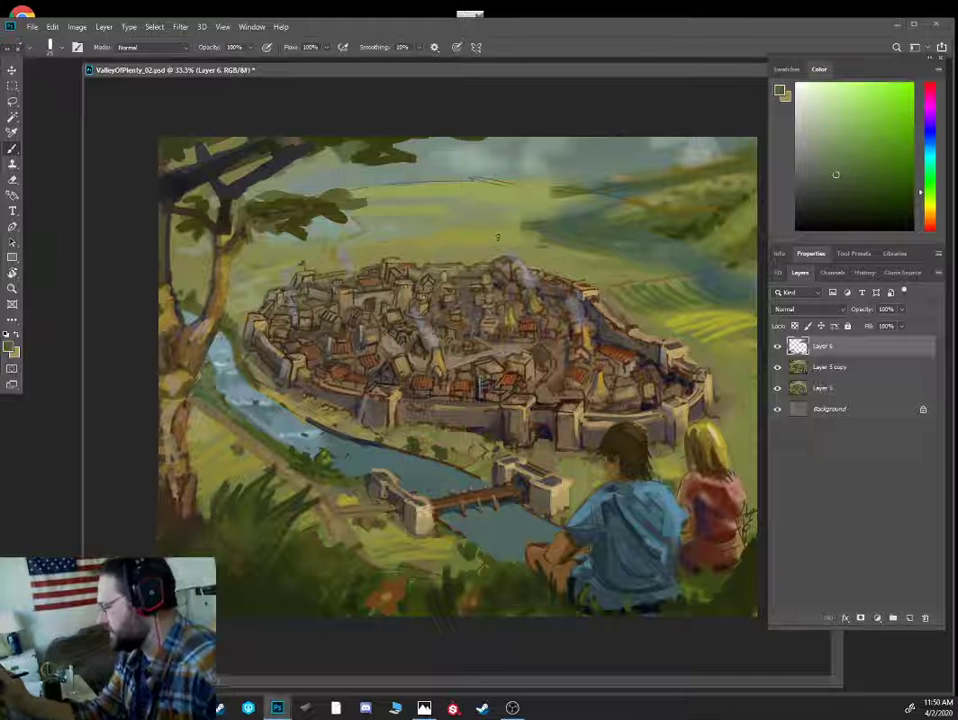
- Haze over the far meadow's horizon line with sampled grey-green sky colours, using a soft round brush enlarged to about 400
alt+click(497, 163)
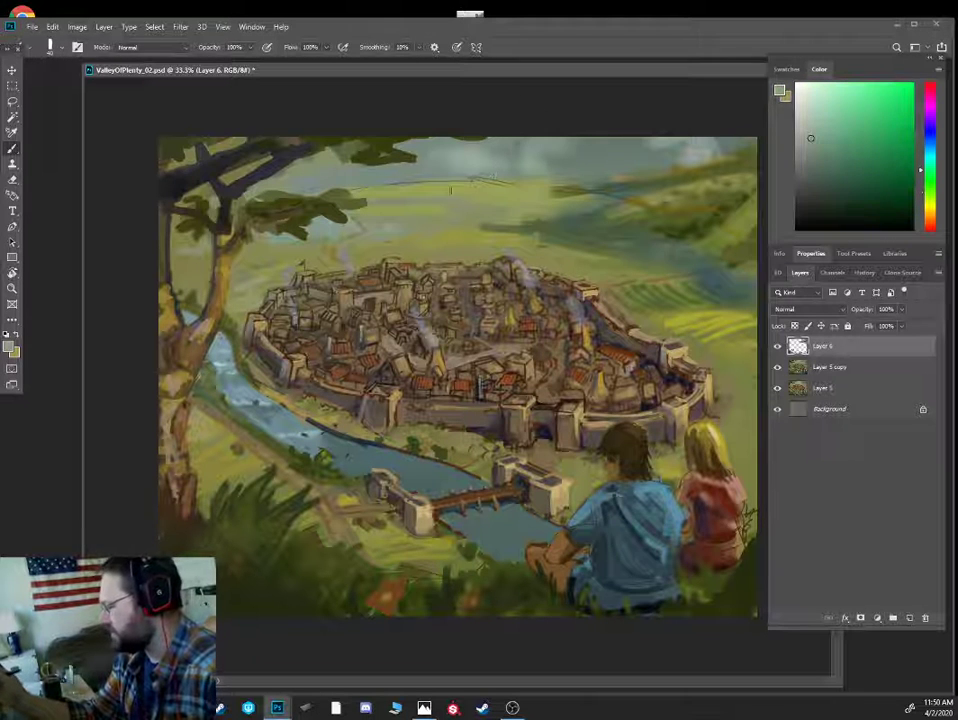
right_click(462, 196)
click(547, 391)
key(Return)
alt+click(357, 143)
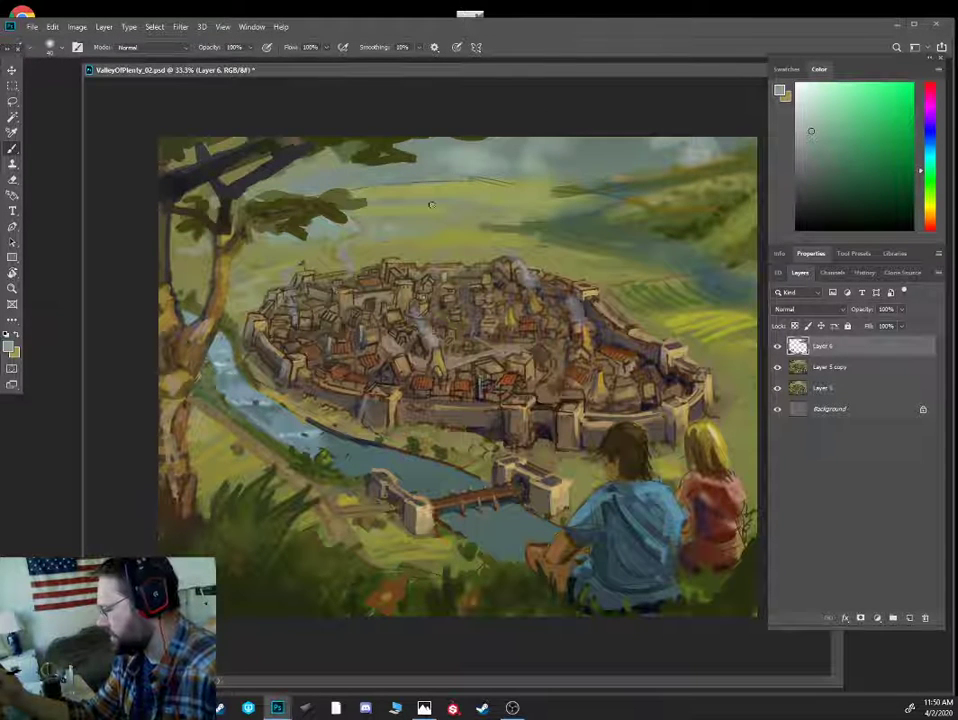
key(bracketright)
key(bracketright)
key(bracketright)
key(bracketright)
key(bracketright)
key(bracketright)
key(bracketright)
key(bracketright)
key(bracketright)
mouse_move(396, 192)
mouse_down()
mouse_move(463, 180)
mouse_move(530, 180)
mouse_up()
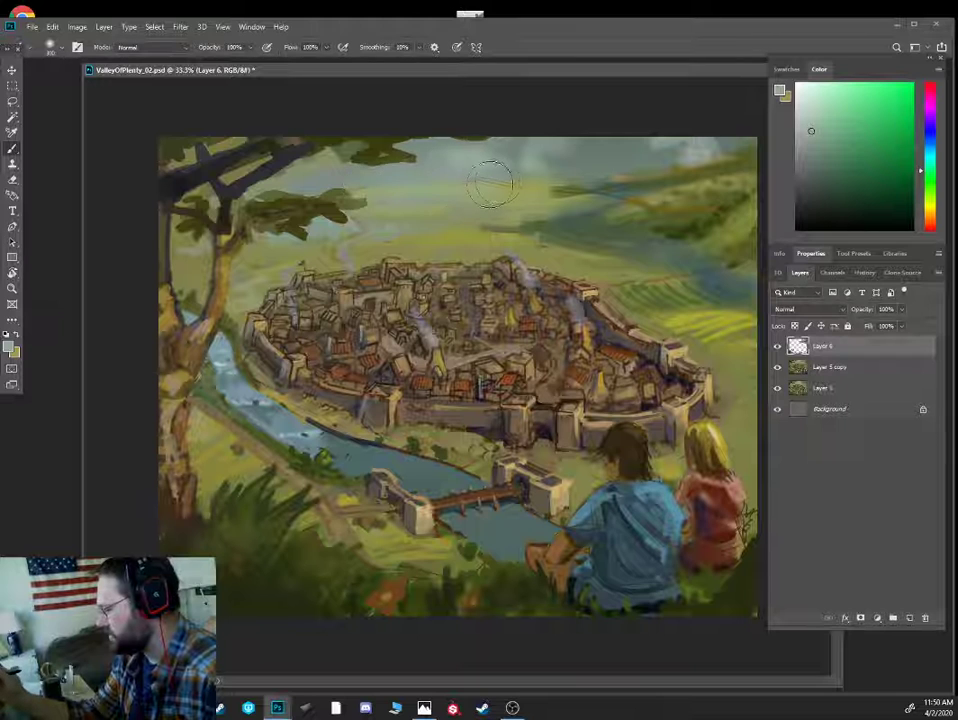
key(bracketright)
key(bracketright)
click(810, 139)
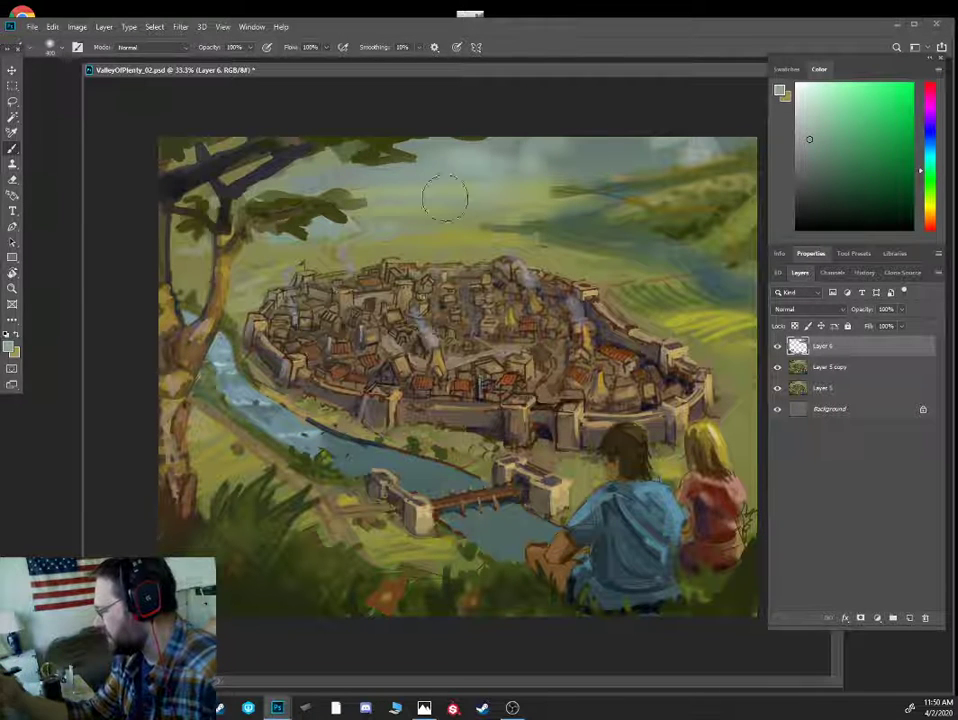
key(bracketright)
alt+click(398, 176)
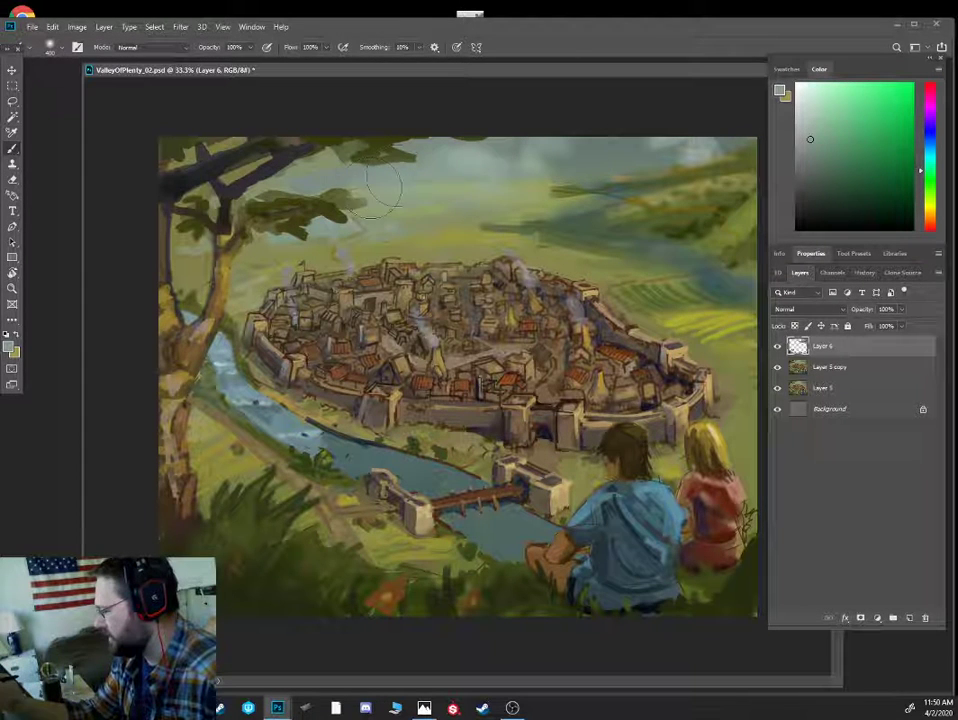
- Return to the flat brush at a small size and extend the tree's middle foliage cluster rightward with sampled dark green
right_click(479, 170)
double_click(496, 359)
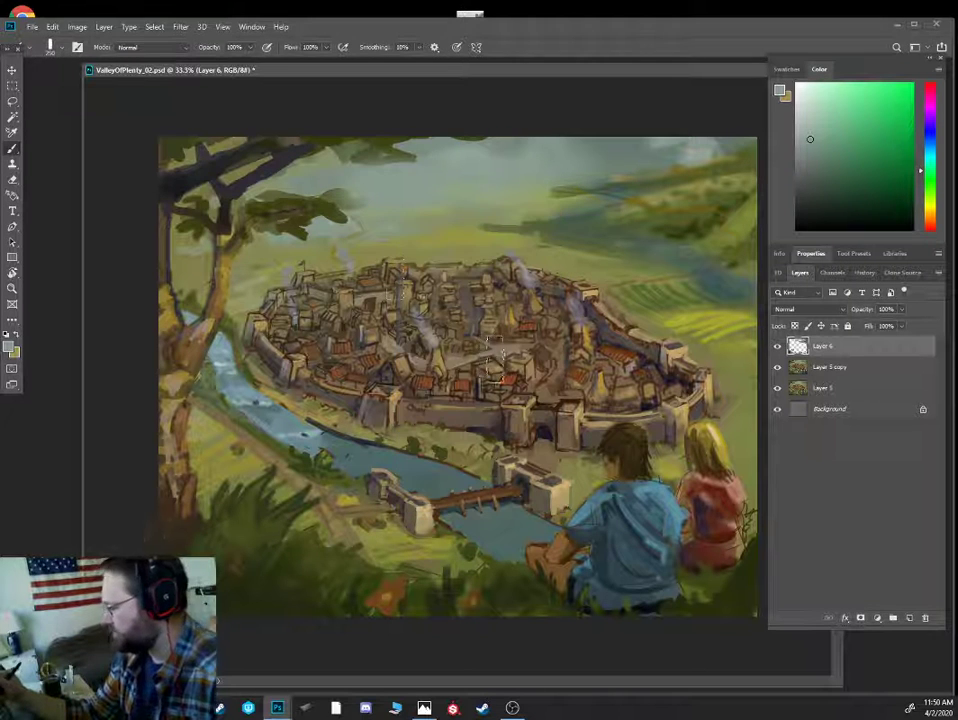
alt+click(326, 207)
key(bracketleft)
key(bracketleft)
key(bracketleft)
key(bracketleft)
key(bracketleft)
key(bracketleft)
key(bracketleft)
key(bracketleft)
key(bracketleft)
key(bracketleft)
key(bracketleft)
key(bracketleft)
key(bracketleft)
mouse_move(336, 200)
mouse_down()
mouse_move(353, 204)
mouse_move(328, 196)
mouse_move(356, 228)
mouse_move(356, 208)
mouse_move(390, 218)
mouse_move(342, 228)
mouse_up()
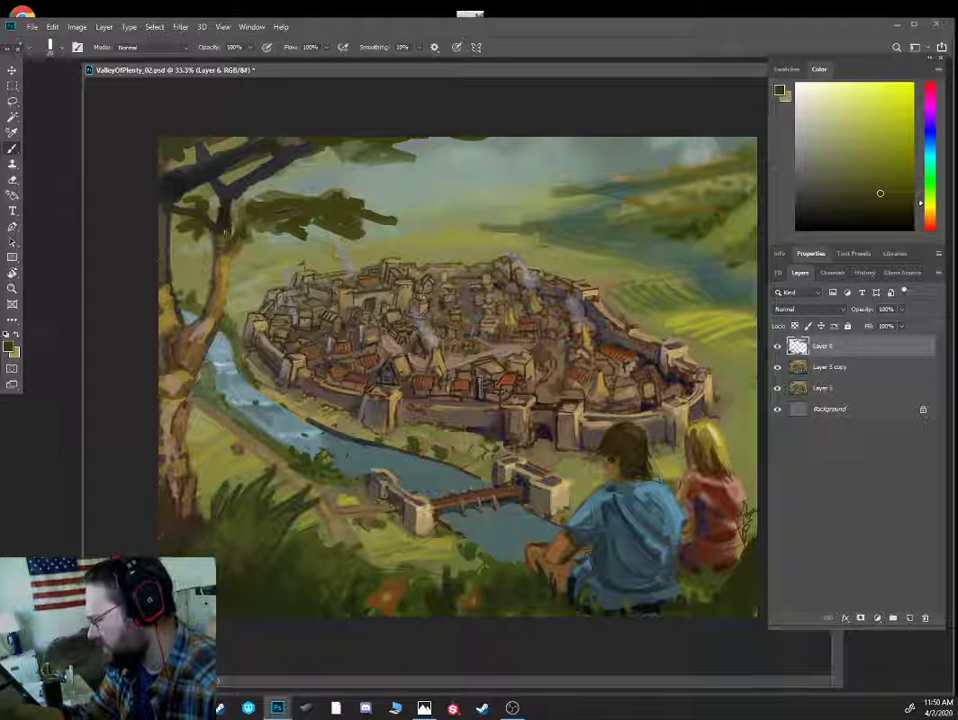
- Darken the upper trunk with sampled dark brown and add dark green leaf clumps beneath the tree's upper branch
alt+click(168, 170)
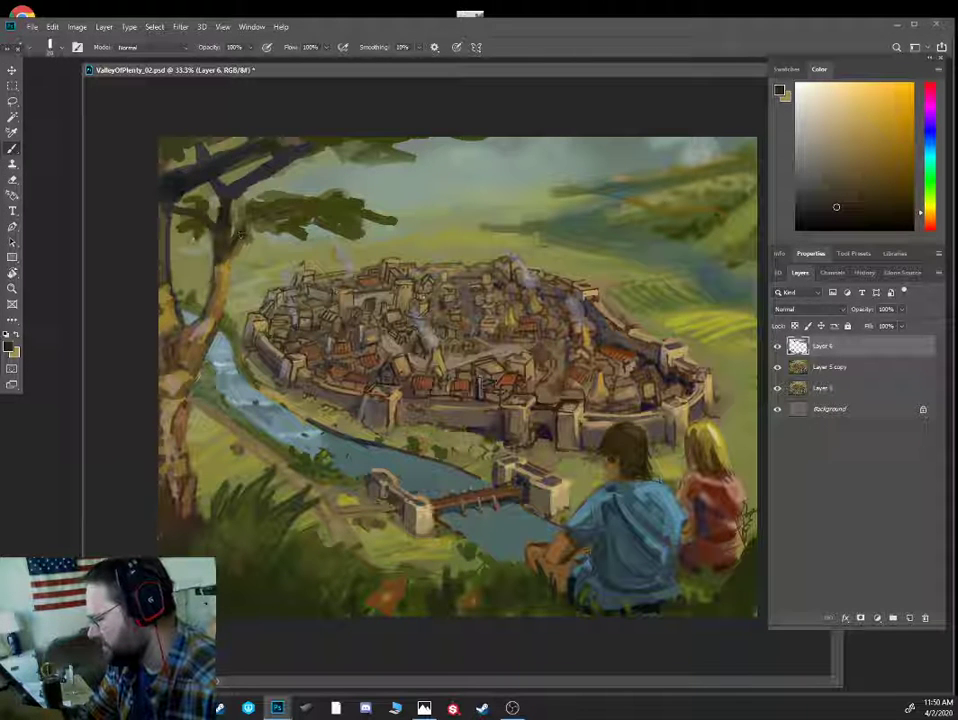
alt+click(149, 174)
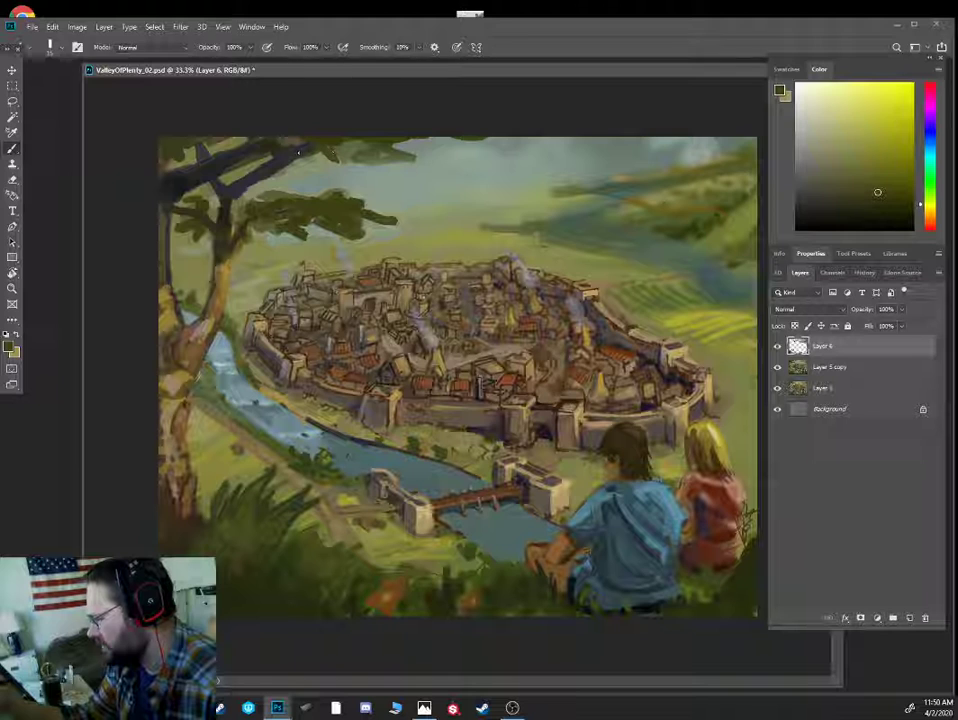
drag(314, 164, 298, 157)
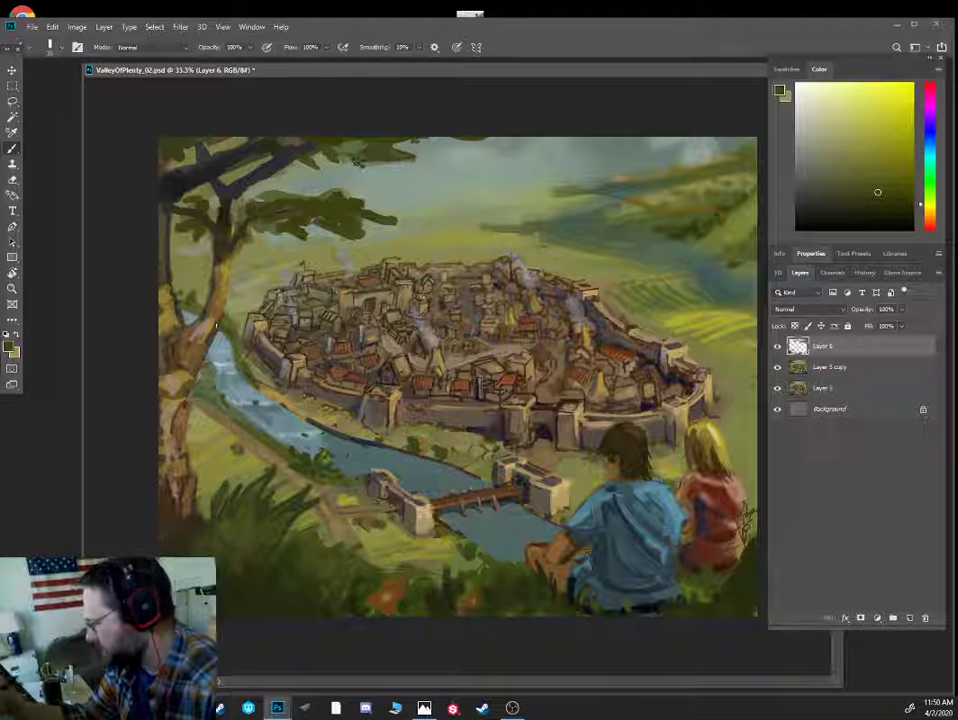
- Shade the tree's main trunk with sampled dark brown and a larger brush, and sample the olive background for its edges
alt+click(192, 342)
click(847, 128)
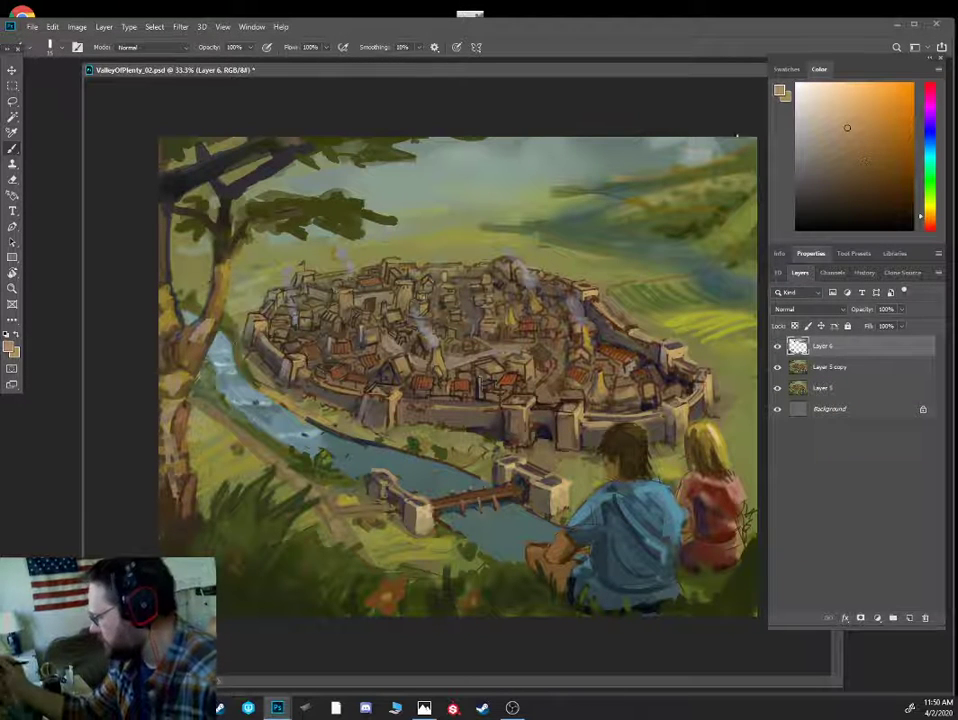
alt+click(192, 347)
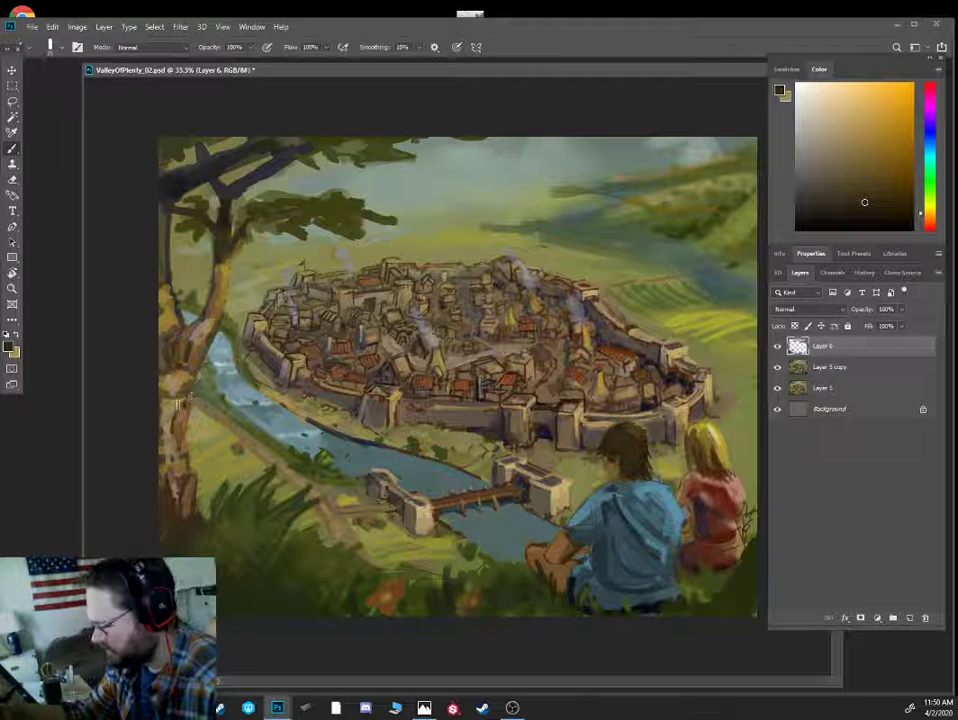
mouse_move(180, 400)
mouse_down()
mouse_move(160, 421)
mouse_move(167, 530)
mouse_move(150, 288)
mouse_up()
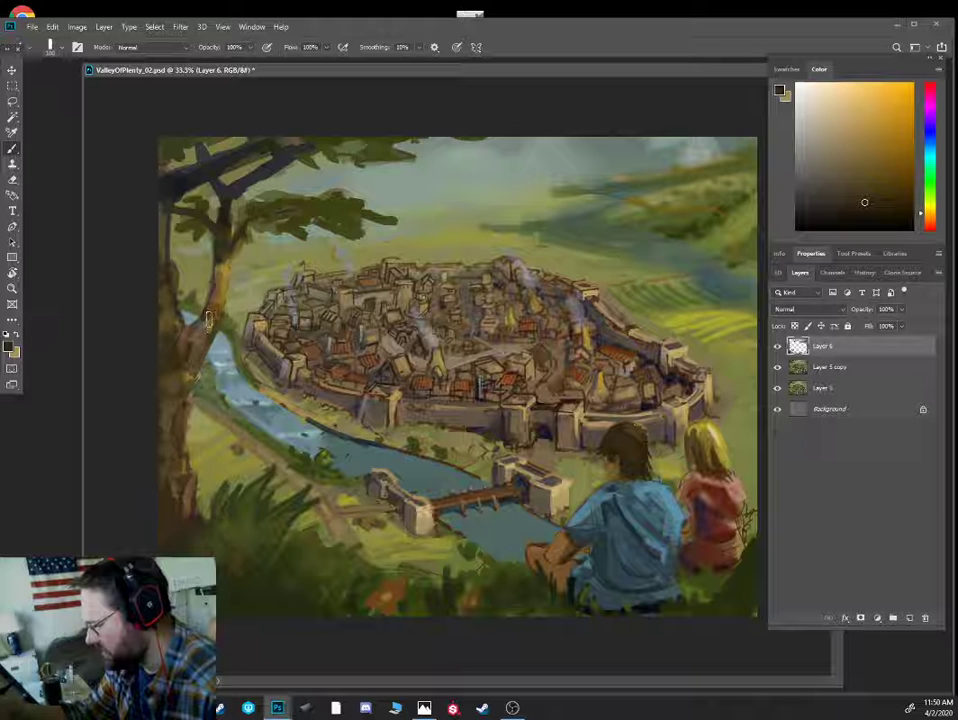
alt+click(182, 300)
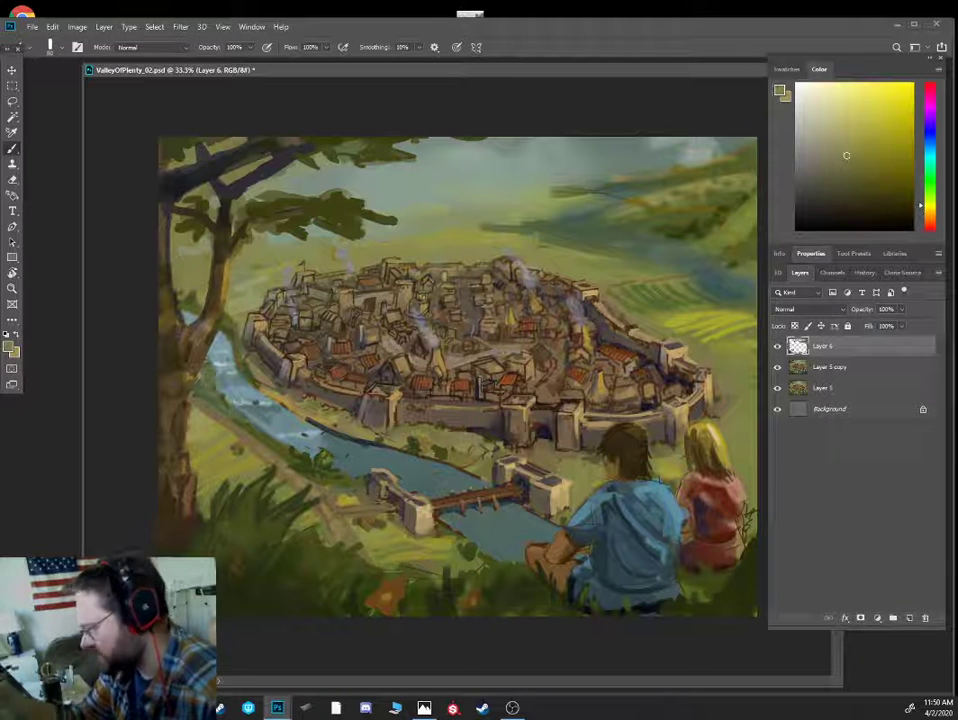
- Extend the tree's upper foliage with sampled dark green and blend the sky above the horizon with sampled greys
alt+click(386, 154)
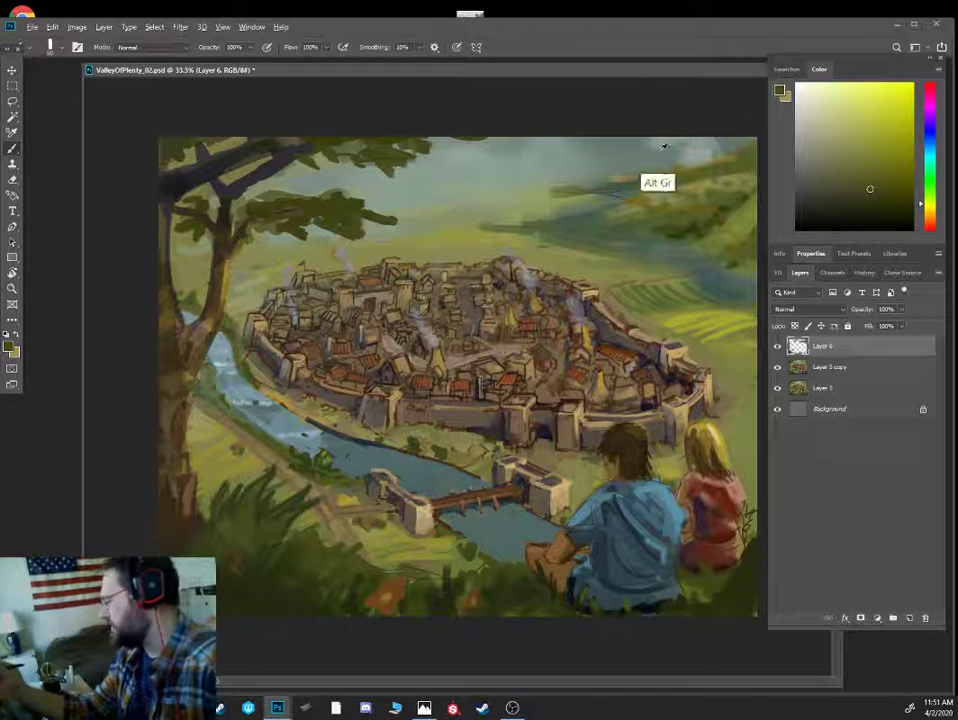
alt+click(617, 150)
alt+click(556, 150)
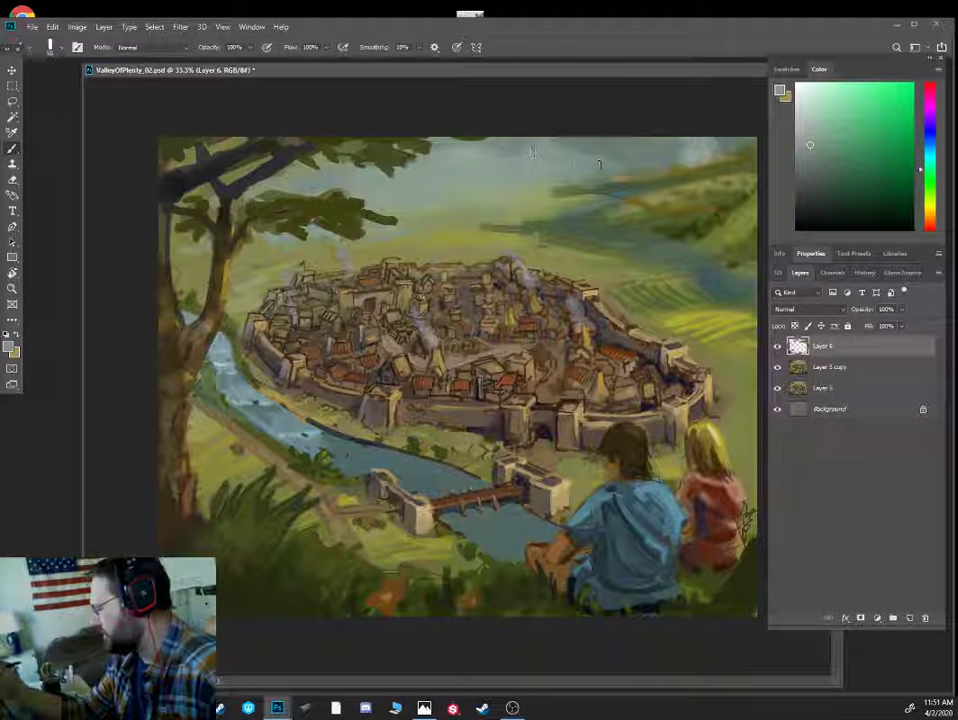
alt+click(625, 161)
- Choose muted dark greens and, with a smaller brush, paint a line of distant trees across the hazy far meadow
alt+click(567, 218)
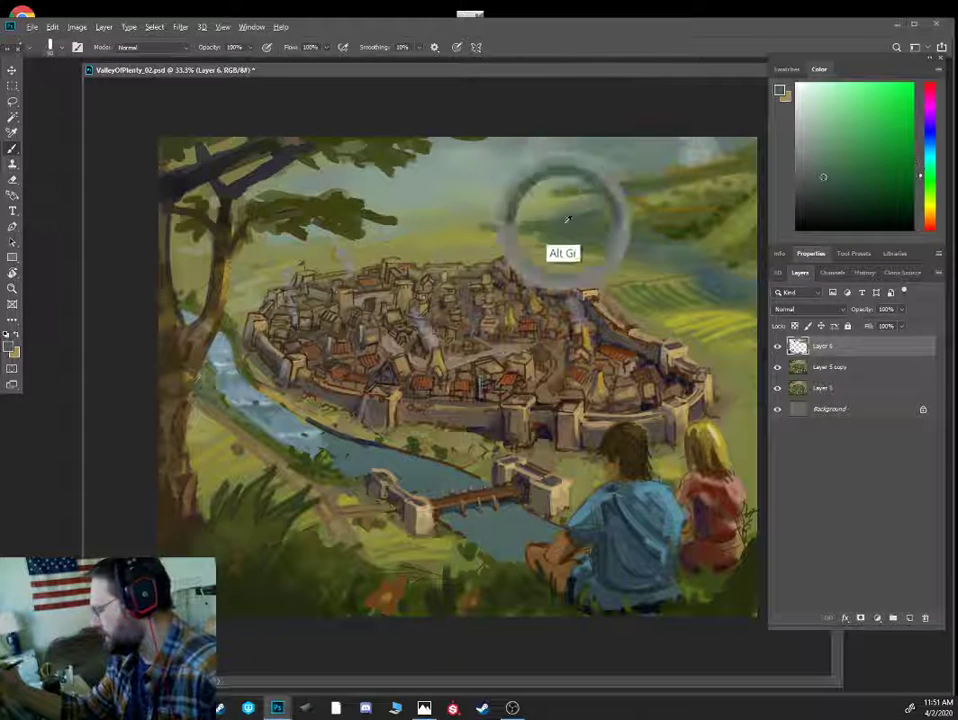
click(883, 199)
click(930, 196)
click(872, 188)
key([)
key([)
key([)
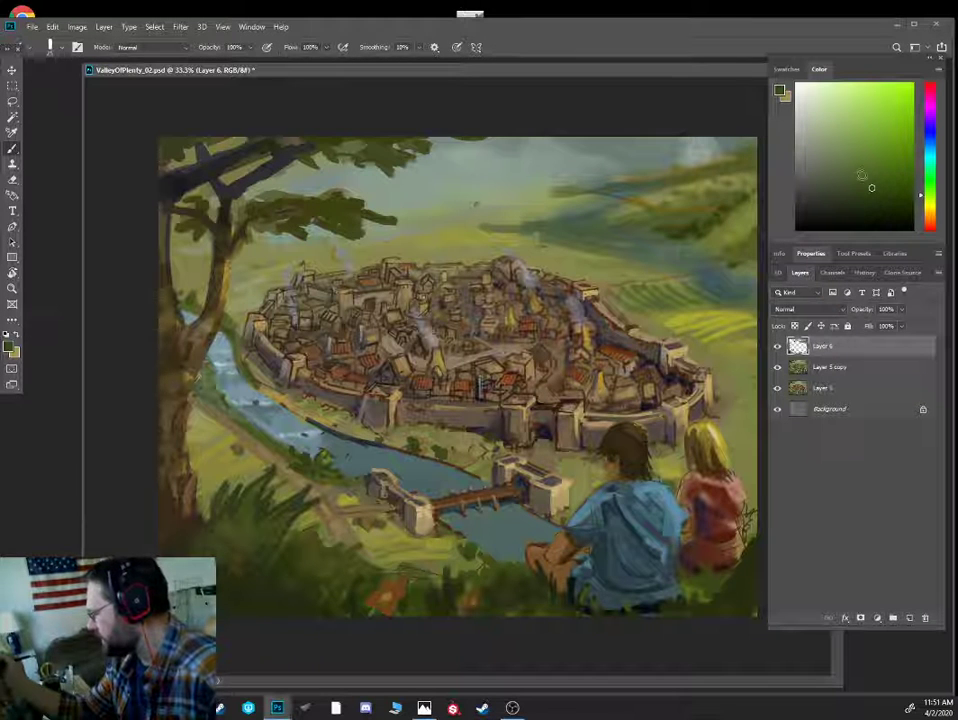
click(857, 172)
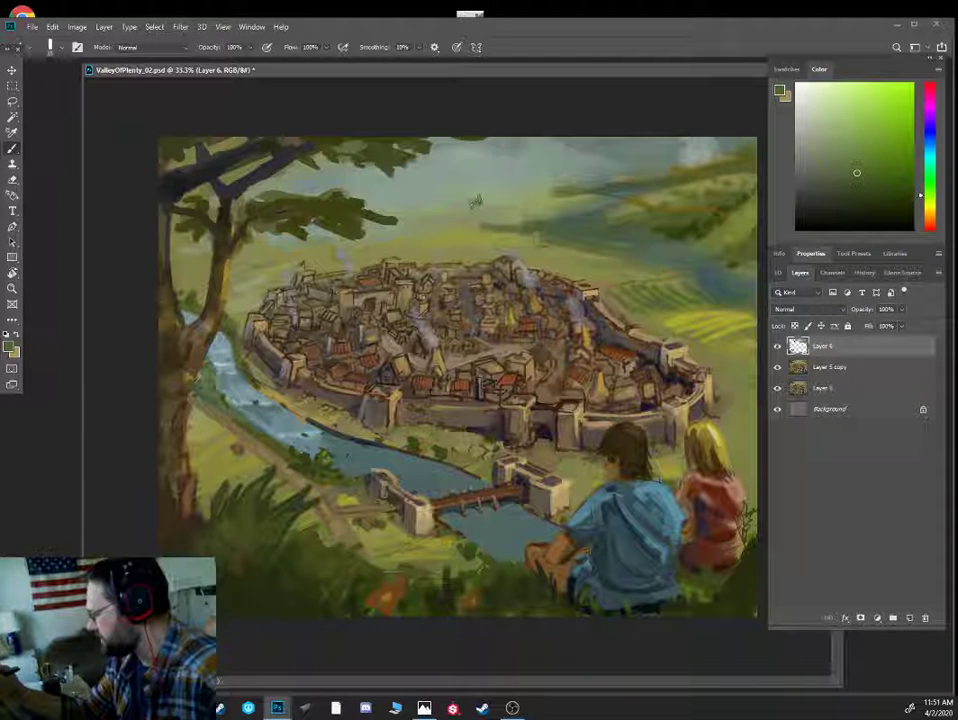
alt+click(468, 203)
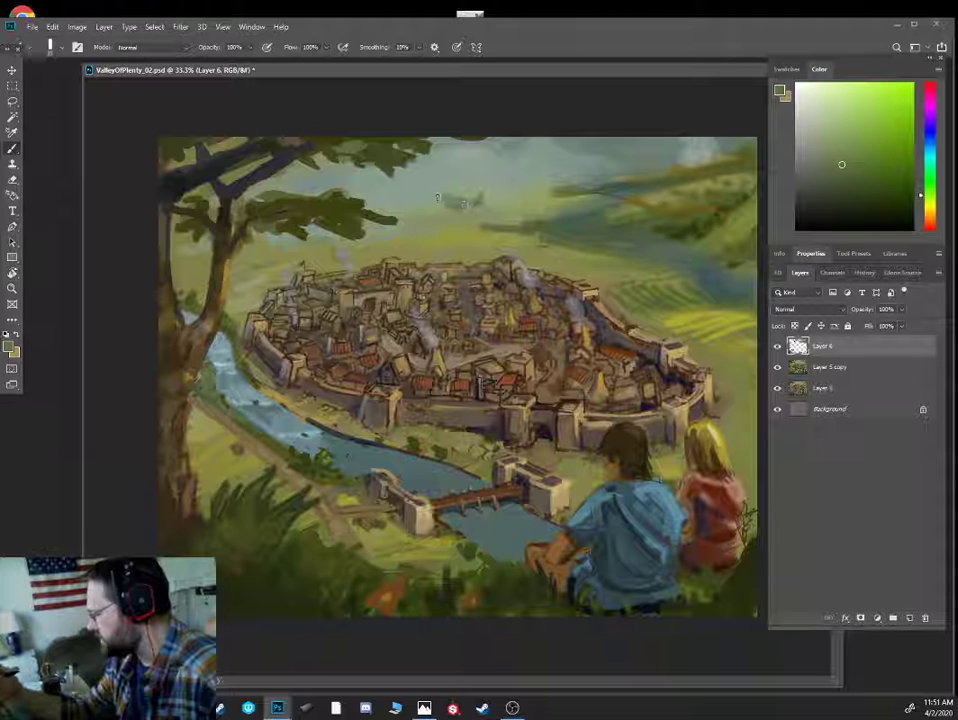
drag(437, 198, 393, 186)
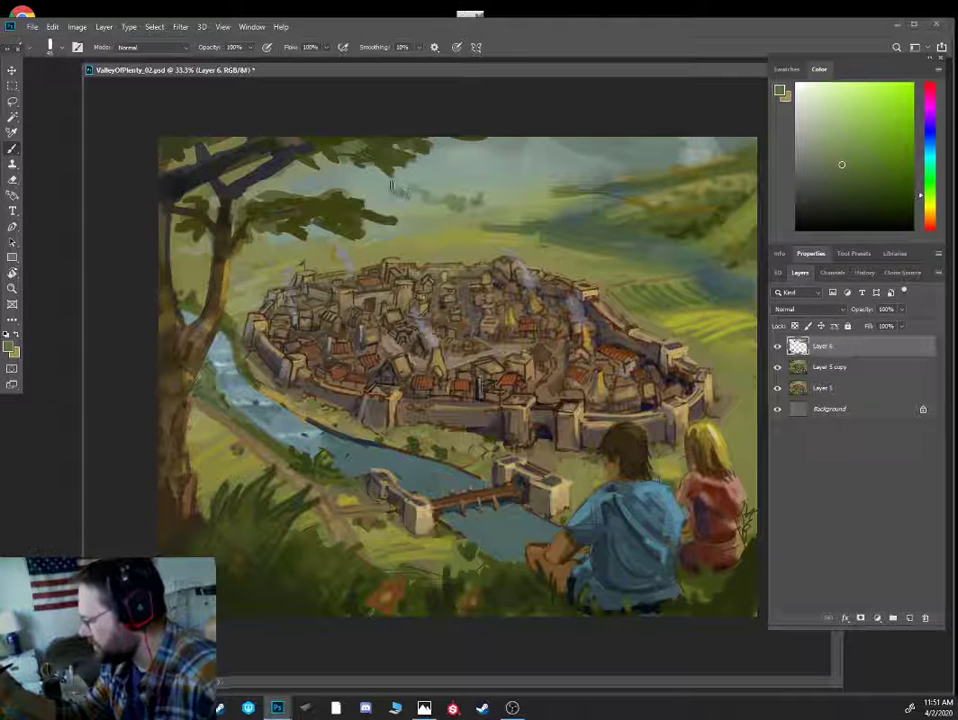
- Paint hazy grey-green hills behind the tree's foliage and the distant tree line, using sampled and darkened greens
alt+click(419, 198)
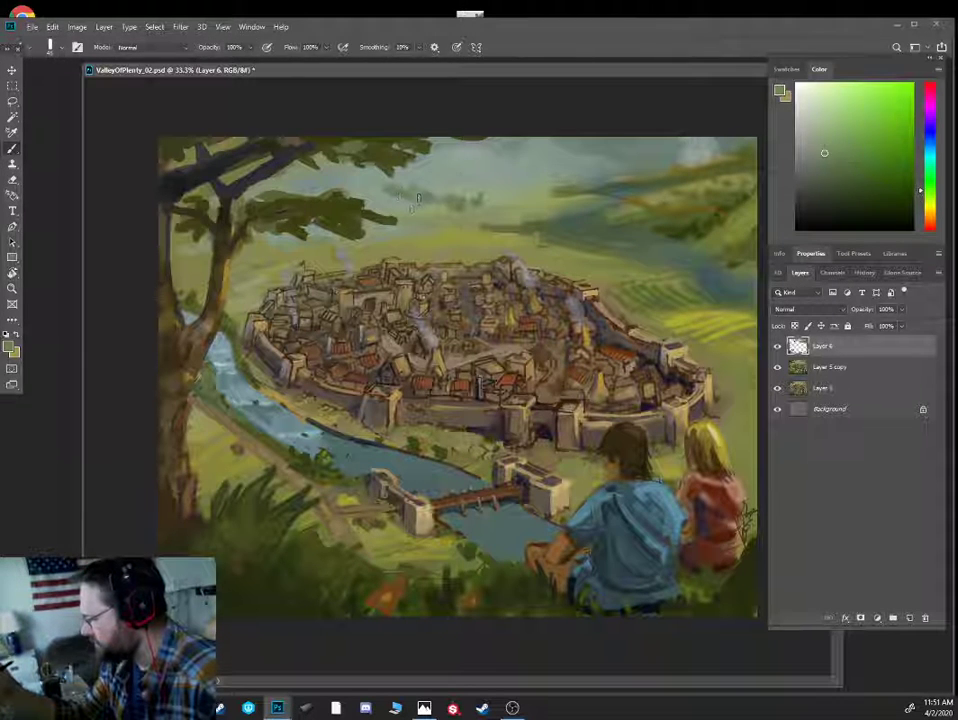
mouse_move(419, 198)
mouse_down()
mouse_move(386, 205)
mouse_move(348, 181)
mouse_up()
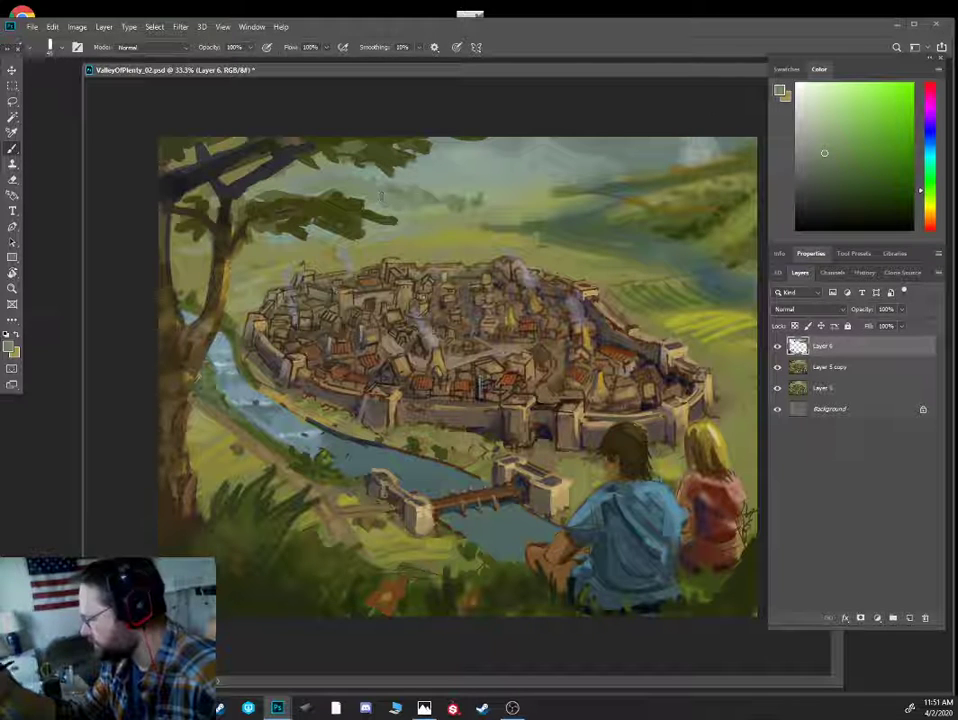
click(823, 173)
key(bracketright)
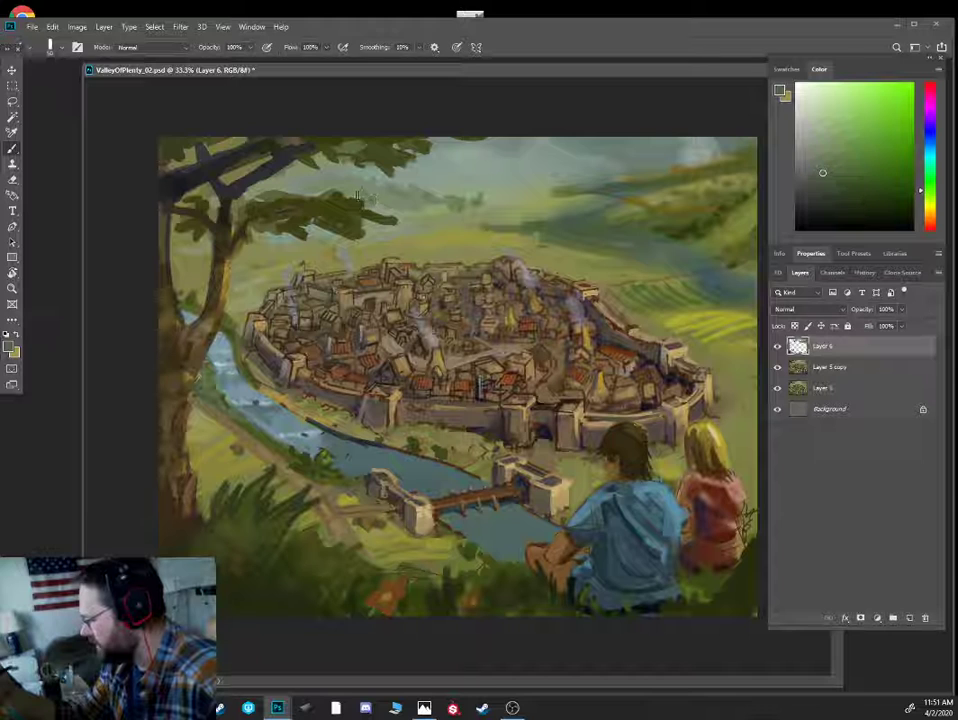
alt+click(379, 190)
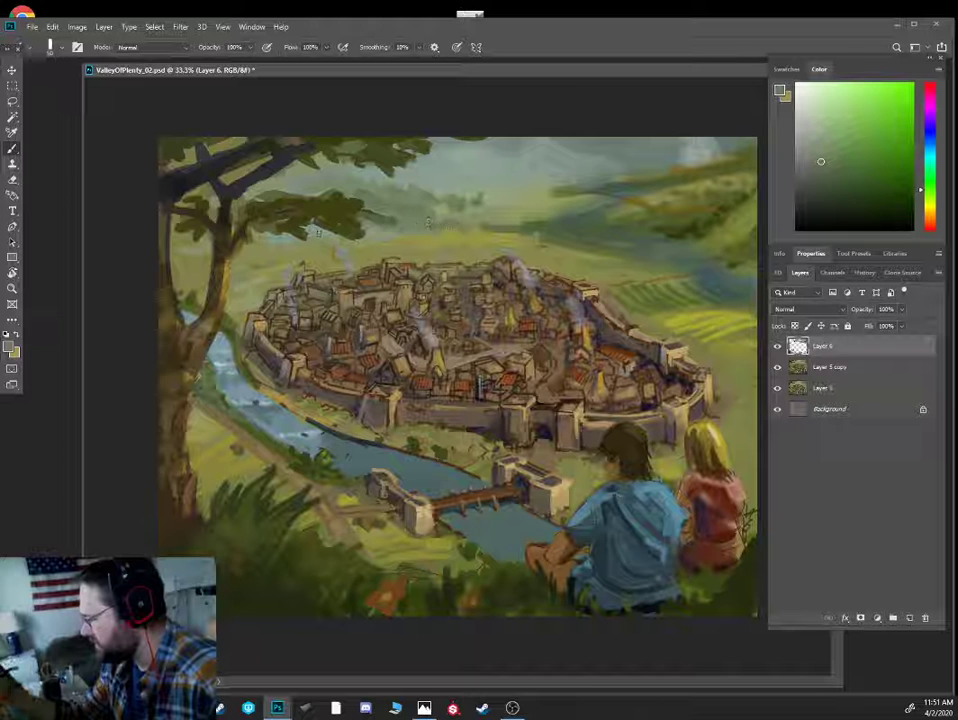
- Paint hazy grey-green background between the tree's branches and behind its foliage, using sampled greys and a smaller brush
drag(319, 233, 309, 226)
alt+click(413, 168)
drag(250, 143, 189, 145)
alt+click(270, 159)
key([)
key([)
key([)
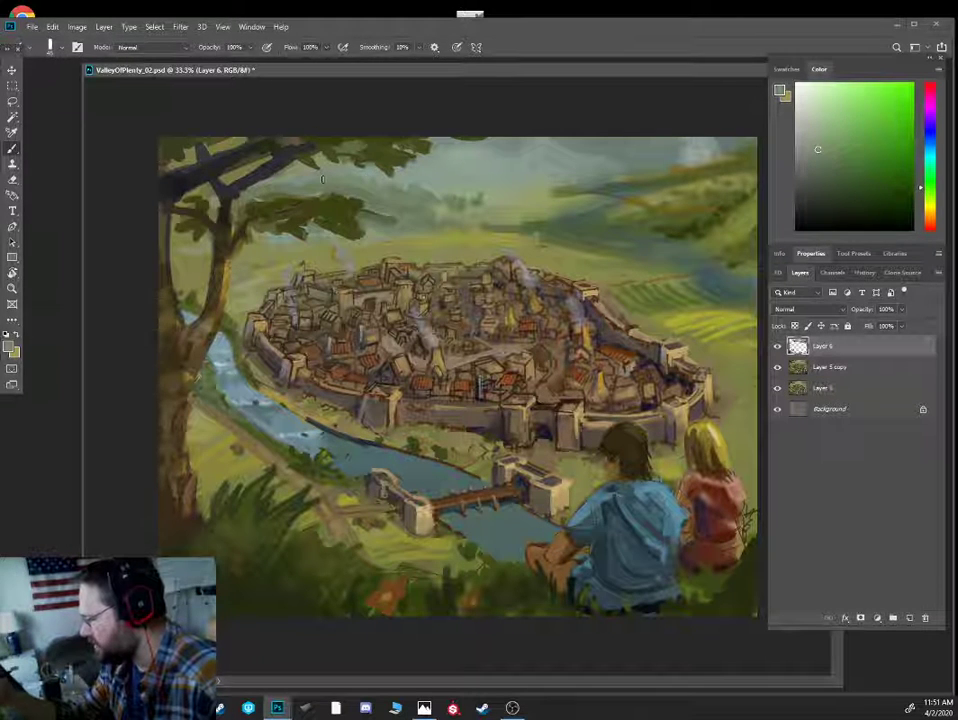
drag(290, 174, 246, 174)
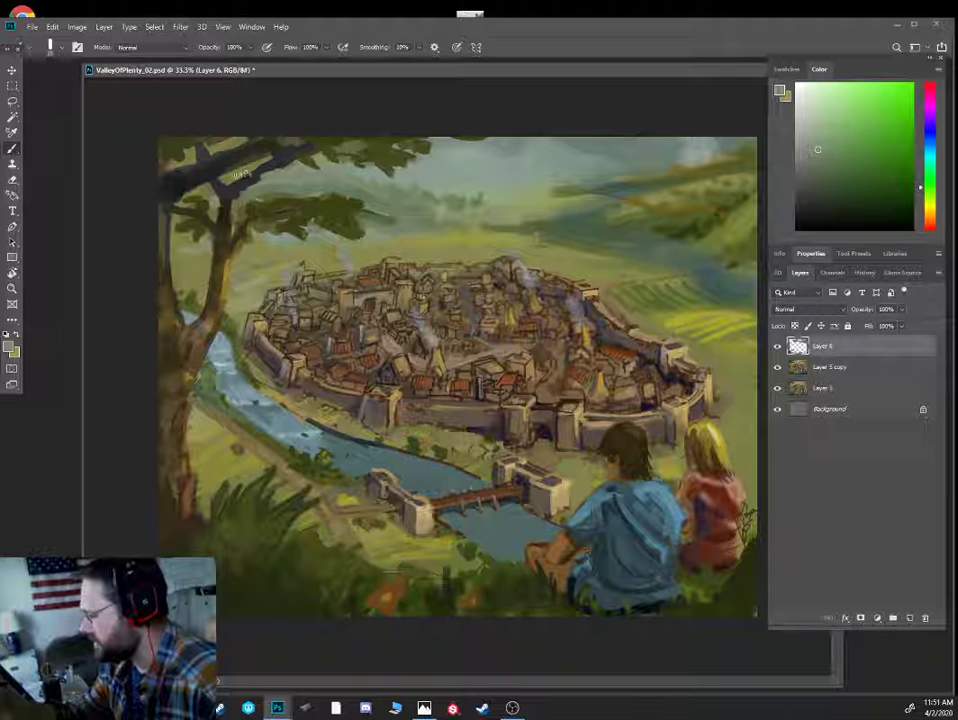
- Refine the hazy hills around the tree's lower foliage with sampled olive and grey-green tones
alt+click(238, 200)
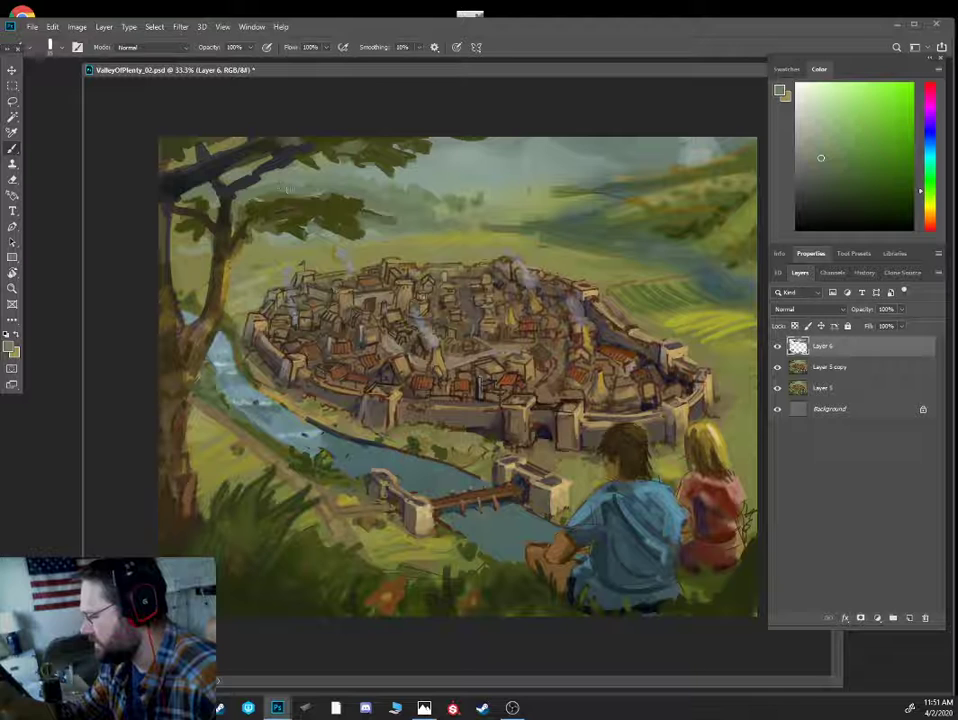
alt+click(262, 196)
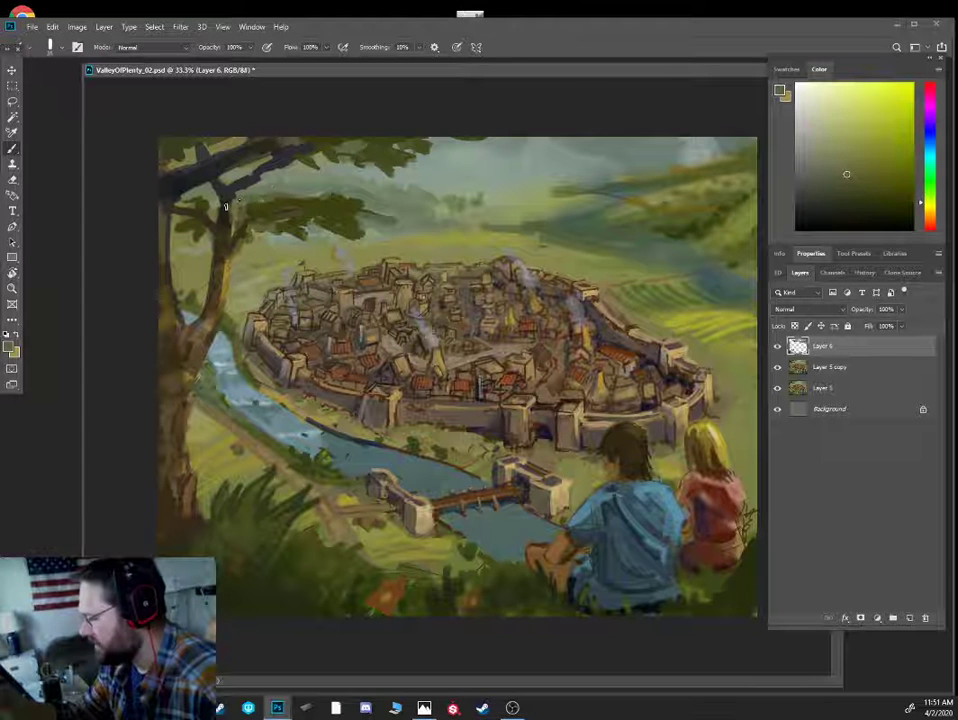
alt+click(355, 186)
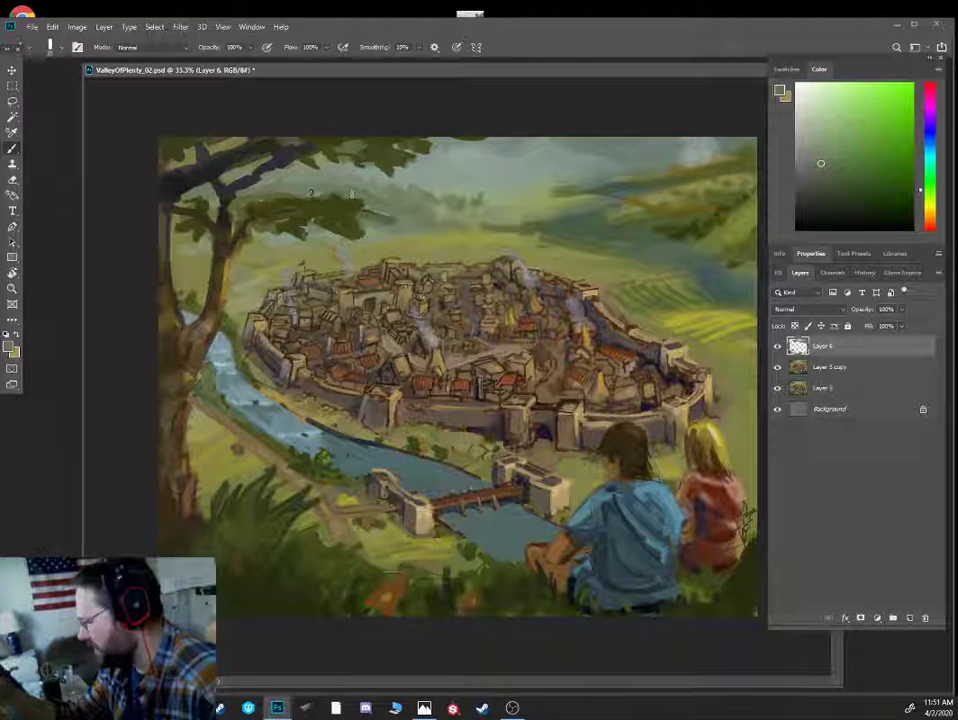
alt+click(370, 200)
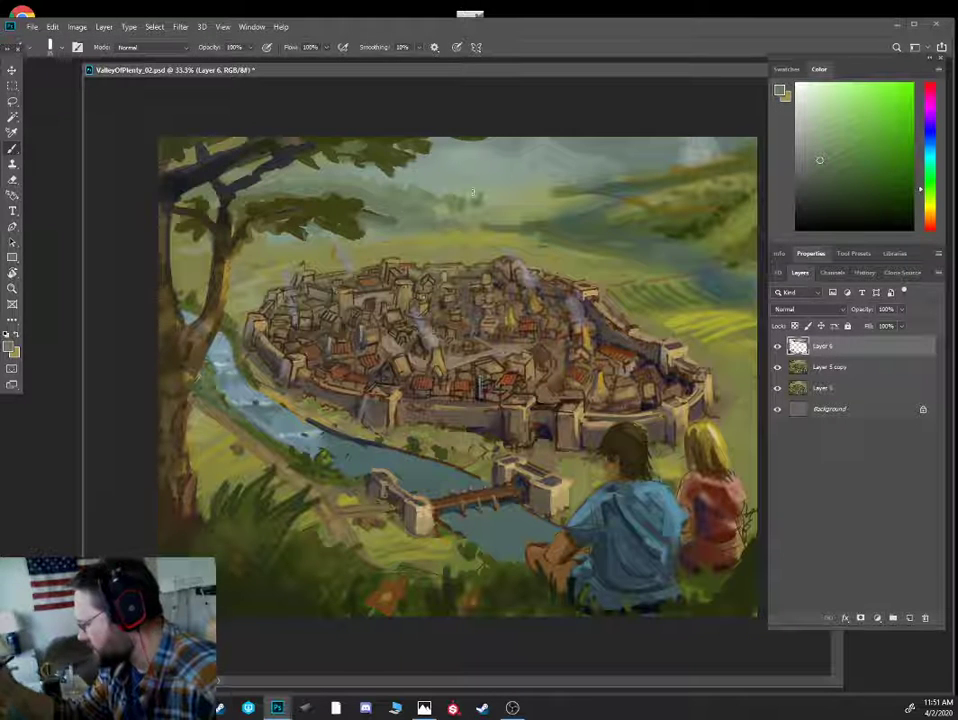
- Soften and blend the distant tree line beside the tree's foliage, using greens and greys sampled from the surrounding haze
alt+click(420, 196)
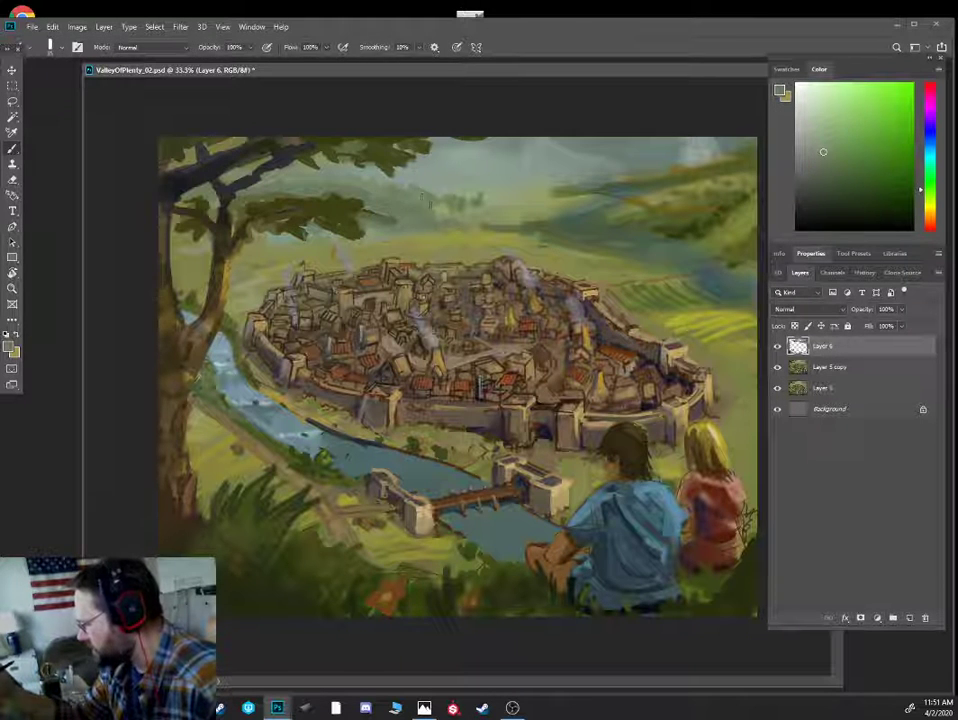
alt+click(425, 201)
alt+click(436, 201)
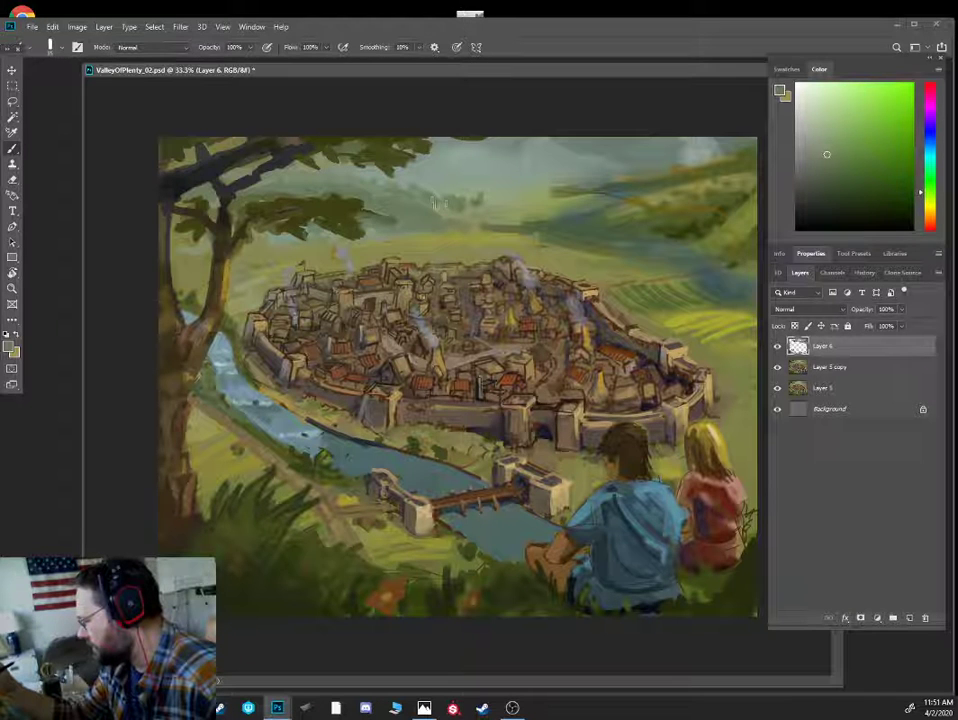
alt+click(430, 190)
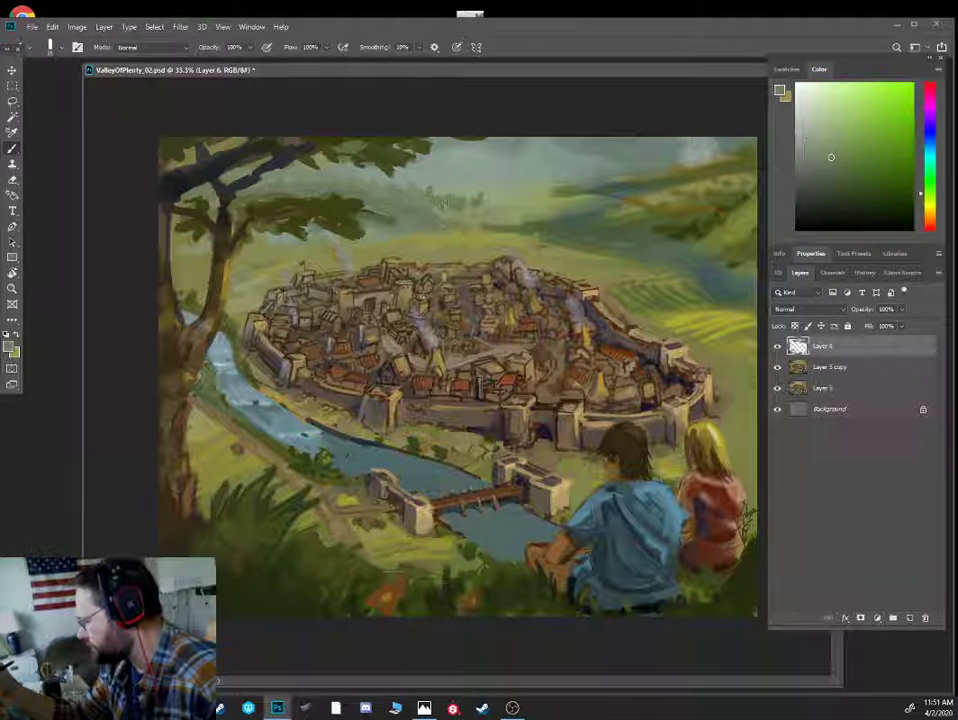
alt+click(441, 188)
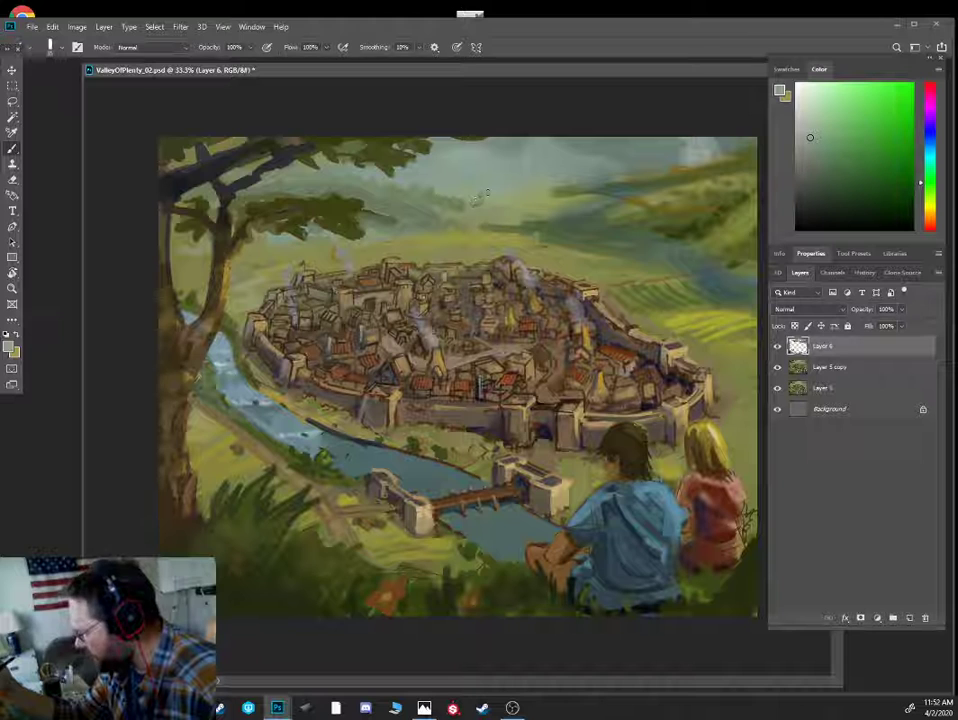
alt+click(389, 180)
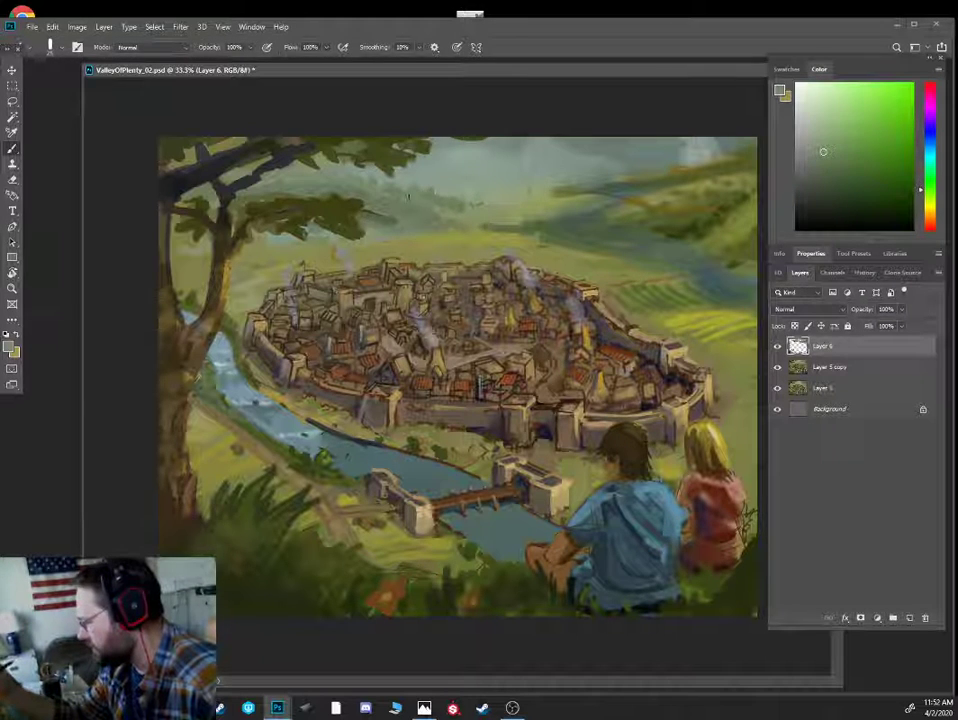
alt+click(375, 195)
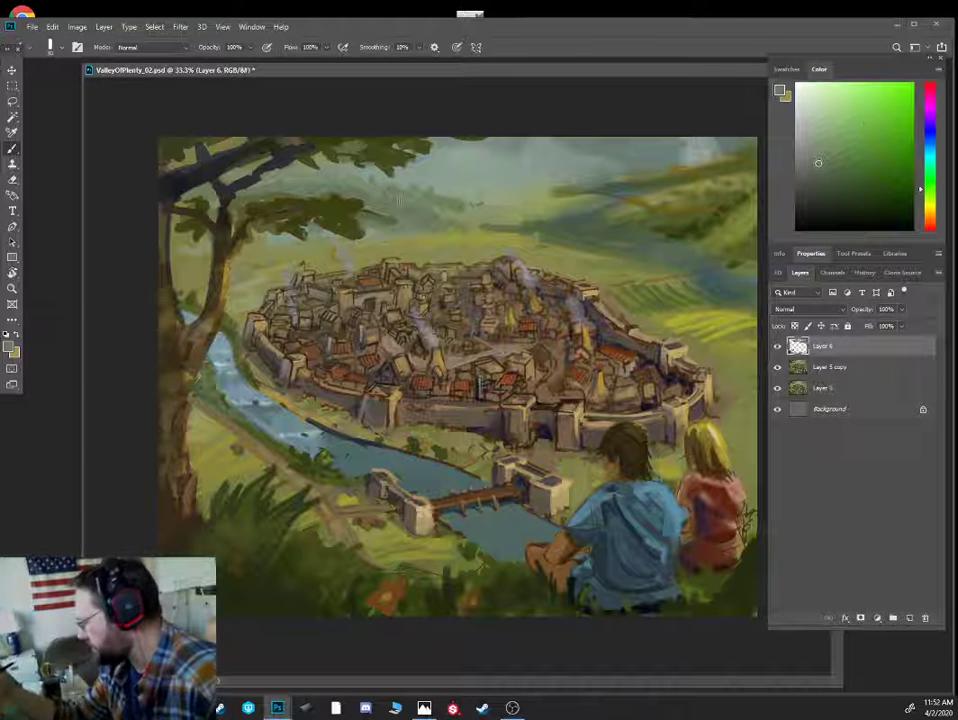
- Darken the base of the distant trees with muted green and brush sampled yellow-green over the far meadow with a larger brush
click(843, 178)
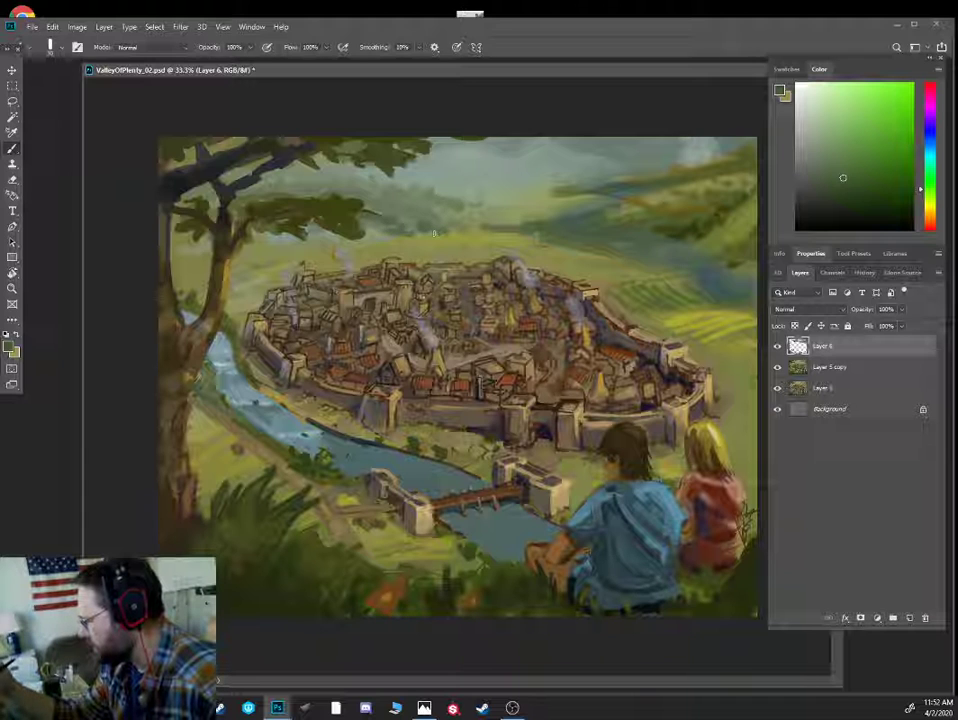
alt+click(478, 228)
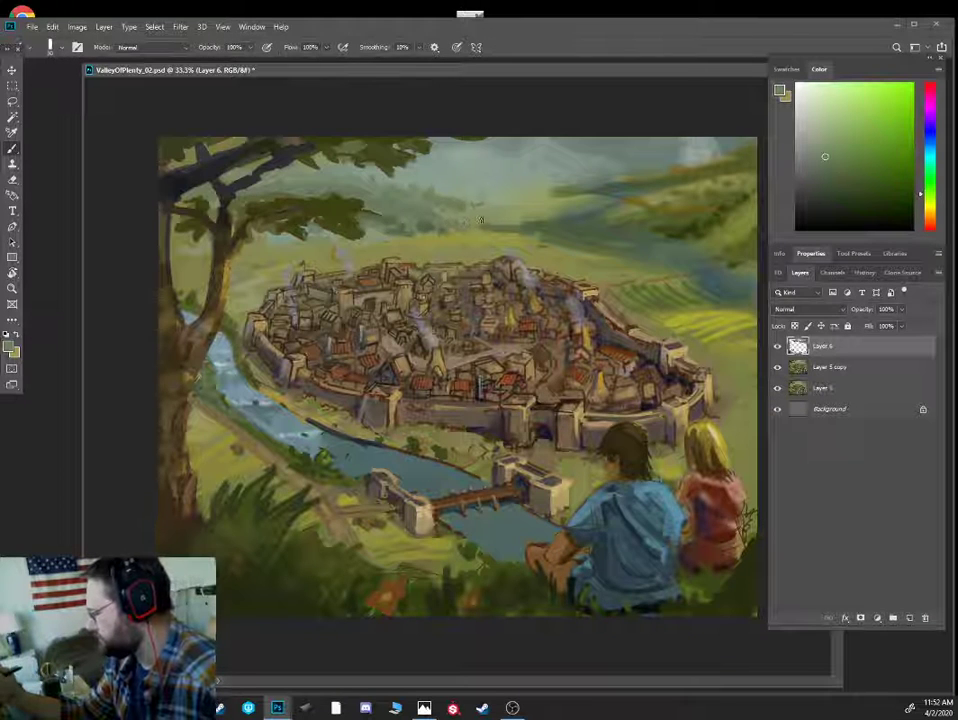
key(bracketright)
key(bracketright)
alt+click(498, 229)
mouse_move(490, 229)
mouse_down()
mouse_move(541, 228)
mouse_move(566, 211)
mouse_up()
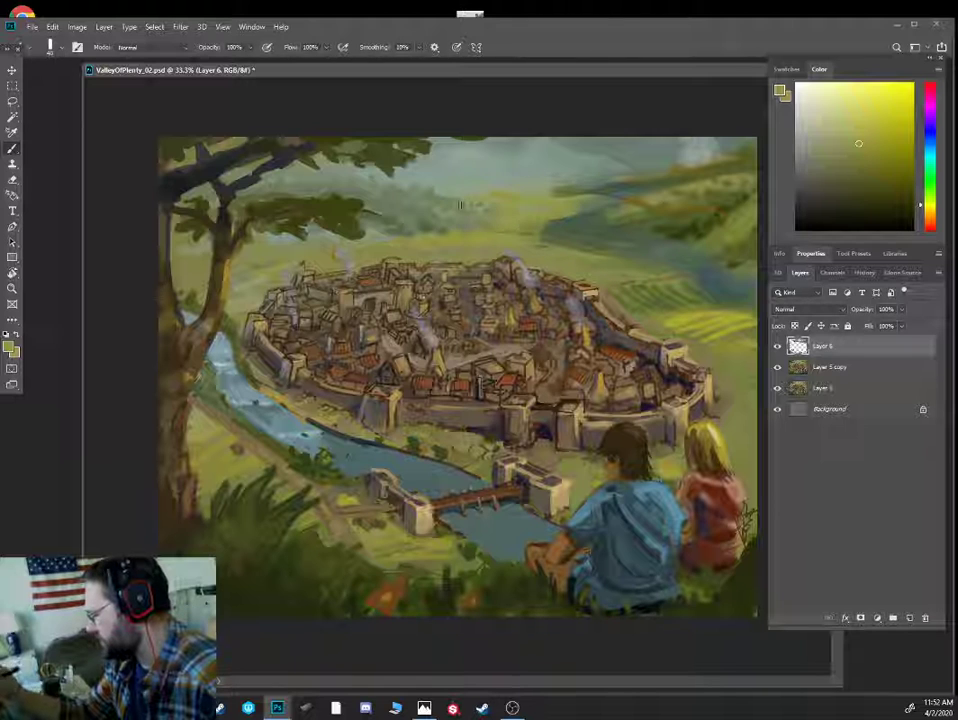
- Paint tiny distant trees along the far meadow's upper edge with a sampled olive and a darker olive
alt+click(519, 228)
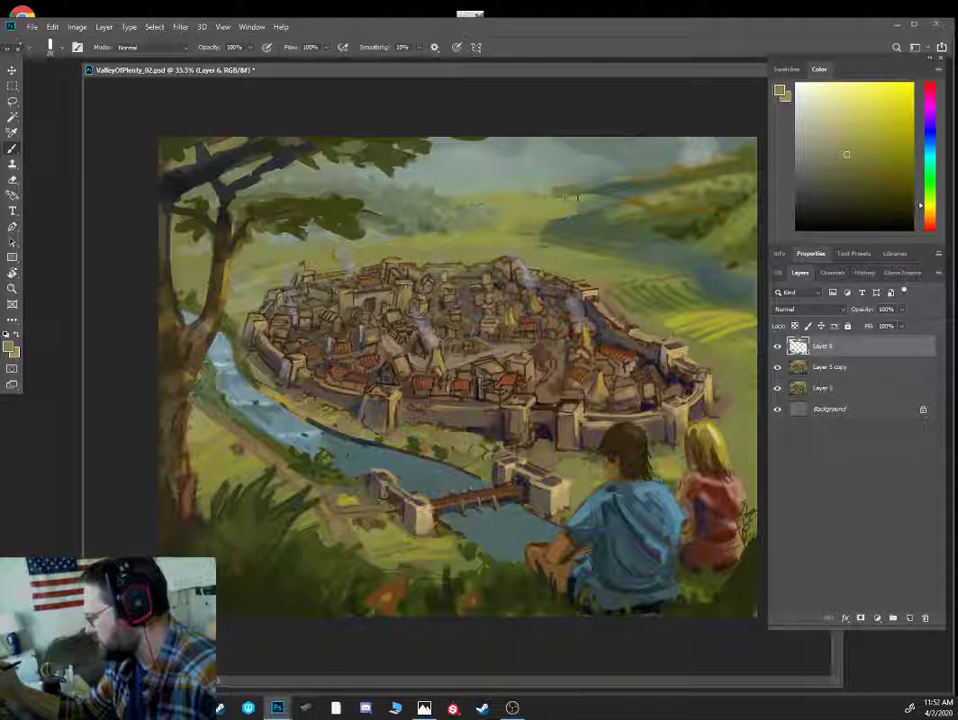
drag(815, 180, 839, 196)
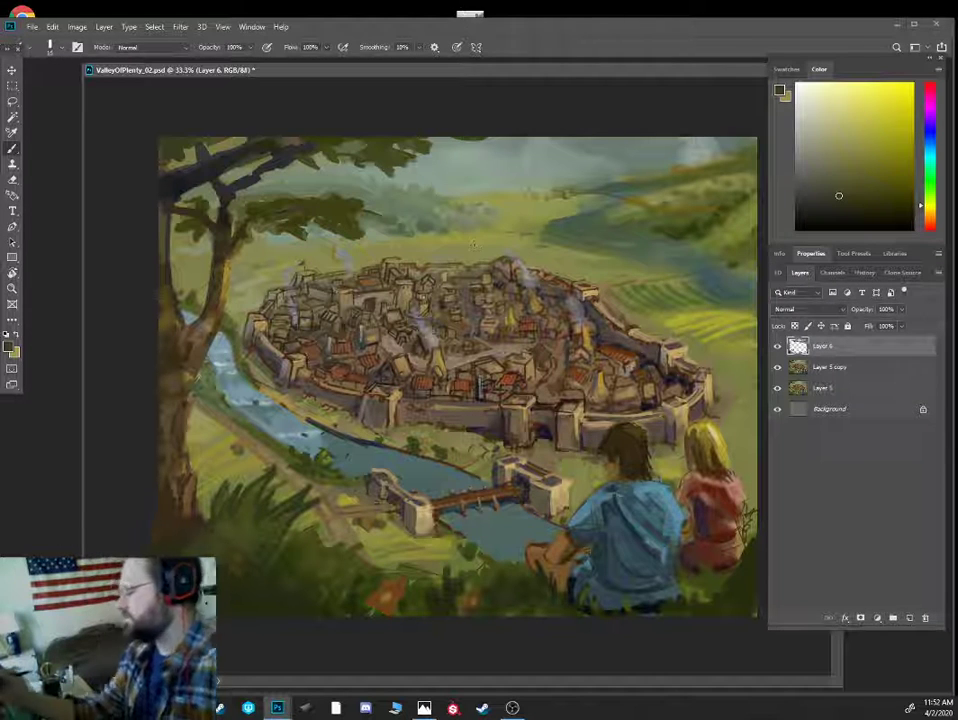
- Blend the sky above the horizon toward the distant hills, using sampled greys and a larger brush
alt+click(504, 166)
alt+click(503, 165)
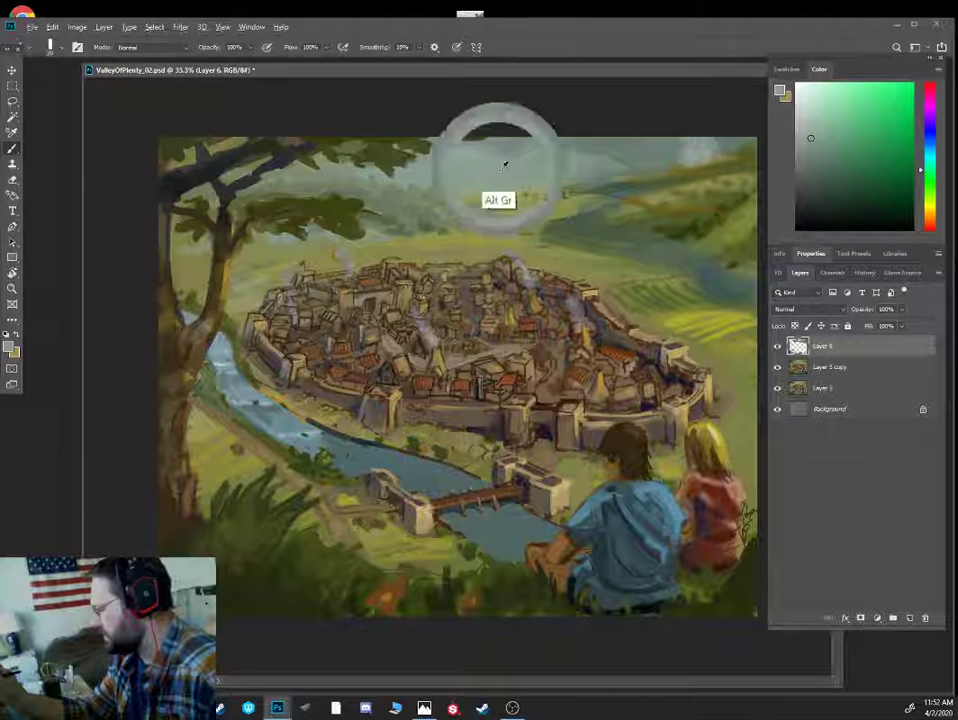
key(bracketright)
key(bracketright)
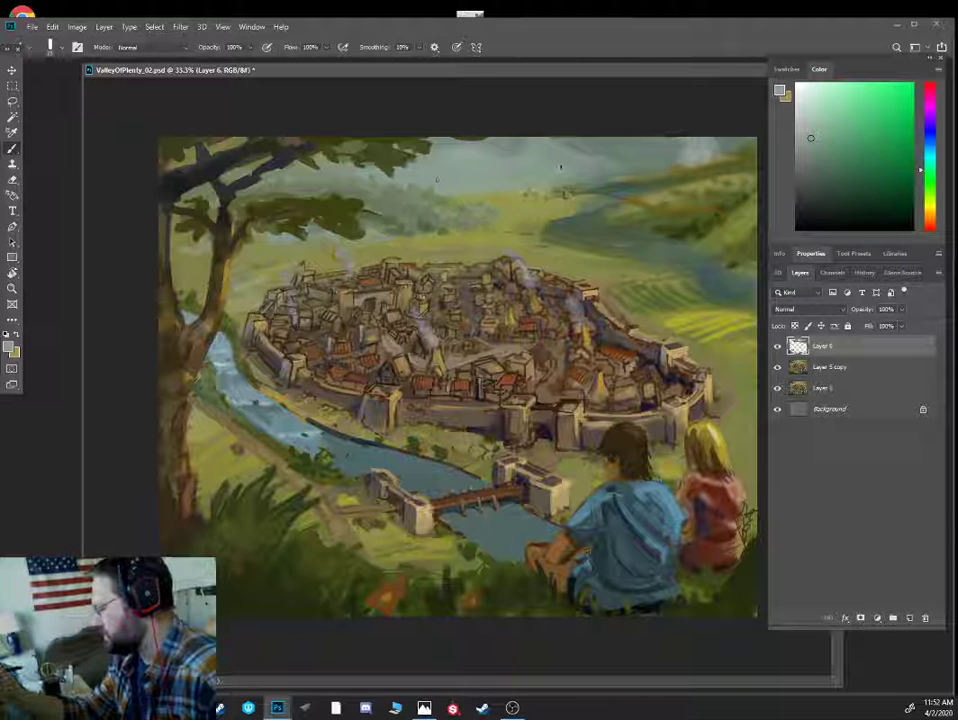
alt+click(554, 176)
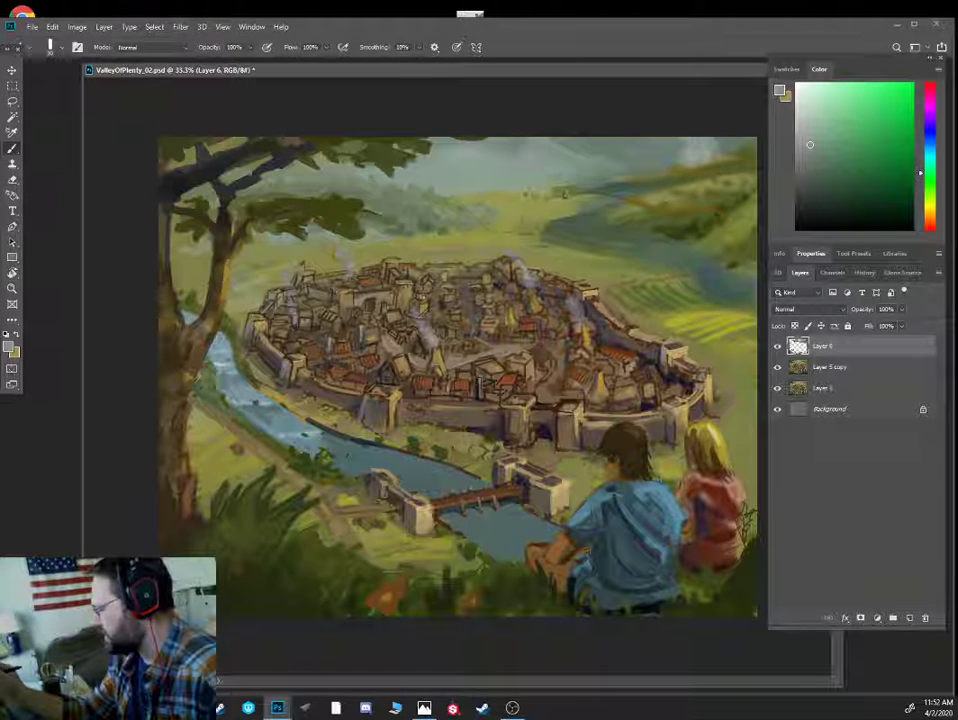
alt+click(587, 168)
alt+click(586, 173)
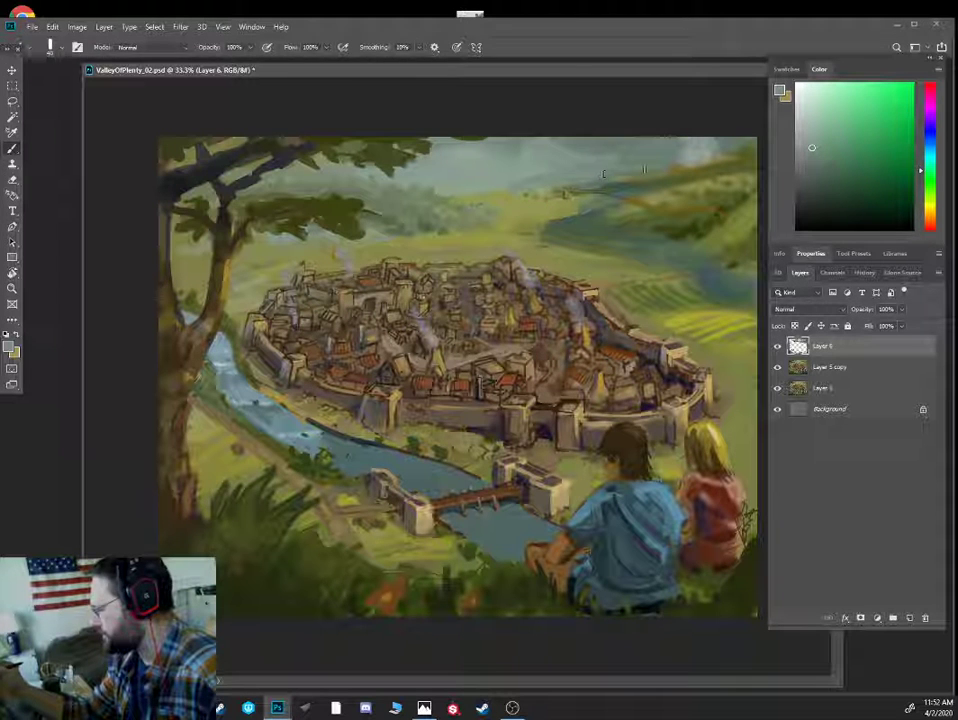
alt+click(601, 167)
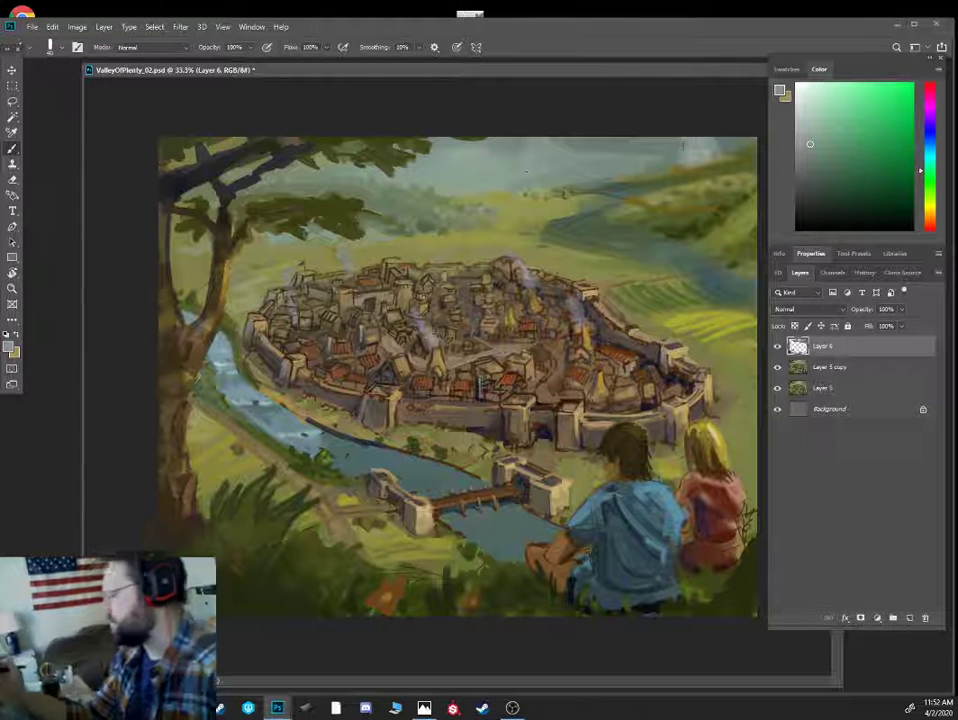
- Touch up the horizon and far river's edge with sampled tones, and lighten the sky with a pale grey-green
alt+click(503, 188)
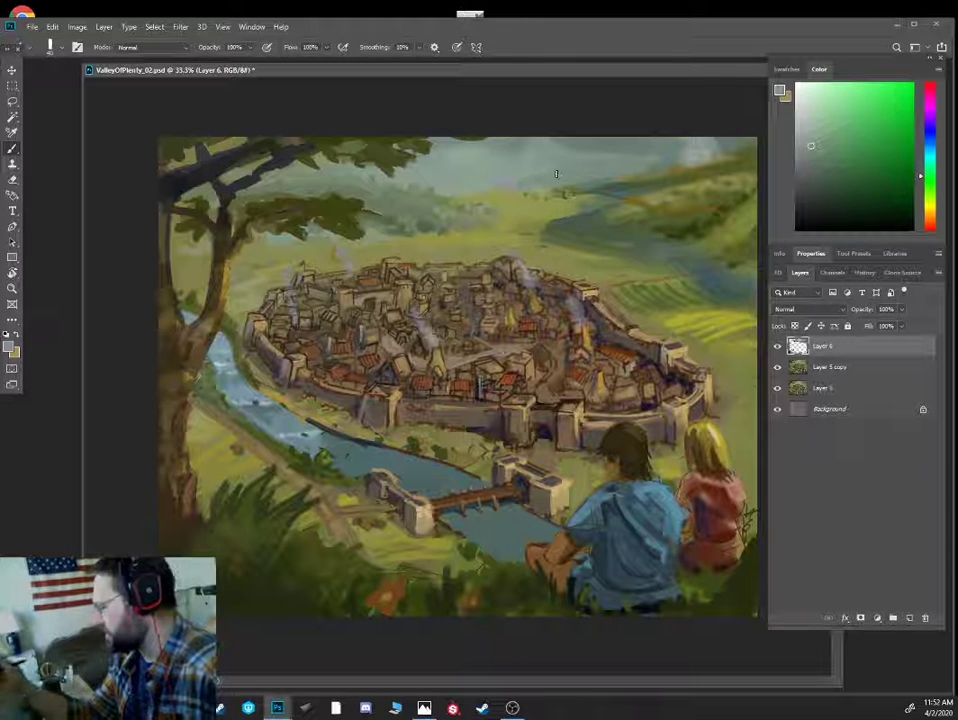
alt+click(564, 220)
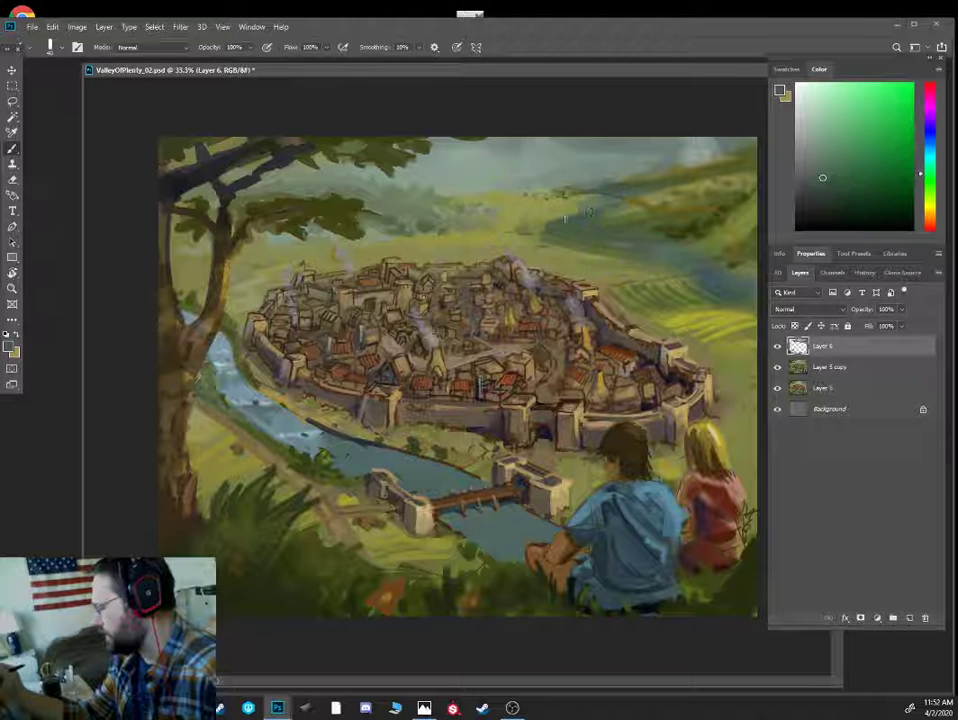
alt+click(532, 152)
click(813, 129)
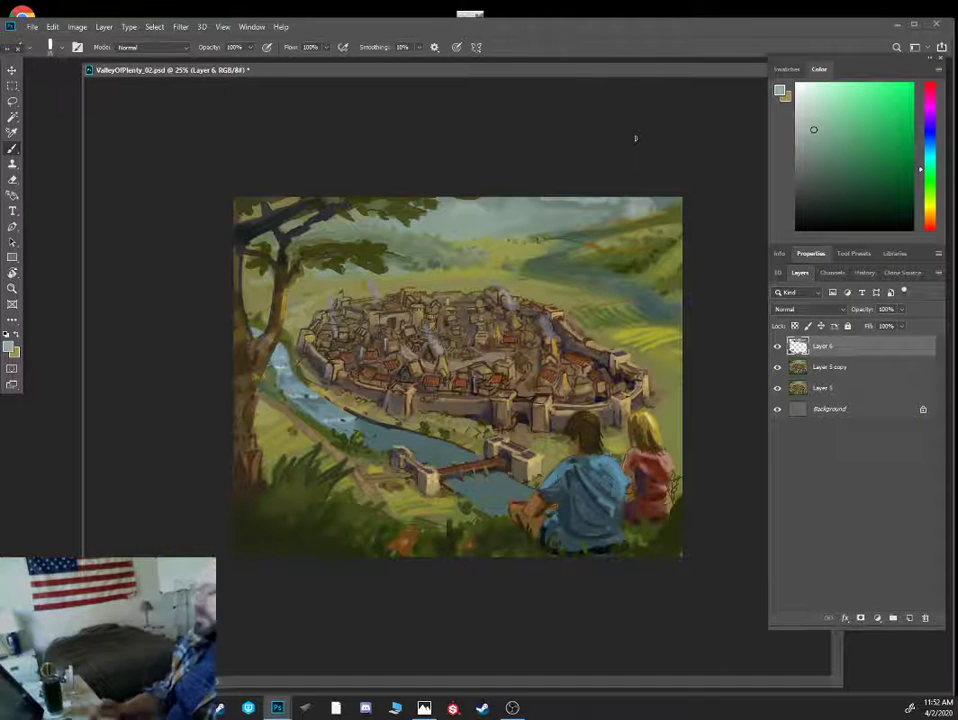
- Choose the Bic Pen brush, reduce its size, and detail the central town buildings with sampled browns
key(ctrl+plus)
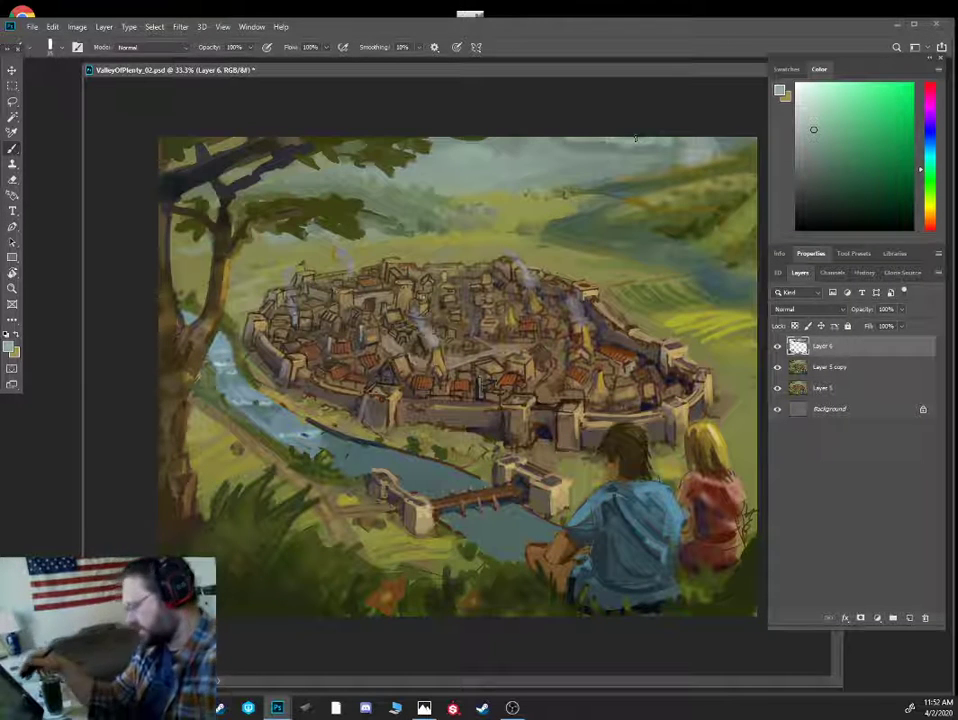
key(ctrl+plus)
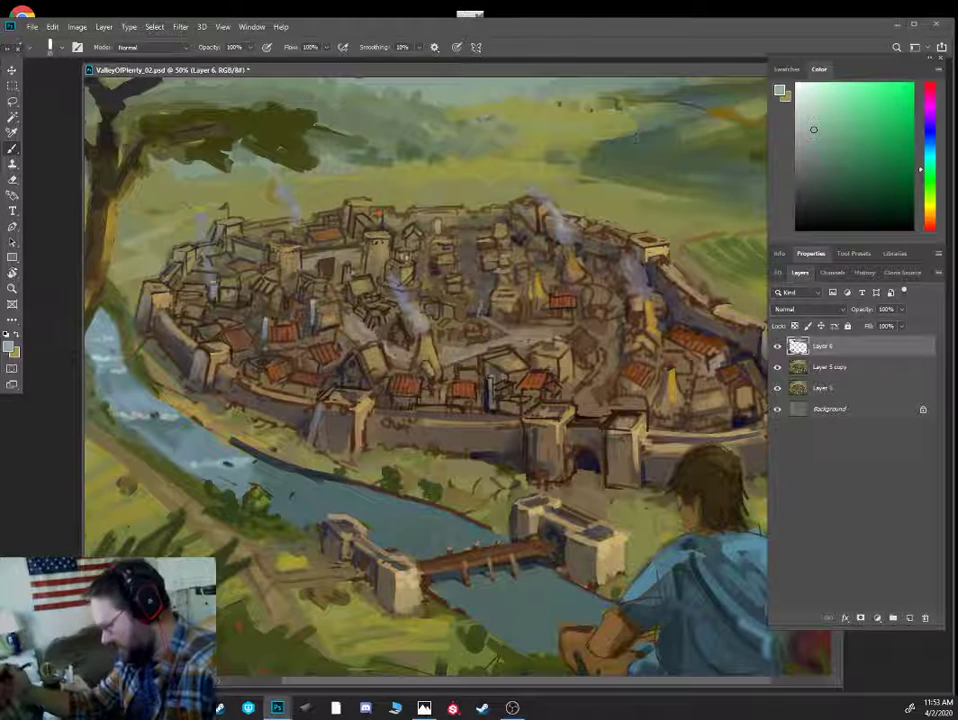
right_click(633, 398)
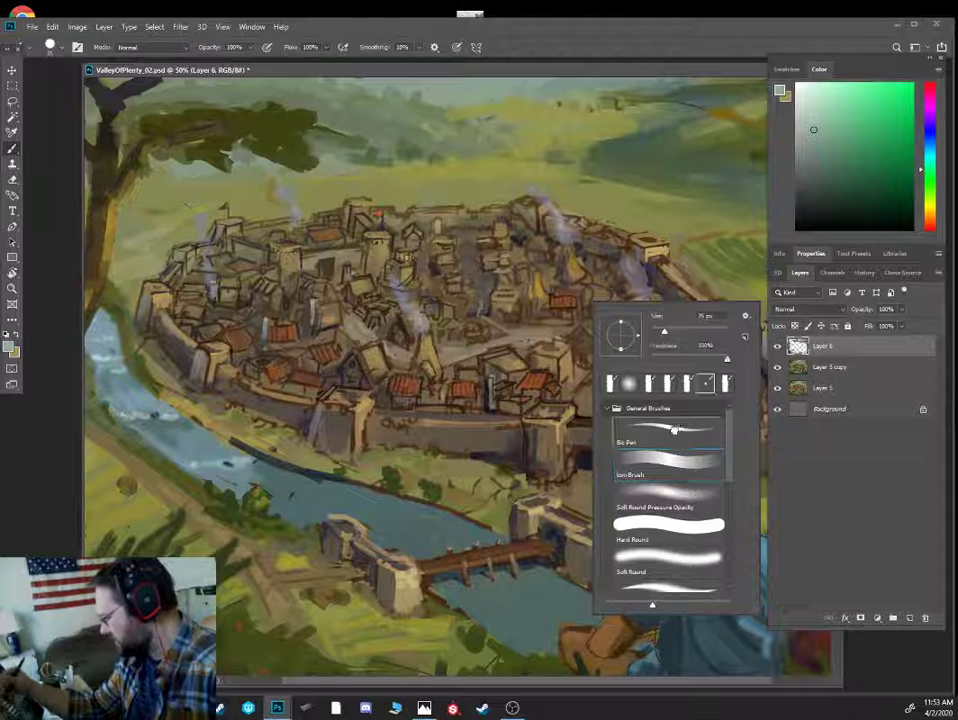
click(675, 428)
alt+click(493, 370)
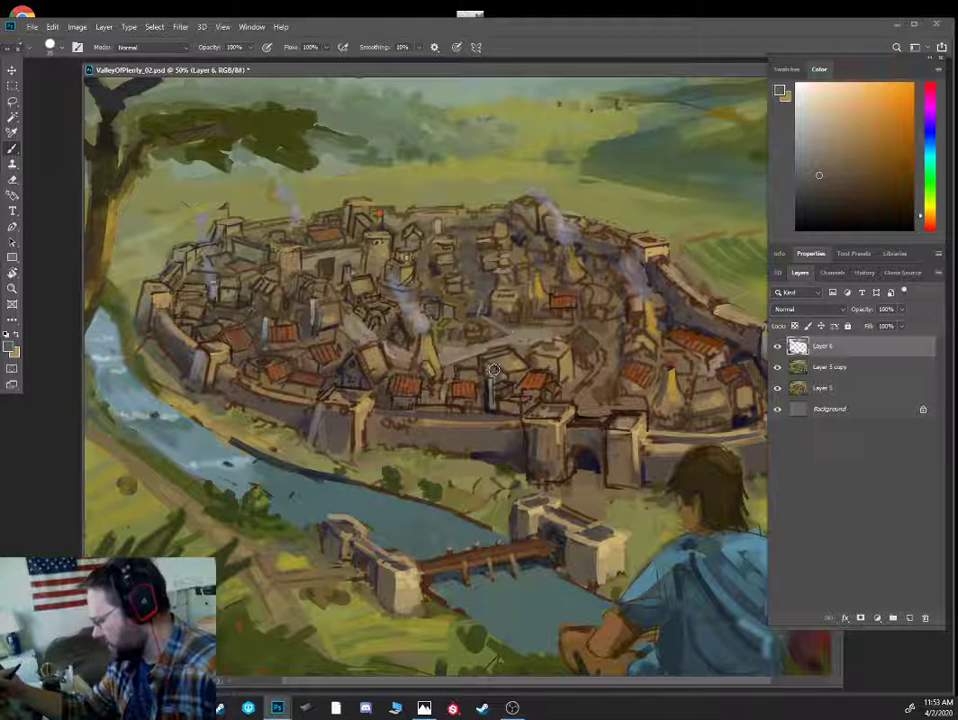
key(bracketleft)
key(bracketleft)
key(bracketleft)
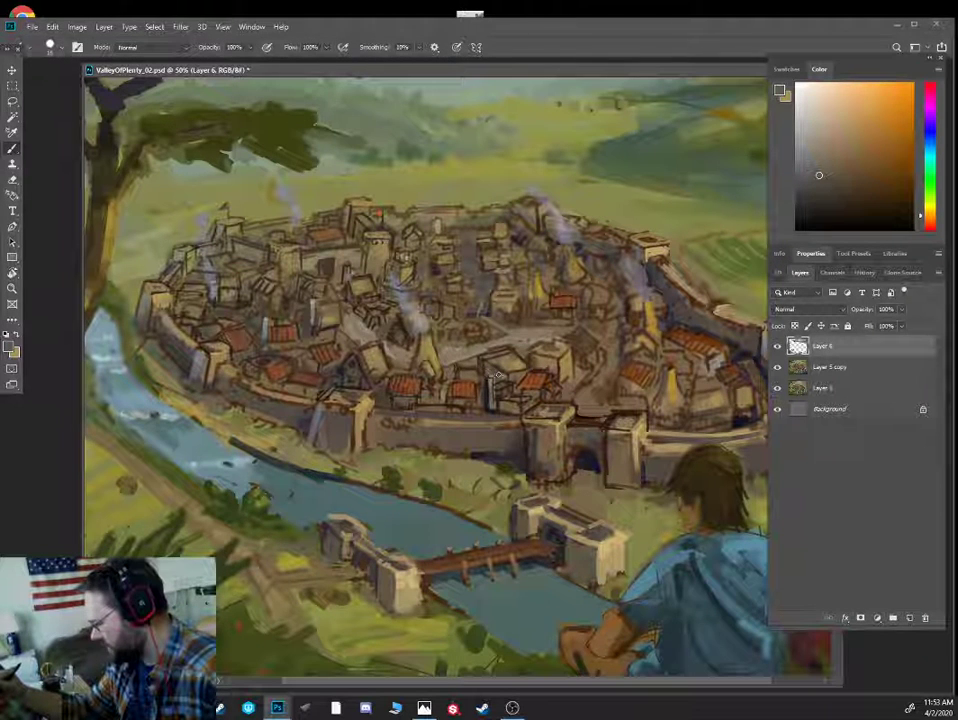
alt+click(495, 373)
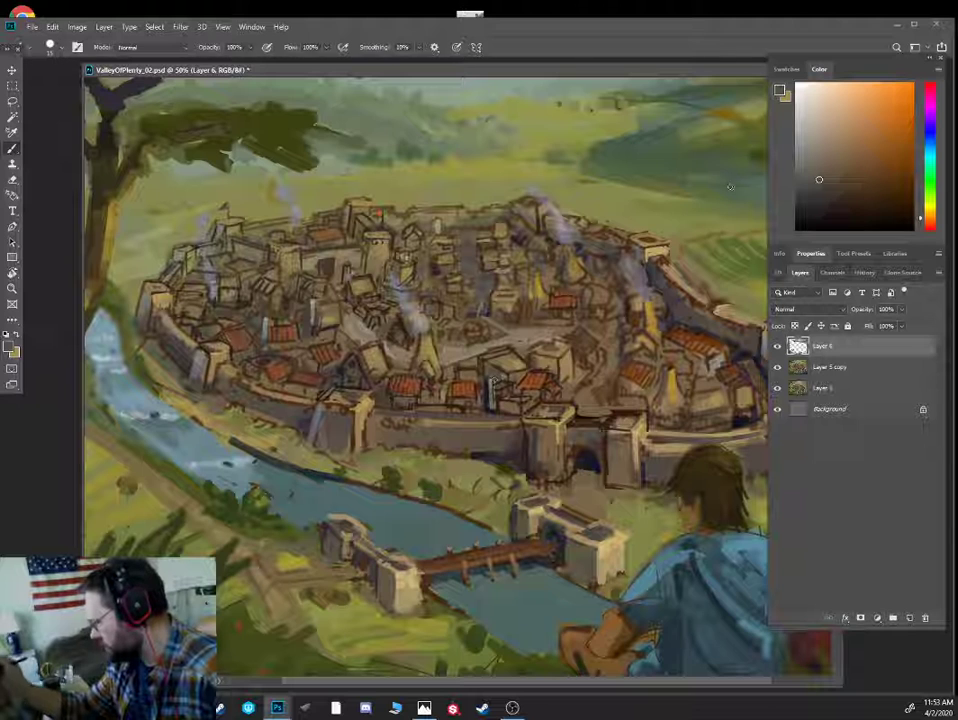
alt+click(492, 378)
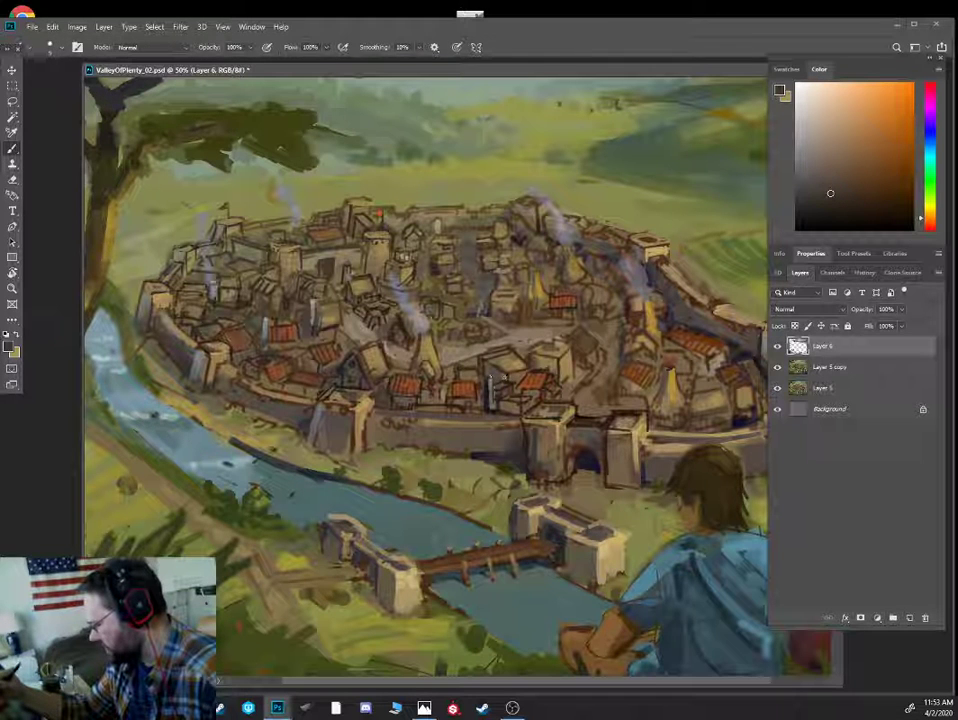
- Choose another brush preset and touch up the central town buildings with a sampled dark brown
right_click(496, 368)
double_click(580, 539)
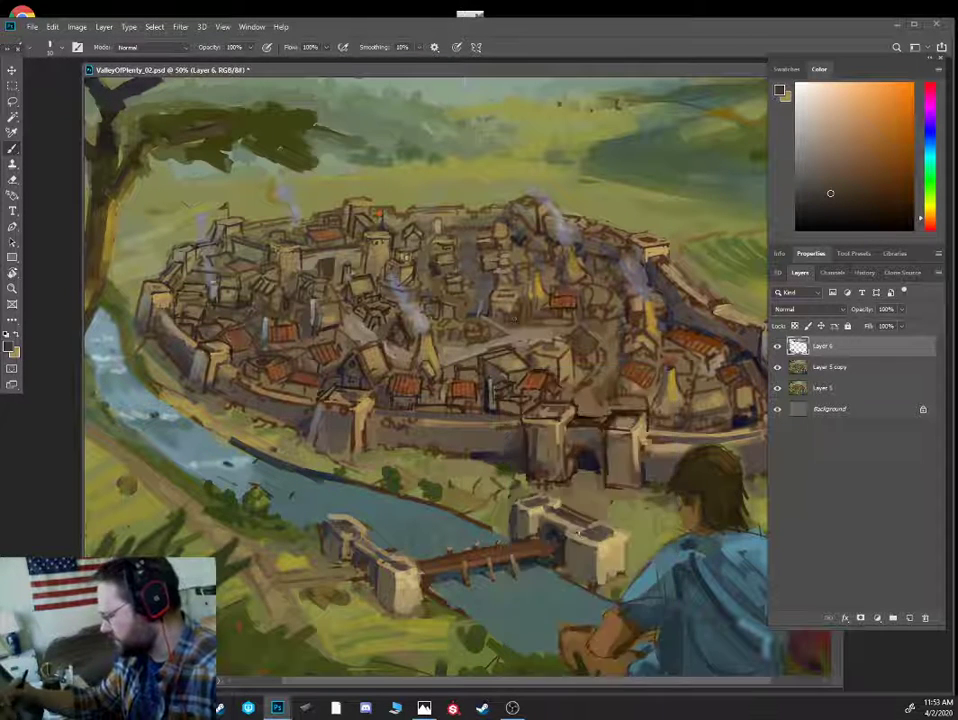
alt+click(368, 278)
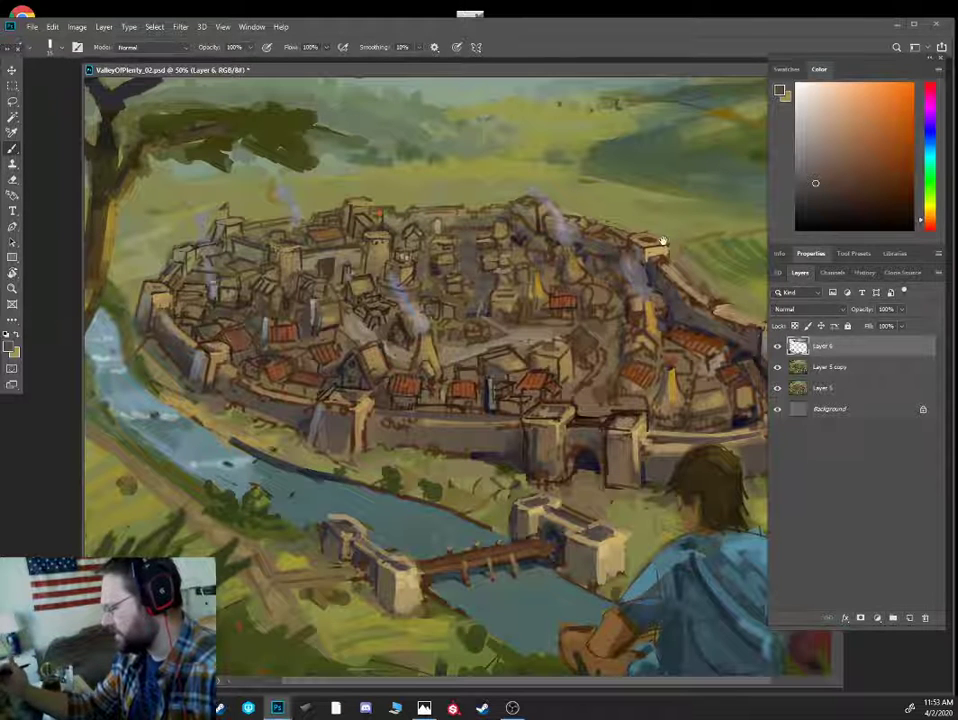
- Highlight the eastern wall towers with a sampled tan, adding muted browns sampled from the nearby wall and buildings
drag(663, 242, 587, 256)
alt+click(575, 268)
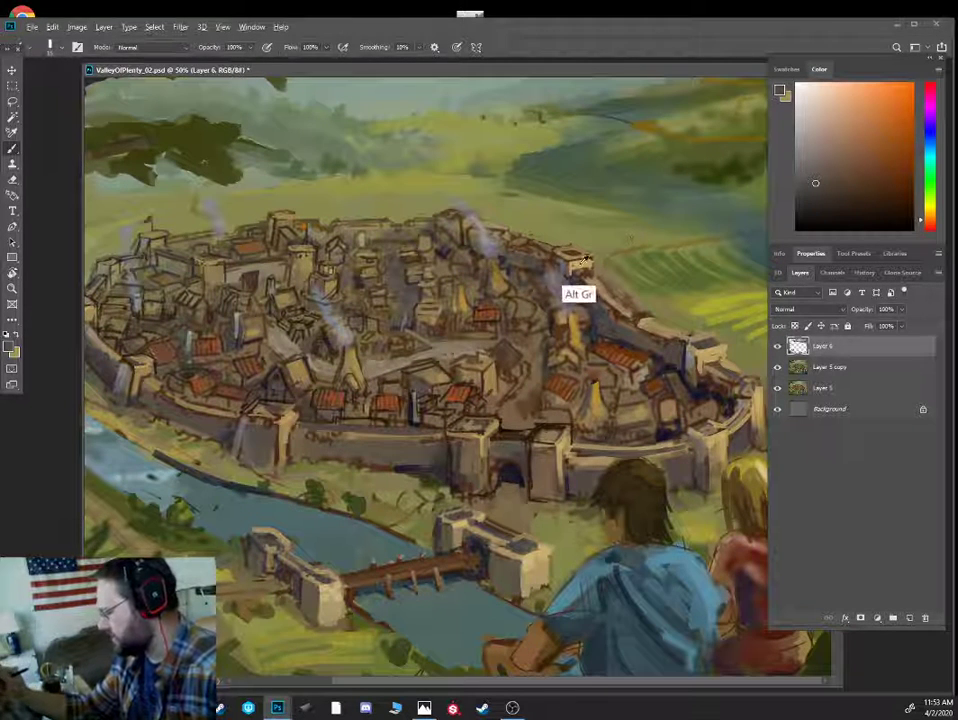
drag(560, 258, 575, 251)
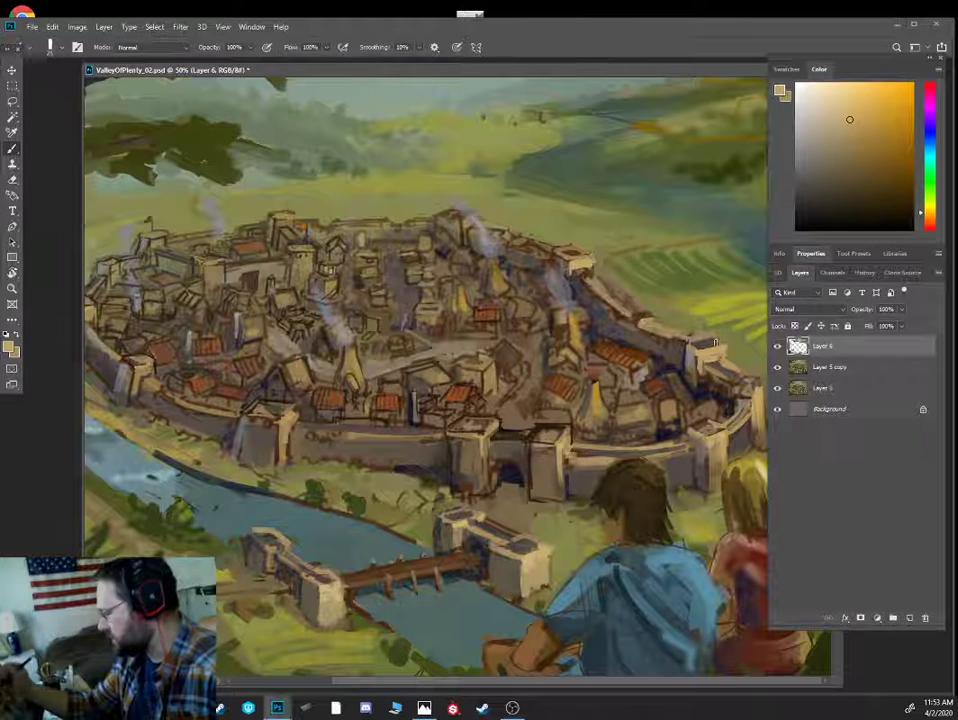
drag(689, 347, 702, 341)
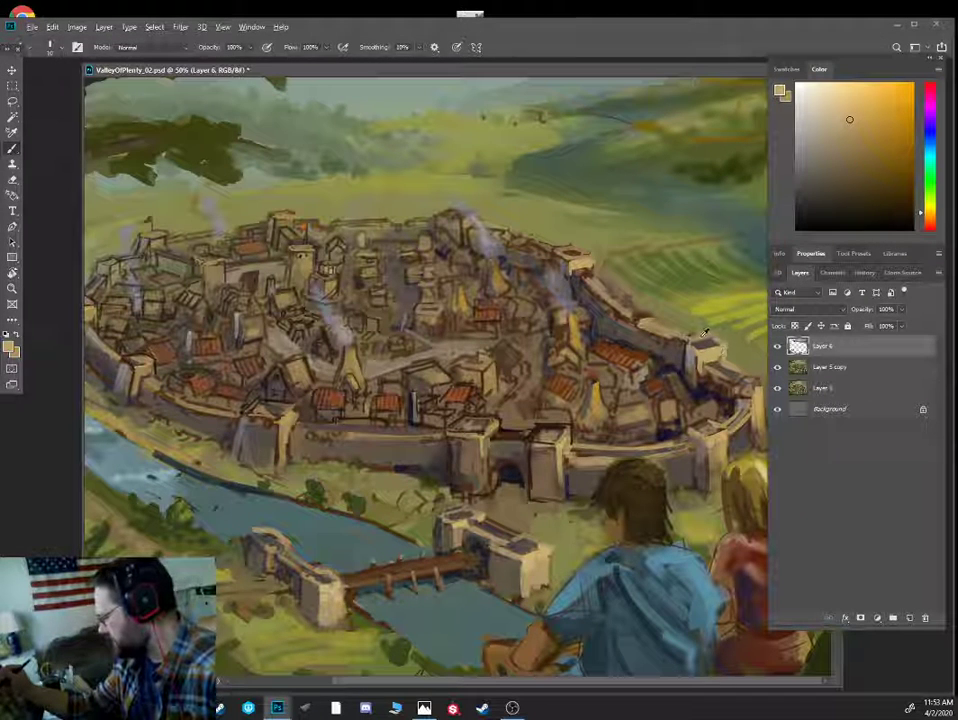
key(bracketright)
alt+click(537, 256)
alt+click(672, 400)
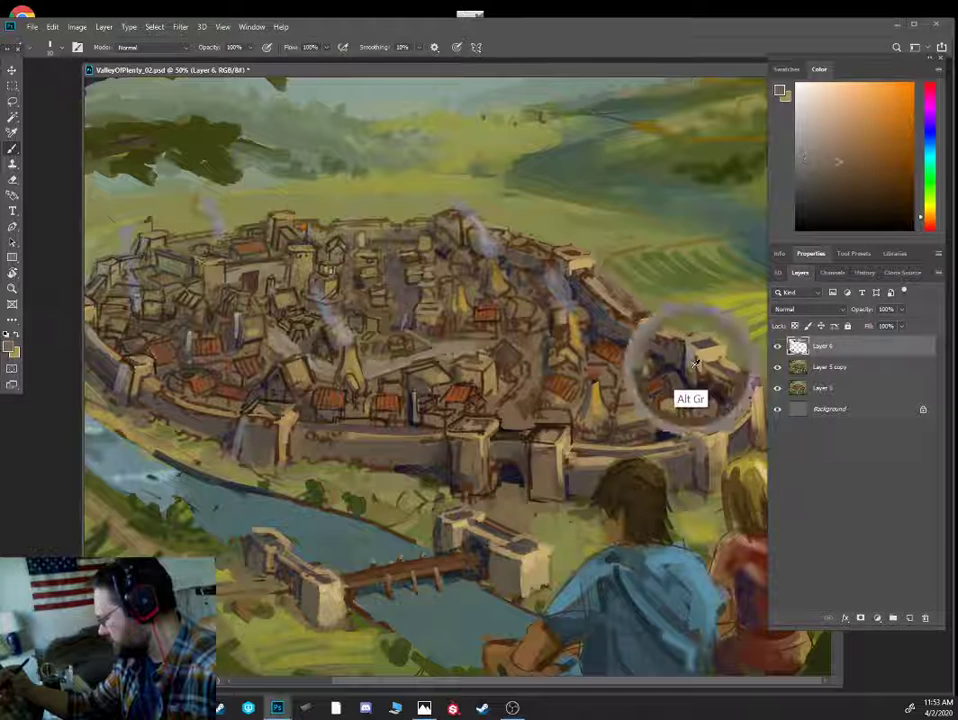
- Shade the shadowed side of the square eastern wall tower with a sampled dark grey, adjusting the brush size
alt+click(689, 357)
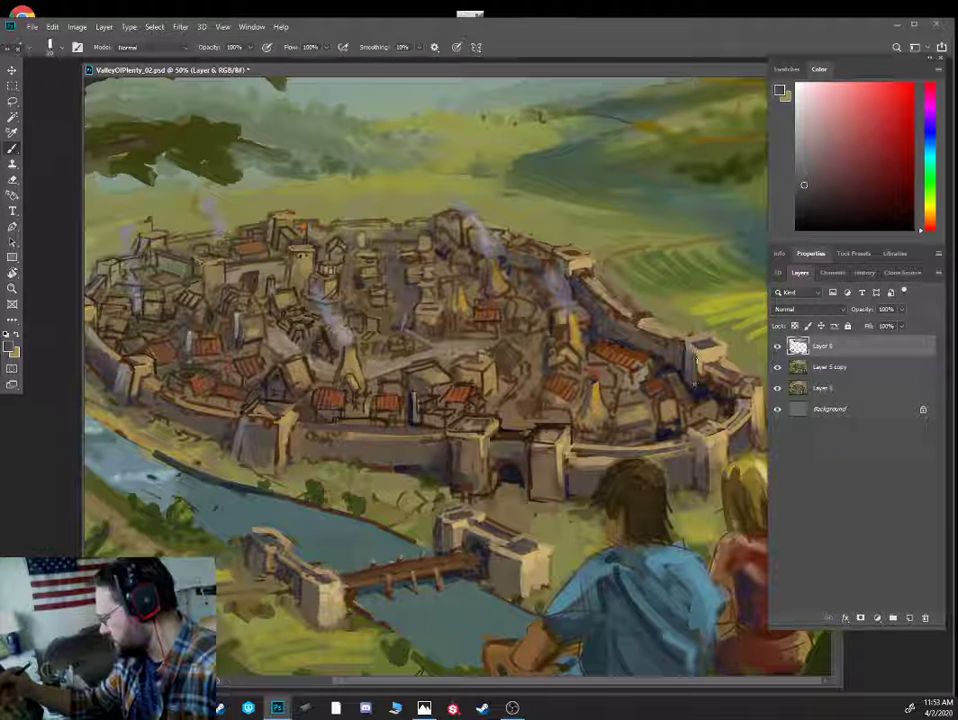
key([)
key([)
click(807, 186)
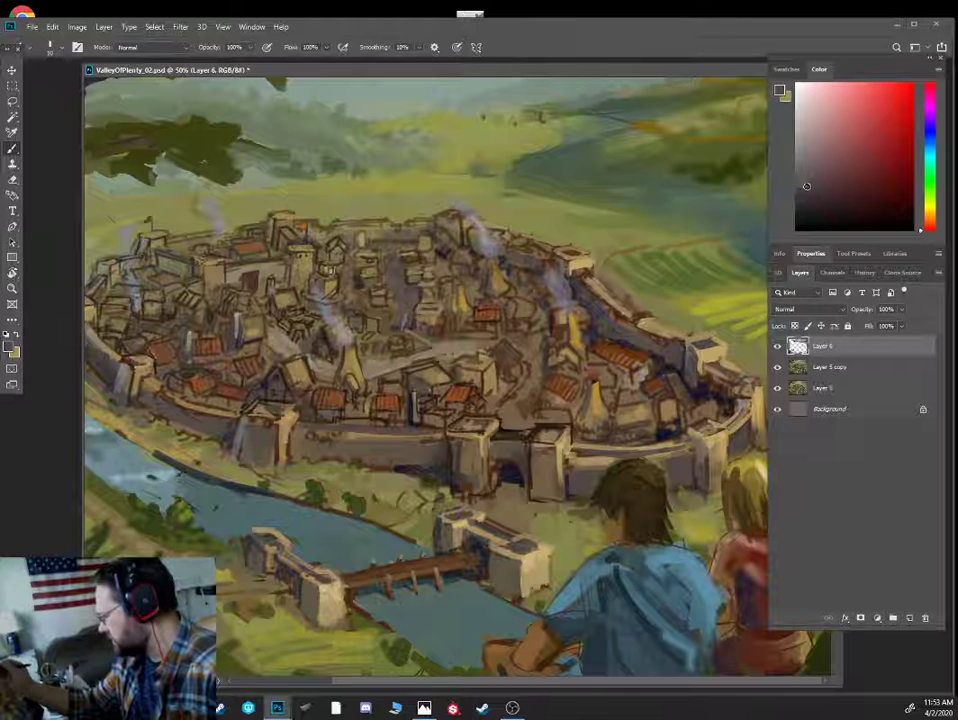
key(])
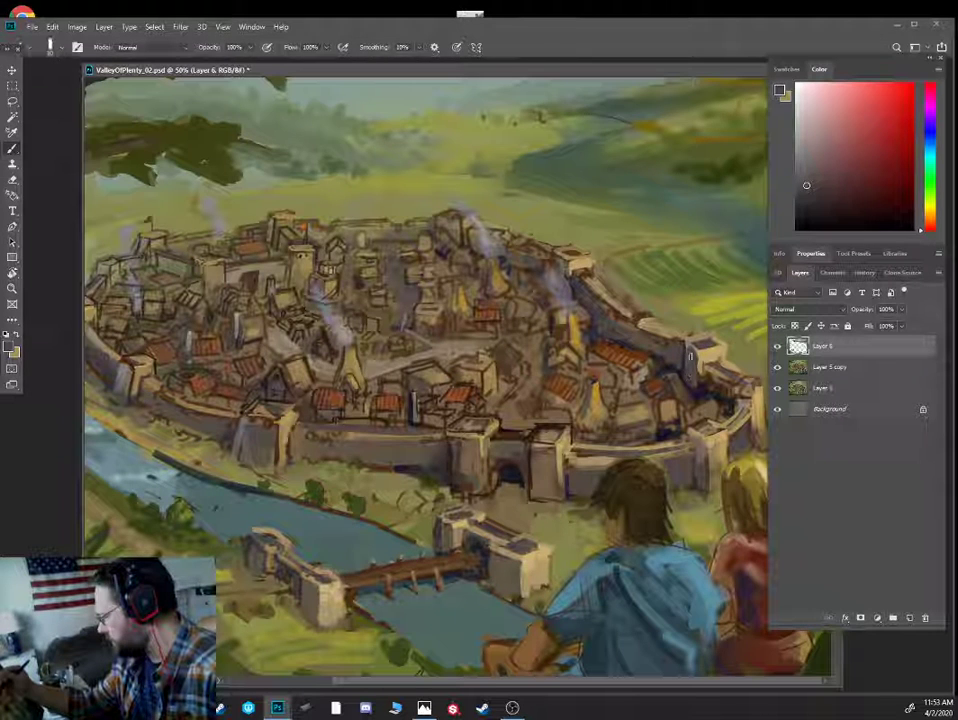
- Repaint the lit face of the square eastern wall tower with sampled tans
alt+click(525, 289)
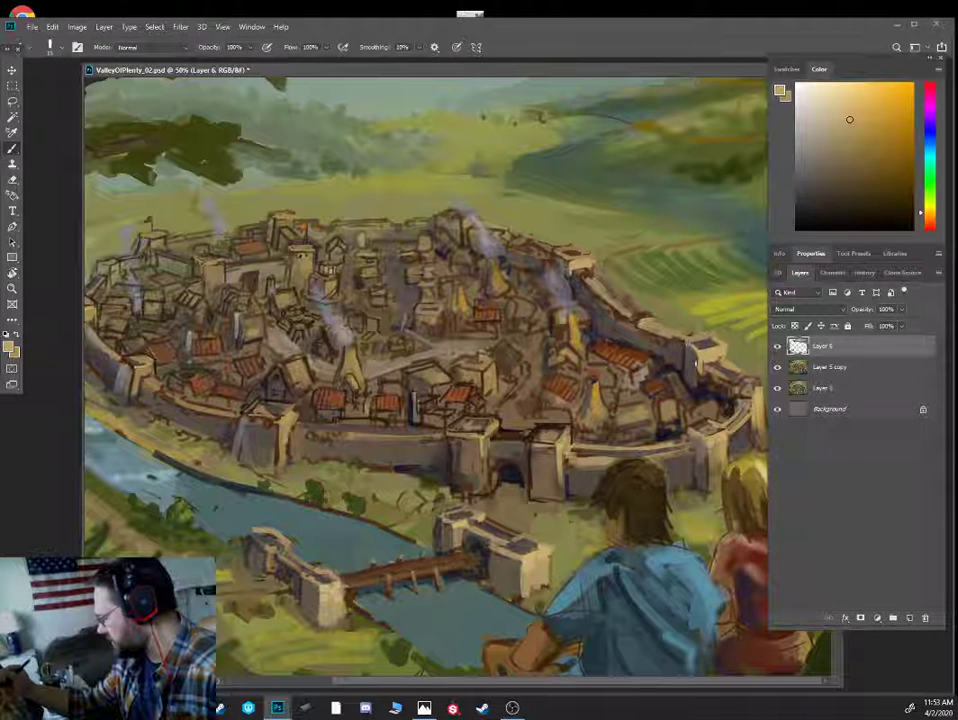
alt+click(517, 273)
alt+click(703, 353)
alt+click(702, 353)
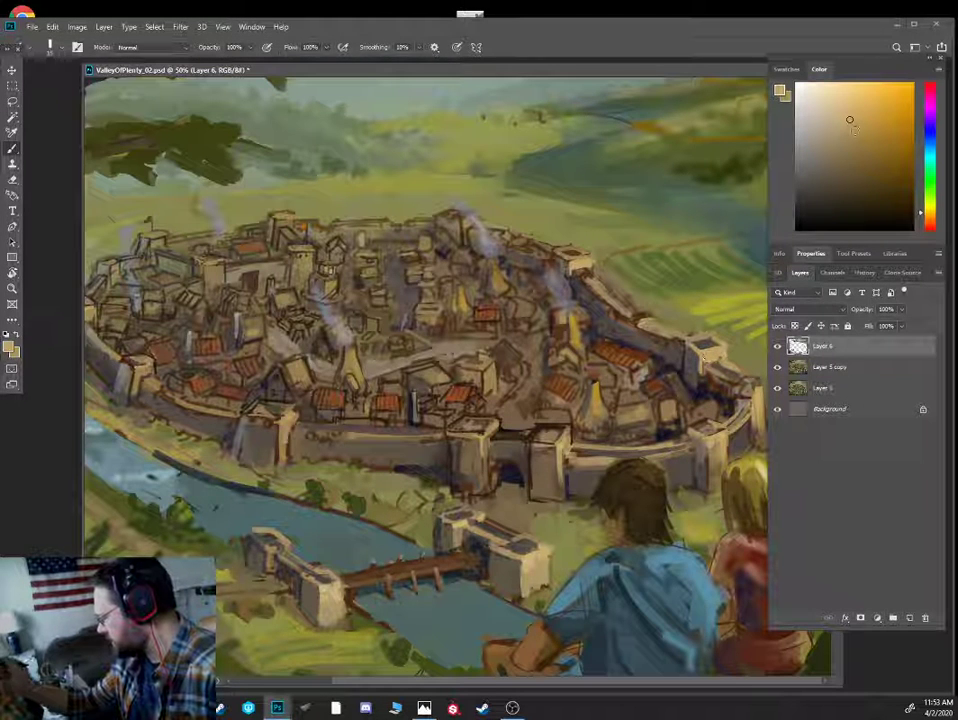
alt+click(714, 354)
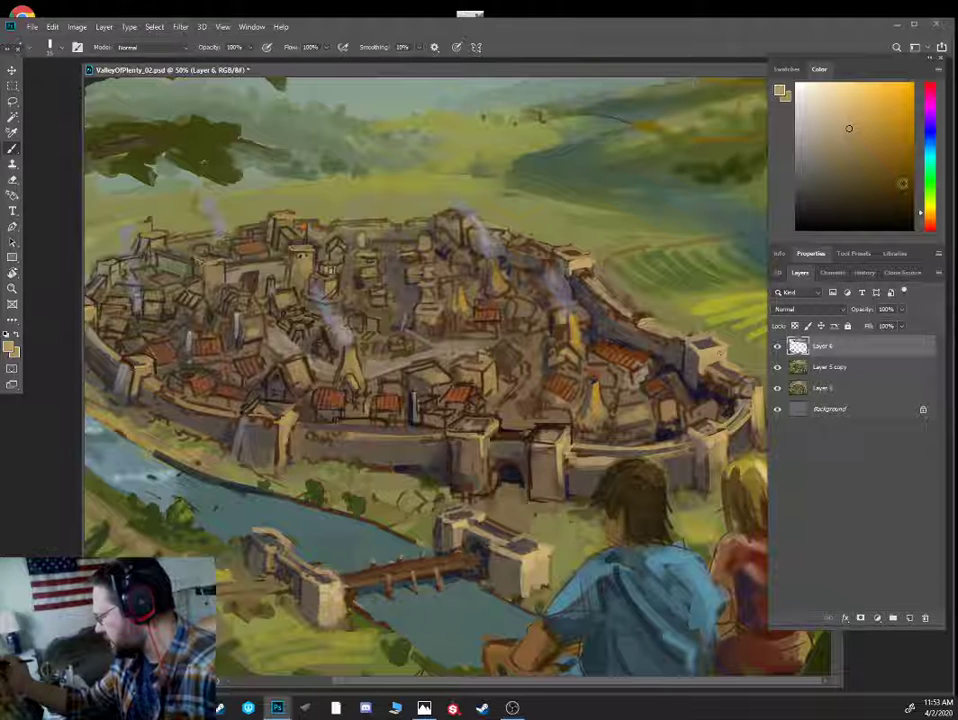
- Paint the square tower's top rim with a muted light blue and a sampled grey
click(928, 150)
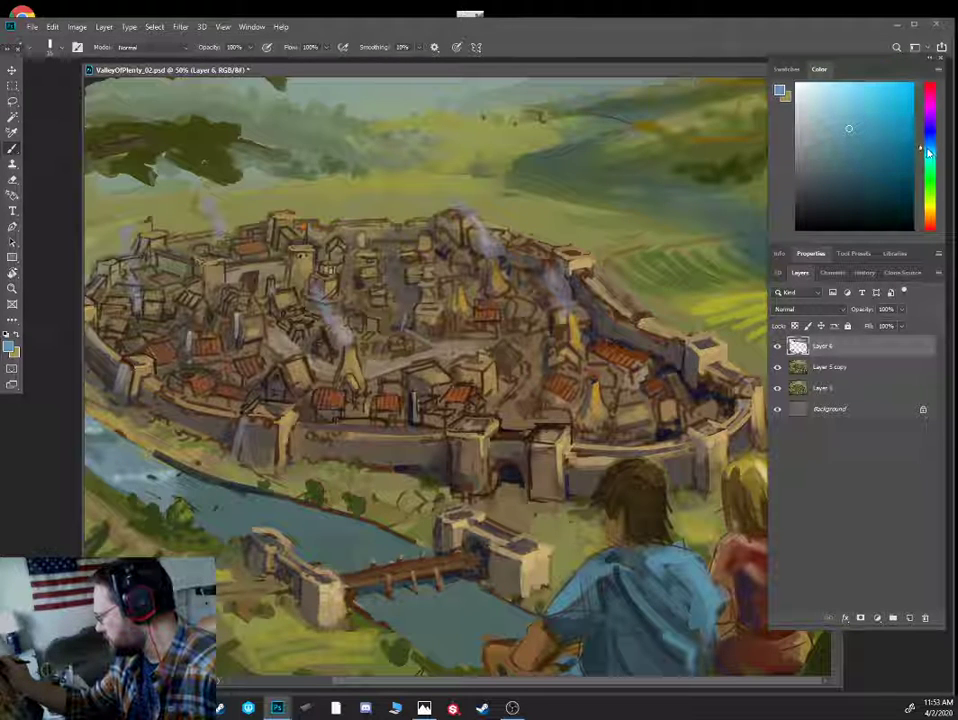
mouse_move(836, 132)
mouse_down()
mouse_move(824, 147)
mouse_move(828, 131)
mouse_up()
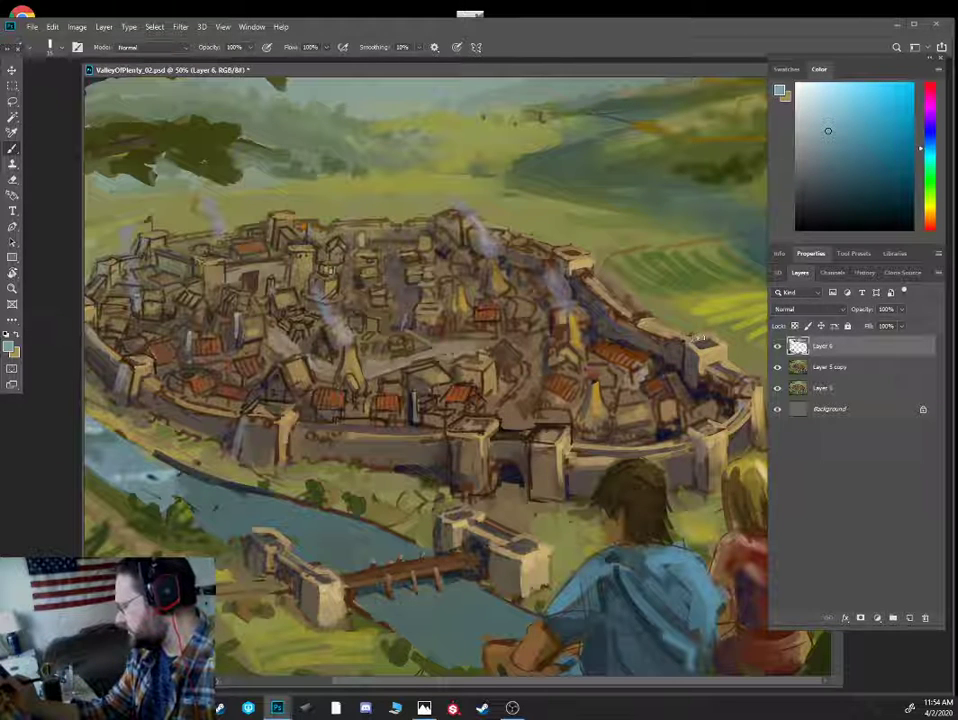
alt+click(684, 363)
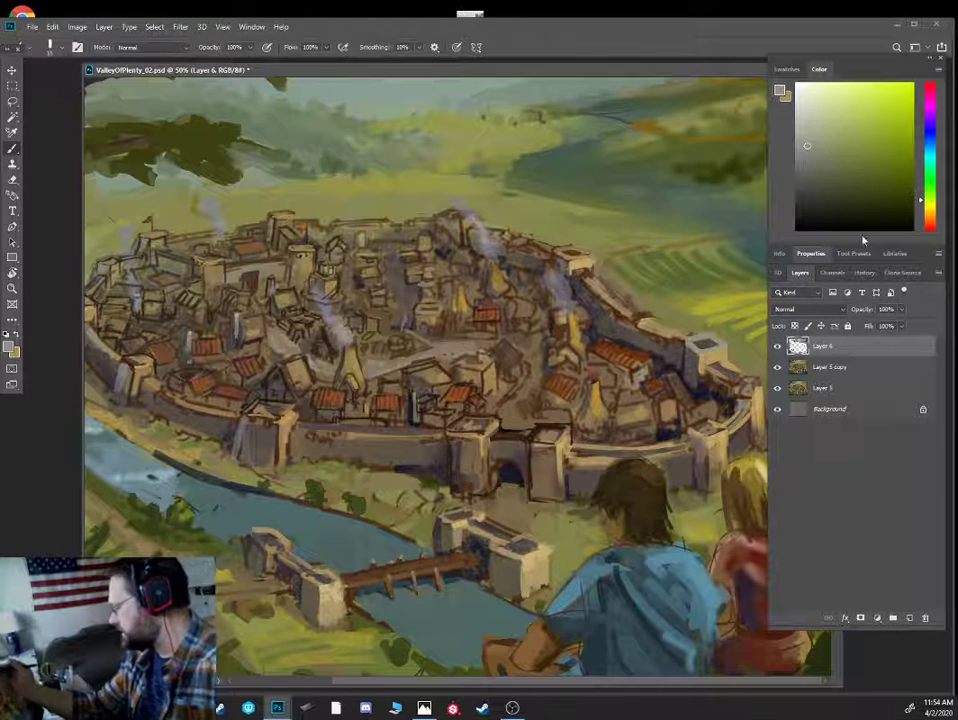
- Refine the lit face and rim of the square eastern tower with a sampled tan at 66.7% zoom
key(ctrl+minus)
key(ctrl+plus)
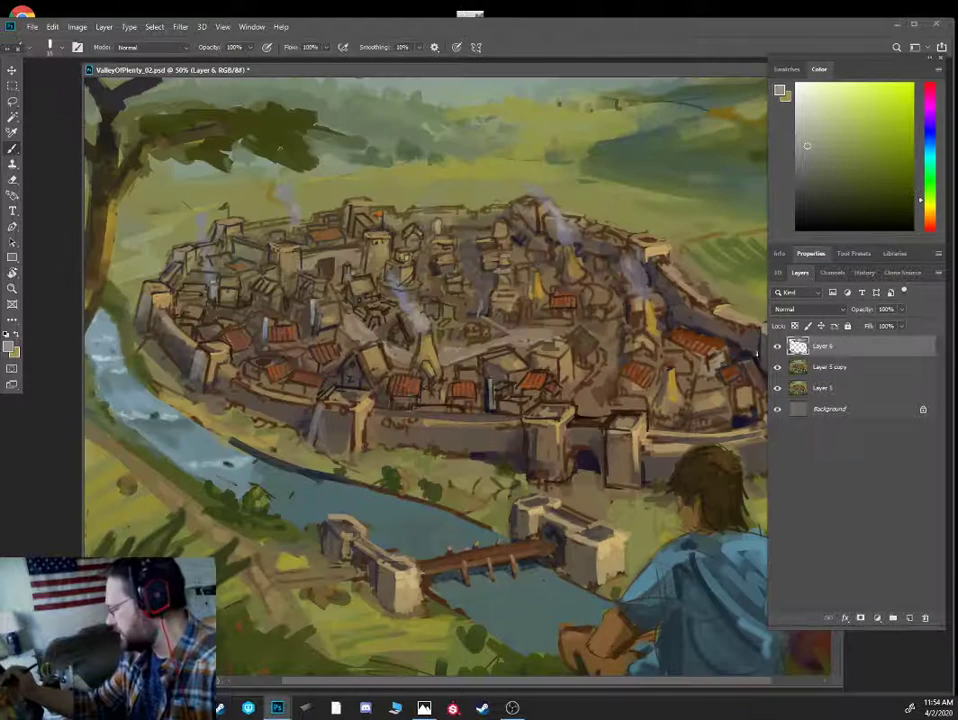
key(ctrl+minus)
key(ctrl+plus)
key(ctrl+plus)
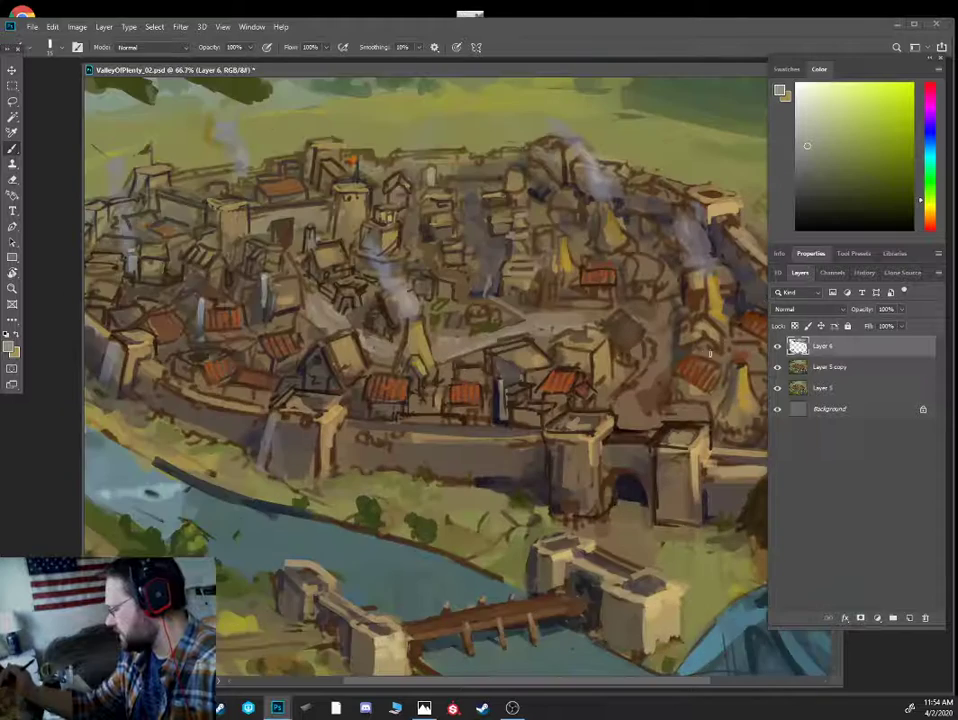
drag(462, 336, 238, 326)
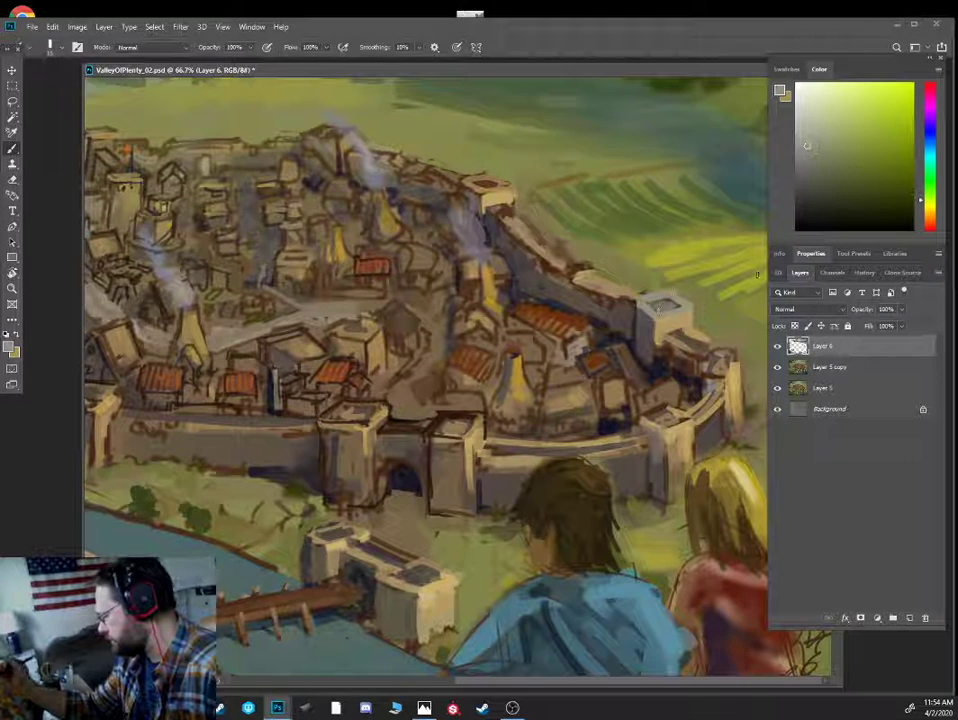
alt+click(684, 311)
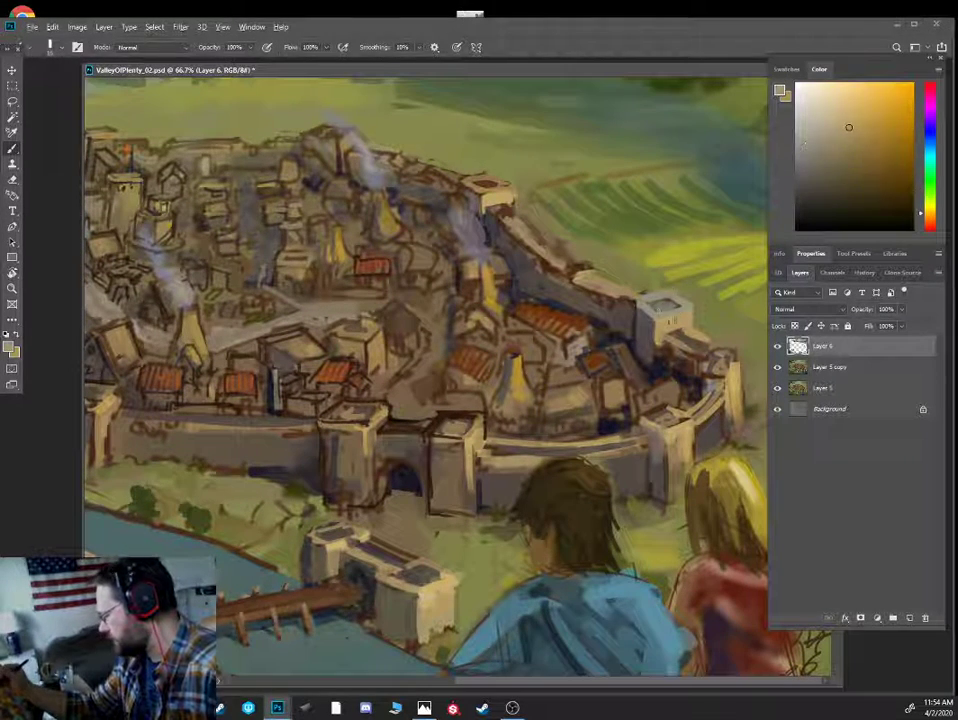
- Paint the pale rim and grey top of the low wall block beside the square tower with sampled greys
alt+click(672, 350)
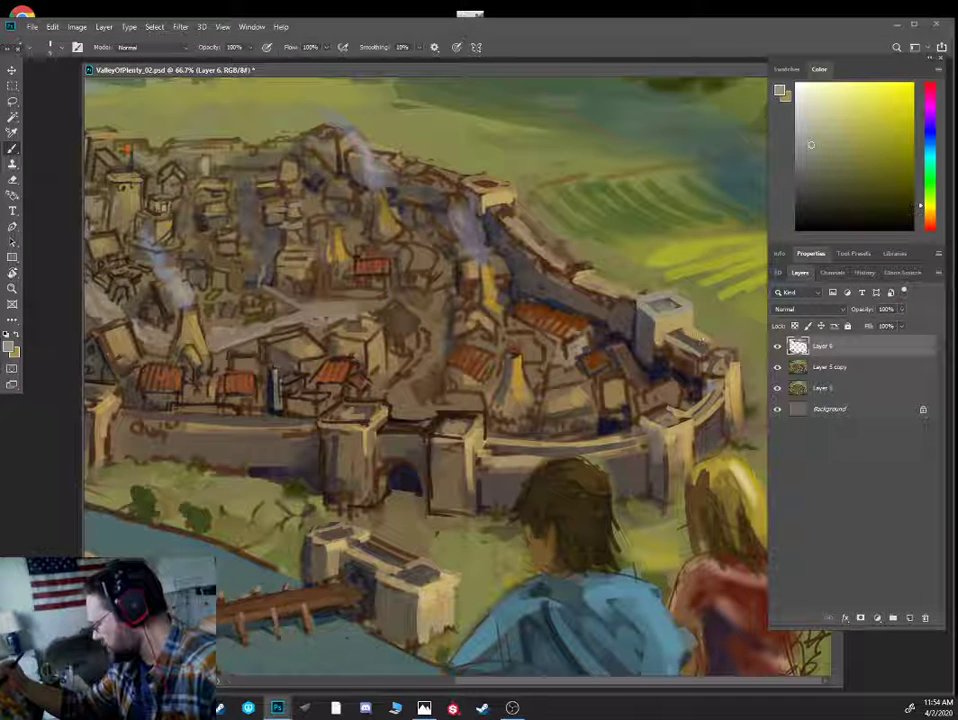
alt+click(688, 350)
alt+click(500, 250)
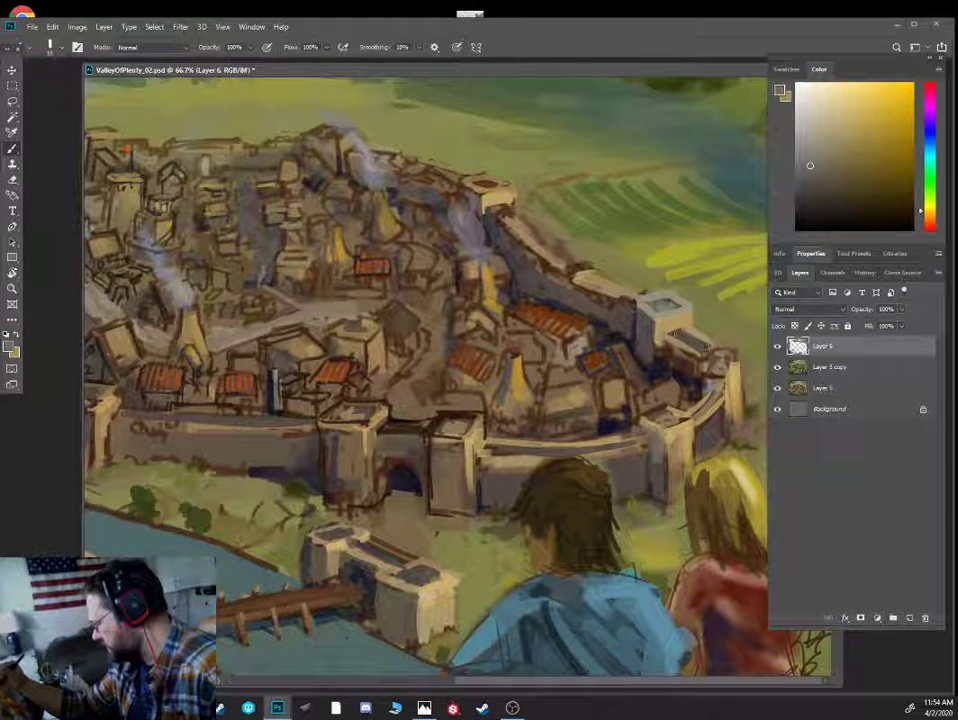
drag(676, 334, 697, 346)
alt+click(658, 336)
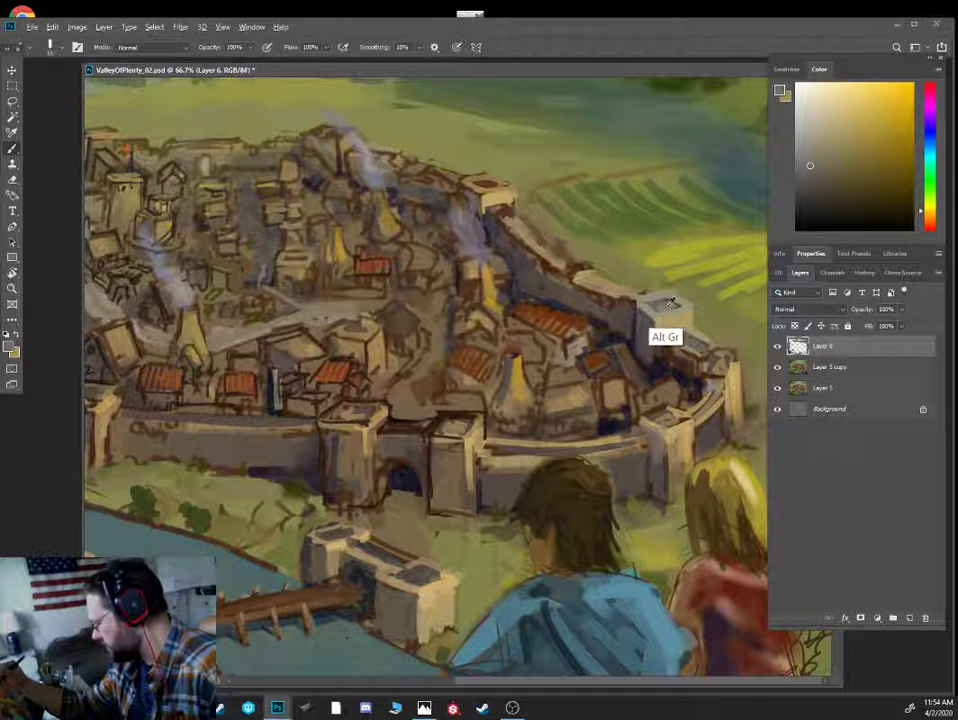
- Shade the low wall block's side with a sampled dark brown, and define the square tower's base with sampled tan and dark tones
alt+click(679, 356)
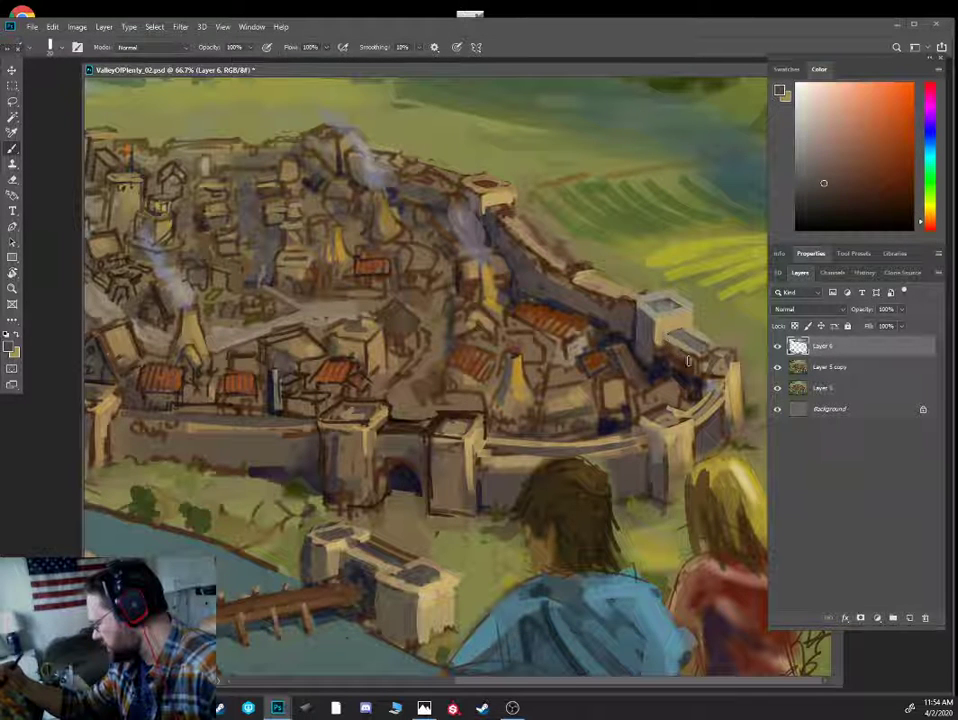
mouse_move(688, 361)
mouse_down()
mouse_move(670, 356)
mouse_move(692, 372)
mouse_up()
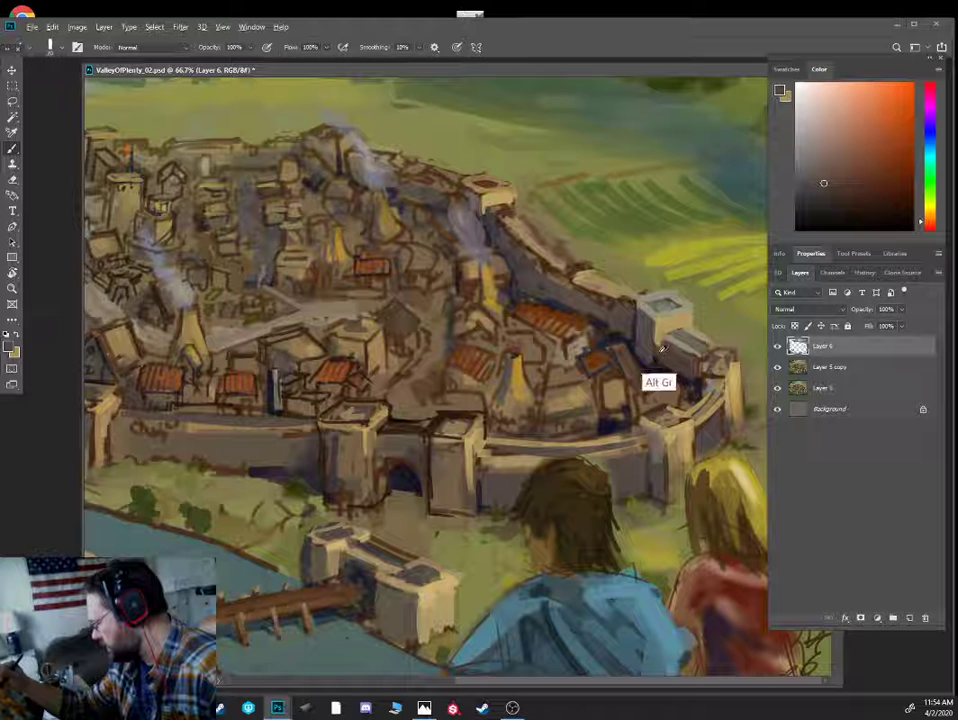
alt+click(655, 363)
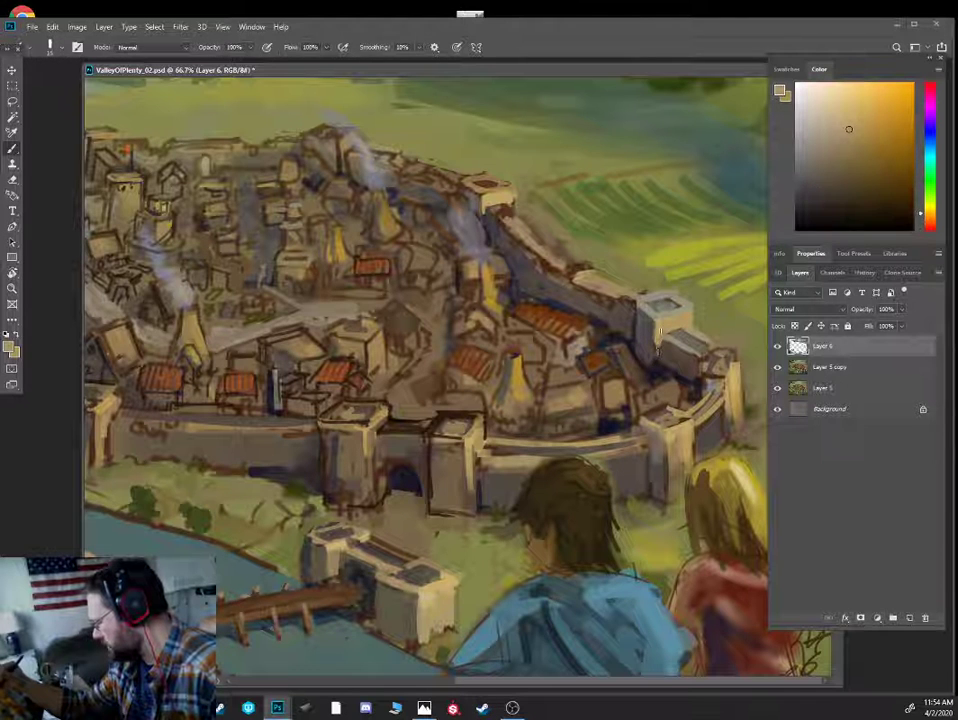
alt+click(656, 350)
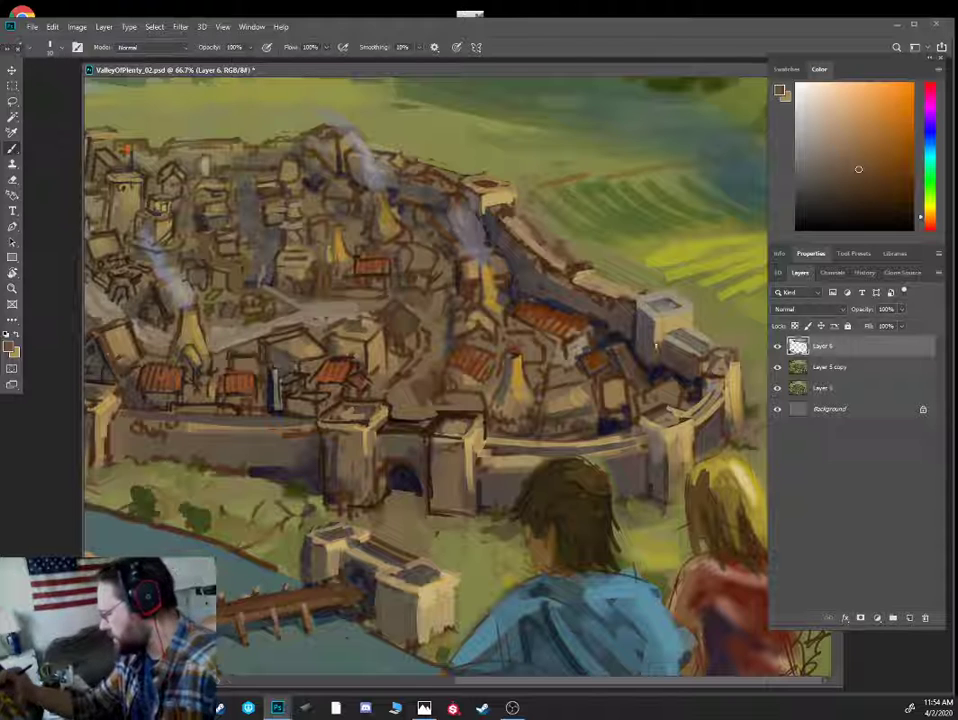
alt+click(493, 258)
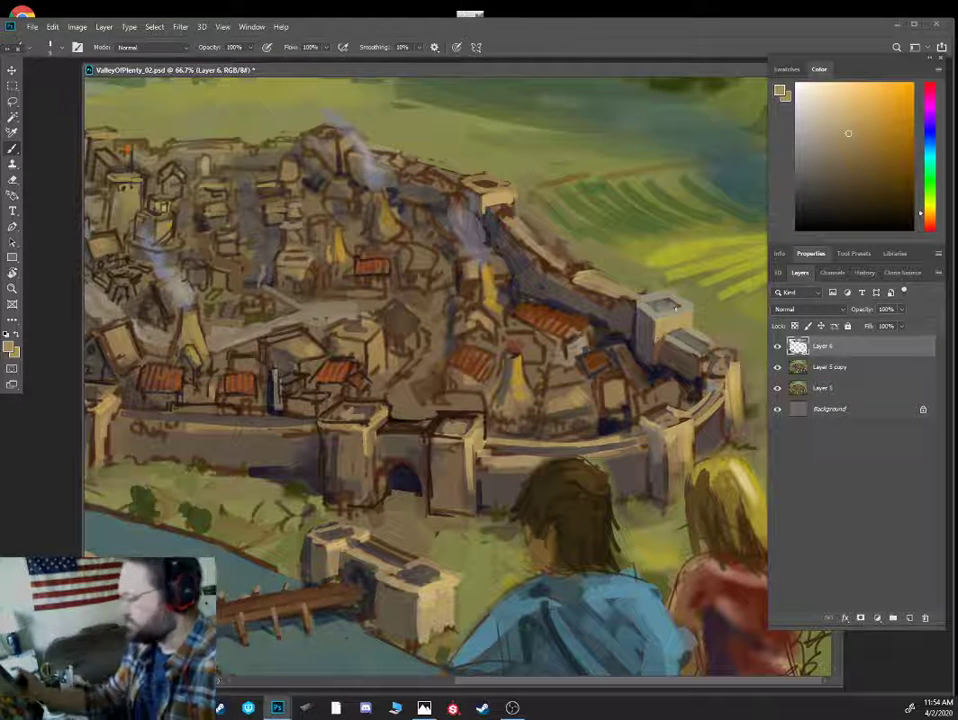
alt+click(663, 343)
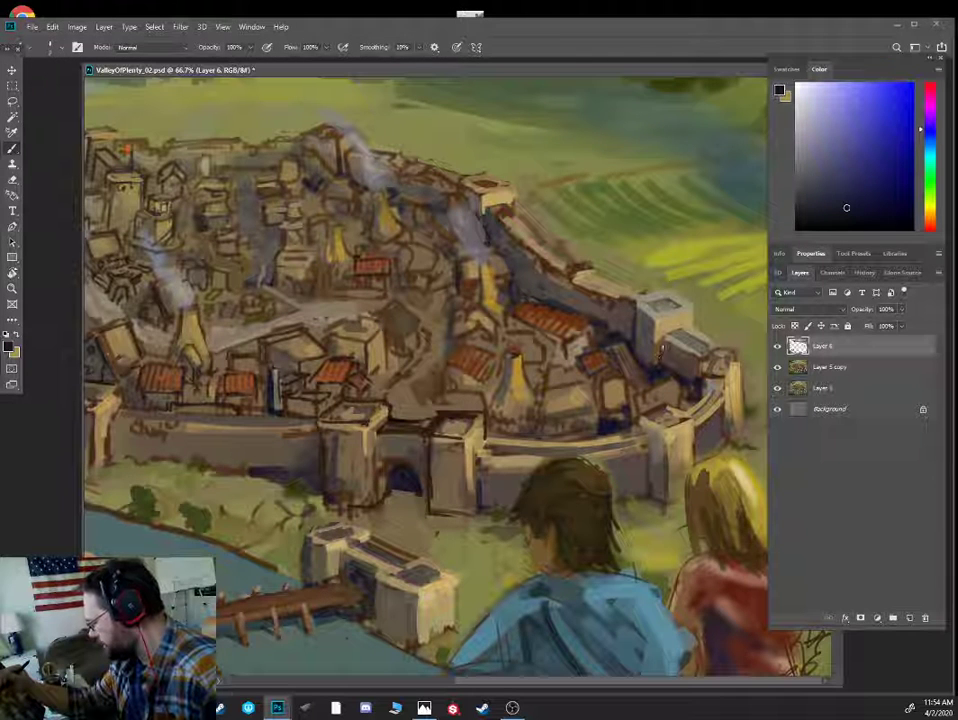
alt+click(656, 355)
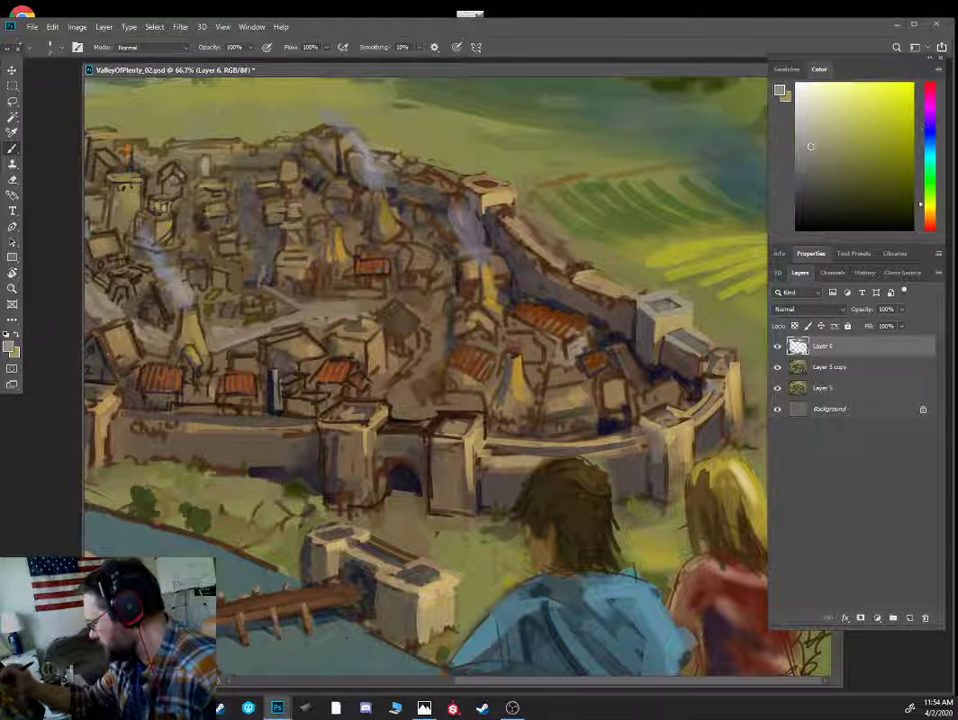
- Repaint the top of the easternmost wall tower with the sampled light grey and a larger brush
mouse_move(709, 353)
mouse_down()
mouse_move(698, 375)
mouse_move(726, 375)
mouse_up()
key(bracketright)
key(bracketright)
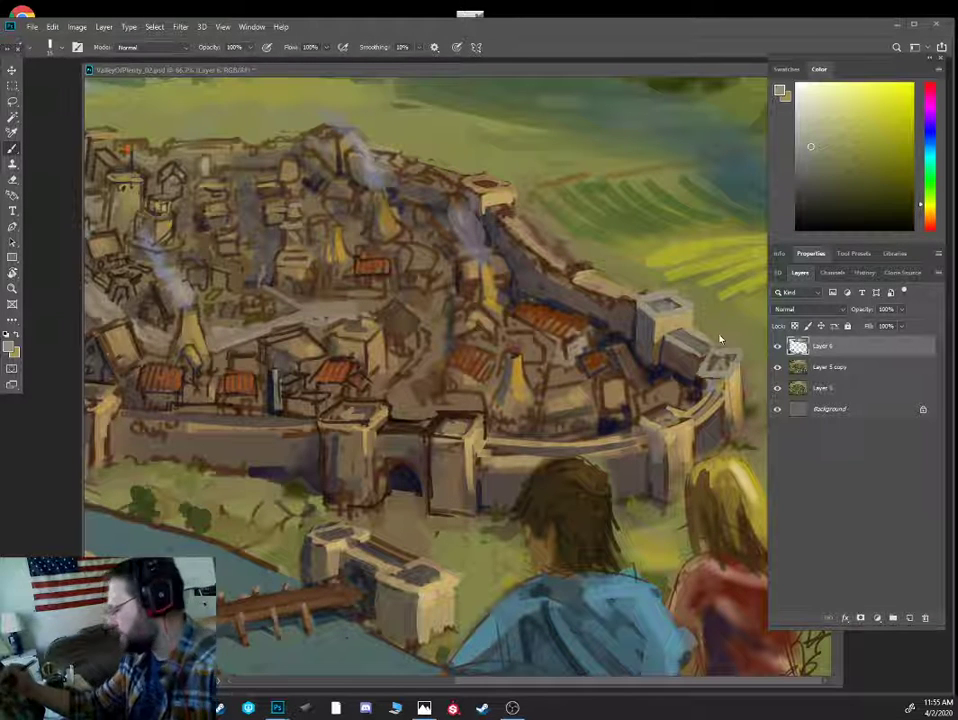
- Touch up the meadow and yellow field outside the eastern wall with sampled olive greens
alt+click(689, 316)
alt+click(724, 296)
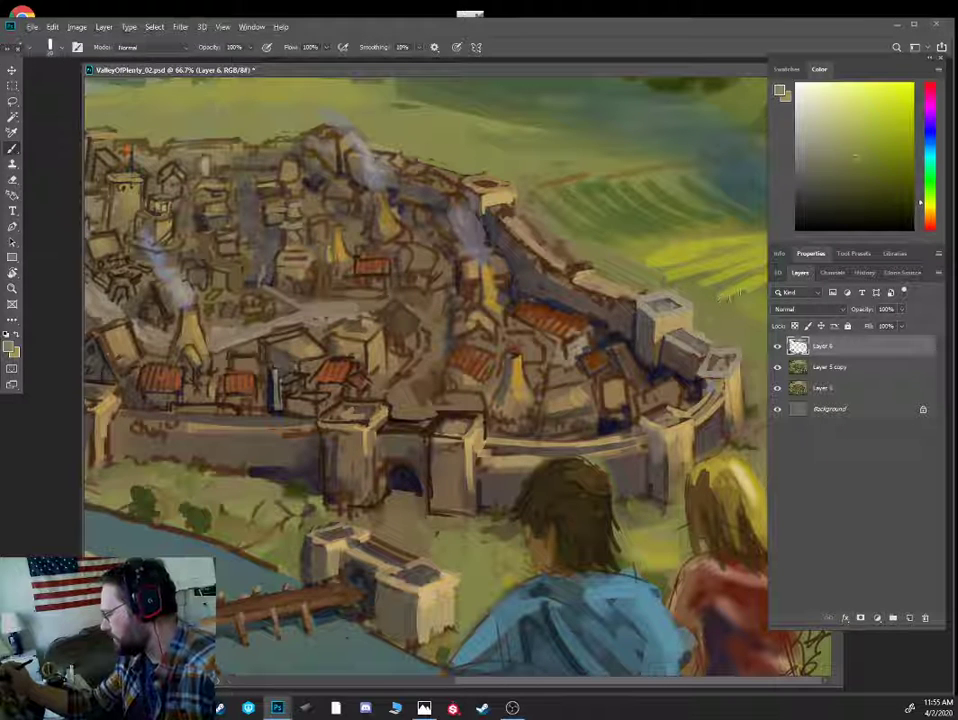
alt+click(726, 293)
key([)
alt+click(695, 280)
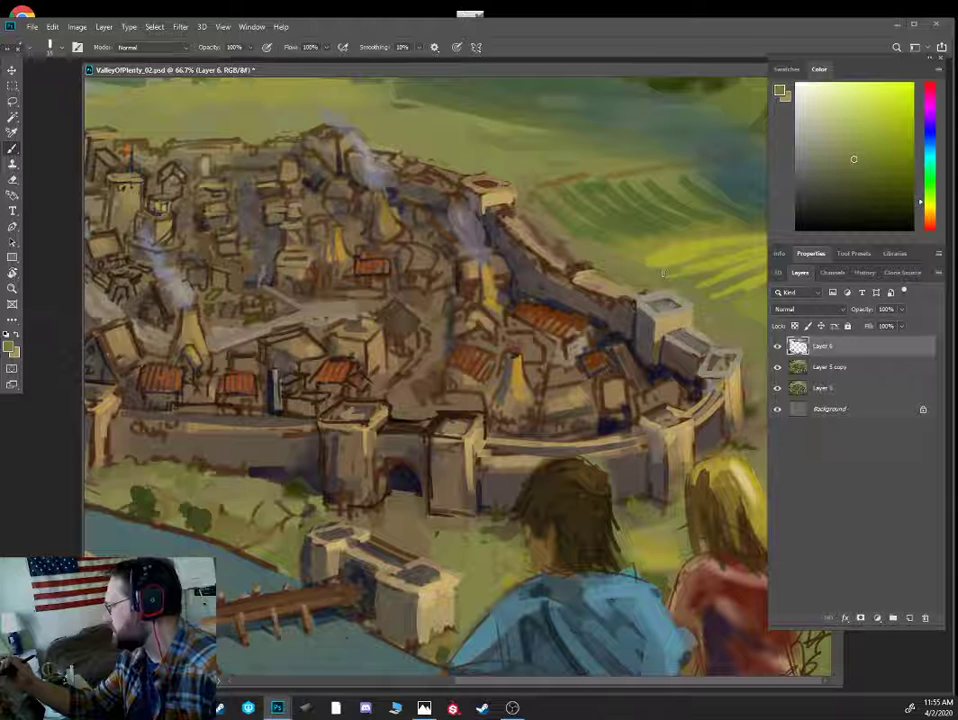
alt+click(648, 260)
alt+click(630, 272)
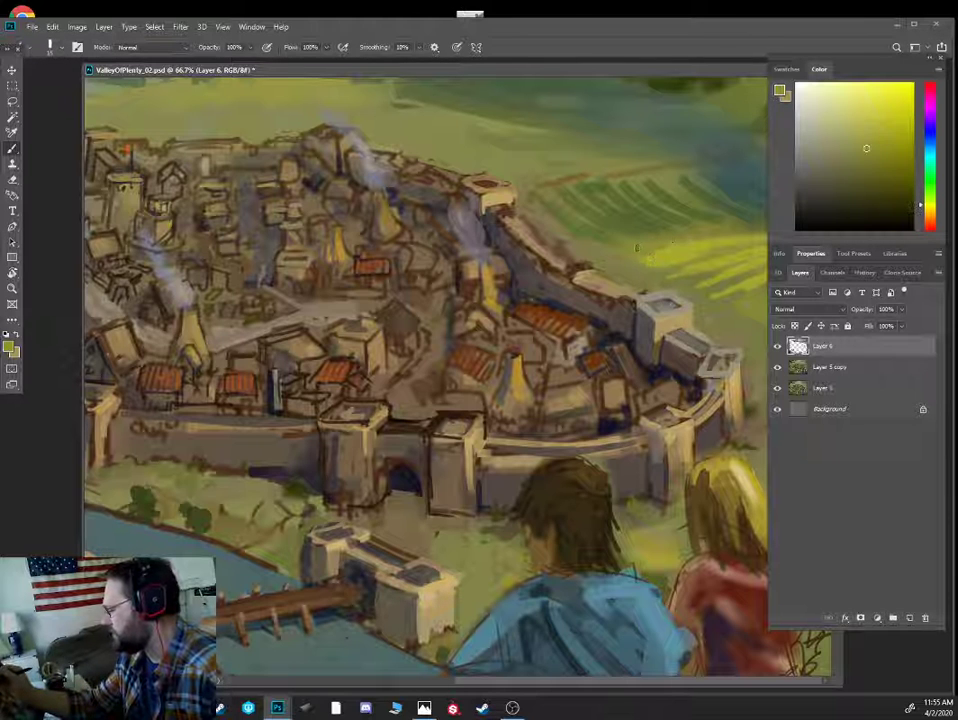
- Rework the furrows of the green crop field beyond the eastern wall with a greener hue, sampled greens and a smaller brush
drag(606, 180, 603, 259)
drag(926, 197, 926, 190)
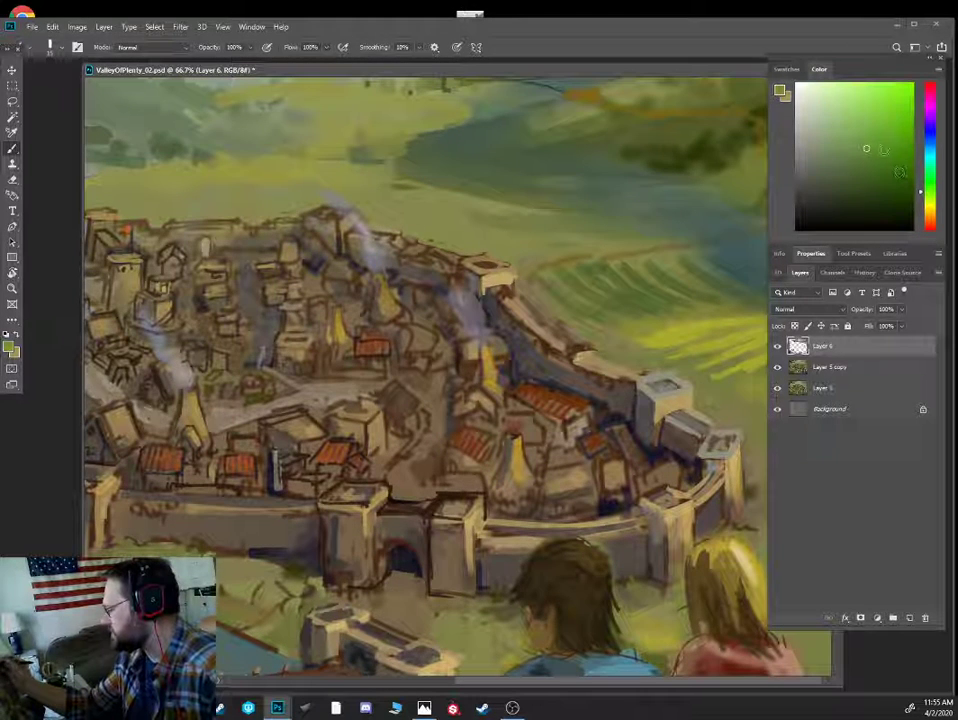
alt+click(606, 267)
key([)
key([)
key([)
drag(590, 265, 614, 286)
alt+click(580, 263)
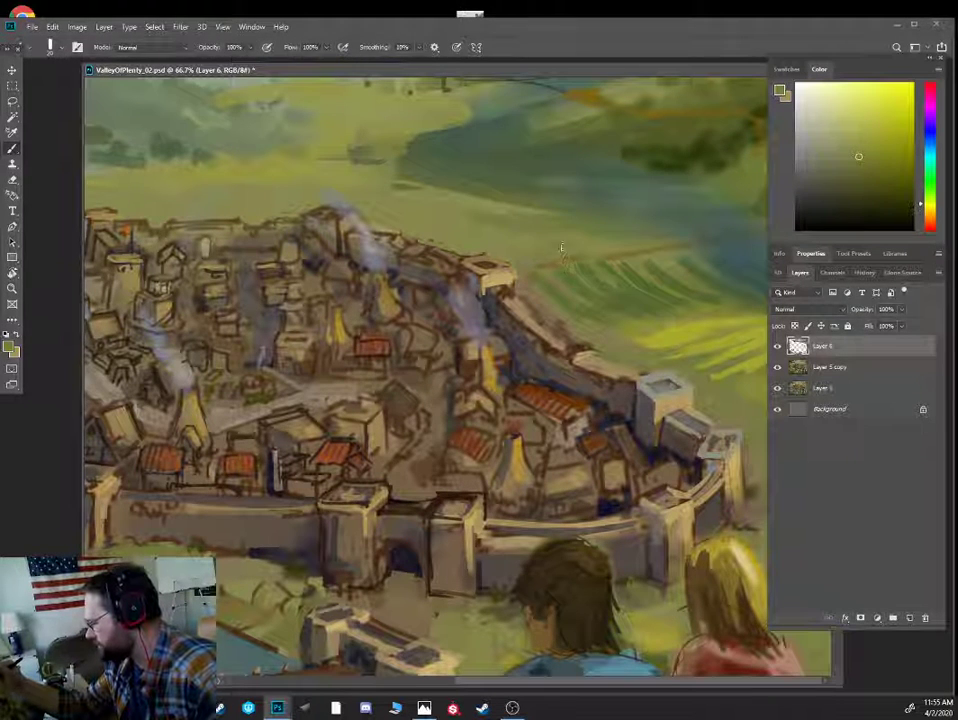
- Paint a thin winding path across the meadow behind the town with a sampled olive brown and a smaller brush
alt+click(562, 252)
key([)
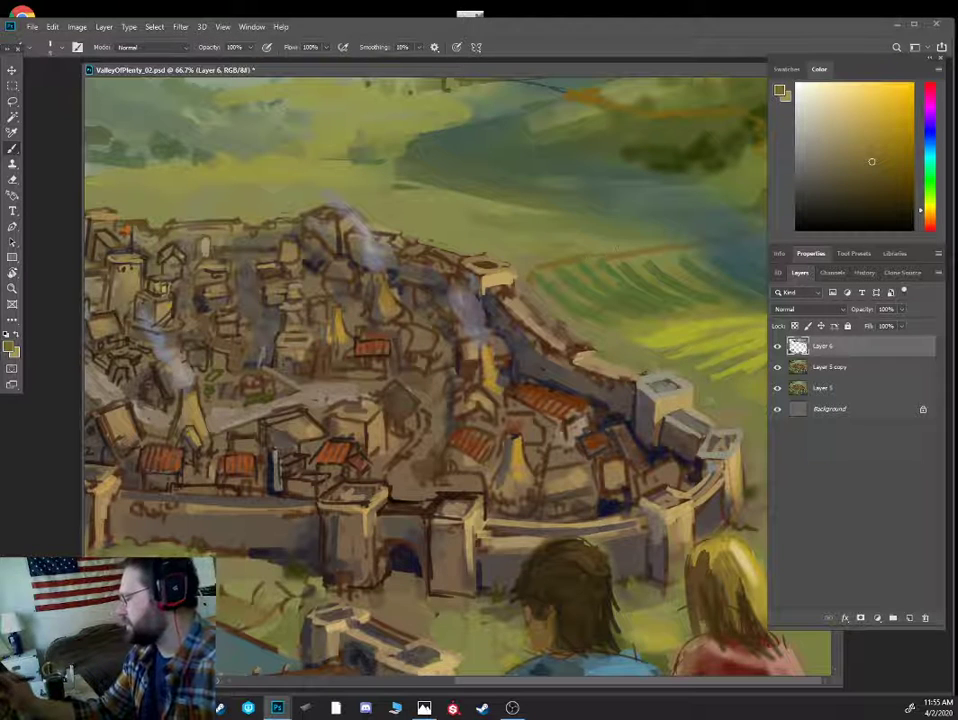
key(ctrl+minus)
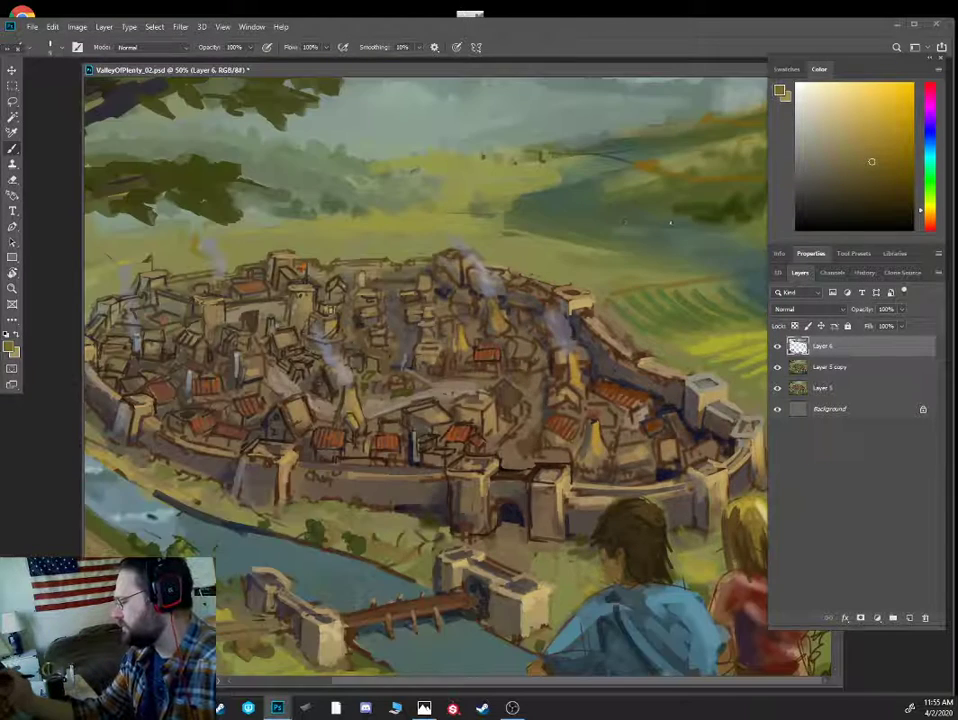
key(ctrl+plus)
mouse_move(697, 225)
mouse_down()
mouse_move(468, 248)
mouse_move(468, 256)
mouse_up()
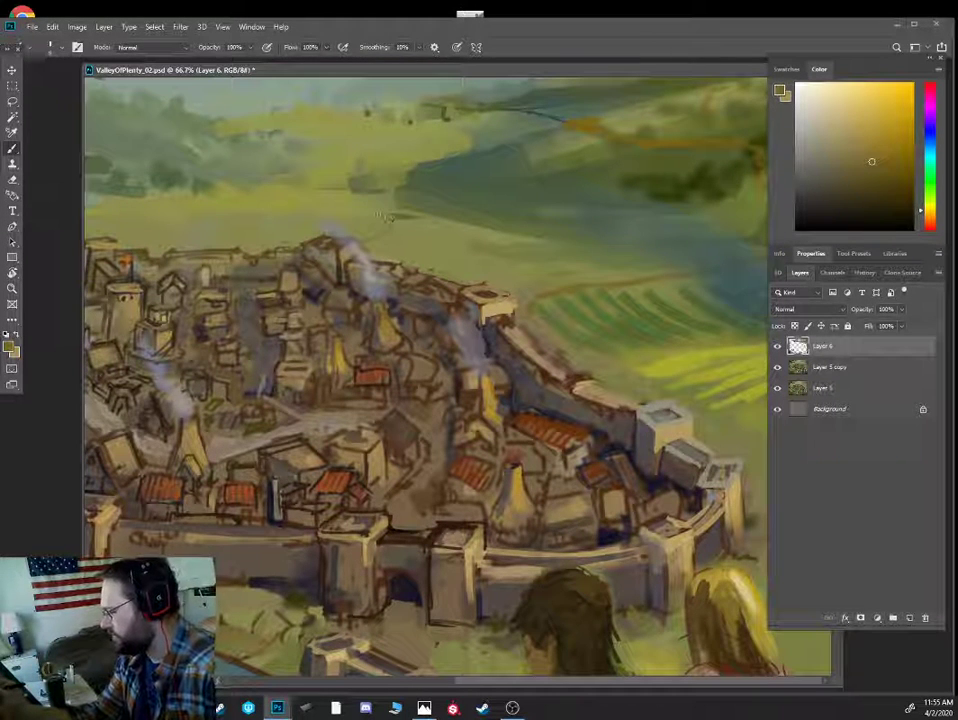
drag(384, 215, 325, 183)
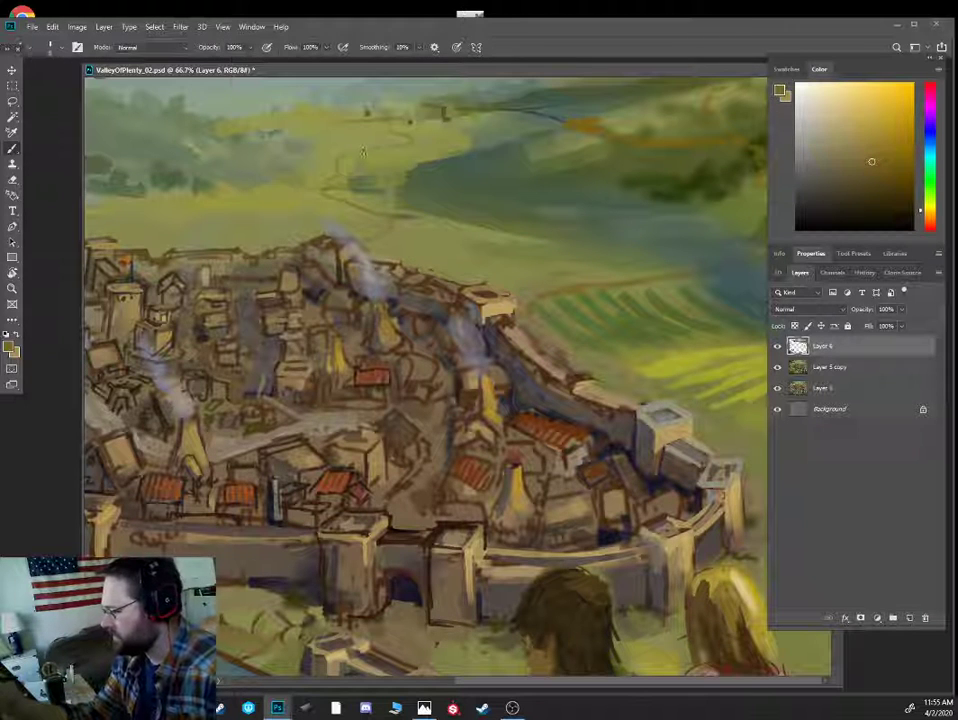
alt+click(363, 152)
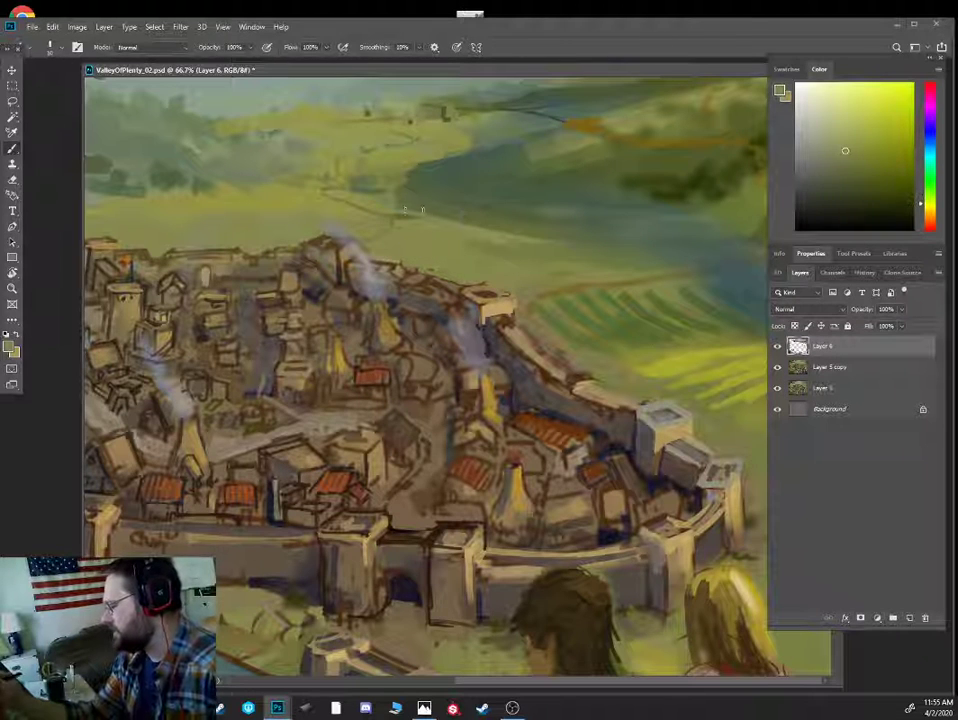
- Refine the edge of the shadowed valley slope behind the town with sampled dark greens
alt+click(425, 190)
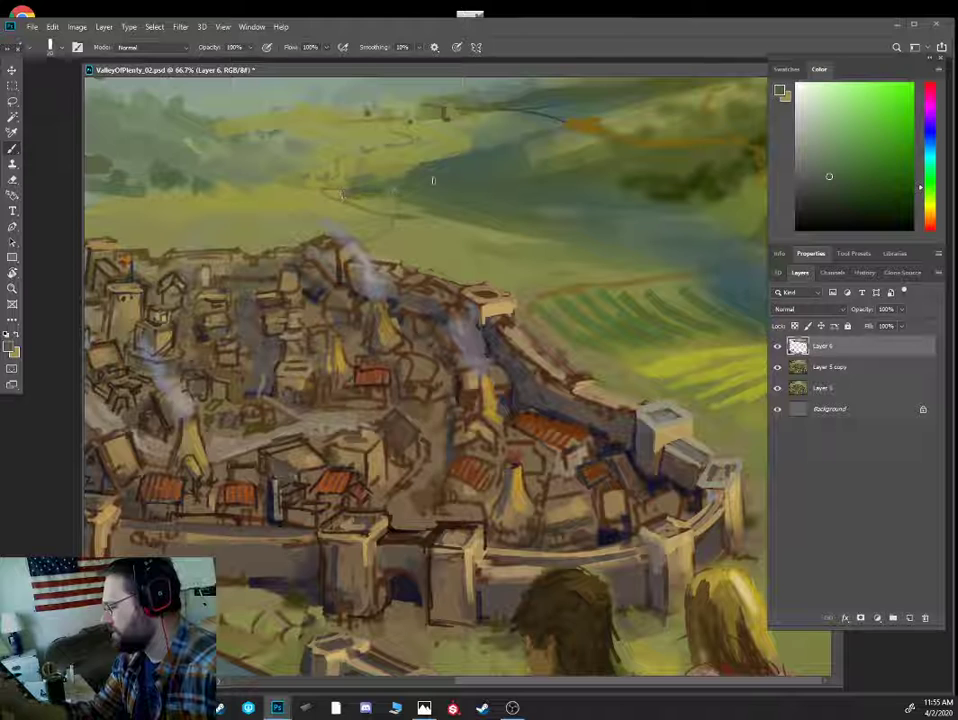
alt+click(400, 170)
alt+click(489, 153)
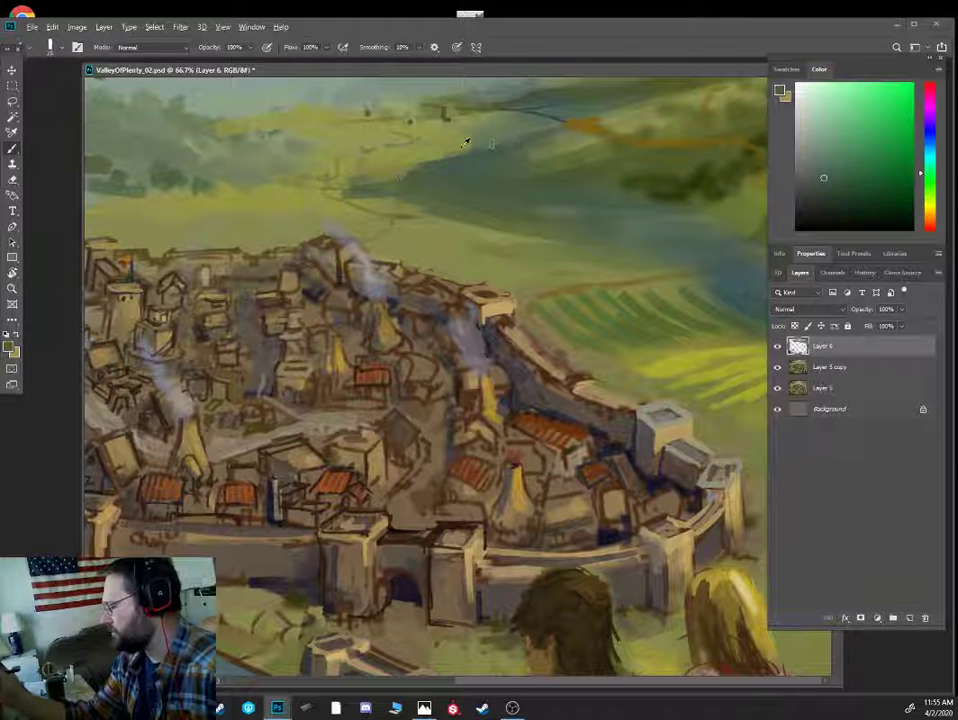
alt+click(488, 135)
alt+click(488, 154)
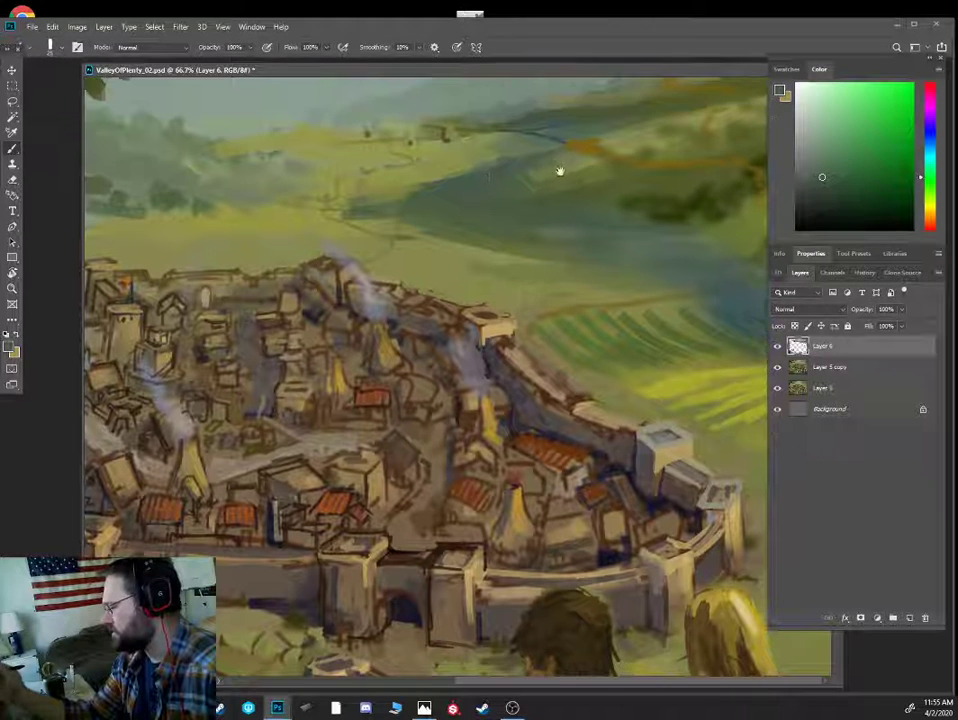
- Darken the distant ridge beyond the valley with sampled dark blue-grey and dark green, adjusting the brush size
scroll(561, 171, up, 1)
alt+click(544, 134)
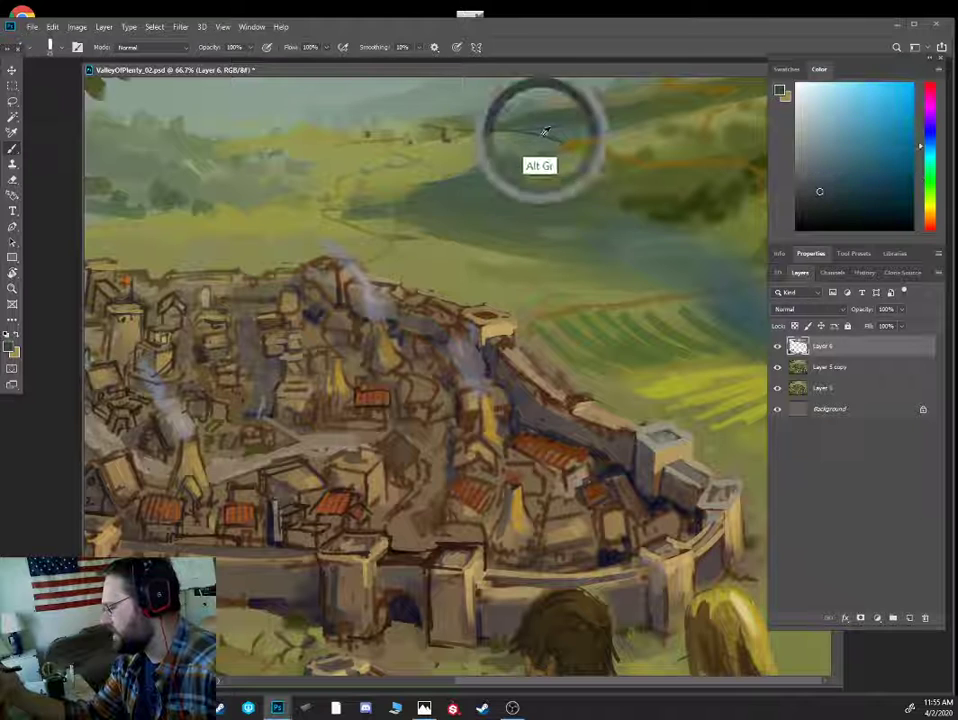
mouse_move(530, 131)
mouse_down()
mouse_move(598, 128)
mouse_move(519, 130)
mouse_move(556, 128)
mouse_move(568, 143)
mouse_move(655, 118)
mouse_up()
key(bracketleft)
key(bracketleft)
mouse_move(522, 131)
mouse_down()
mouse_move(407, 139)
mouse_move(603, 130)
mouse_up()
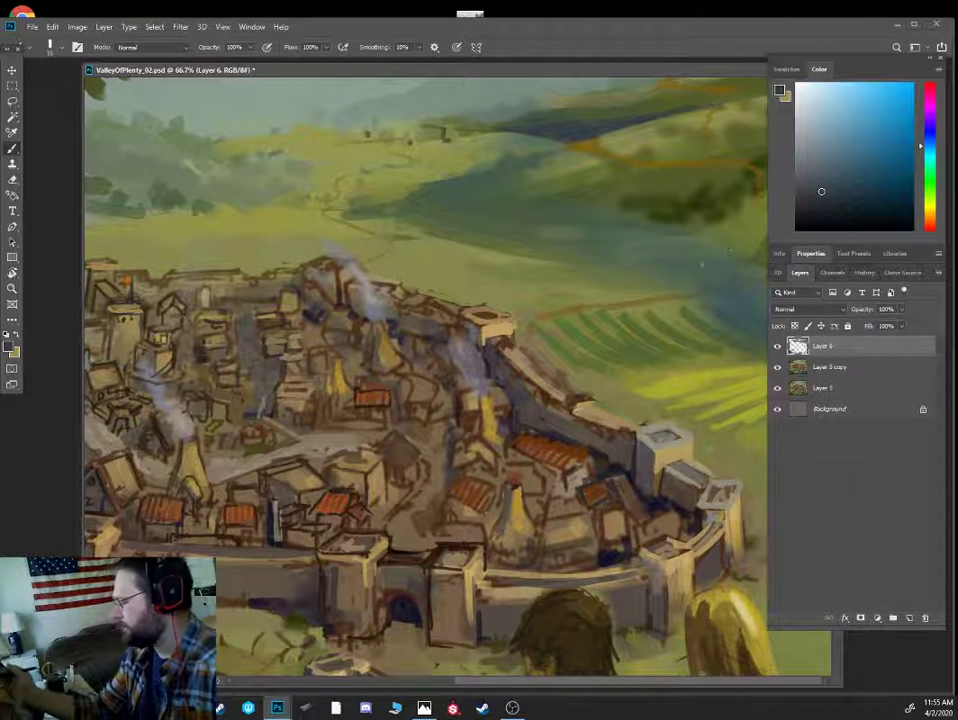
scroll(700, 263, down, 1)
alt+click(648, 150)
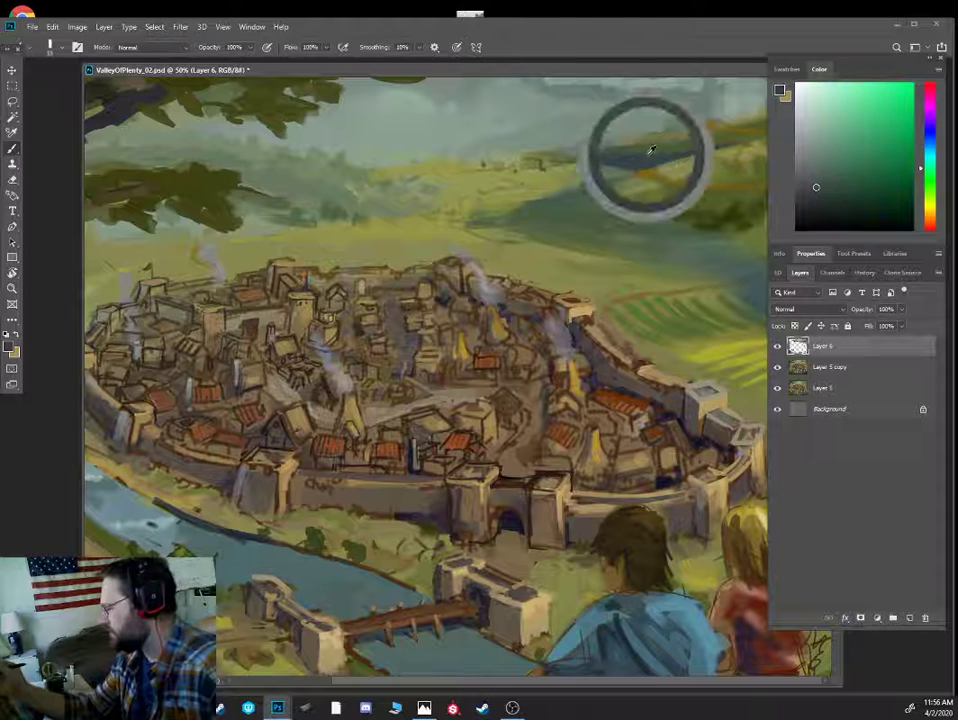
key(])
drag(615, 143, 640, 143)
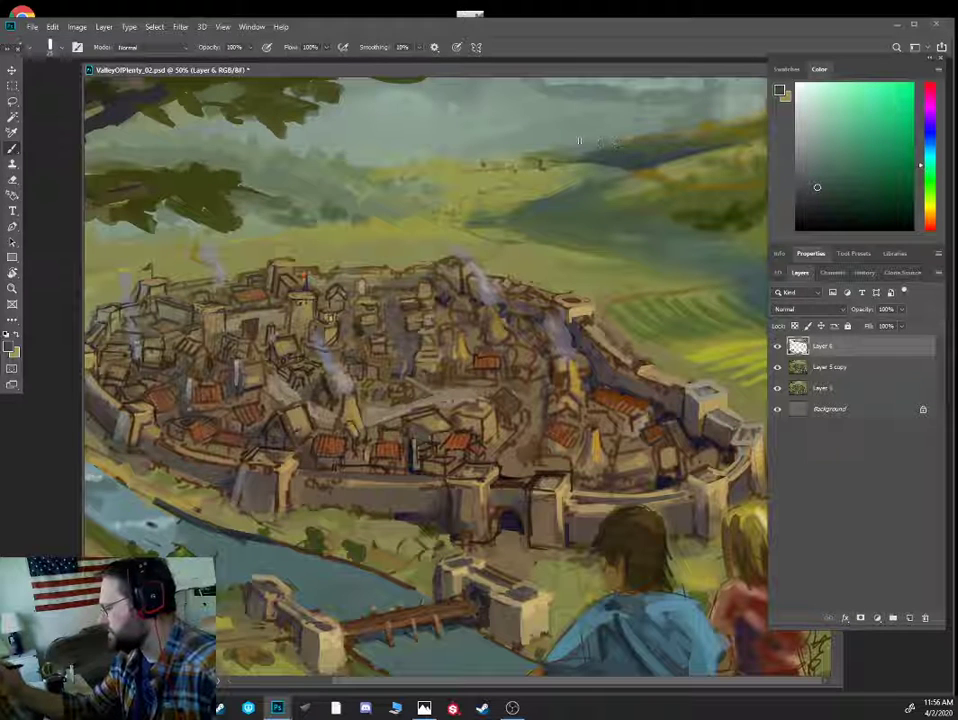
- Repaint the hazy sky and misty hills above the dark ridge with sampled light grey-greens
alt+click(535, 130)
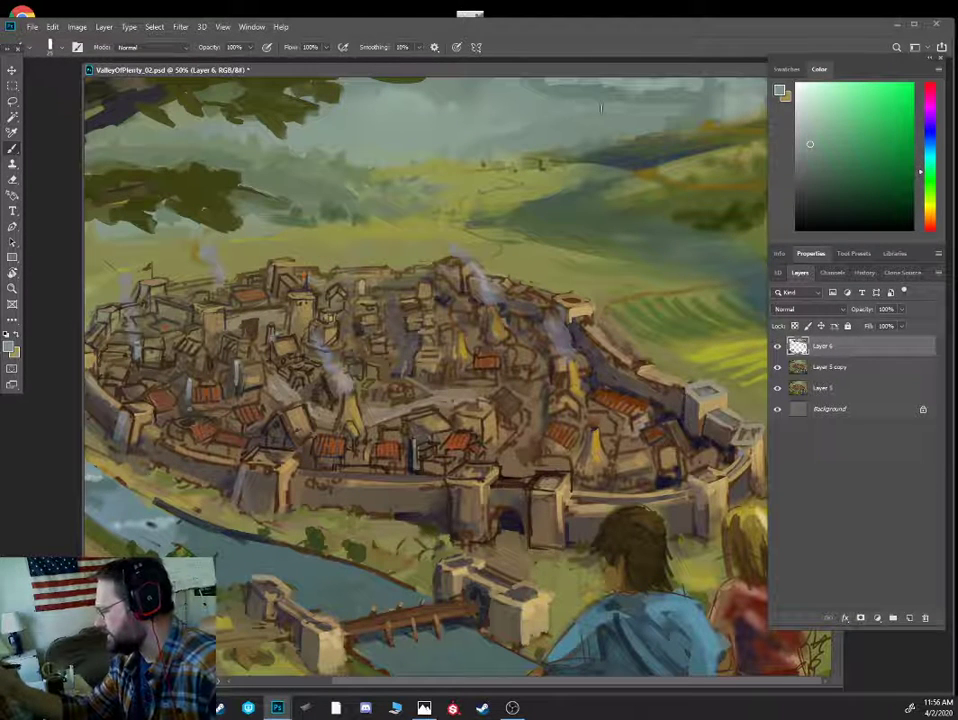
drag(664, 111, 590, 102)
drag(524, 98, 641, 99)
alt+click(513, 122)
mouse_move(505, 140)
mouse_down()
mouse_move(538, 134)
mouse_move(570, 106)
mouse_move(623, 115)
mouse_up()
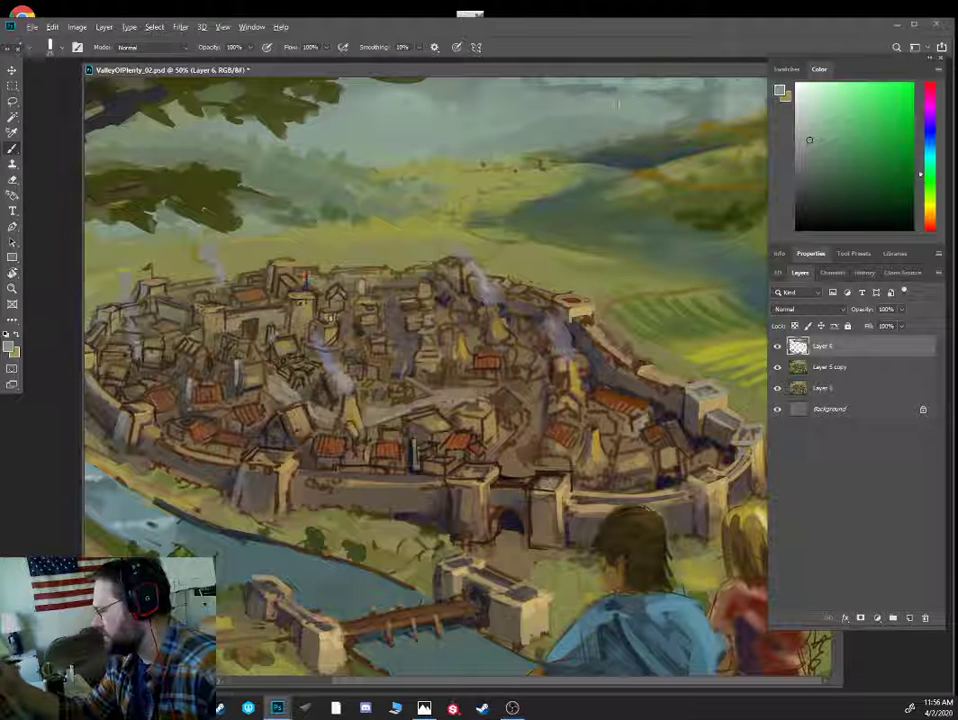
alt+click(600, 113)
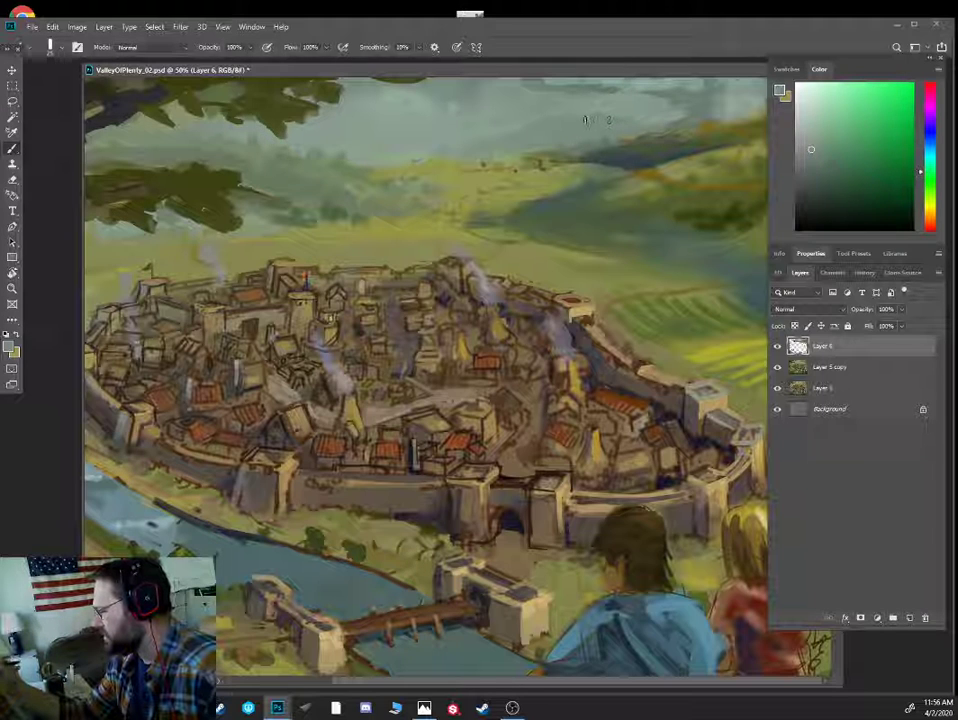
- Detail the distant tree line on the western hills behind the branches with sampled muted grey-greens
alt+click(323, 148)
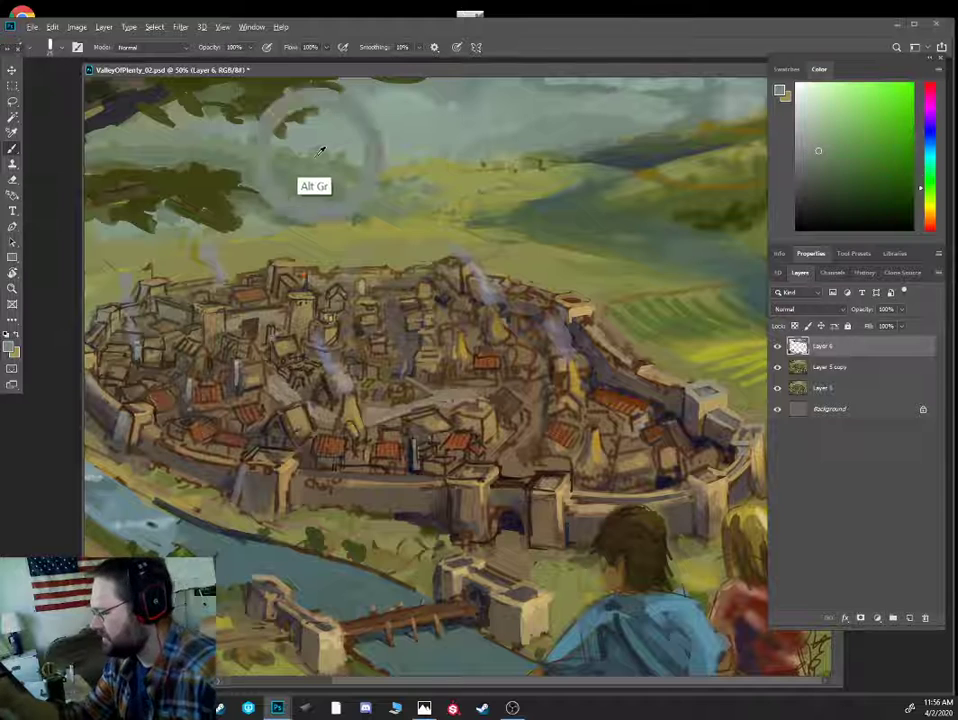
alt+click(331, 138)
alt+click(335, 160)
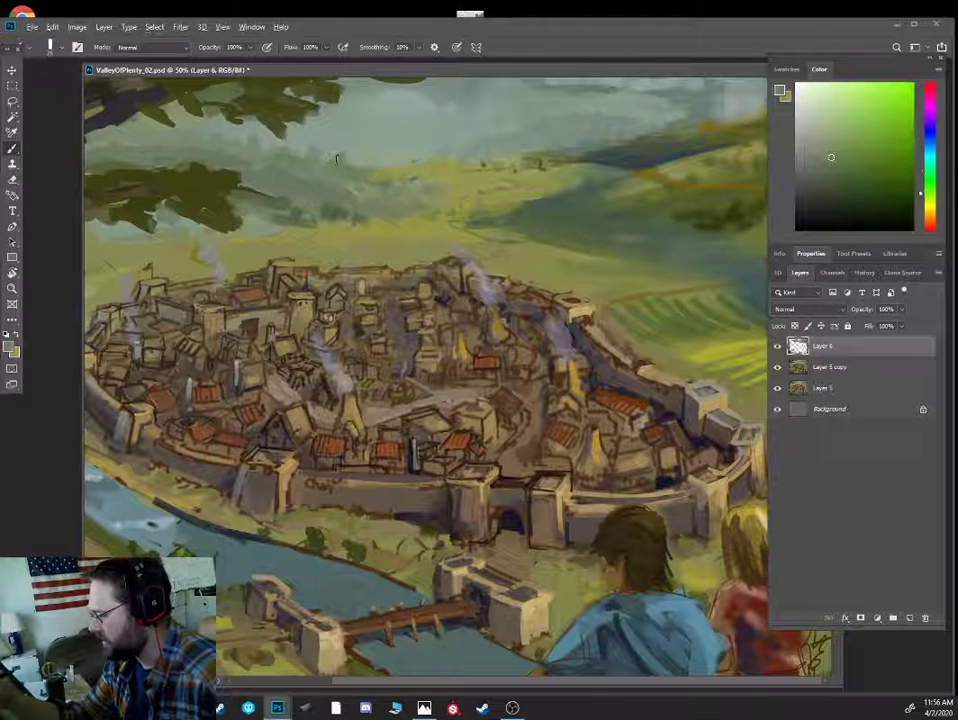
alt+click(252, 146)
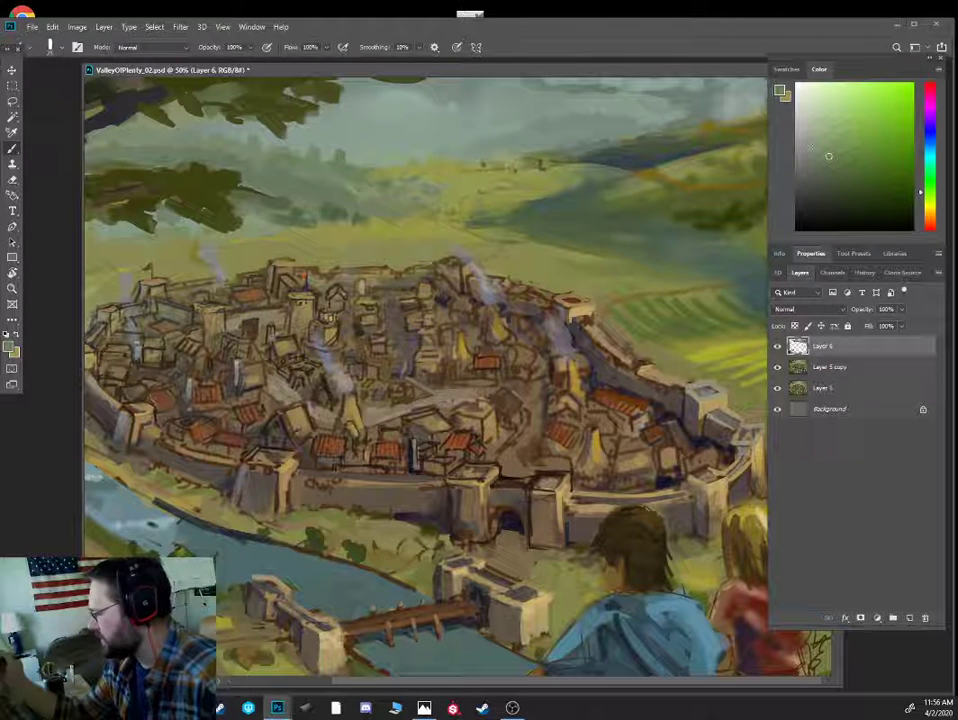
alt+click(255, 146)
alt+click(257, 143)
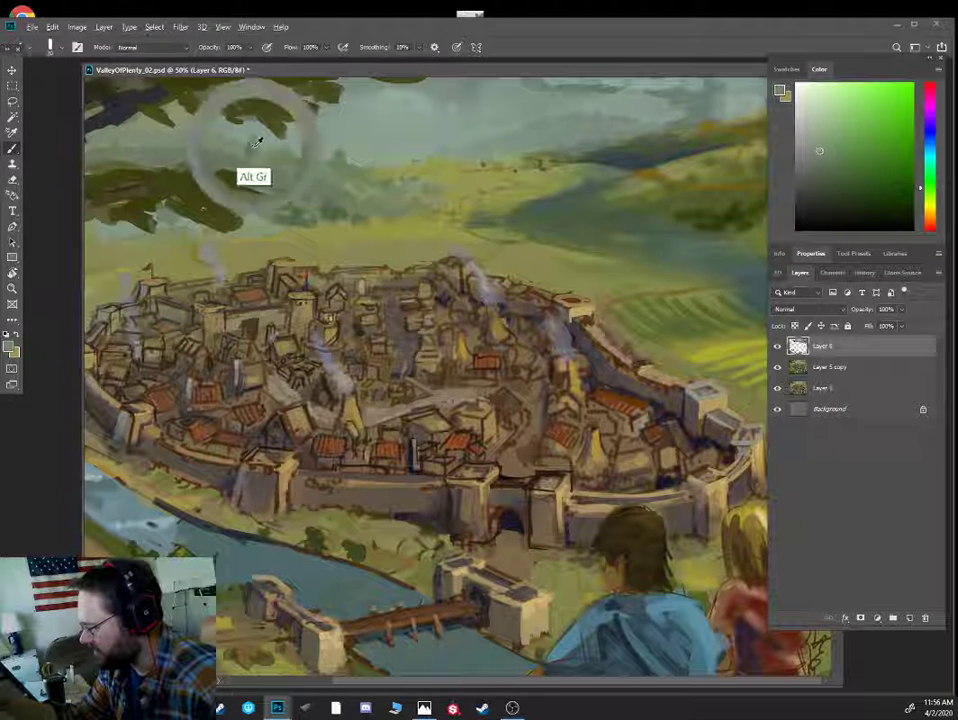
alt+click(254, 147)
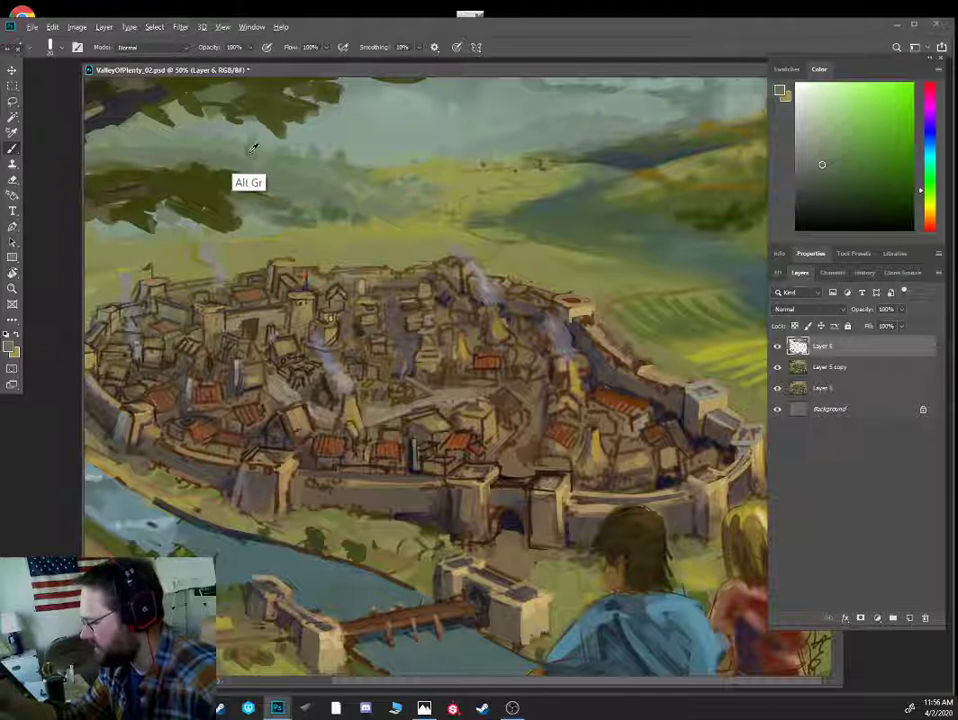
alt+click(244, 150)
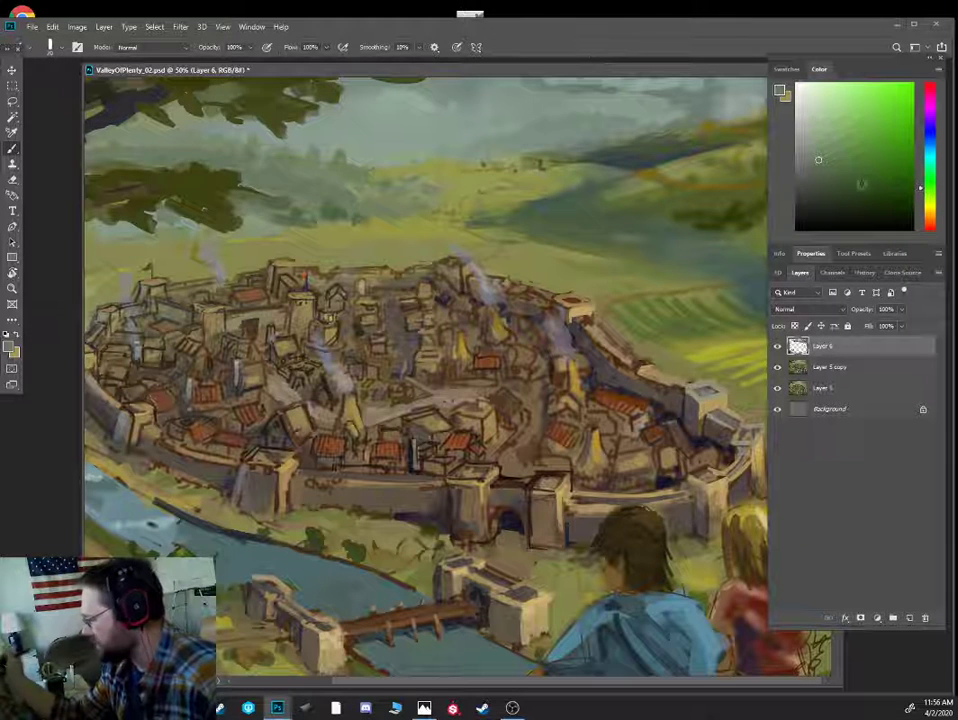
click(855, 186)
alt+click(221, 146)
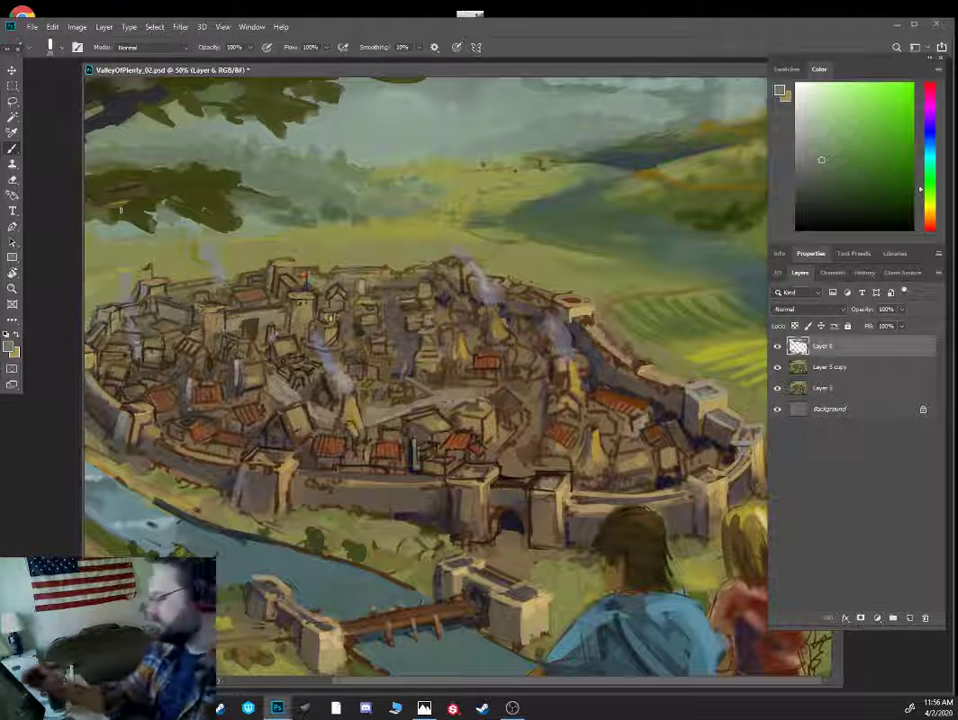
- Blend the shaded hillside below the eastern hill with sampled dark and olive greens
alt+click(582, 226)
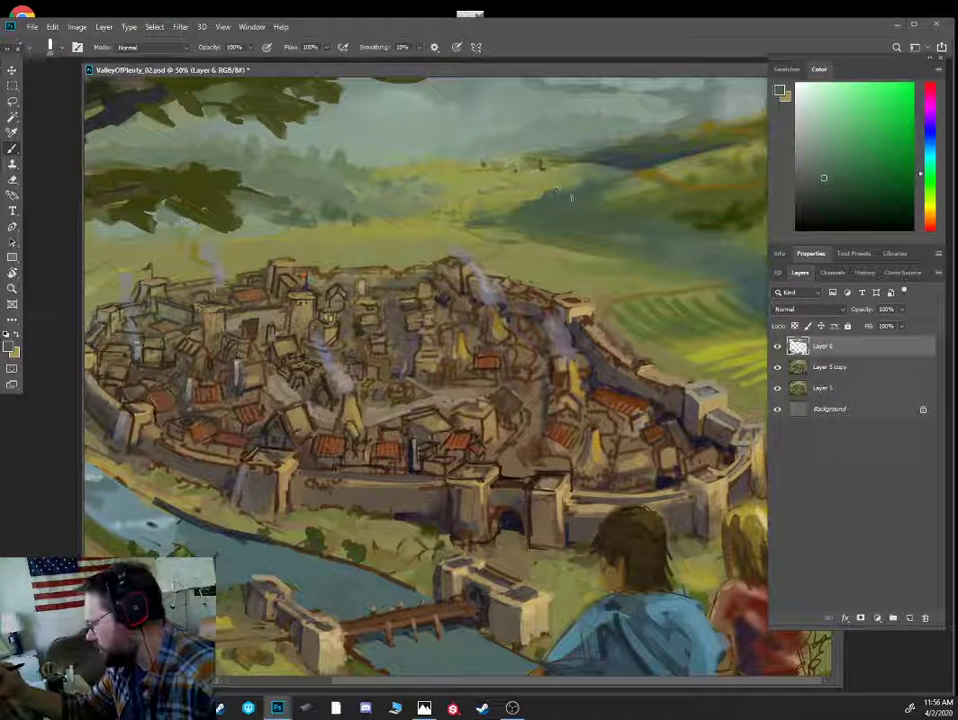
alt+click(614, 191)
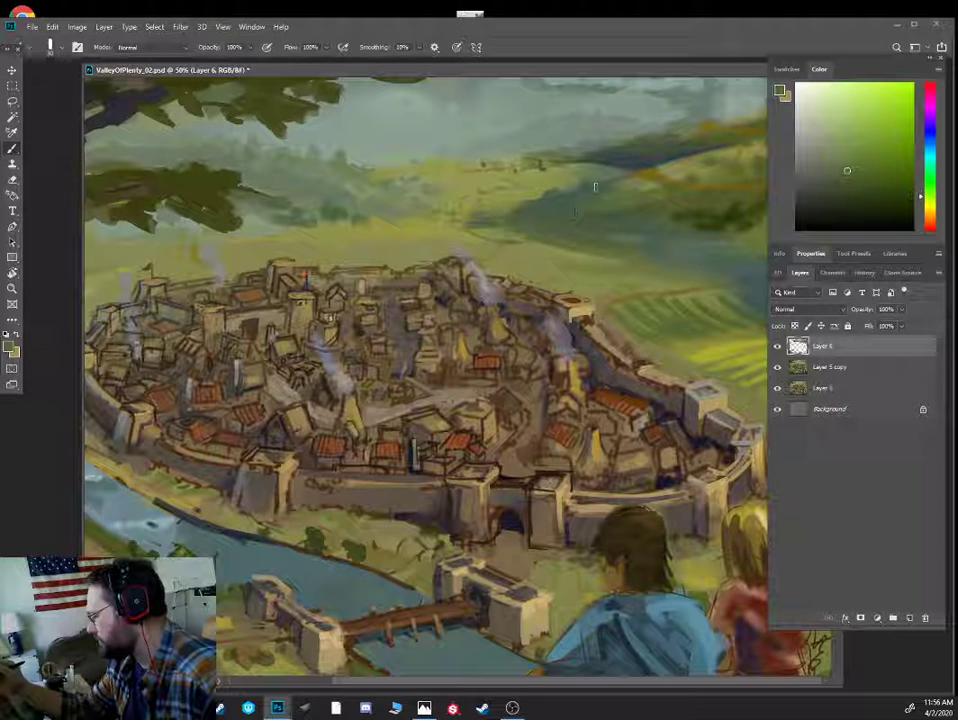
alt+click(666, 212)
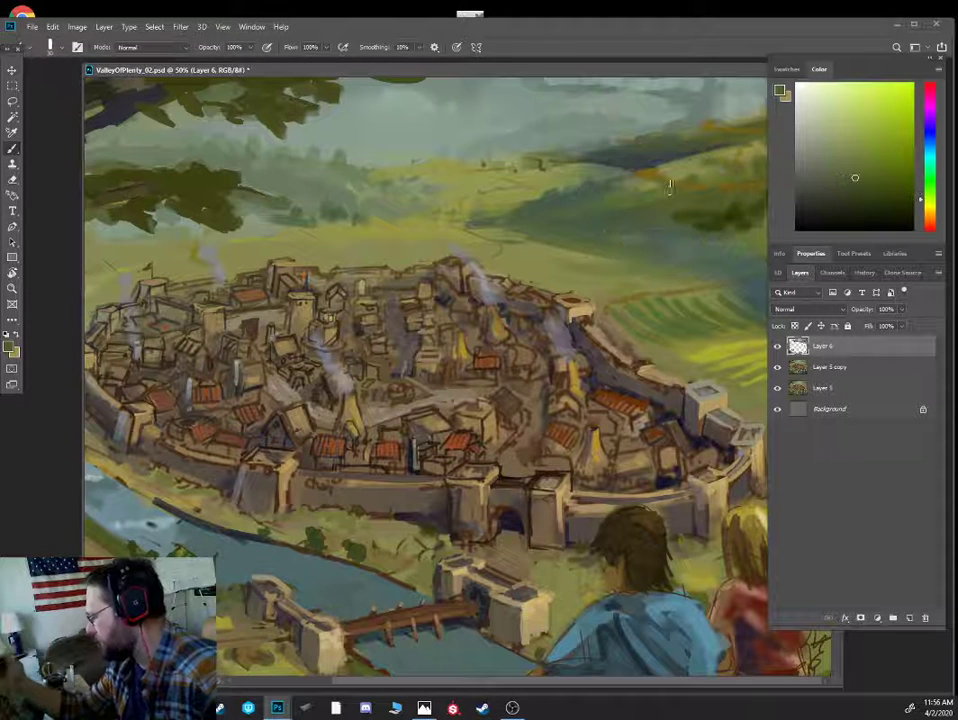
alt+click(652, 184)
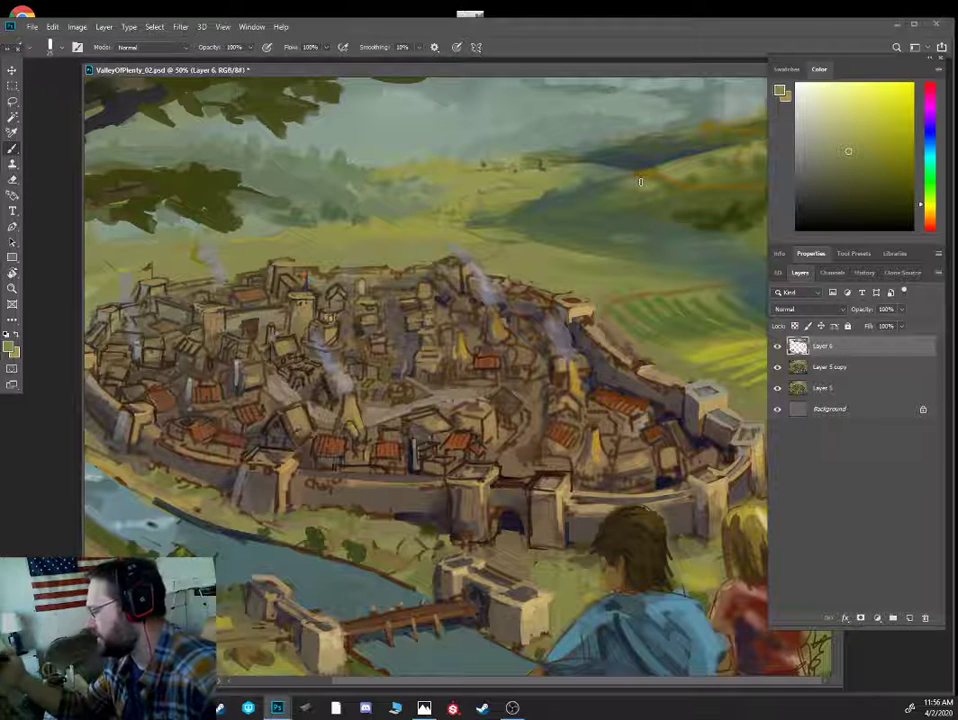
- Refine the sunlit crest of the eastern hill with sampled yellow-greens and a smaller brush
alt+click(662, 166)
key(bracketleft)
key(bracketleft)
alt+click(674, 164)
key(bracketleft)
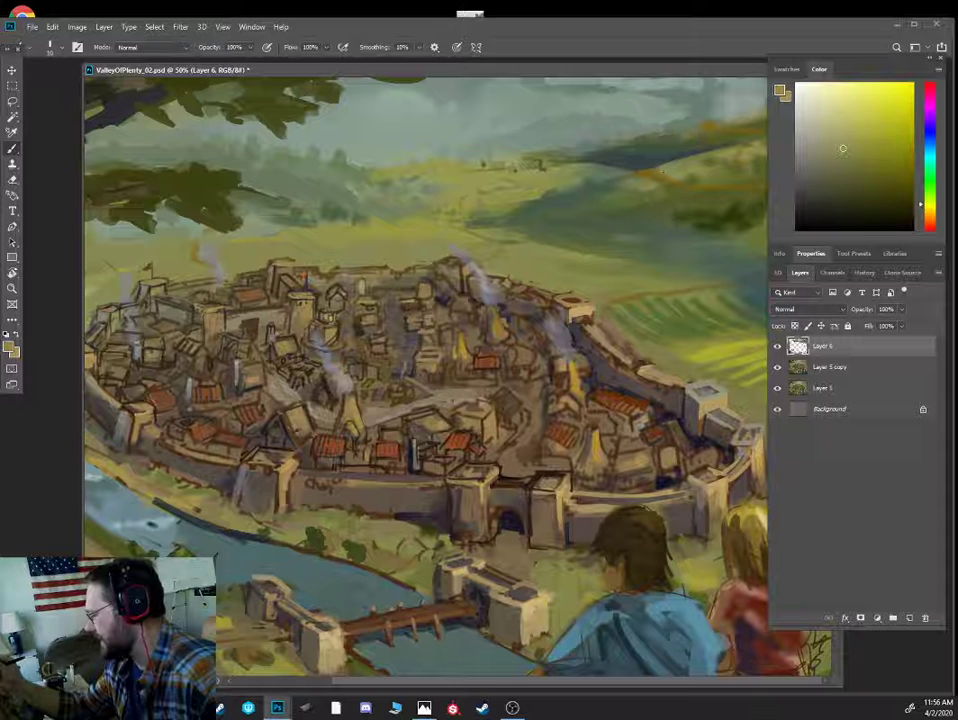
alt+click(657, 167)
alt+click(666, 162)
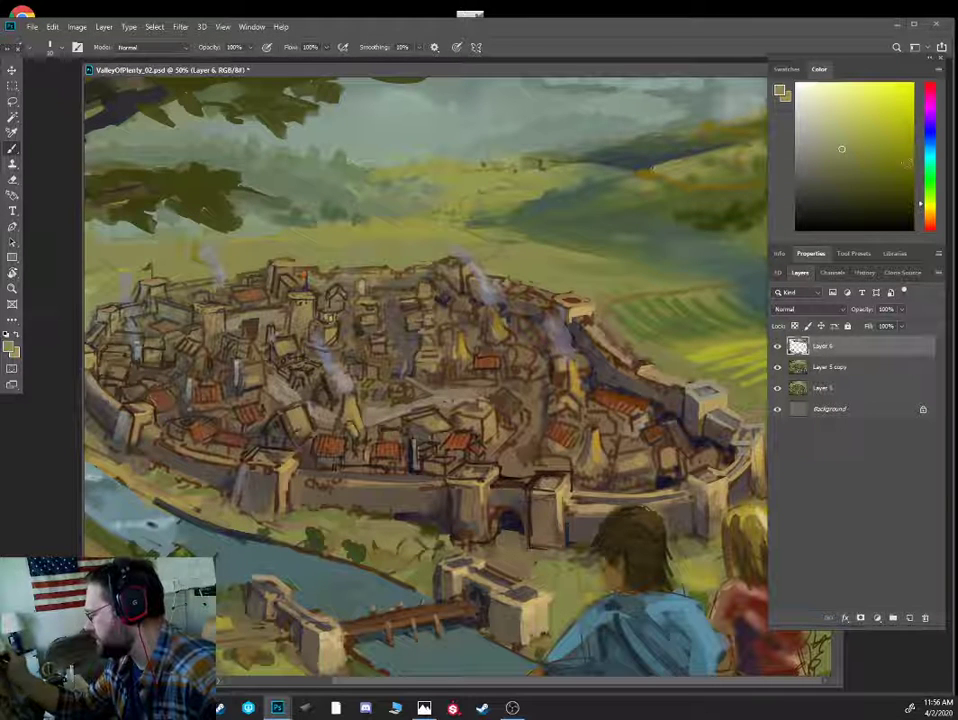
- Rework the orange trail along the eastern hill with a warmer olive and sampled pale yellow, ochre and dark olive tones
click(927, 206)
click(869, 162)
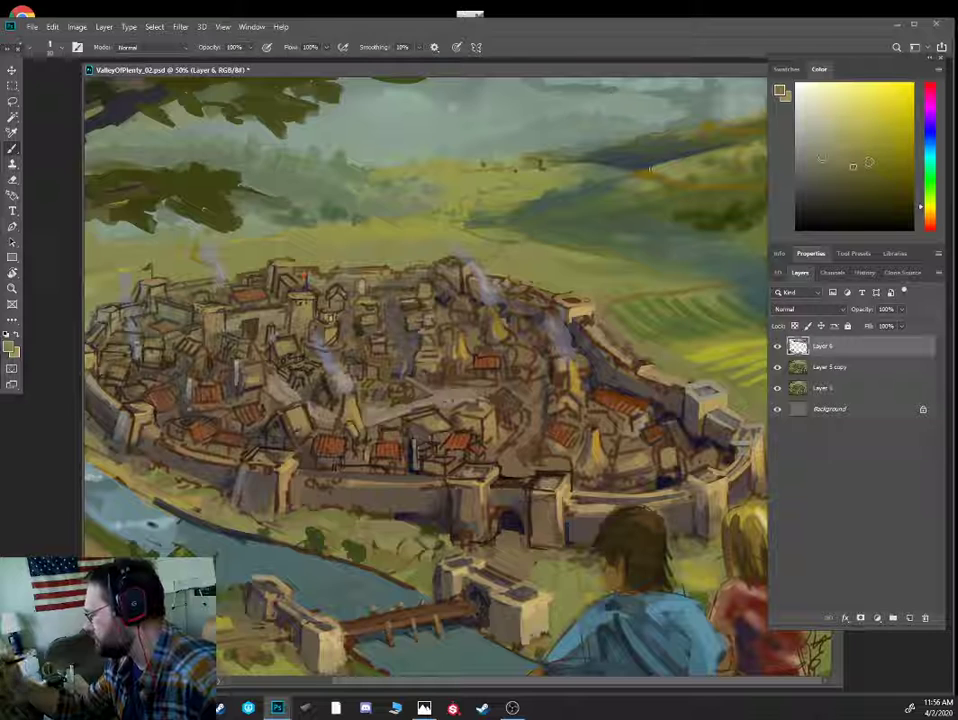
alt+click(686, 161)
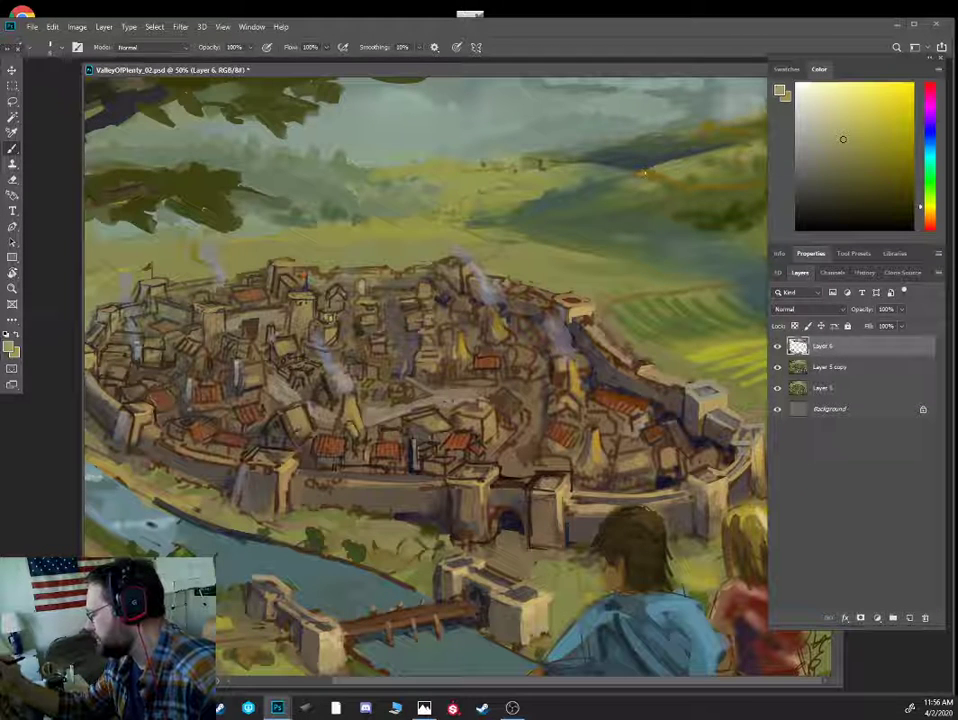
alt+click(643, 174)
alt+click(652, 175)
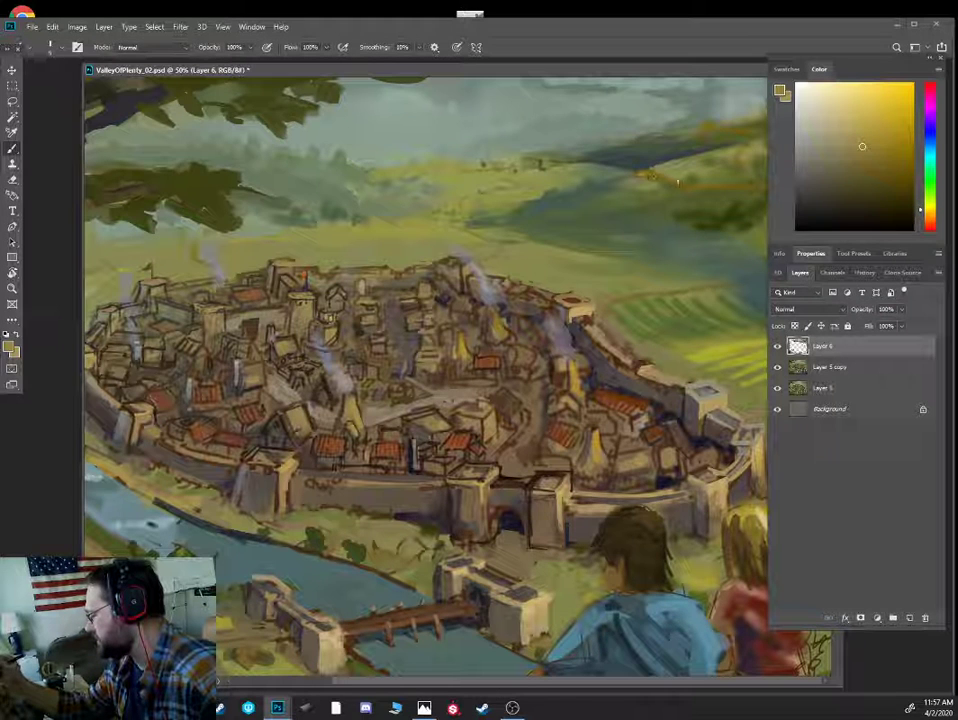
alt+click(676, 181)
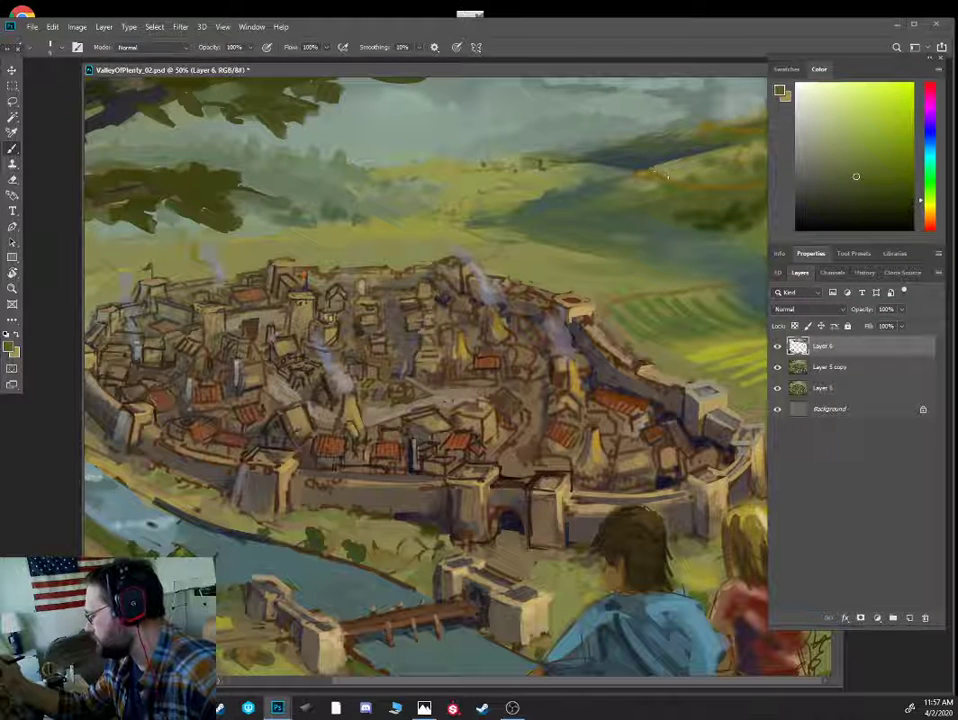
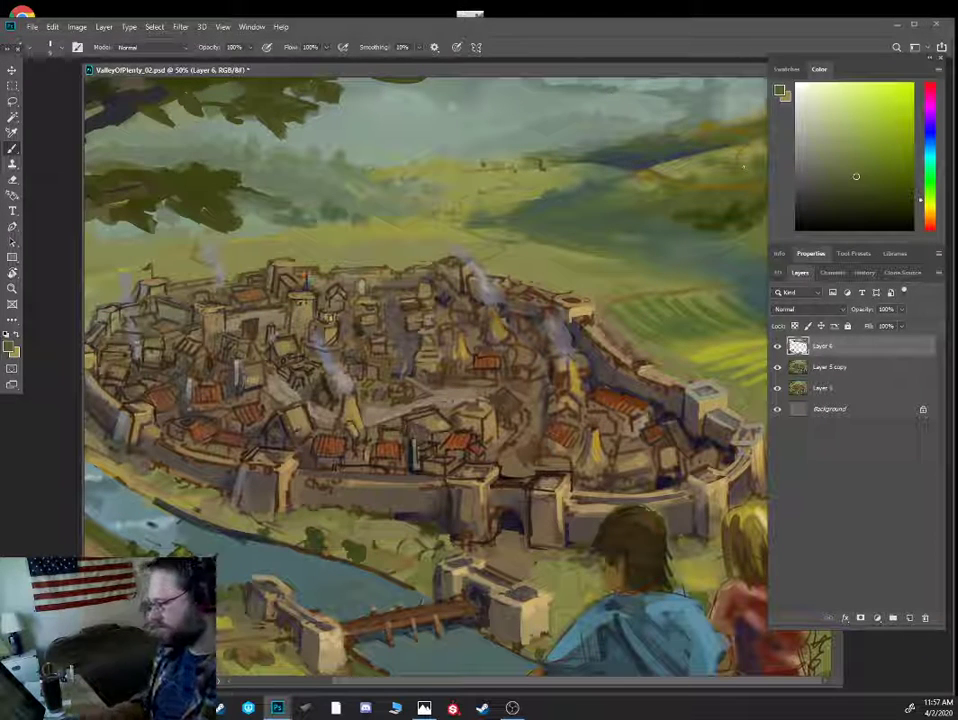
- Touch up the shadowed valley slope and the green crop field beyond the eastern wall with sampled greens
alt+click(601, 227)
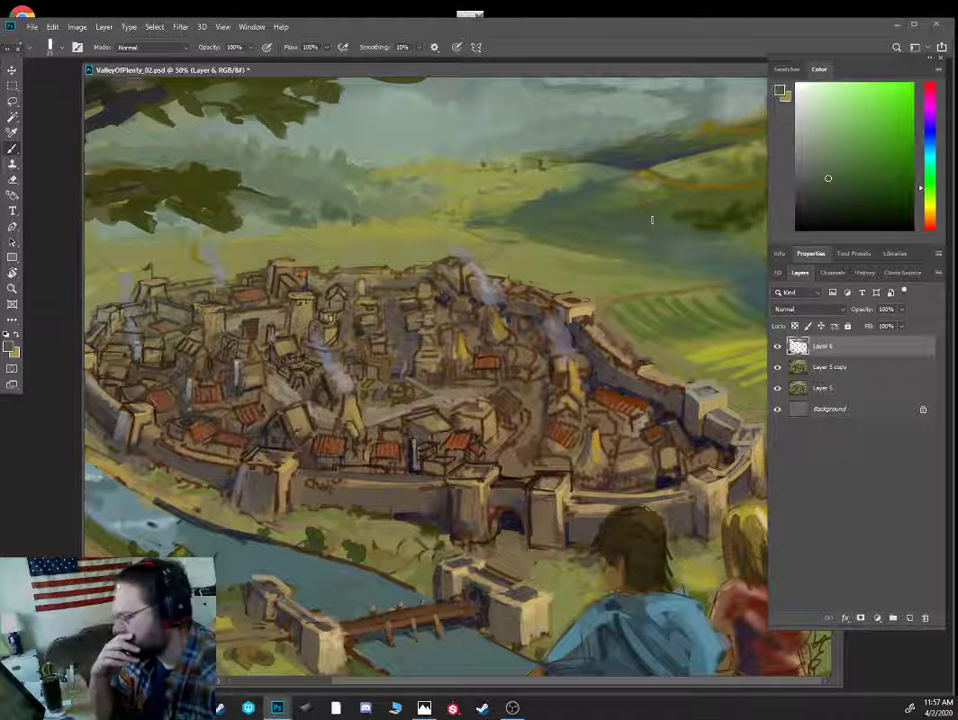
alt+click(665, 331)
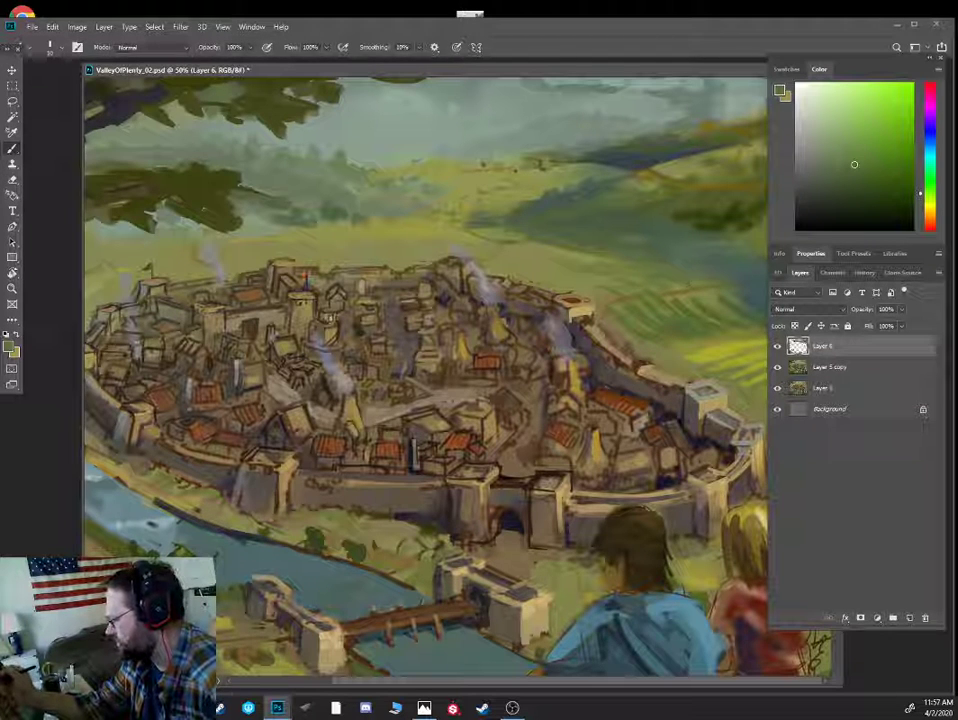
- Blend the shaded valley slope with sampled olive greens and dab a small dark green tree onto its upper edge
alt+click(737, 289)
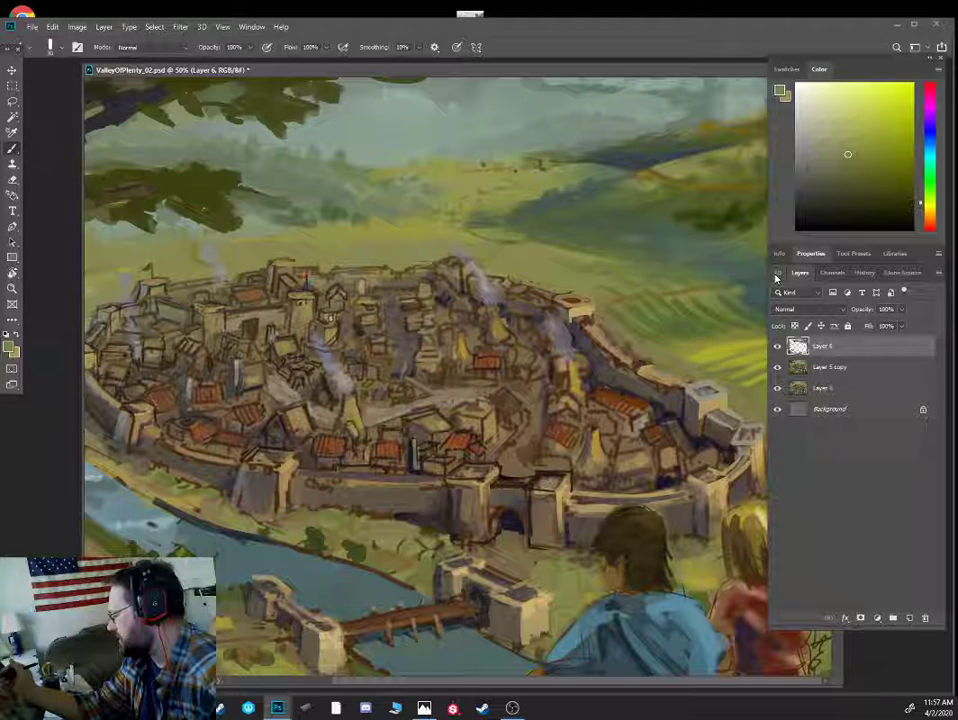
alt+click(708, 288)
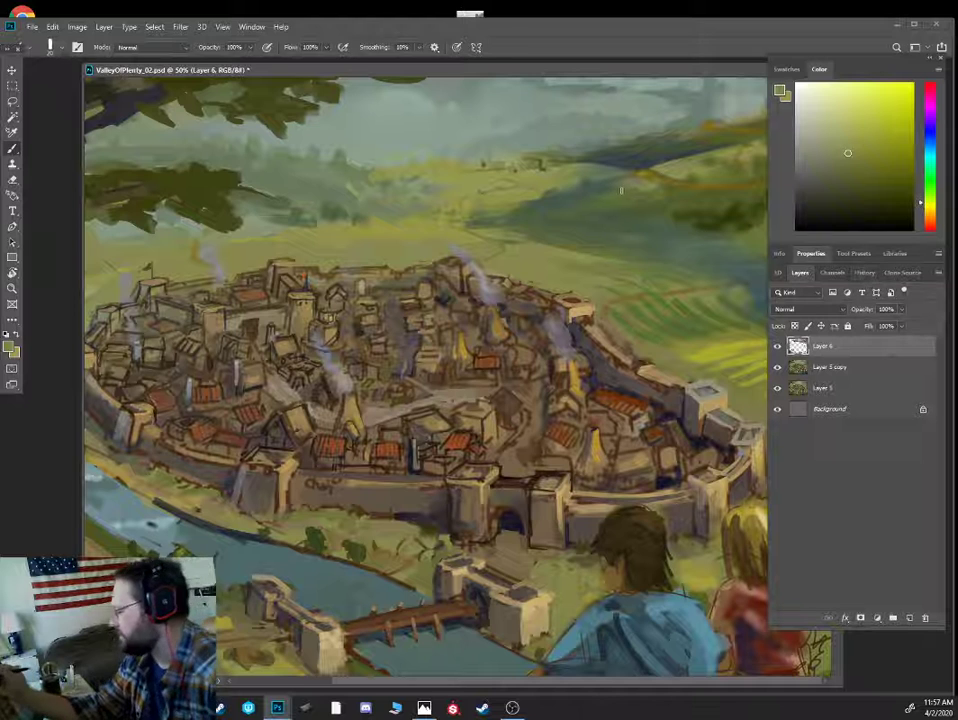
alt+click(642, 111)
alt+click(440, 145)
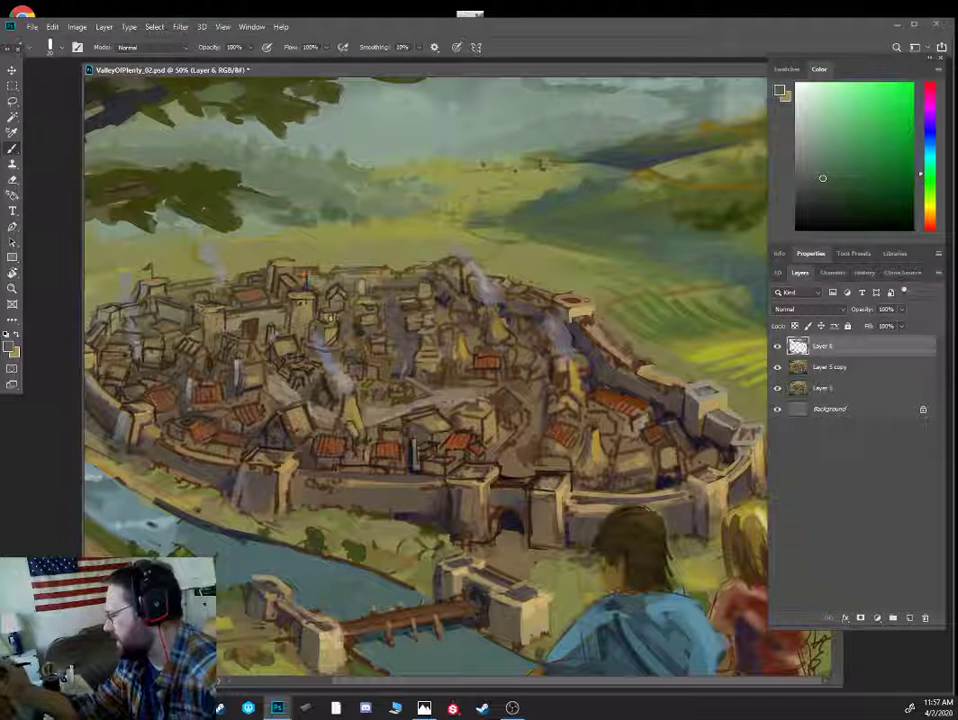
alt+click(621, 143)
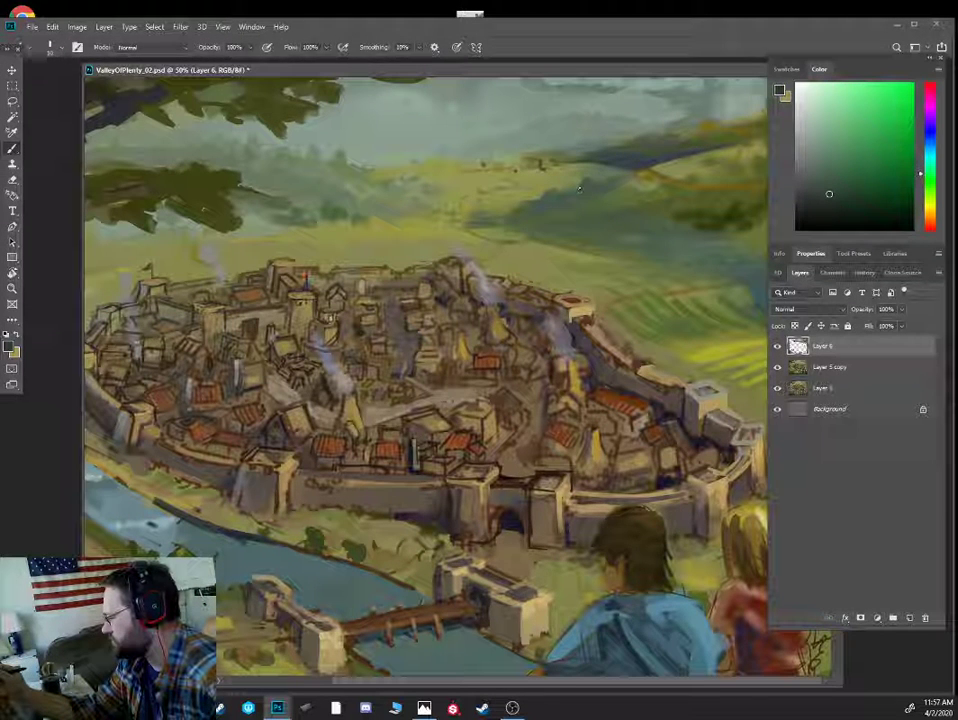
alt+click(436, 164)
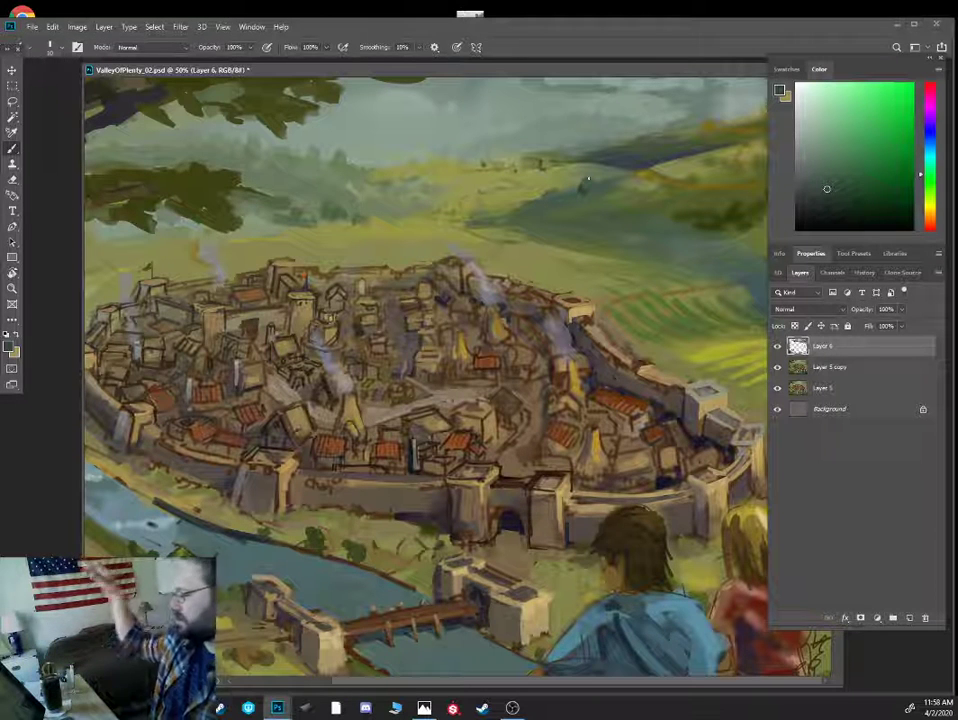
- Refine the crest of the distant central hill with small tree marks, using a smaller brush and sampled gray-green, olive and yellow-green
alt+click(465, 150)
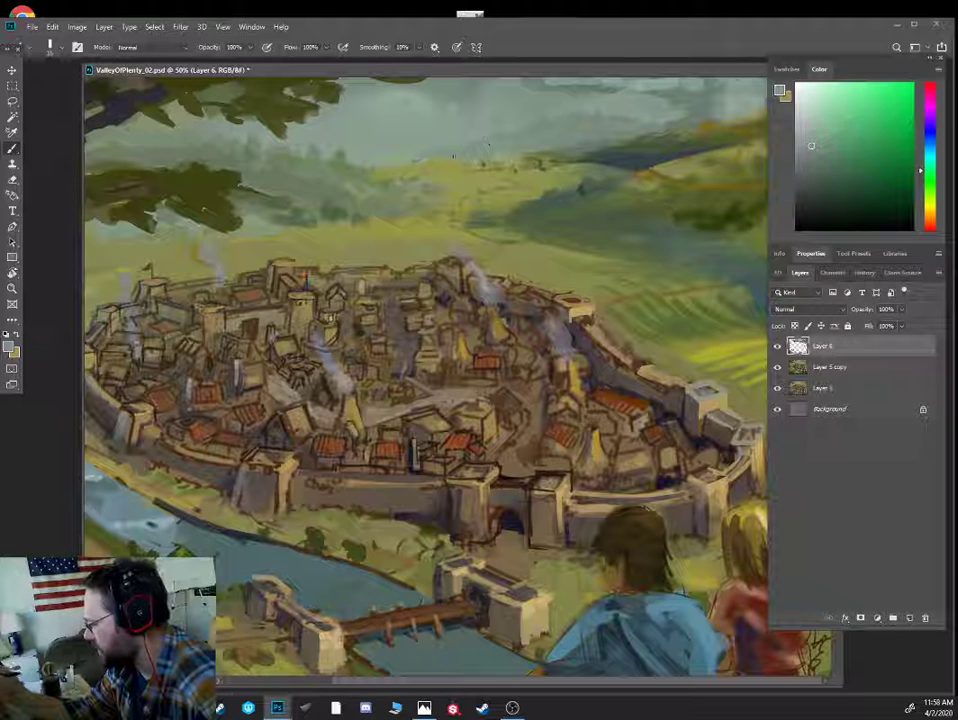
alt+click(453, 161)
alt+click(456, 160)
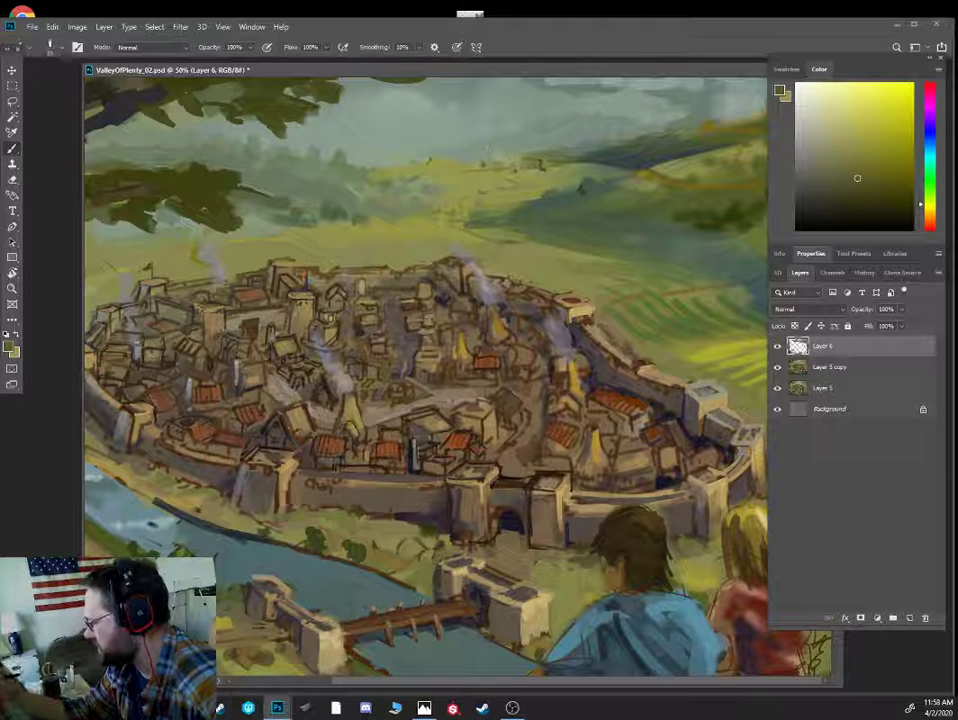
key(bracketleft)
key(bracketleft)
key(bracketleft)
key(bracketleft)
key(bracketleft)
drag(428, 163, 408, 162)
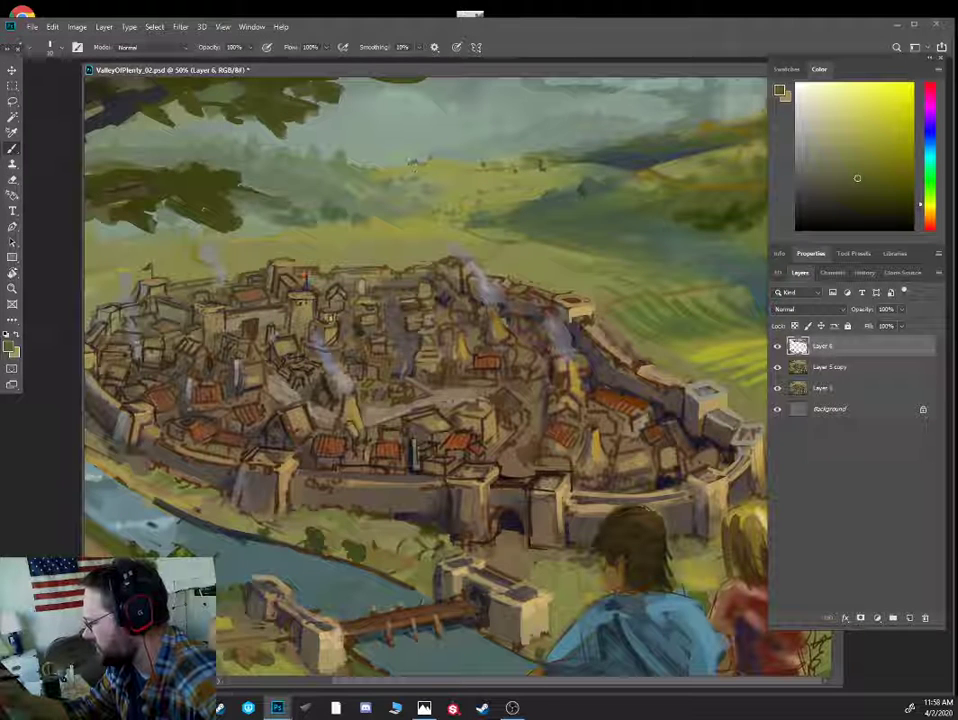
alt+click(422, 162)
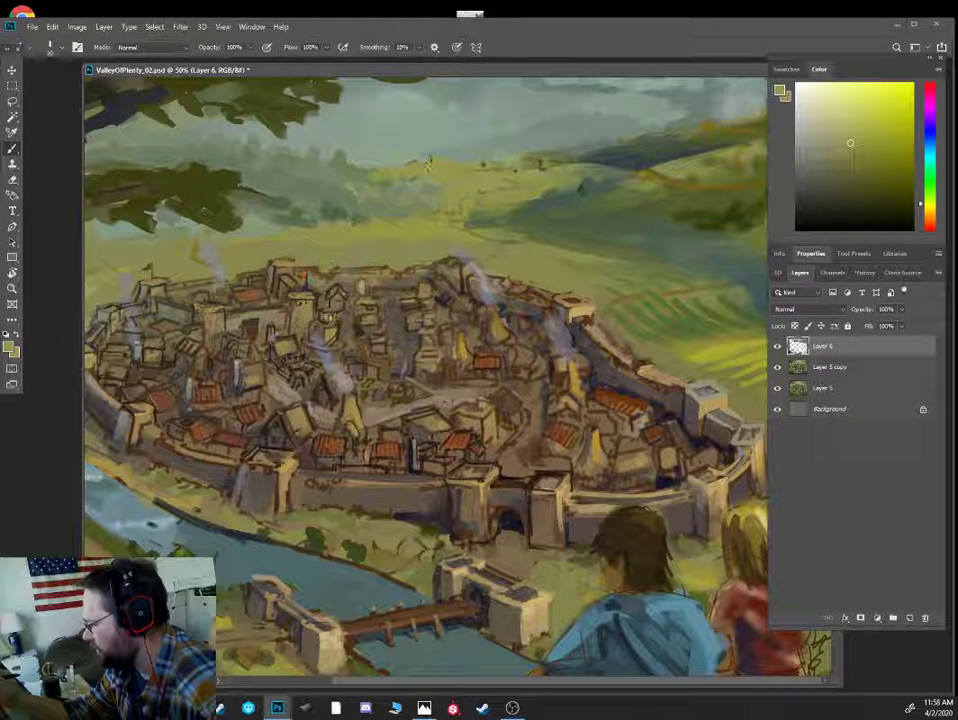
alt+click(427, 158)
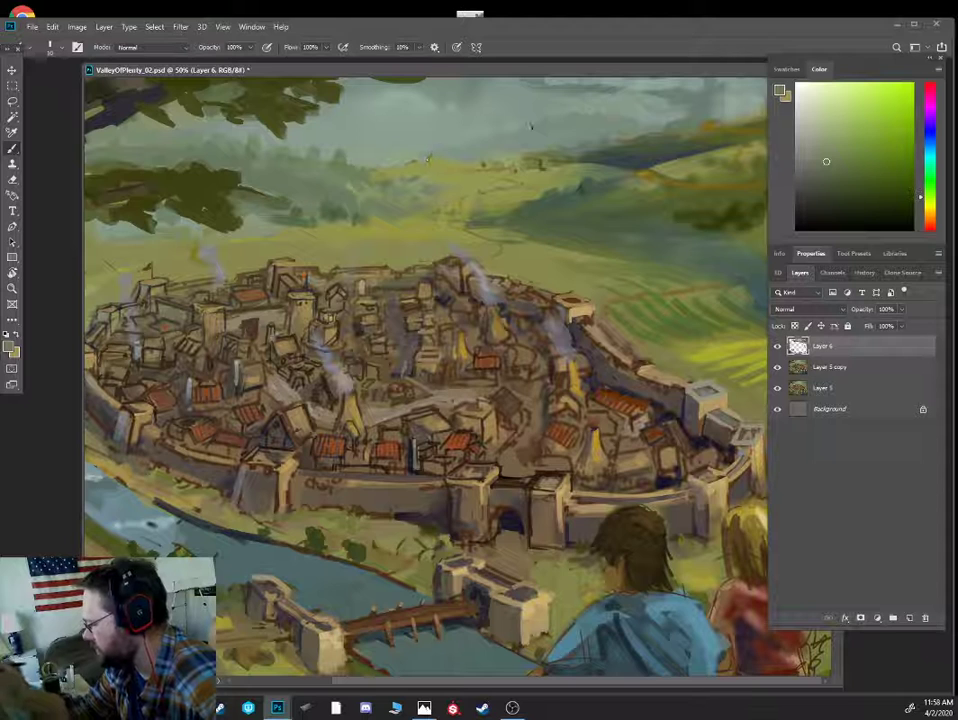
- Touch up the town's rear wall and the field edge behind it with sampled dark brown and tan tones
alt+click(495, 234)
alt+click(434, 268)
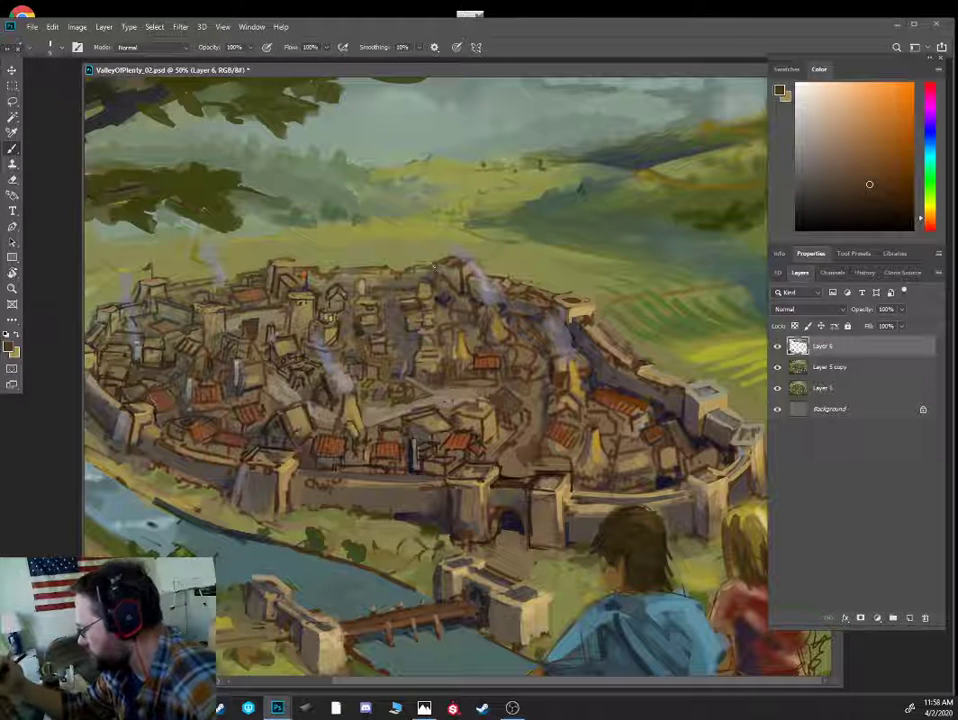
alt+click(424, 221)
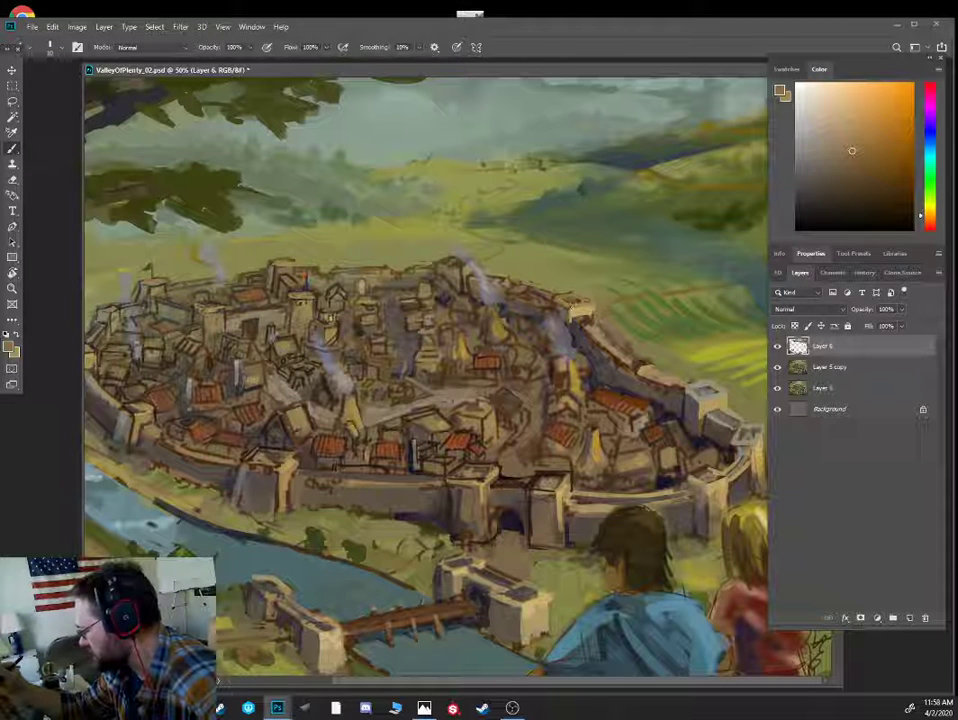
alt+click(414, 232)
alt+click(430, 255)
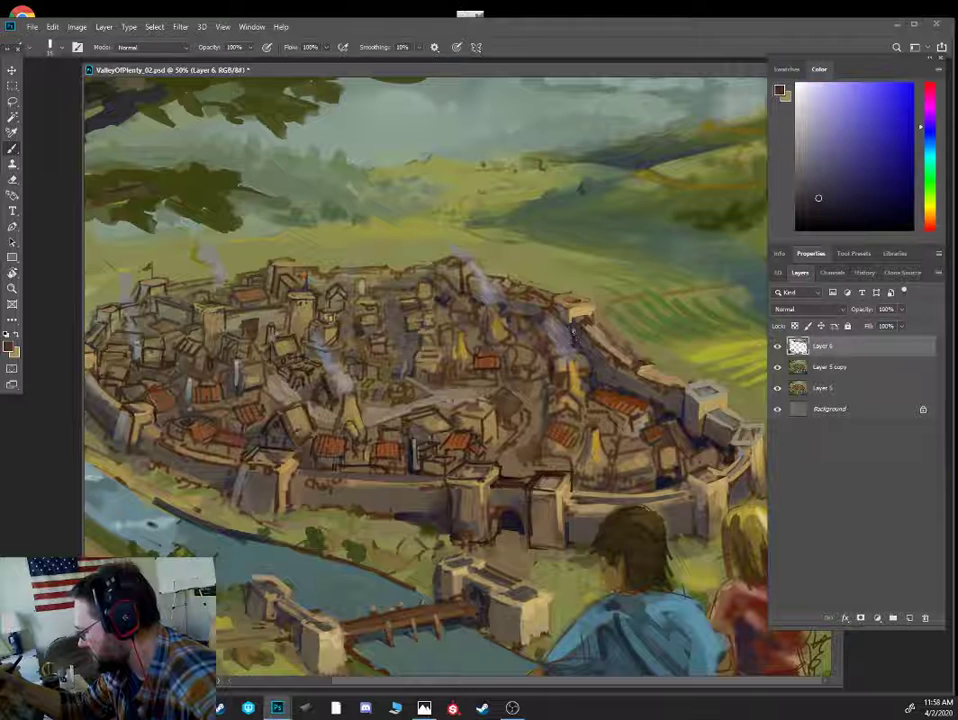
- Repaint the top of the eastern wall between its two towers with sampled brown, sand and light gray tones
alt+click(701, 420)
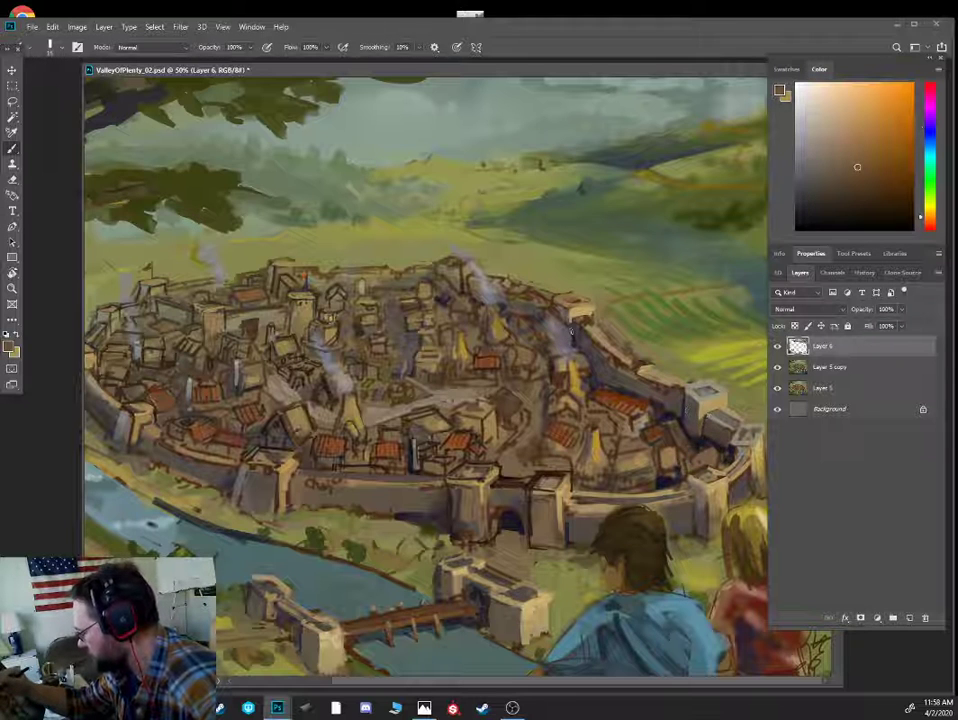
alt+click(570, 328)
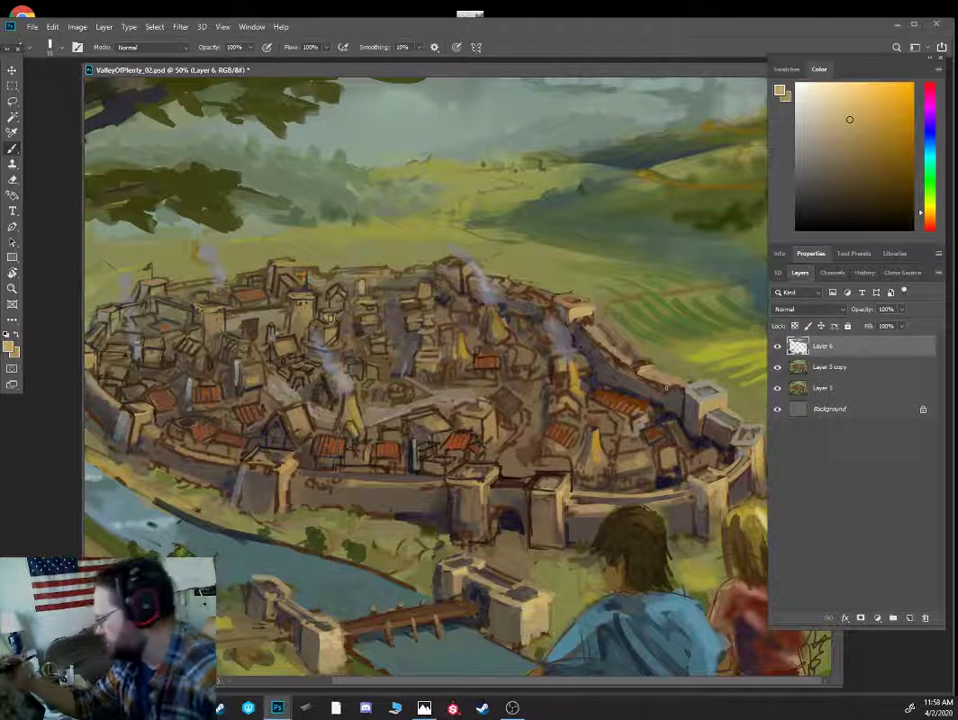
alt+click(655, 406)
alt+click(701, 391)
key(])
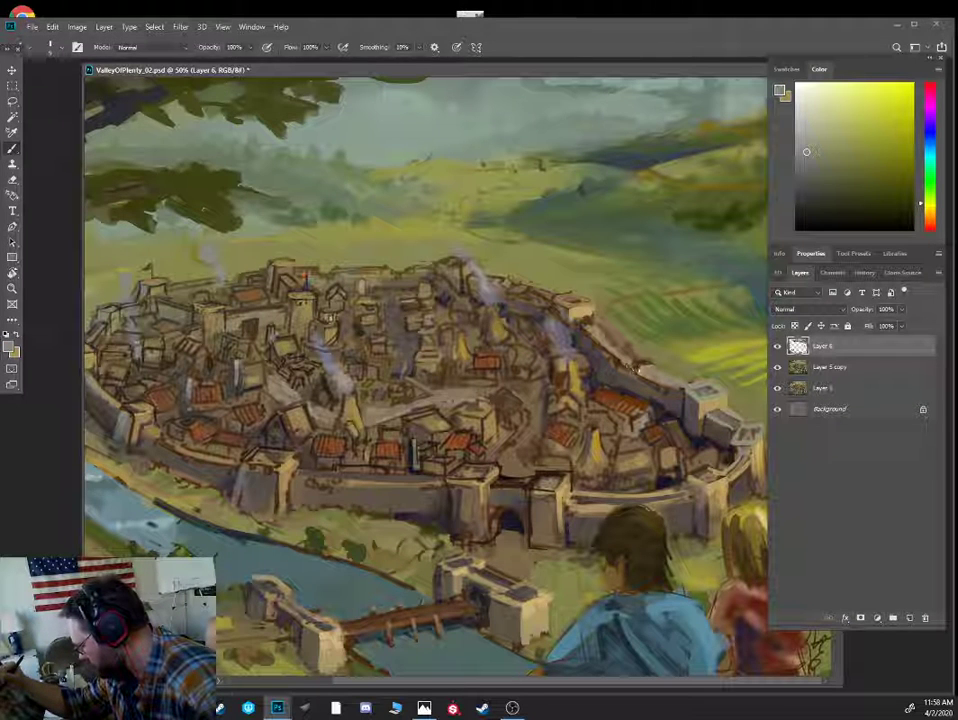
alt+click(659, 350)
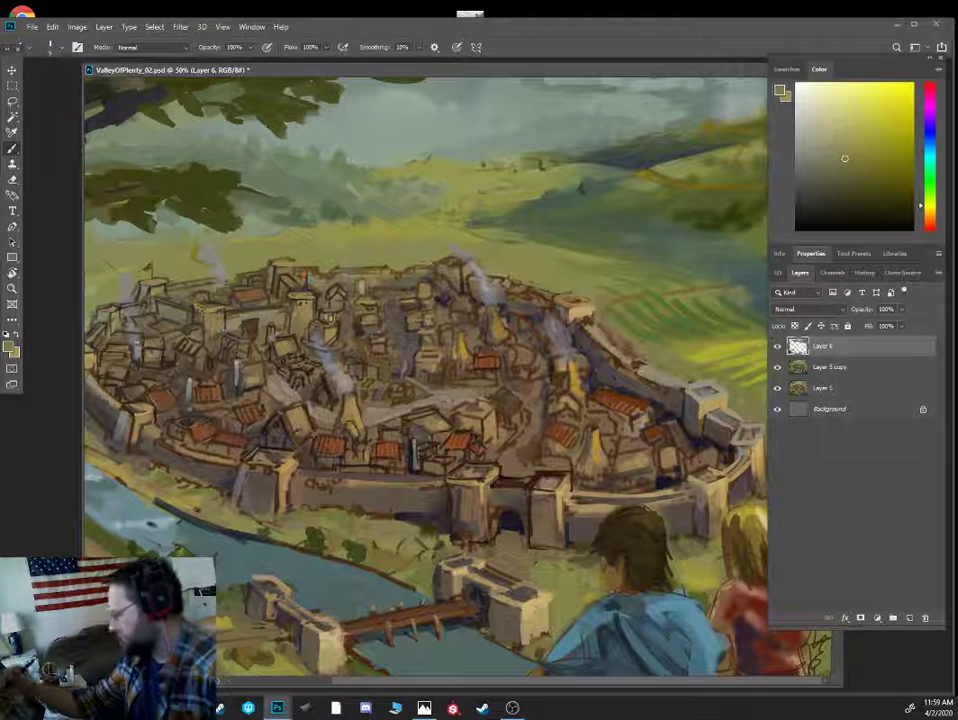
- Shade the inner face of the eastern wall with a larger brush and sampled dark gray-browns and near-black blue
alt+click(612, 364)
key(bracketright)
key(bracketright)
alt+click(607, 362)
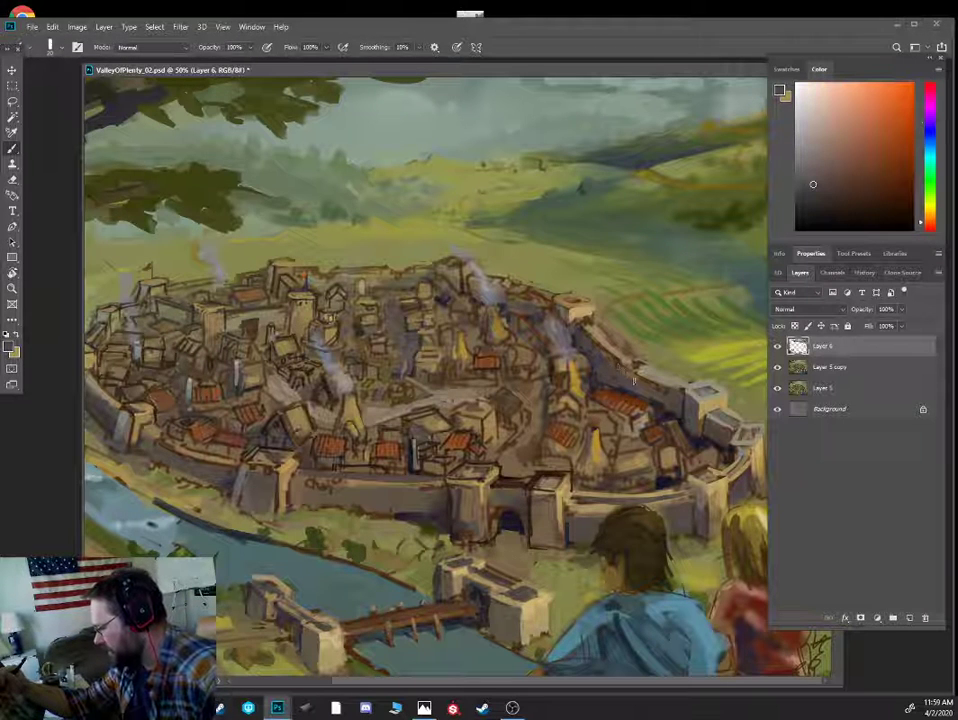
alt+click(622, 384)
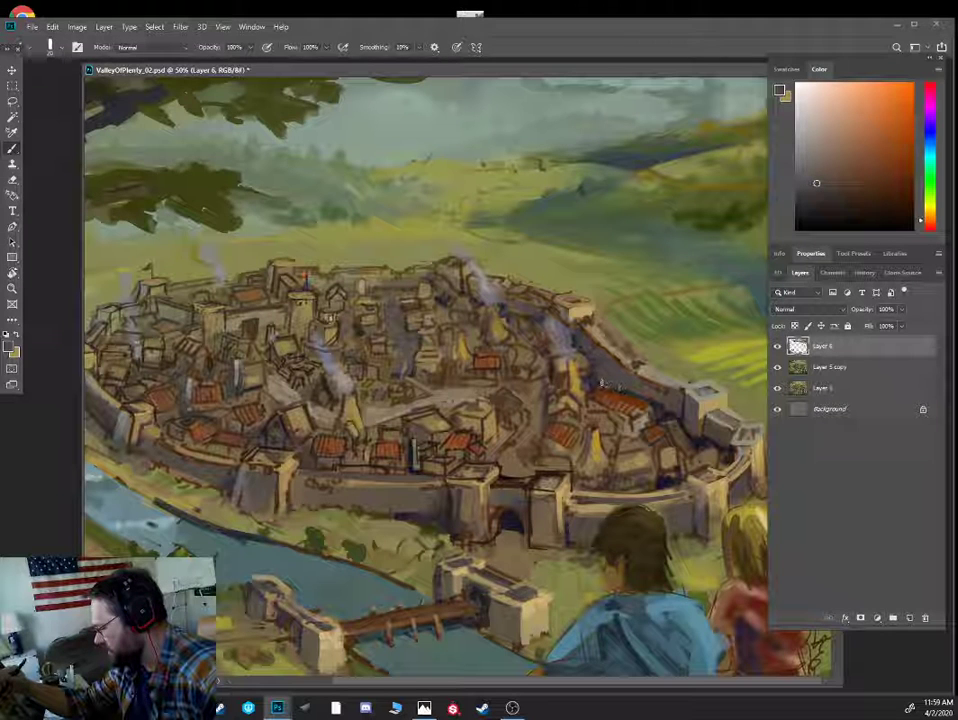
alt+click(583, 380)
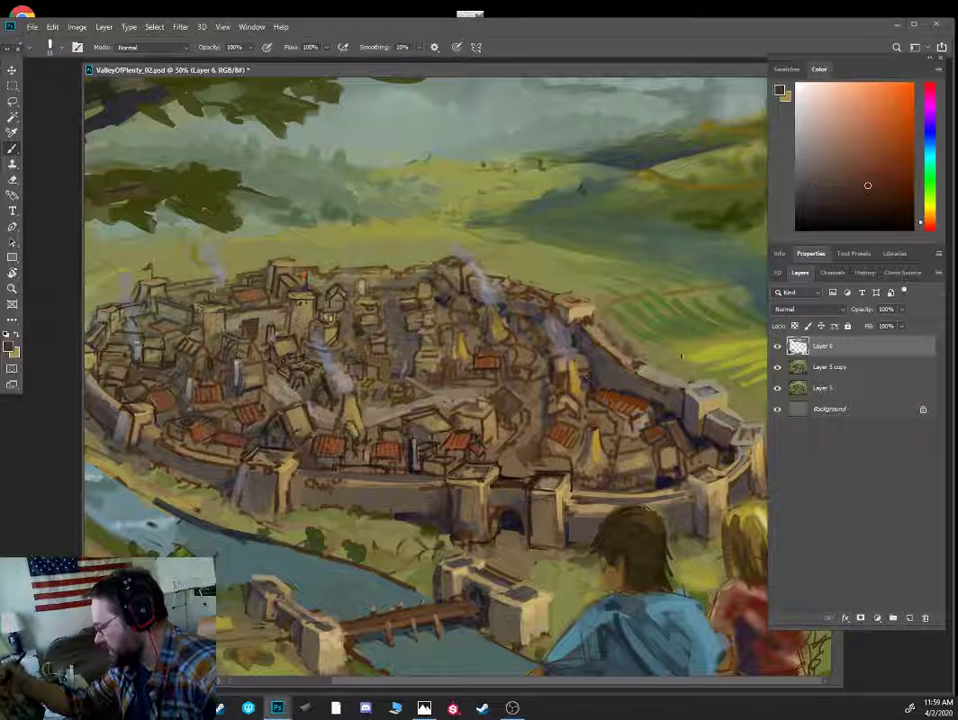
alt+click(688, 415)
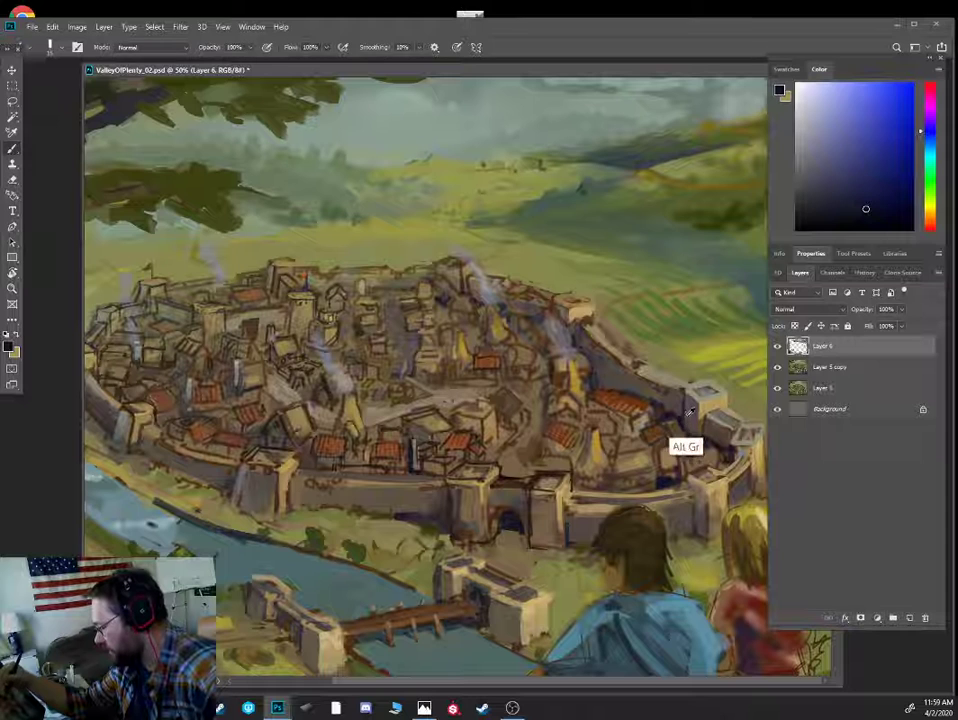
alt+click(686, 413)
alt+click(672, 413)
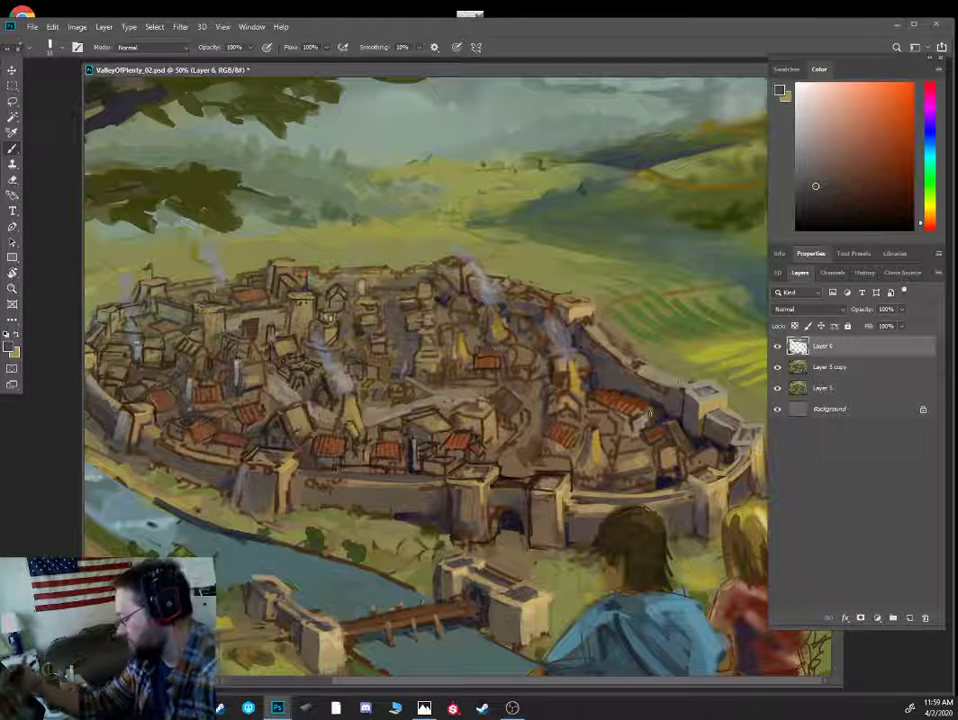
- Rework the large tiled roof beside the eastern wall with a smaller brush and sampled red-brown and orange tones
alt+click(634, 338)
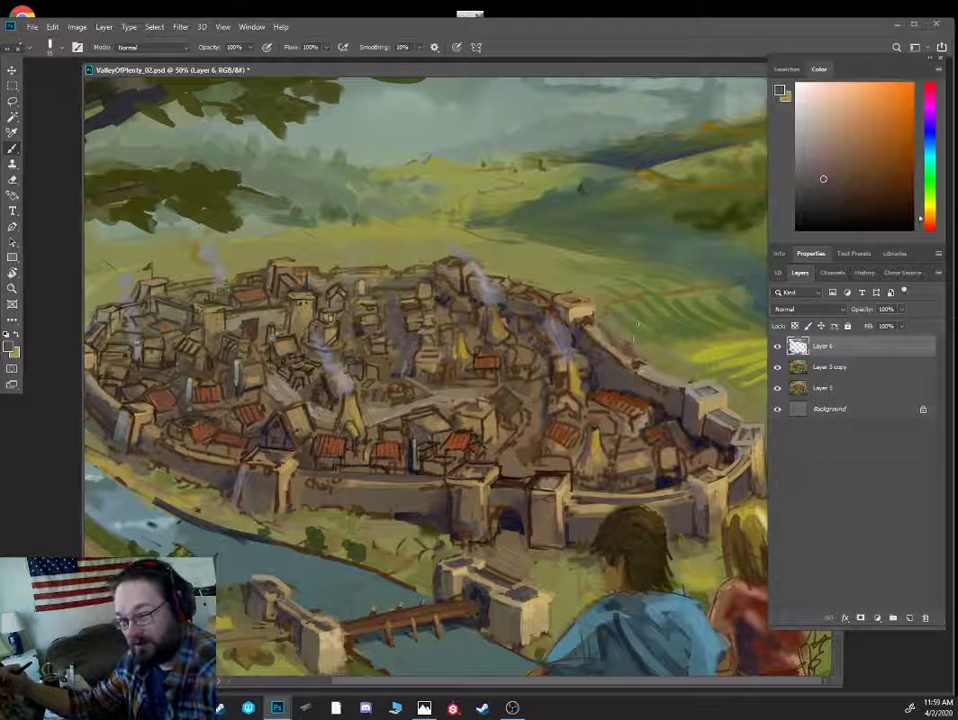
alt+click(634, 401)
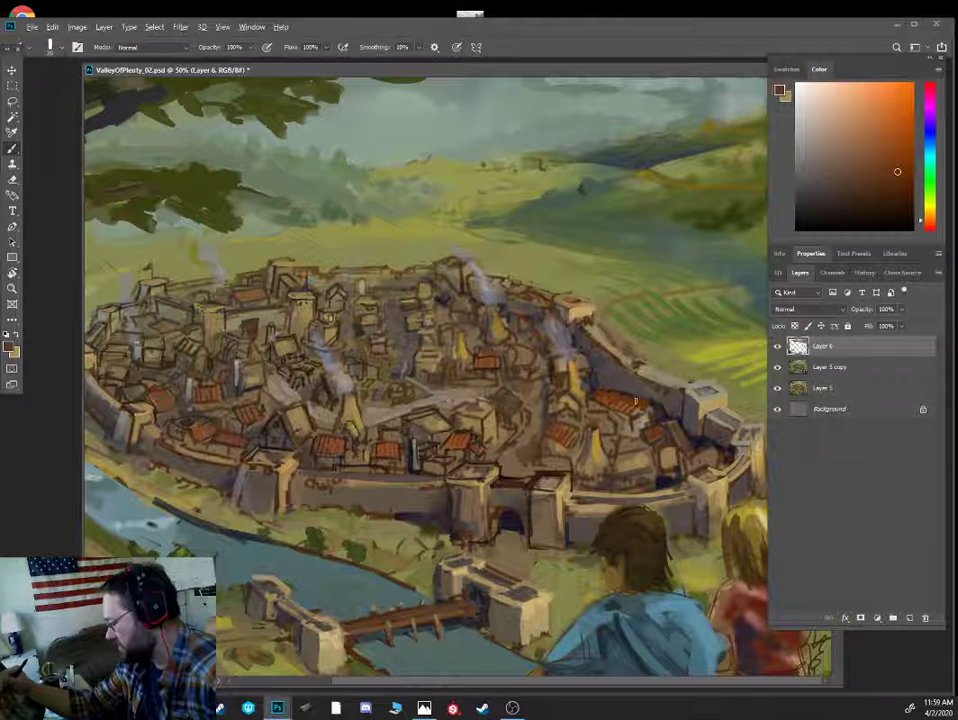
alt+click(497, 362)
key([)
key([)
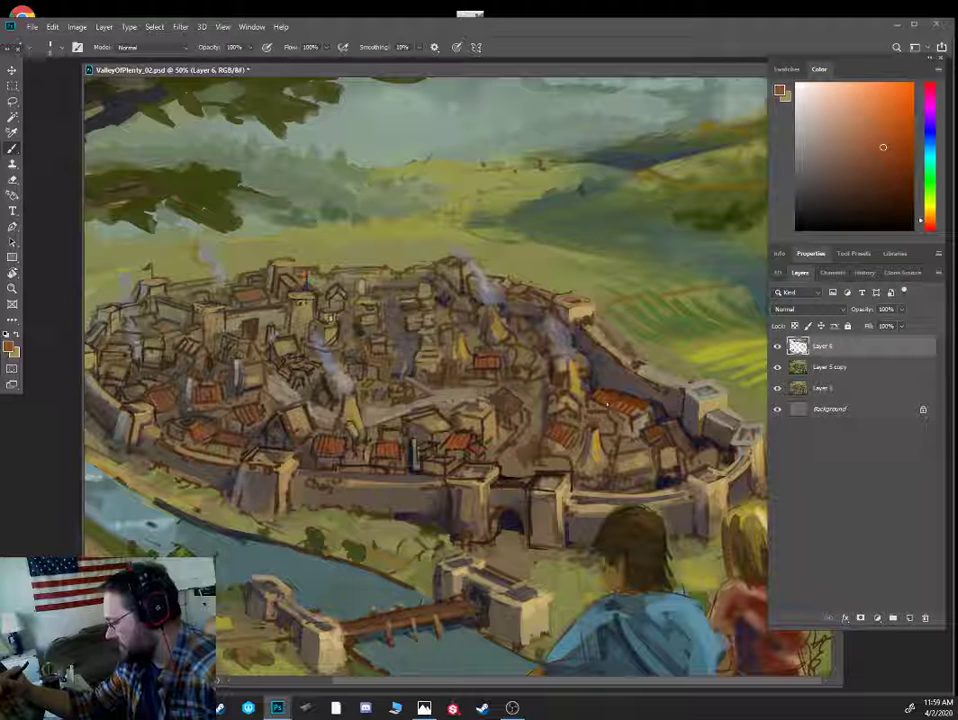
alt+click(460, 294)
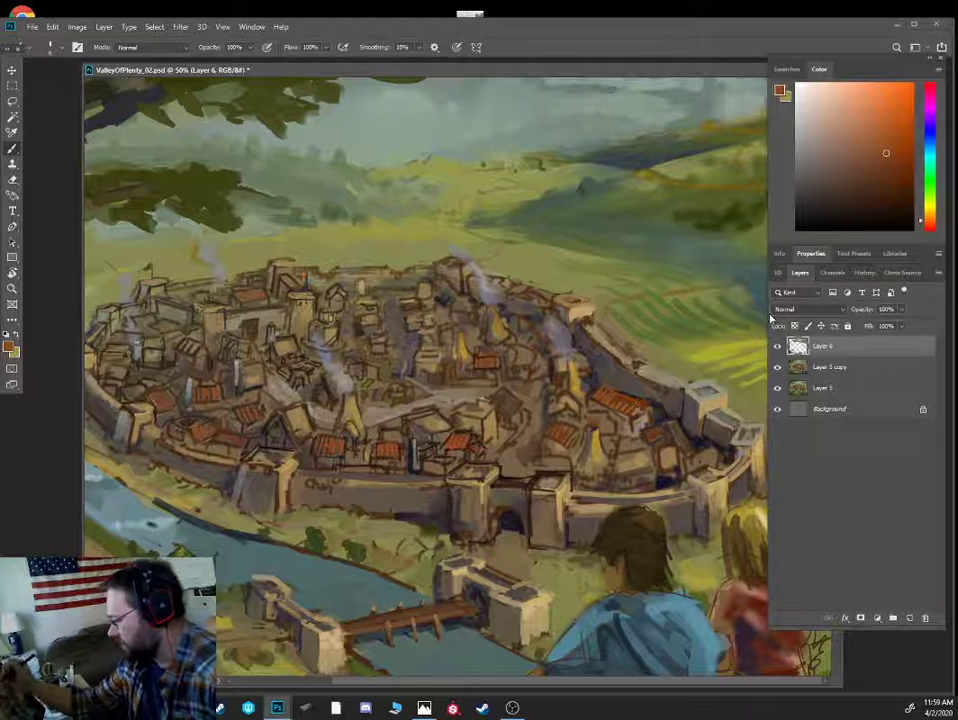
- Paint the eastern wall's walkway below the northeast tower with sampled warm grays and a dark violet-gray
alt+click(508, 289)
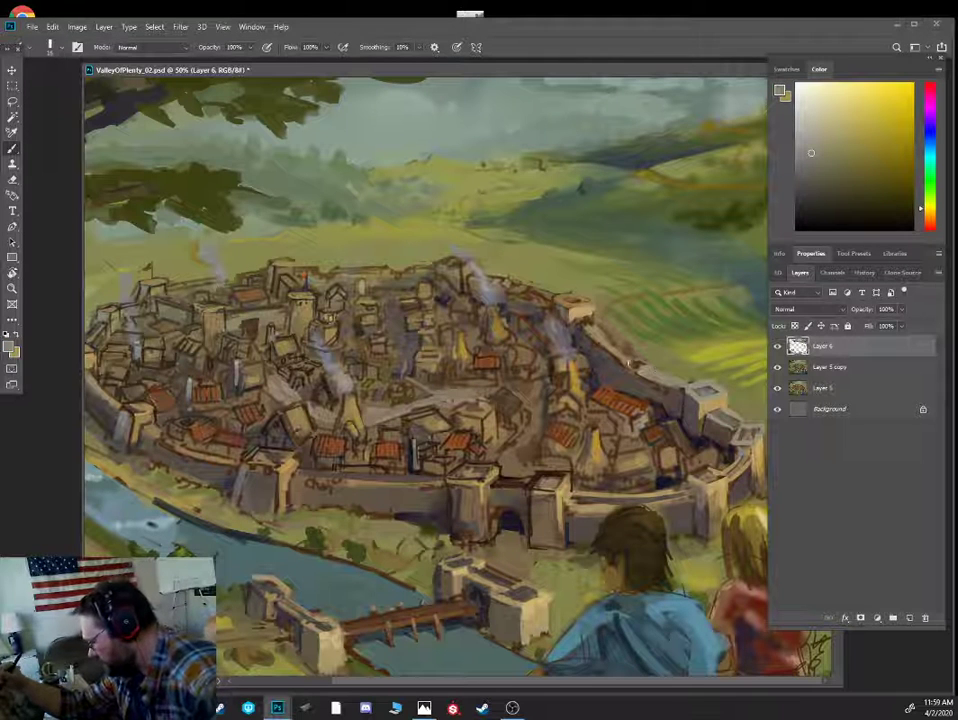
key([)
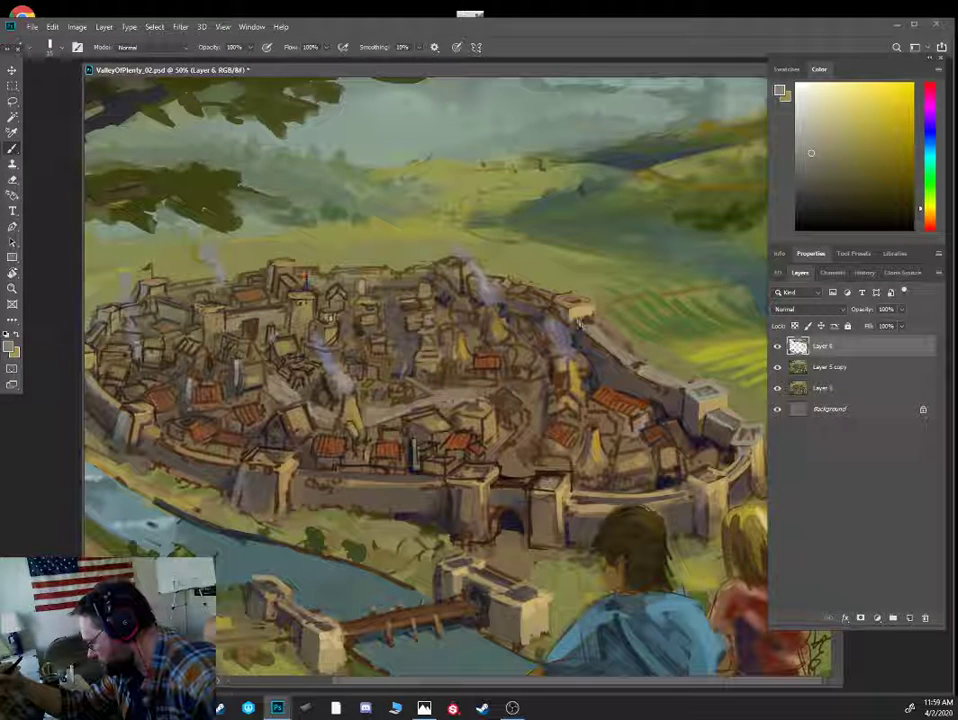
alt+click(584, 308)
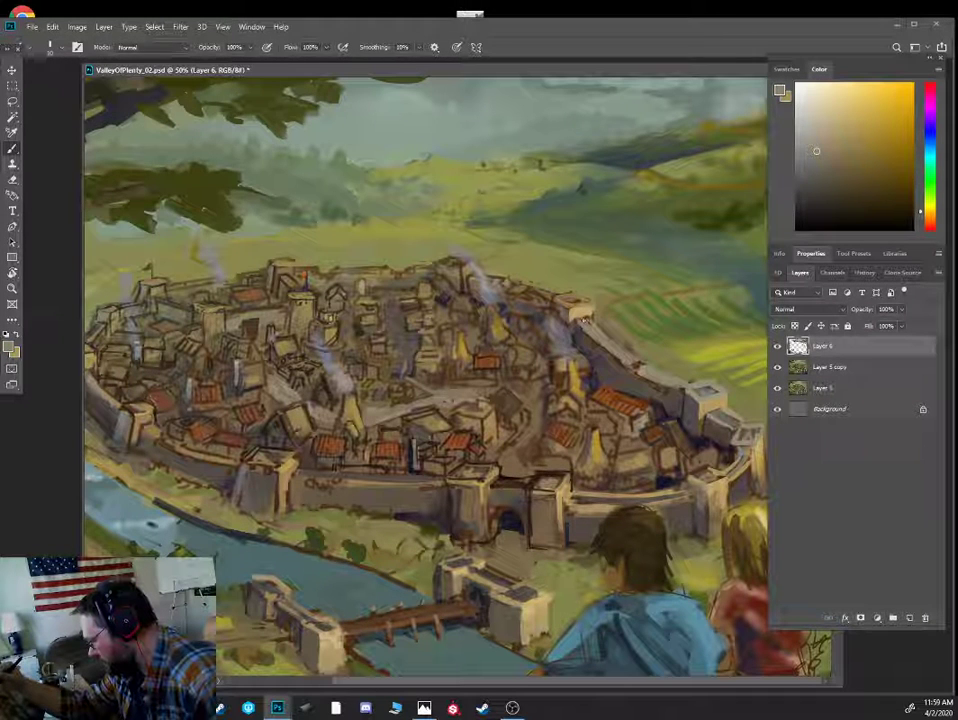
alt+click(589, 360)
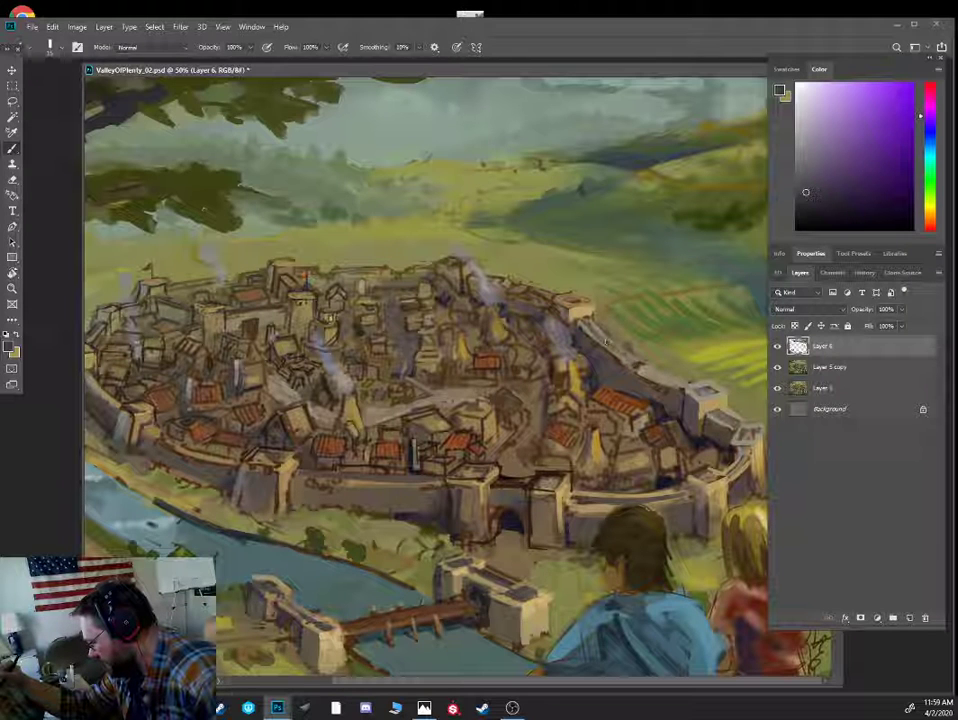
- Define the eastern wall's battlements and its grassy outer edge with sampled dark gray, light warm gray and olive
alt+click(641, 370)
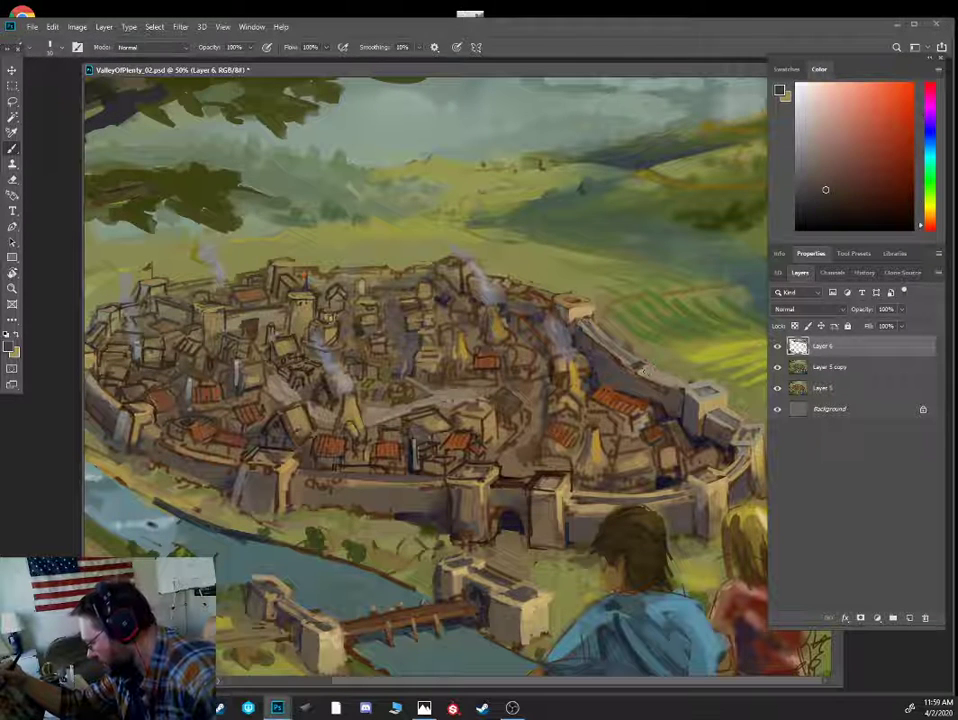
alt+click(490, 281)
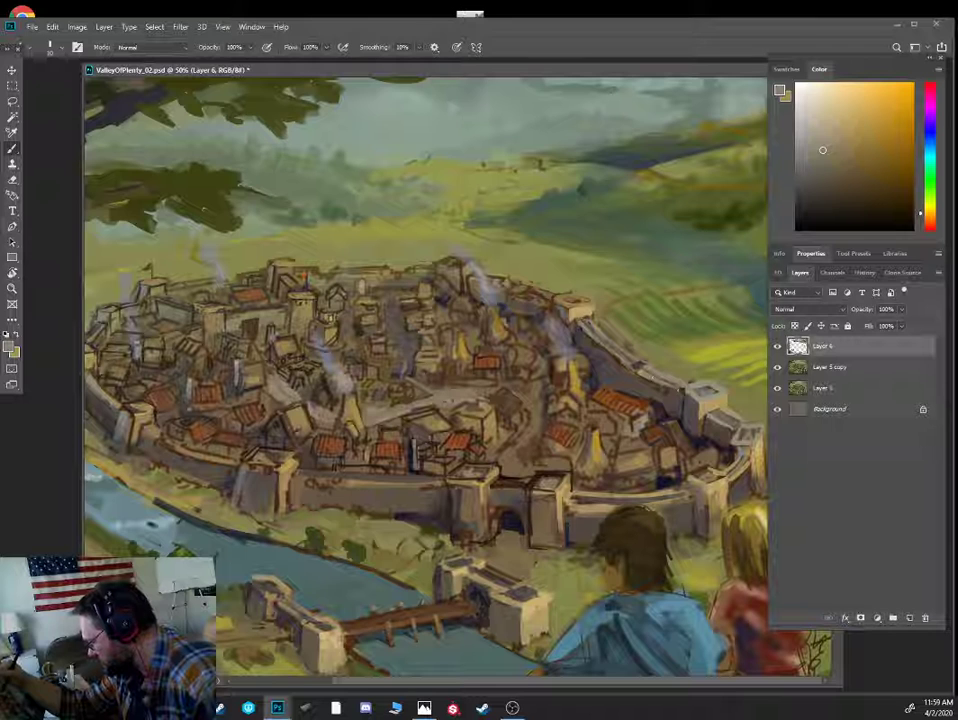
alt+click(641, 370)
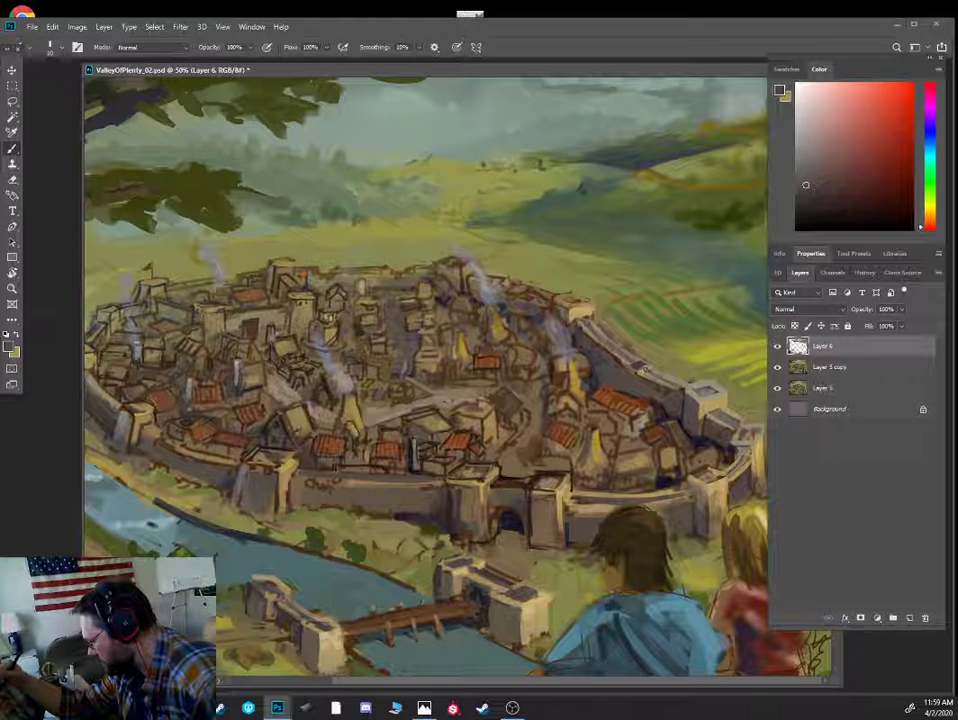
alt+click(648, 364)
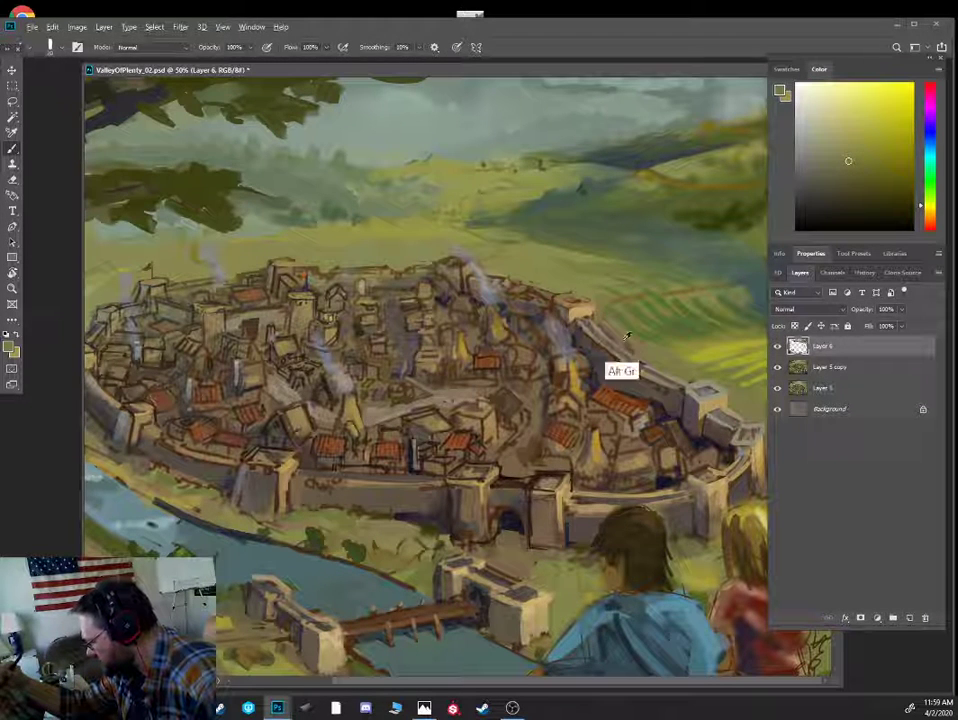
alt+click(650, 350)
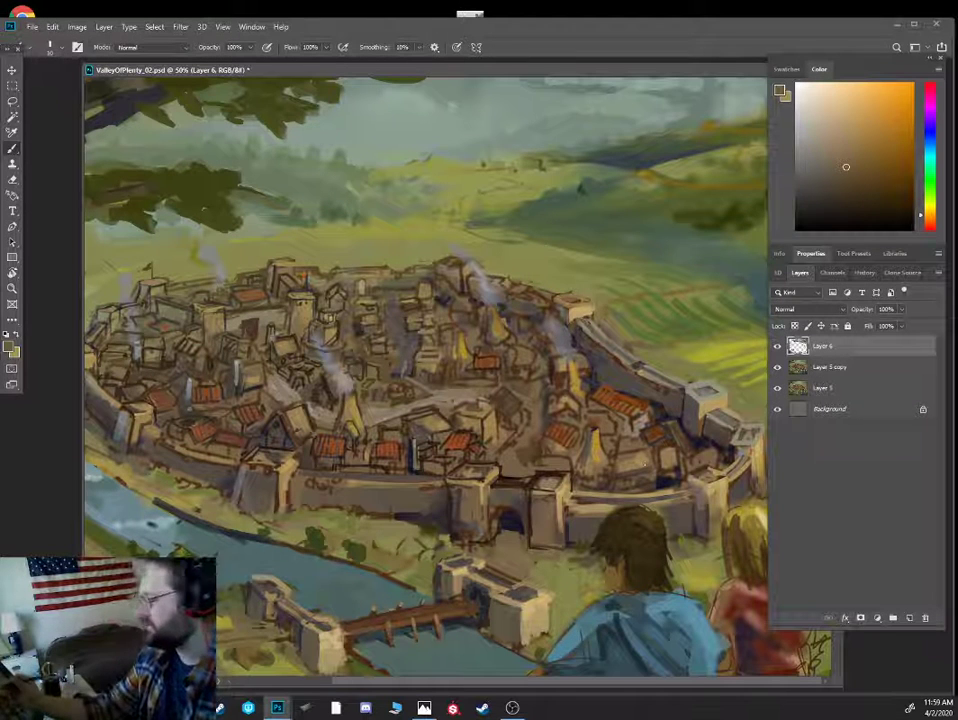
- Repaint the far tower where the eastern wall begins, using a sampled light gray top and a warm tan face
key(ctrl+minus)
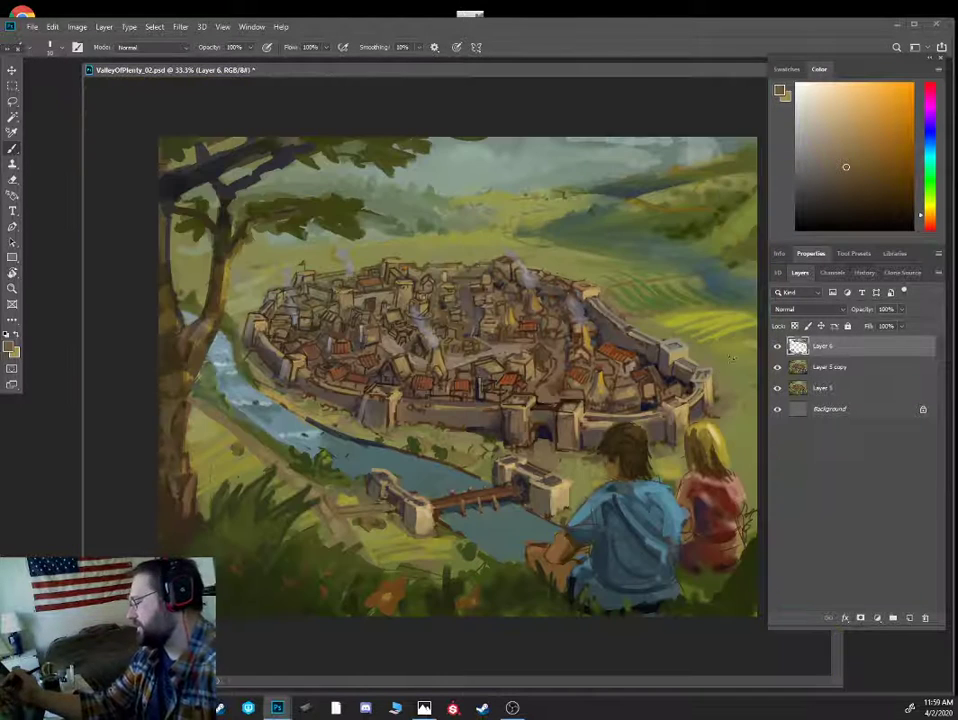
key(ctrl+plus)
drag(723, 360, 434, 392)
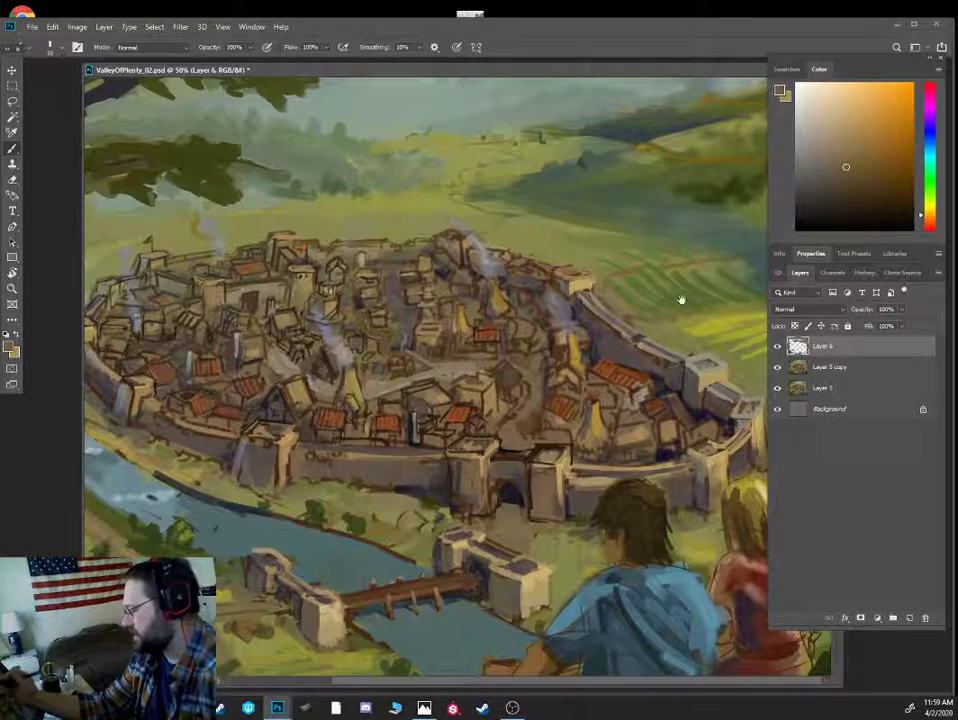
key(ctrl+plus)
drag(714, 353, 590, 424)
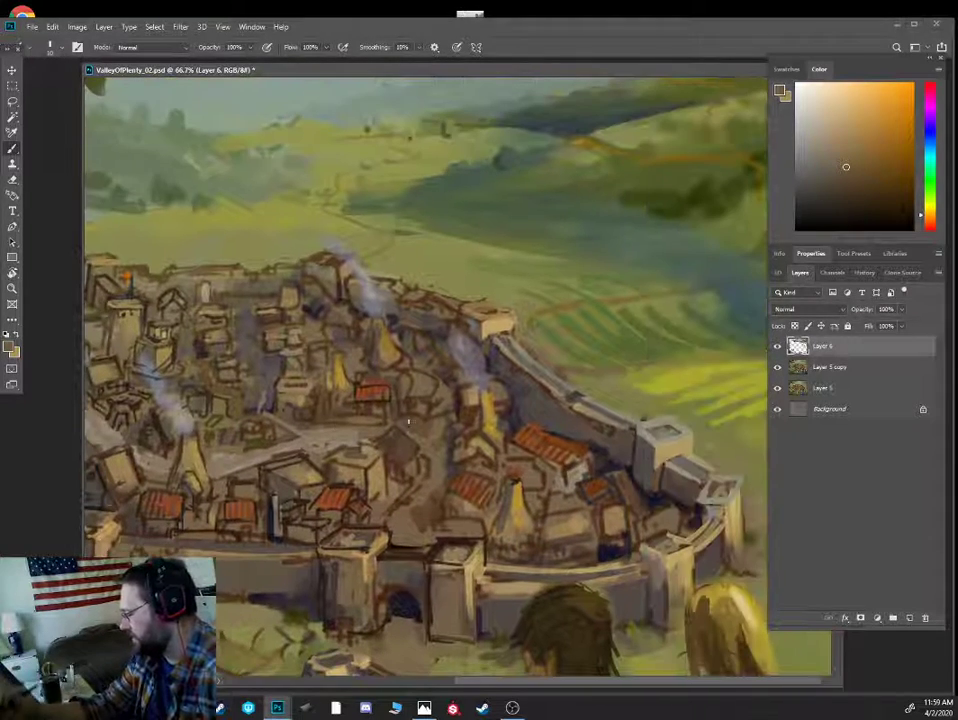
alt+click(662, 440)
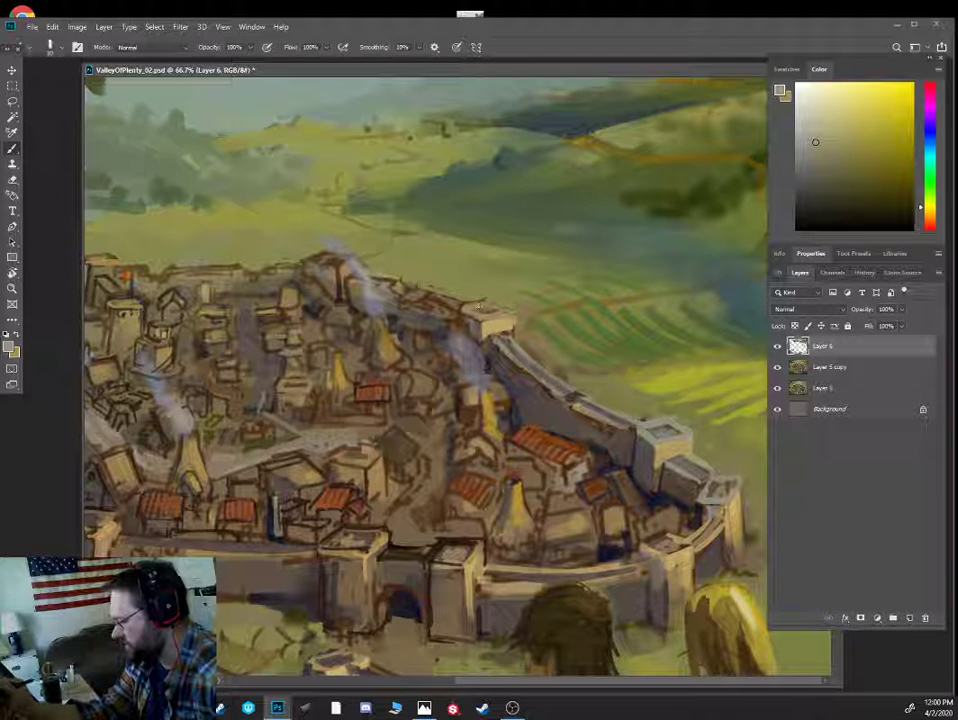
alt+click(487, 300)
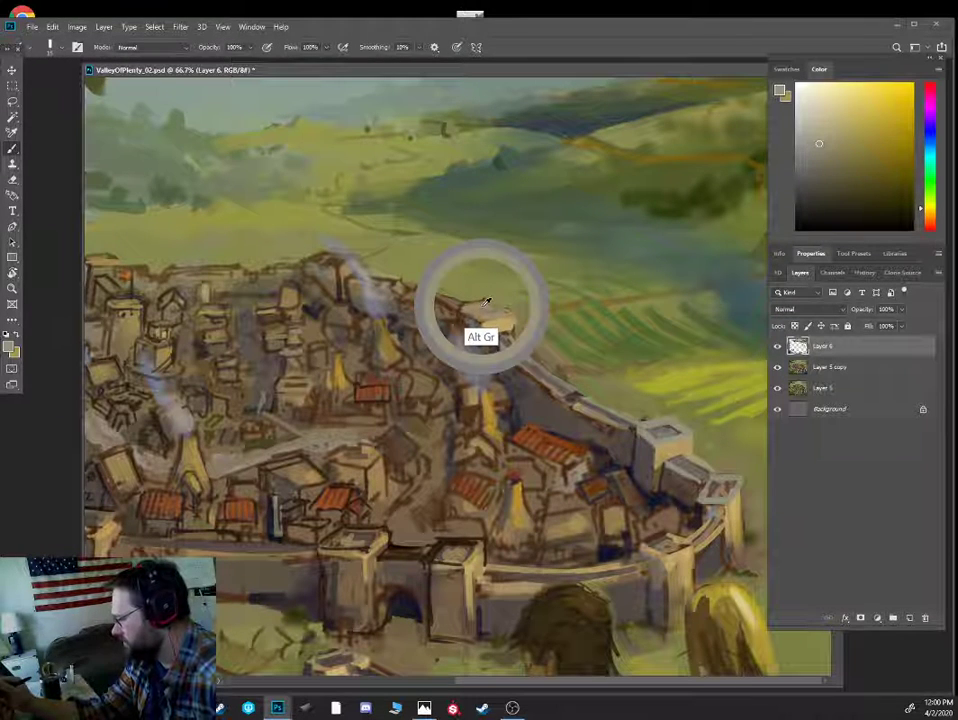
click(782, 93)
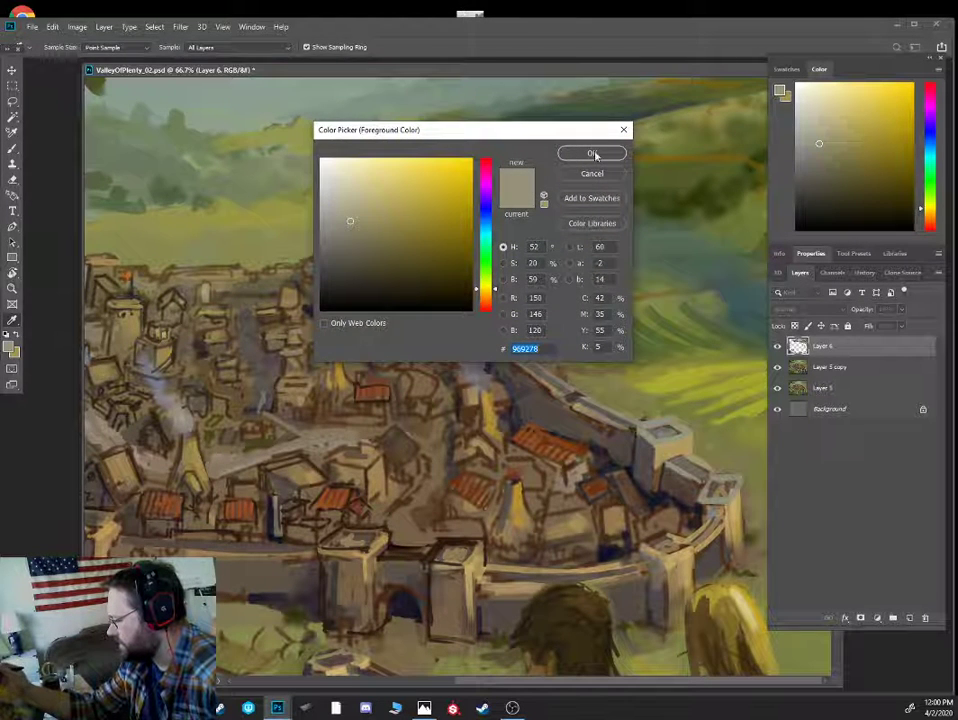
click(594, 155)
key(alt)
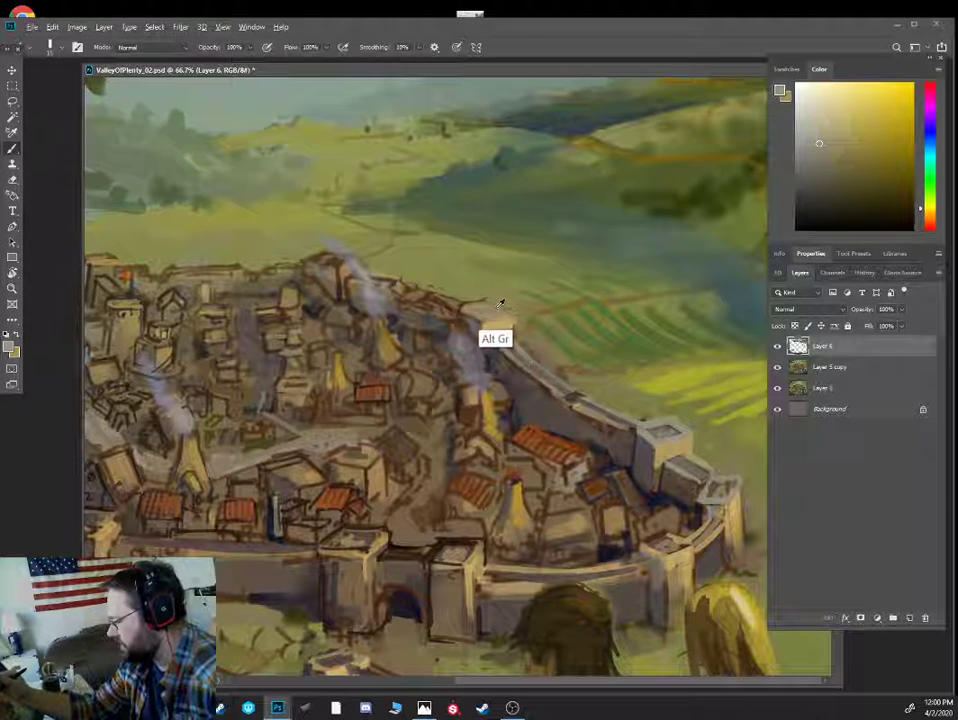
alt+click(505, 330)
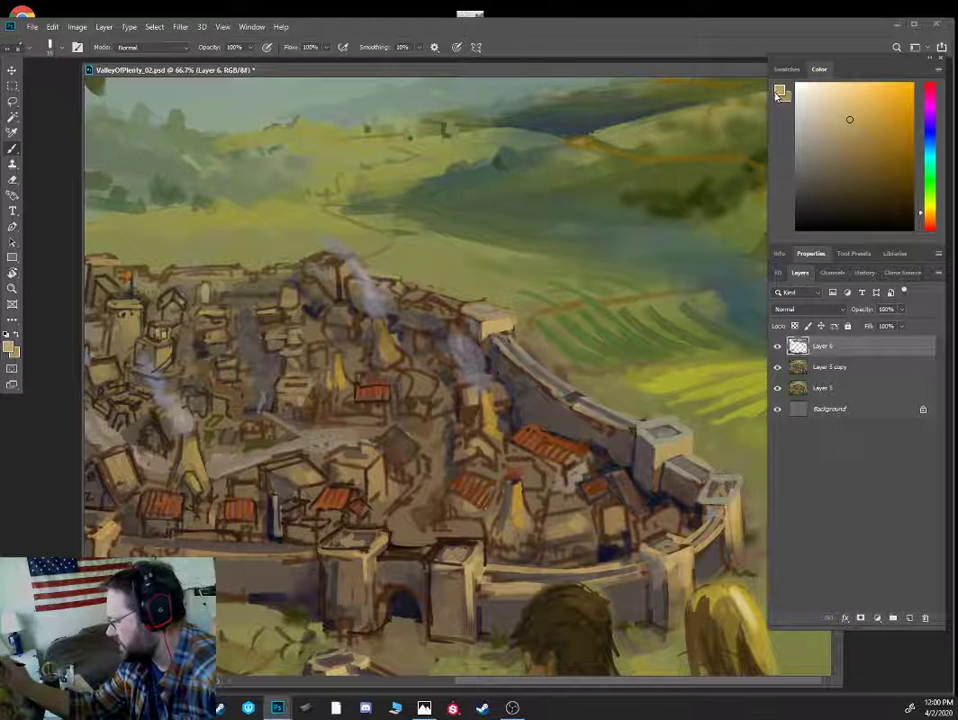
click(780, 93)
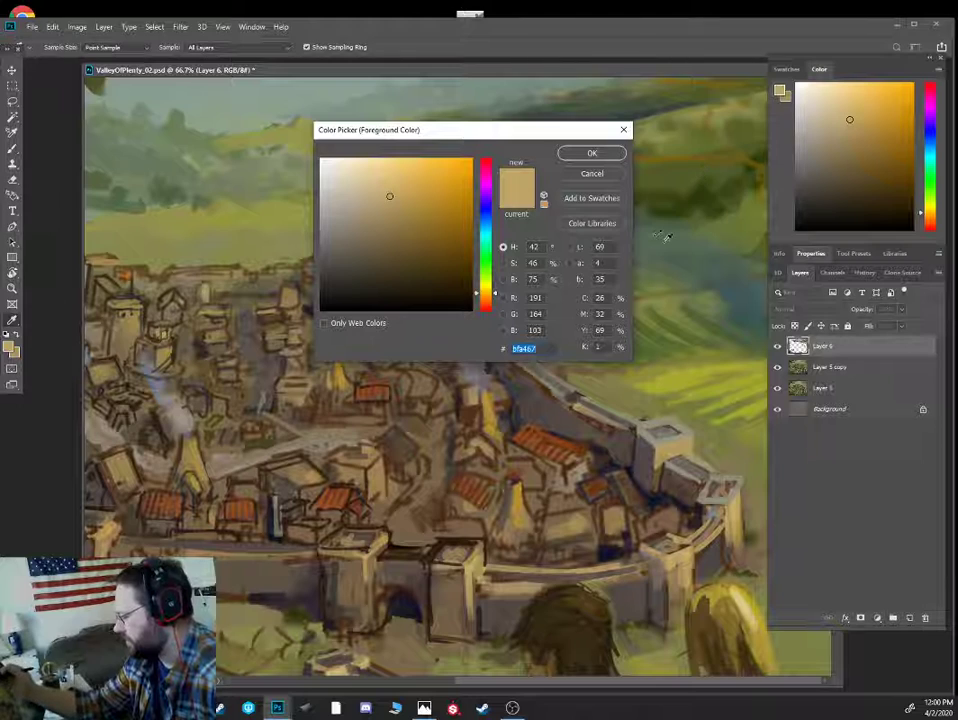
click(598, 156)
- Repaint the southeast tower behind the onlookers with a flat gray top, a dark gray shaded face and a tan sunlit face
key(ctrl+plus)
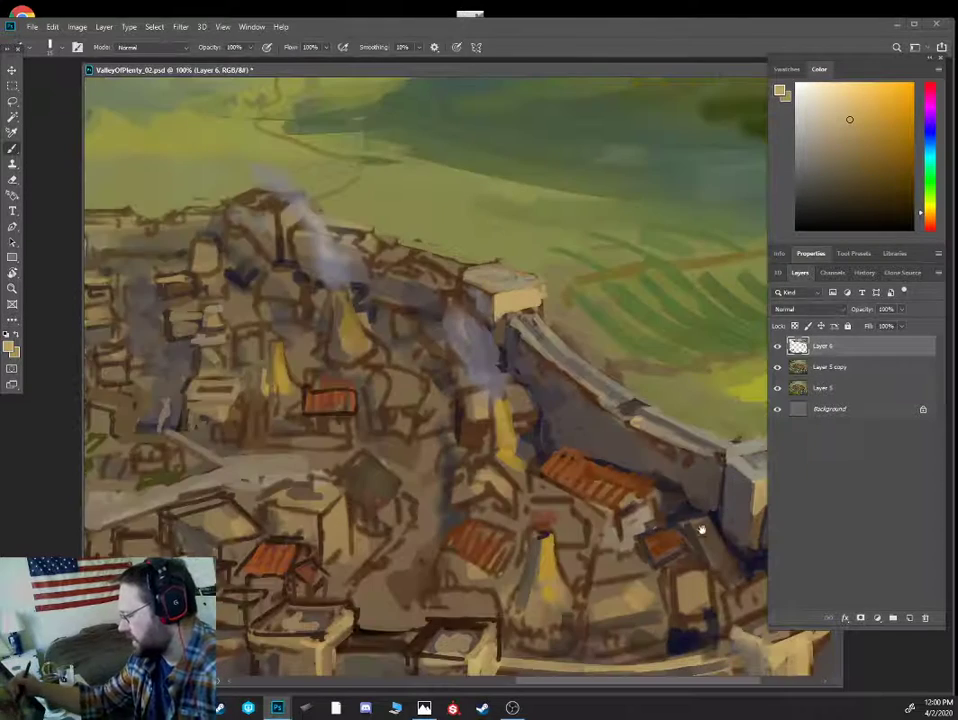
drag(701, 530, 363, 336)
alt+click(590, 425)
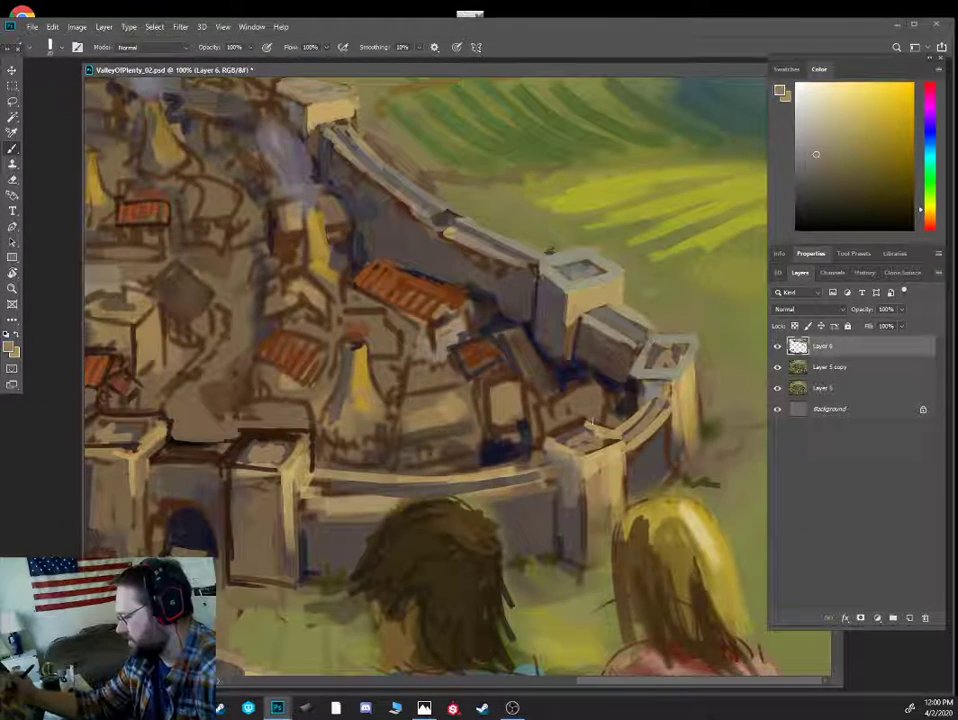
mouse_move(549, 440)
mouse_down()
mouse_move(570, 420)
mouse_move(574, 446)
mouse_move(590, 425)
mouse_move(604, 435)
mouse_up()
drag(590, 440, 549, 448)
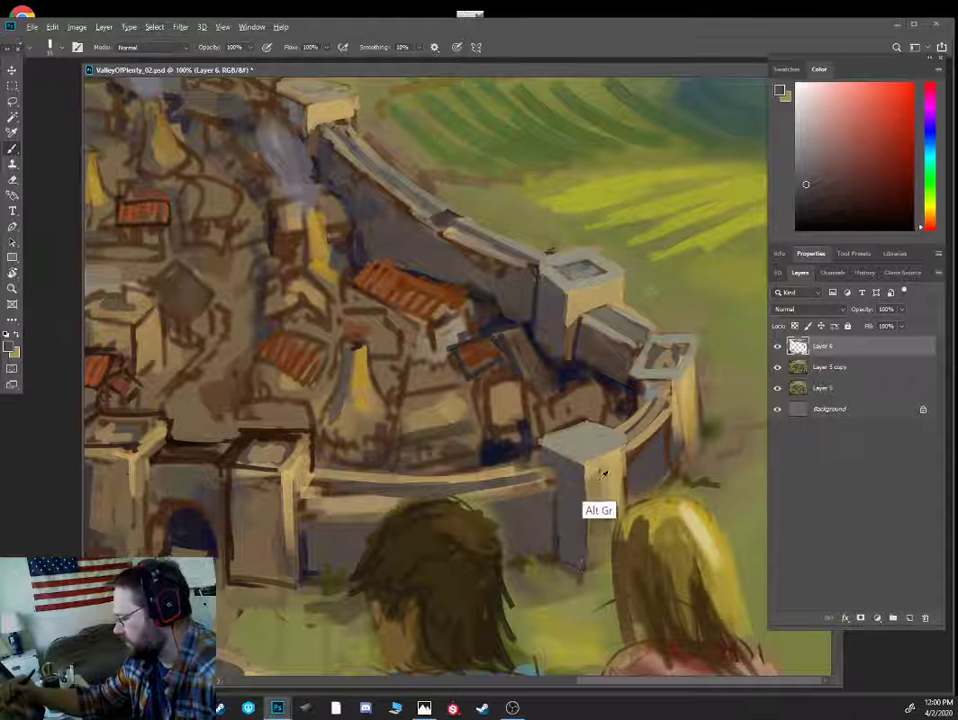
alt+click(593, 458)
click(866, 139)
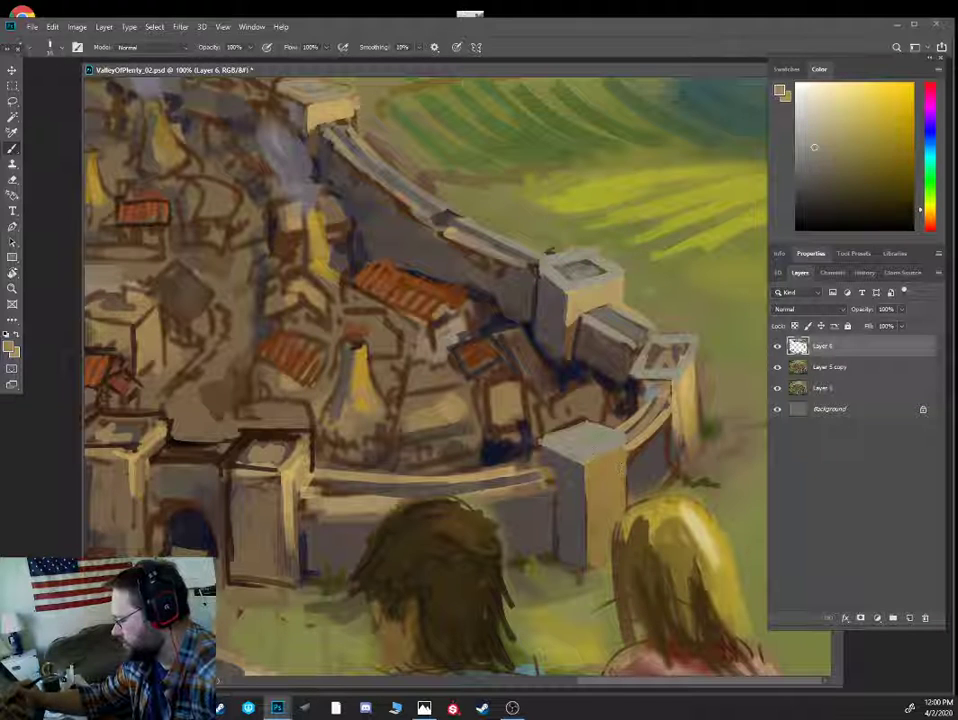
alt+click(587, 458)
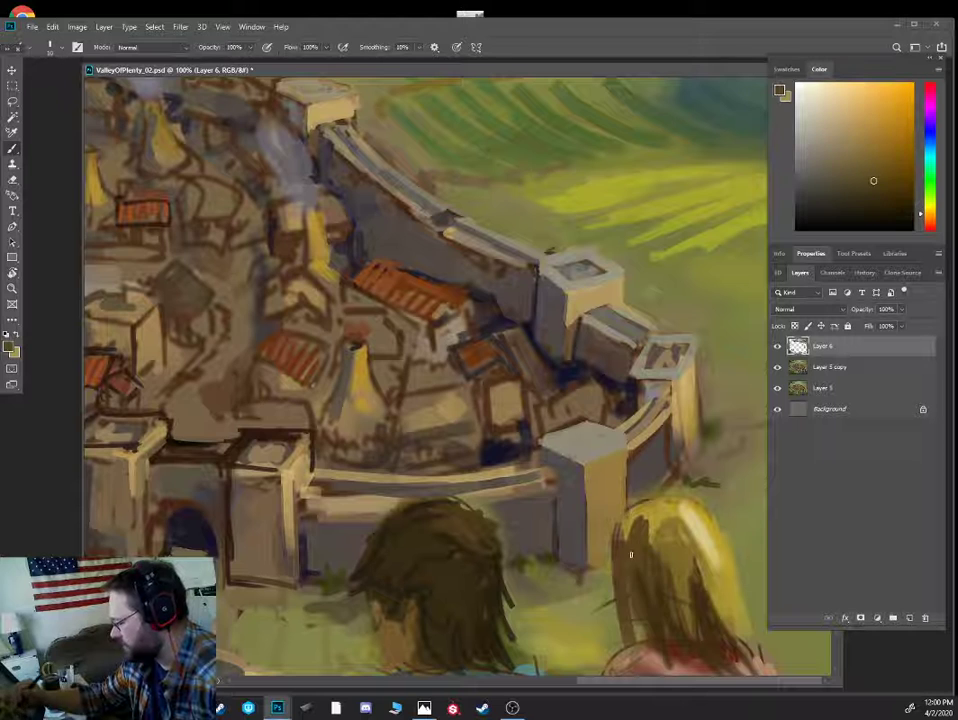
- Add dark brown and reddish-brown strands to the shaded side of the blonde onlooker's hair with a small brush
click(857, 222)
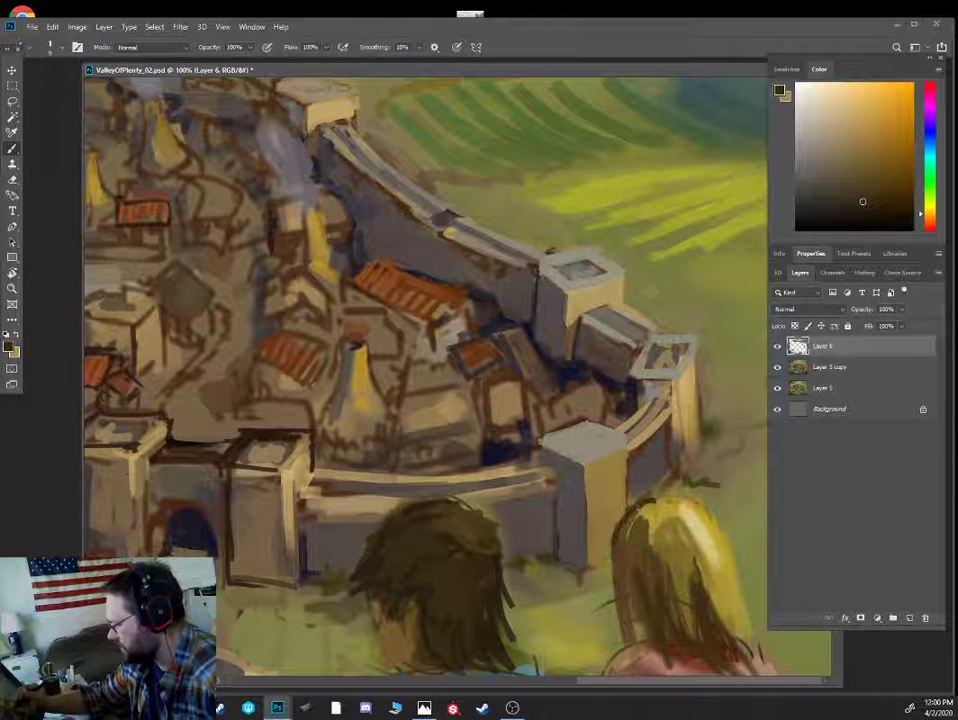
click(862, 201)
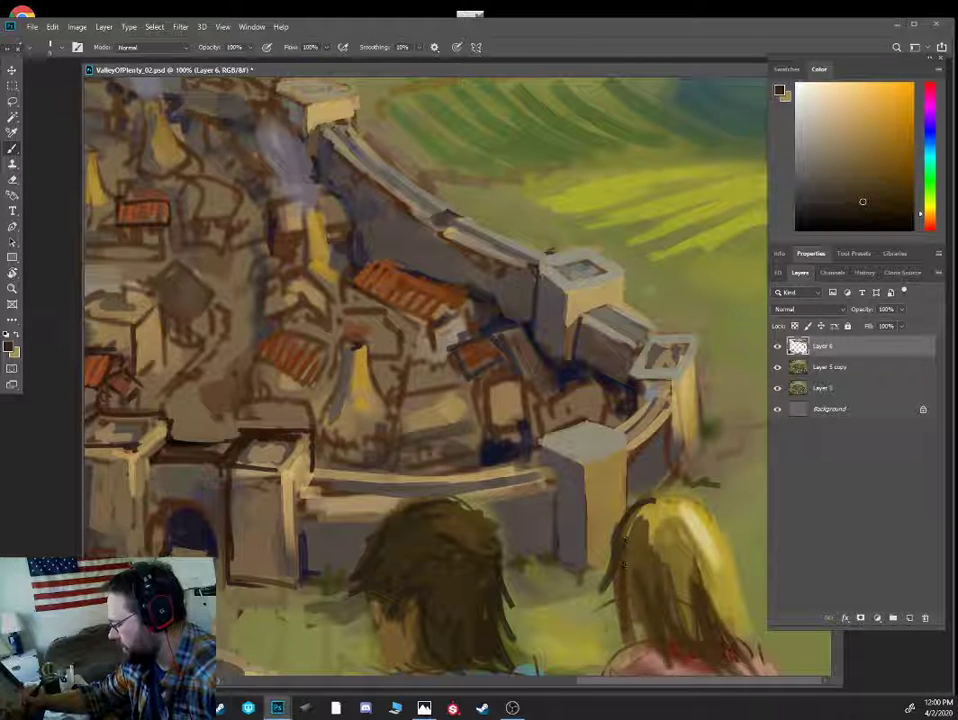
drag(612, 530, 658, 652)
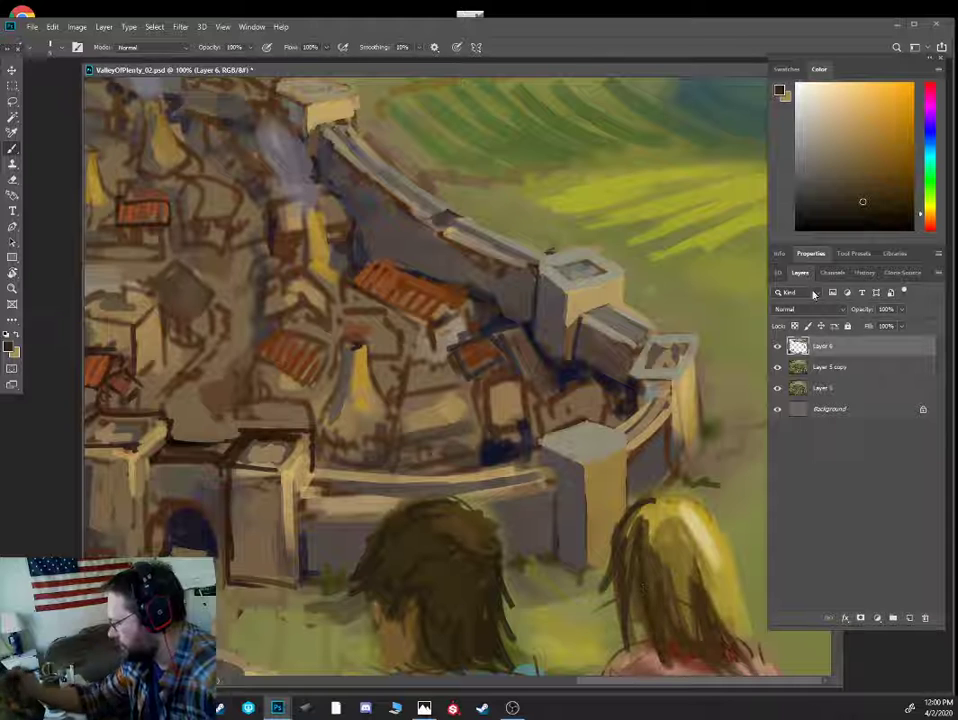
click(874, 180)
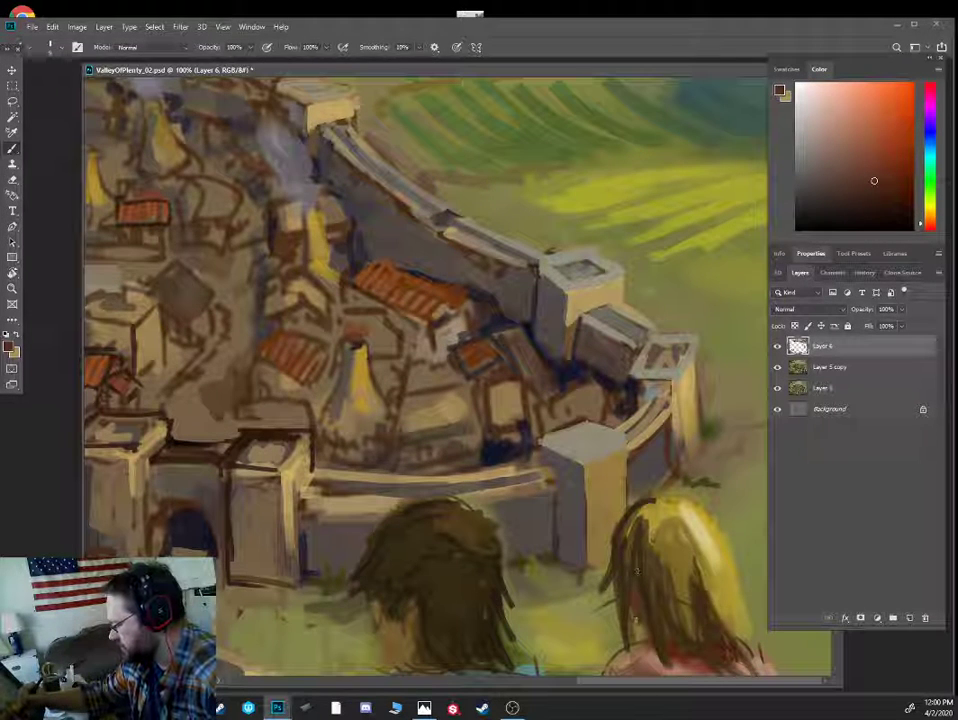
alt+click(641, 575)
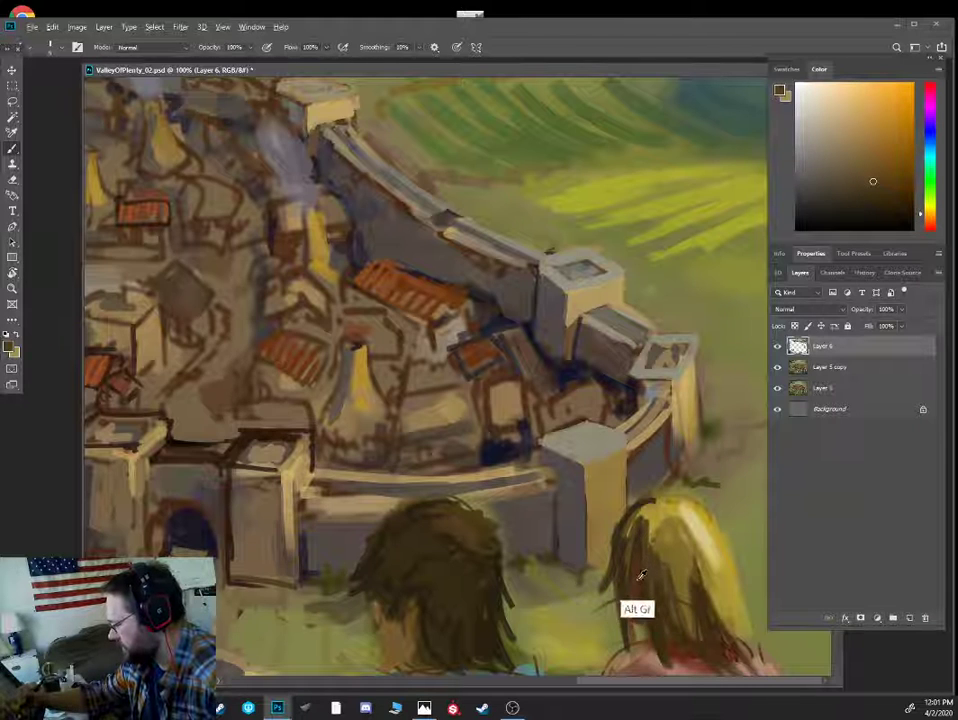
alt+click(656, 562)
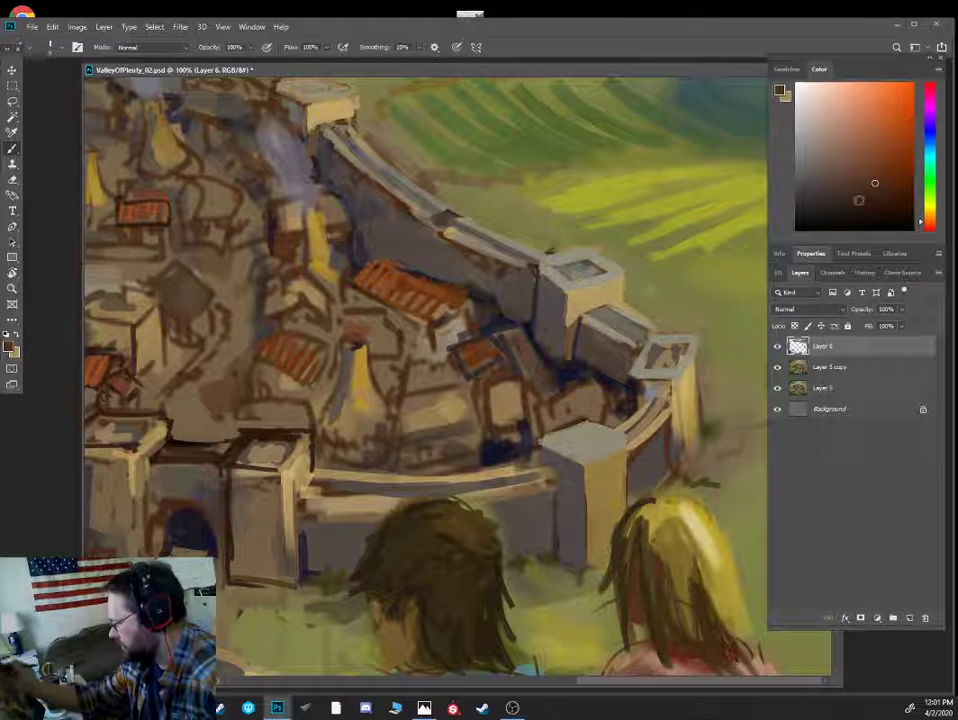
click(850, 165)
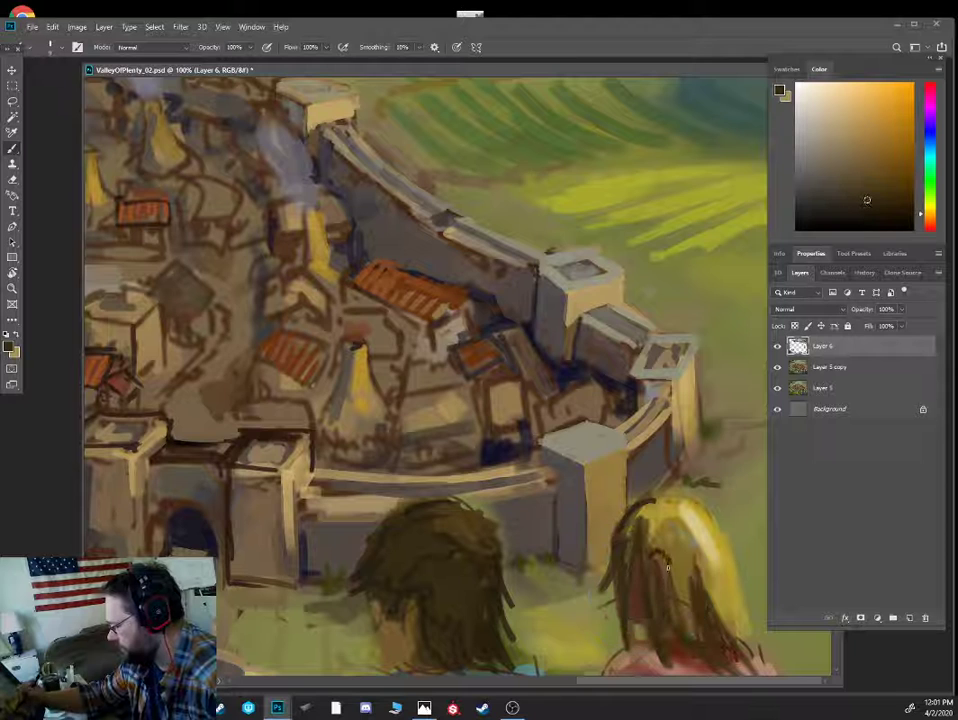
- Fill the middle and crown of the blonde onlooker's hair with dark brown strokes, enlarging the brush for the broader areas
alt+click(666, 615)
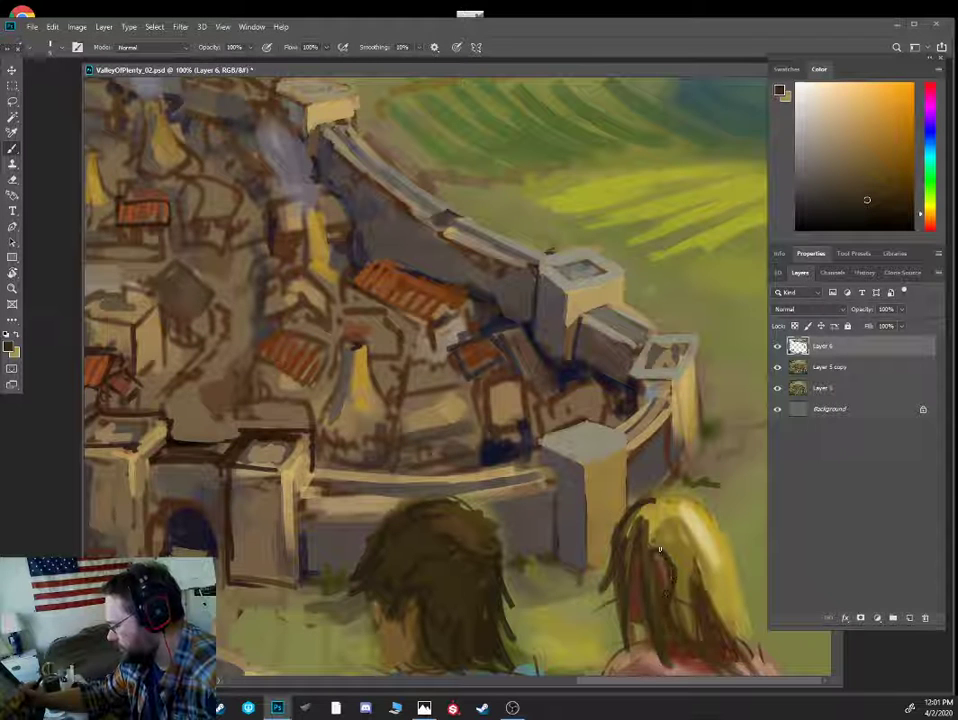
drag(661, 550, 690, 620)
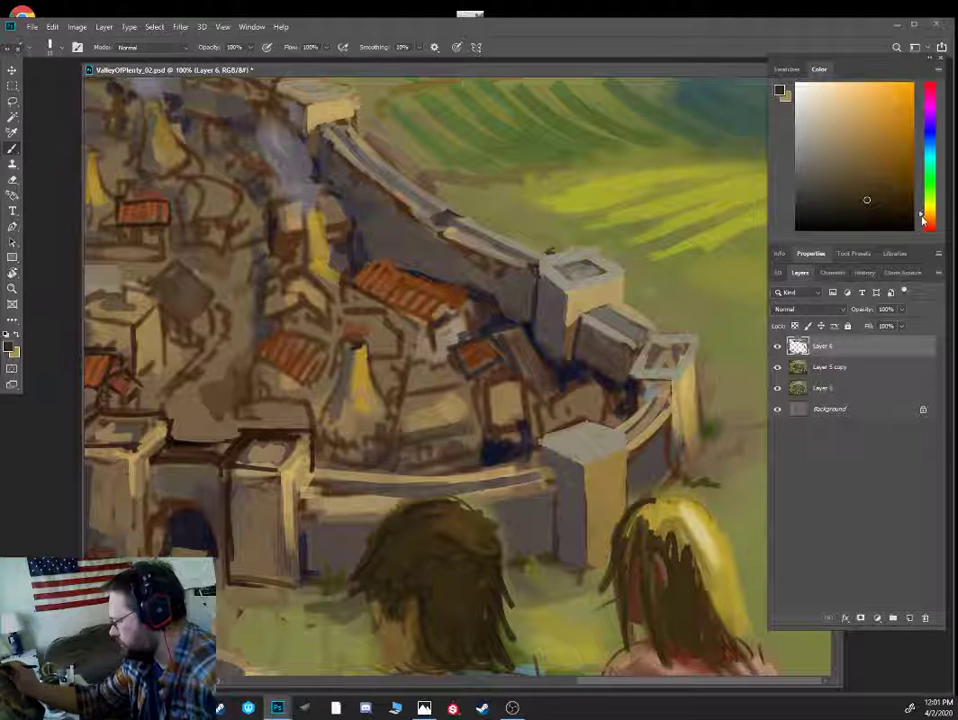
click(864, 182)
drag(630, 630, 652, 510)
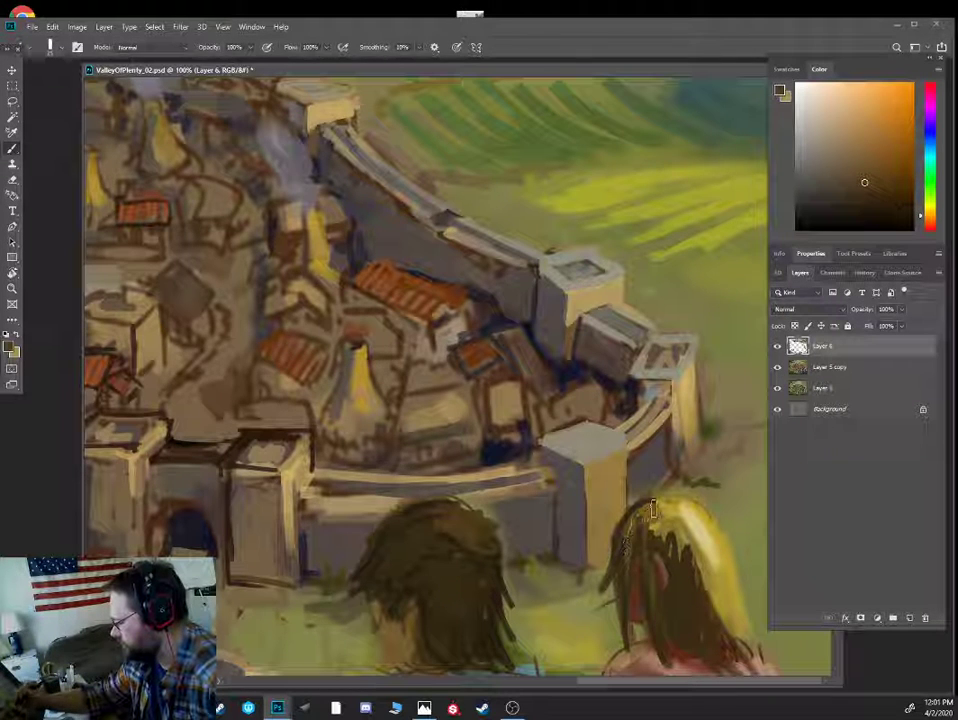
drag(640, 620, 676, 508)
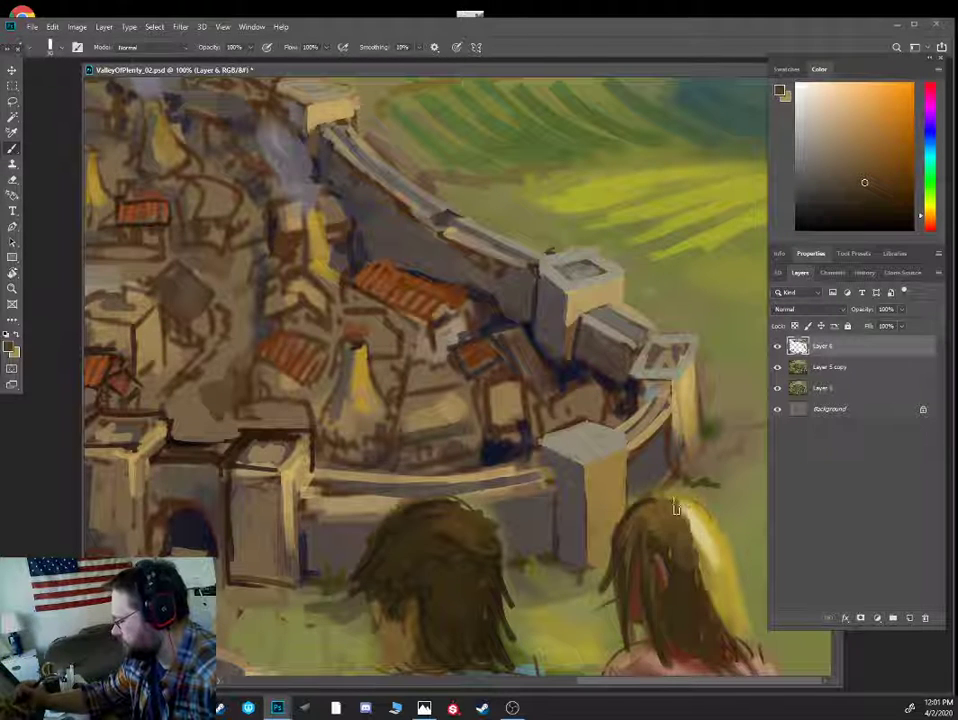
- Paint the sunlit side of the same onlooker's hair with light tan and golden-orange highlights
click(855, 113)
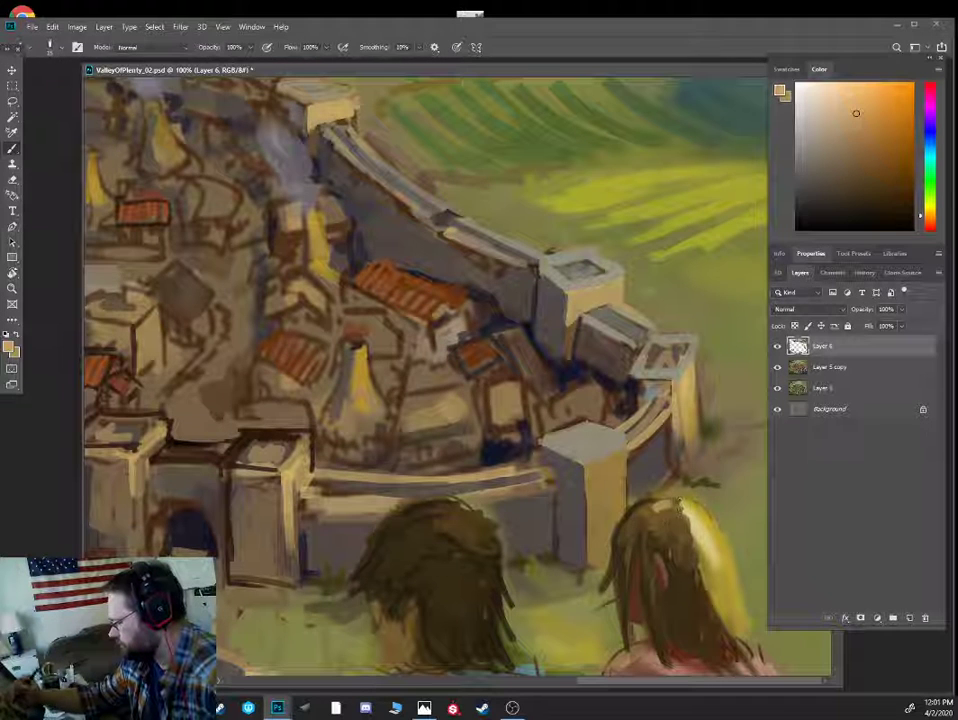
alt+click(686, 522)
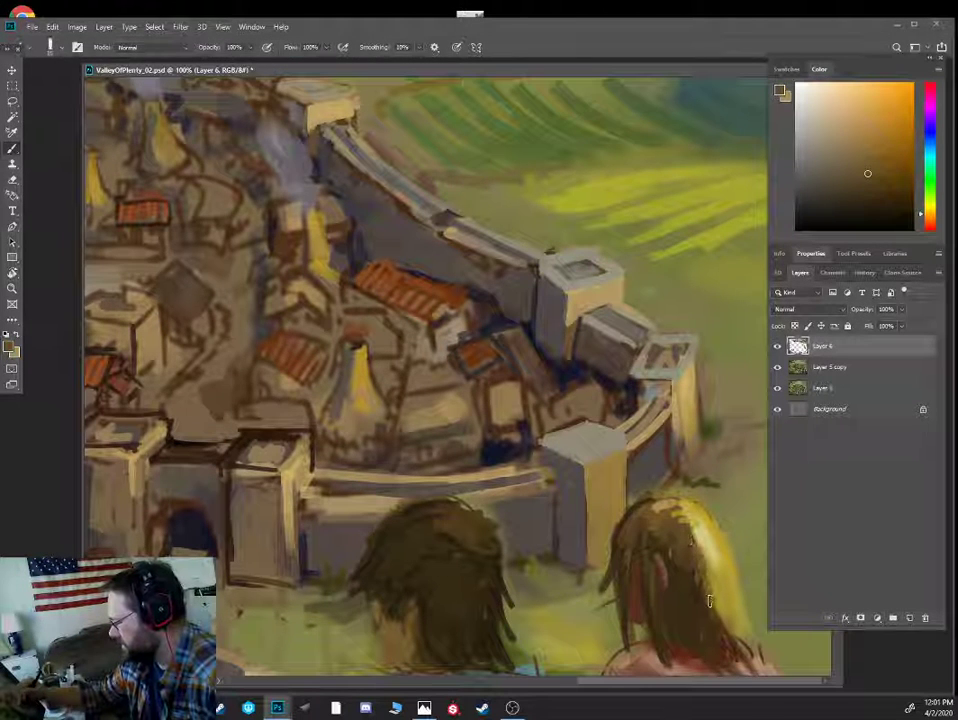
alt+click(727, 588)
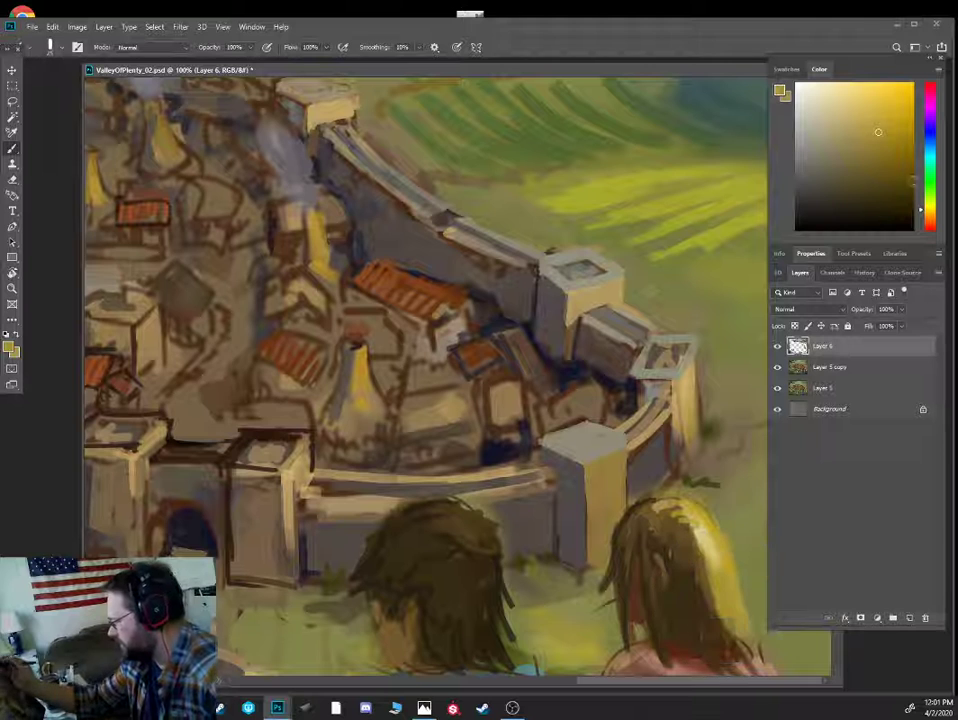
click(928, 214)
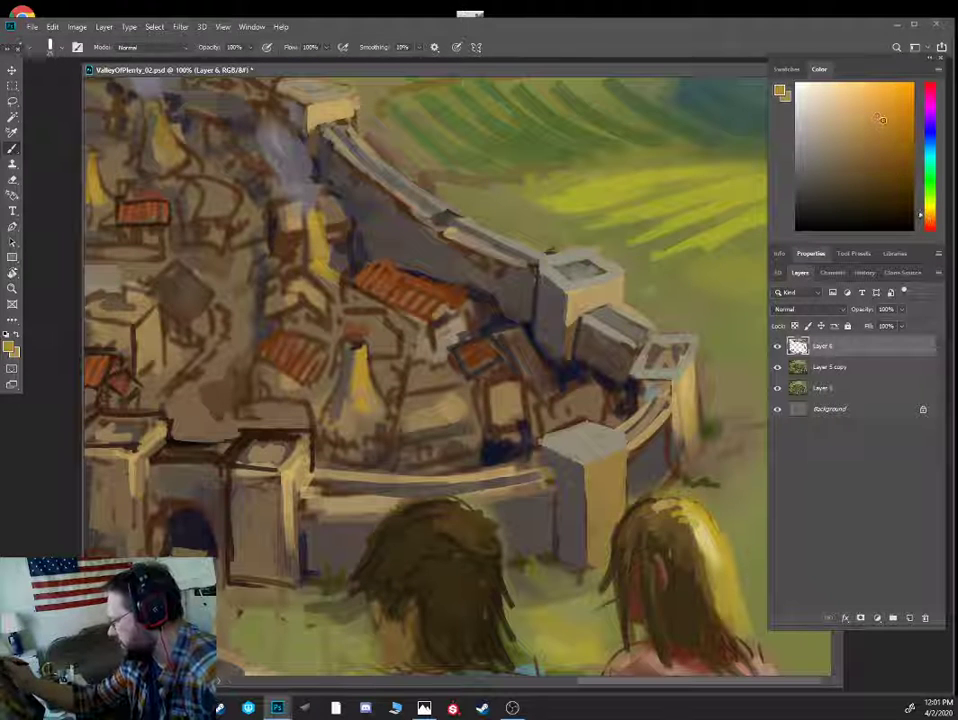
drag(655, 512, 707, 566)
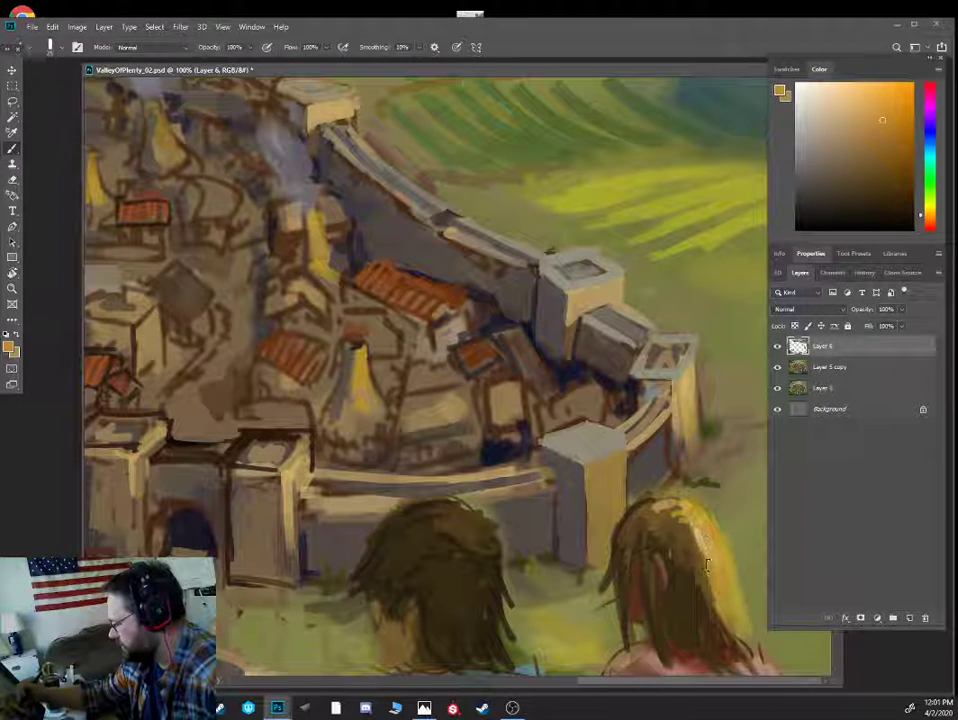
drag(707, 566, 741, 611)
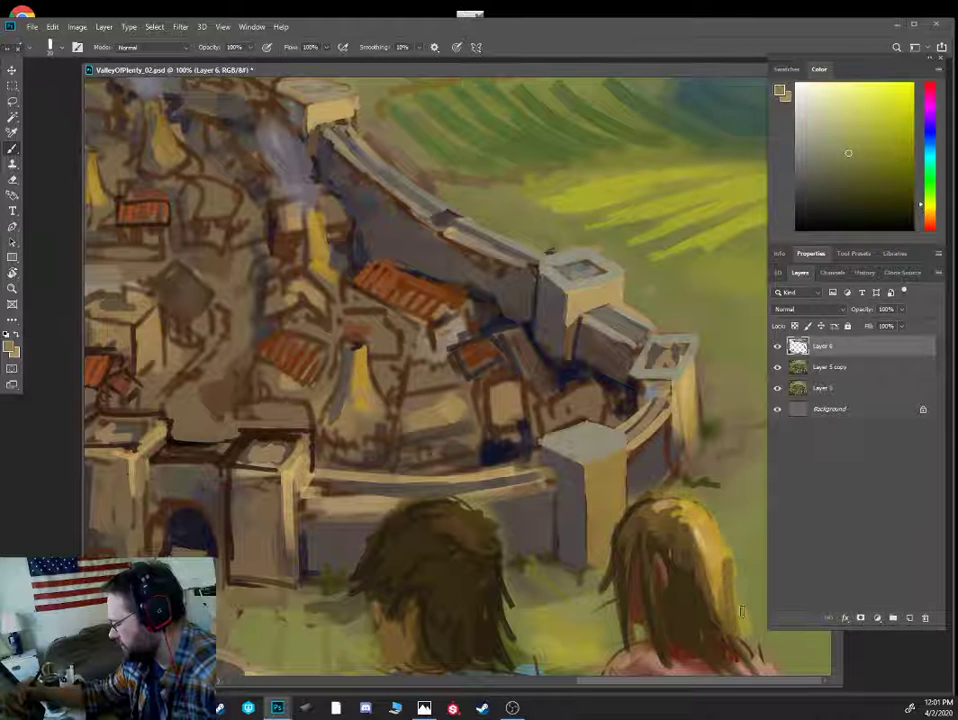
- Blend the hair's golden highlights into its dark side with sampled browns and golds
alt+click(682, 507)
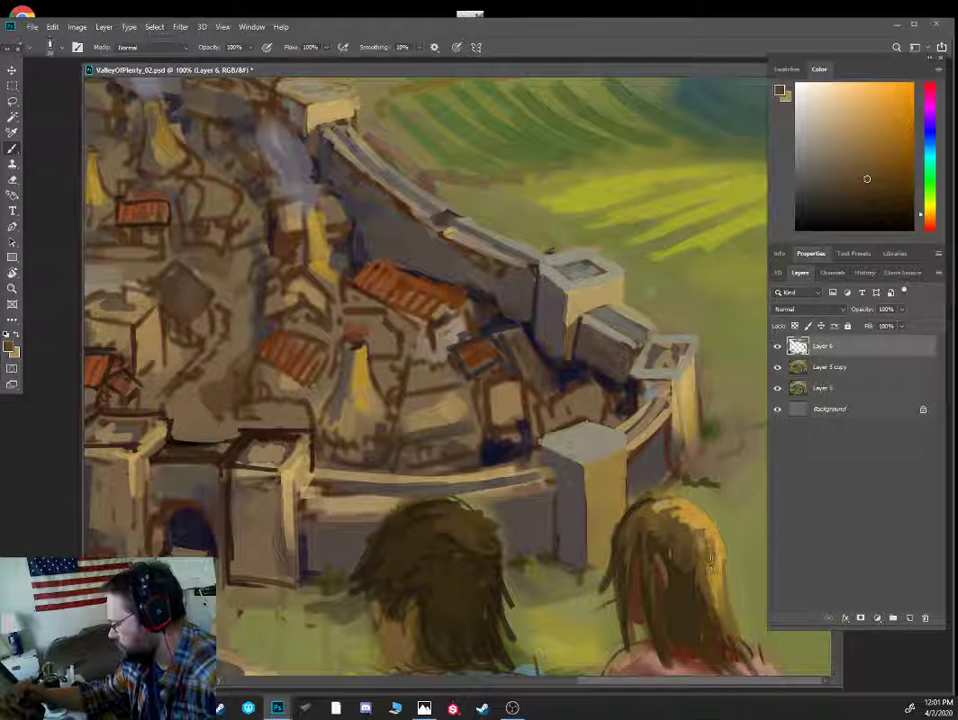
alt+click(686, 540)
drag(686, 540, 716, 553)
alt+click(716, 553)
drag(716, 553, 700, 530)
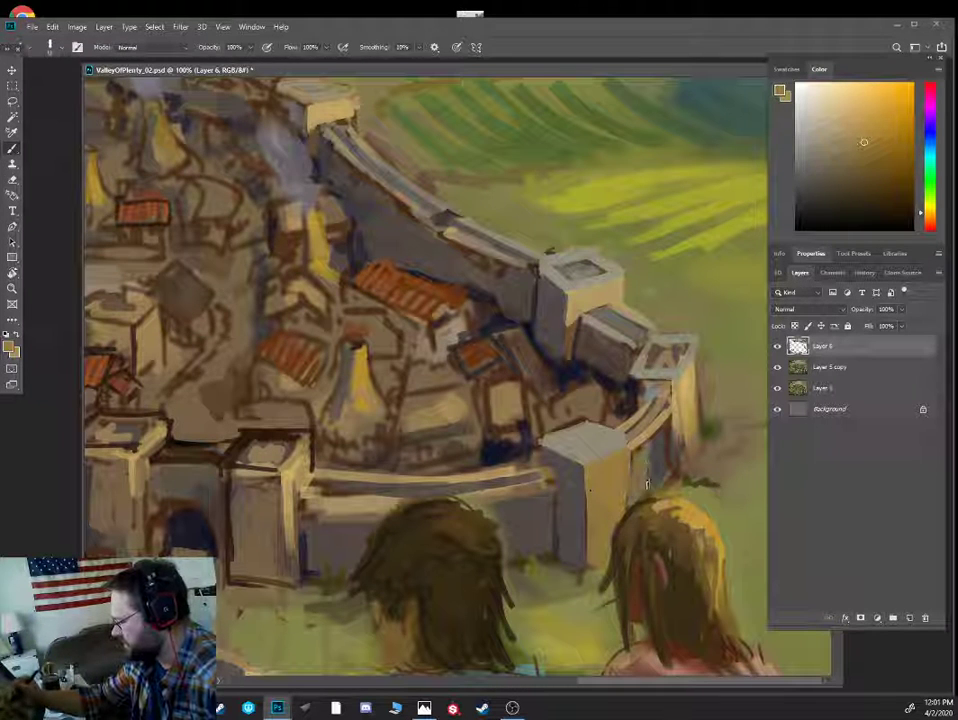
- Repaint the curved wall section beside the southeast tower with a sampled tan-brown outer face and a gray walkway
alt+click(634, 455)
drag(650, 485, 664, 420)
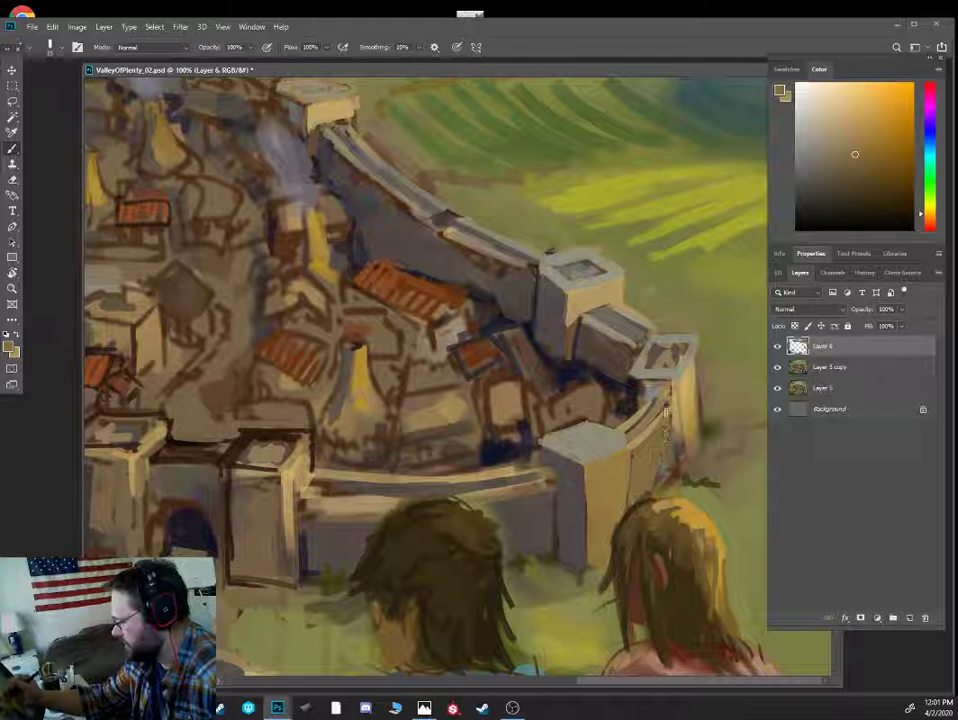
alt+click(596, 441)
key([)
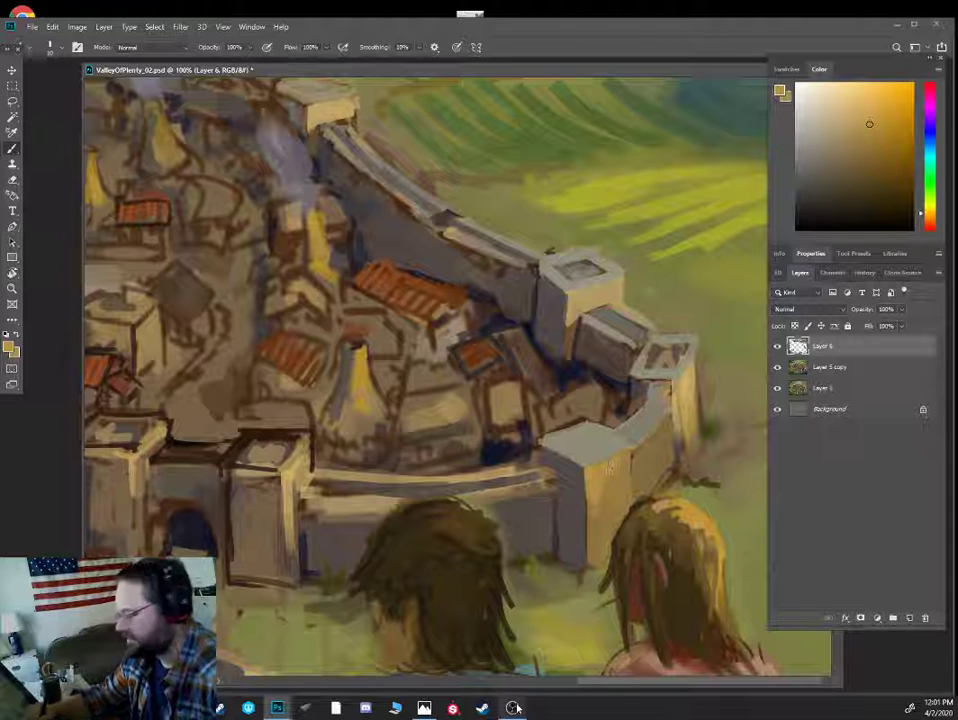
- Repaint the flat top of the southeast corner tower with light blue-gray tones and highlights
mouse_move(512, 707)
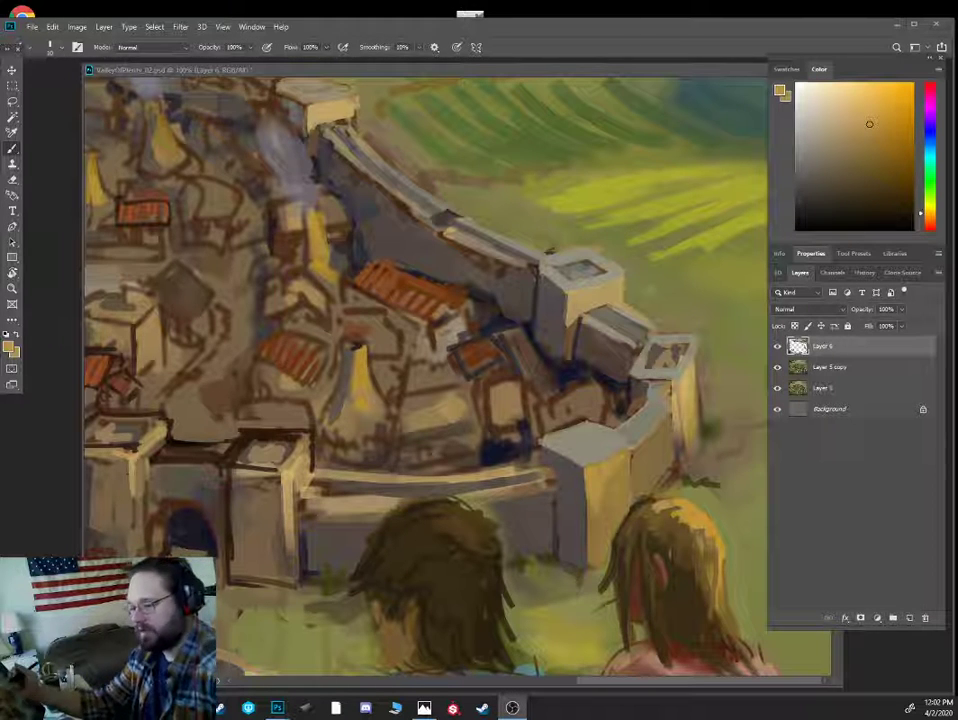
click(603, 468)
key(])
alt+click(622, 420)
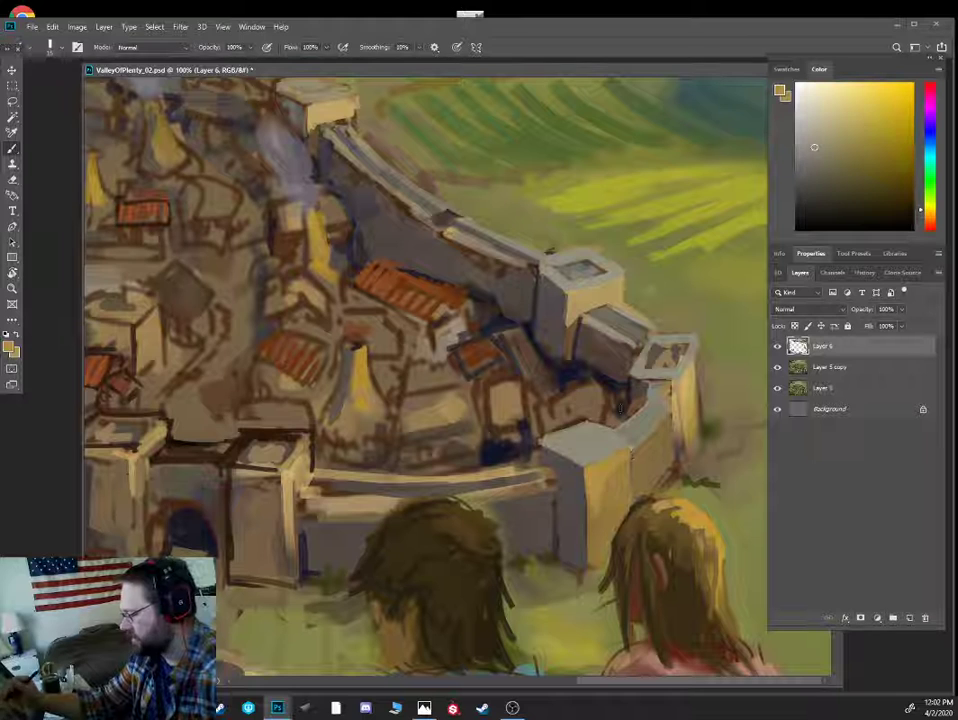
drag(941, 186, 905, 145)
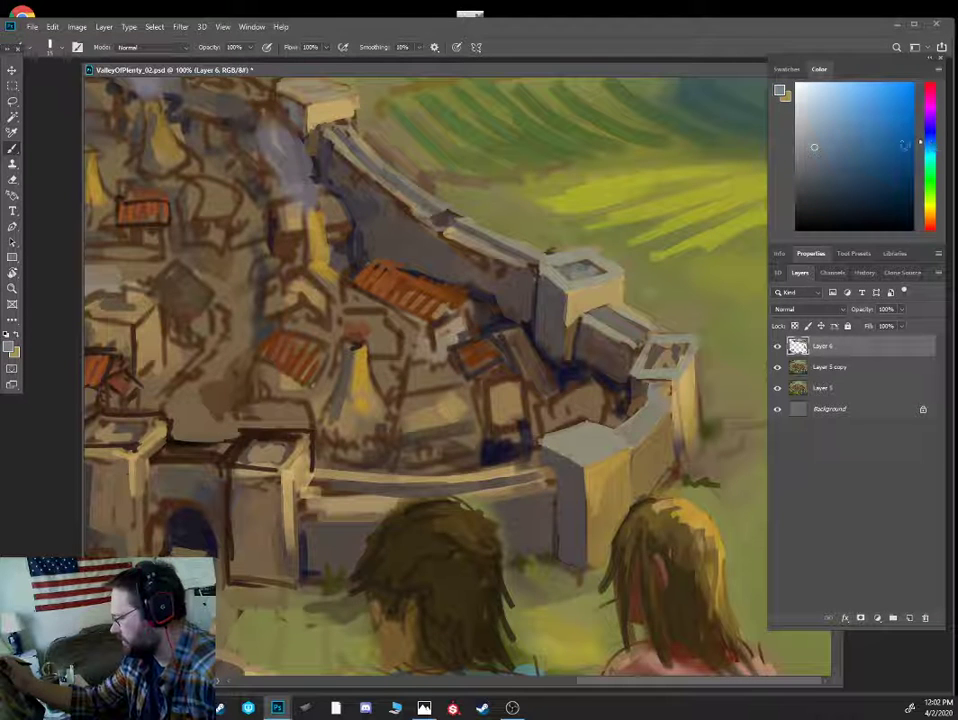
click(816, 133)
mouse_move(610, 440)
mouse_down()
mouse_move(565, 437)
mouse_move(581, 460)
mouse_move(623, 447)
mouse_up()
click(809, 122)
alt+click(572, 446)
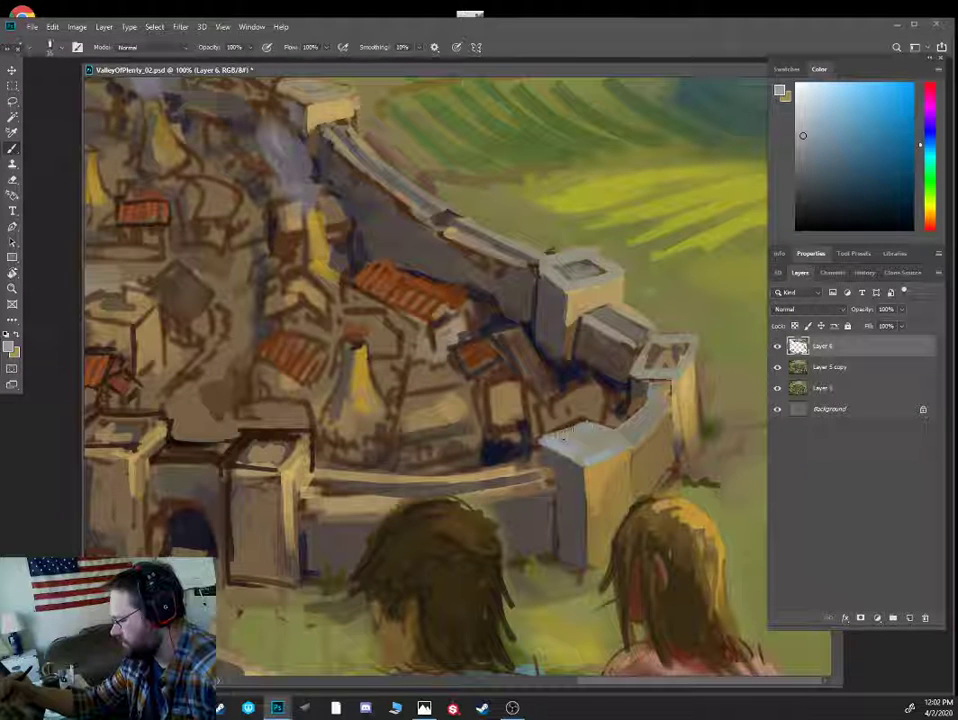
alt+click(592, 455)
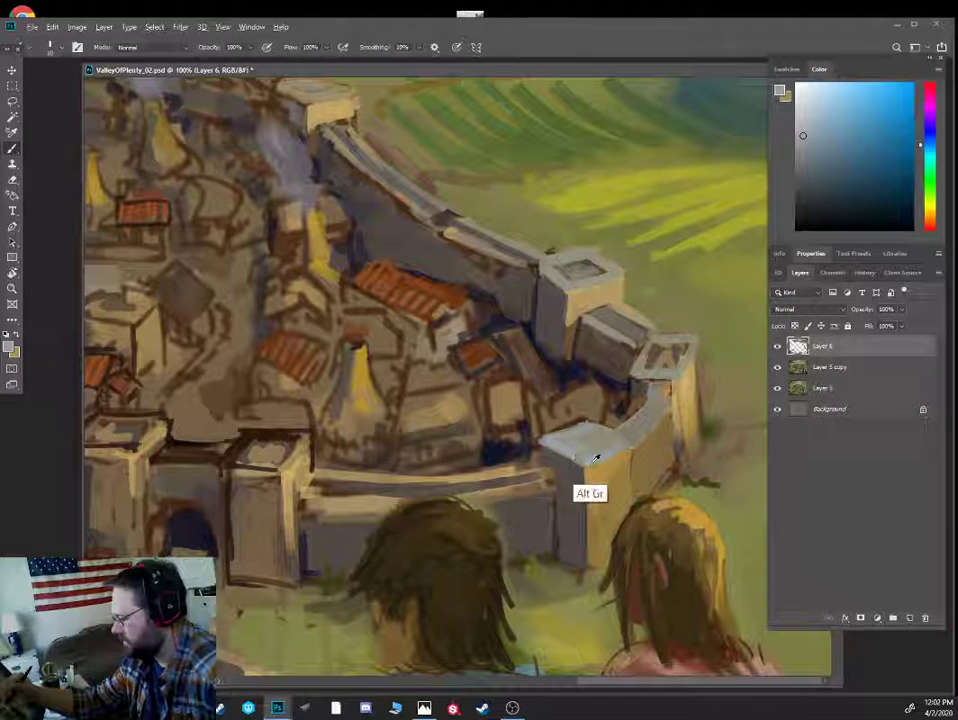
- Touch up the corner tower's golden sunlit face and darken the shaded side of the next tower with sampled gray-browns
key(ctrl+minus)
key(ctrl+minus)
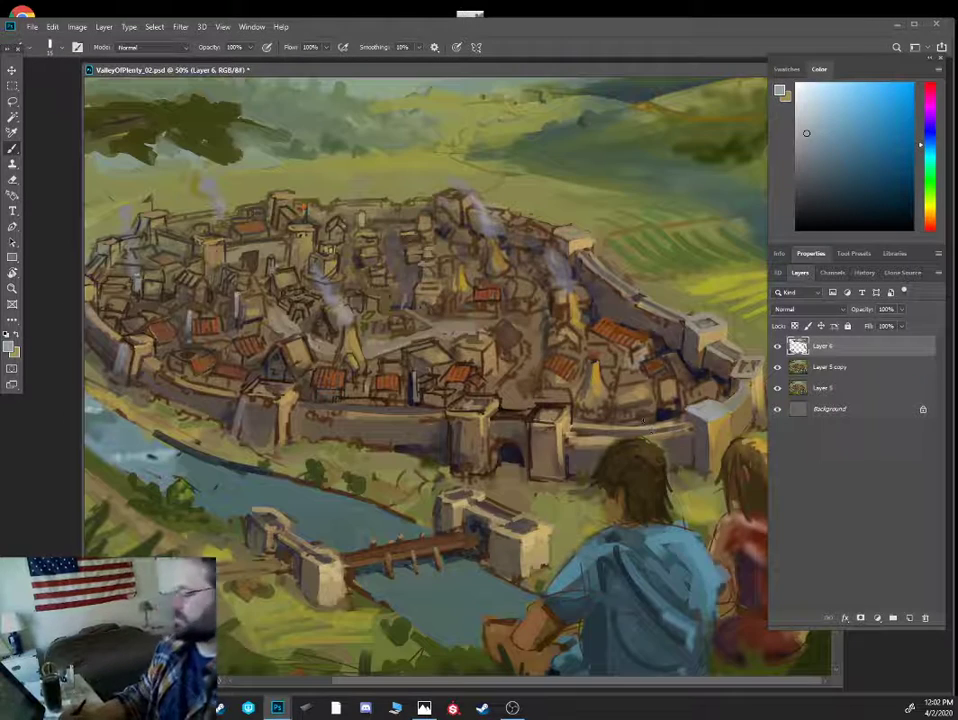
key(ctrl+plus)
drag(664, 382, 440, 329)
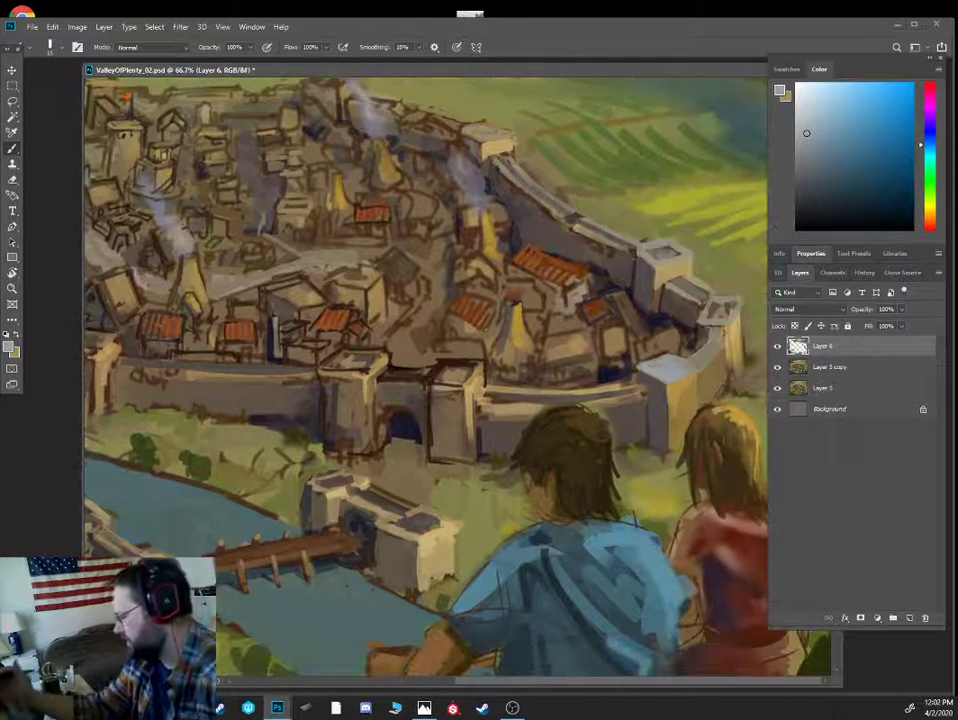
alt+click(676, 389)
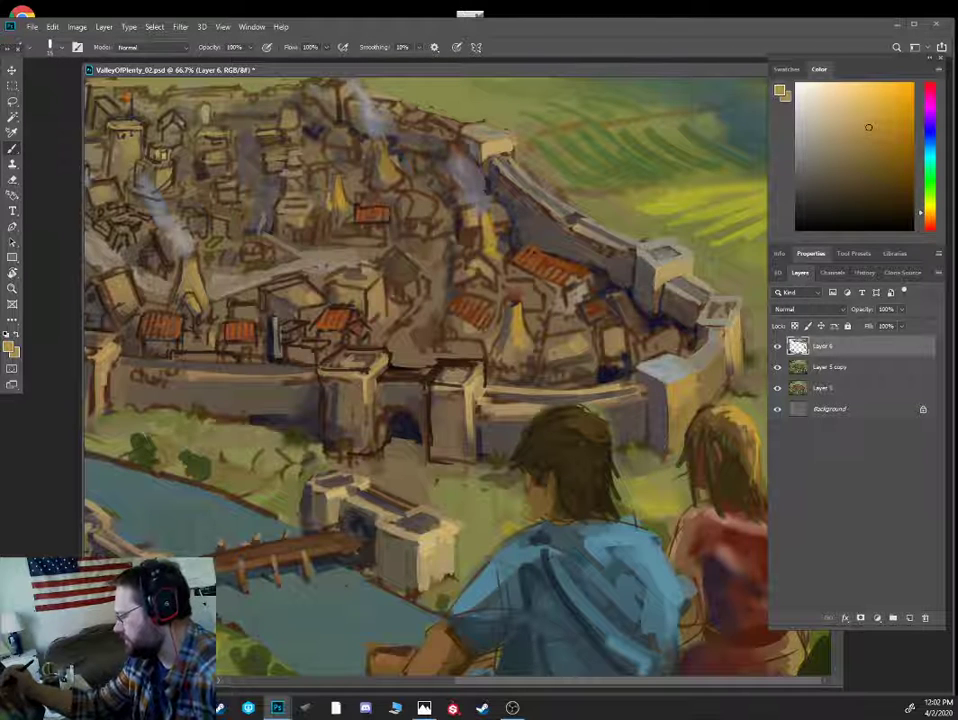
alt+click(706, 333)
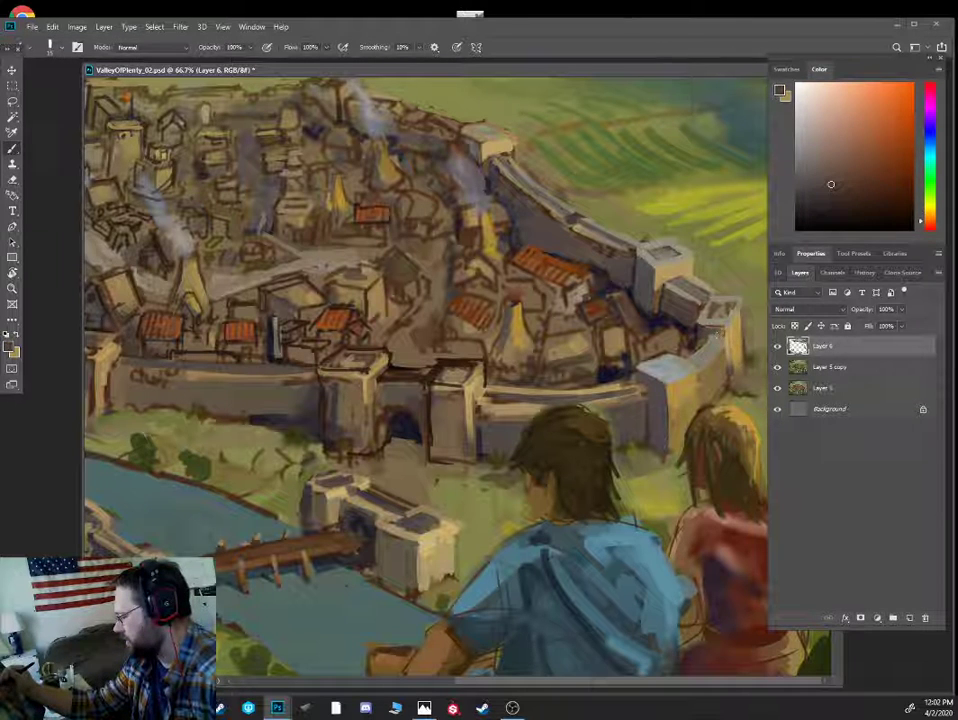
alt+click(723, 352)
key([)
alt+click(666, 420)
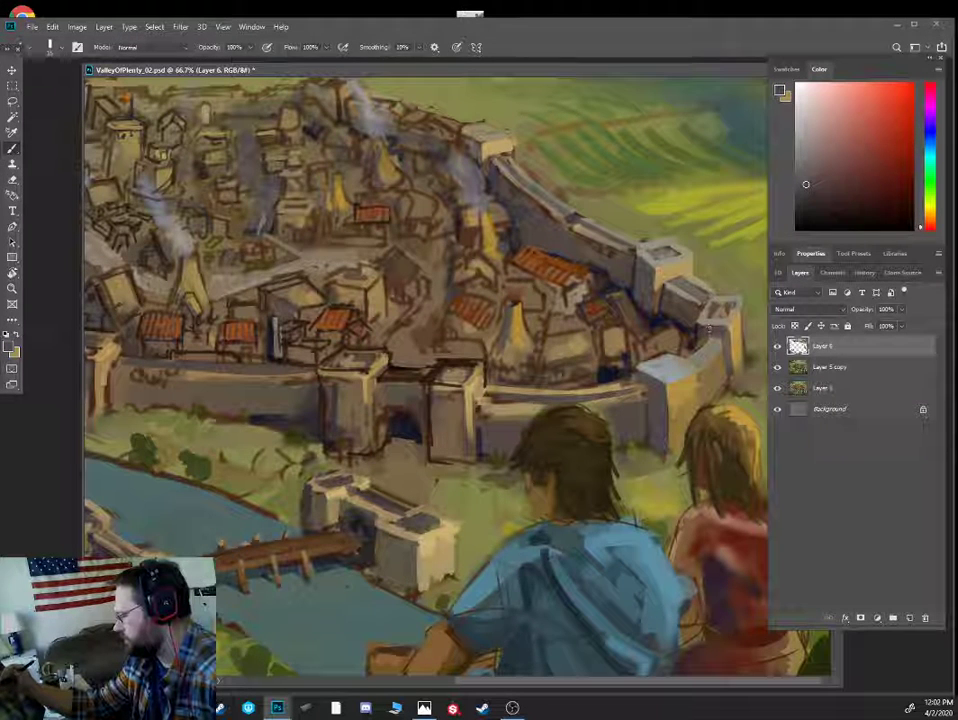
- Blend the gray walkway and tan outer face of the curved wall between the two southeast towers using sampled colors
alt+click(712, 350)
alt+click(702, 338)
alt+click(692, 379)
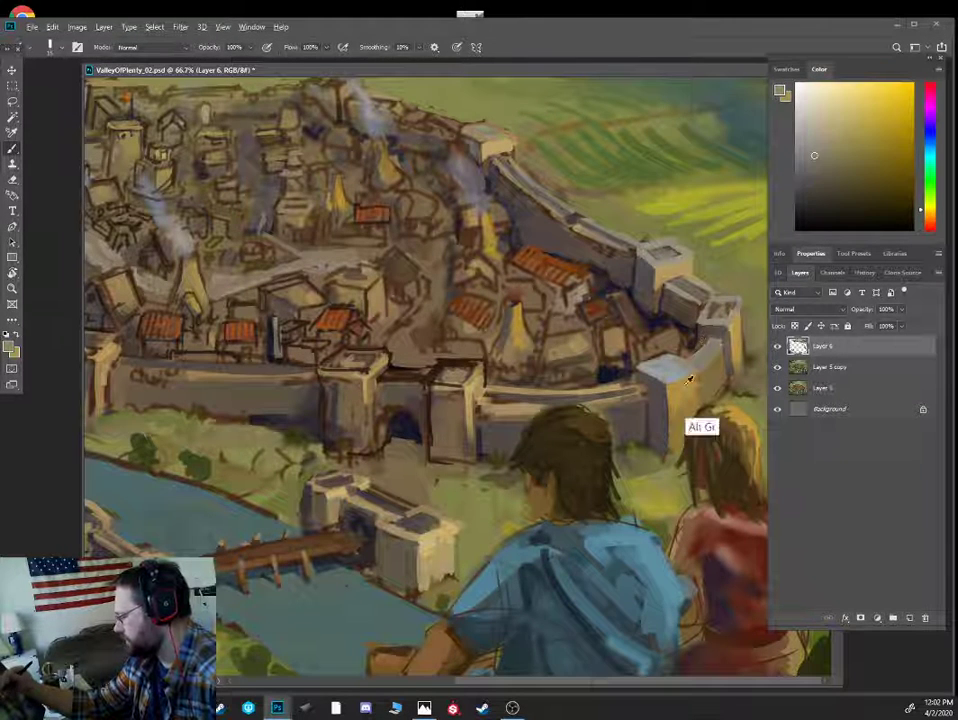
alt+click(703, 380)
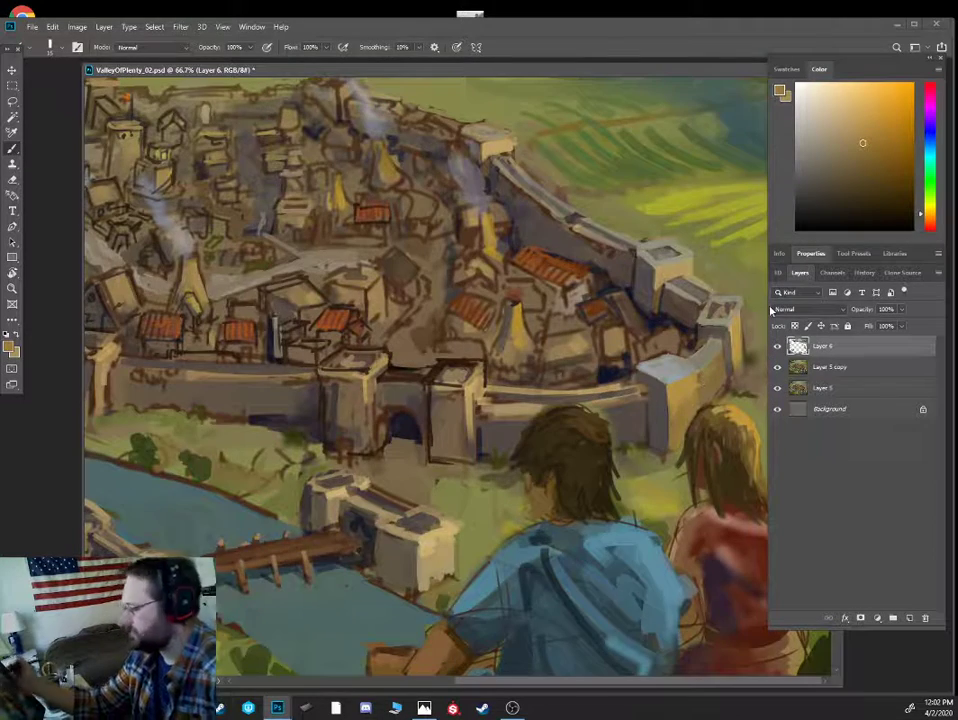
- Cover the recess on the small east tower's top with flat light gray, refining its edges with sampled olive green and tan
key(ctrl+minus)
key(ctrl+plus)
key(ctrl+plus)
drag(671, 359, 33, 440)
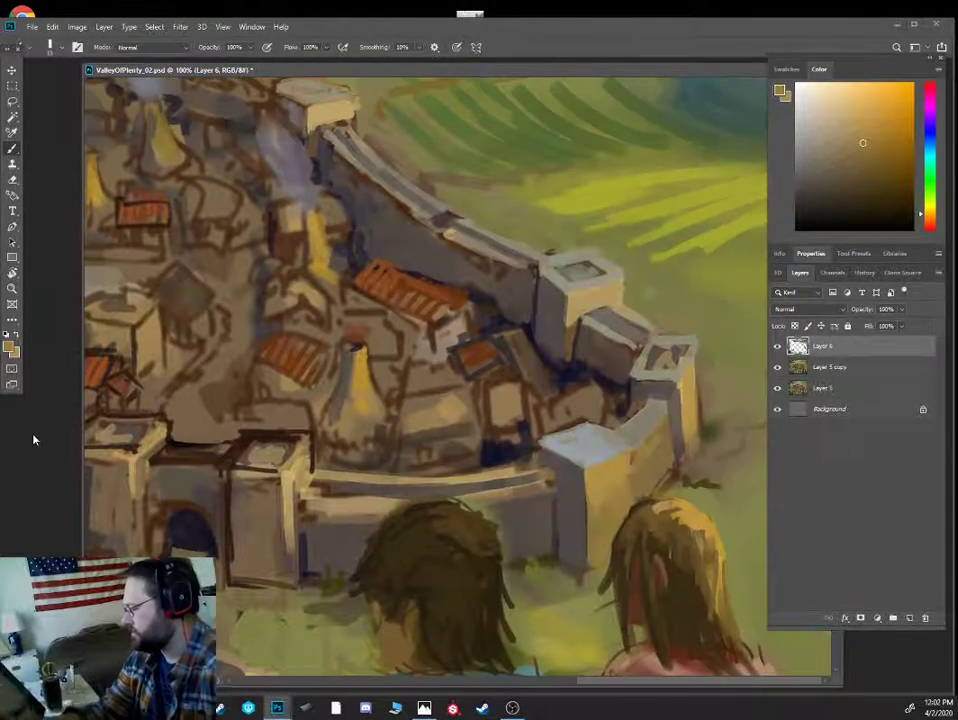
alt+click(649, 368)
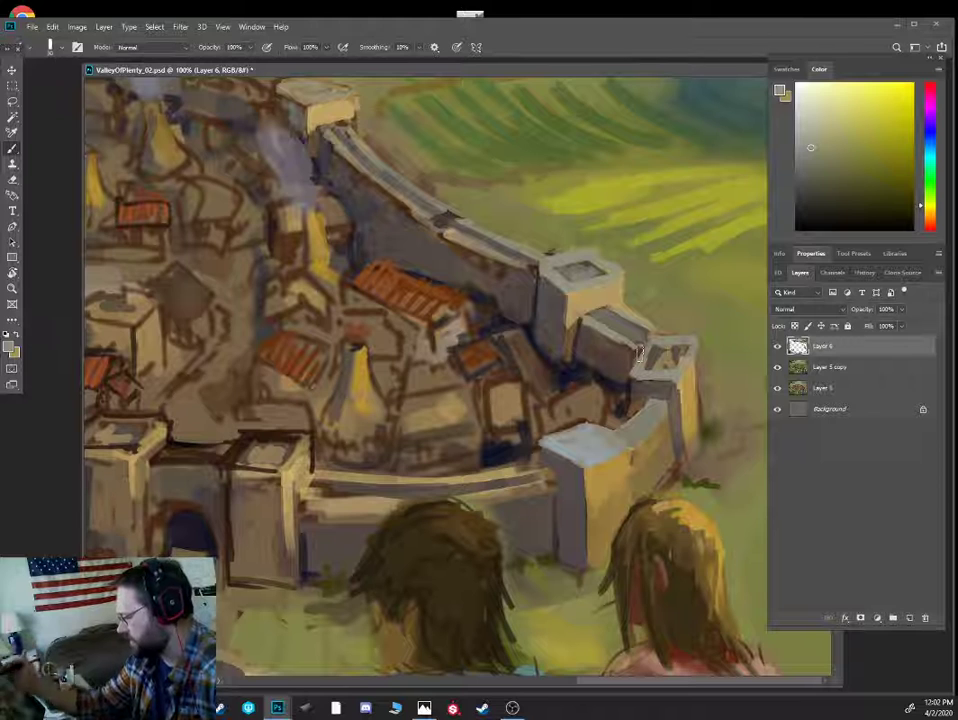
mouse_move(655, 352)
mouse_down()
mouse_move(668, 360)
mouse_move(683, 348)
mouse_up()
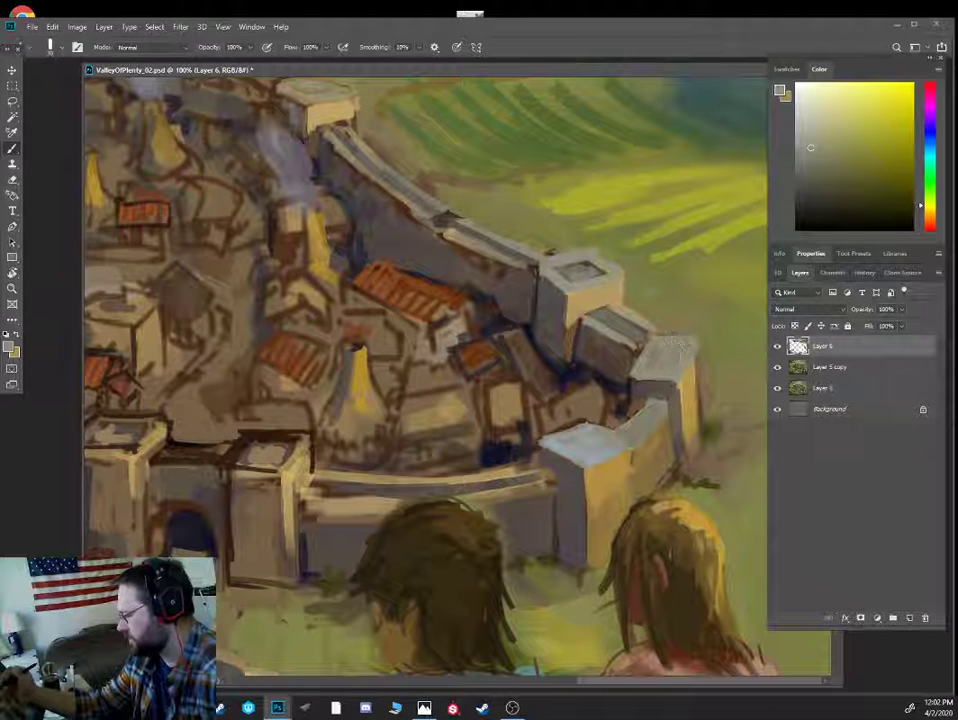
alt+click(676, 306)
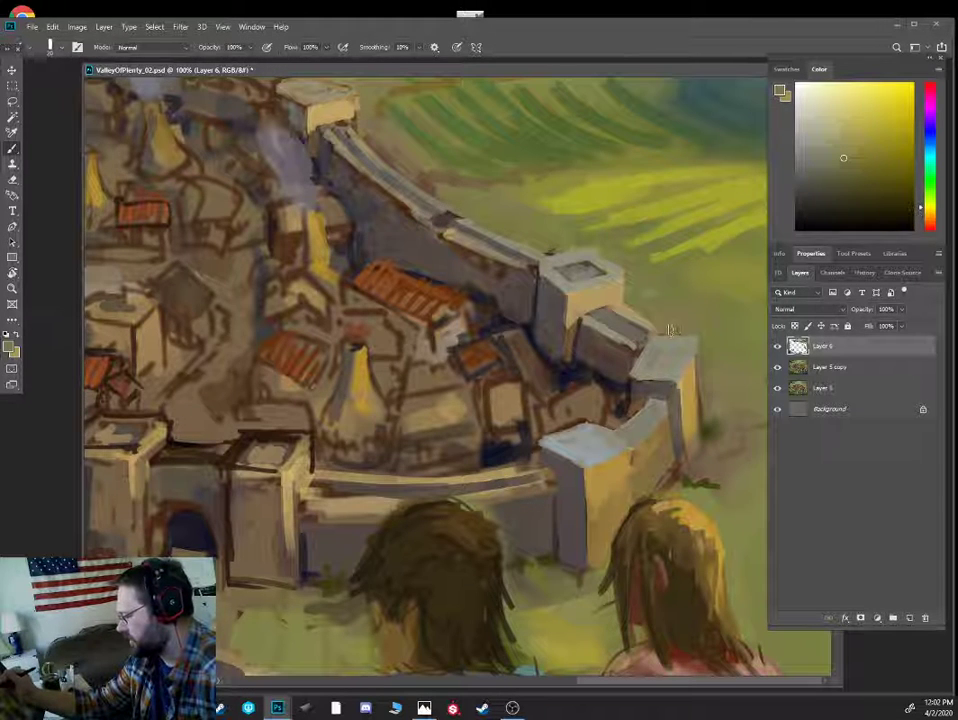
alt+click(676, 306)
alt+click(683, 382)
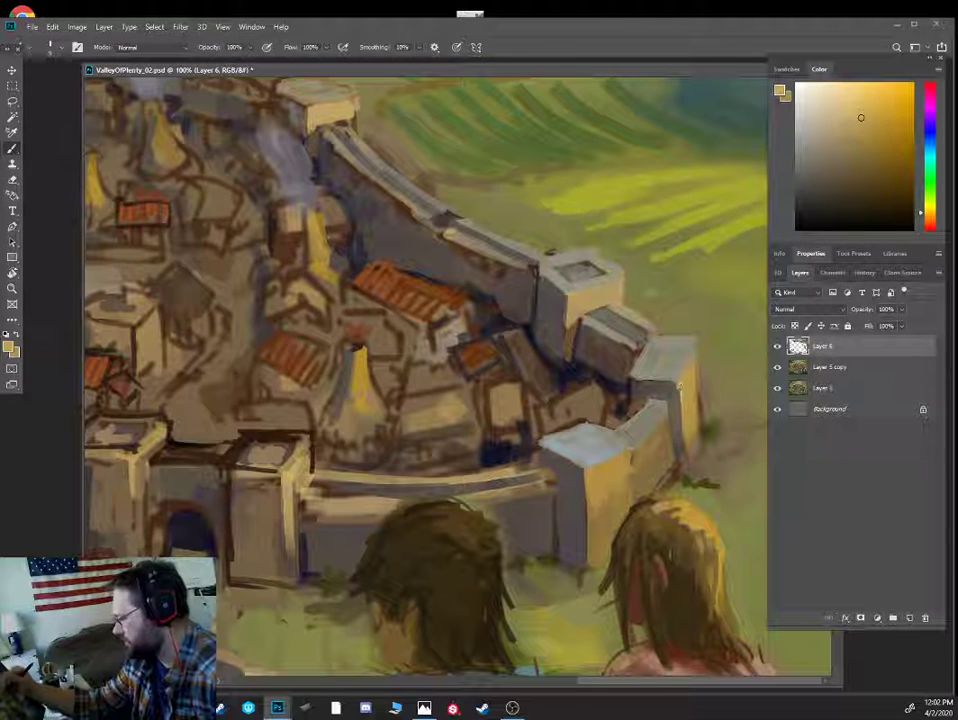
- Repaint the parapet and walkway of the short wall between the two eastern towers with sampled and adjusted grays
alt+click(505, 326)
alt+click(628, 342)
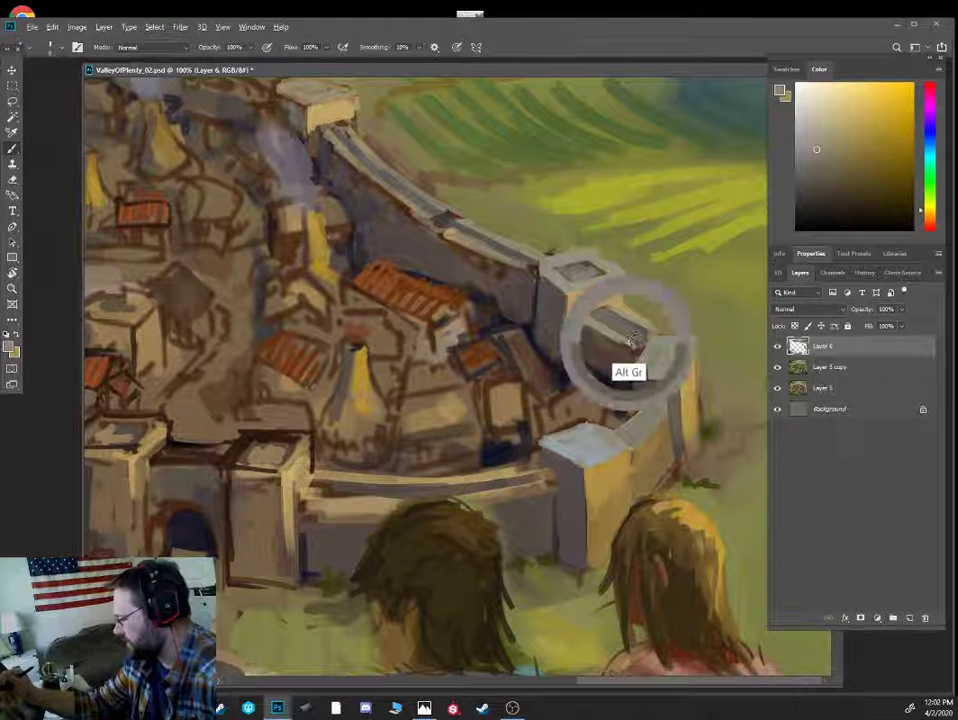
alt+click(628, 350)
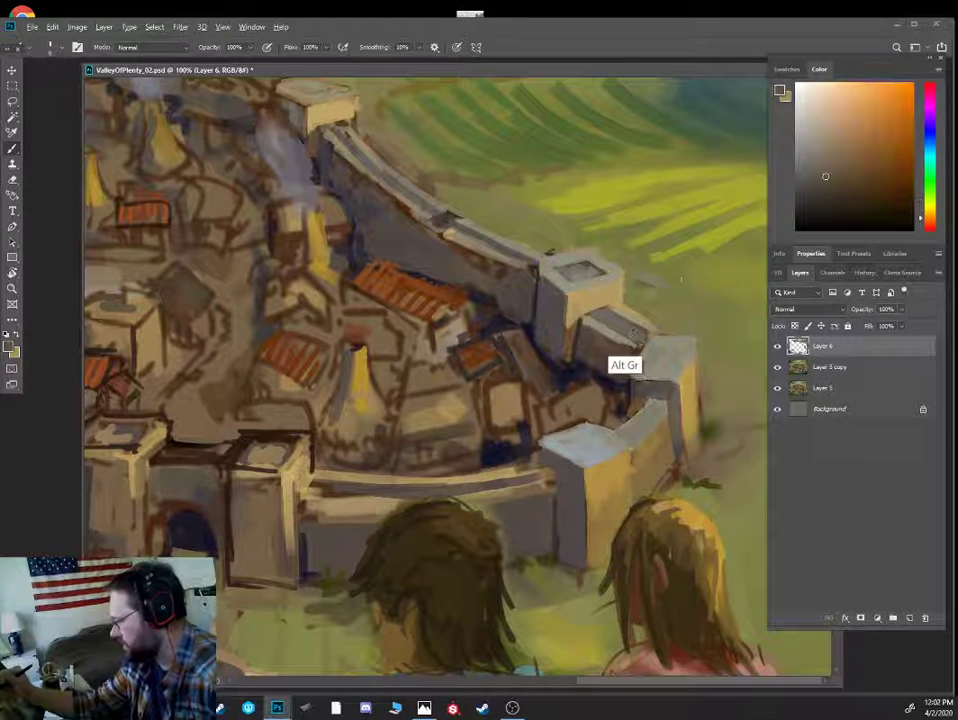
drag(808, 167, 804, 160)
drag(630, 349, 638, 343)
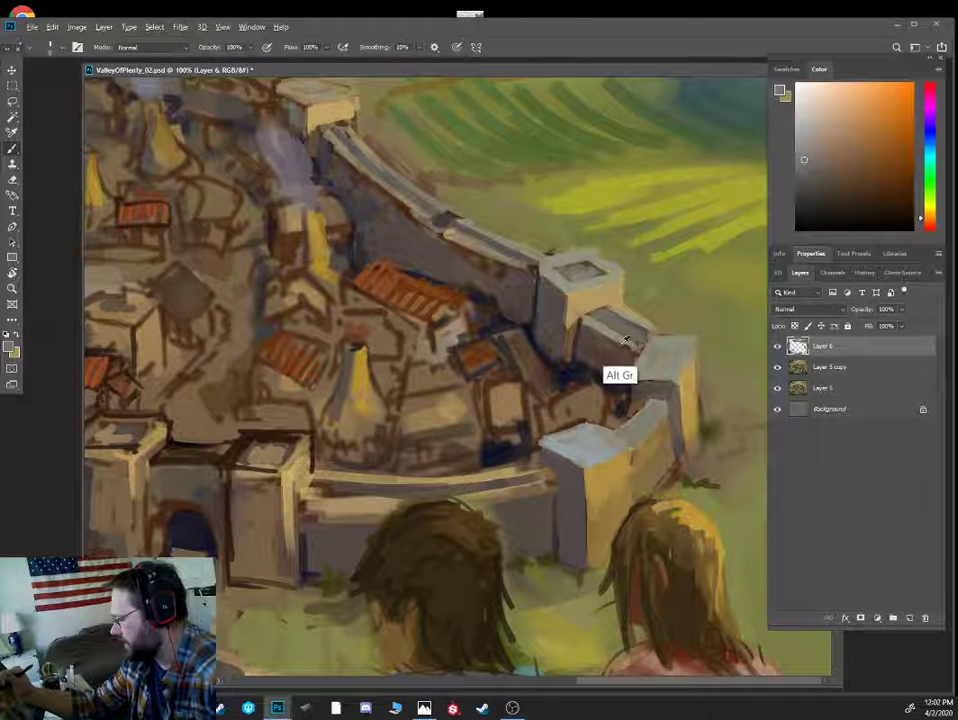
alt+click(630, 346)
alt+click(626, 340)
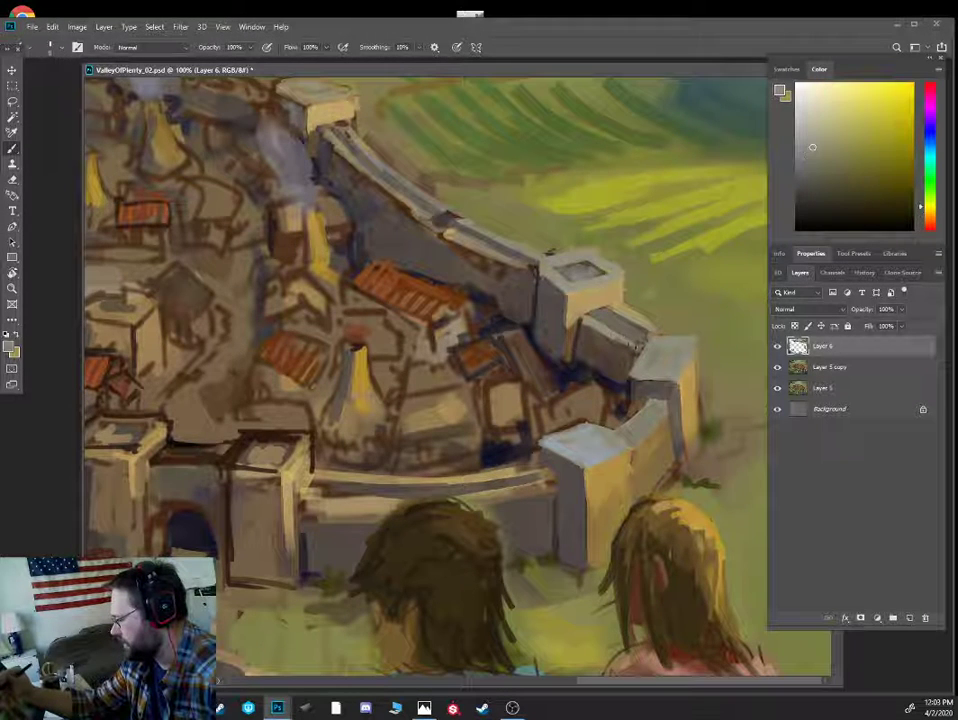
- Deepen the shadows below the short eastern wall and smooth the shaded sides of the larger tower and adjoining wall
alt+click(592, 385)
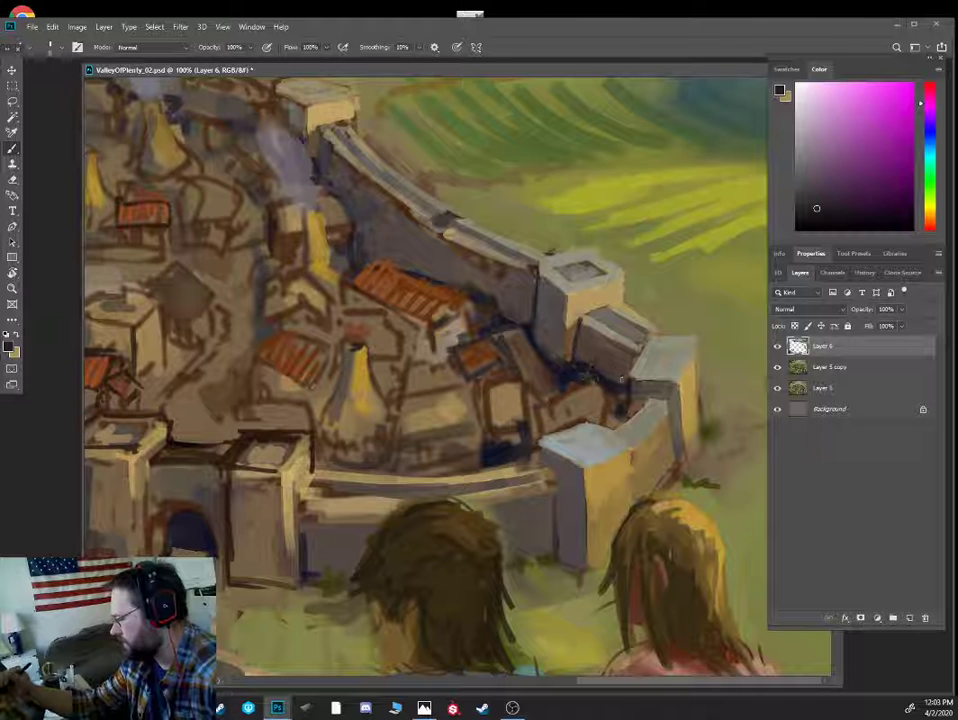
alt+click(580, 348)
alt+click(575, 342)
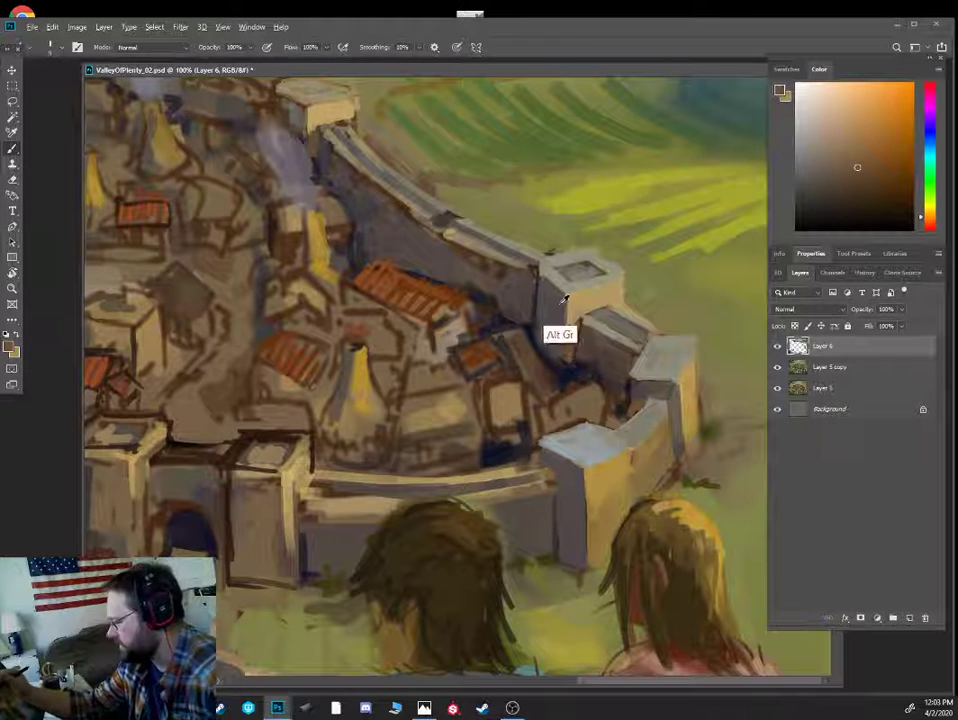
alt+click(552, 320)
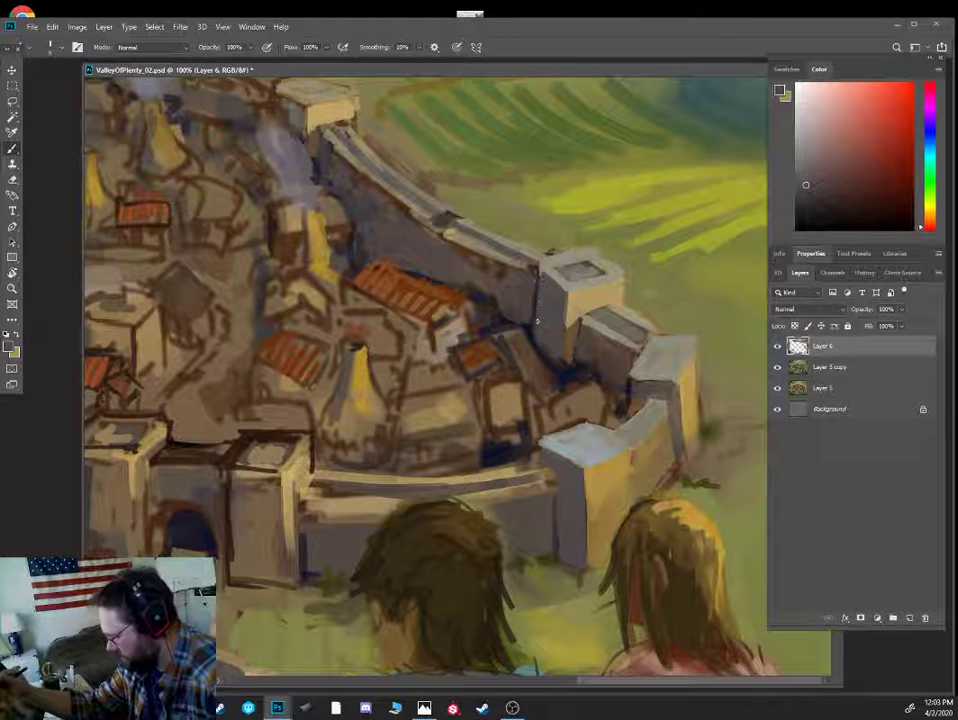
alt+click(532, 300)
alt+click(528, 312)
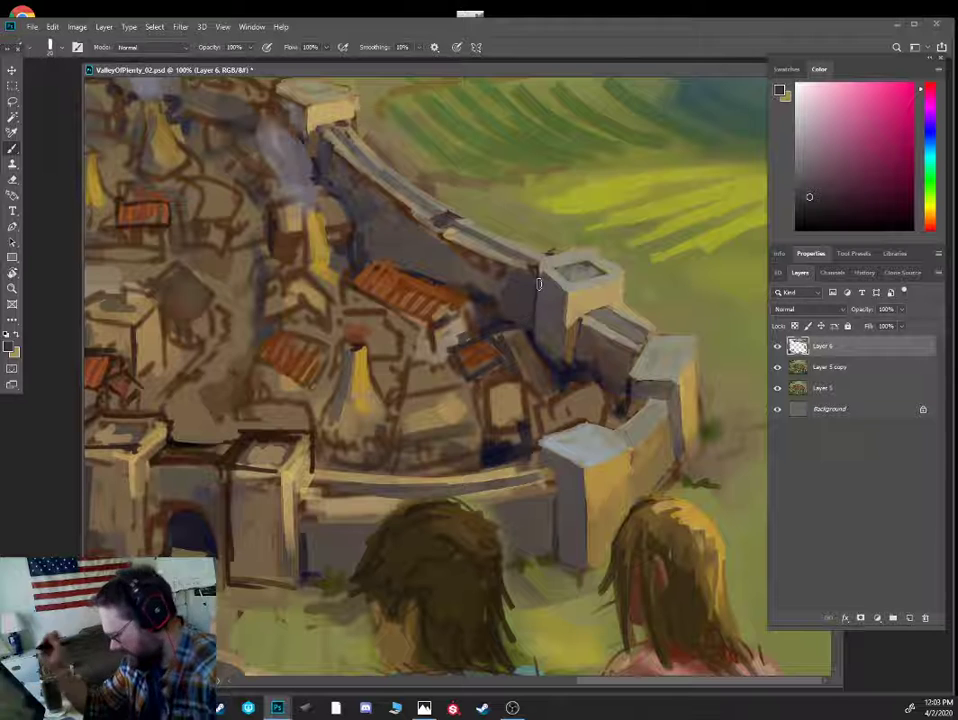
alt+click(590, 363)
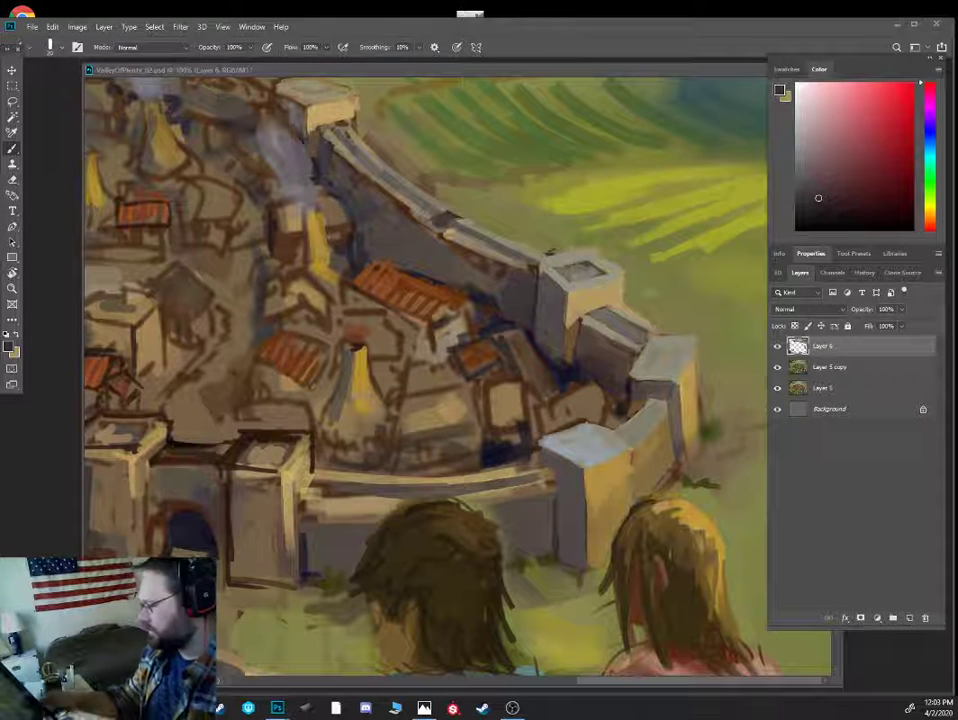
- Clean up the field along the larger east tower's outer edge with sampled olive green
alt+click(632, 263)
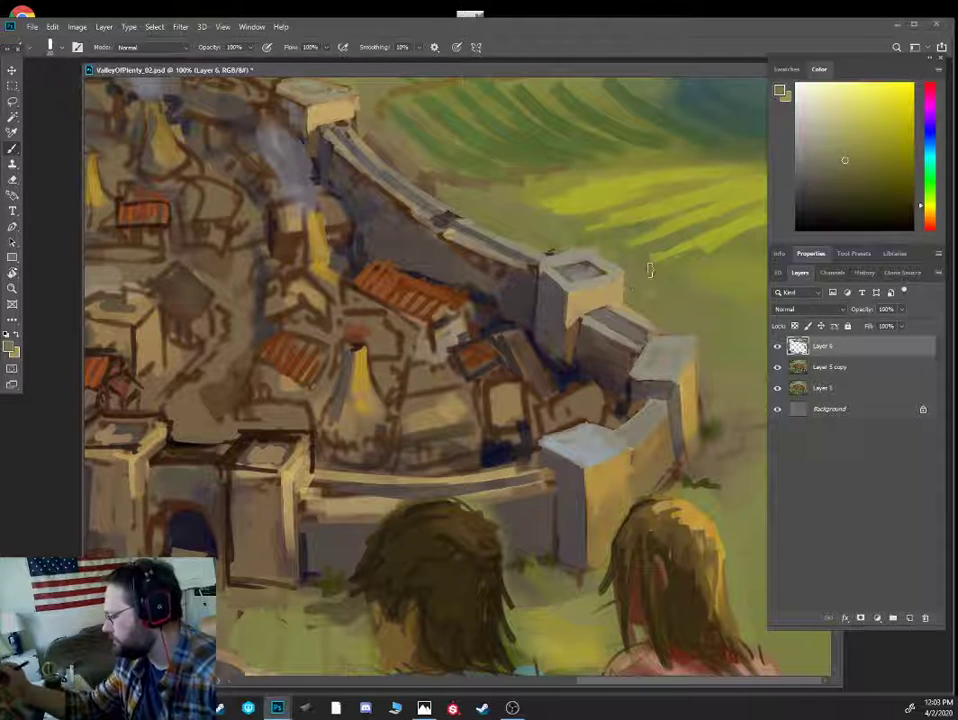
- Clean up the grass edge behind the middle square tower and repaint its roof recess using sampled green and stone gray with a smaller brush
alt+click(549, 248)
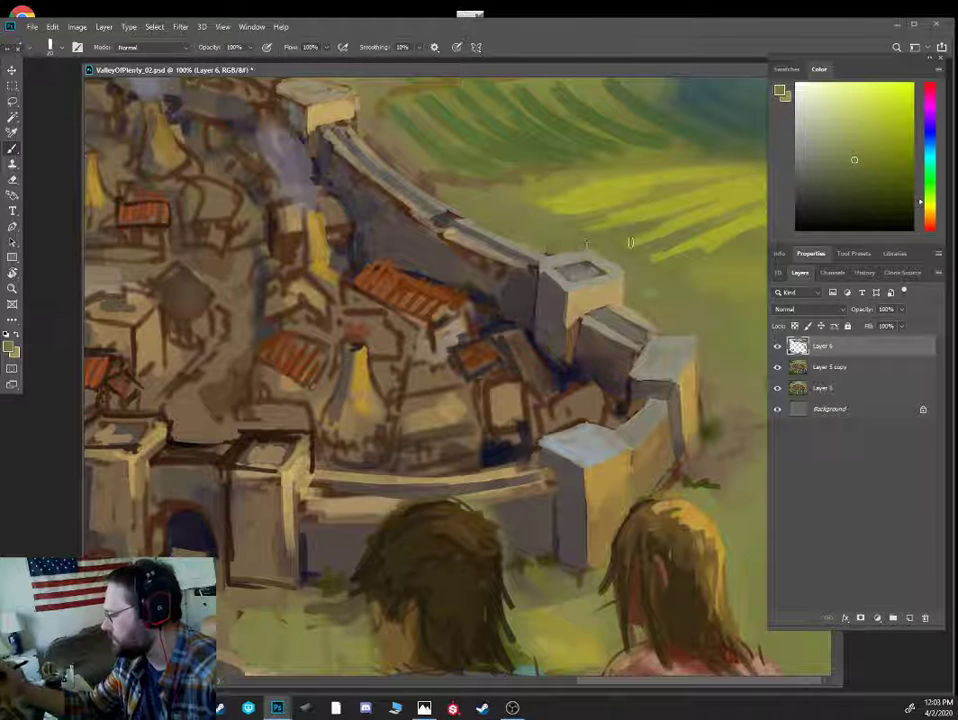
key(bracketleft)
key(bracketleft)
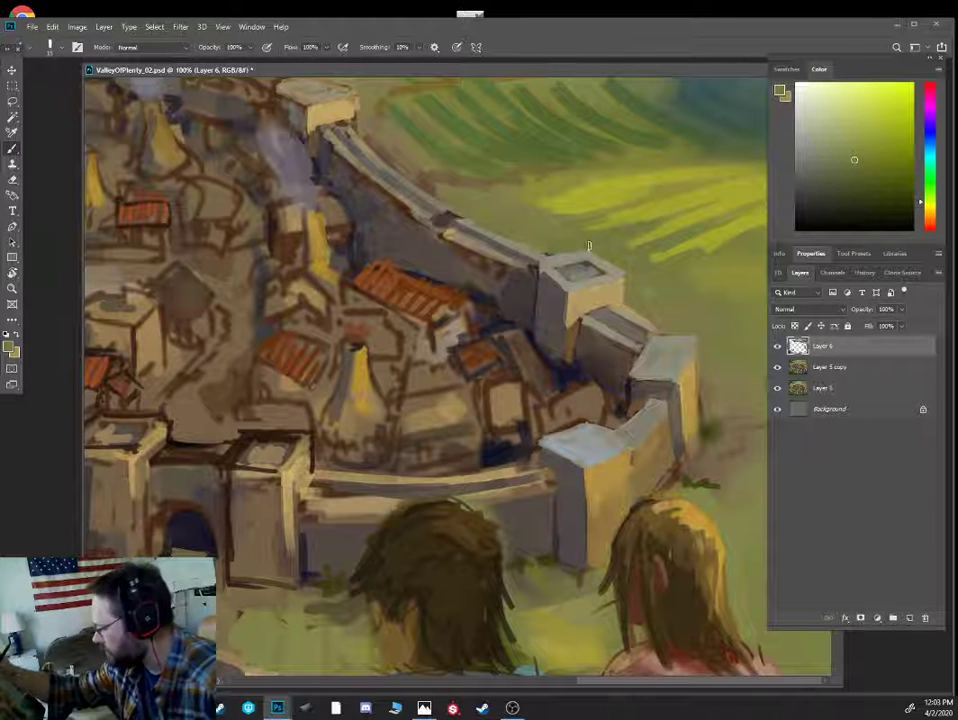
alt+click(580, 292)
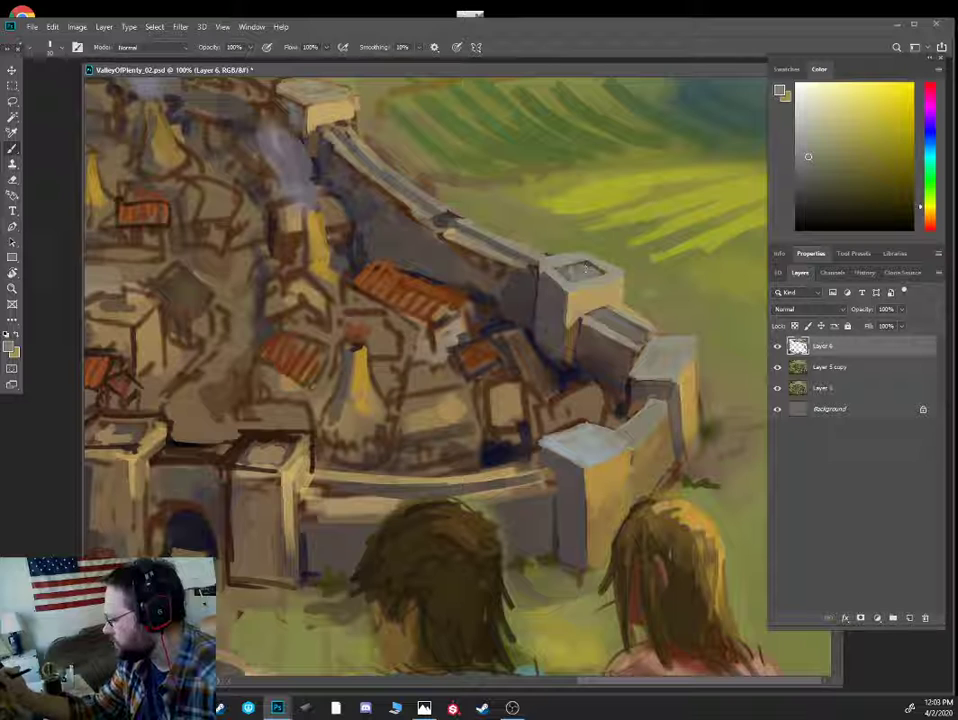
alt+click(583, 268)
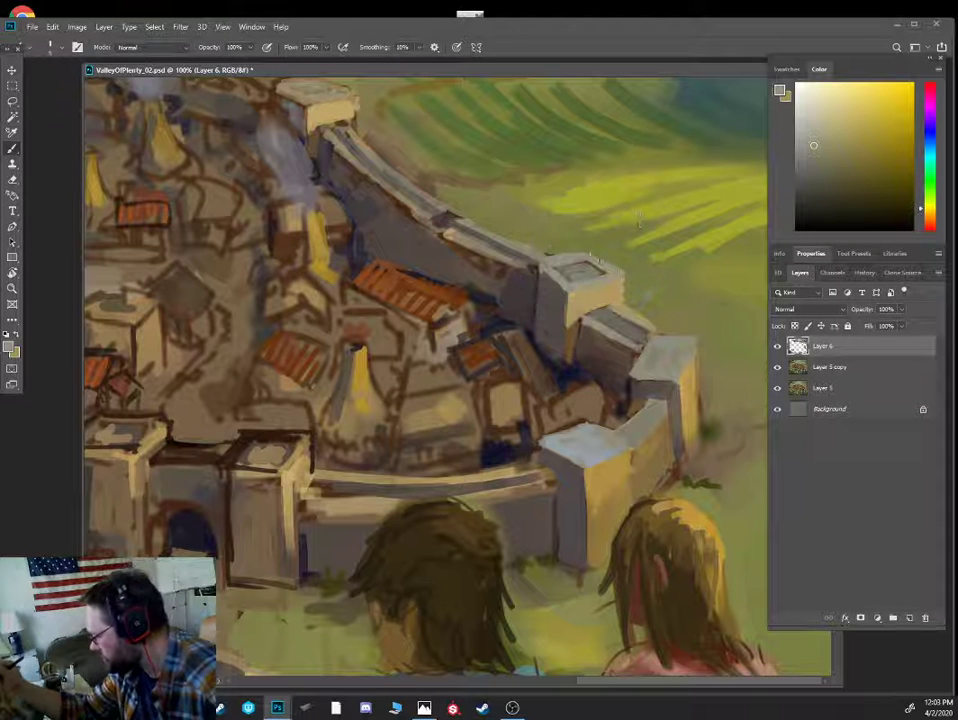
- Refine the outer edge of the middle tower and the short wall beside it with sampled grass green and stone gray
alt+click(632, 258)
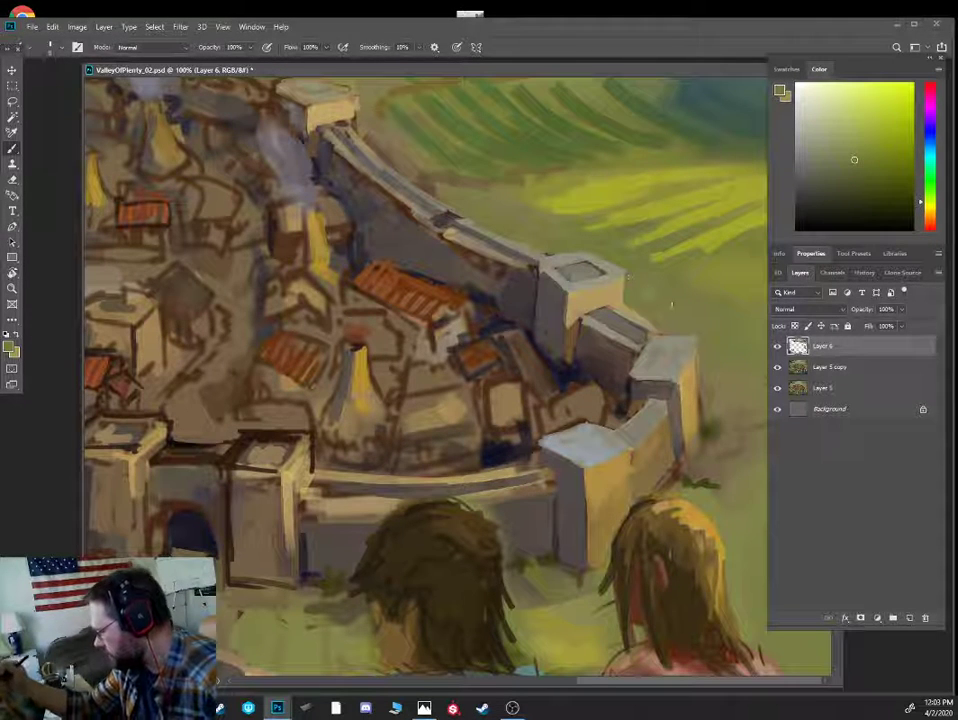
alt+click(473, 230)
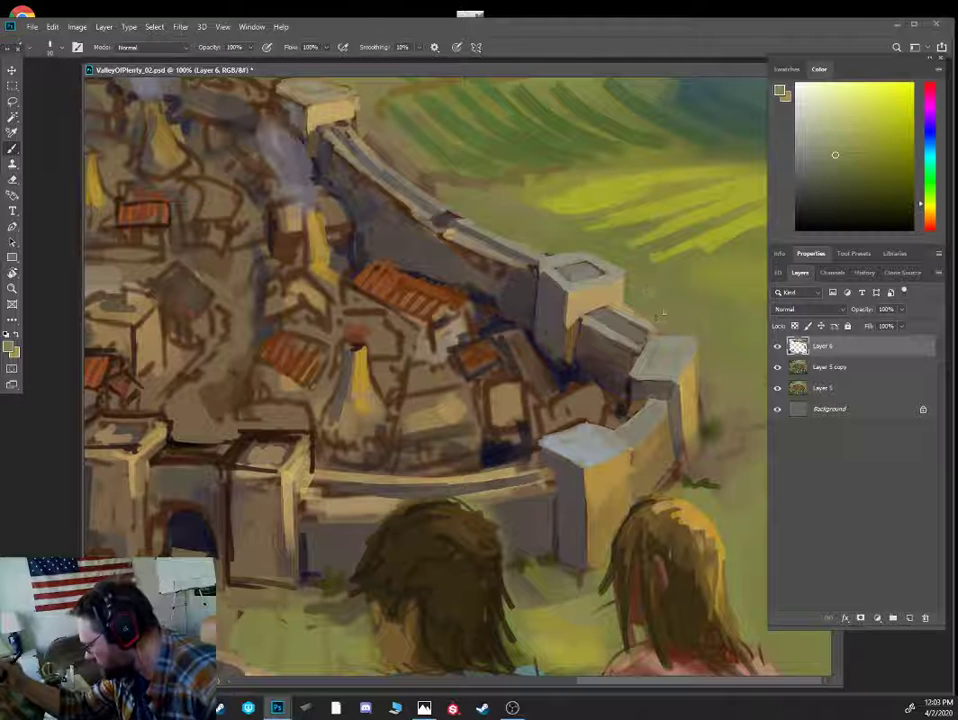
alt+click(650, 300)
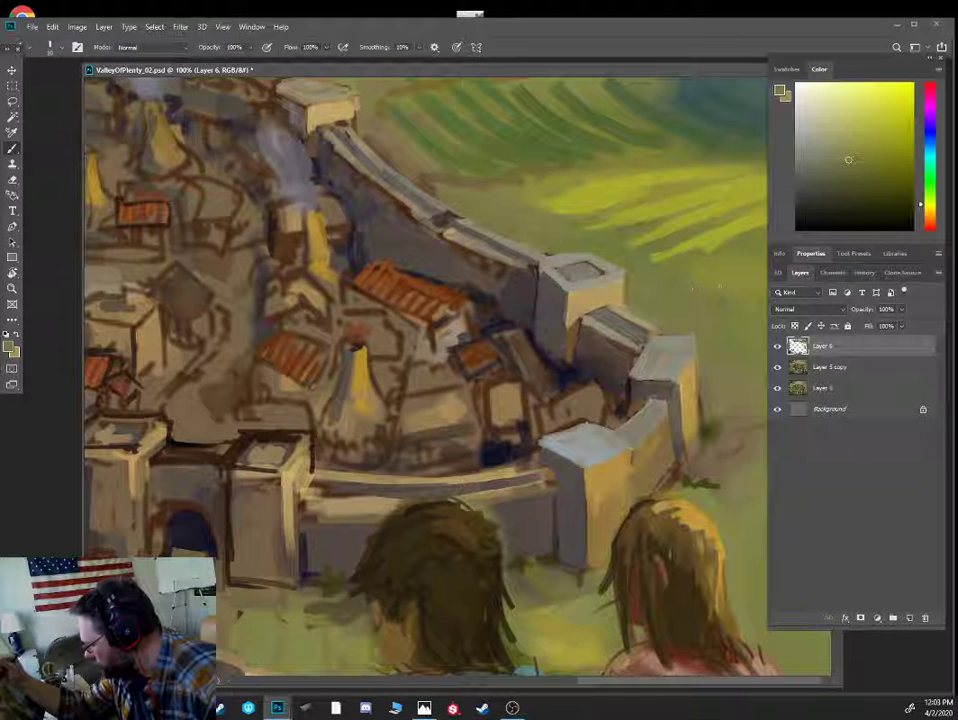
alt+click(483, 268)
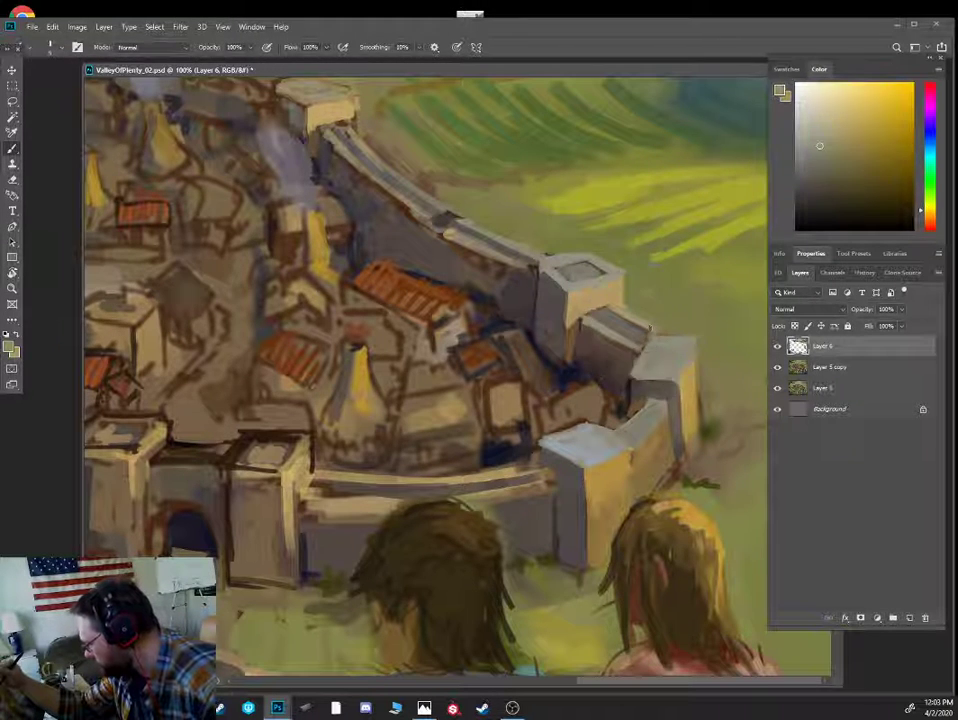
alt+click(643, 333)
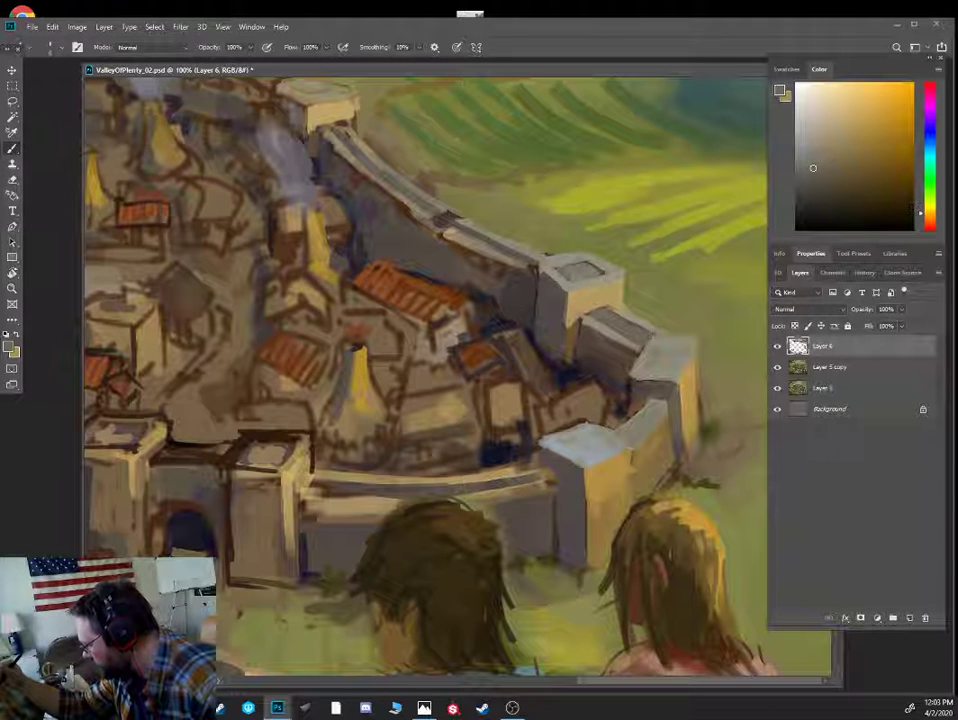
- Paint sampled tan along the base of the middle tower's sunlit face and cover stray marks beside the short wall with grass green
alt+click(585, 306)
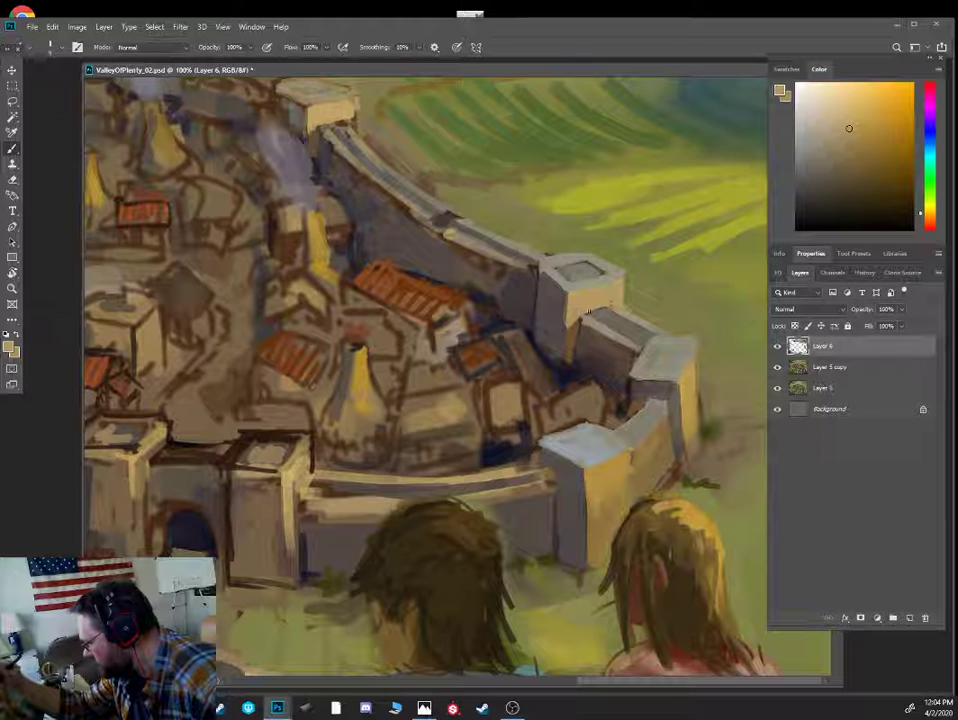
drag(585, 312, 611, 304)
alt+click(634, 278)
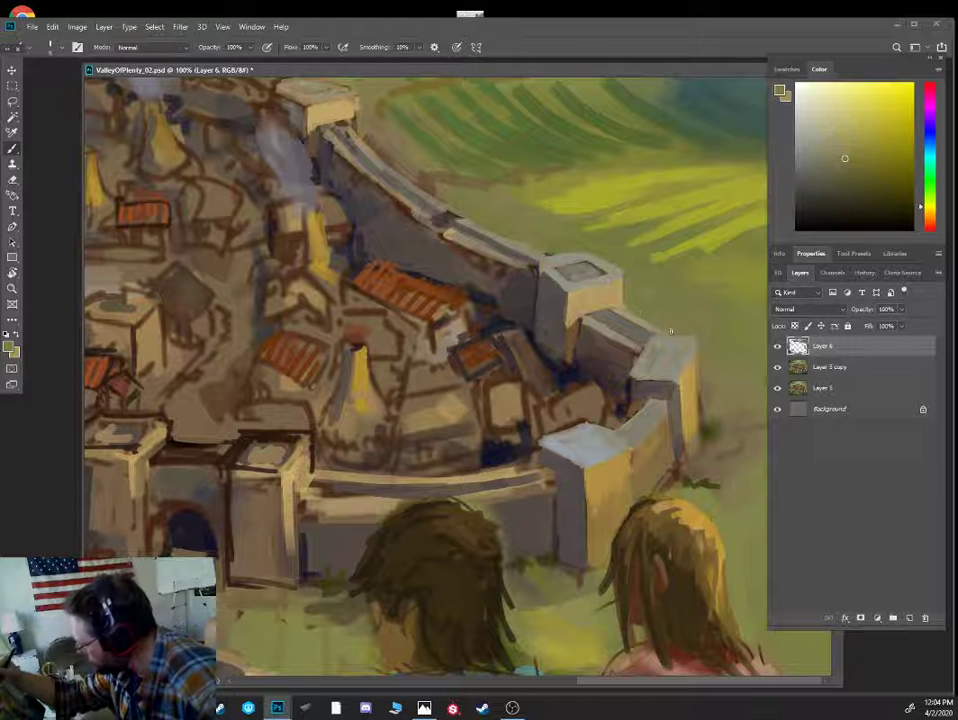
alt+click(663, 310)
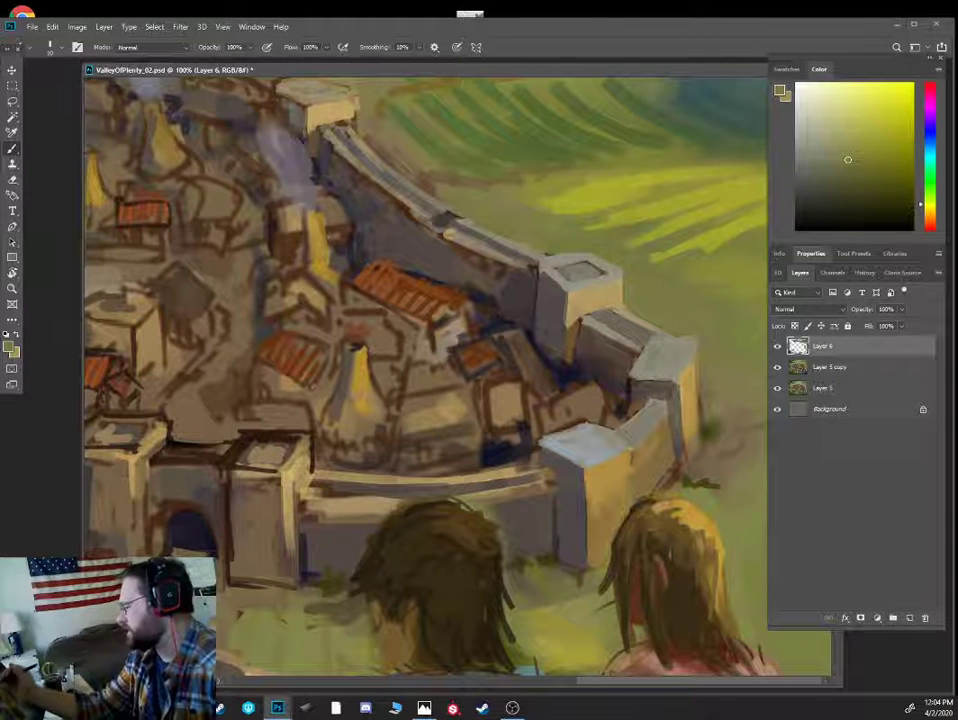
- Touch up the stonework and shadow side of the middle tower with sampled gray and dark brown, using a finer brush
alt+click(478, 269)
key([)
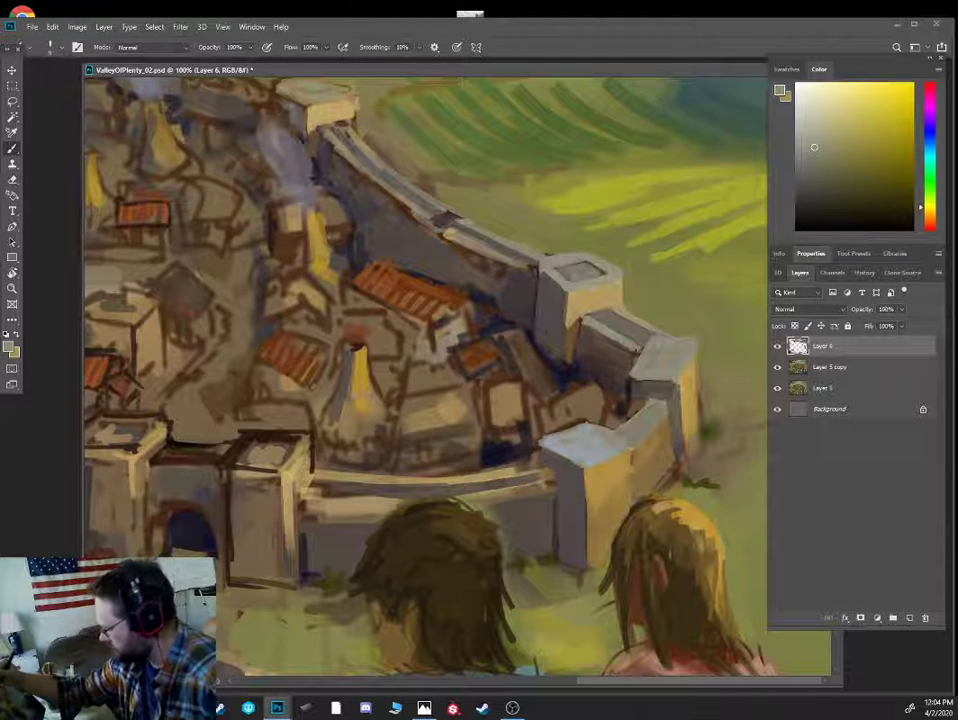
alt+click(445, 272)
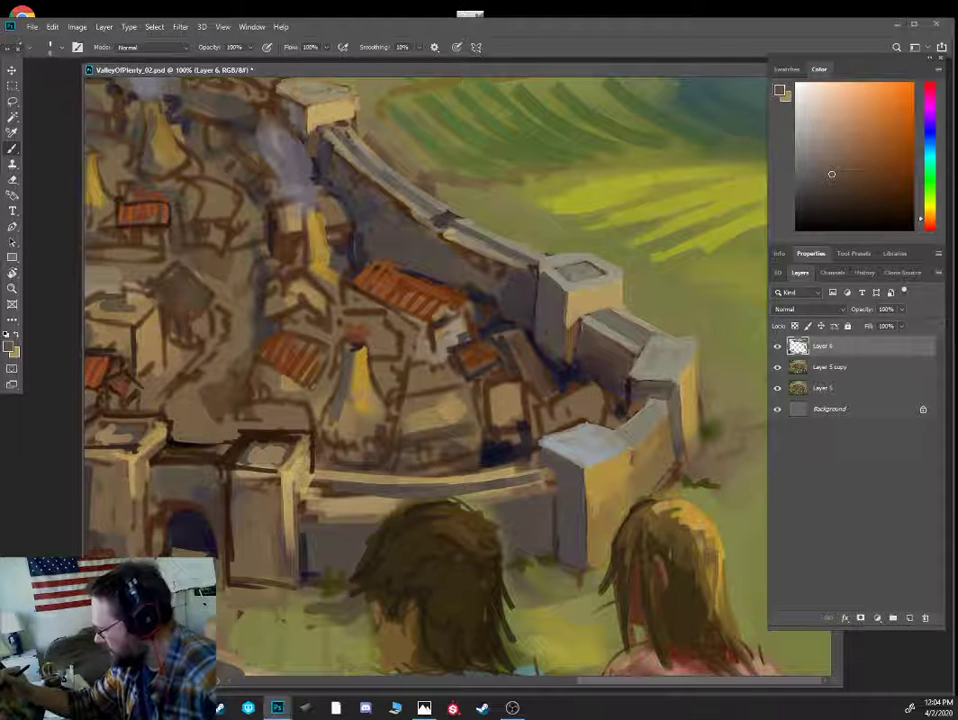
alt+click(420, 268)
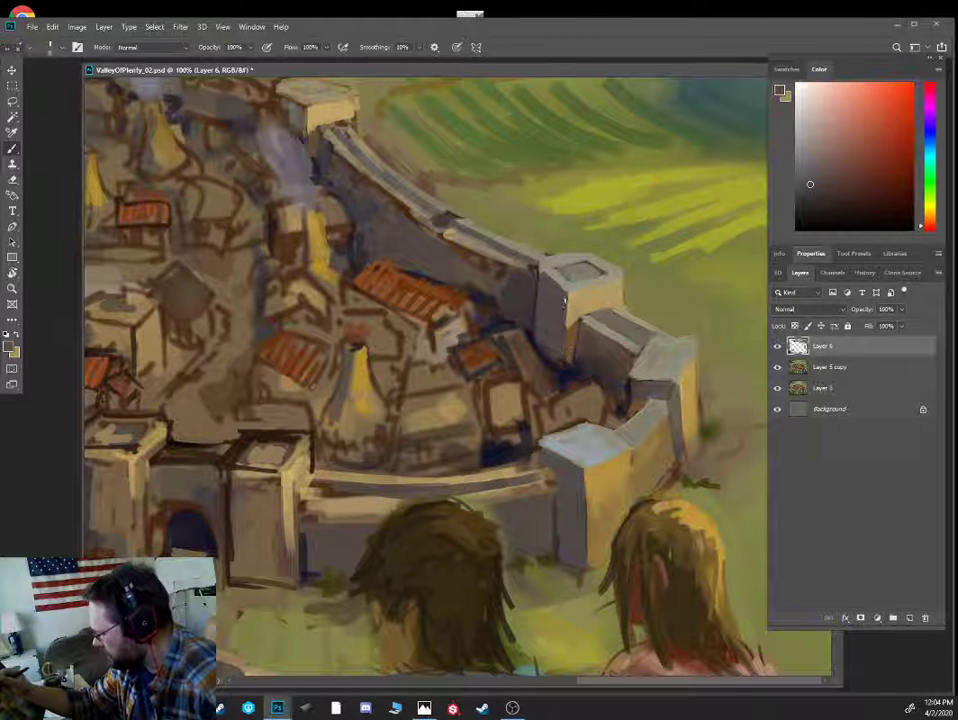
alt+click(549, 253)
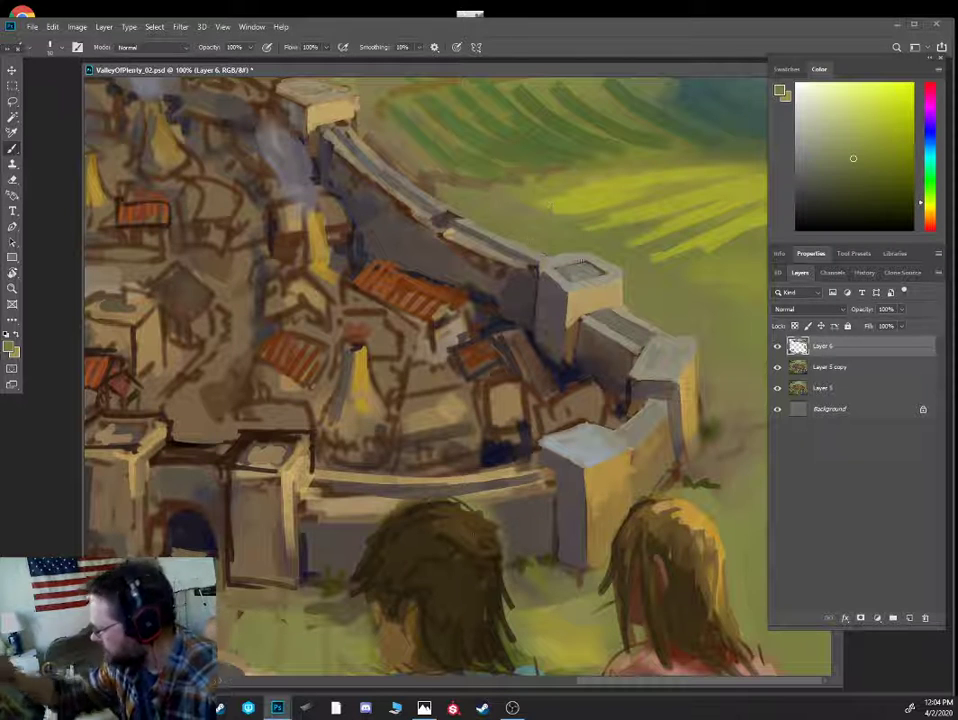
- Blend the grass between the city wall and the yellow field with sampled olive greens, varying the brush size
key(ctrl+minus)
alt+click(682, 272)
key(])
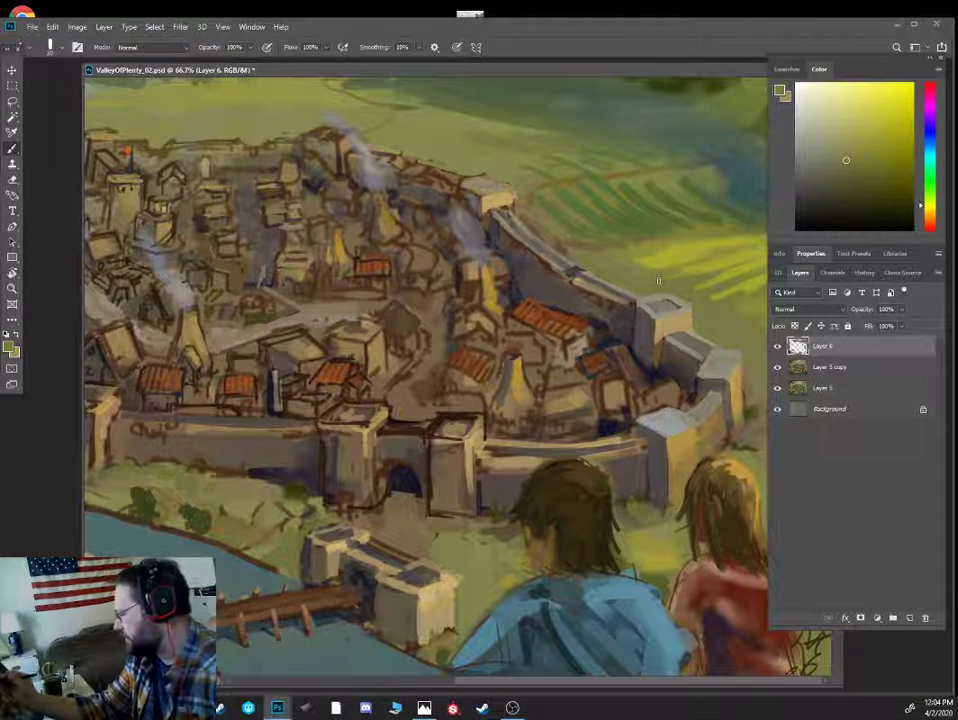
alt+click(688, 270)
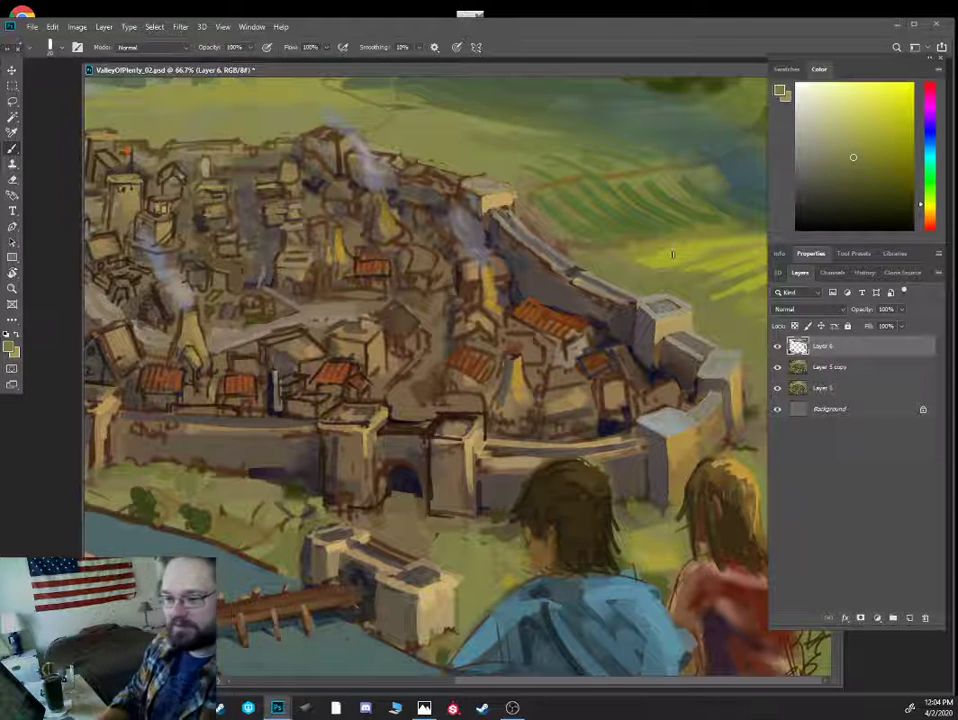
alt+click(726, 272)
key(bracketleft)
key(bracketleft)
key(bracketleft)
key(bracketleft)
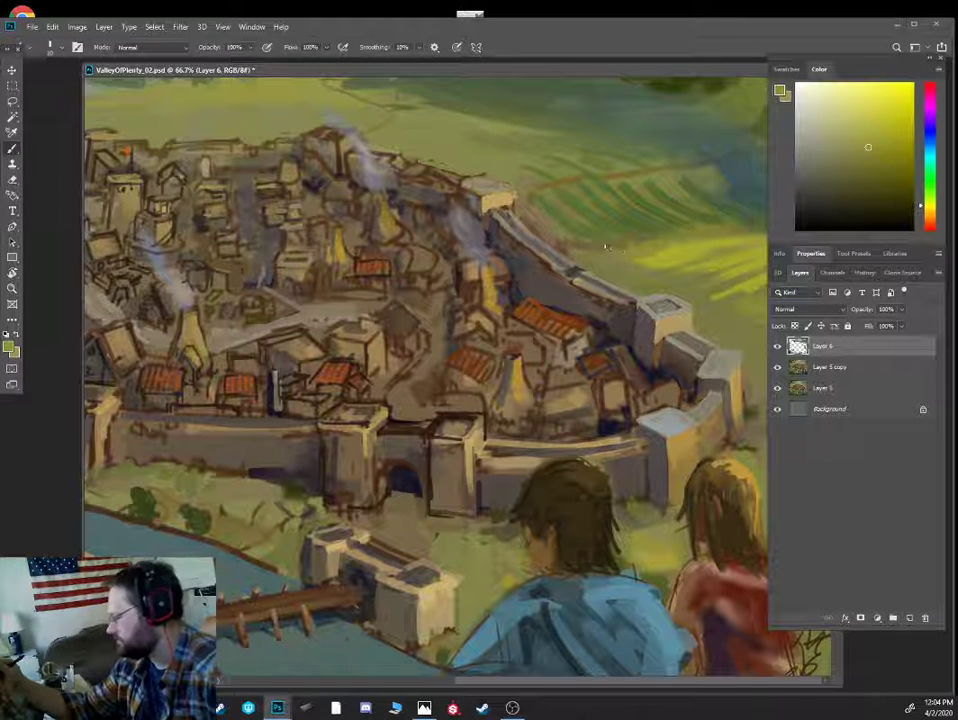
- Paint the walkway along the top of the right-hand city wall with sampled light and dark stone grays
alt+click(640, 318)
key(bracketright)
drag(590, 288, 566, 274)
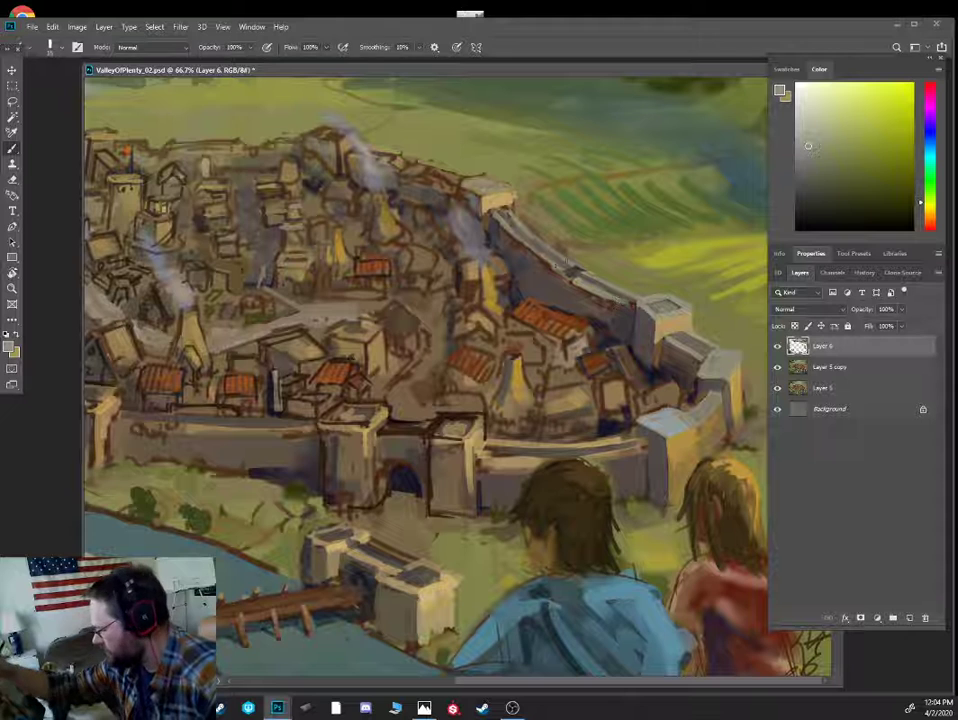
alt+click(505, 215)
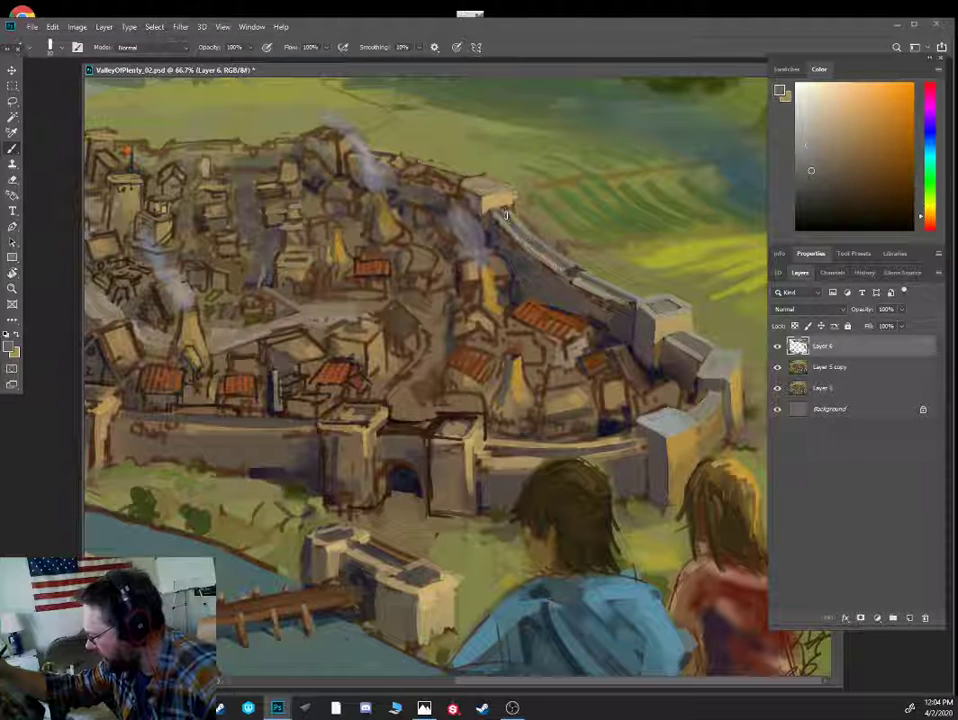
key(bracketleft)
key(bracketleft)
alt+click(508, 226)
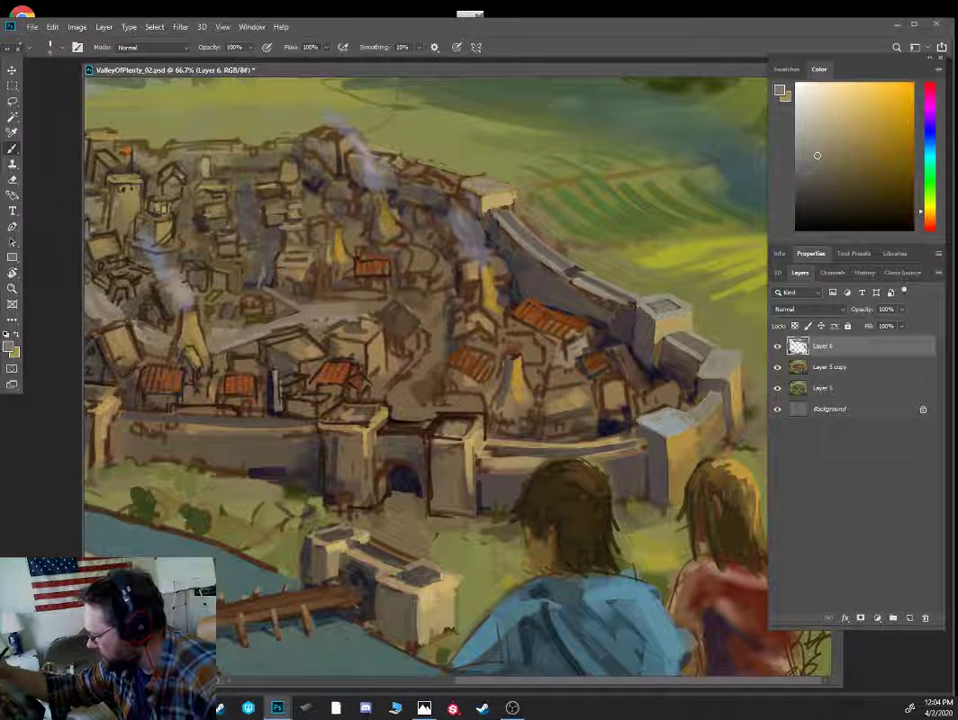
- Sharpen the upper end of the wall walkway below the far tower using sampled grass, gray and brown tones
alt+click(539, 218)
alt+click(536, 225)
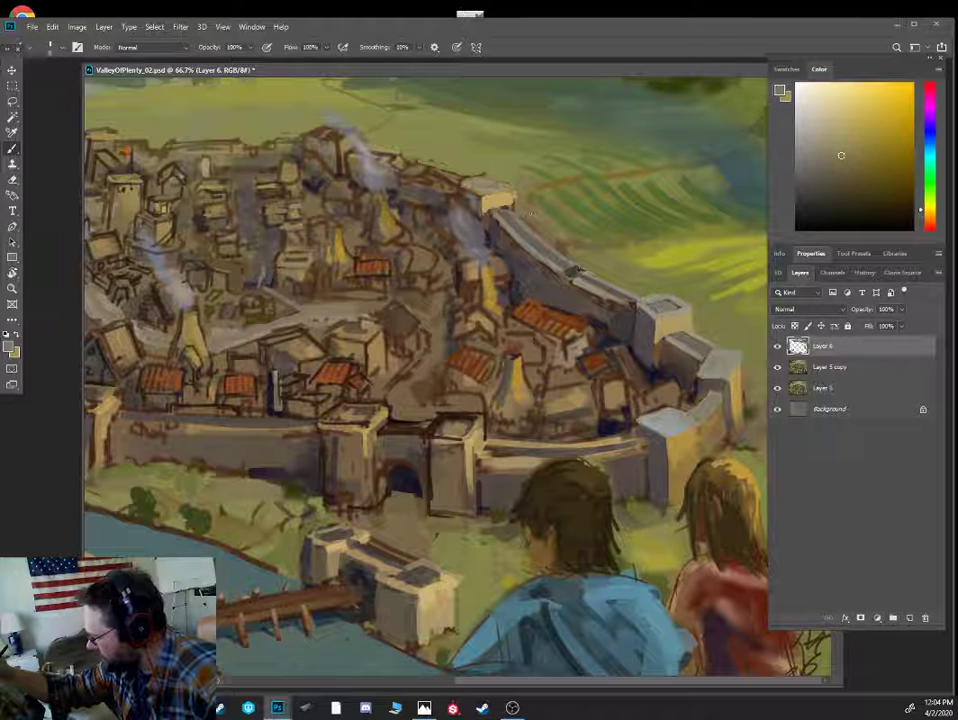
alt+click(521, 228)
alt+click(512, 215)
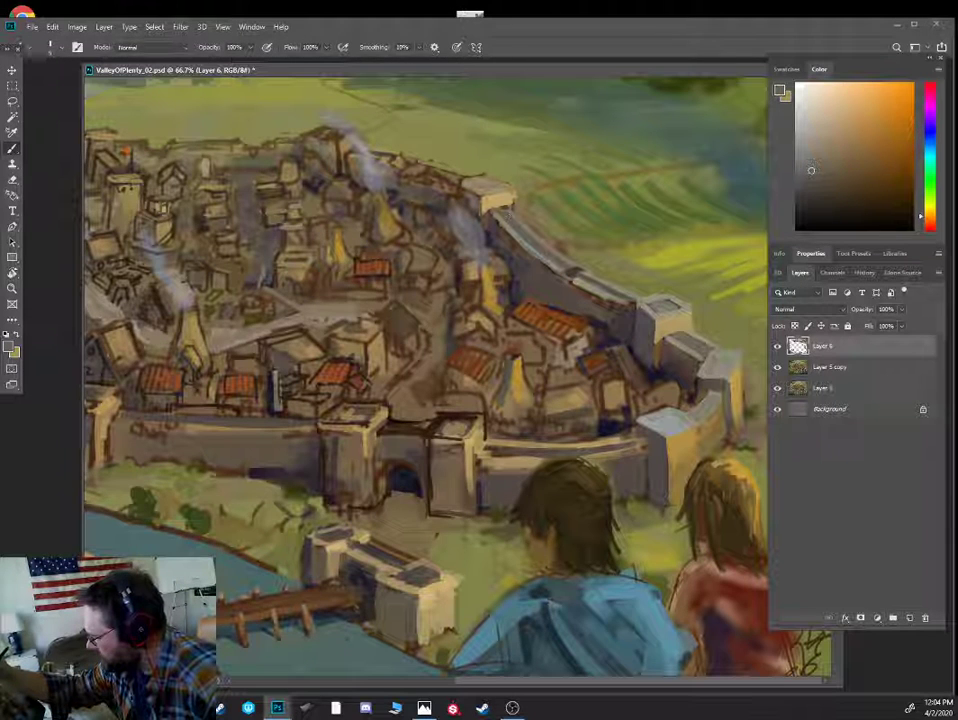
alt+click(487, 228)
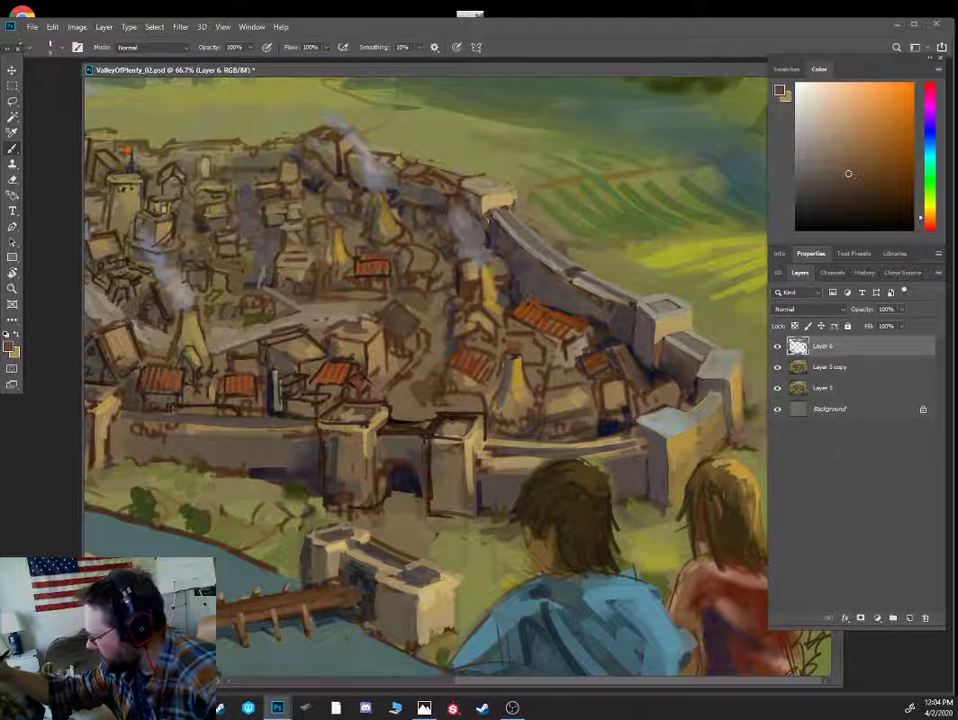
- Refine the far tower's sunlit face, outer edge and roof with sampled tan, surrounding green and light gray
alt+click(507, 205)
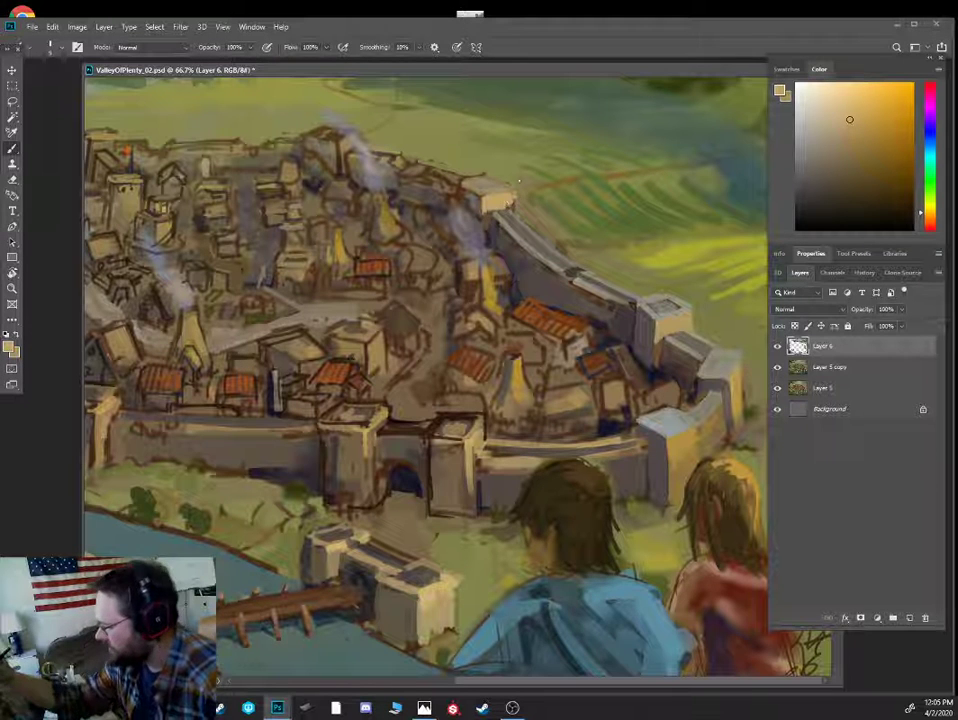
alt+click(516, 200)
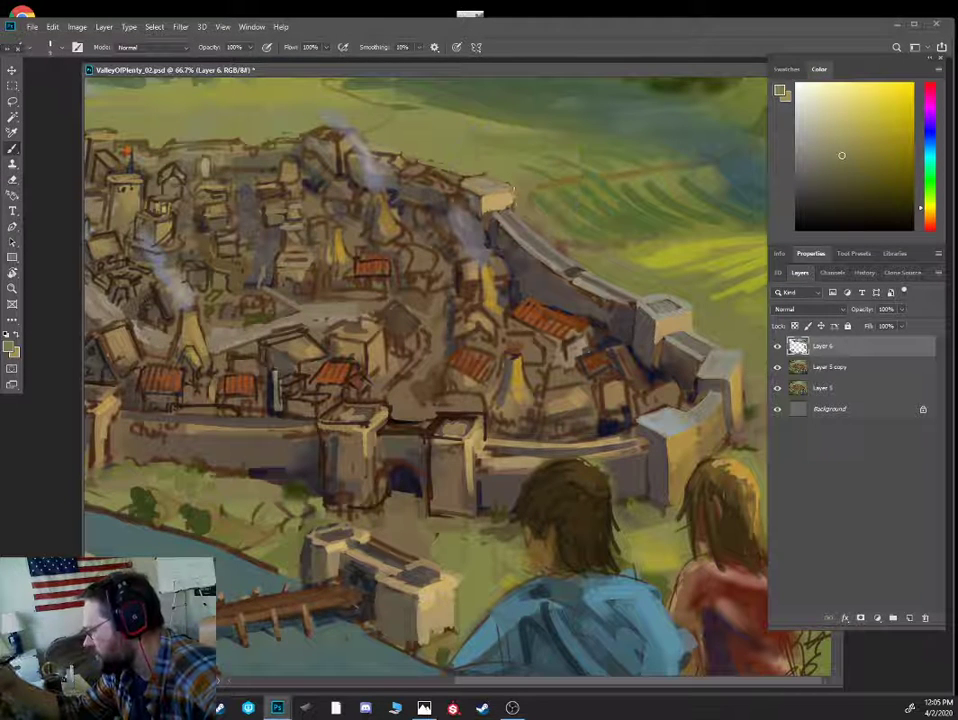
alt+click(522, 173)
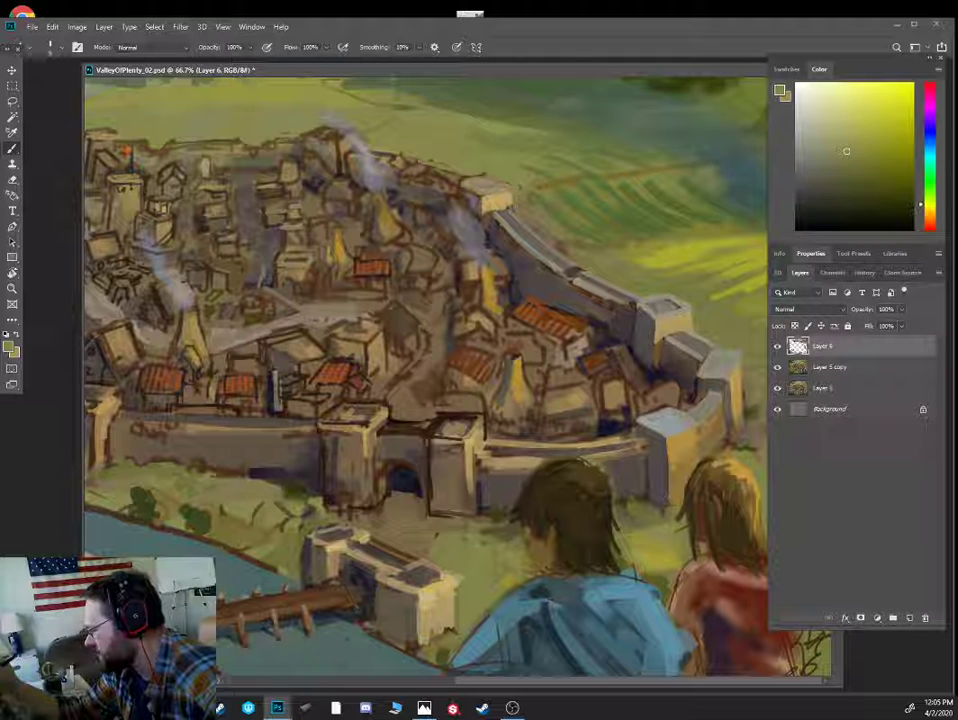
alt+click(483, 188)
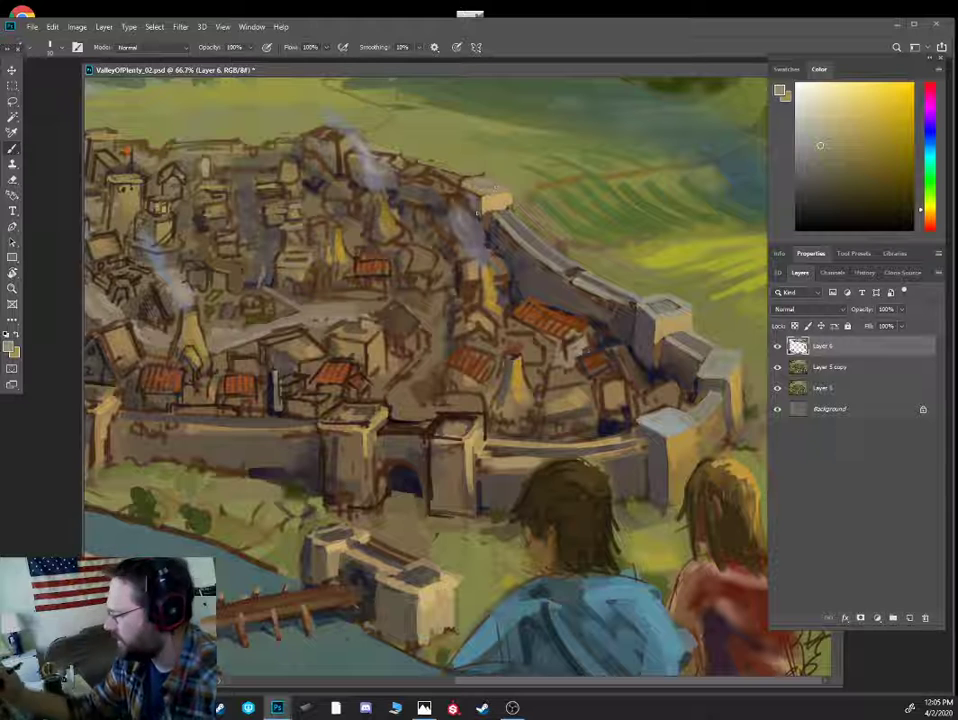
- Define the front corner of the far tower by extending its sunlit face downward with sampled tan
alt+click(477, 172)
alt+click(488, 200)
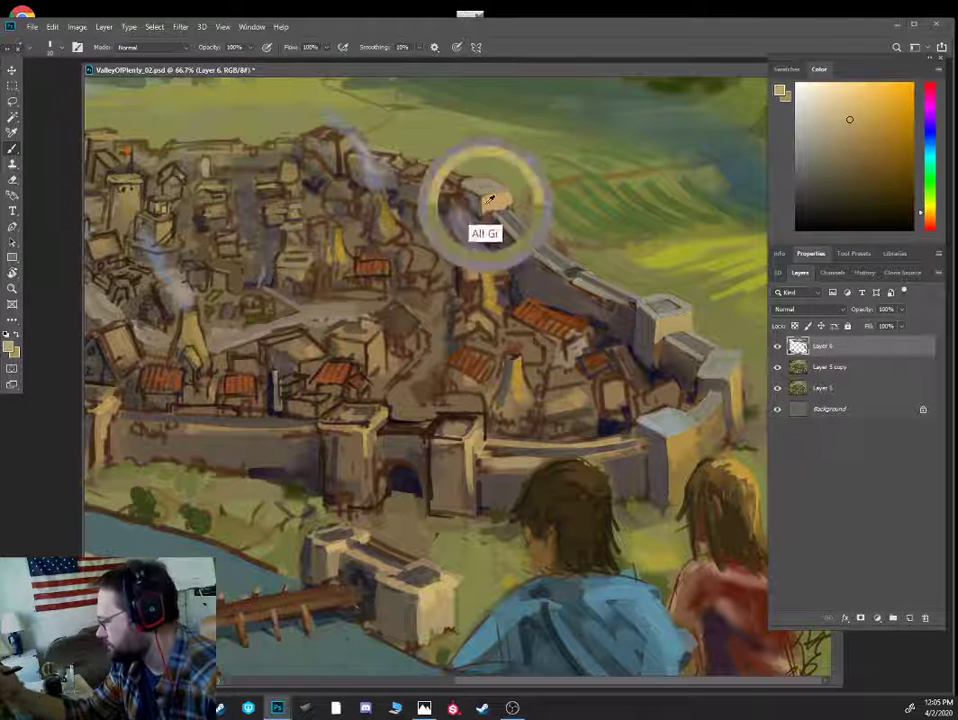
drag(485, 202, 484, 222)
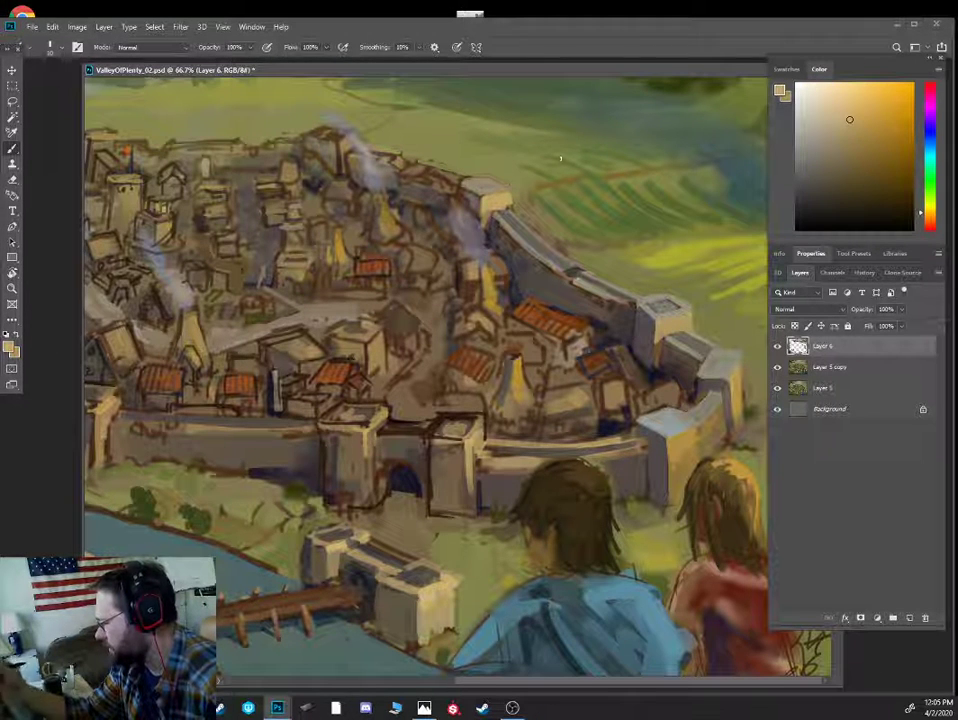
alt+click(663, 345)
alt+click(487, 212)
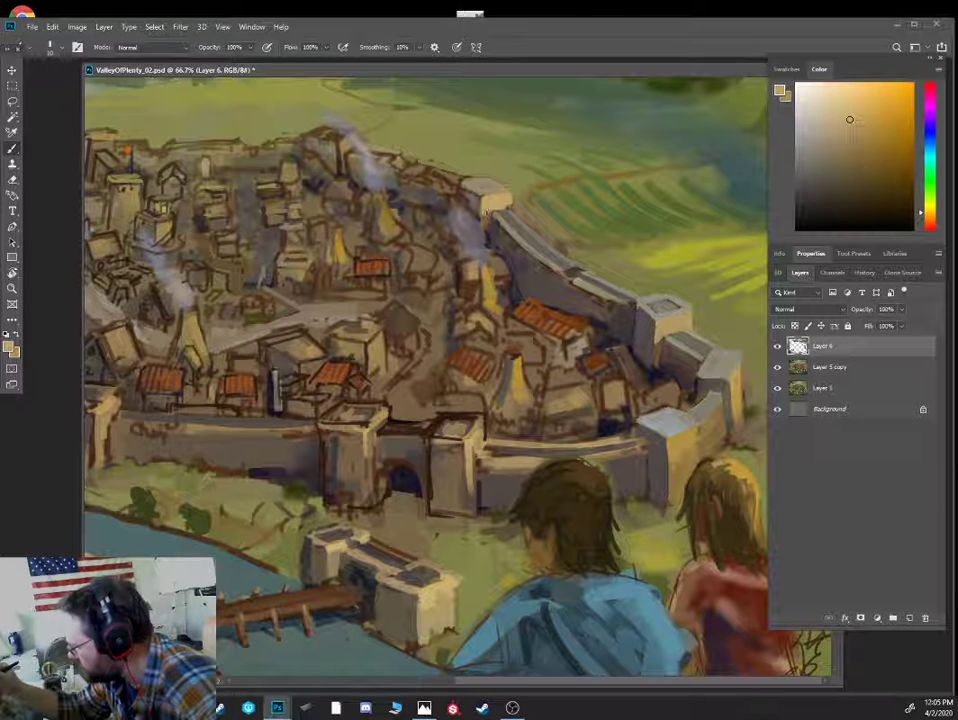
- Darken the far tower's shadow side with sampled dark tones and clean the edge behind its roof with grass green
alt+click(461, 245)
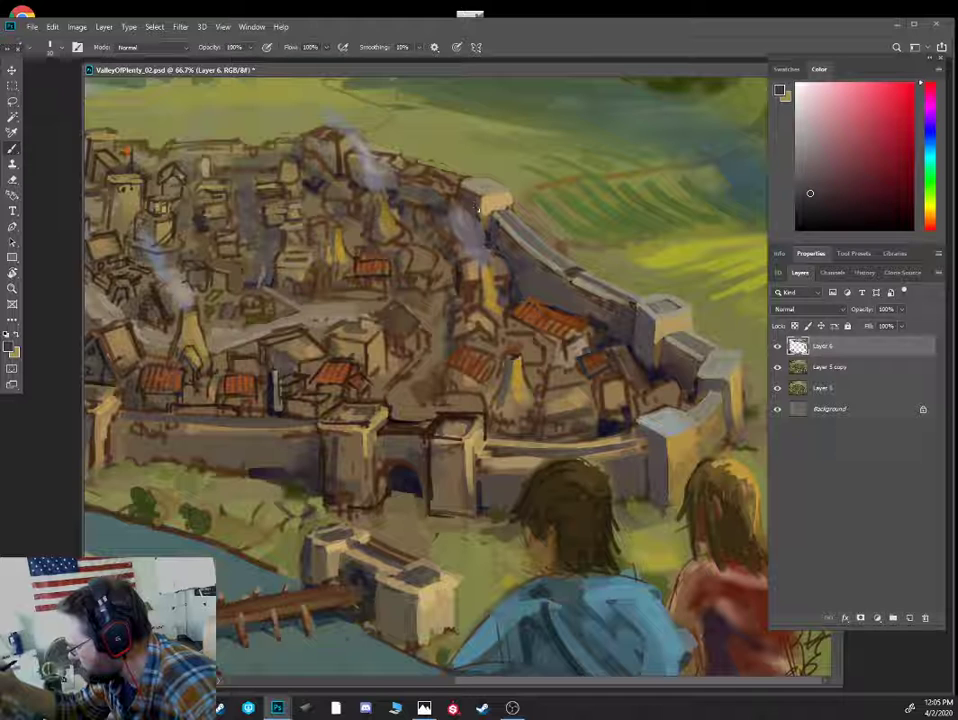
alt+click(482, 276)
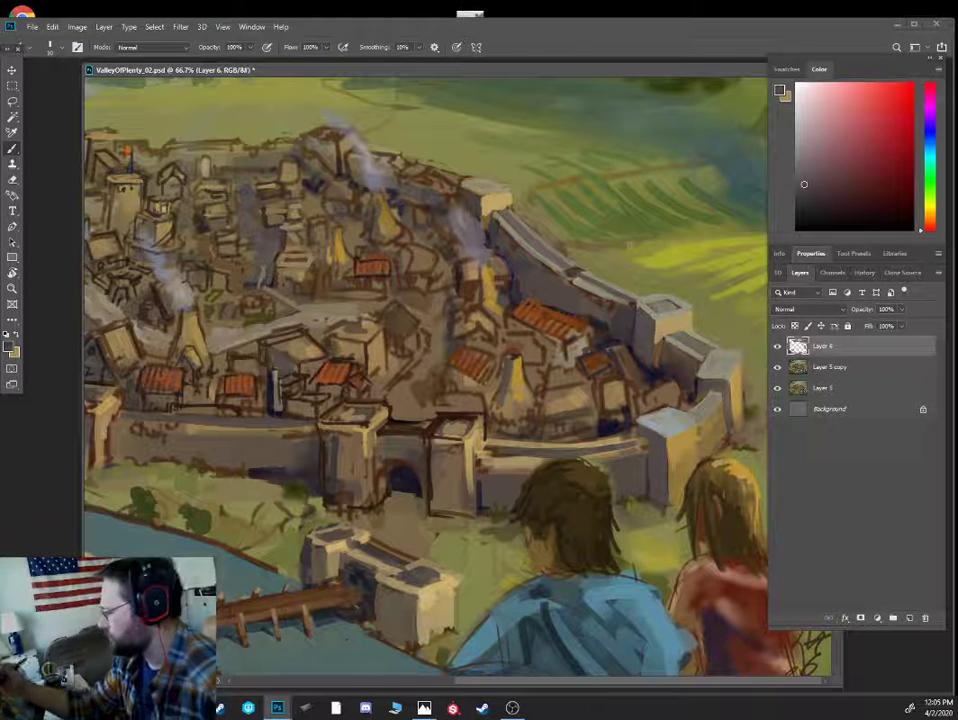
alt+click(474, 182)
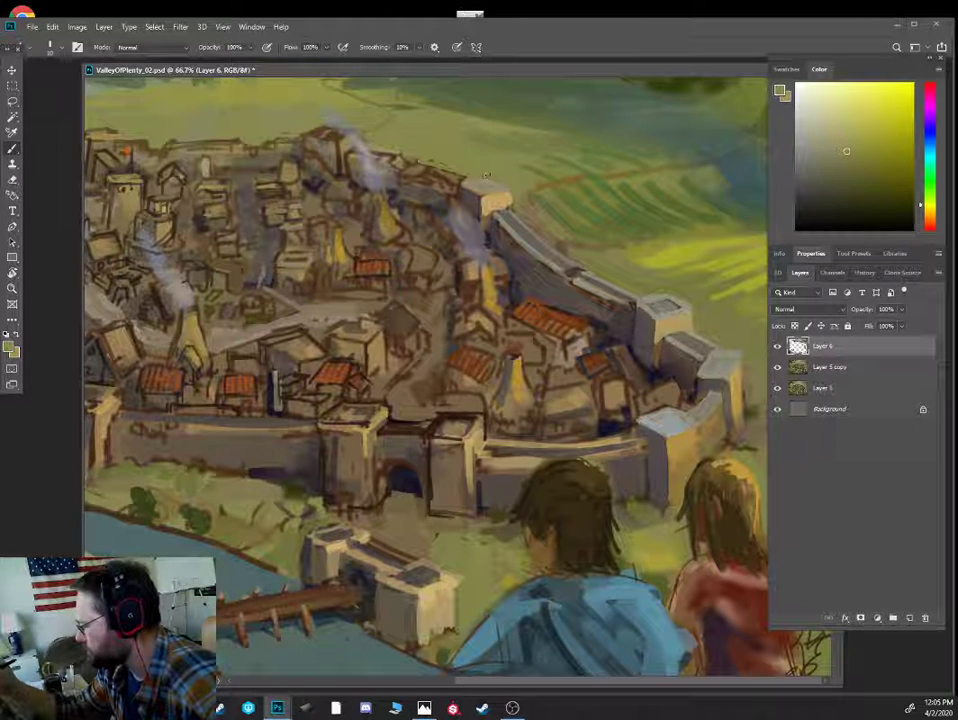
- Repaint the back wall beyond the far tower with tan tones sampled from the neighbouring stonework, covering its sketch lines
alt+click(452, 202)
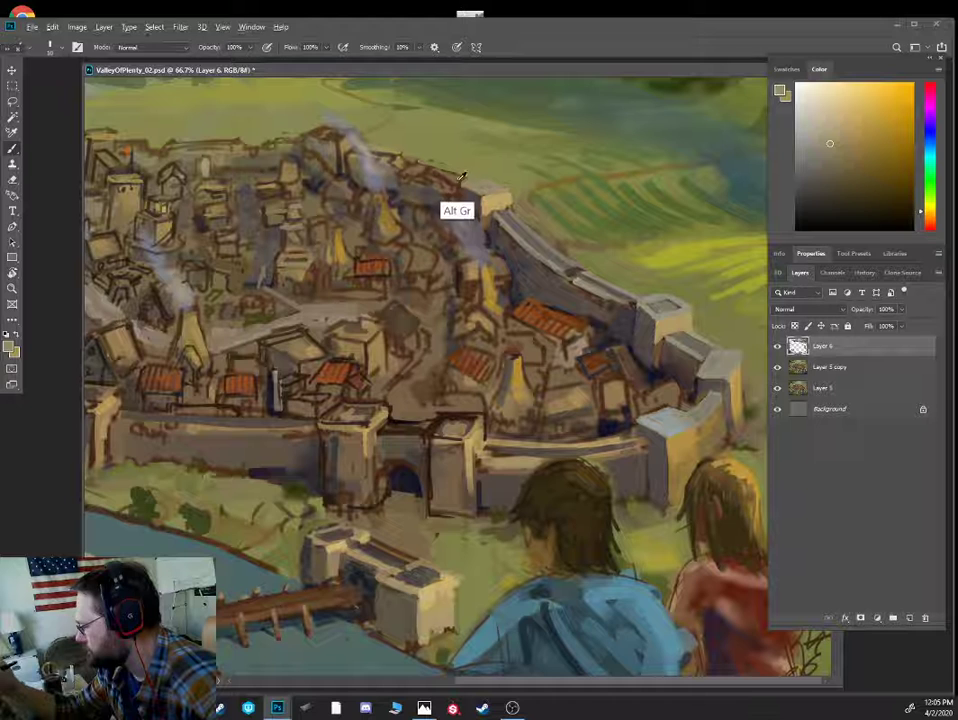
alt+click(509, 213)
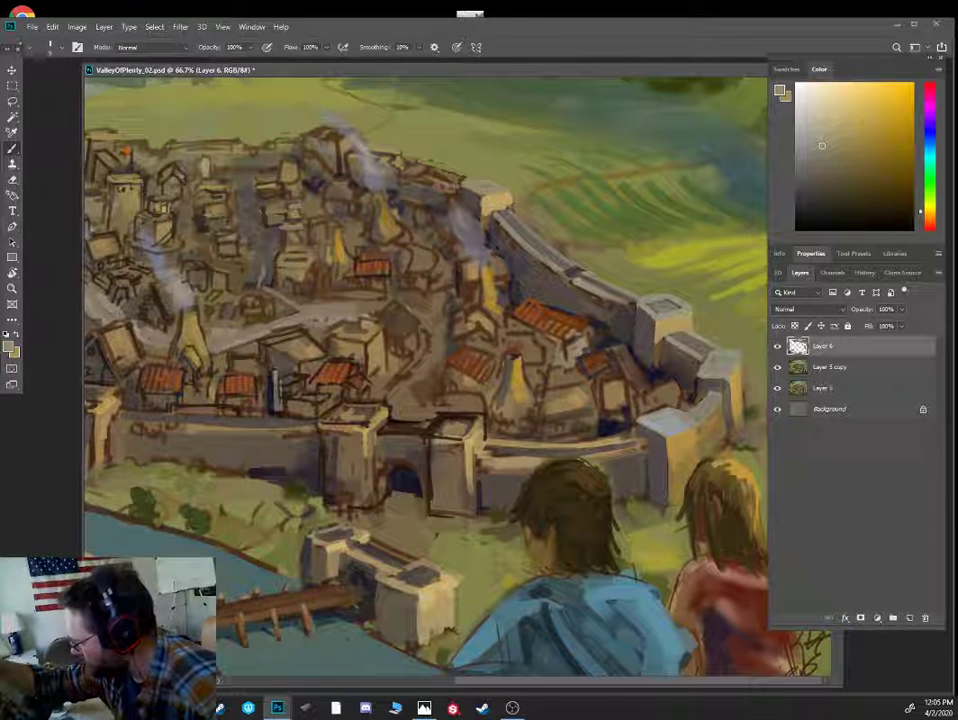
alt+click(508, 219)
key(])
key(])
key(])
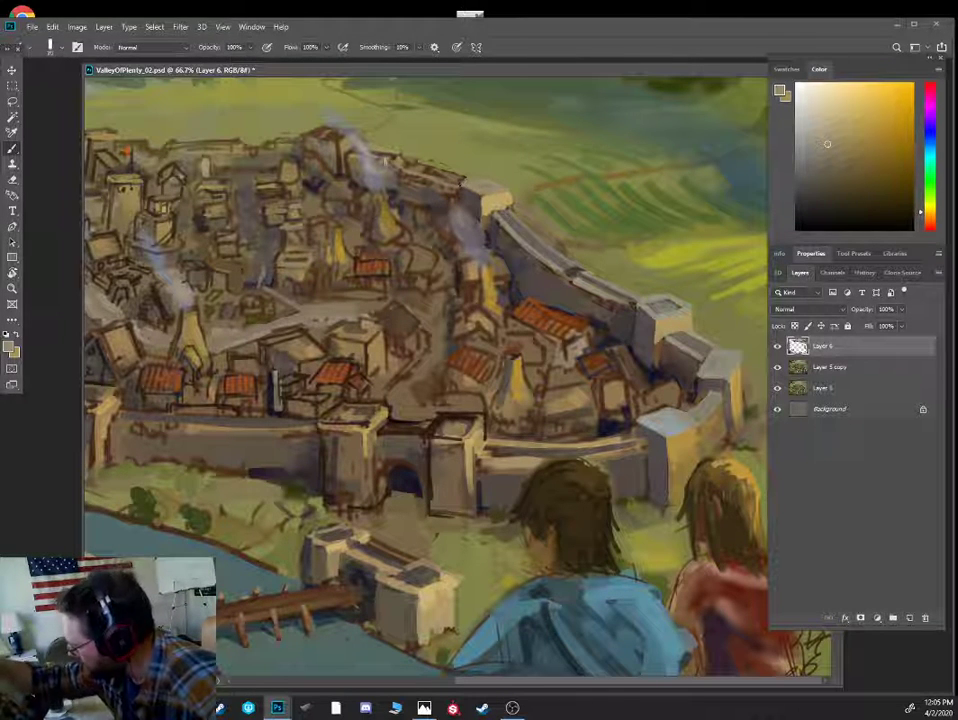
mouse_move(383, 159)
mouse_down()
mouse_move(443, 177)
mouse_move(410, 148)
mouse_move(375, 149)
mouse_up()
- Clean the grass behind the back wall with sampled green, covering the smoke there, and block in the rear tower with sampled tan
alt+click(413, 146)
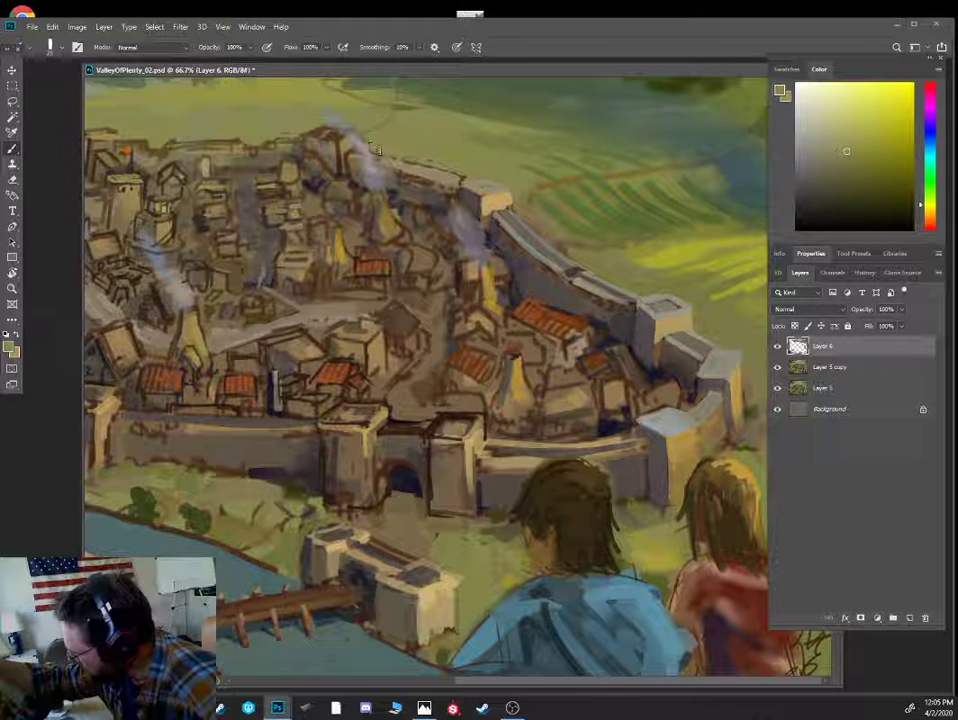
drag(303, 119, 341, 129)
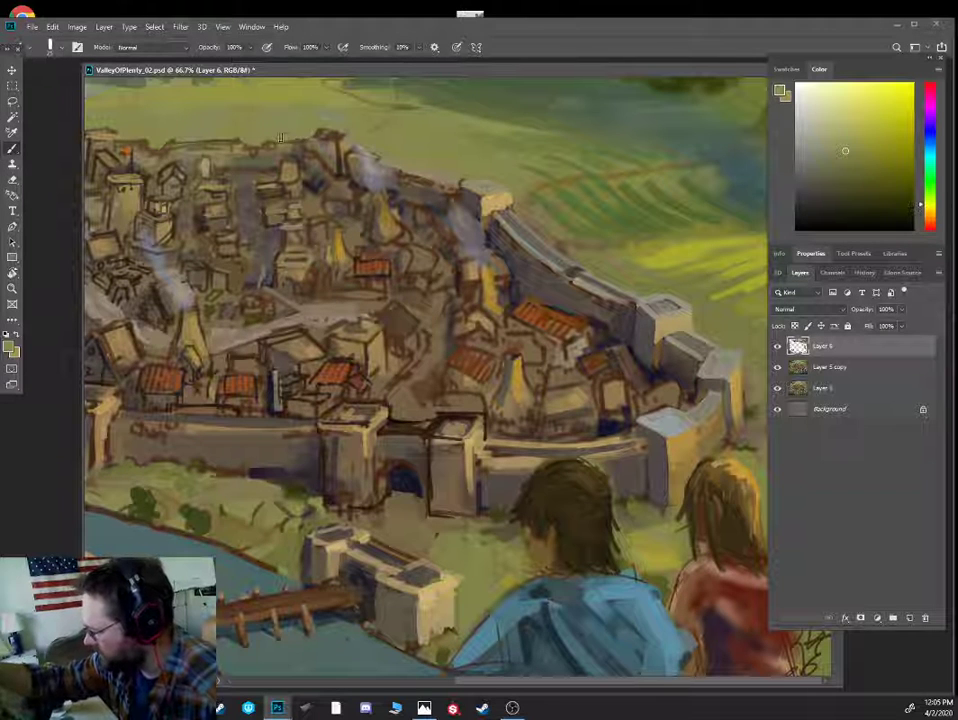
alt+click(355, 150)
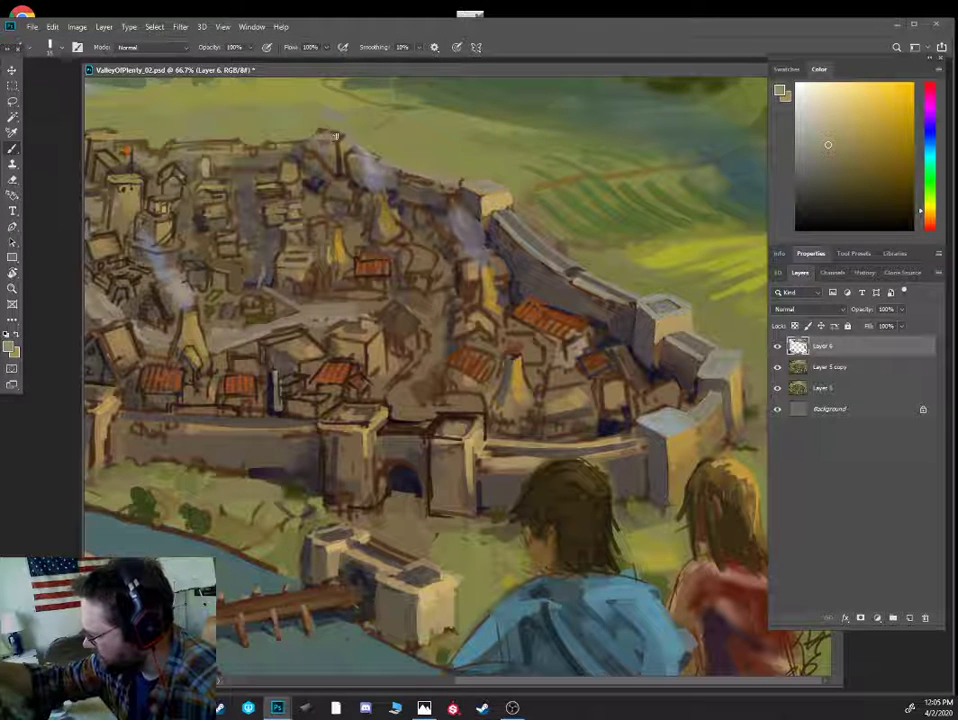
- Warm the far tower's sunlit face with sampled ochre and tone its lower edge with sampled brown
alt+click(505, 333)
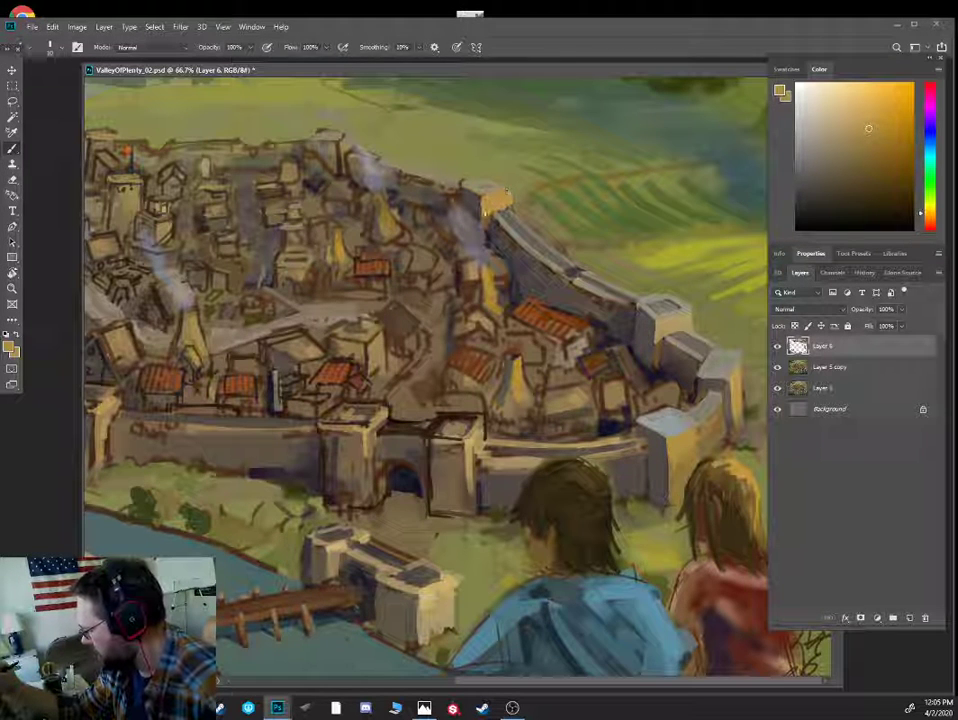
drag(494, 203, 485, 220)
alt+click(487, 217)
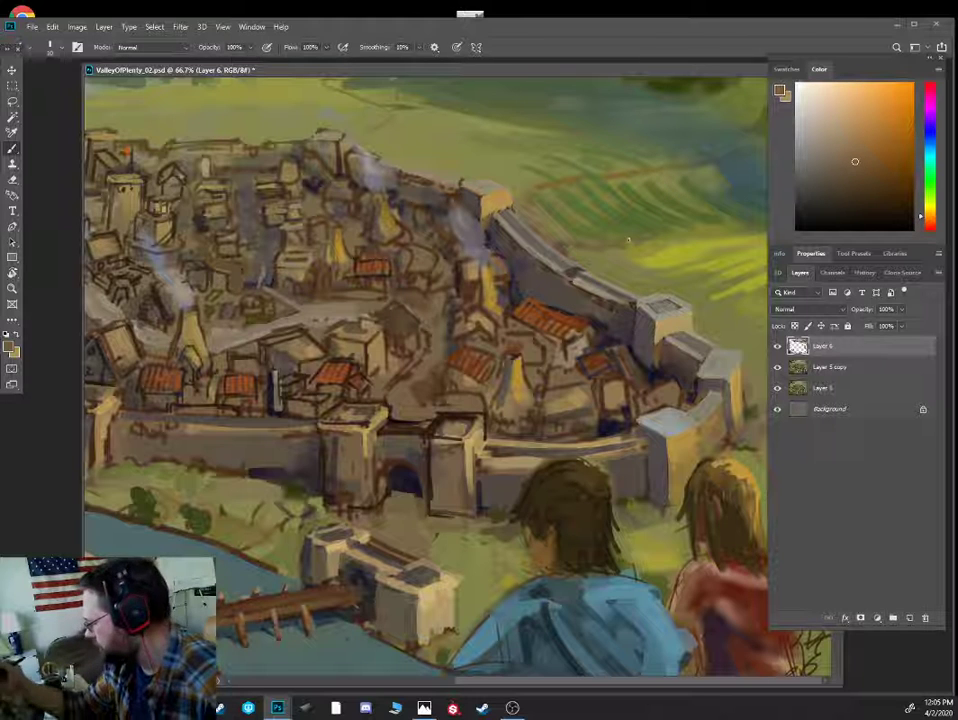
- Highlight the sunlit faces of the towers along the right-hand wall with sampled ochre, lighter tan and saturated golden yellow
alt+click(510, 331)
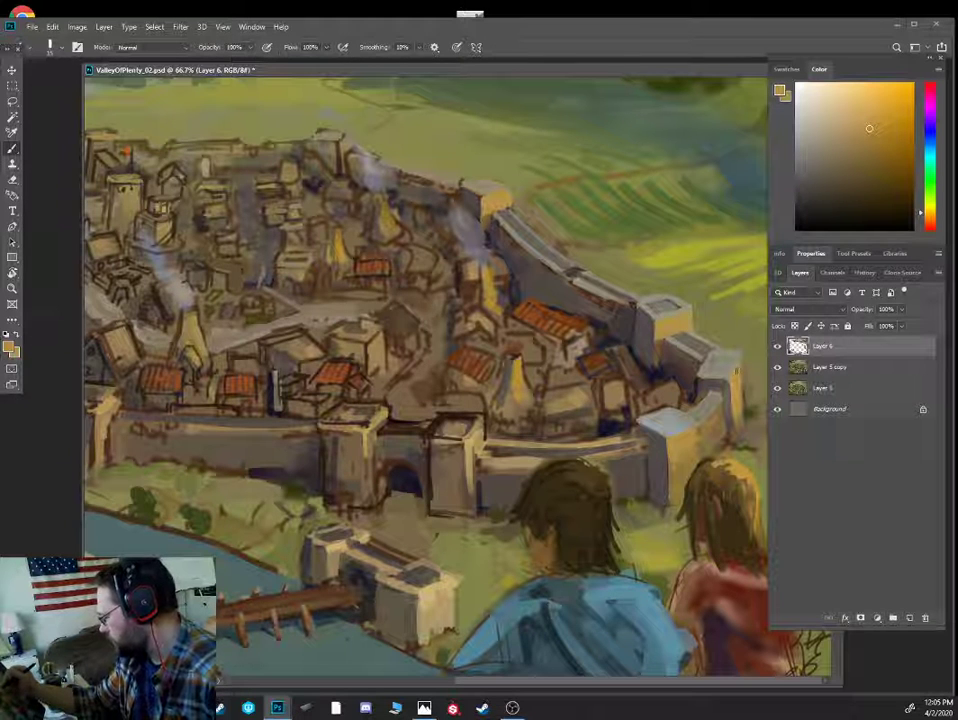
alt+click(673, 342)
click(844, 111)
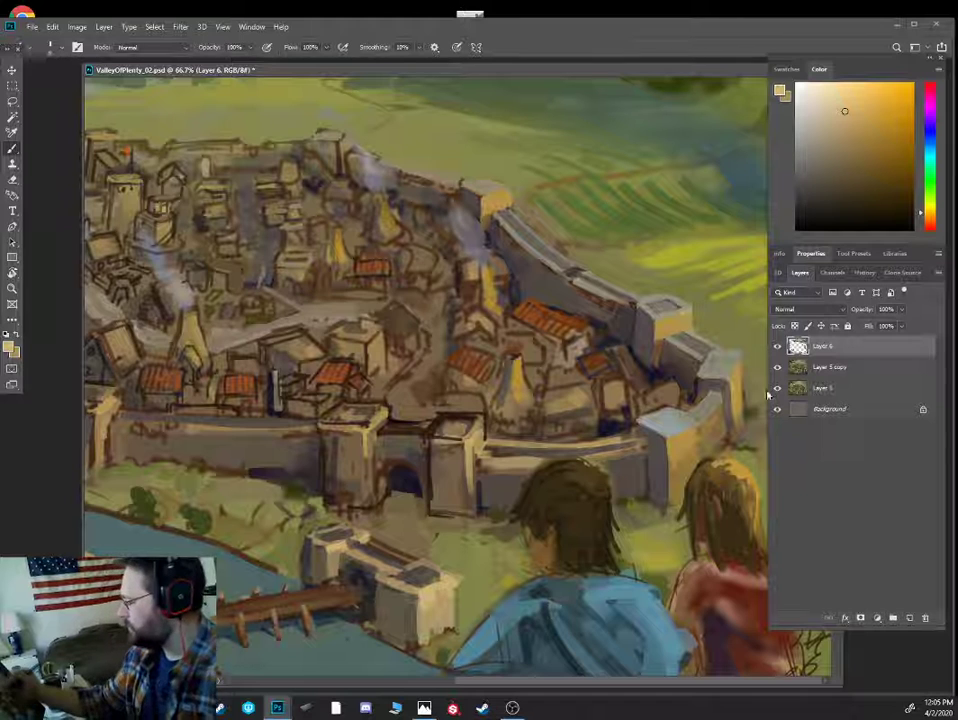
alt+click(530, 285)
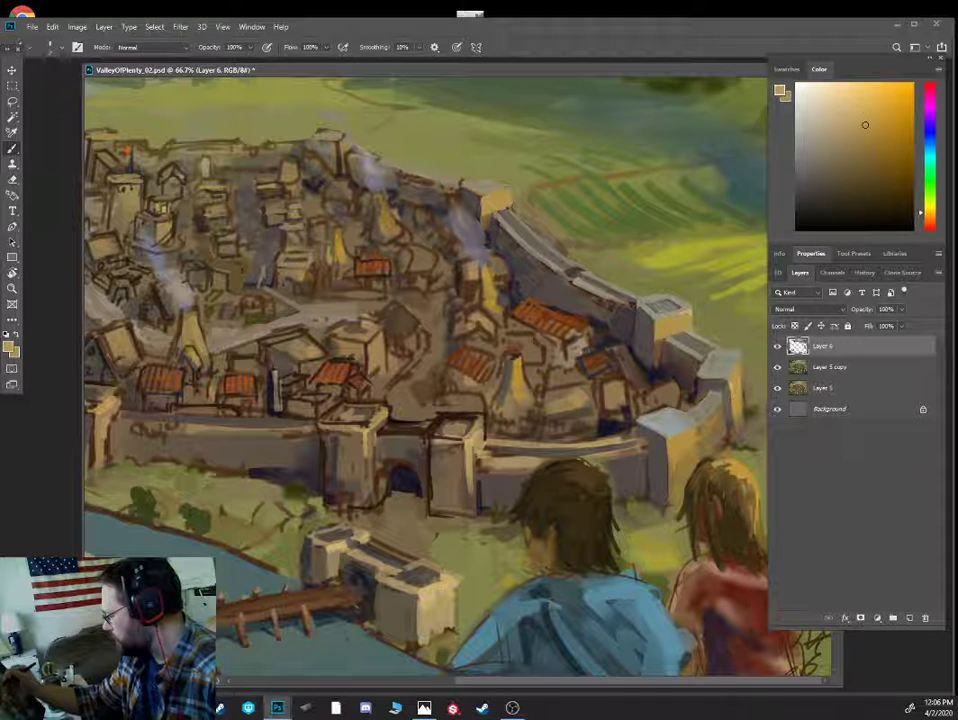
click(877, 109)
click(926, 212)
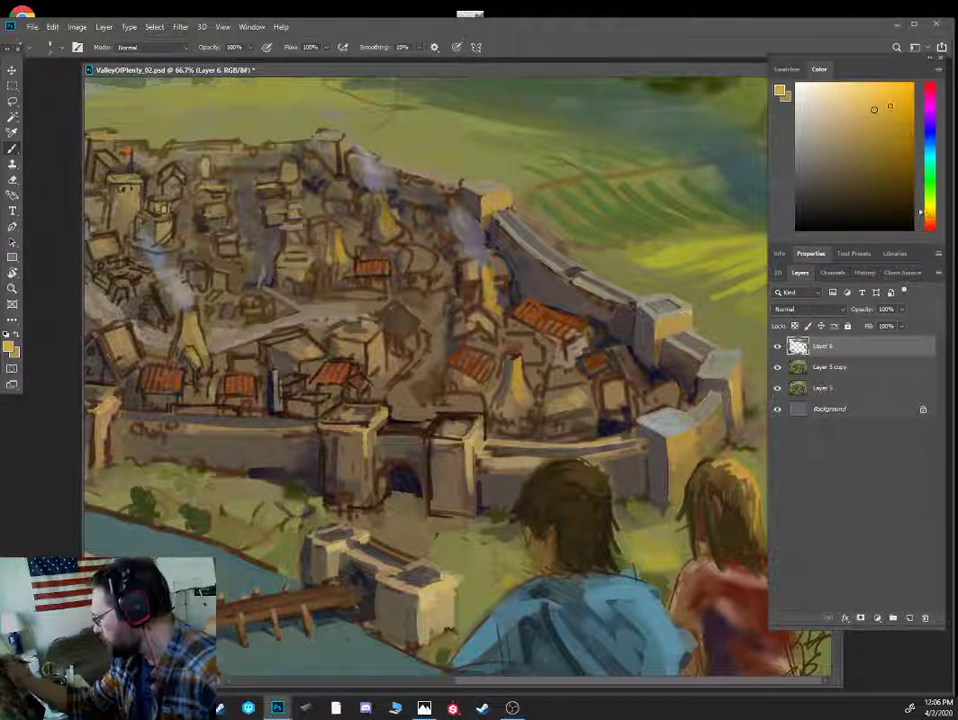
click(890, 105)
- Smooth the front wall's walkway between the gate and the corner tower with sampled gray, covering the sketch lines
key(ctrl+minus)
key(ctrl+minus)
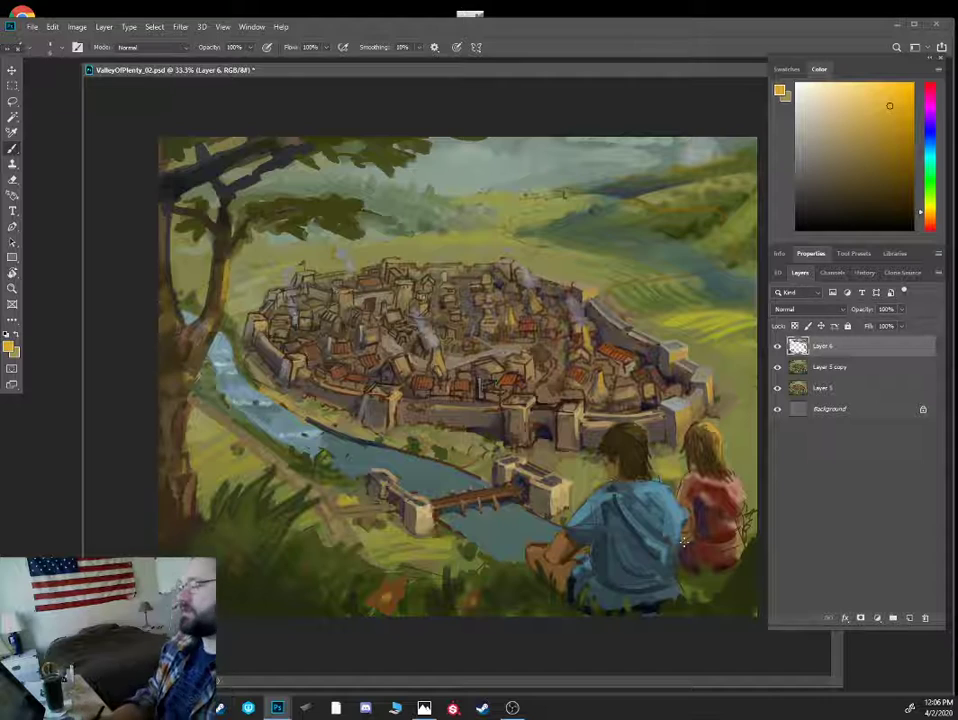
key(ctrl+plus)
key(ctrl+plus)
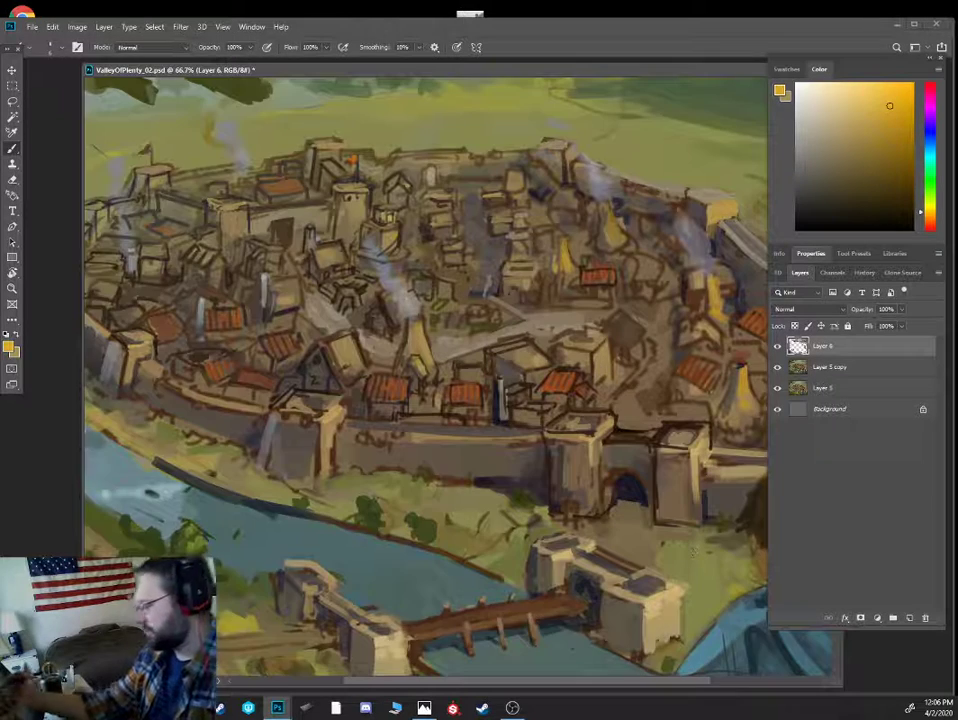
drag(600, 339, 405, 281)
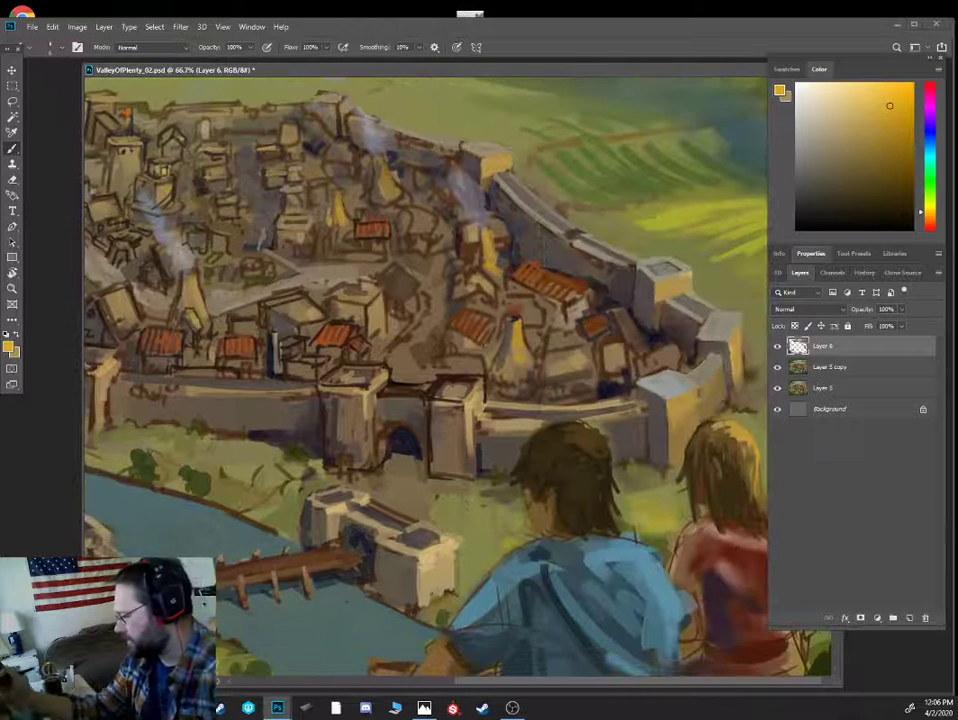
alt+click(633, 414)
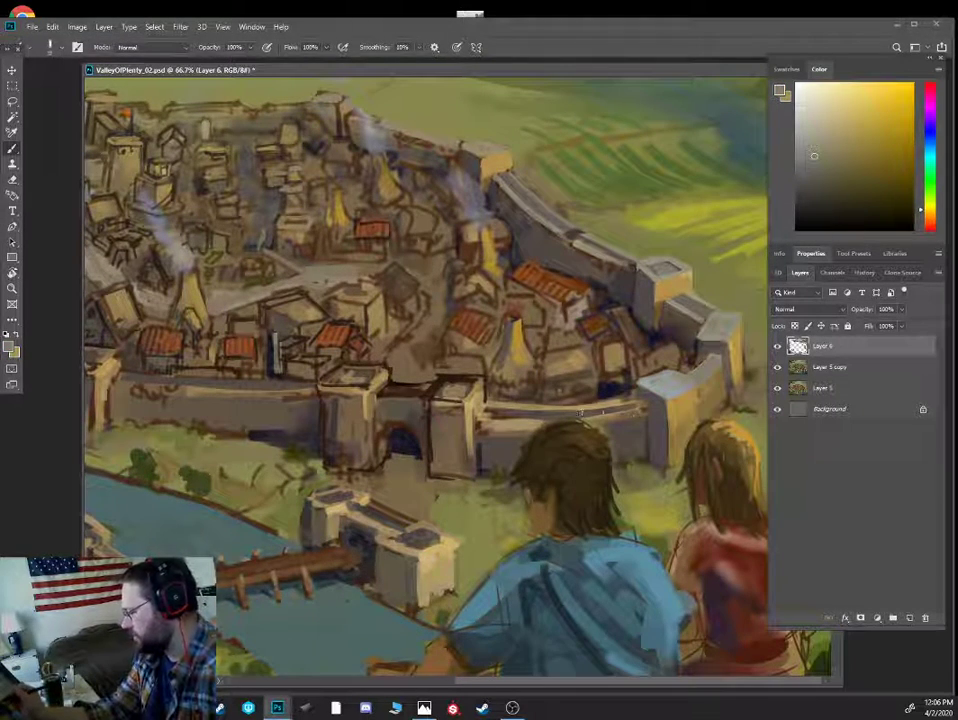
mouse_move(581, 413)
mouse_down()
mouse_move(487, 407)
mouse_move(502, 412)
mouse_move(490, 416)
mouse_move(606, 411)
mouse_up()
- Fill the front faces of the two gate towers with sampled dark gray and gray-brown shadow tones
alt+click(652, 404)
key(bracketleft)
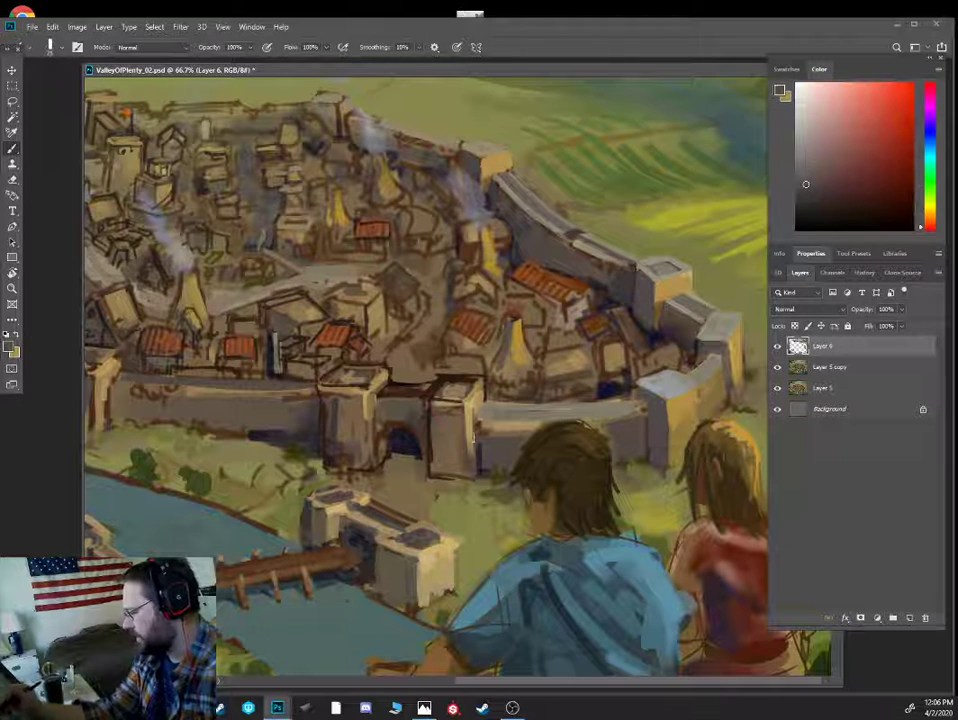
alt+click(443, 398)
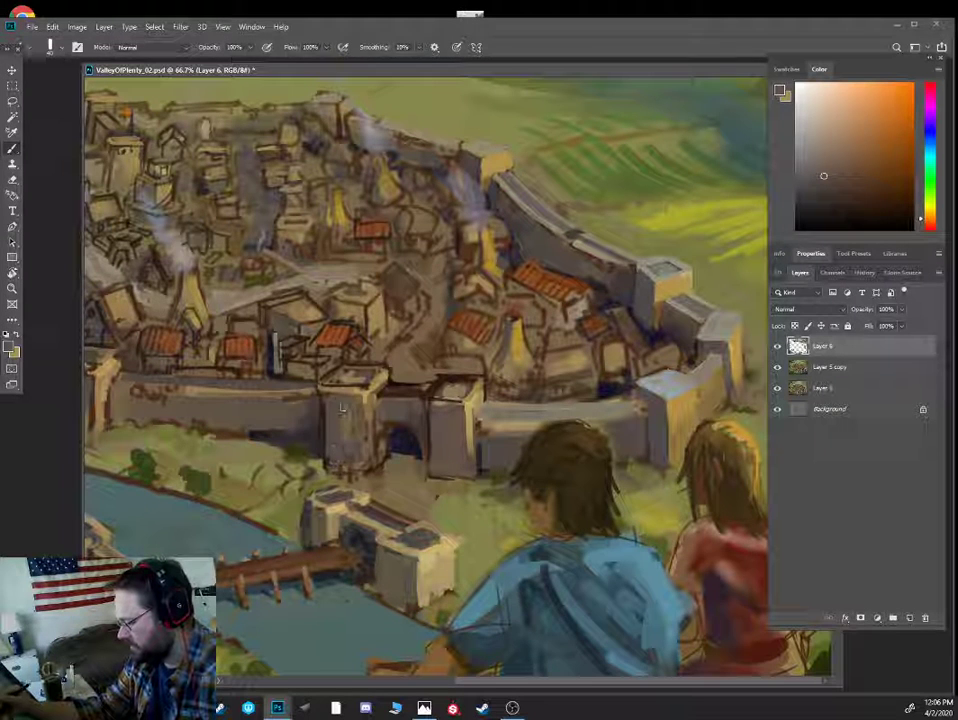
- Sketch wooden scaffolding at the base of the left gate tower in sampled dark brown and highlight it with ochre
alt+click(352, 461)
mouse_move(354, 461)
mouse_down()
mouse_move(352, 474)
mouse_move(342, 473)
mouse_move(359, 472)
mouse_move(363, 462)
mouse_move(354, 466)
mouse_move(343, 449)
mouse_move(366, 436)
mouse_up()
mouse_move(366, 436)
mouse_down()
mouse_move(339, 449)
mouse_move(341, 433)
mouse_up()
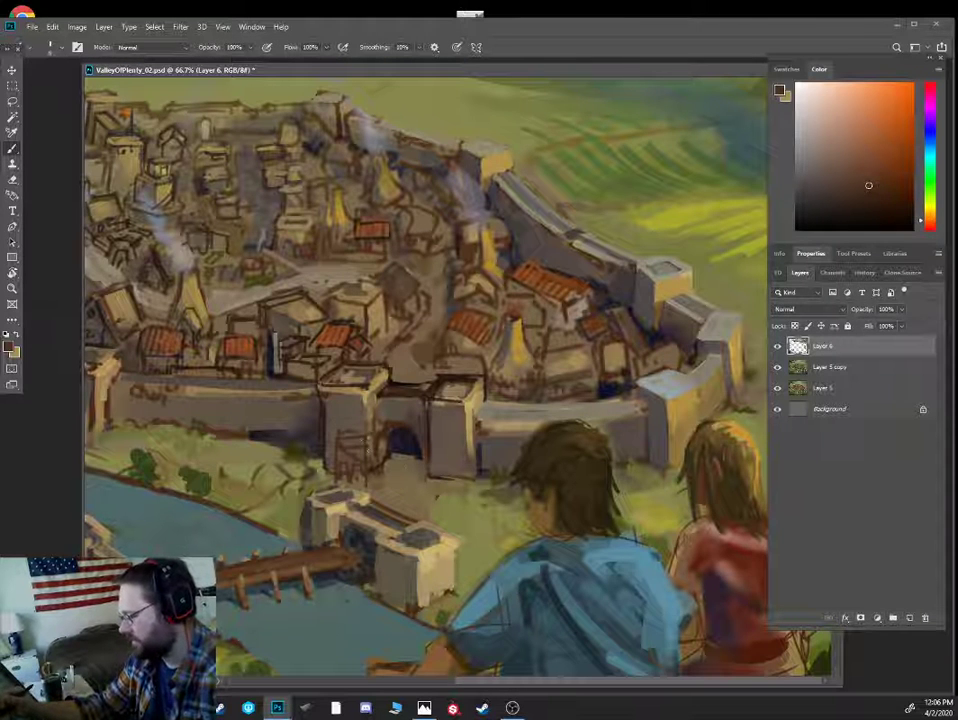
click(929, 213)
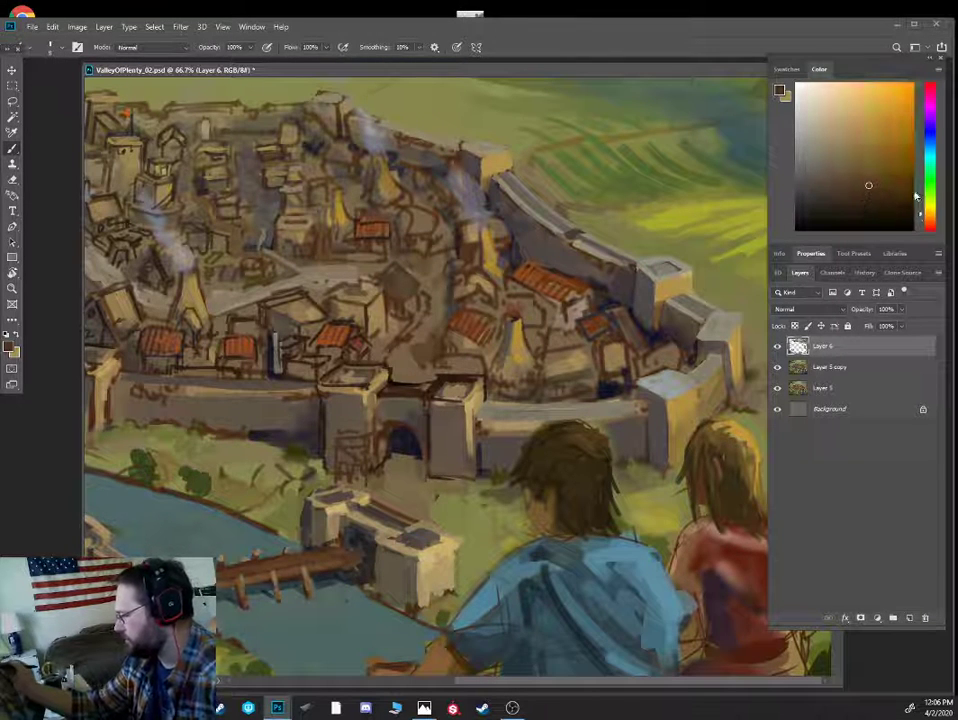
click(873, 150)
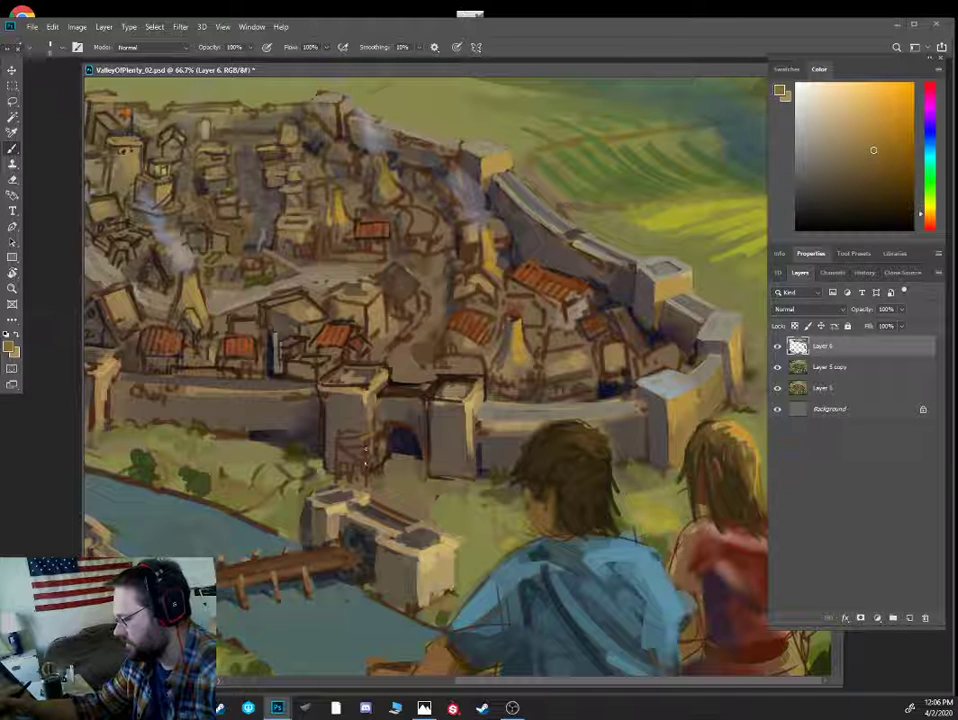
drag(370, 450, 372, 472)
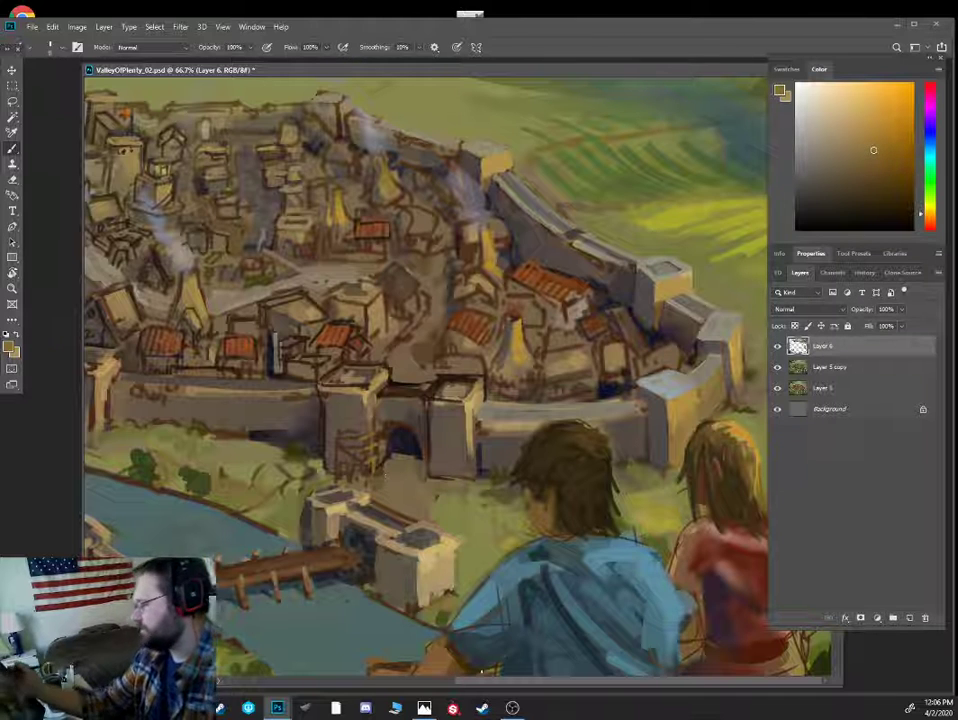
- Paint a small wooden cart on the dirt road across the bridge using orange-brown and a darker brown
click(929, 219)
click(891, 176)
key(ctrl+minus)
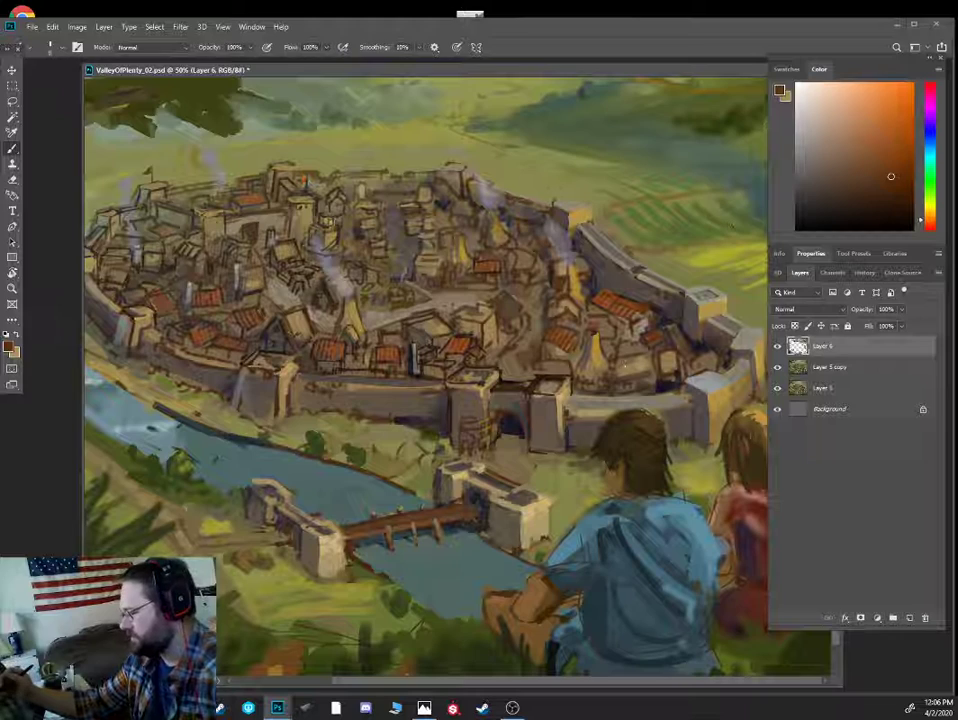
key(ctrl+plus)
drag(398, 414, 509, 368)
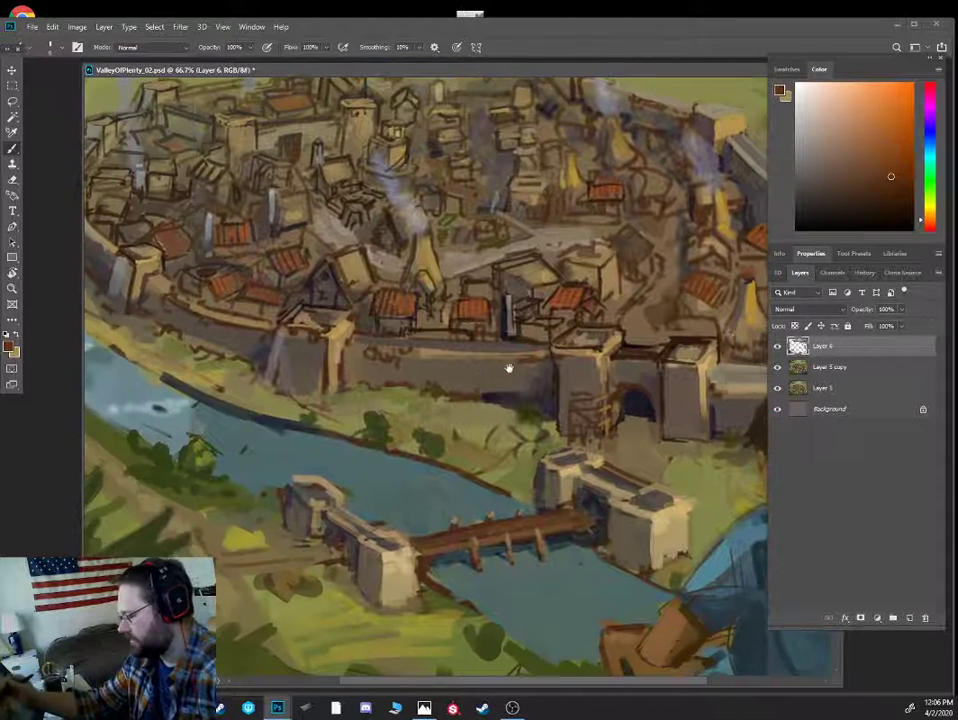
drag(678, 413, 618, 358)
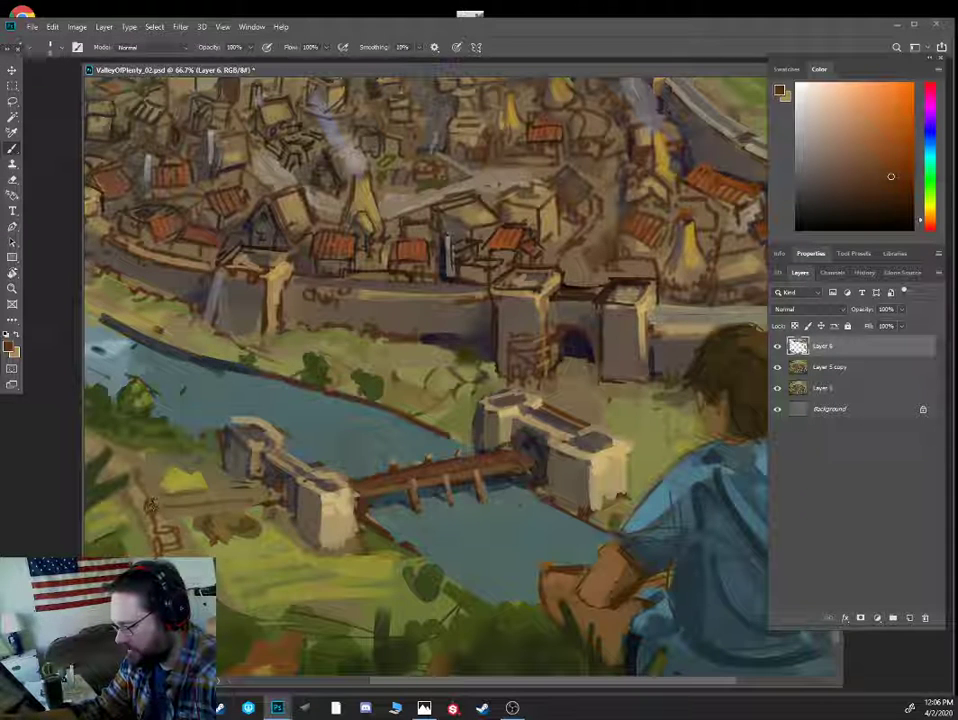
mouse_move(151, 506)
mouse_down()
mouse_move(171, 505)
mouse_move(159, 521)
mouse_move(175, 536)
mouse_move(166, 543)
mouse_move(152, 518)
mouse_move(162, 538)
mouse_up()
click(895, 197)
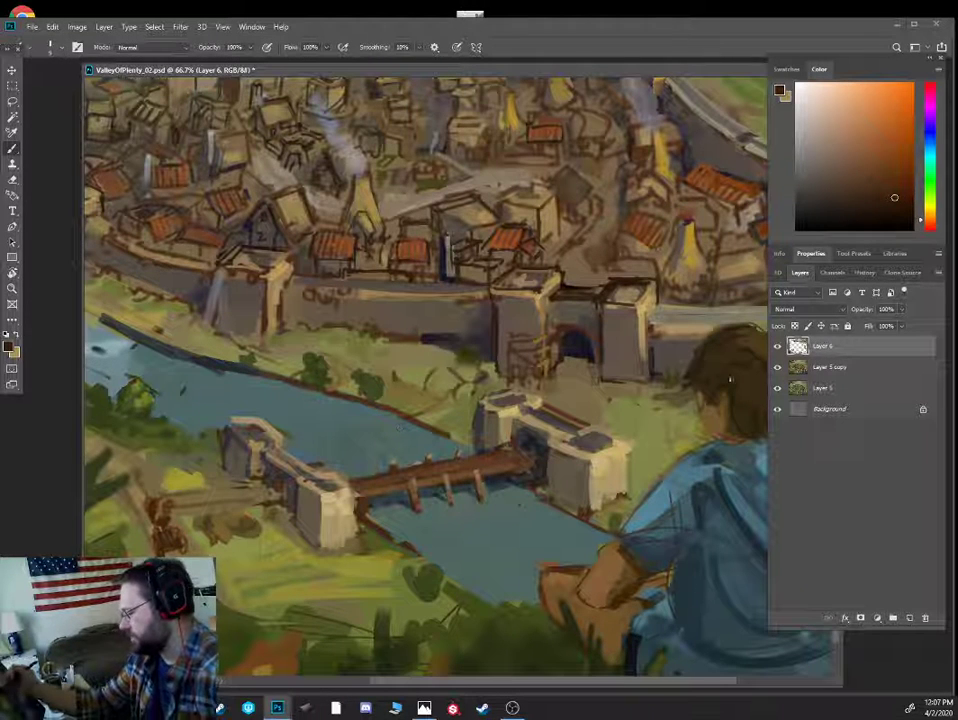
- Block in the shadow side of the bridge tower nearest the city gate with a larger brush and sampled brown-gray
alt+click(518, 423)
alt+click(529, 395)
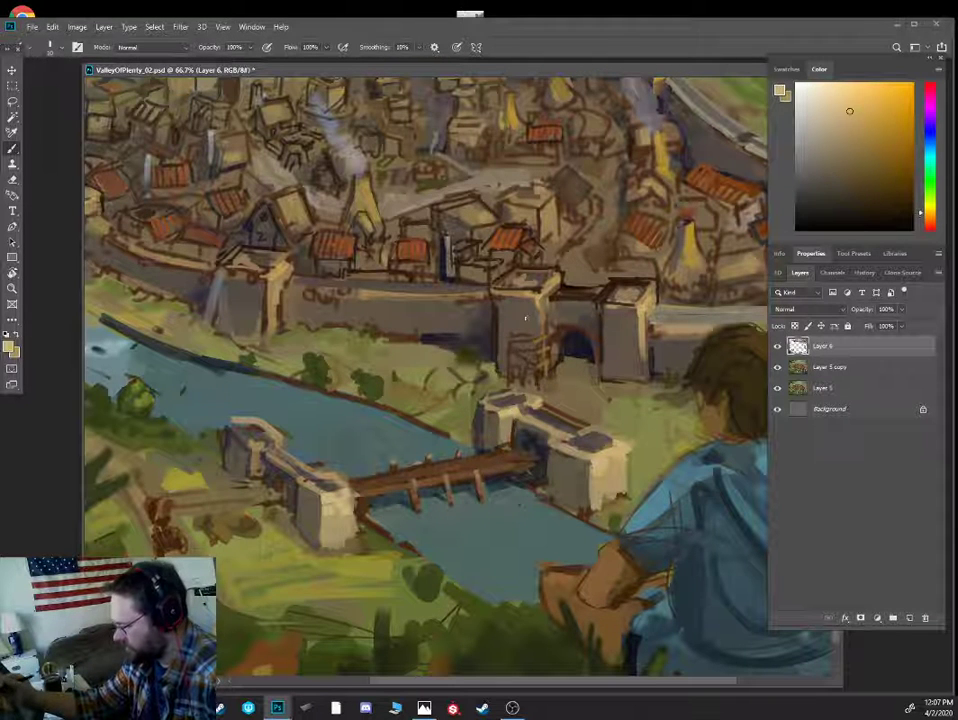
alt+click(567, 338)
key(bracketright)
key(bracketright)
key(bracketright)
mouse_move(482, 408)
mouse_down()
mouse_move(487, 424)
mouse_move(488, 408)
mouse_up()
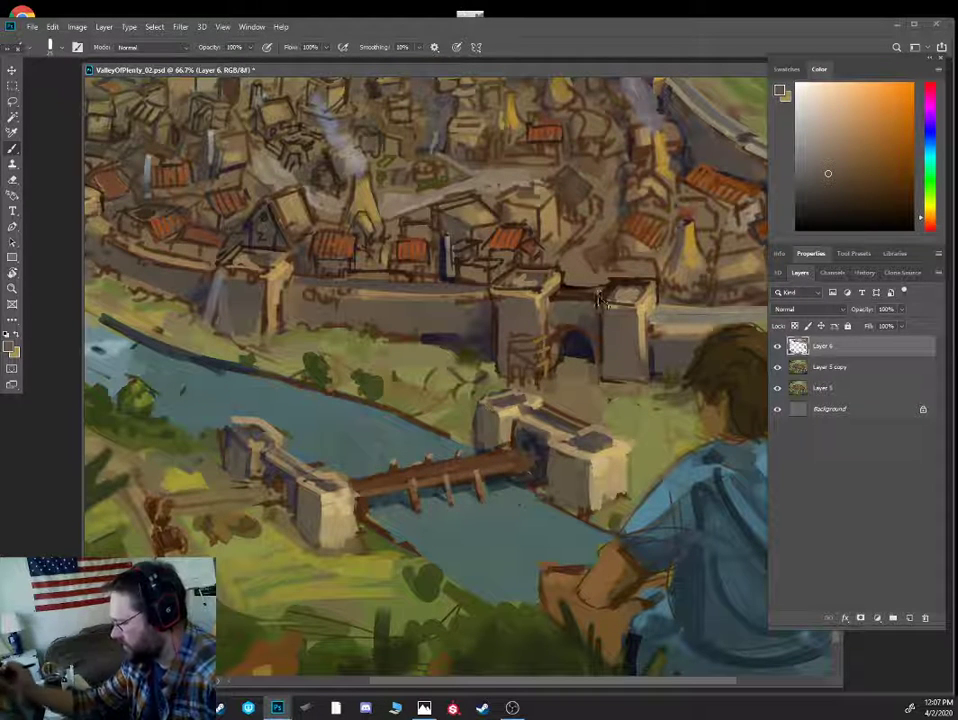
- Repaint the roof of the bridge tower nearest the gate with sampled light gray and warm the bridgehead's sunlit faces with ochre
key(ctrl+minus)
alt+click(723, 280)
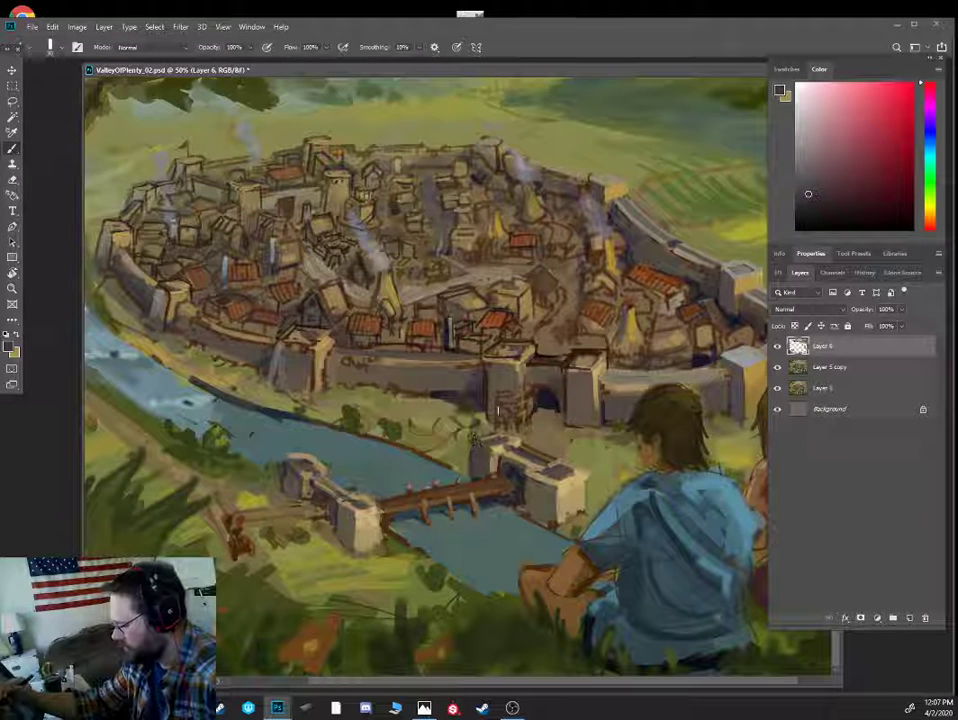
key(bracketleft)
key(bracketleft)
key(bracketleft)
alt+click(742, 352)
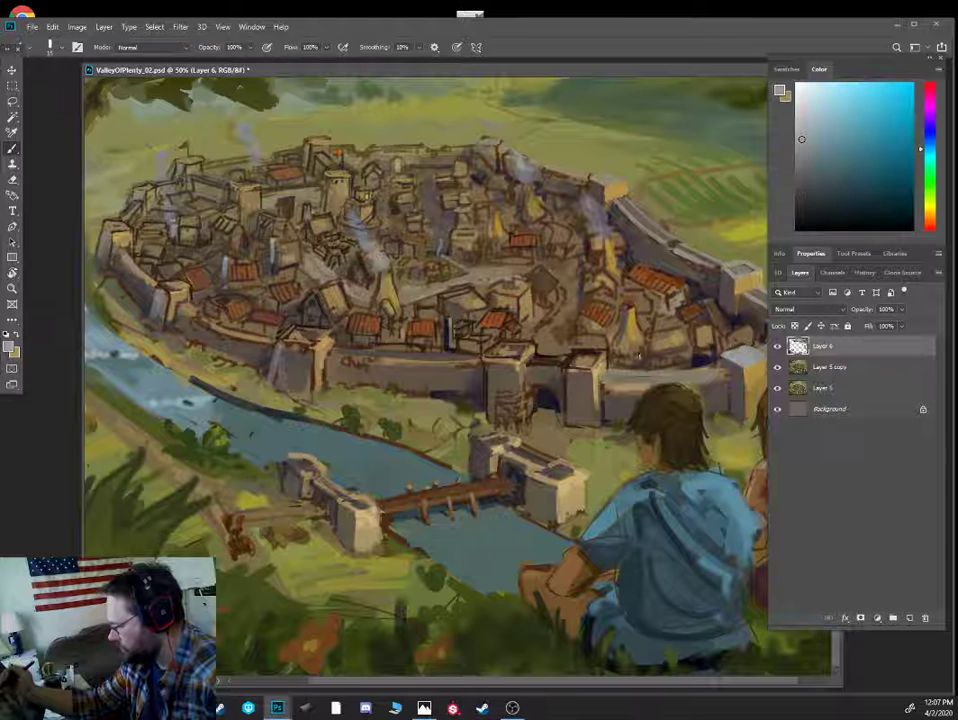
mouse_move(480, 436)
mouse_down()
mouse_move(506, 437)
mouse_move(489, 435)
mouse_up()
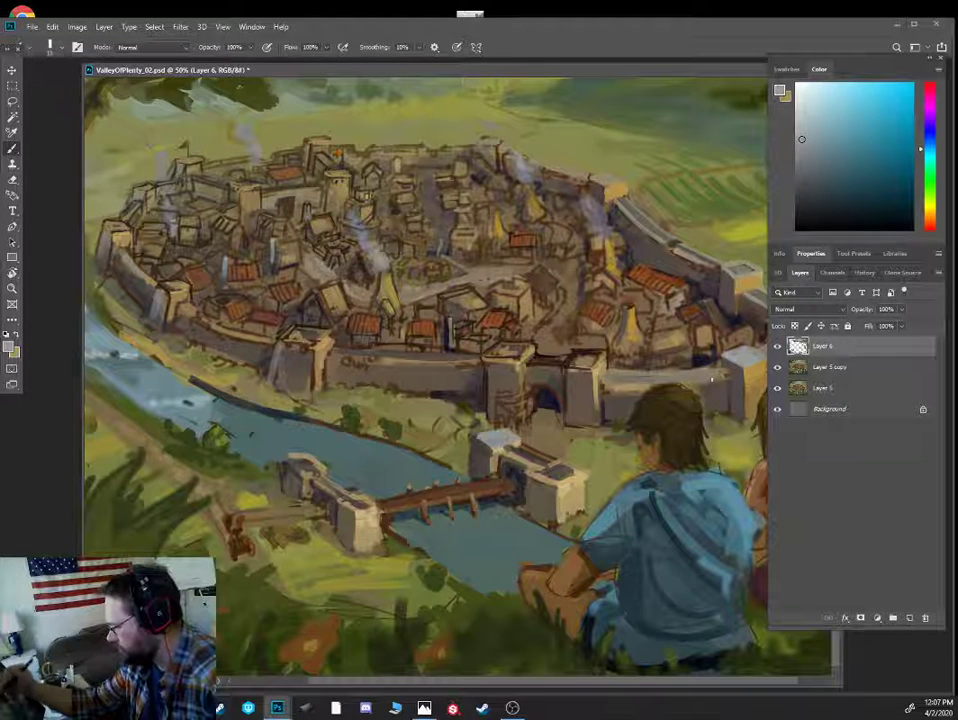
alt+click(752, 375)
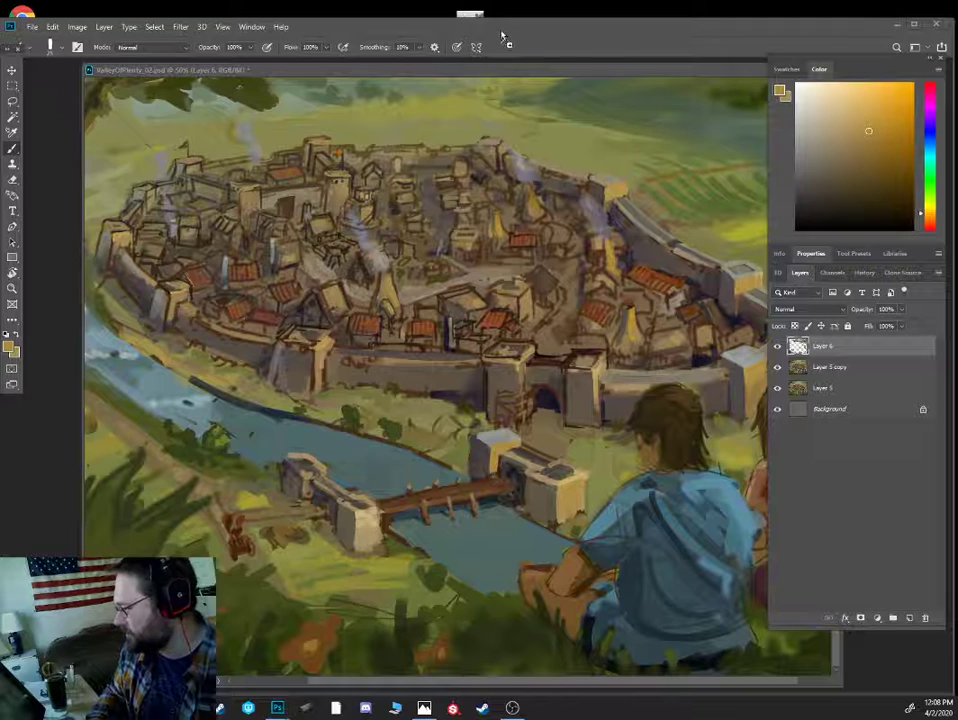
- Separate the Traditional/Digital comparison image from the painting's window, move it out of the workspace, then reposition and enlarge the painting's window
drag(503, 36, 503, 36)
drag(400, 72, 344, 107)
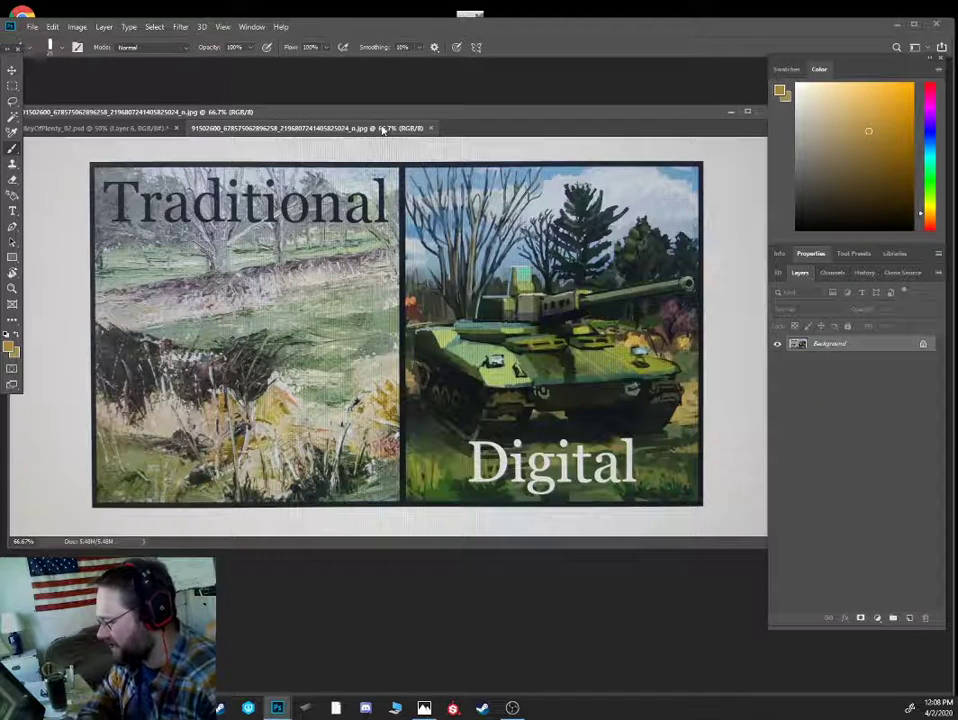
drag(382, 130, 0, 420)
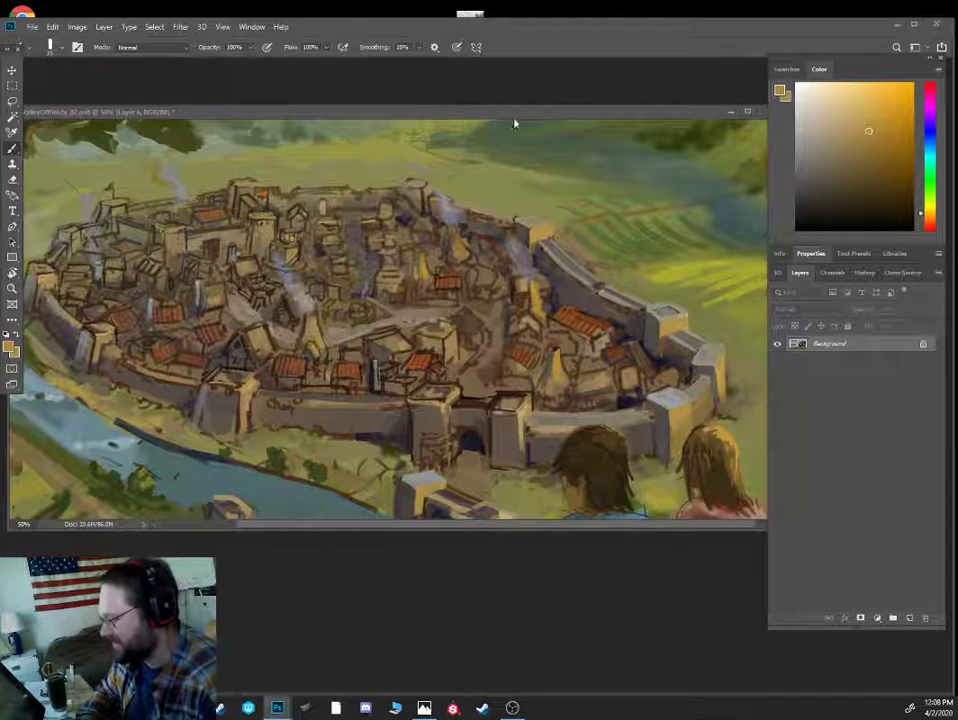
drag(491, 113, 462, 135)
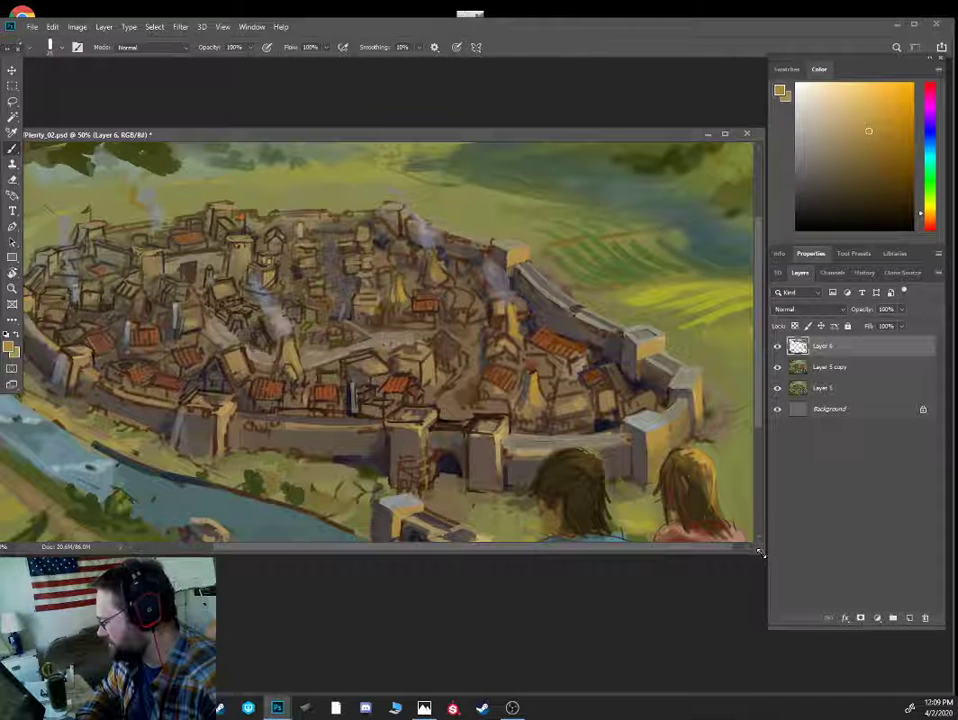
mouse_move(765, 551)
mouse_down()
mouse_move(770, 618)
mouse_move(733, 632)
mouse_up()
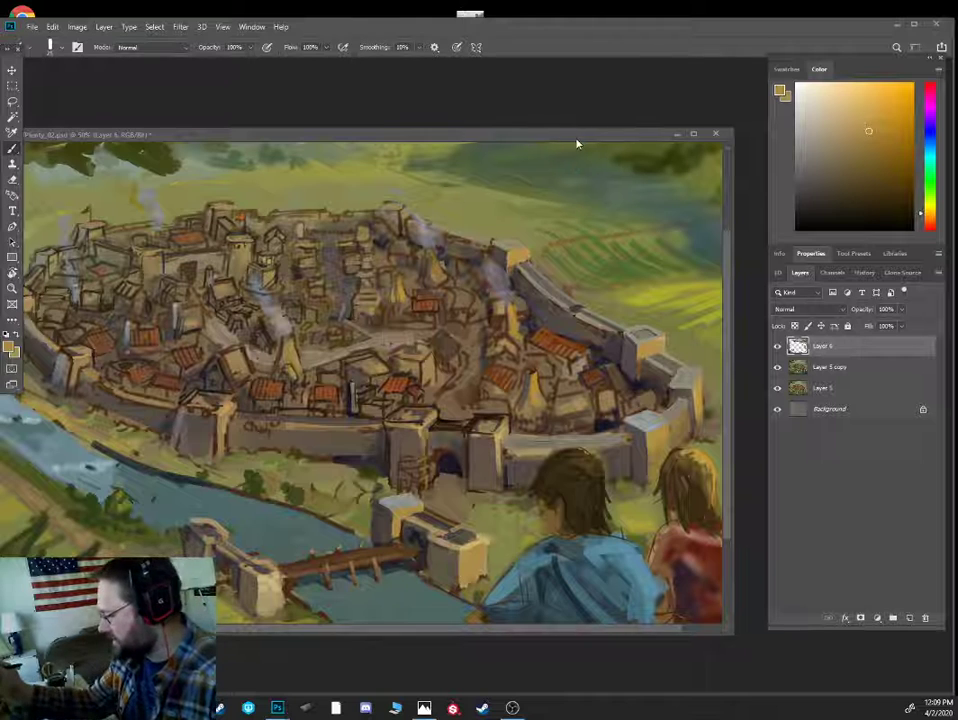
drag(576, 140, 602, 145)
- Repaint the flat tops of both city gate towers with light blue-gray sampled from the corner tower's roof
alt+click(567, 325)
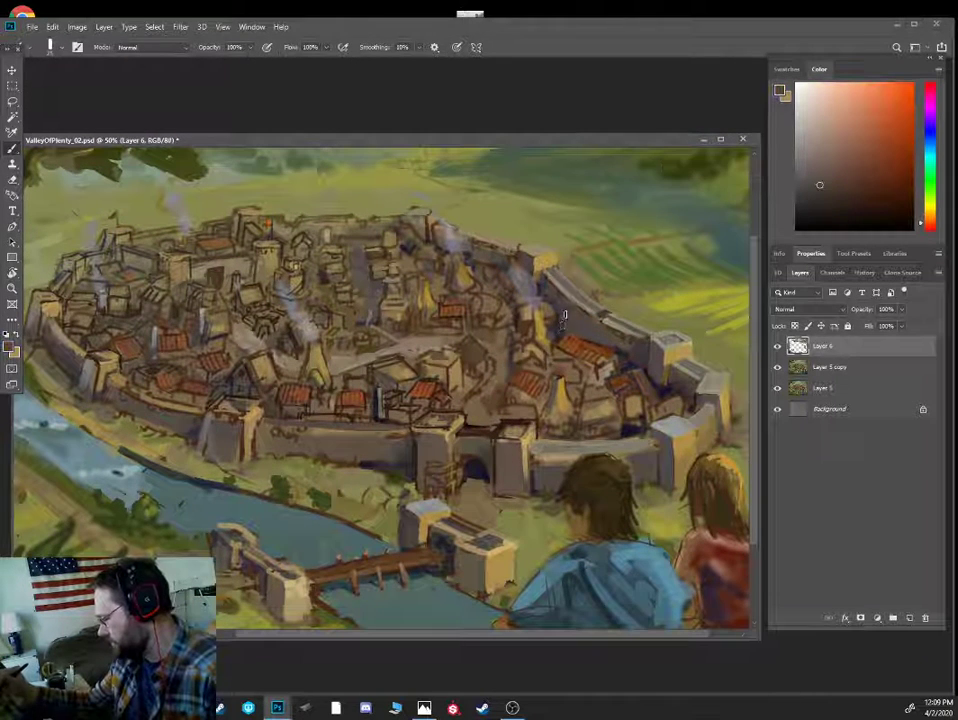
alt+click(562, 328)
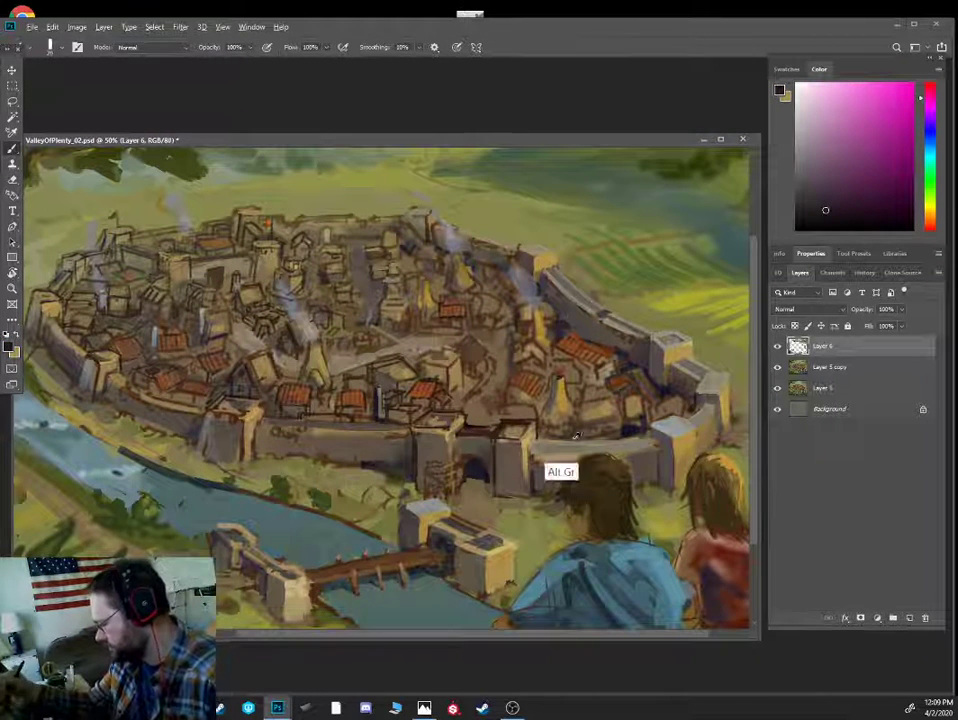
alt+click(680, 460)
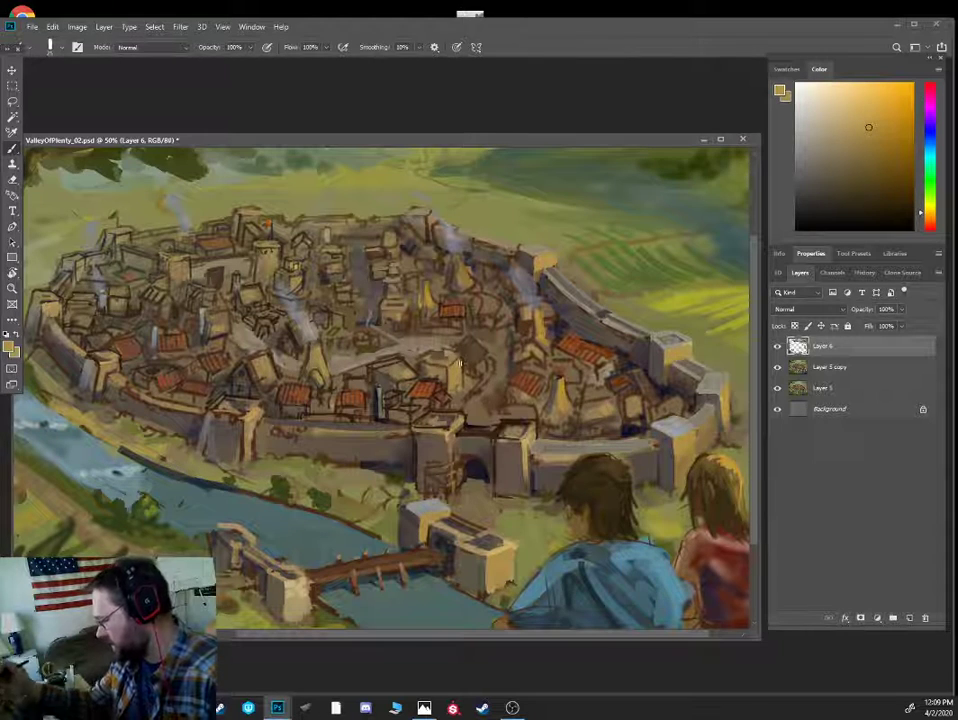
key(ctrl+plus)
drag(684, 412, 499, 371)
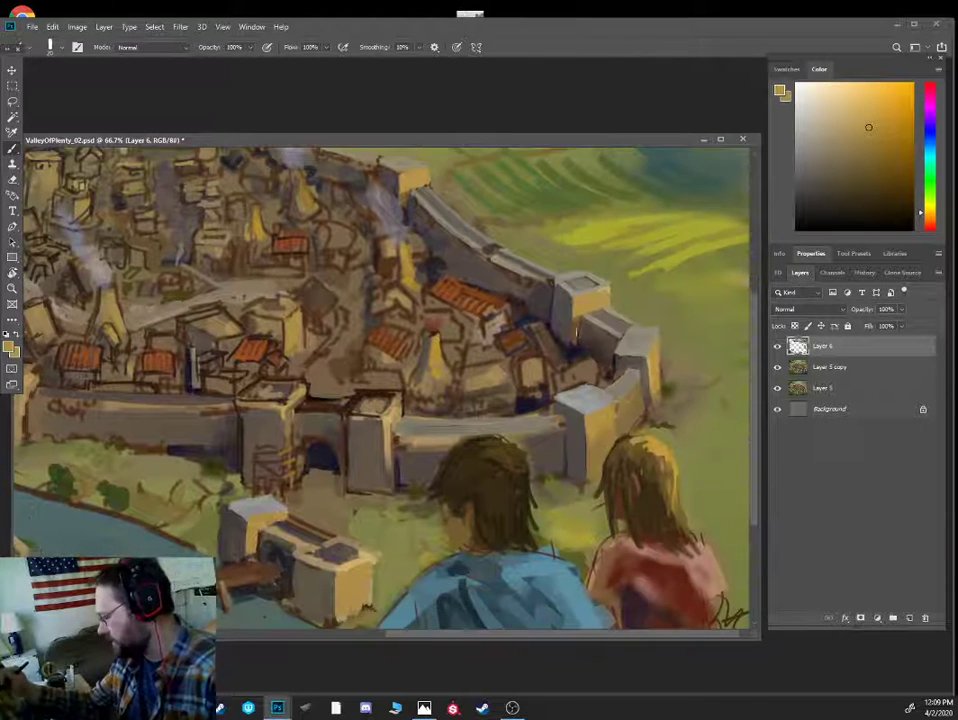
key(ctrl+plus)
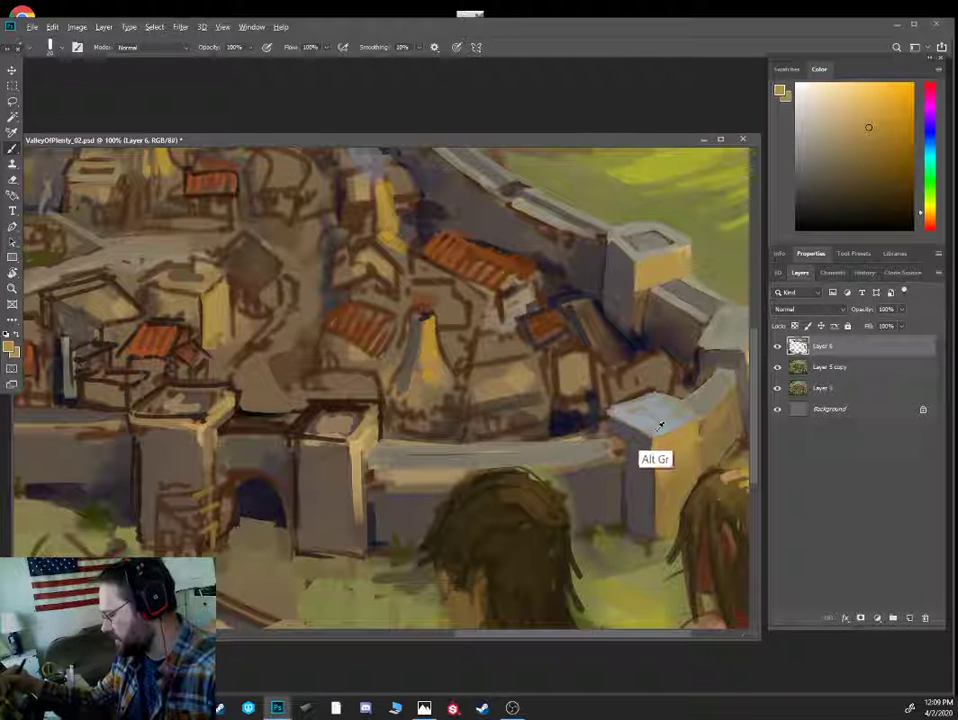
alt+click(665, 436)
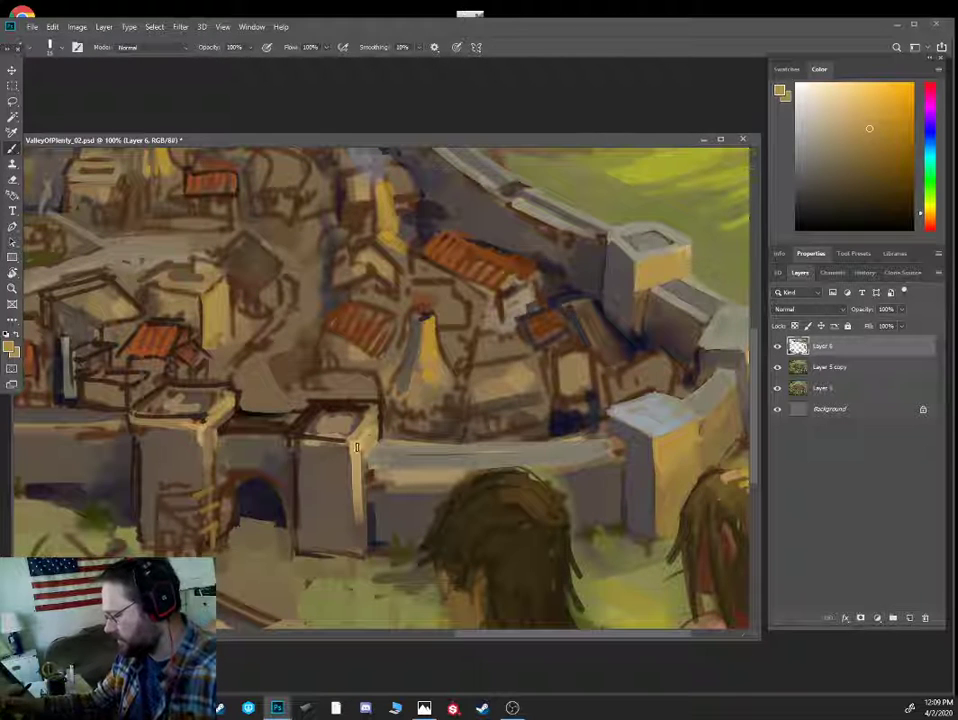
alt+click(658, 404)
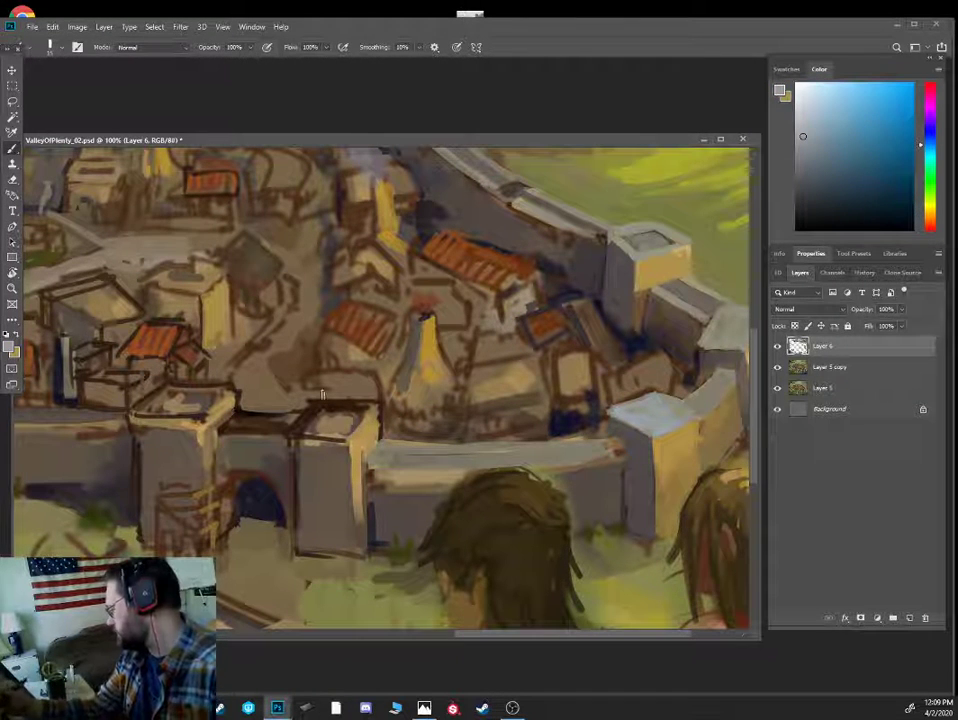
drag(306, 432, 366, 410)
mouse_move(218, 404)
mouse_down()
mouse_move(192, 408)
mouse_move(182, 394)
mouse_move(198, 398)
mouse_up()
- Clean up the shadowed edge of the gate tower beside the arch using sampled gray-brown
alt+click(285, 445)
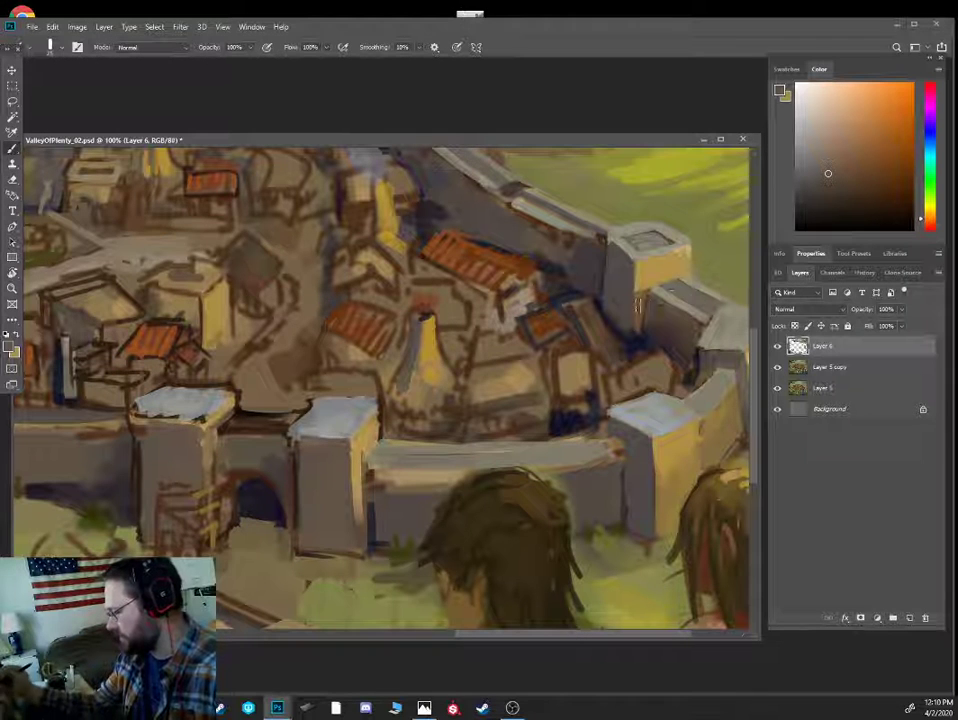
alt+click(476, 228)
drag(287, 458, 287, 514)
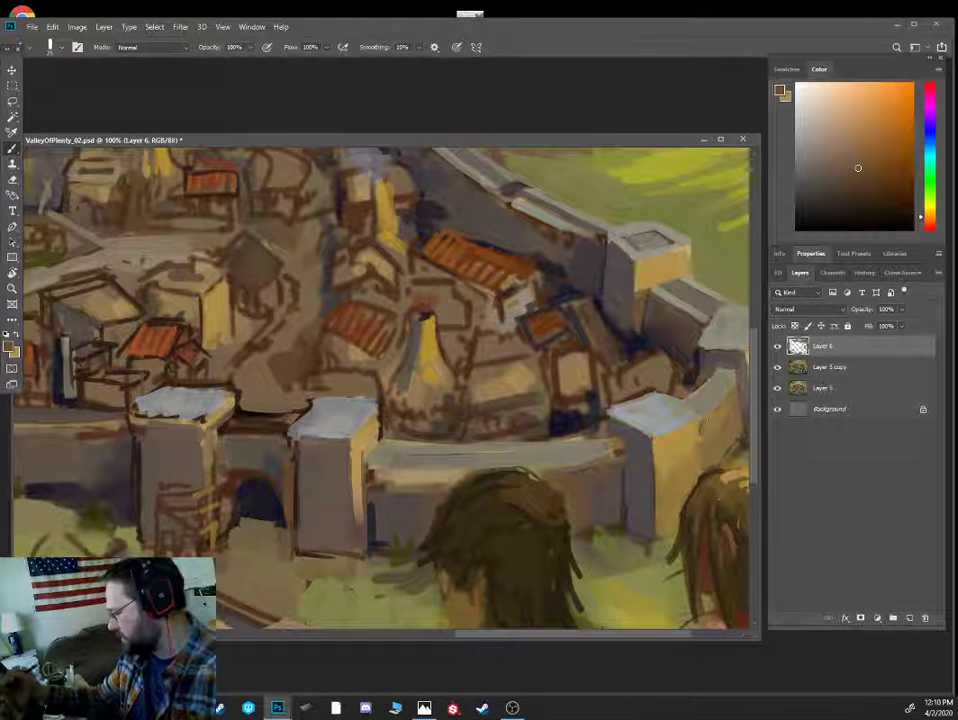
- Warm the wall section behind the seated boy's head with sampled ochre and brown tones
alt+click(648, 503)
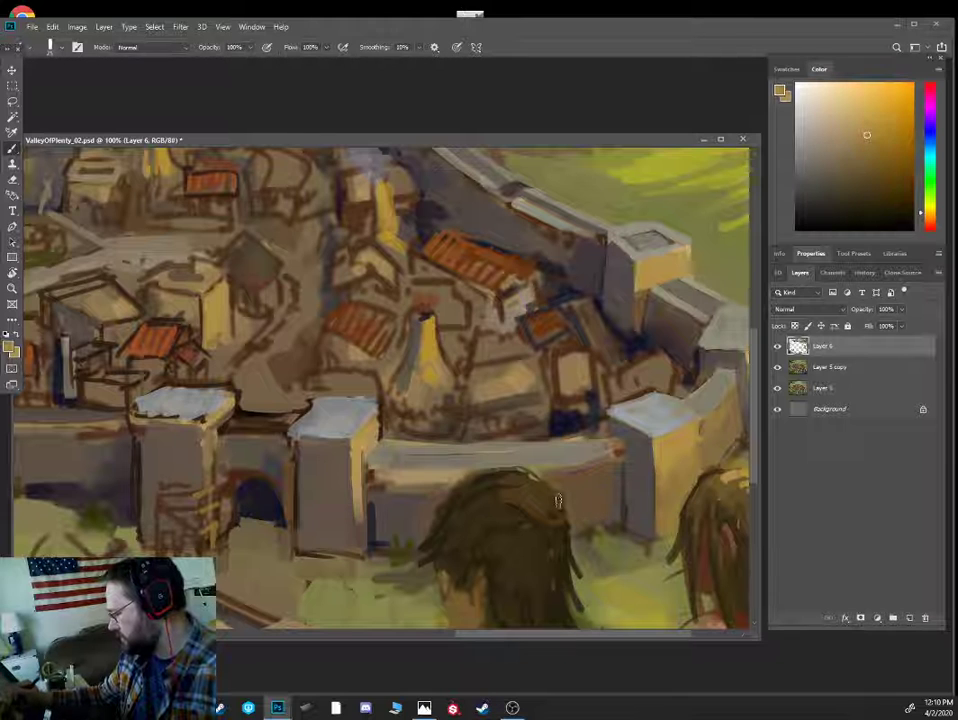
alt+click(556, 480)
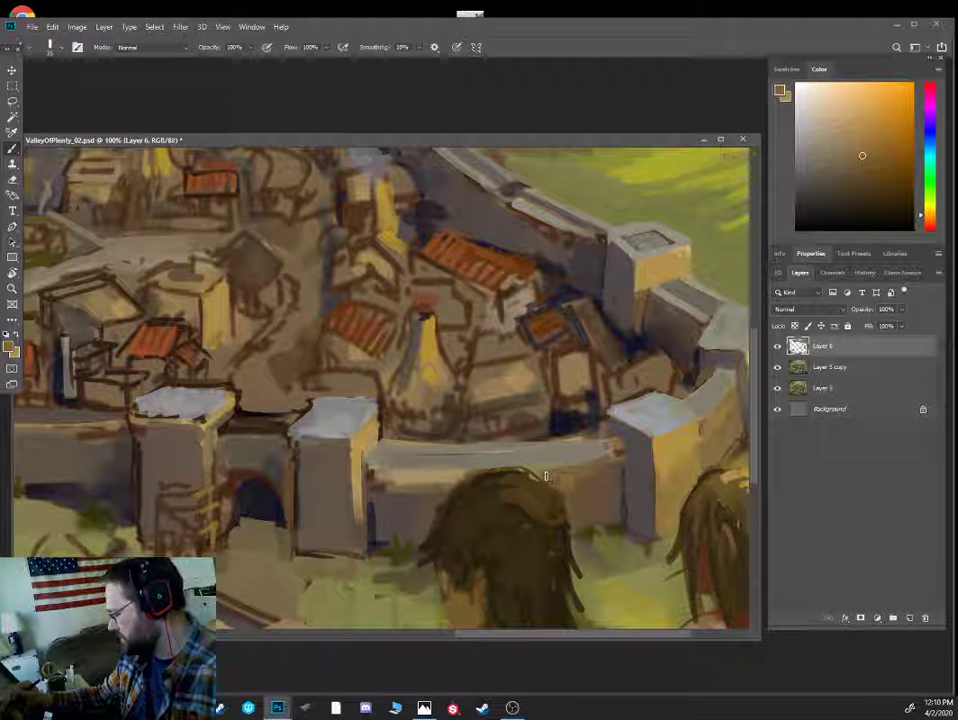
alt+click(670, 449)
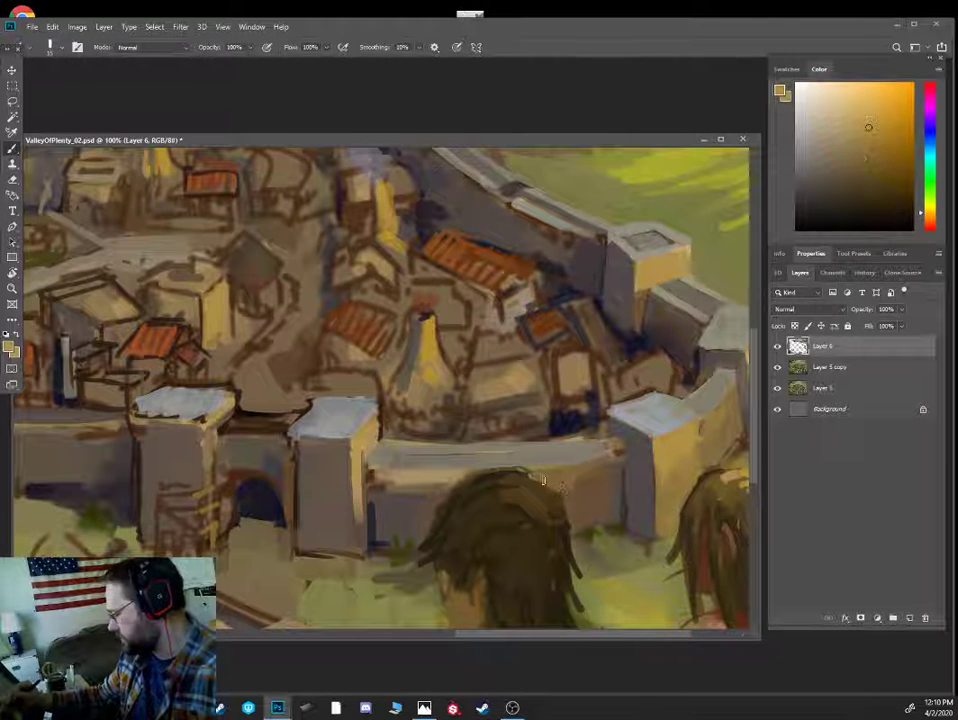
mouse_move(538, 478)
mouse_down()
mouse_move(552, 471)
mouse_move(562, 488)
mouse_up()
alt+click(556, 464)
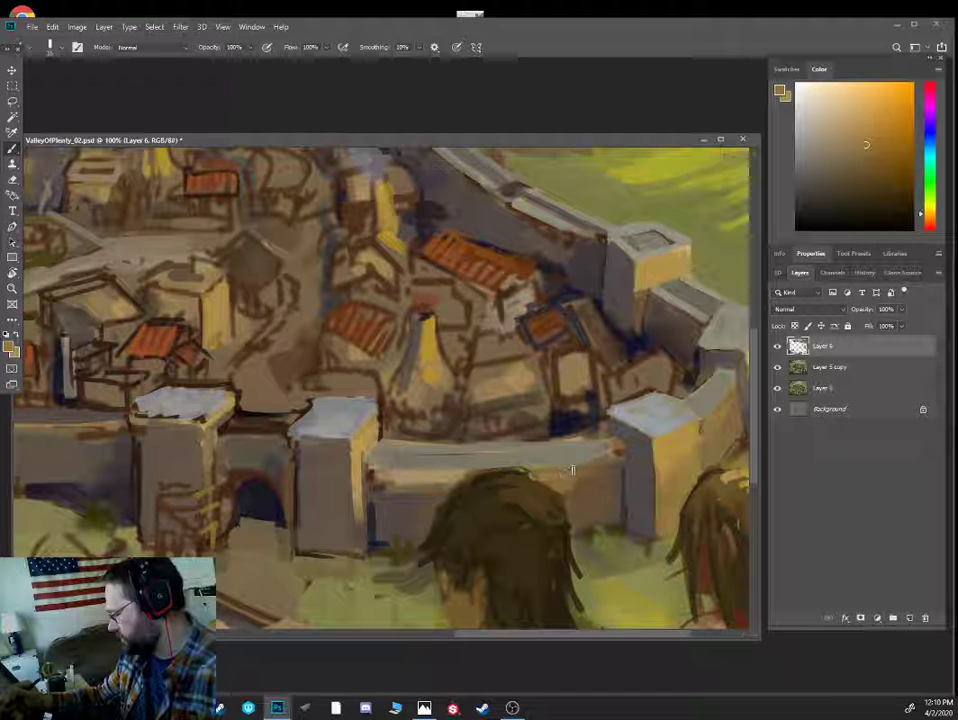
- Paint over the brown sketch lines below the walkway beside the gate tower with sampled wall grays and browns
alt+click(466, 419)
alt+click(408, 498)
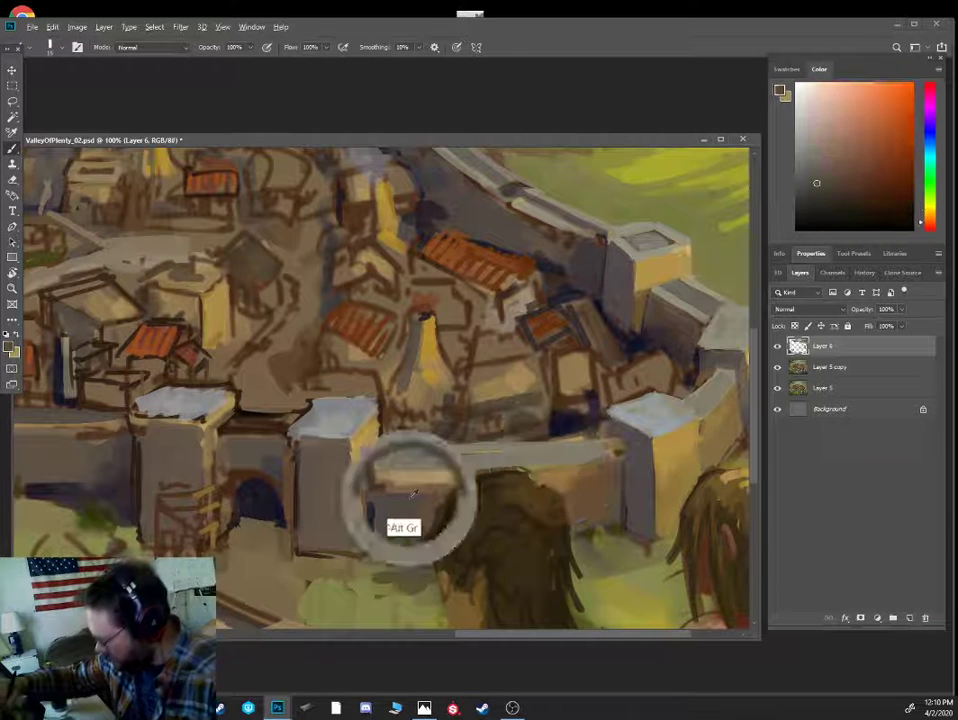
drag(380, 486, 443, 483)
alt+click(413, 465)
alt+click(438, 485)
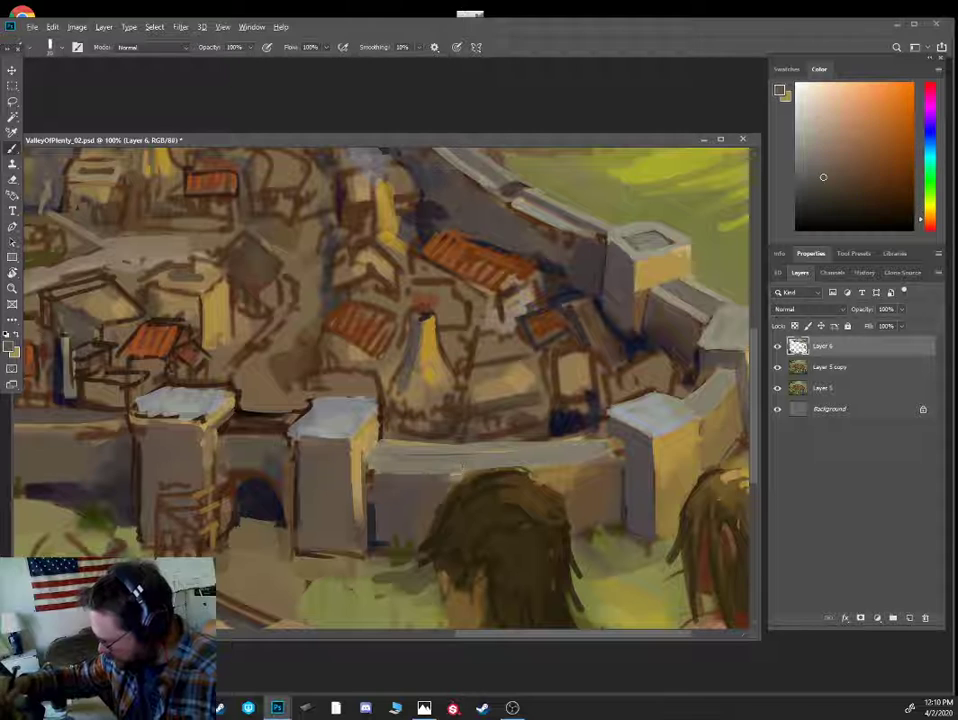
alt+click(436, 450)
- Paint a thin dark navy shadow line along the inner edge of the front wall's walkway with a smaller brush
alt+click(566, 420)
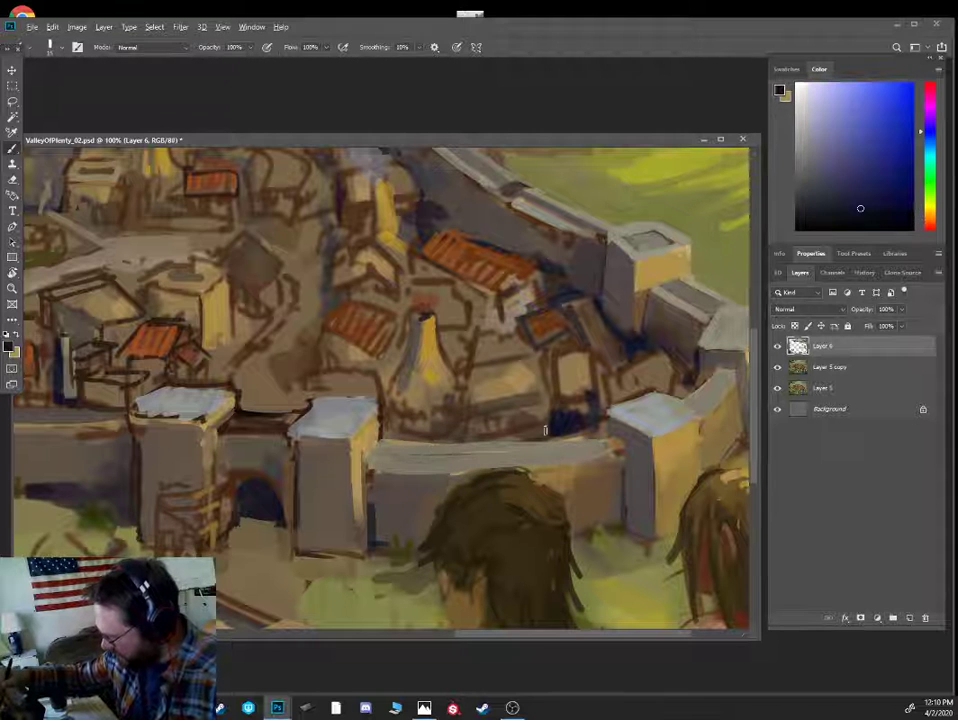
key([)
mouse_move(550, 435)
mouse_down()
mouse_move(388, 438)
mouse_move(383, 411)
mouse_up()
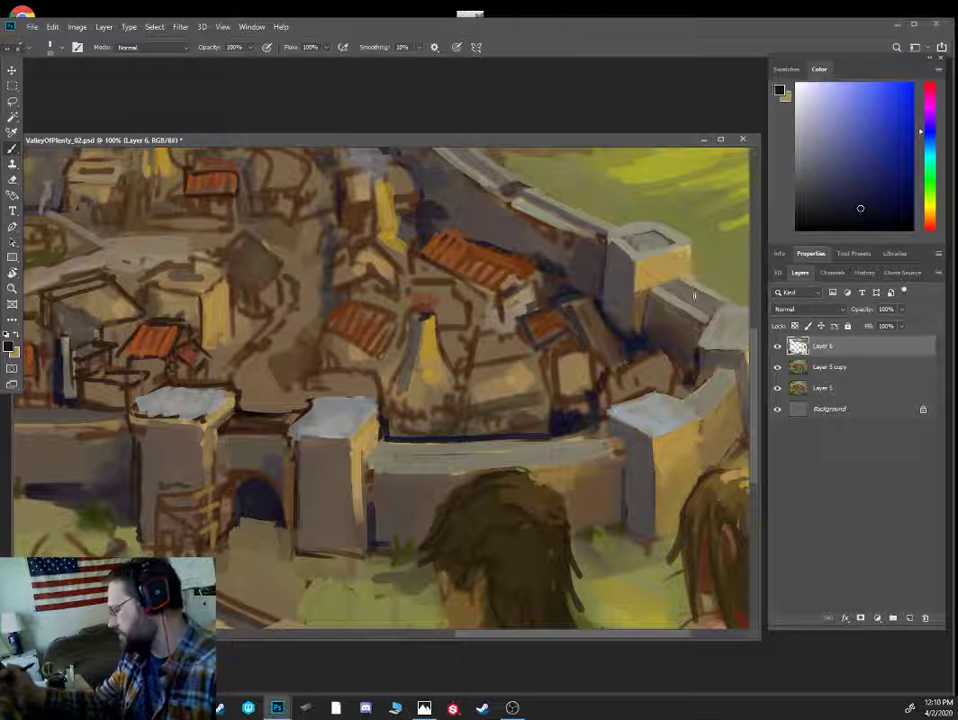
- Paint a light gray top on the small house inside the corner tower and fill the adjacent roof with sampled red-brown
alt+click(634, 258)
key(])
drag(550, 354, 588, 349)
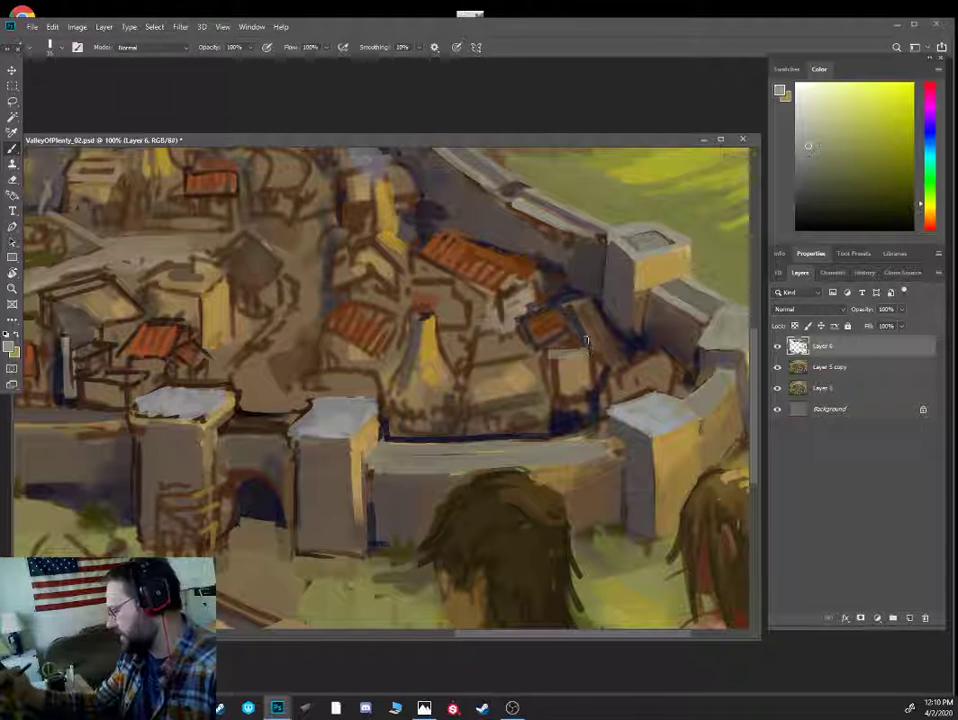
alt+click(567, 306)
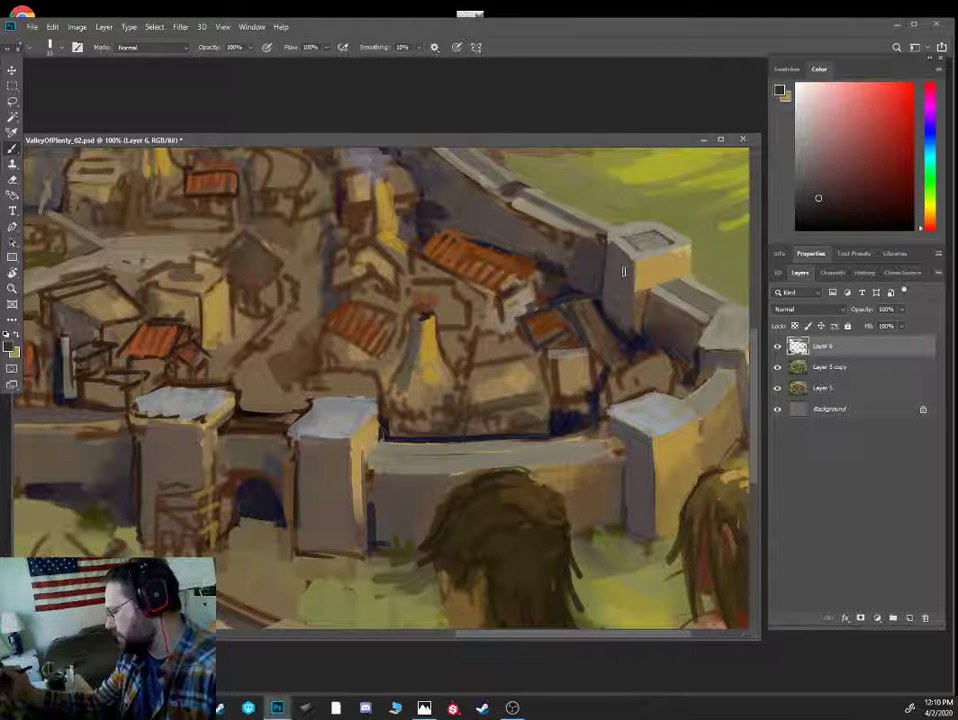
alt+click(582, 310)
alt+click(646, 273)
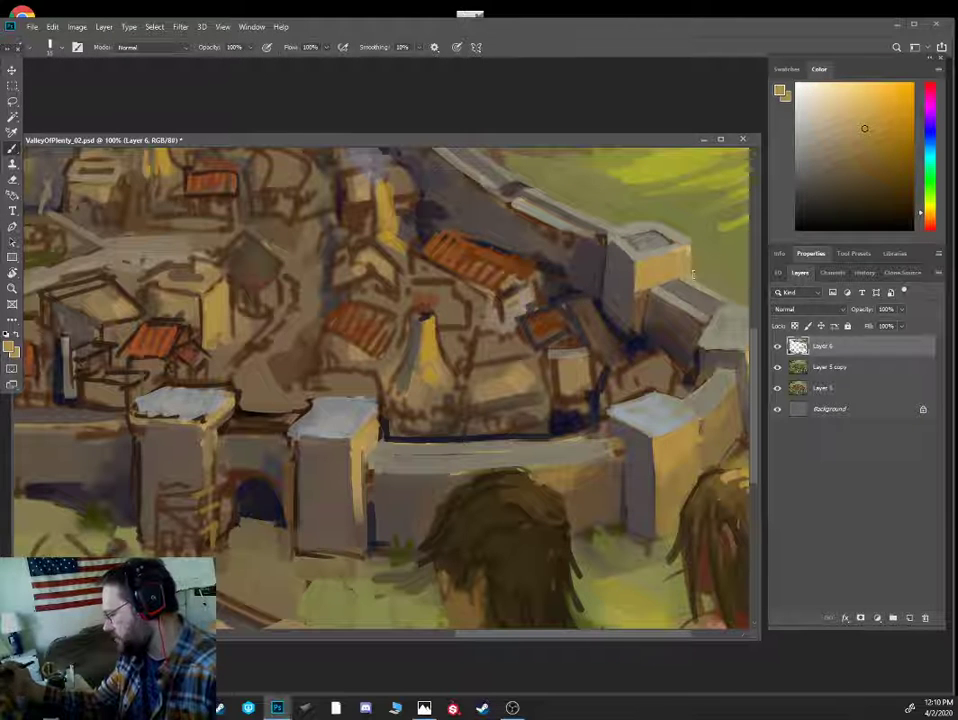
alt+click(537, 314)
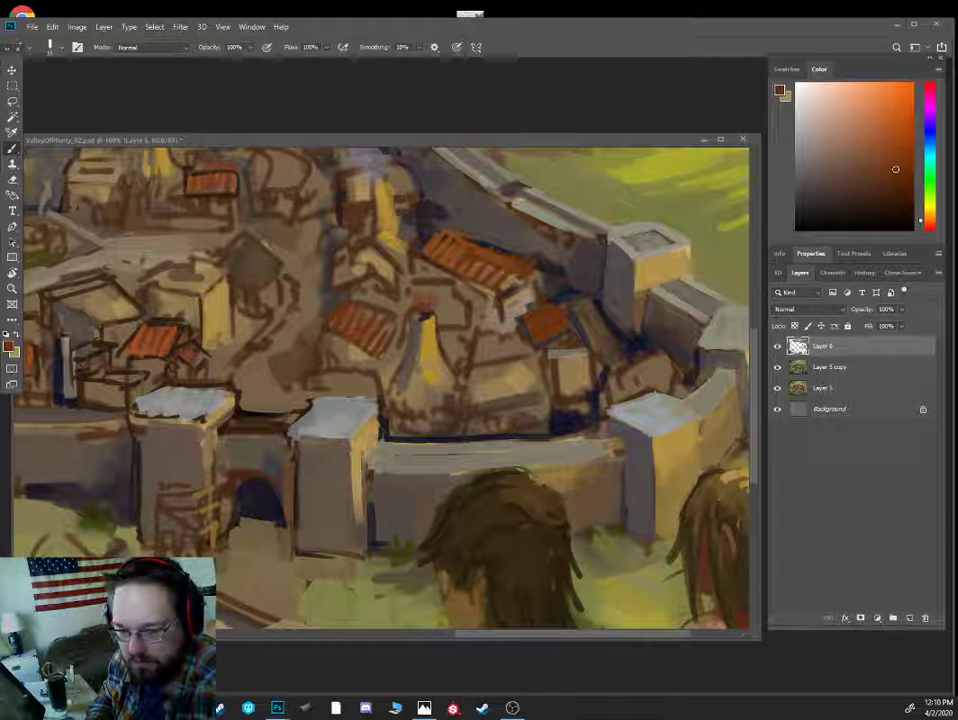
- Switch to the samuraicop.blogspot.com browser window, enlarge the elephant procession painting and reposition the window to view it whole
drag(0, 212, 355, 60)
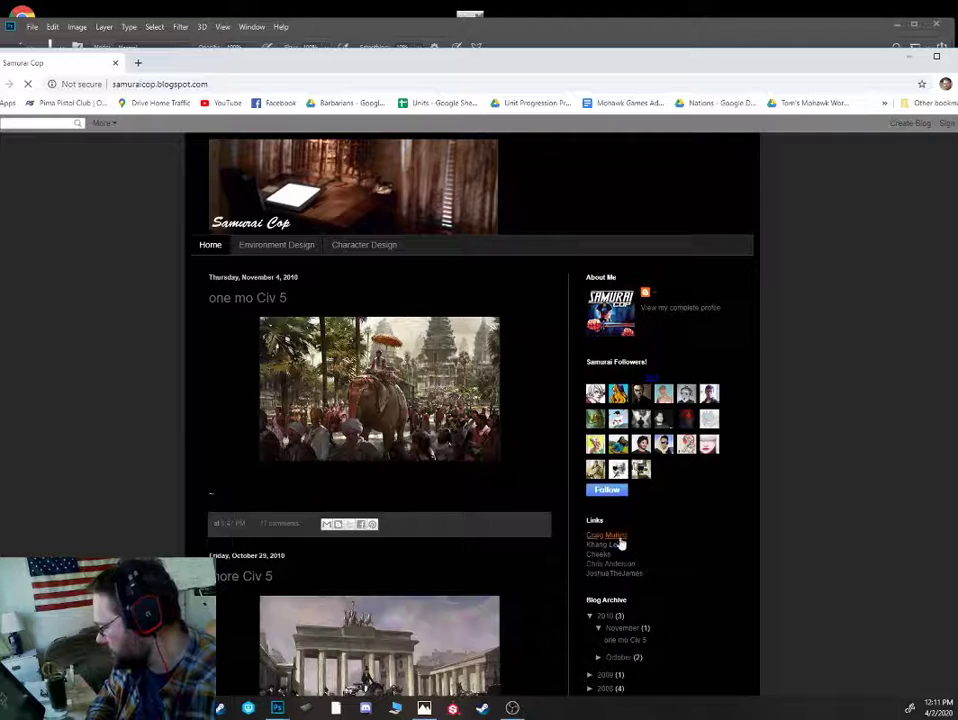
click(426, 420)
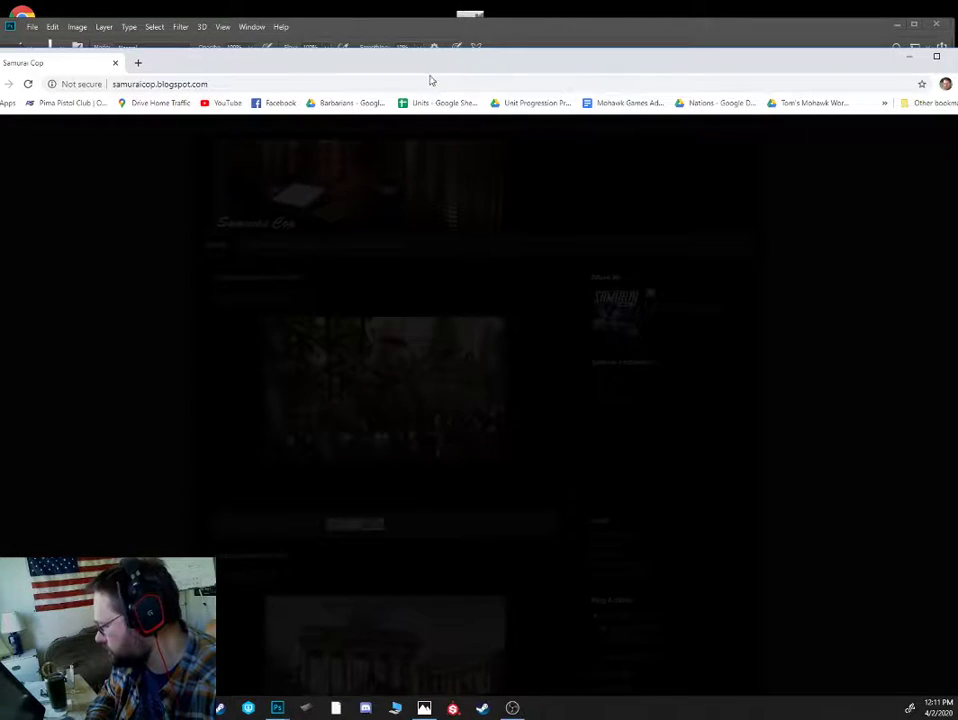
drag(483, 69, 393, 58)
drag(885, 37, 768, 100)
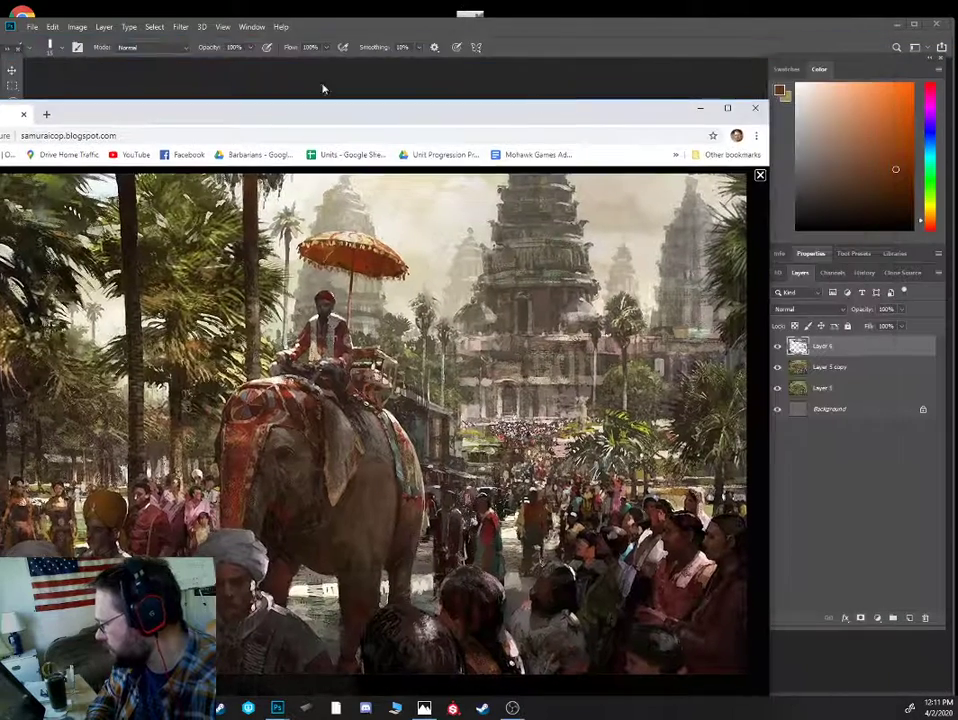
drag(249, 121, 394, 41)
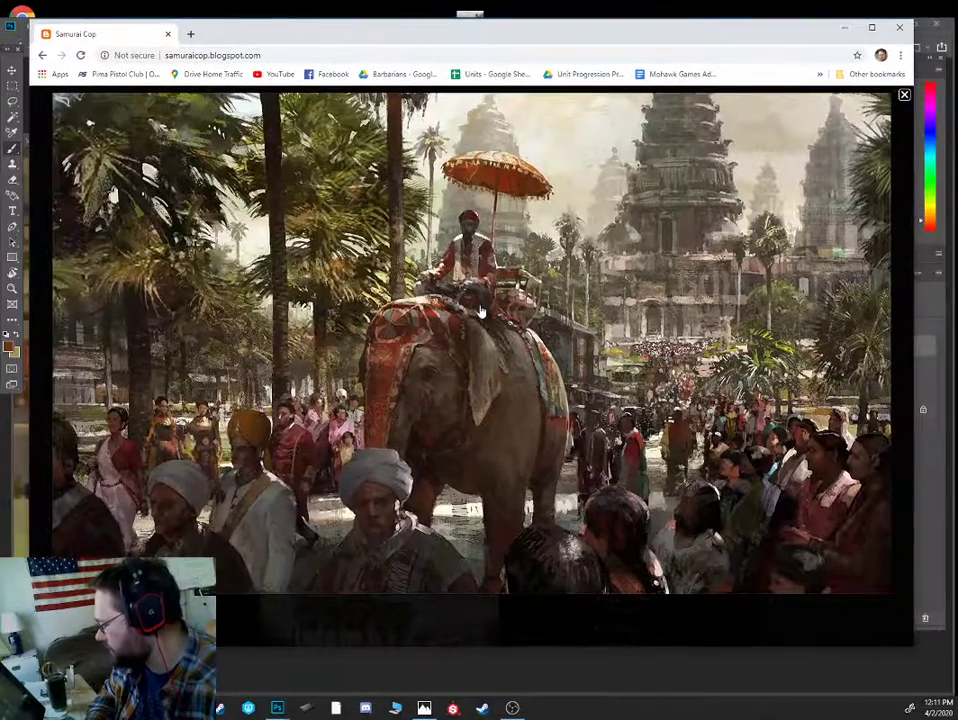
click(905, 96)
- Browse to the "more Civ 5" post and examine the Great Wall painting at full size
scroll(476, 418, down, 5)
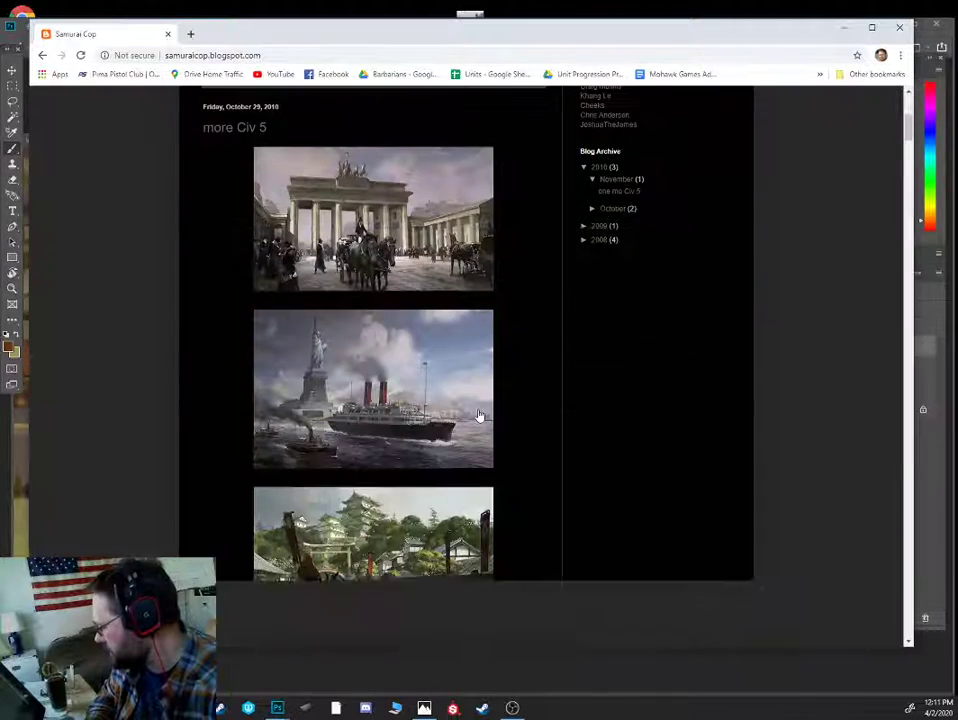
scroll(476, 418, down, 5)
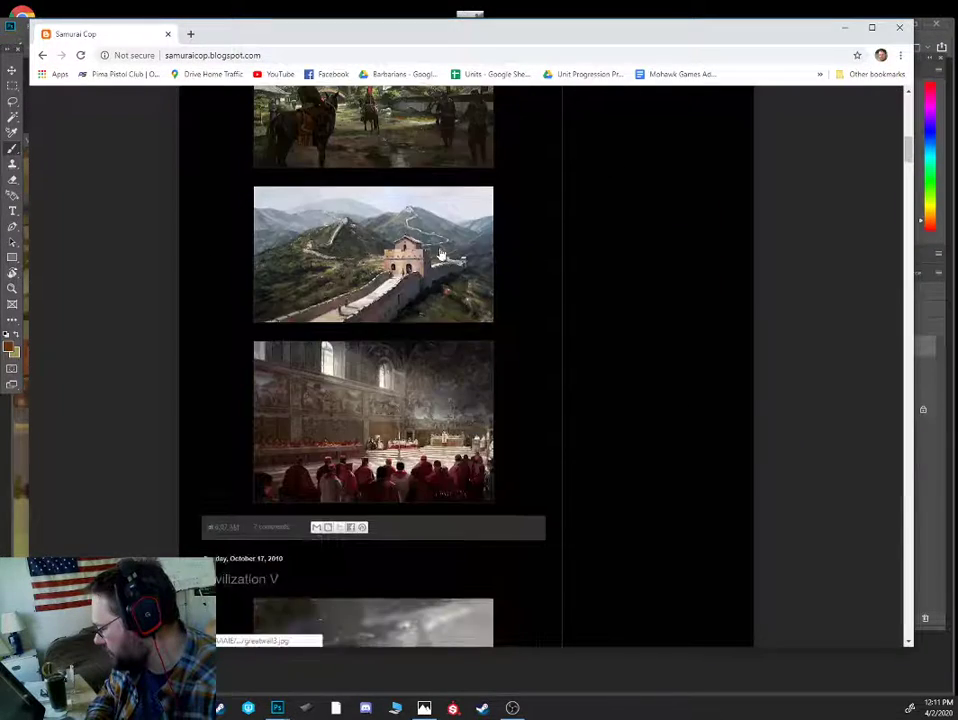
click(490, 300)
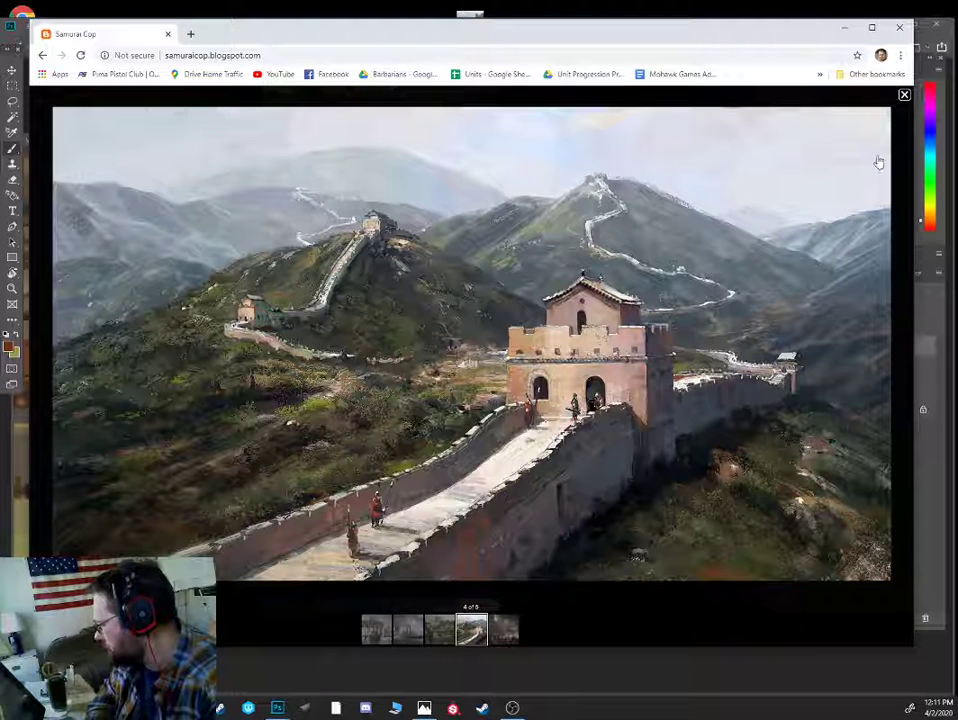
click(904, 96)
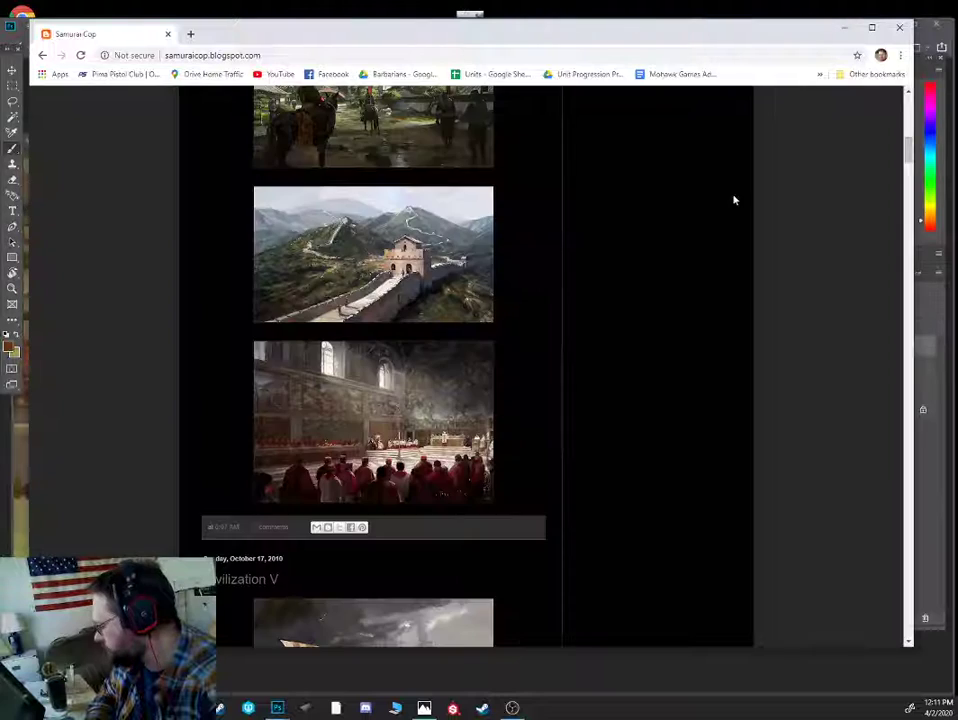
- Examine the striped-sail ships painting in the Civilization V post and browse on to the "some older work" concept art
scroll(507, 393, down, 3)
scroll(507, 392, down, 2)
click(428, 274)
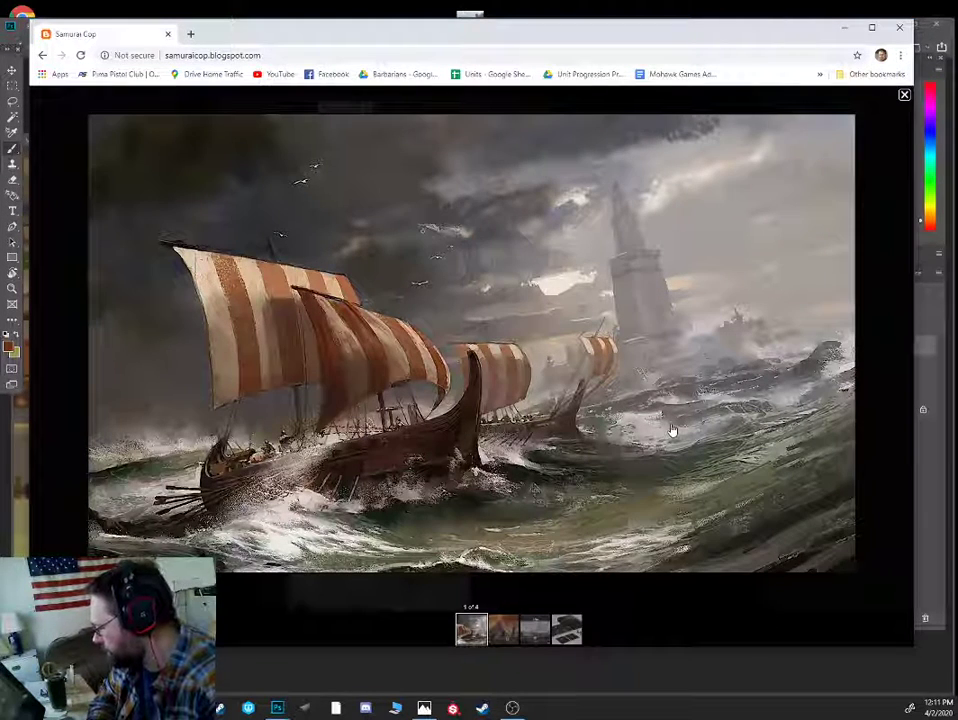
click(904, 96)
scroll(470, 455, down, 10)
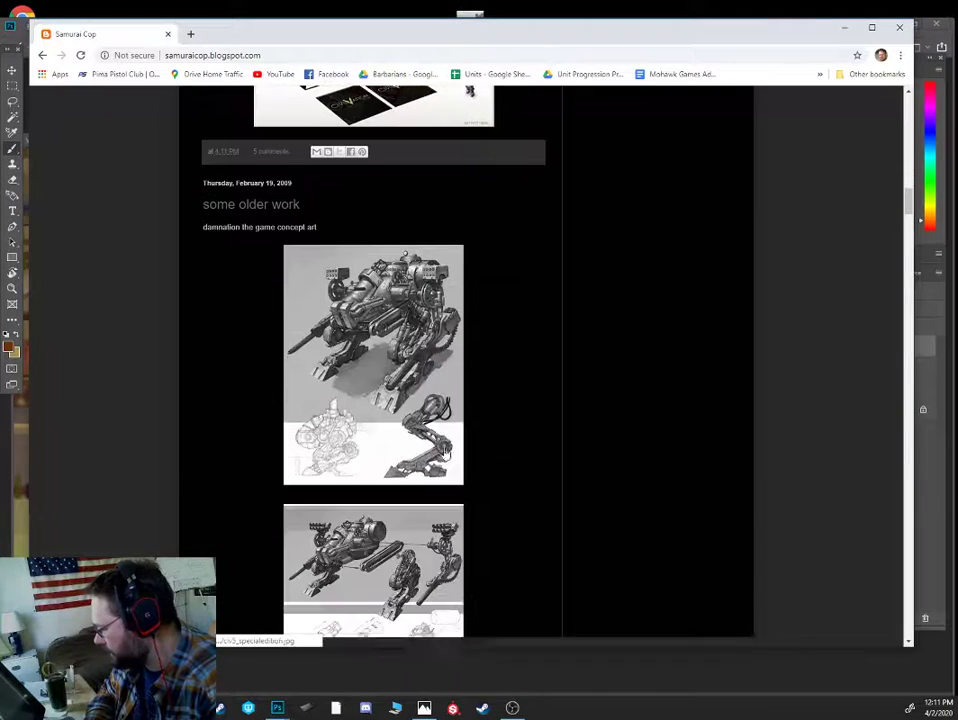
- Browse the "some older work" concept art and on through the environment paintings in the "more work" post
scroll(446, 453, down, 7)
scroll(431, 458, up, 6)
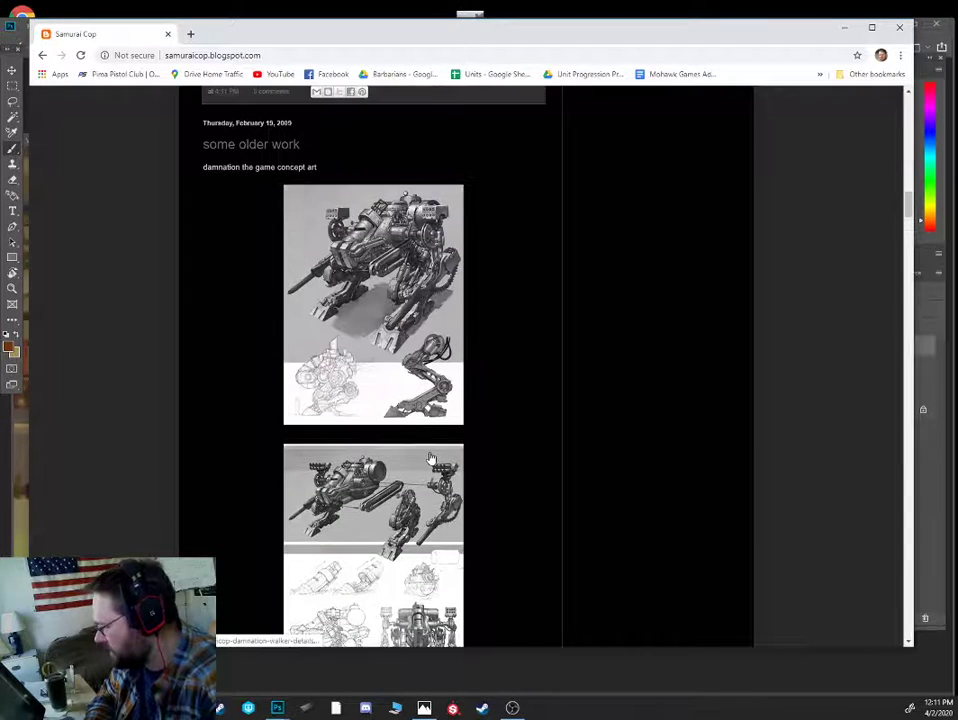
scroll(419, 464, down, 15)
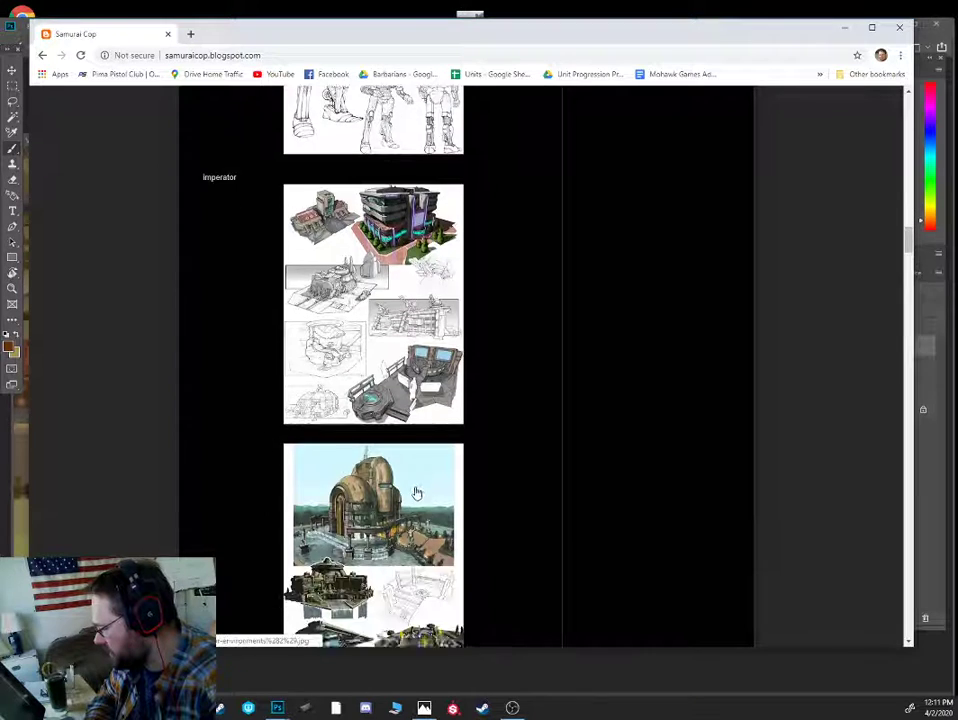
scroll(430, 481, down, 4)
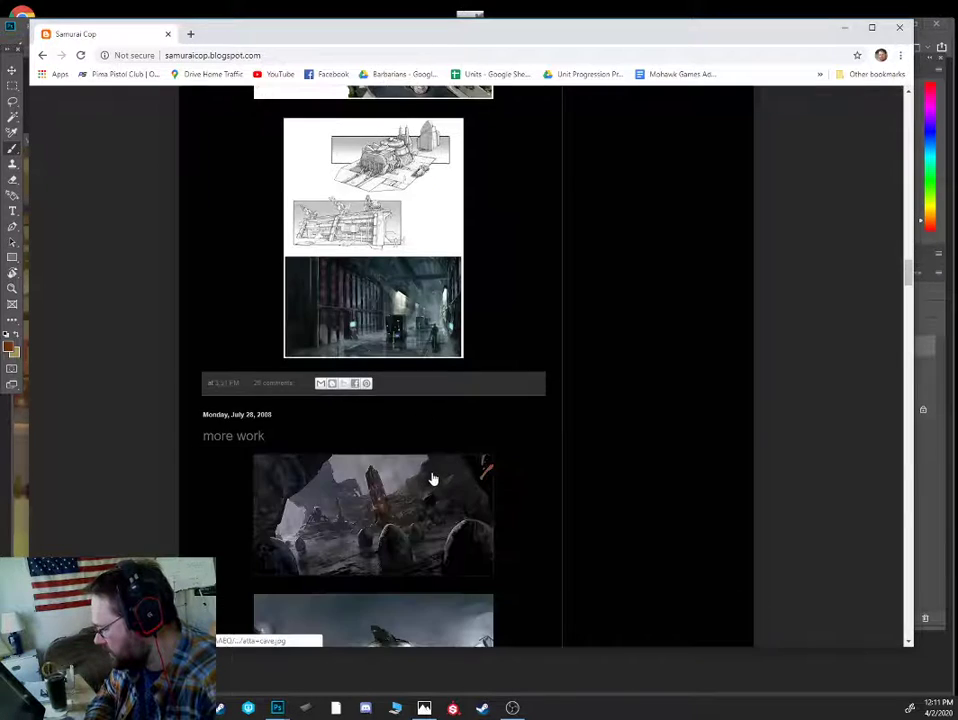
scroll(433, 477, down, 10)
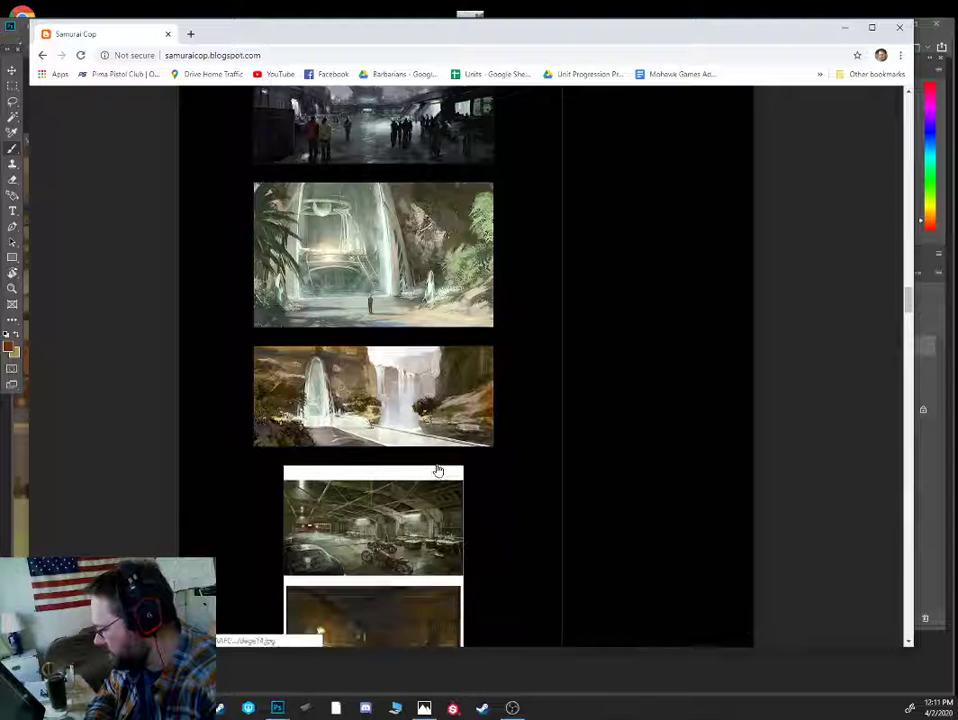
scroll(511, 472, down, 2)
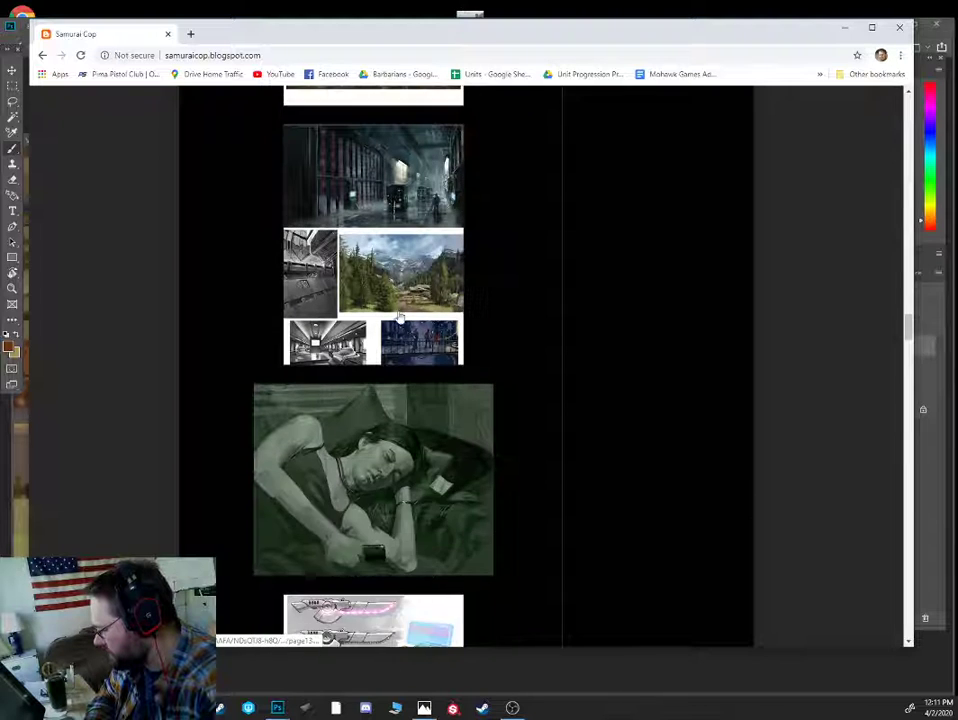
- Enlarge the sheet with the mountain valley painting and page forward to the armored soldier with the trident
click(379, 299)
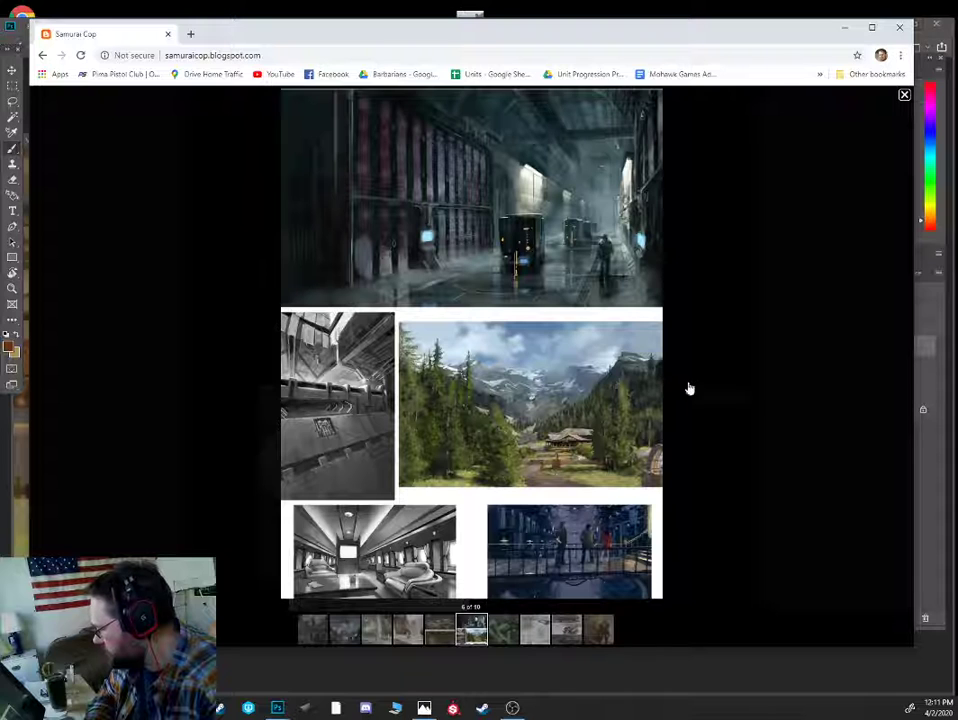
click(689, 388)
click(692, 388)
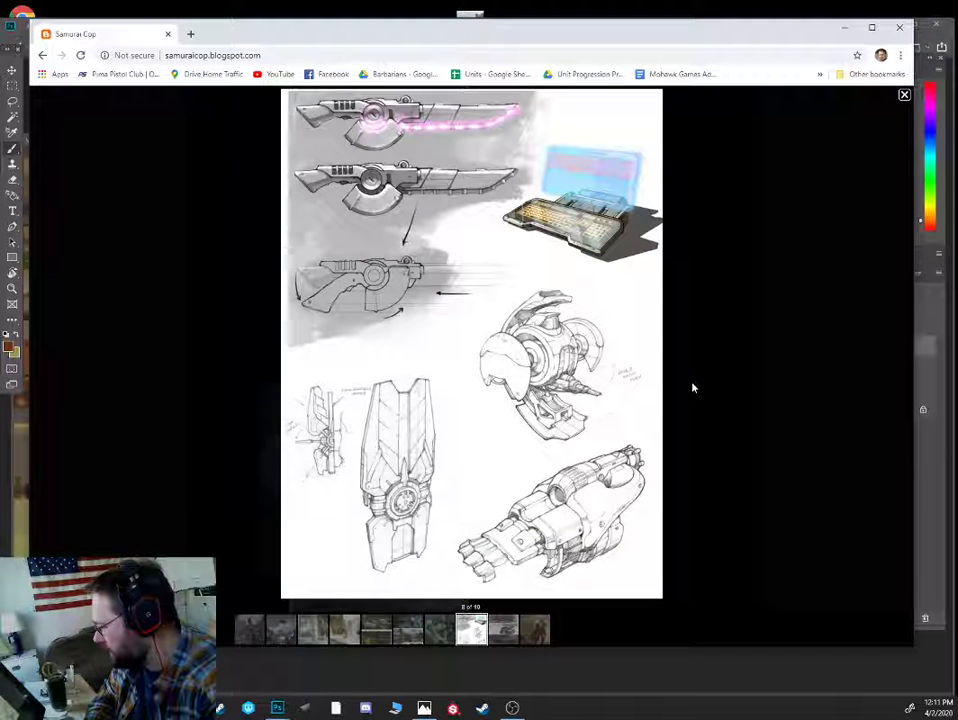
click(691, 388)
click(681, 396)
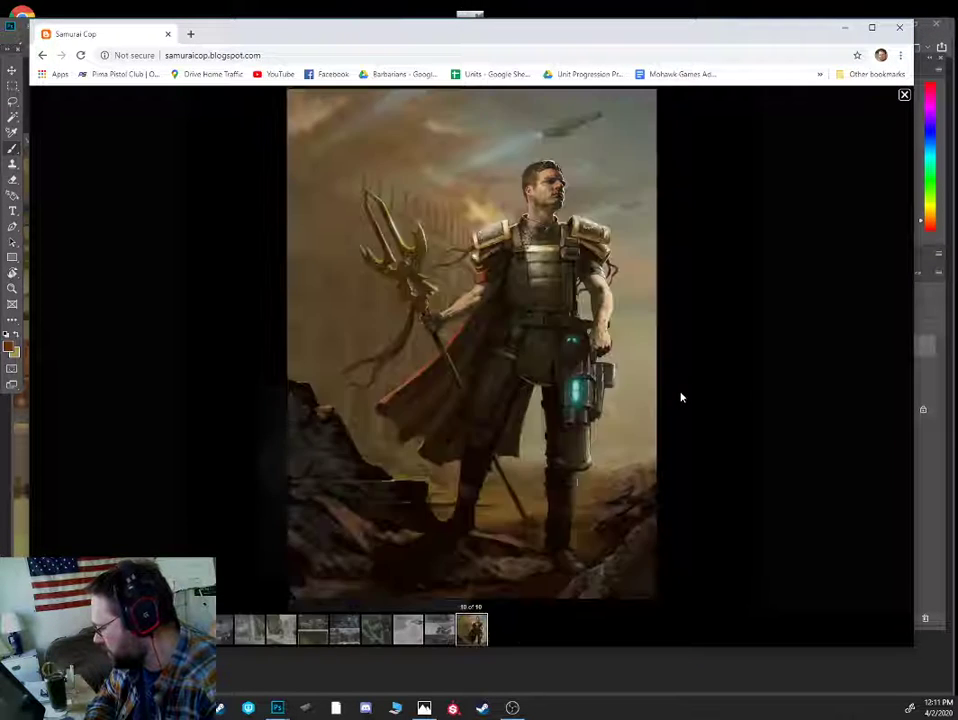
- Page back through the "more work" gallery to its second image and close the enlarged view
key(Left)
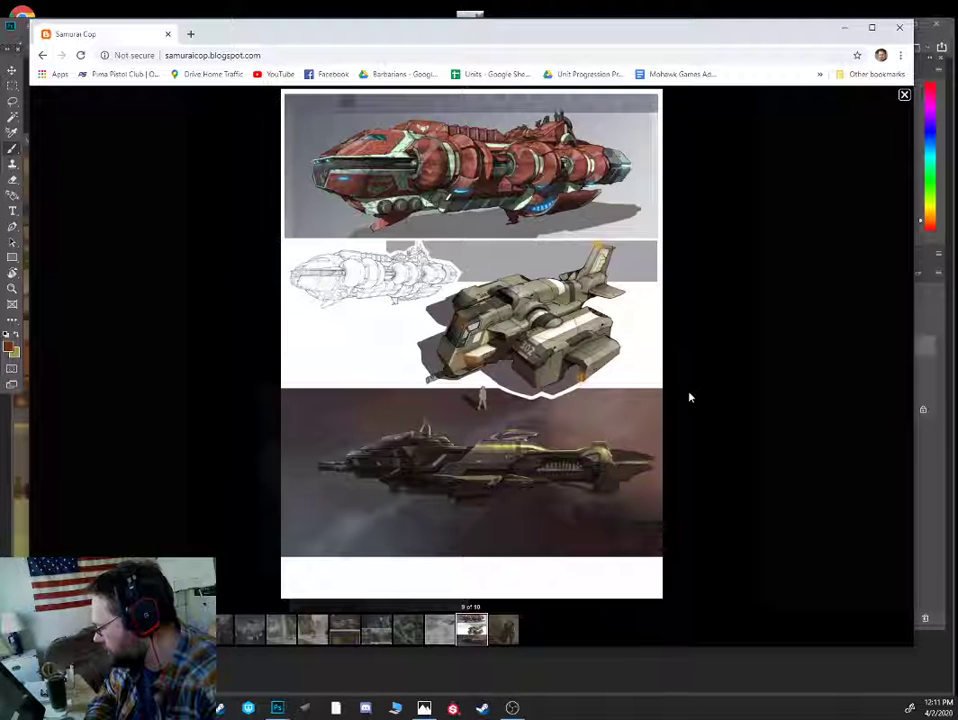
key(Left)
key(Left)
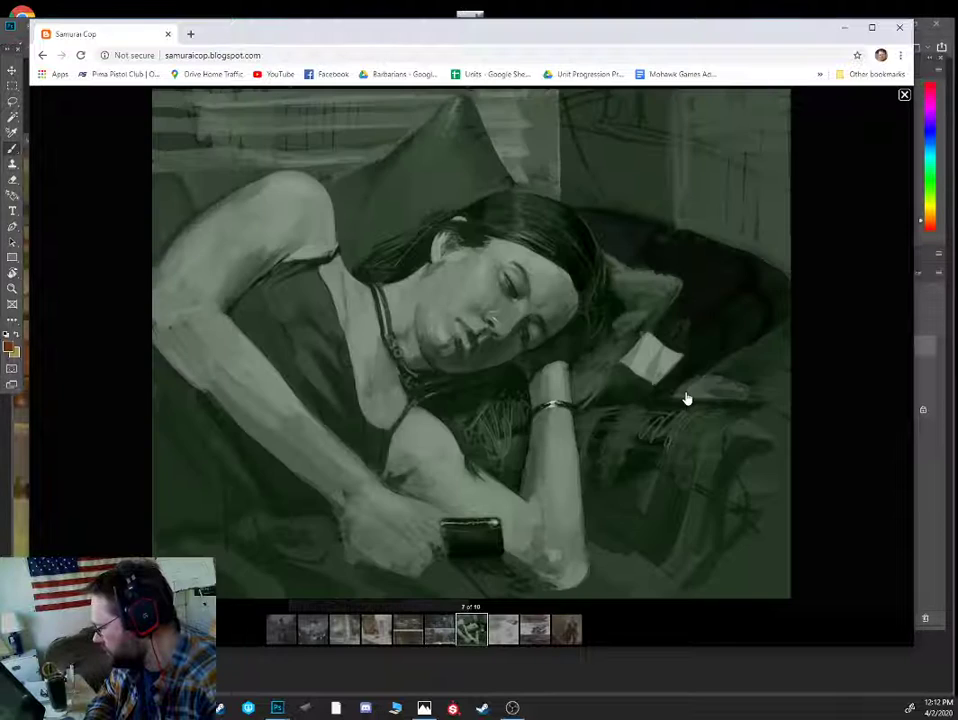
key(Left)
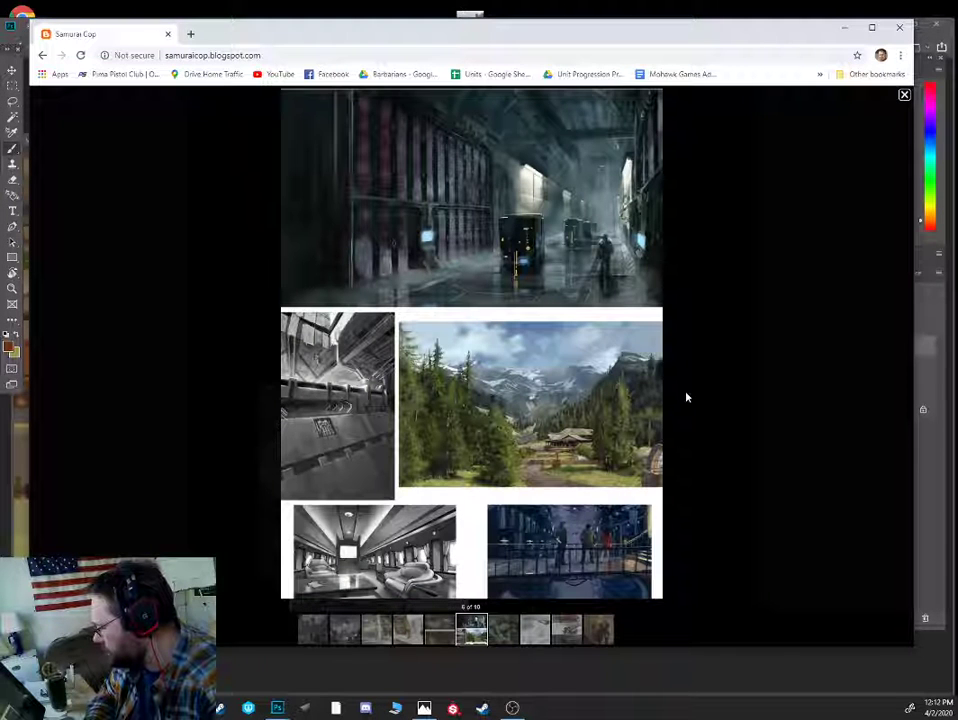
key(Left)
key(Left)
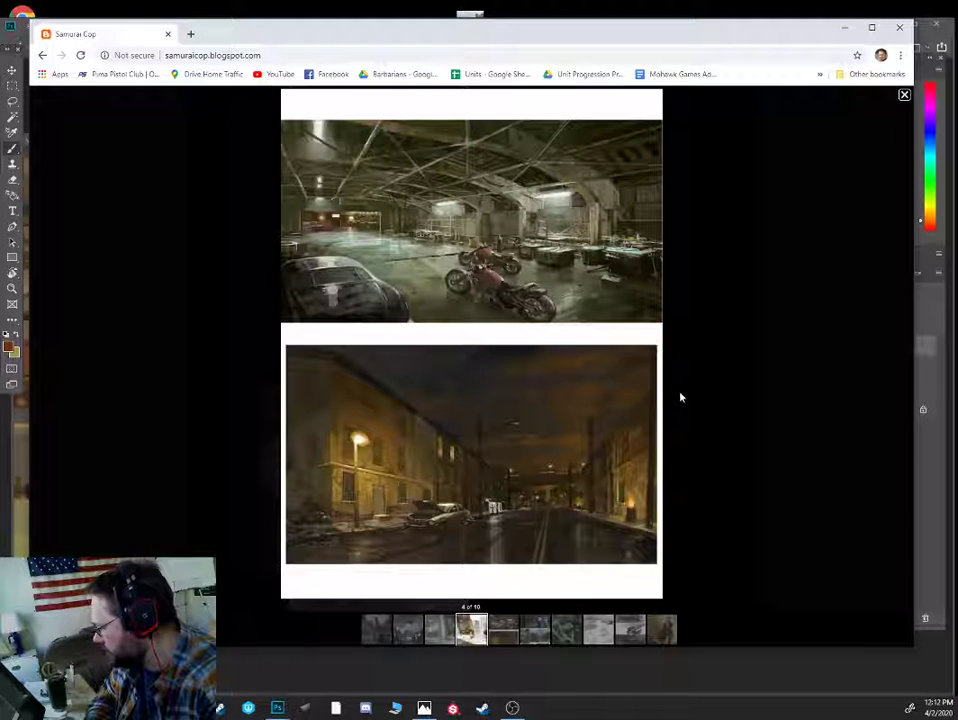
key(Left)
key(Left)
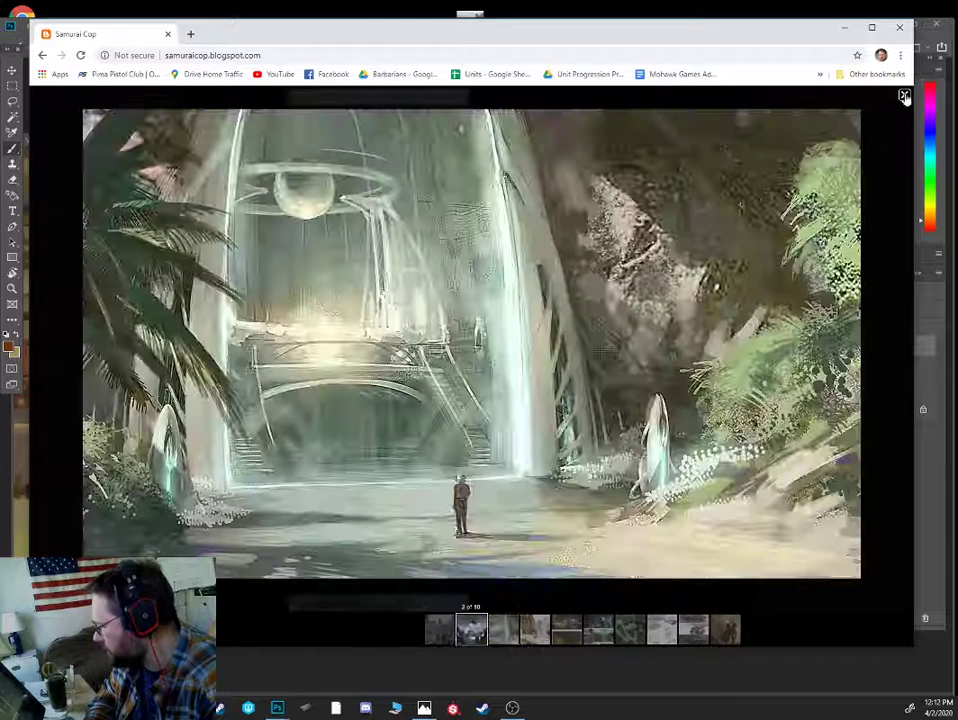
click(904, 97)
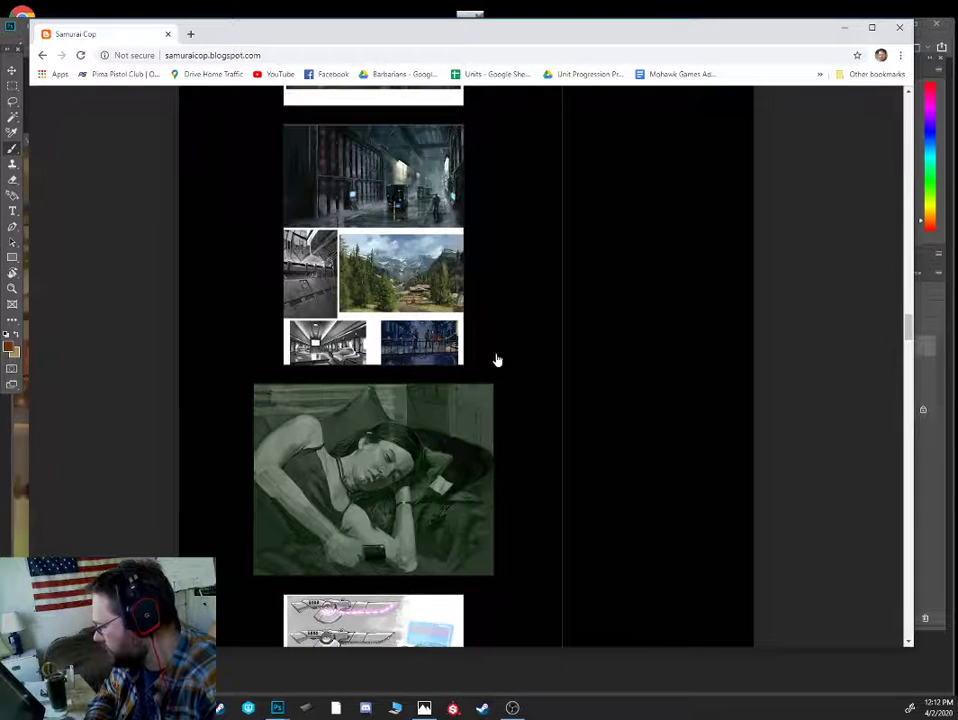
- Return to the top of the Samurai Cop blog and shrink the browser window to reveal the color and layer controls
scroll(497, 360, up, 10)
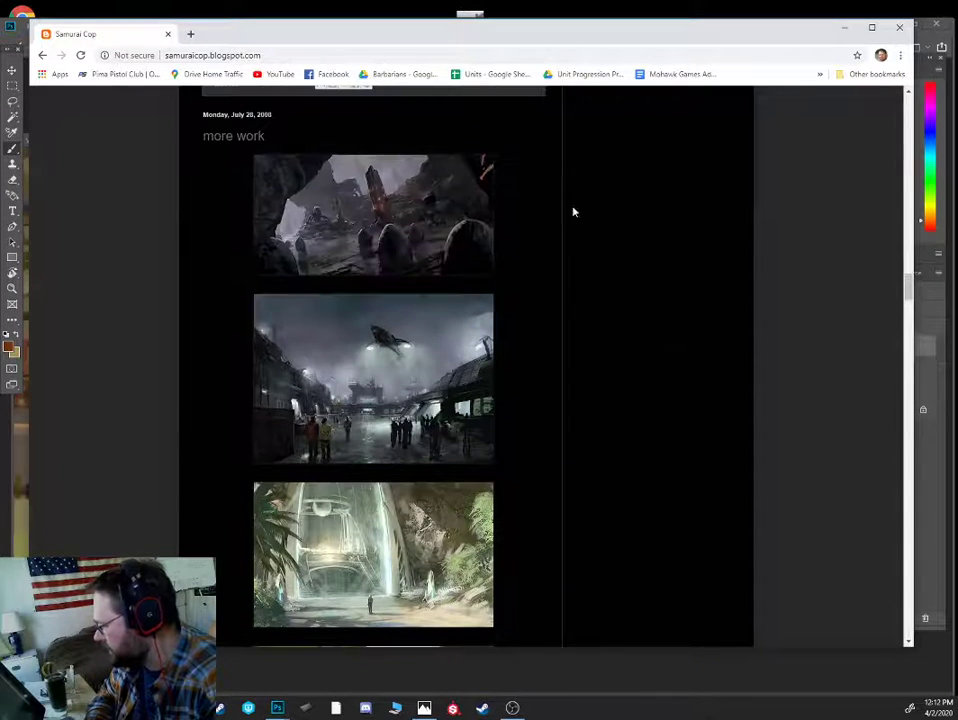
scroll(573, 212, up, 4)
drag(907, 275, 931, 100)
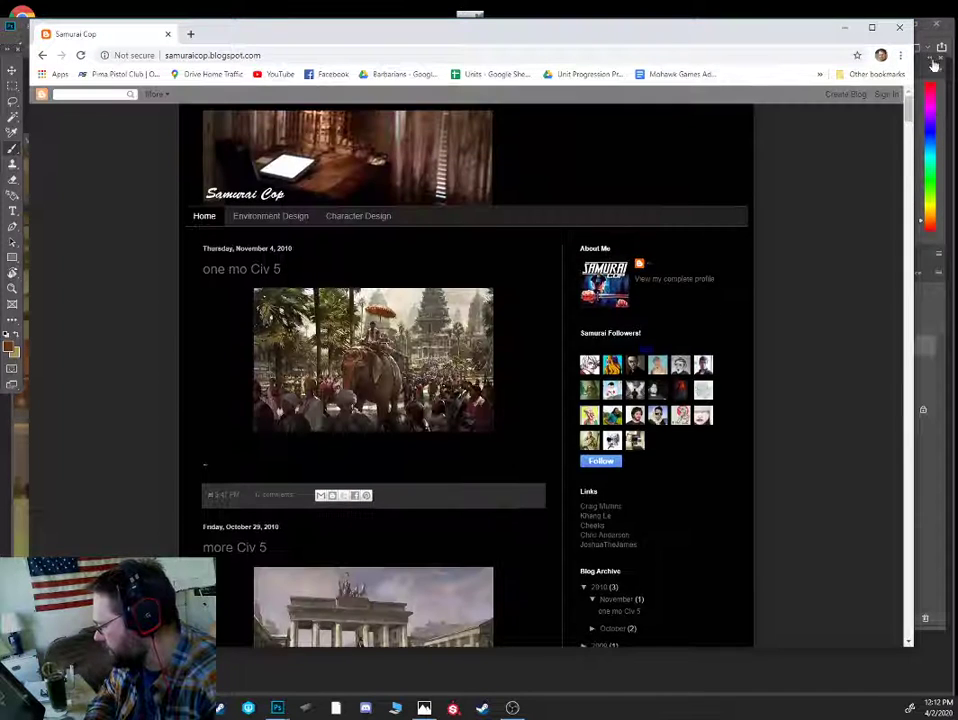
click(872, 27)
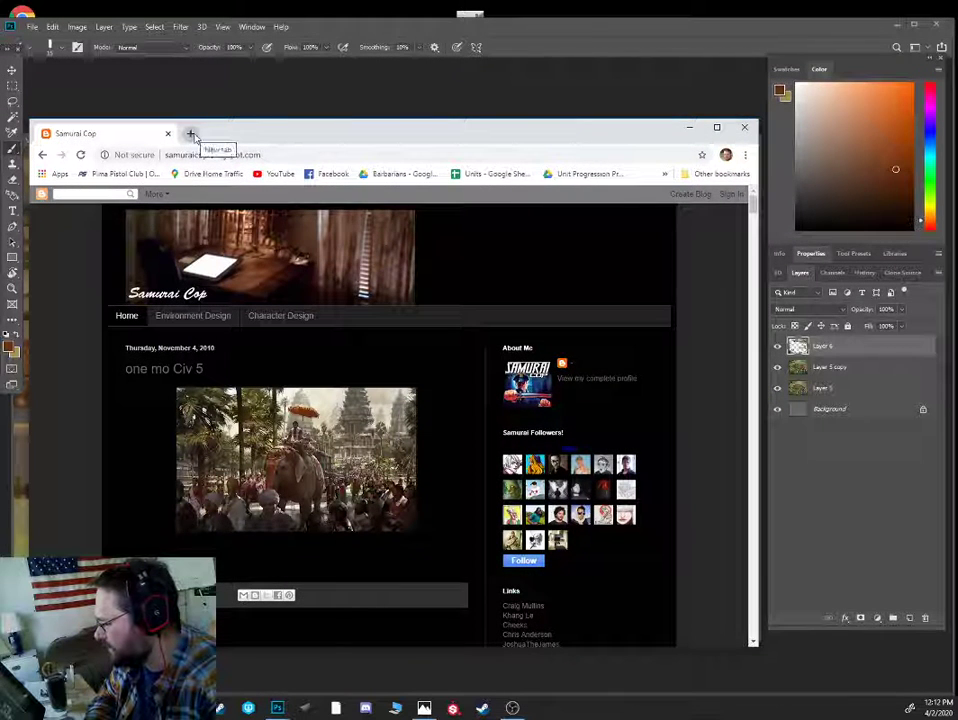
- Search the web in a new tab for "offworld trading company" and reposition the browser window over the canvas
click(191, 134)
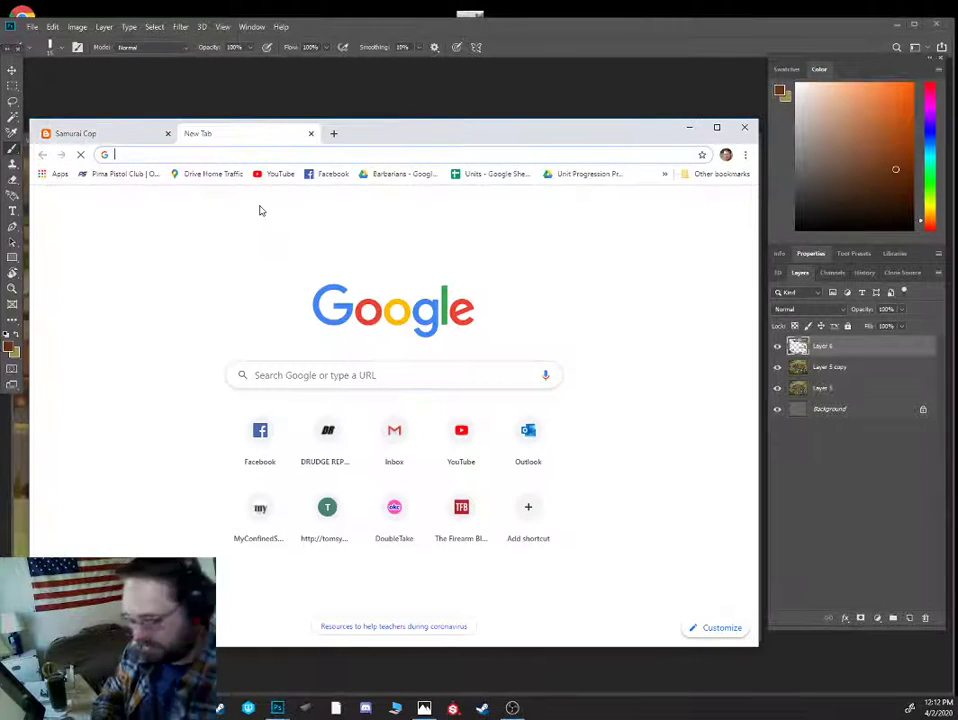
text(off)
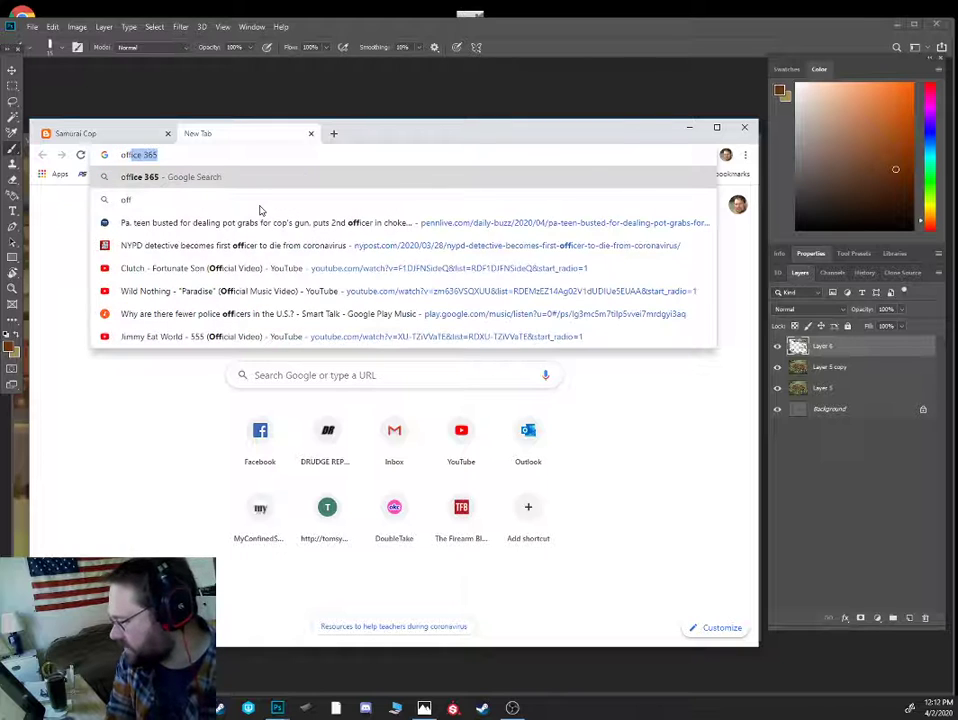
text(world t)
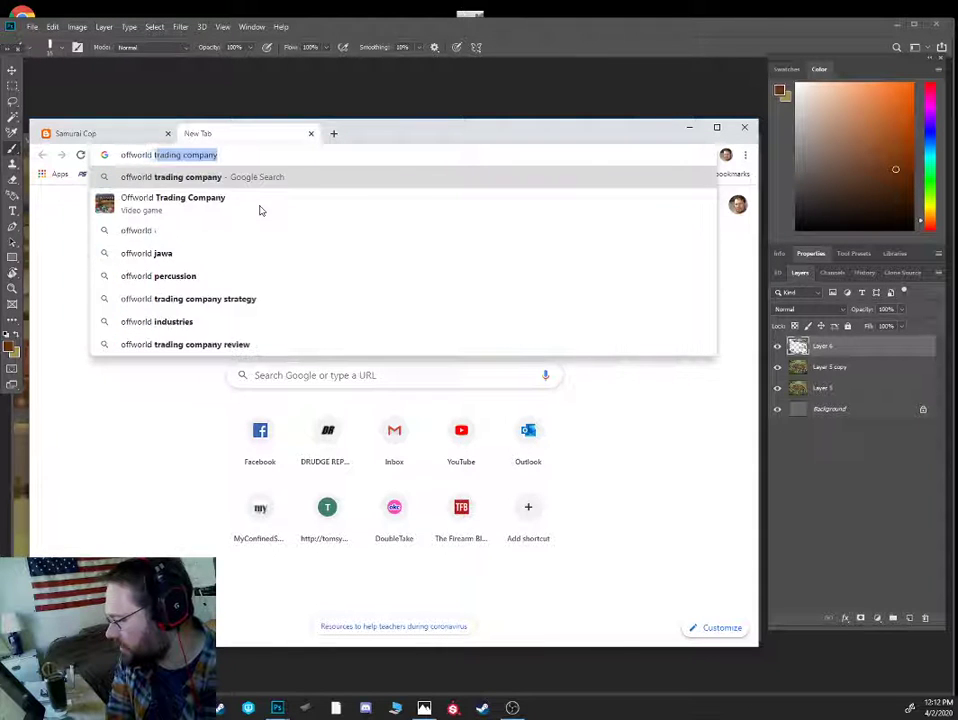
key(Return)
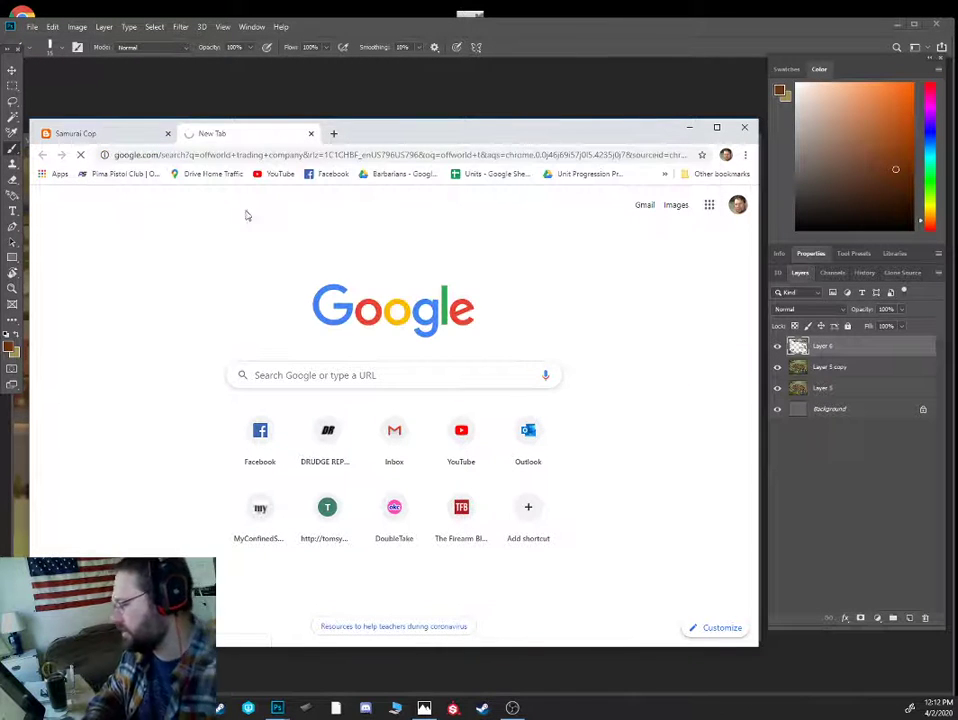
drag(363, 139, 445, 80)
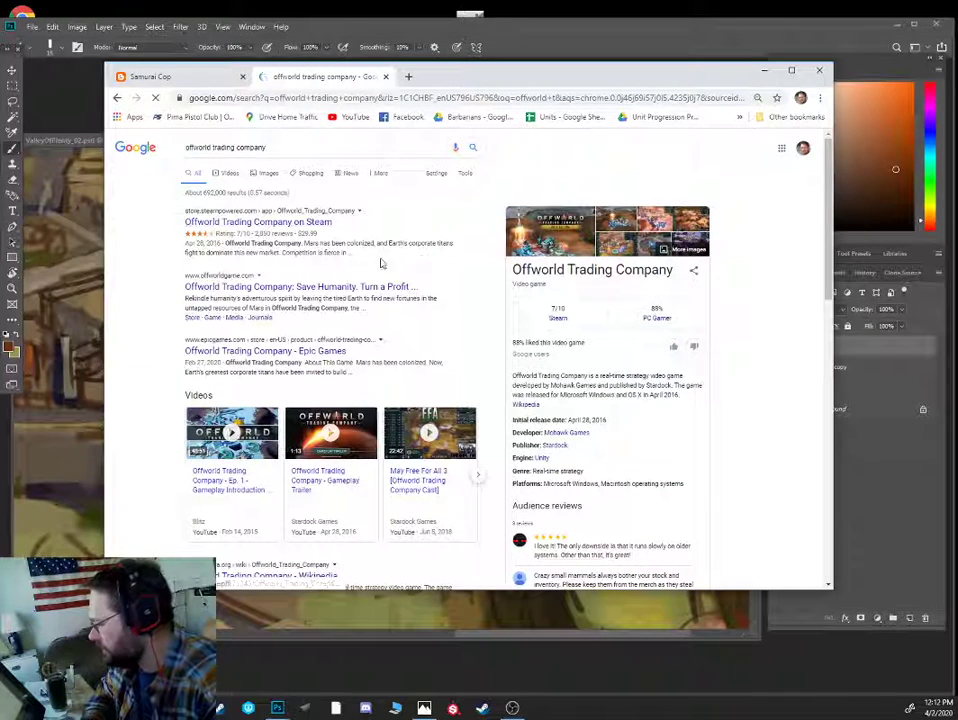
- Refine the search to "offworld trading company concept art" and open the ArtStation Colony Ship Concept result in a separate tab
click(282, 151)
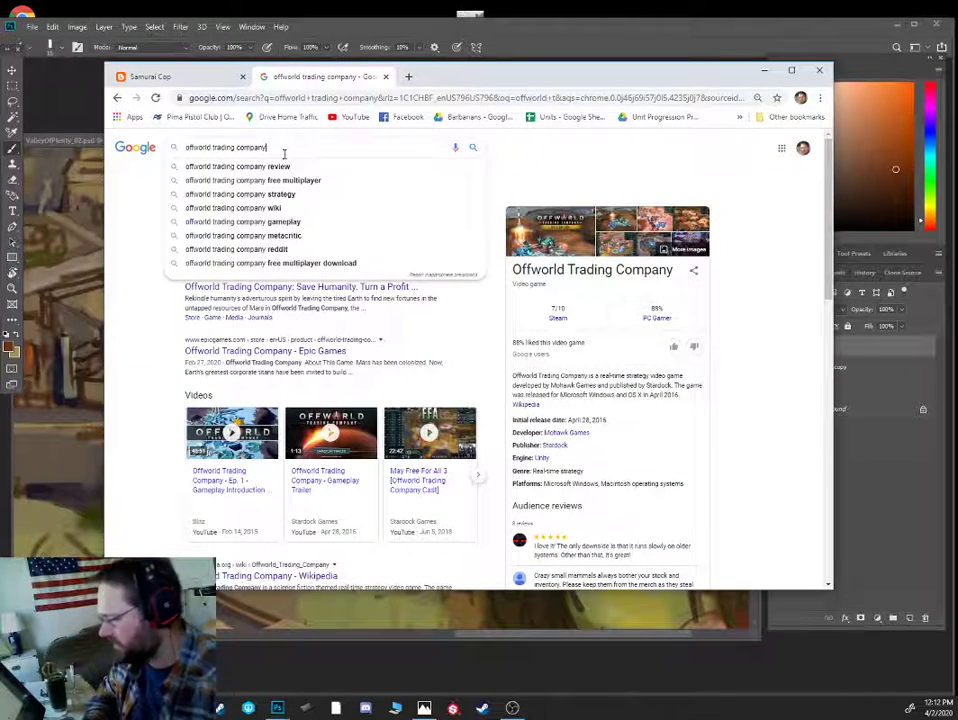
text(concept art)
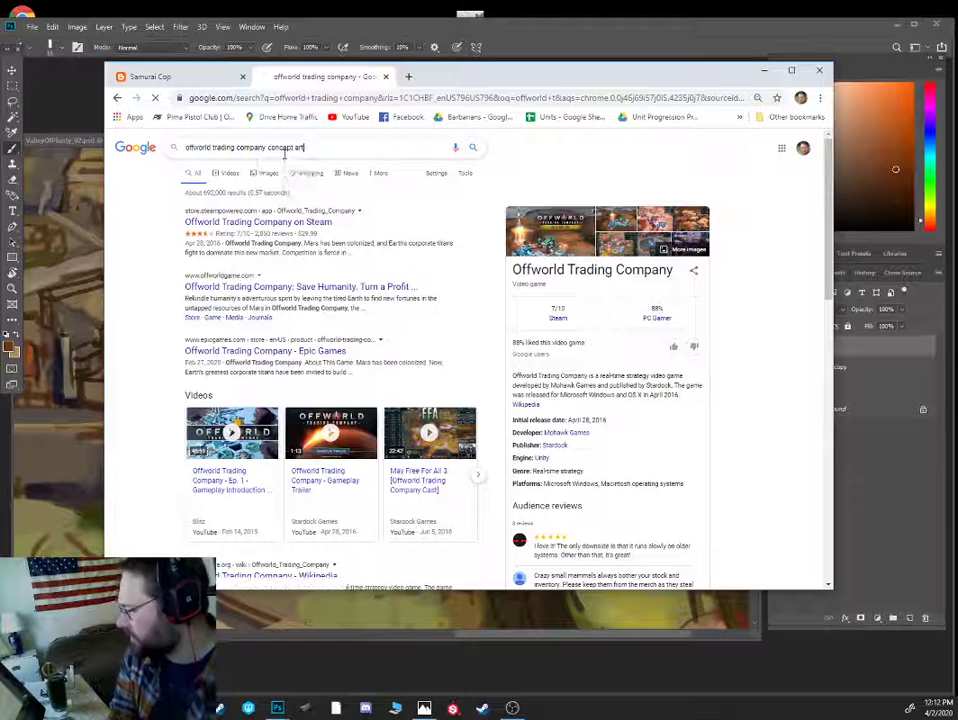
key(Return)
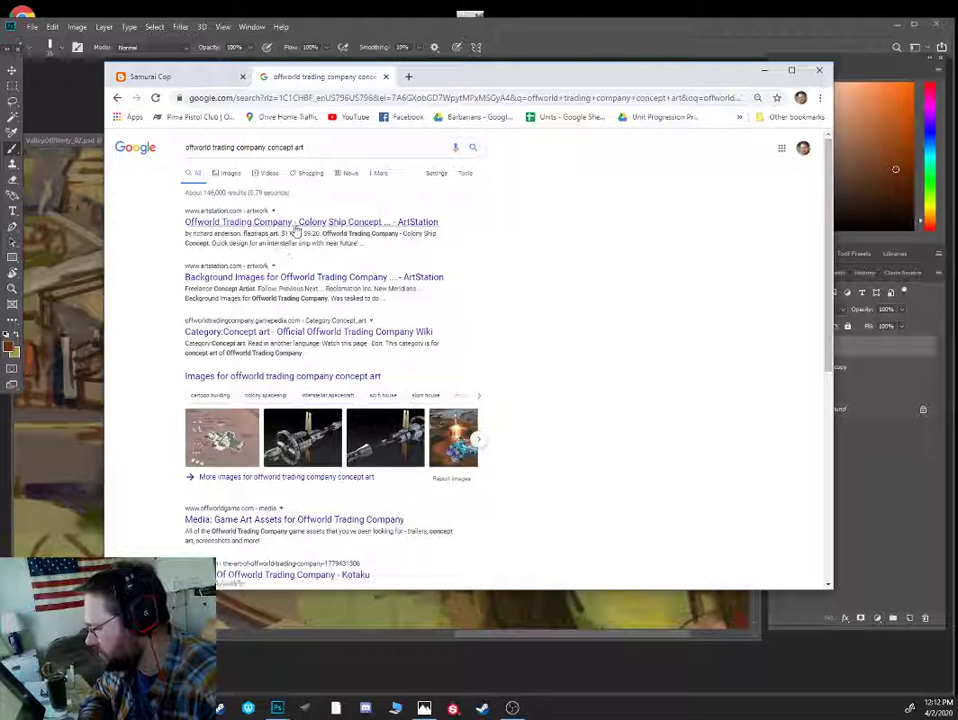
middle_click(296, 230)
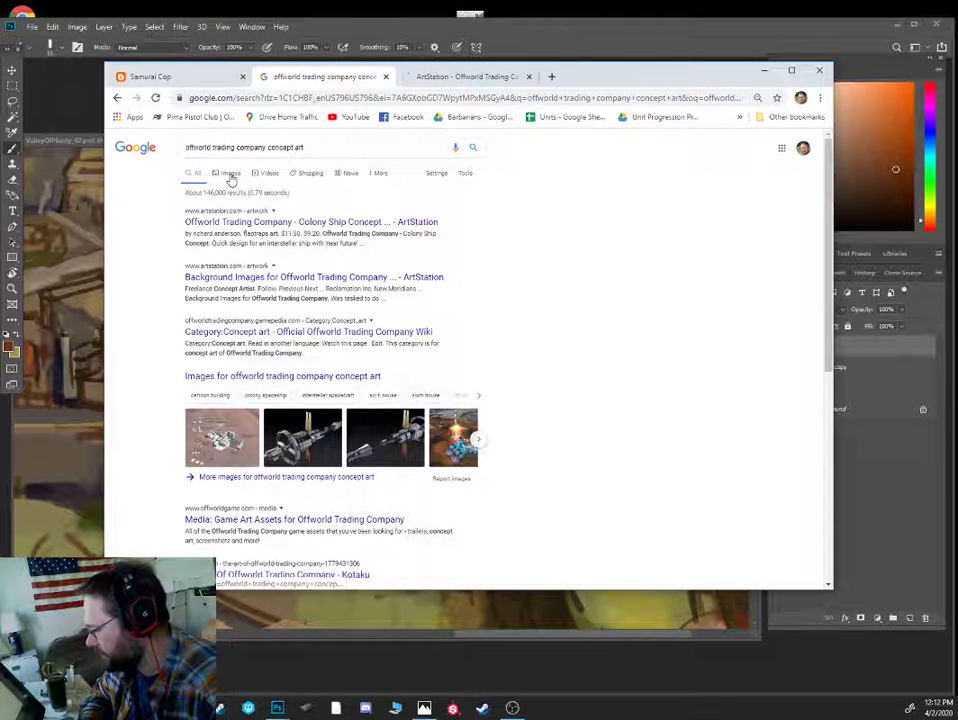
- Find the Offworld Trading Company desert mountain painting among the image results, open its wallup.net page and reposition the window
click(229, 174)
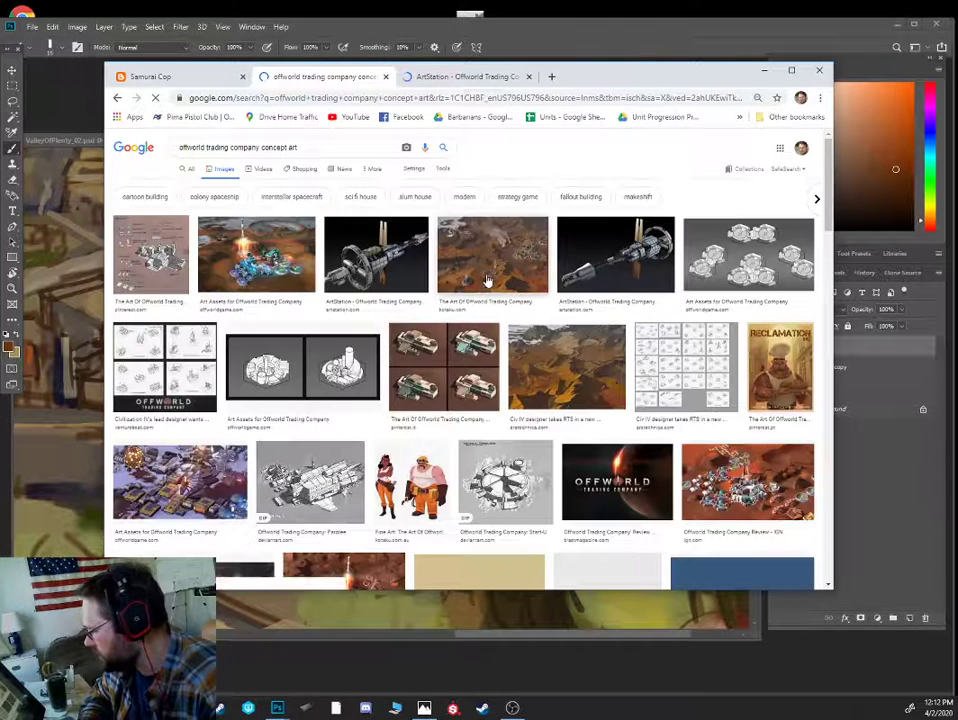
click(487, 281)
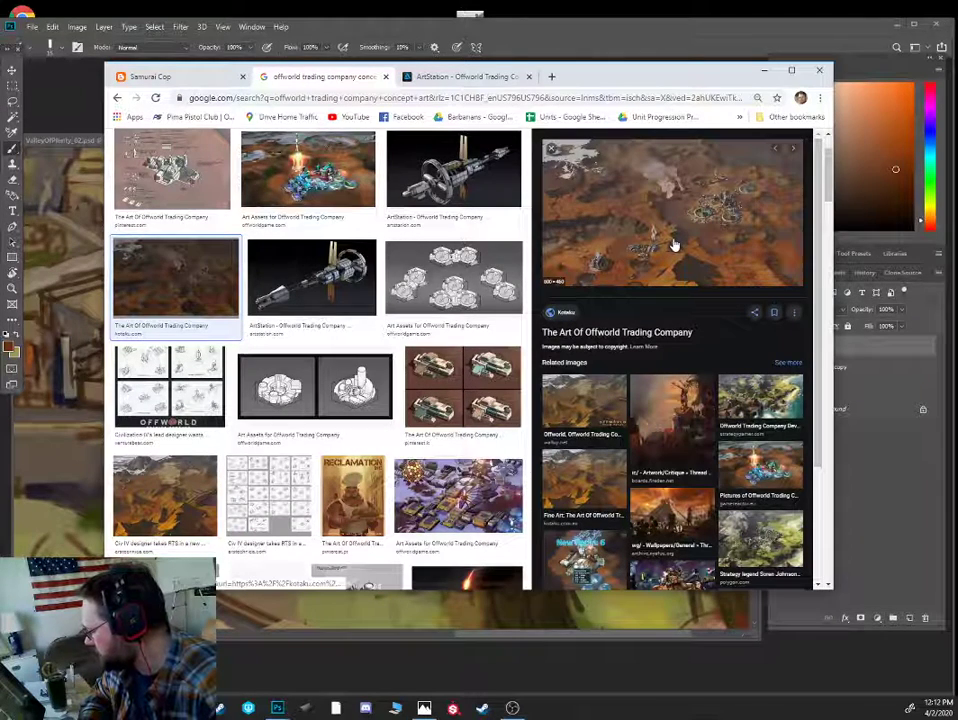
click(590, 403)
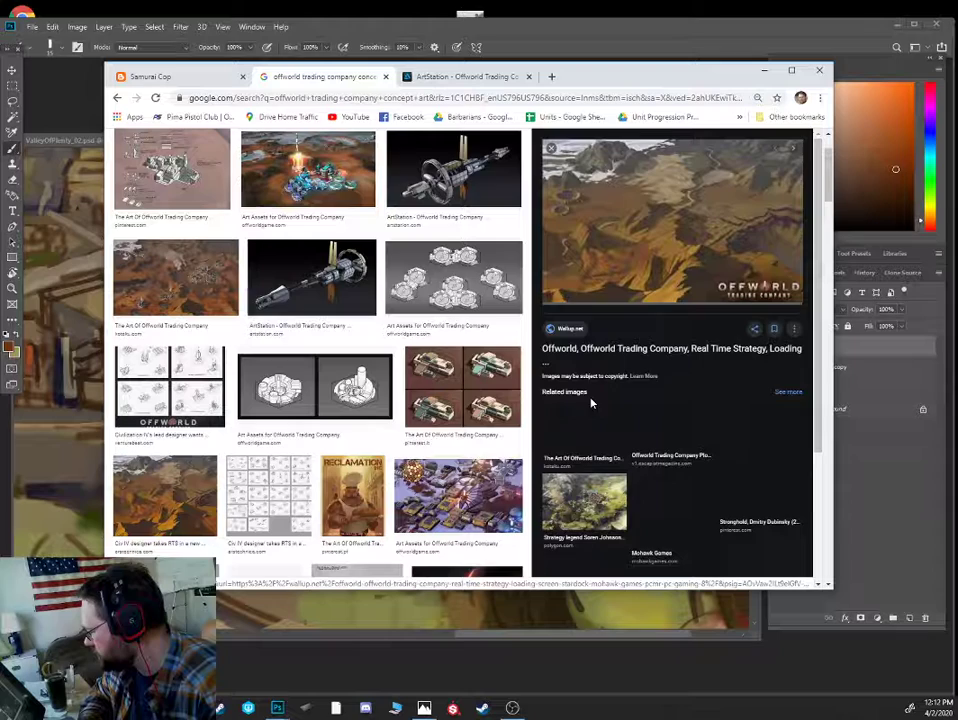
click(700, 242)
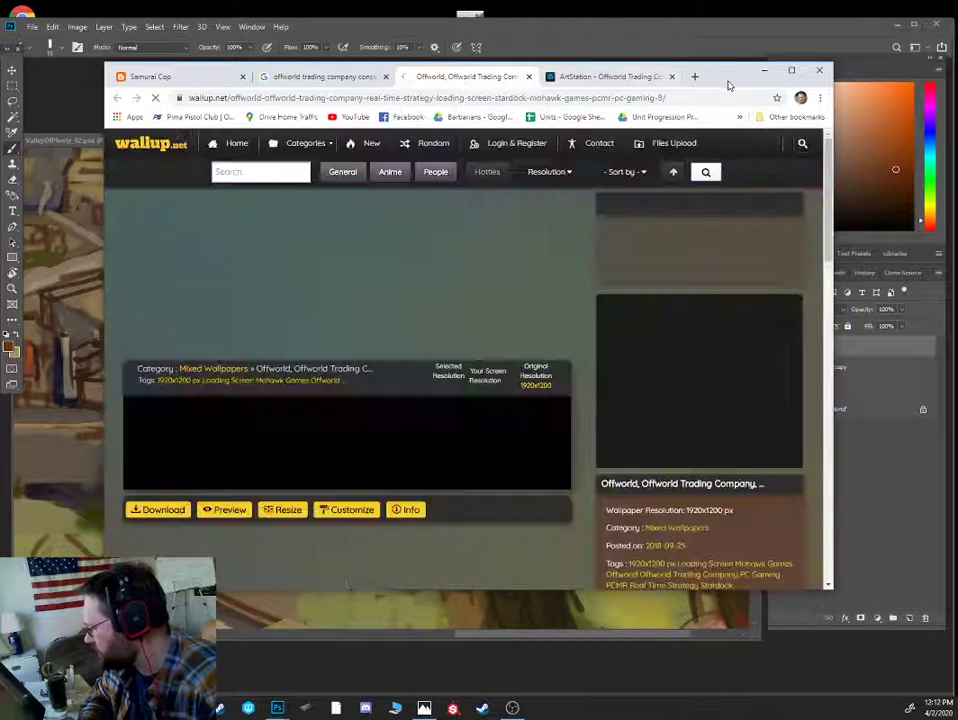
drag(729, 85, 655, 101)
- Examine the Offworld mountain wallpaper and its page, and switch to the ArtStation Colony Ship Concept artwork
scroll(428, 400, down, 1)
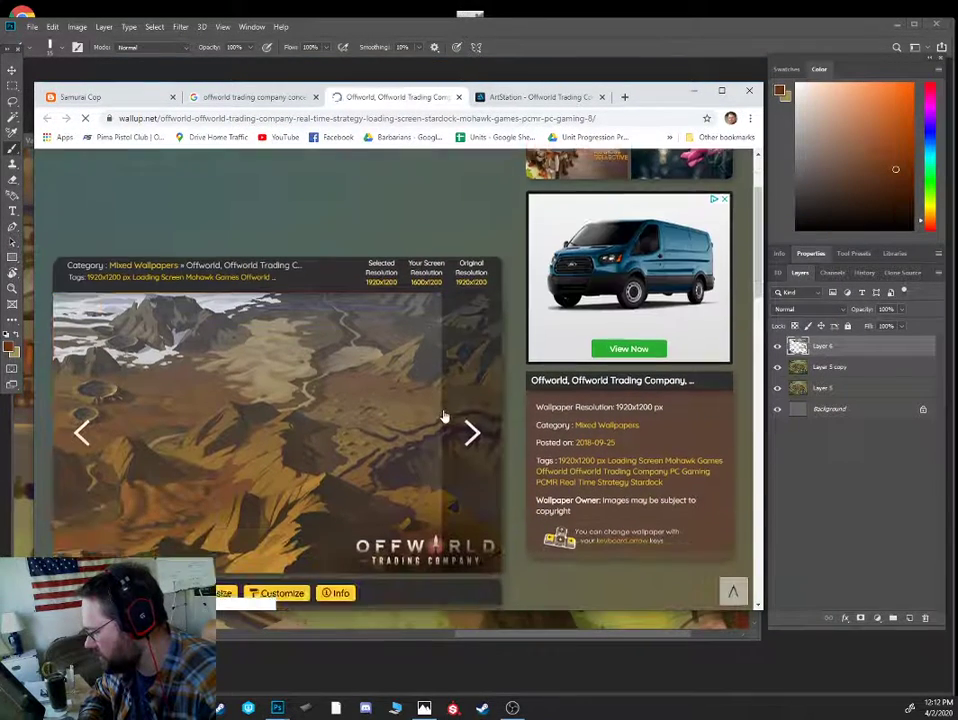
scroll(445, 417, down, 1)
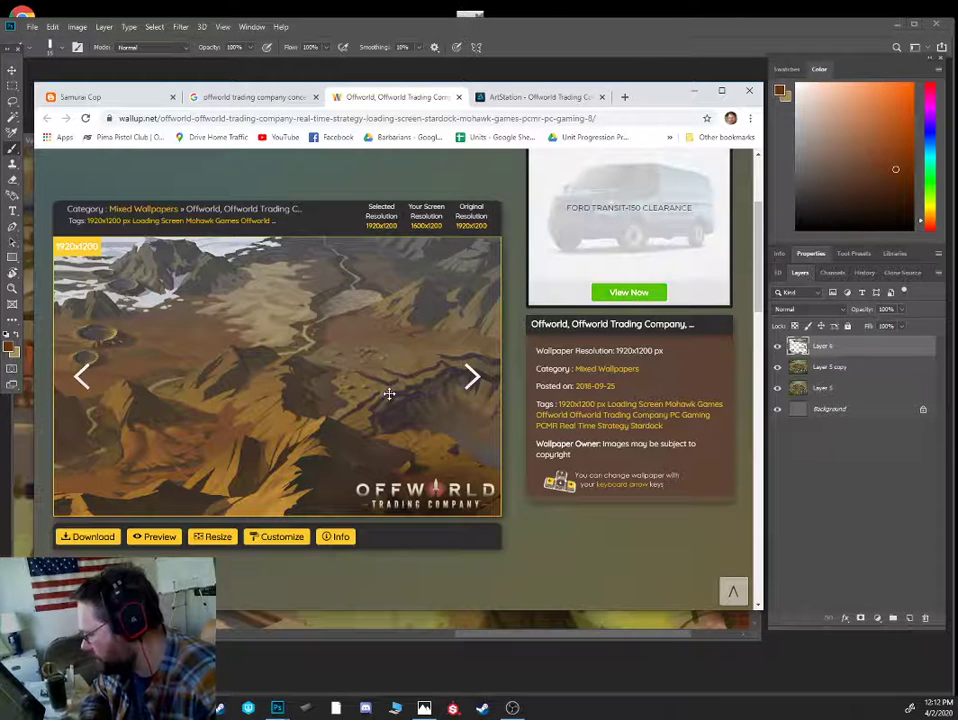
scroll(390, 392, down, 2)
scroll(440, 404, down, 3)
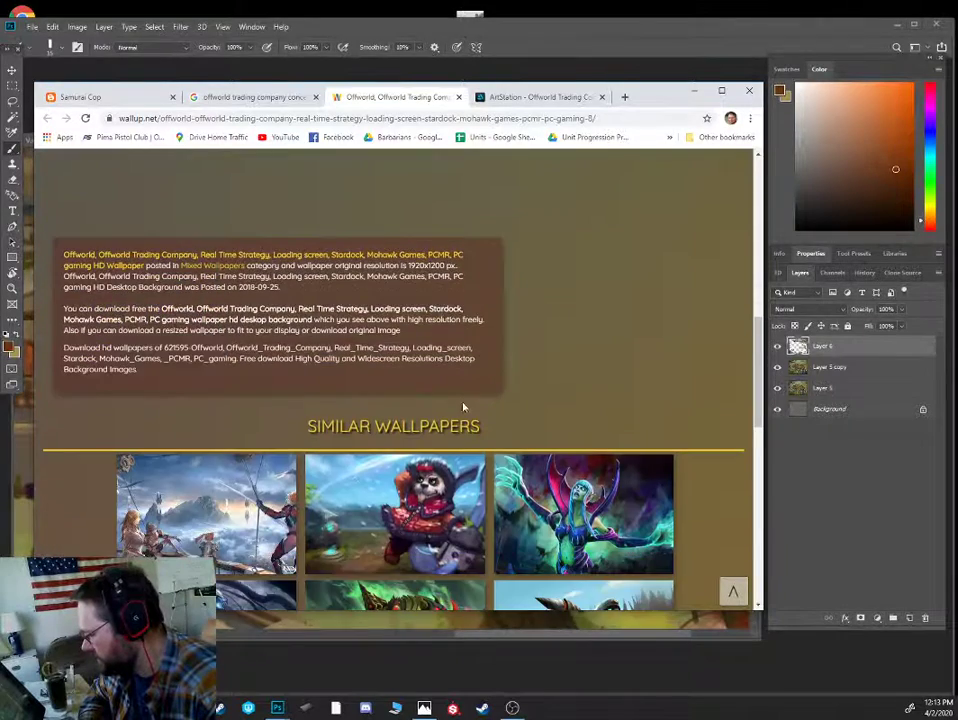
scroll(467, 404, up, 5)
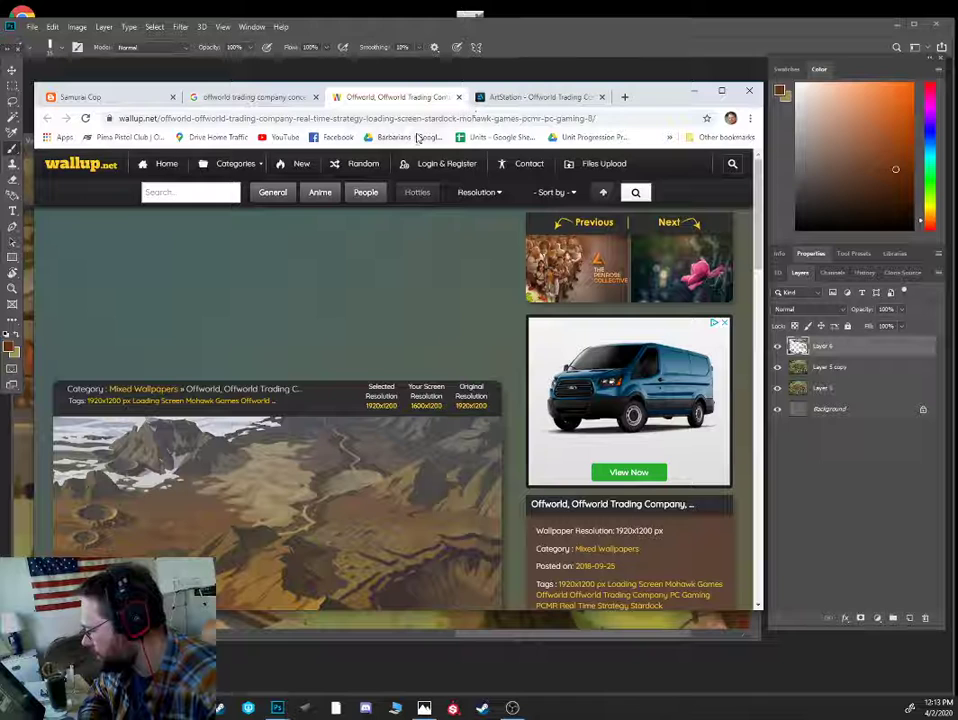
click(509, 99)
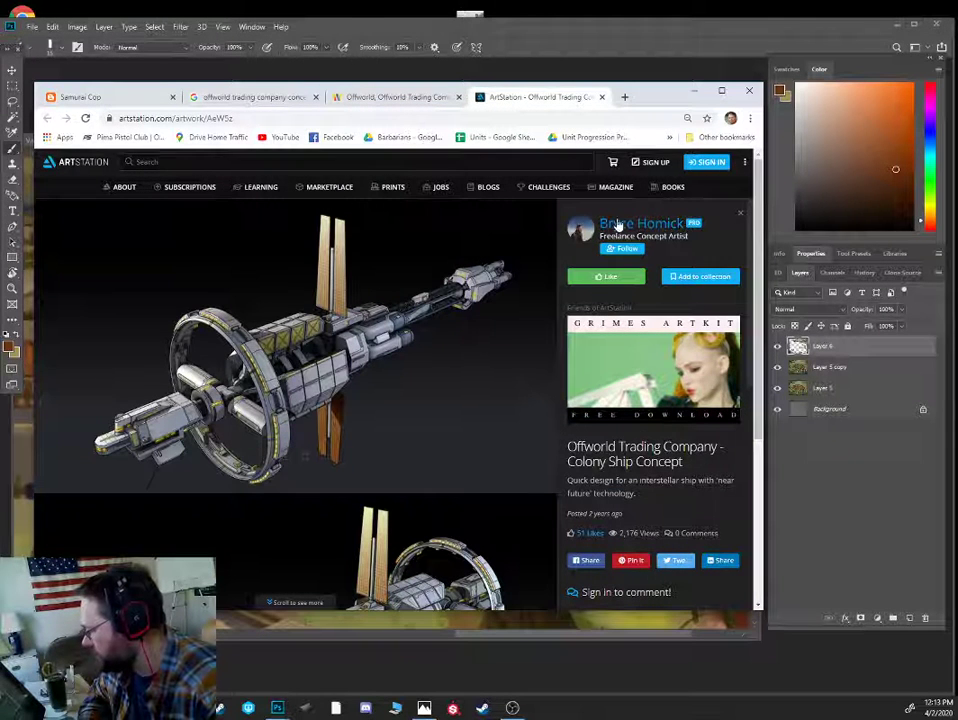
- Look over the Colony Ship Concept images, open the artist's ArtStation portfolio, and reposition and enlarge the browser window
scroll(498, 359, down, 3)
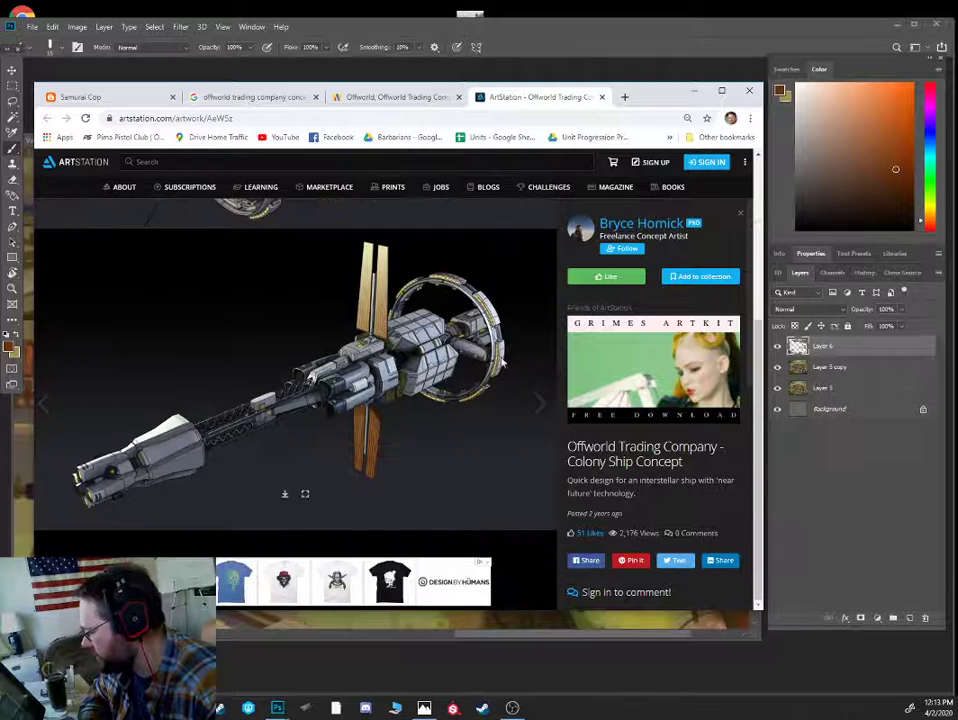
click(621, 225)
drag(665, 96, 685, 73)
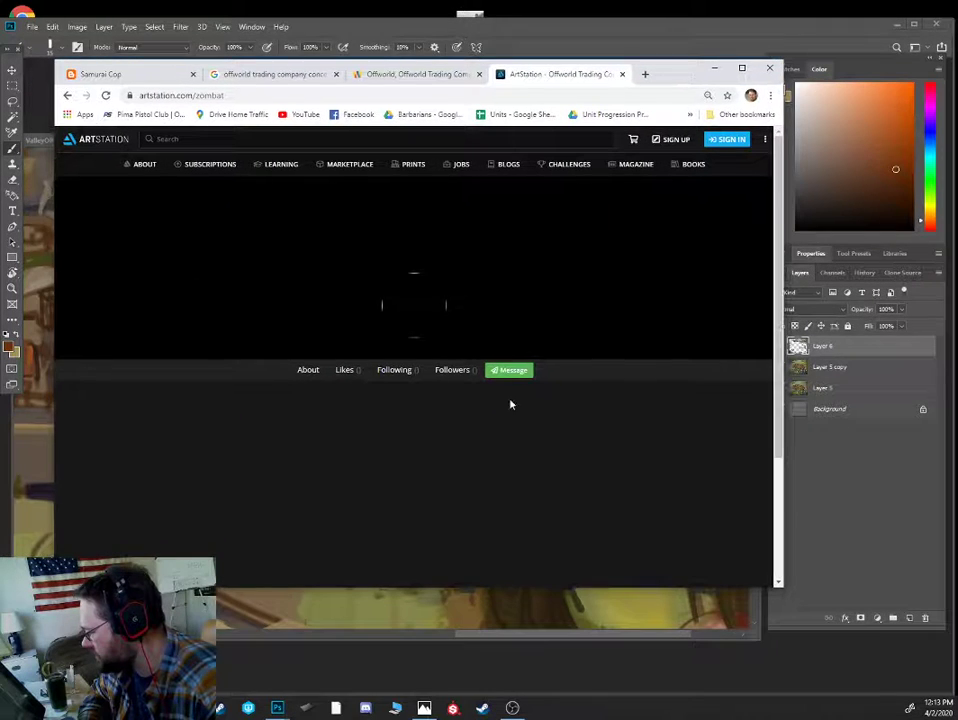
scroll(522, 406, down, 3)
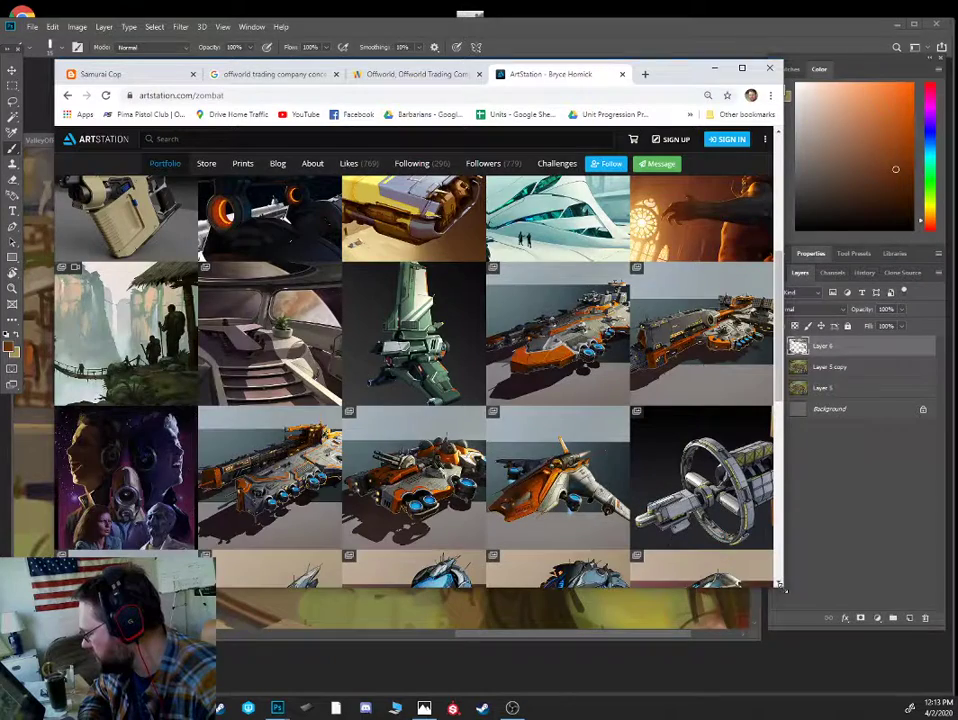
drag(783, 590, 891, 661)
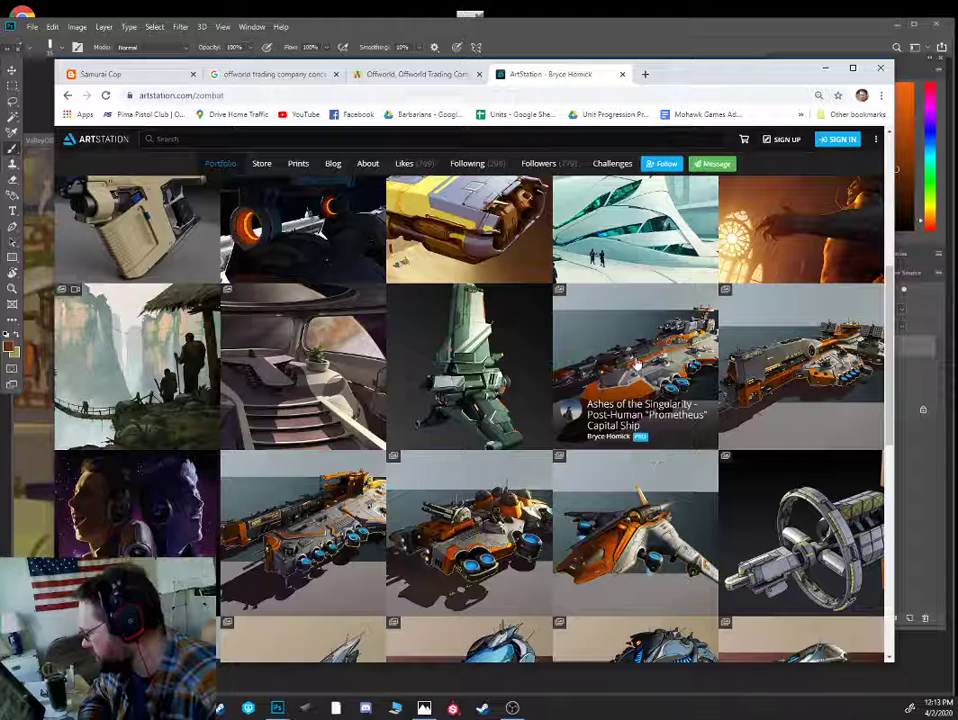
- View the Ashes of the Singularity "Hyperion" Capital Ship artwork, and return to the artist's portfolio to browse its older pieces
click(314, 526)
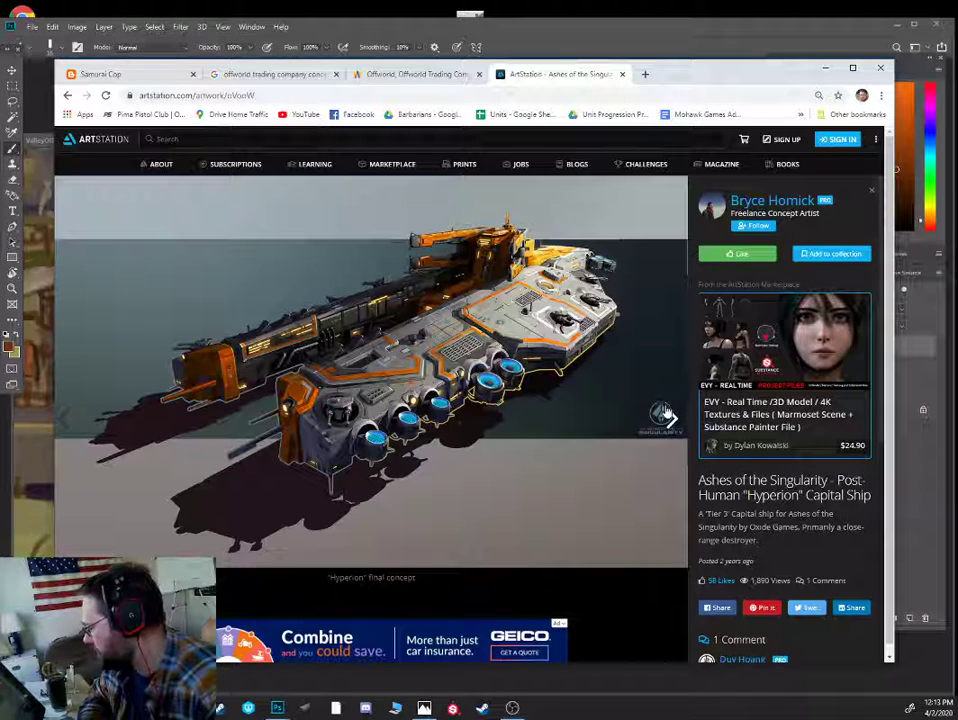
click(787, 204)
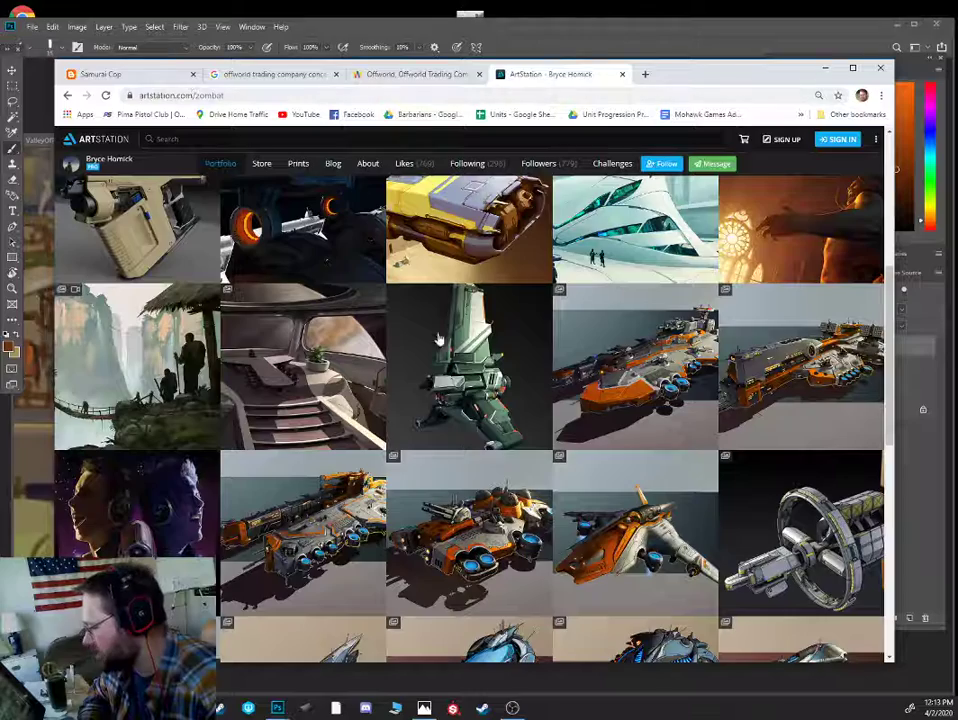
scroll(541, 434, down, 5)
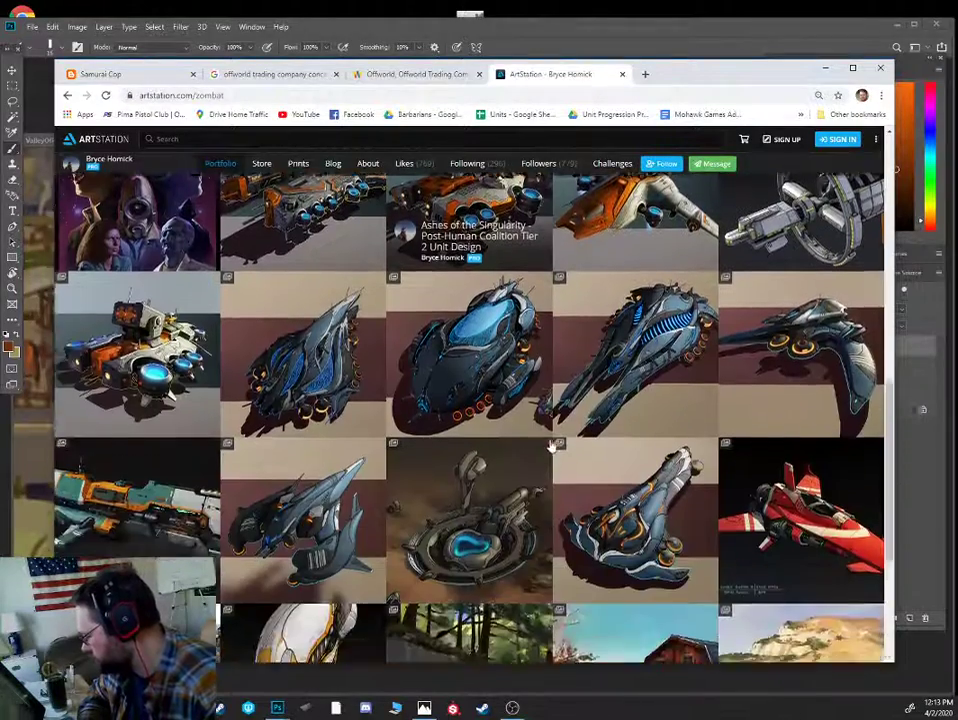
scroll(551, 447, down, 3)
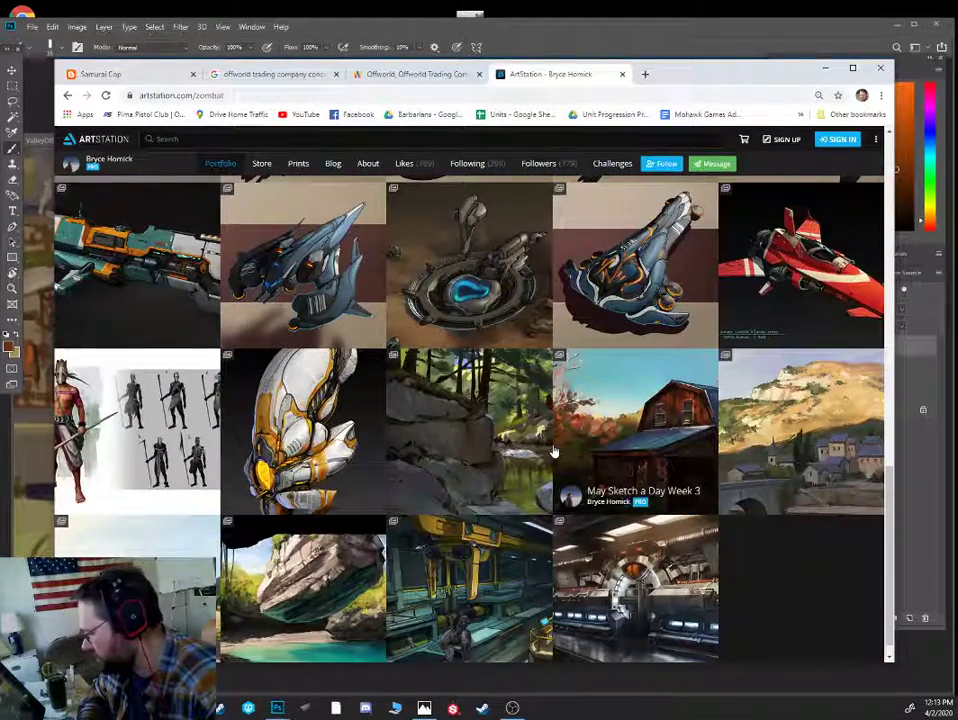
scroll(552, 450, down, 1)
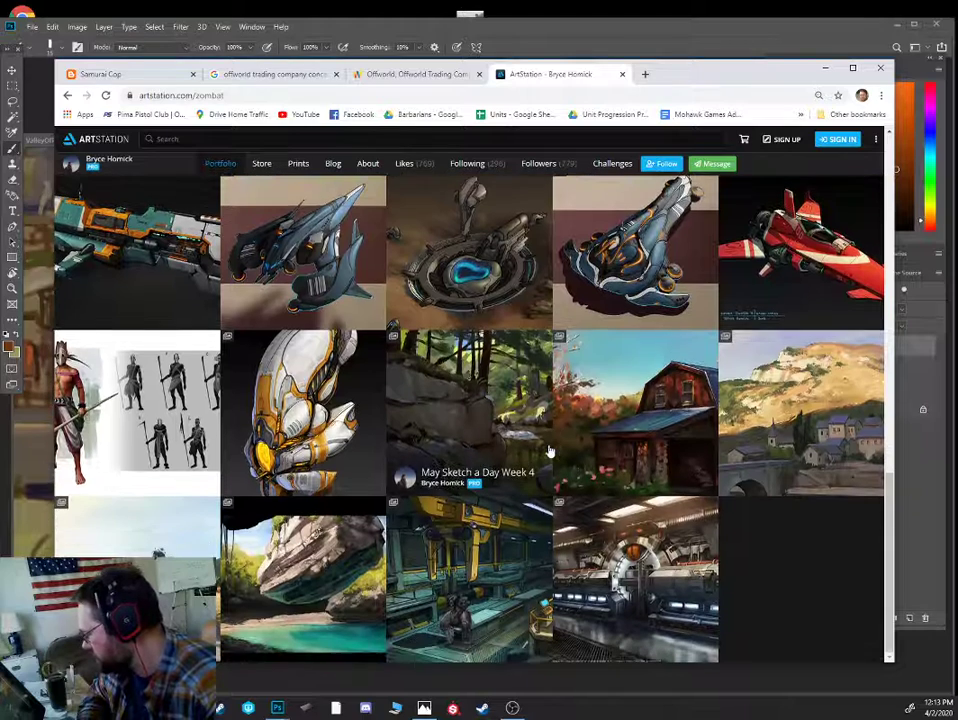
- Open the XCOM: Enemy Unknown Work project, examine its base interior concepts and return to the portfolio
click(494, 577)
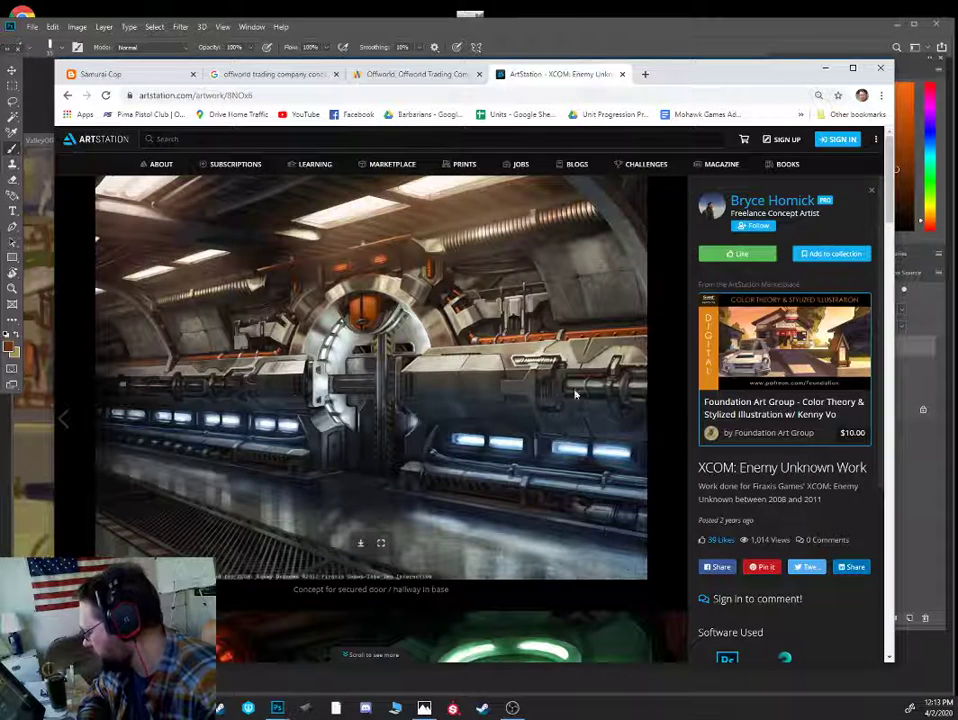
scroll(575, 395, down, 3)
scroll(566, 393, down, 3)
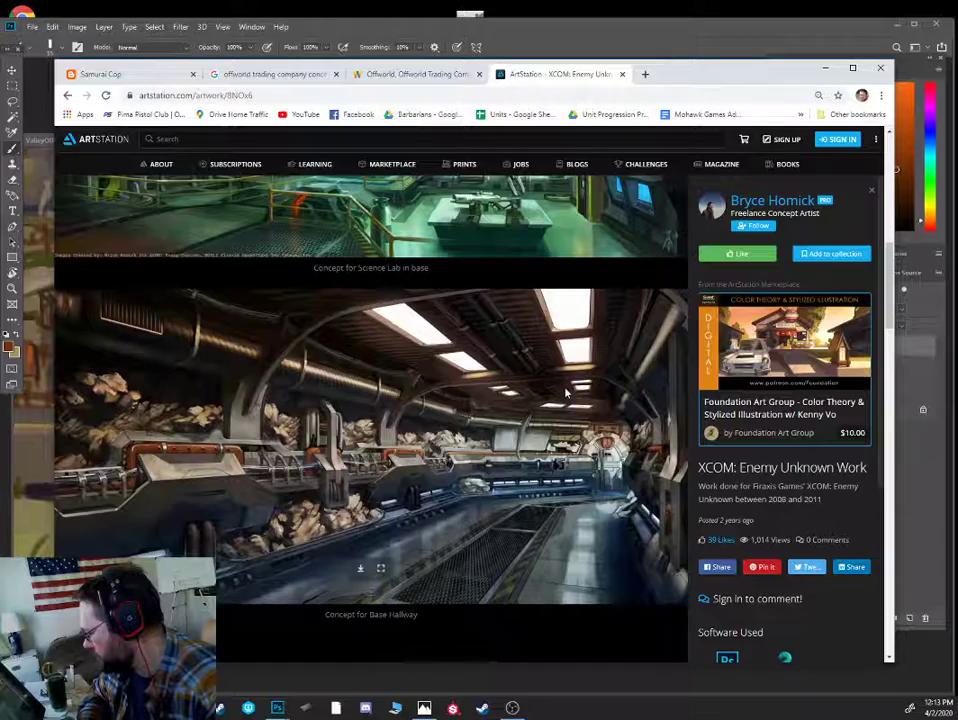
scroll(566, 393, down, 10)
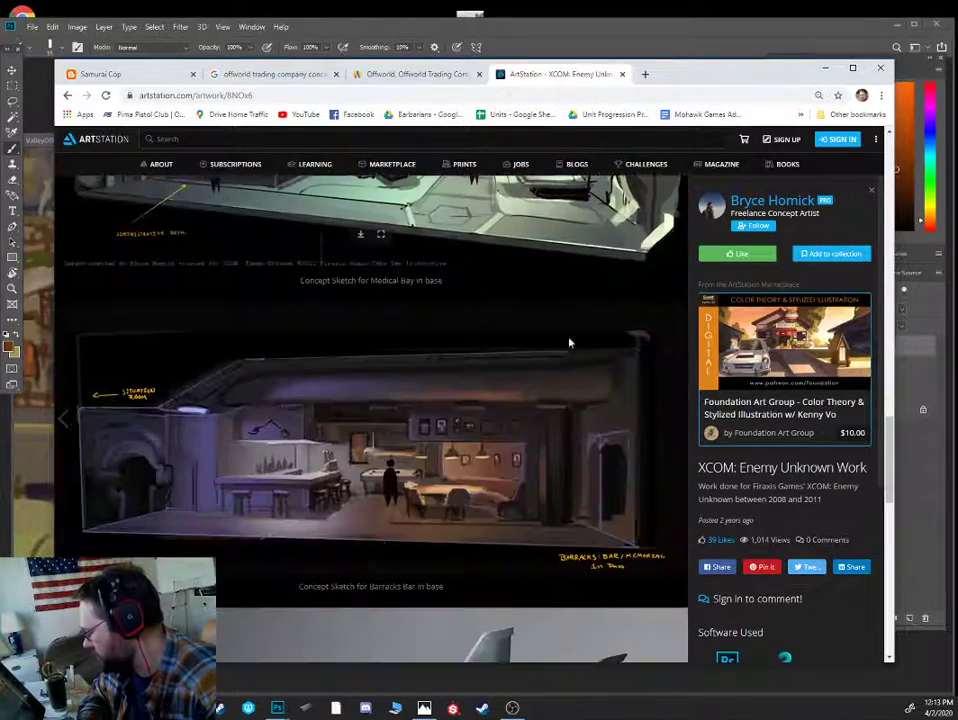
key(Escape)
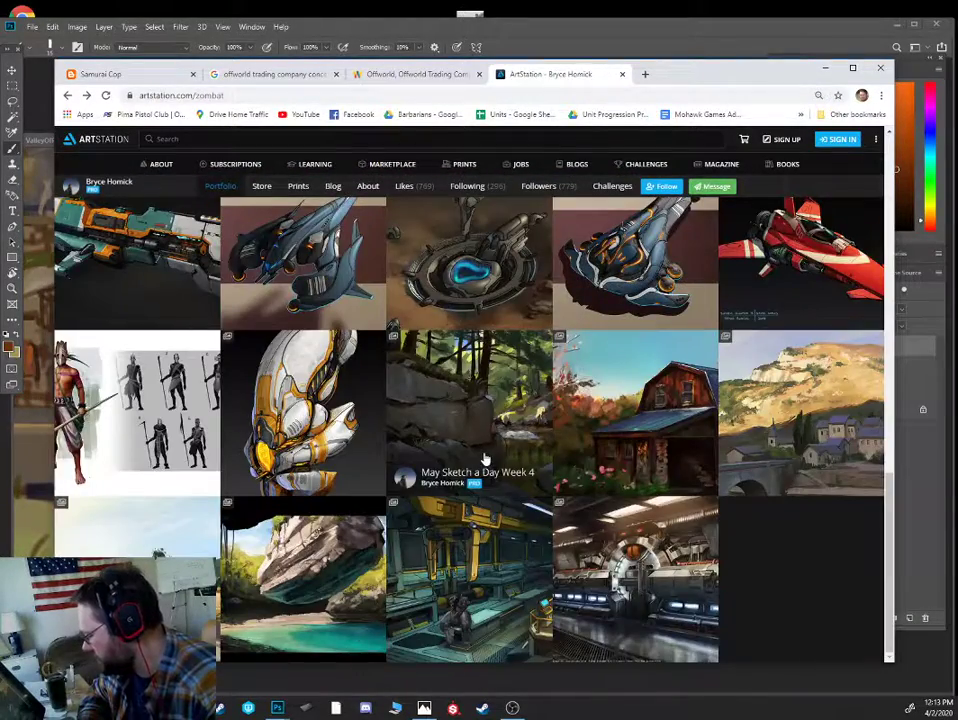
- Skim the first works in the portfolio, and close the ArtStation and wallup.net tabs
scroll(484, 458, up, 15)
scroll(480, 468, down, 3)
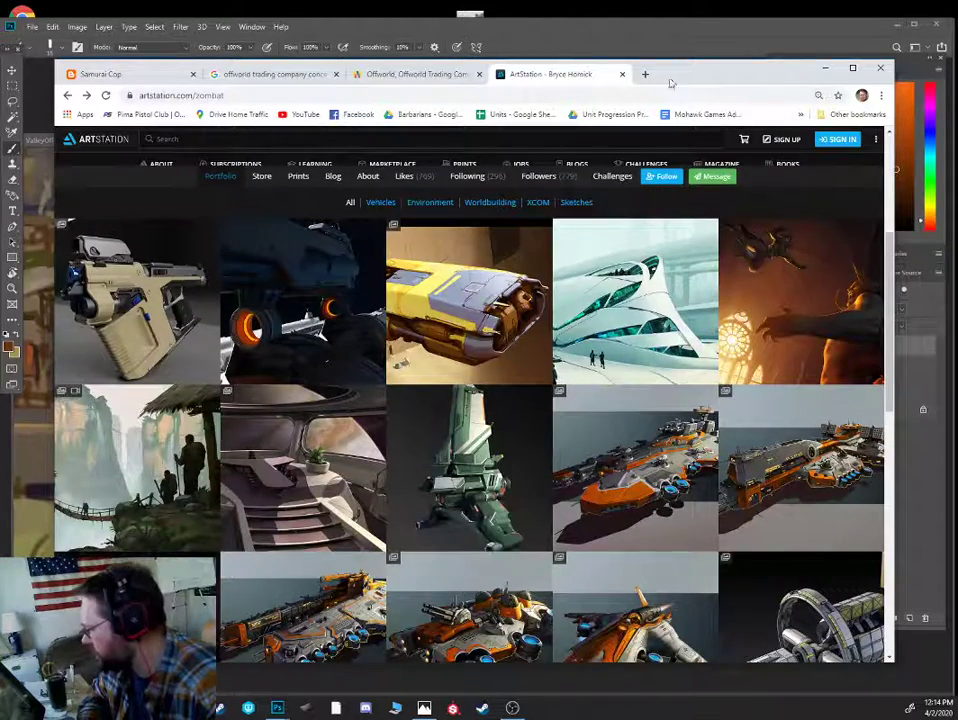
drag(727, 80, 703, 76)
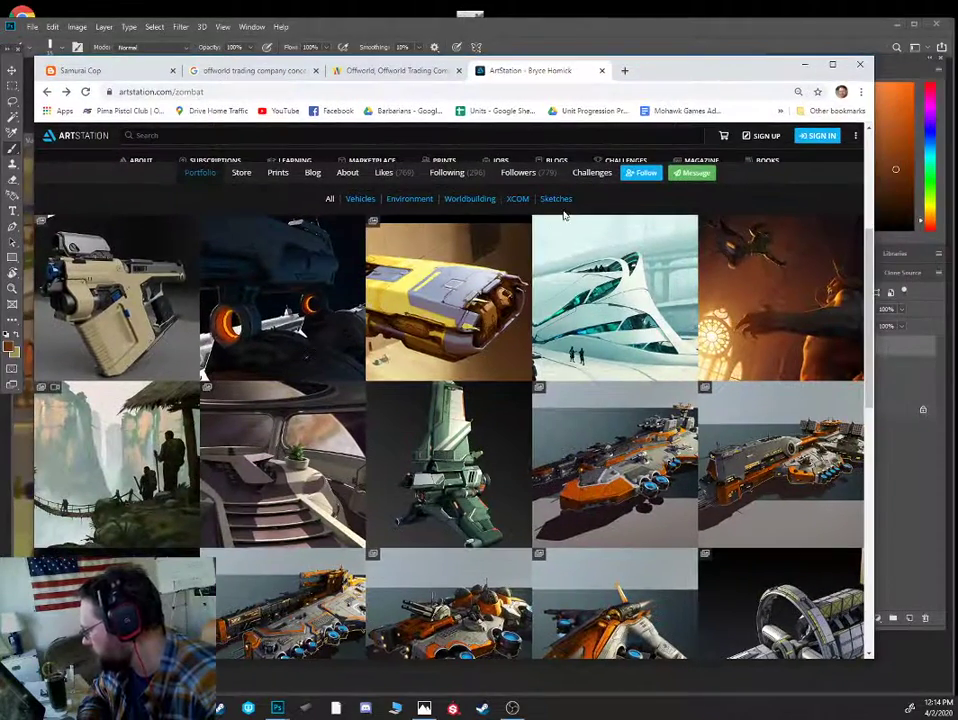
click(602, 70)
scroll(427, 403, down, 5)
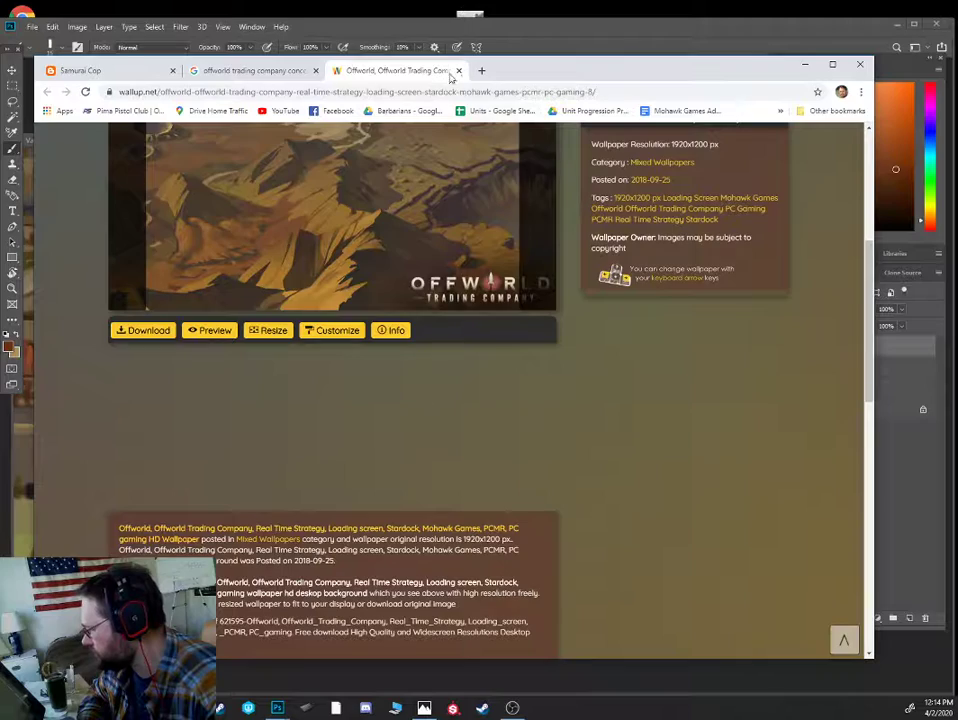
click(459, 71)
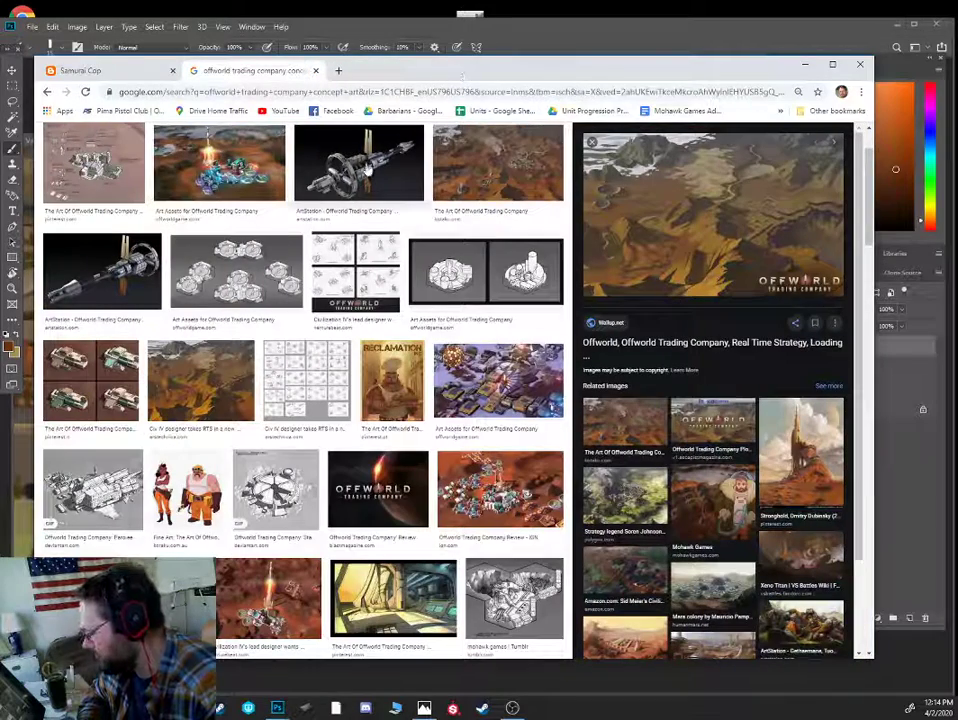
- Find the aerial painting of a town among green hills in the image results and open its Polygon article
scroll(454, 374, down, 3)
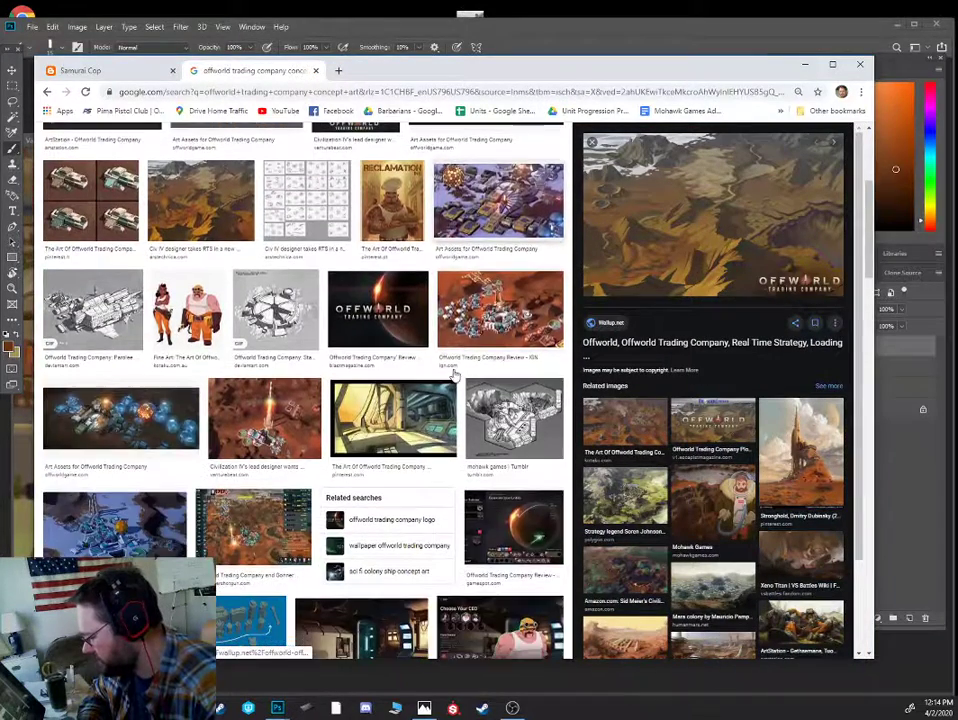
scroll(454, 374, down, 4)
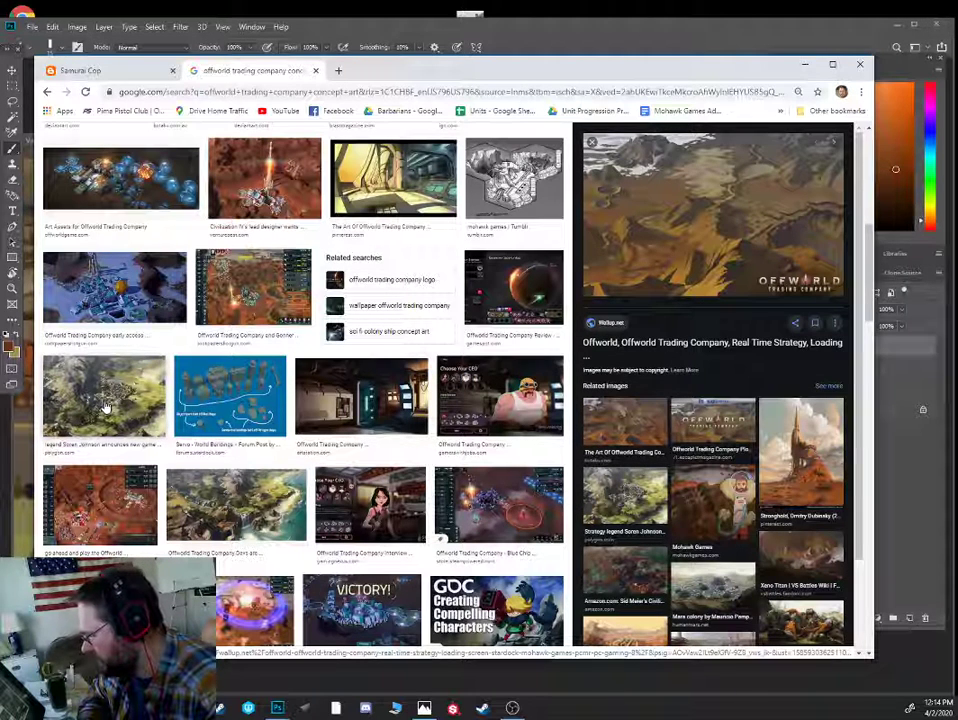
click(105, 405)
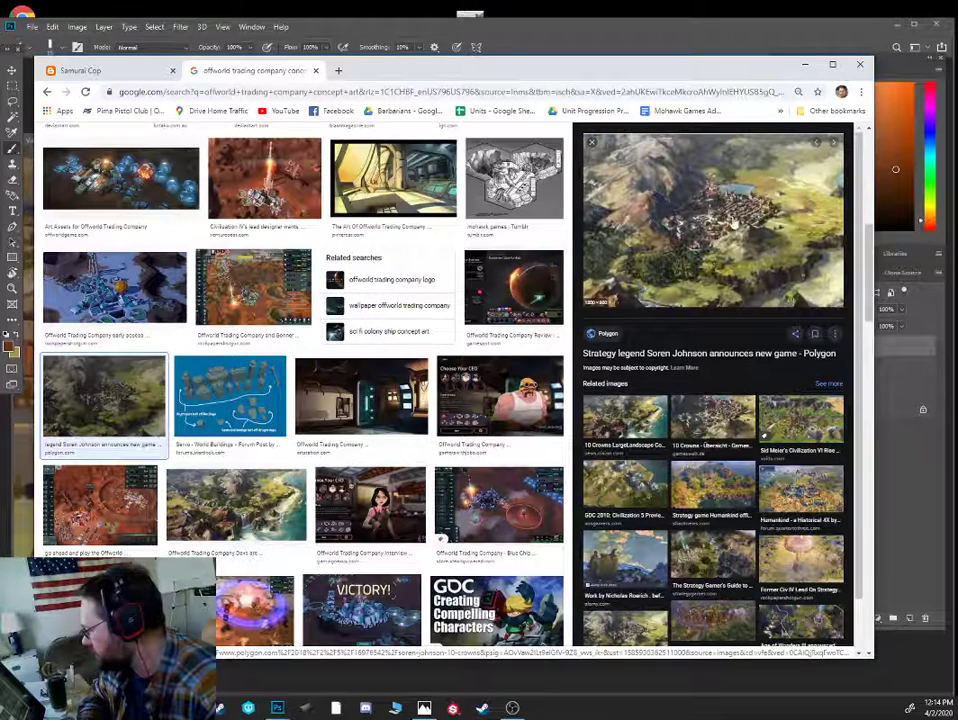
click(728, 259)
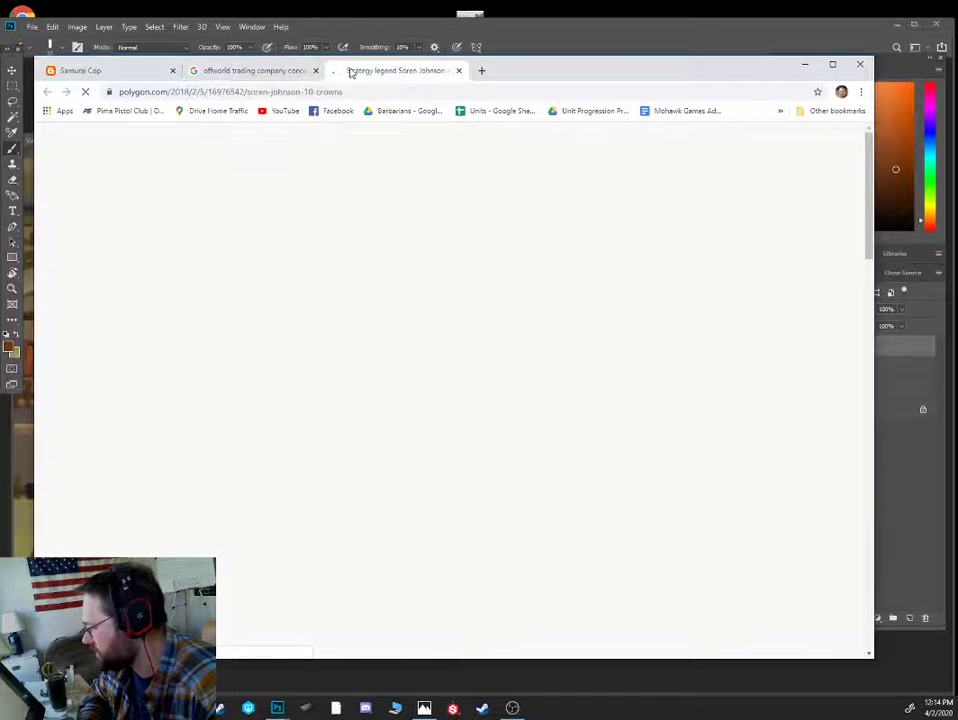
- Examine the 10 Crowns town painting in the Polygon article and move the browser window off the canvas
drag(601, 73, 609, 21)
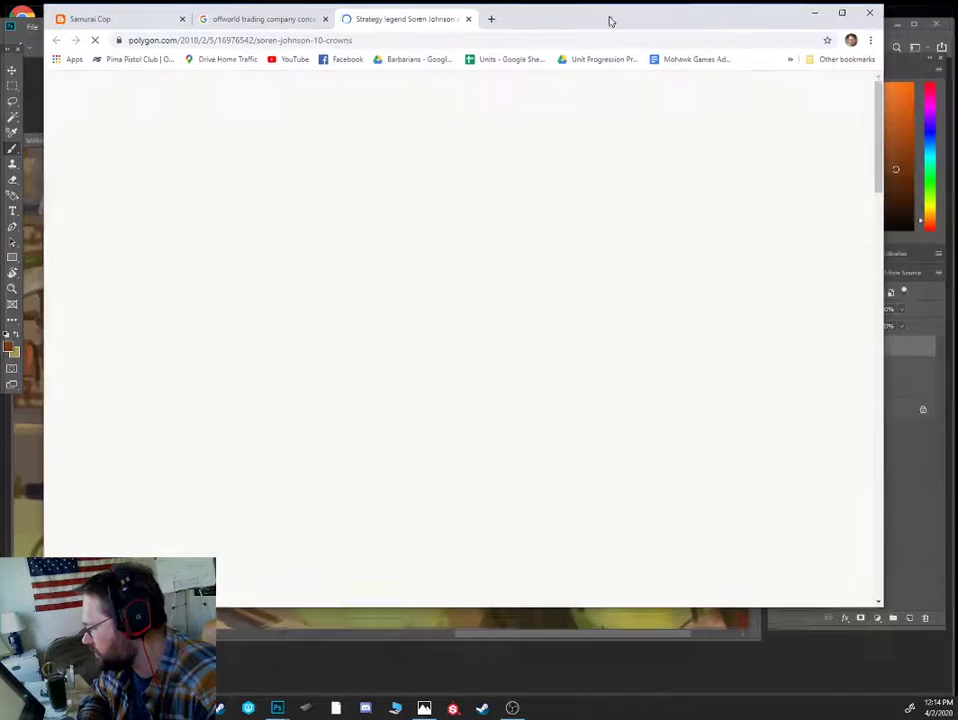
click(330, 25)
click(338, 22)
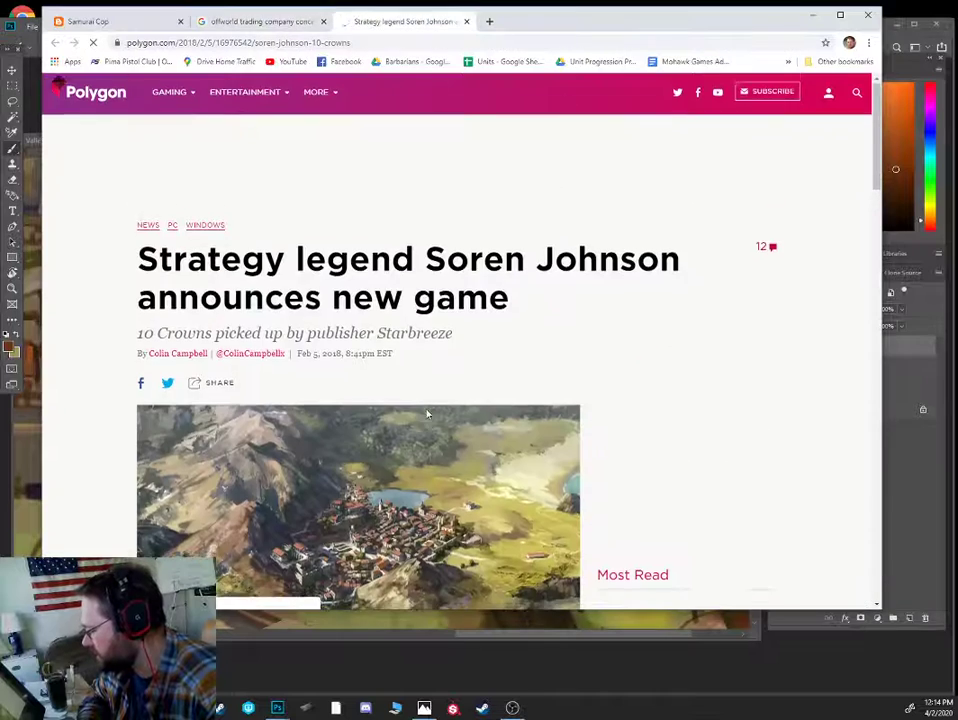
scroll(428, 413, down, 3)
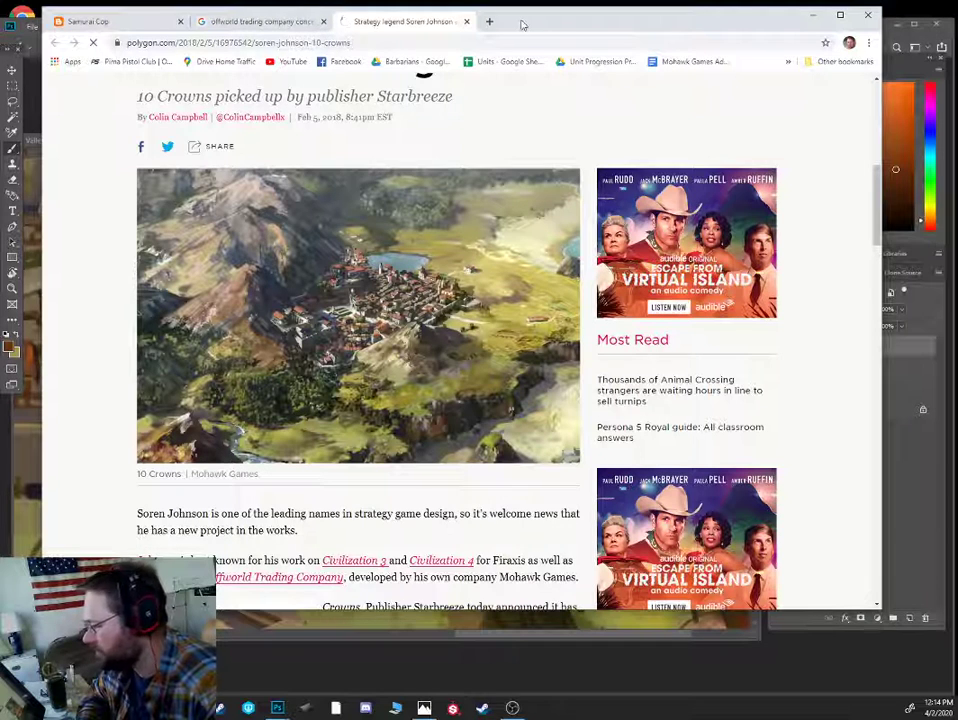
drag(516, 25, 0, 28)
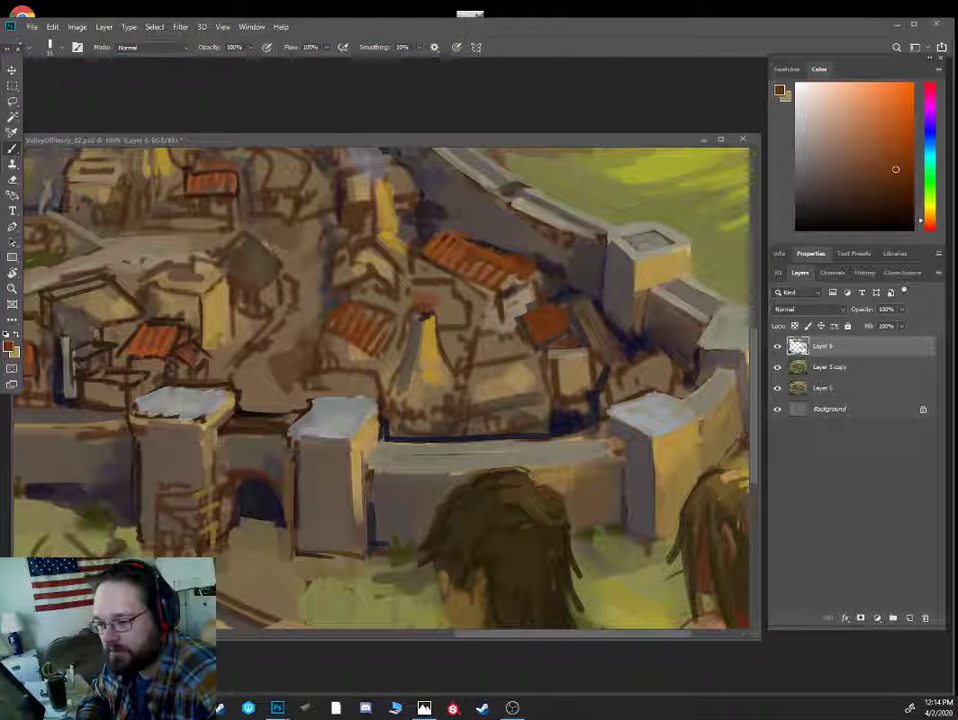
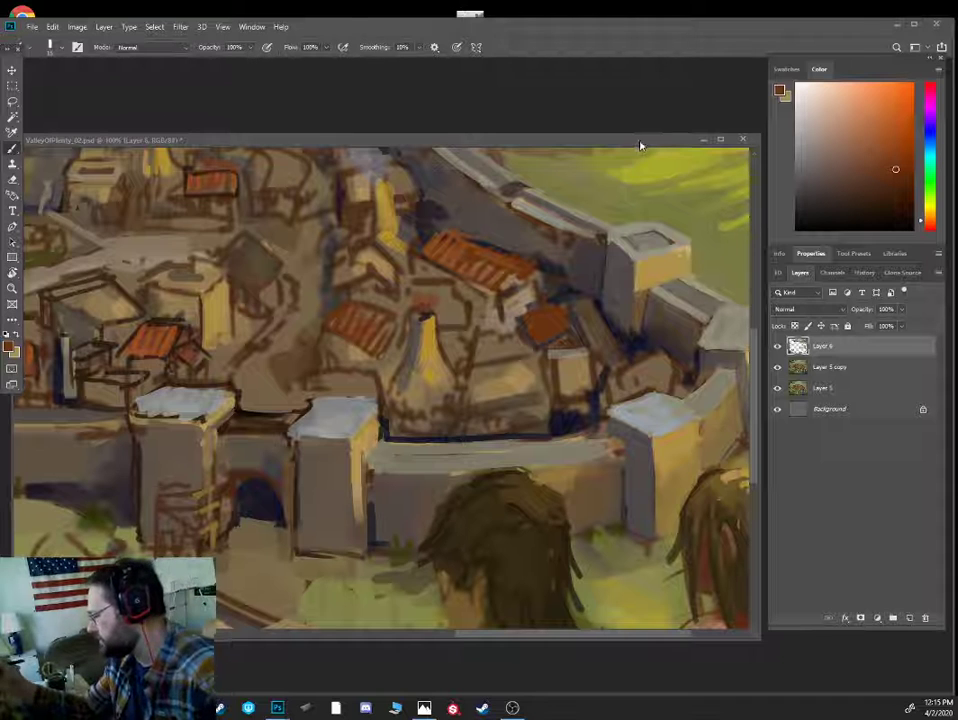
- Reposition the document window and repaint the shaded inner wall behind the long red roof with sampled dark tones
drag(640, 141, 627, 121)
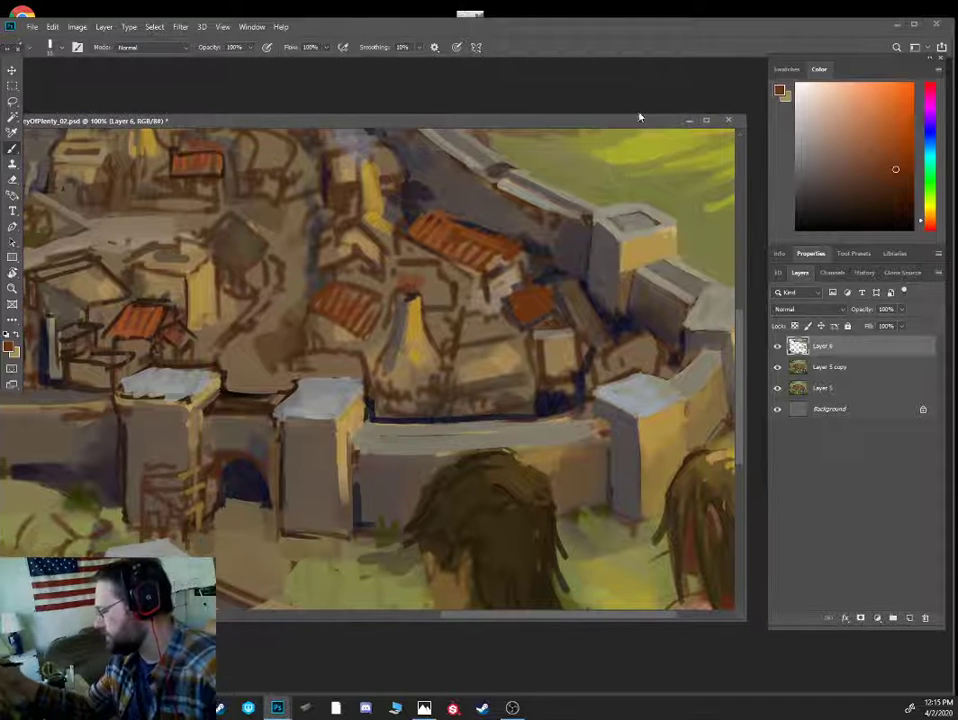
alt+click(518, 234)
mouse_move(521, 225)
mouse_down()
mouse_move(473, 211)
mouse_move(453, 214)
mouse_move(421, 212)
mouse_up()
alt+click(523, 236)
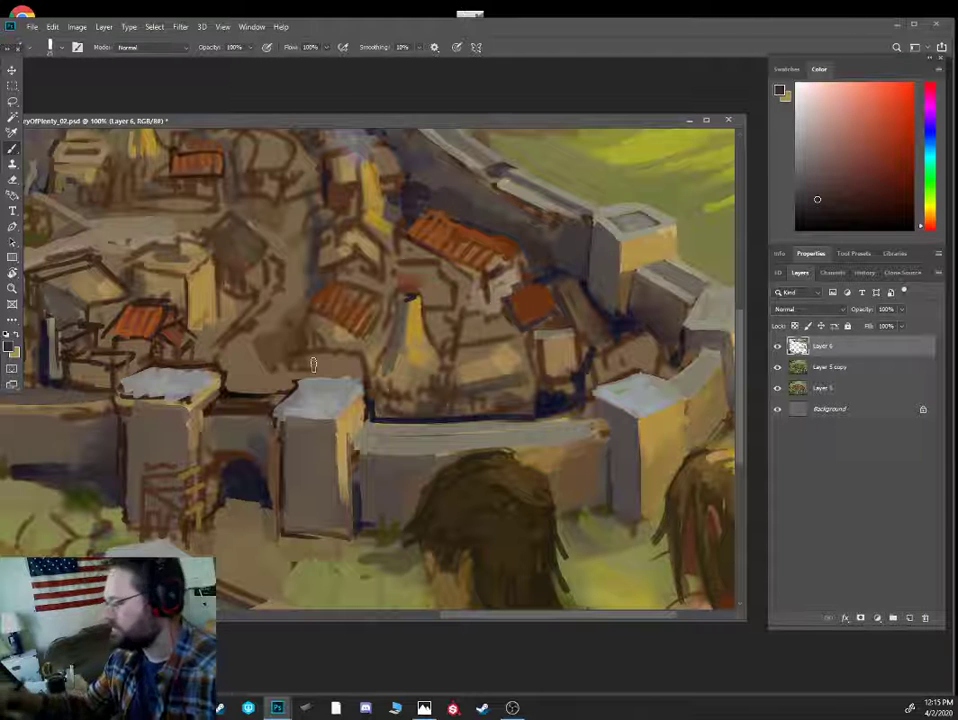
key(])
alt+click(555, 270)
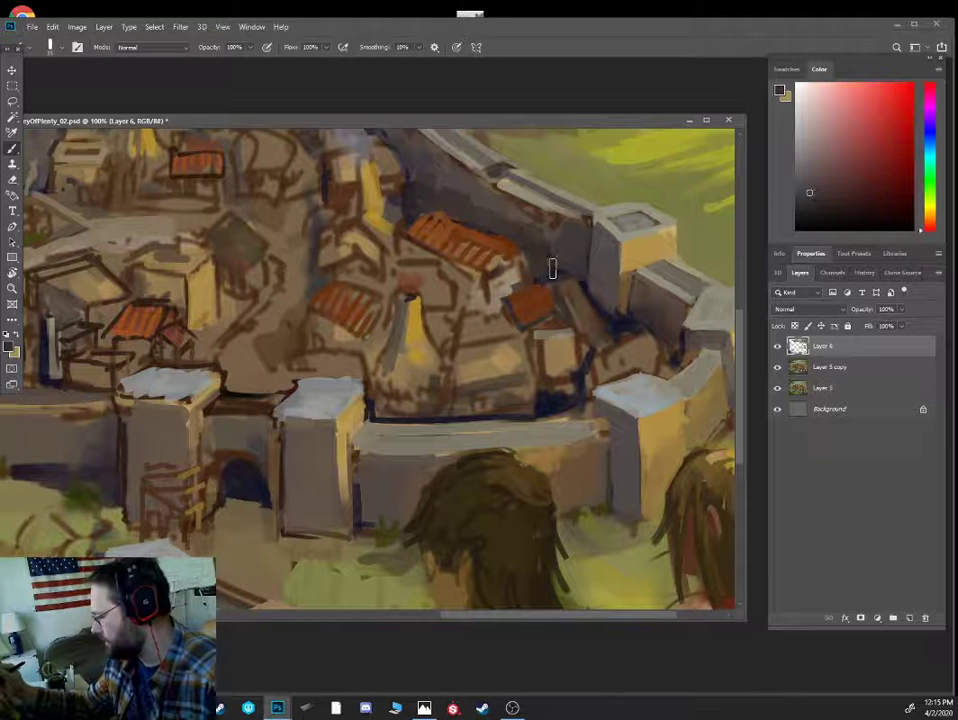
- Touch up the small red-brown roof with its sampled colour and darken the shadow beside it with a sampled dark blue
alt+click(520, 296)
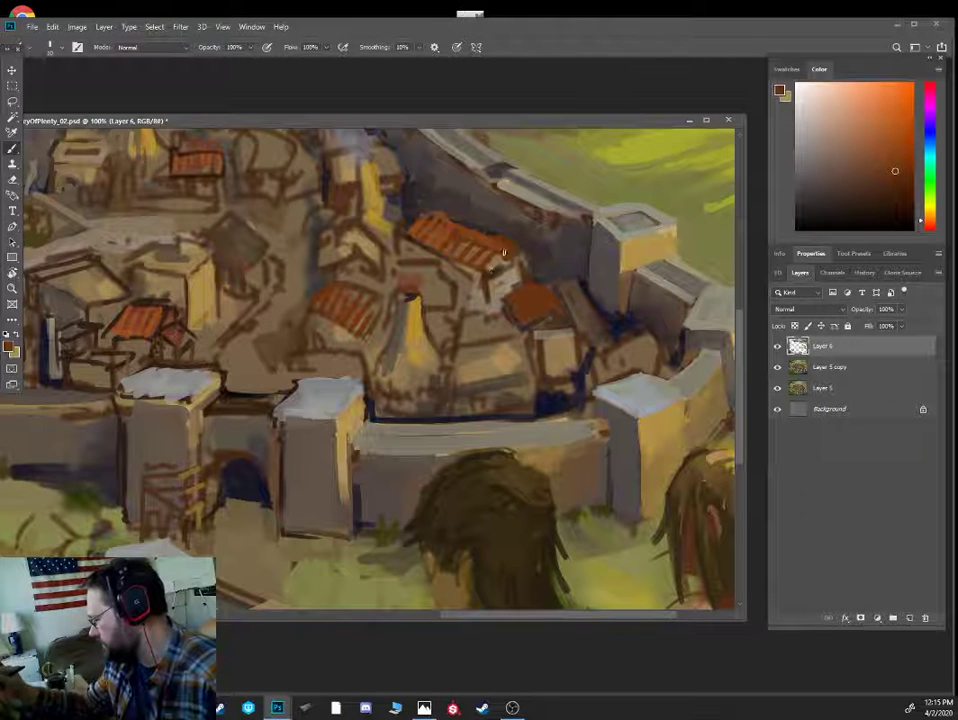
alt+click(582, 267)
alt+click(586, 281)
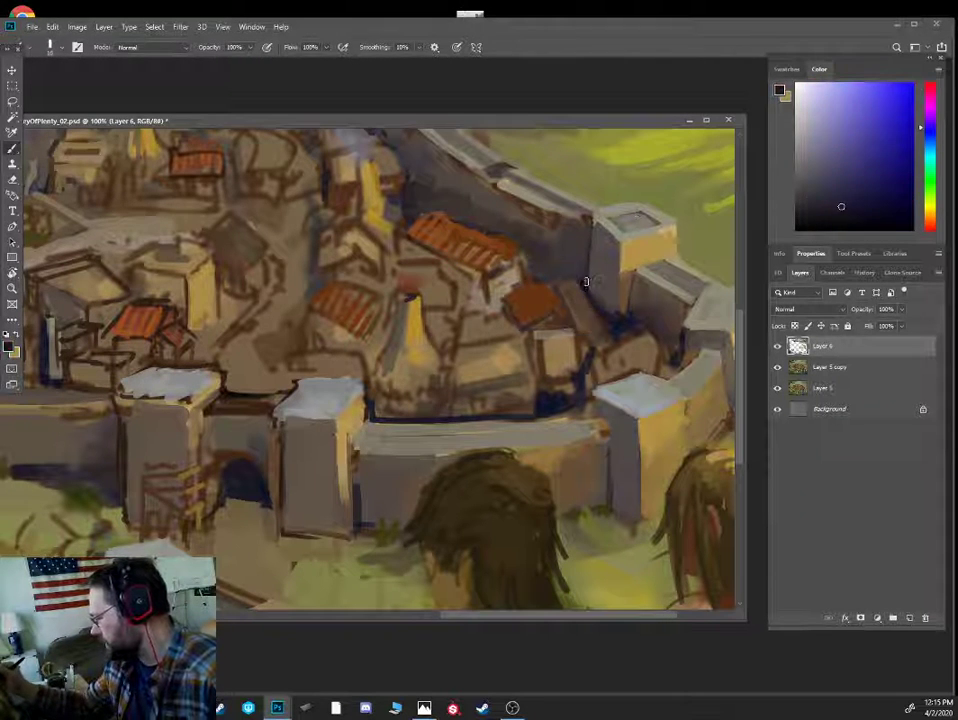
key(bracketright)
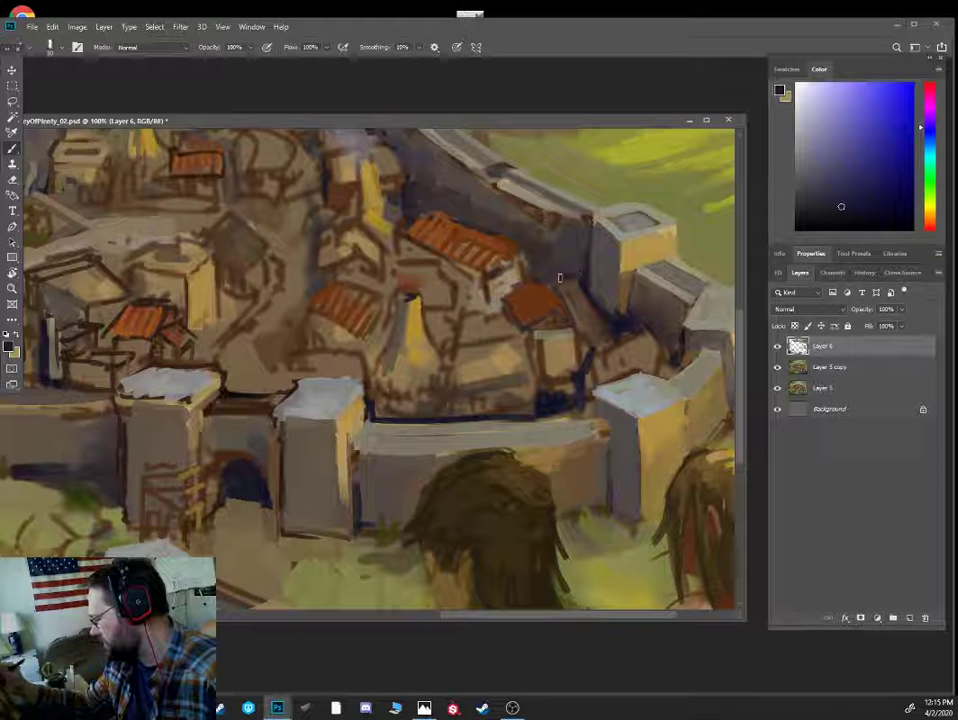
- Blend sampled dark purple and grey tones into the inner wall's shadow where it meets the base of the corner tower
alt+click(561, 257)
alt+click(586, 301)
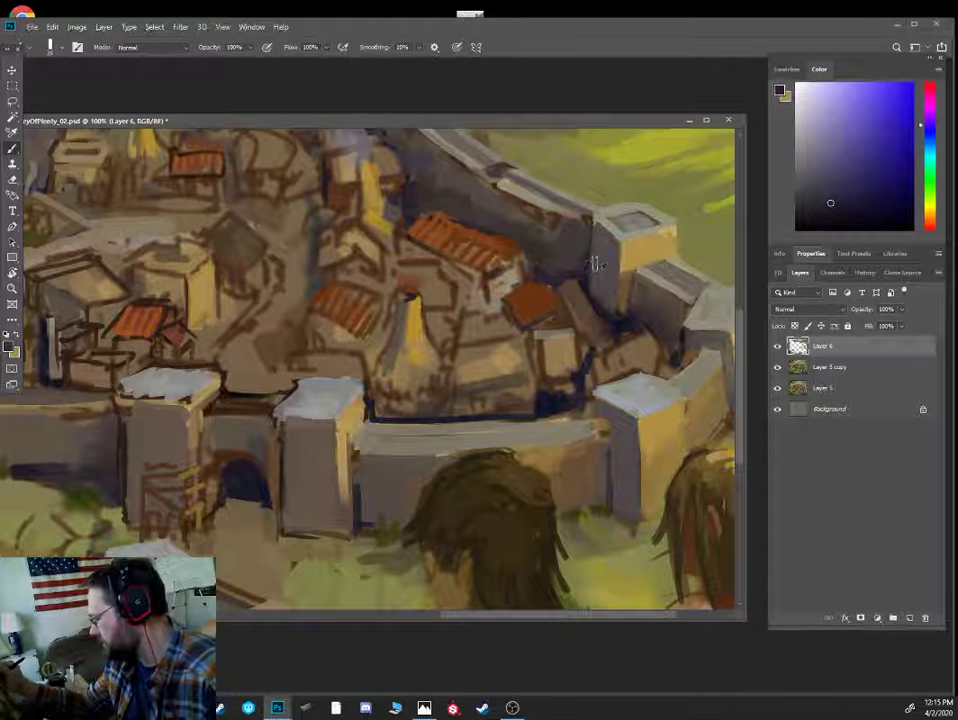
alt+click(594, 270)
alt+click(599, 274)
alt+click(589, 295)
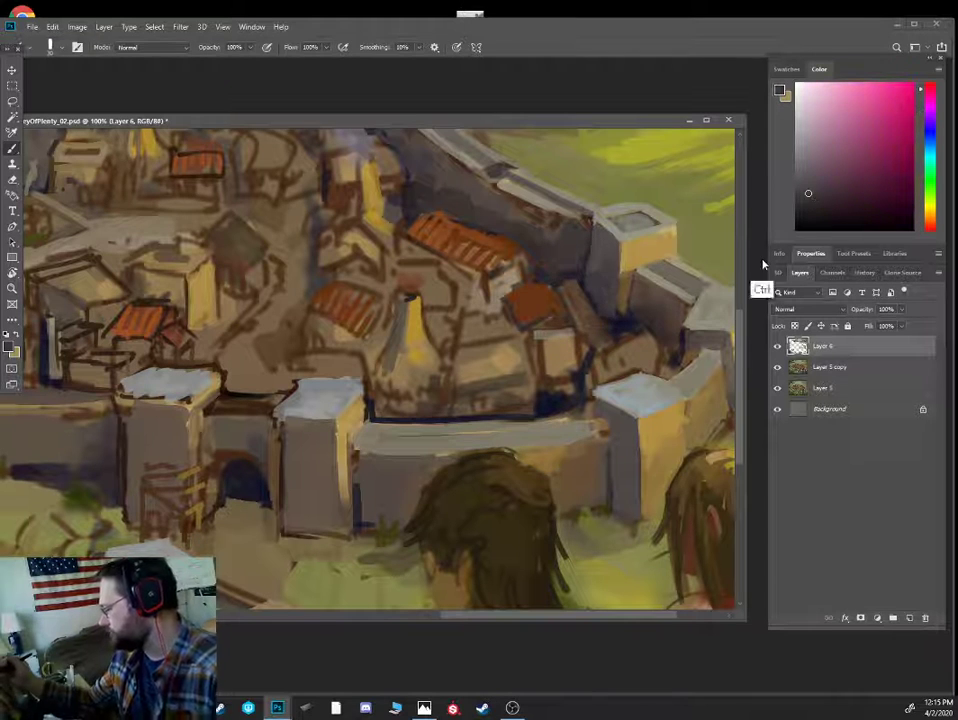
key(ctrl+minus)
key(ctrl+plus)
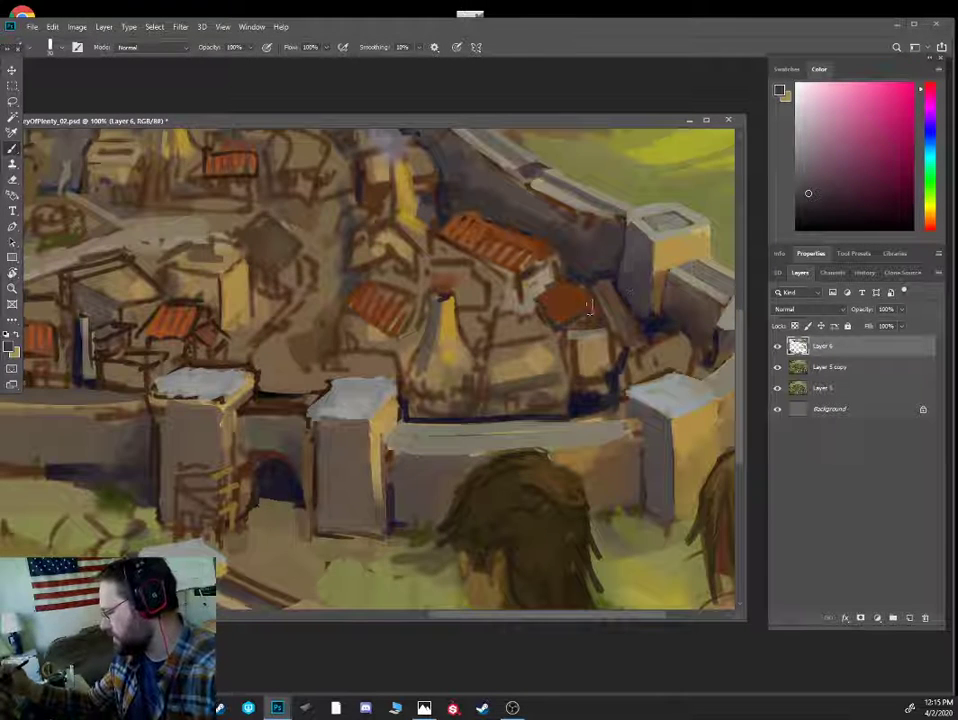
- Redefine the edges of the small tan house below the red-brown roof with sampled dark blue and brown tones, using a smaller brush
alt+click(573, 385)
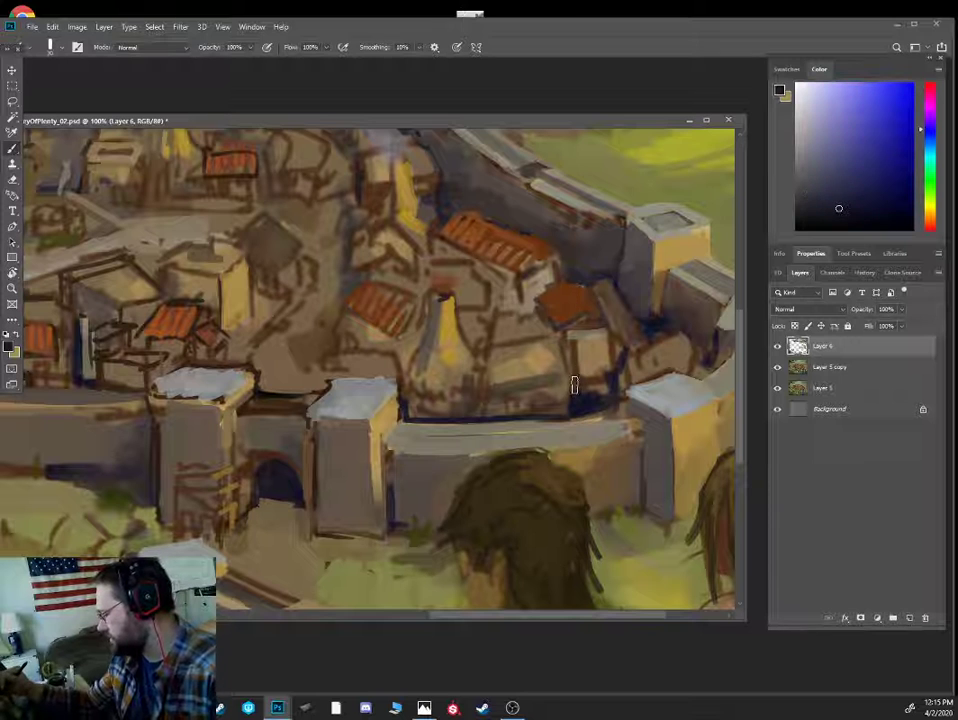
alt+click(559, 347)
key(bracketleft)
mouse_move(558, 341)
mouse_down()
mouse_move(488, 376)
mouse_move(556, 376)
mouse_move(524, 333)
mouse_move(490, 343)
mouse_move(491, 402)
mouse_move(512, 385)
mouse_move(556, 388)
mouse_up()
alt+click(561, 411)
key(bracketleft)
key(bracketleft)
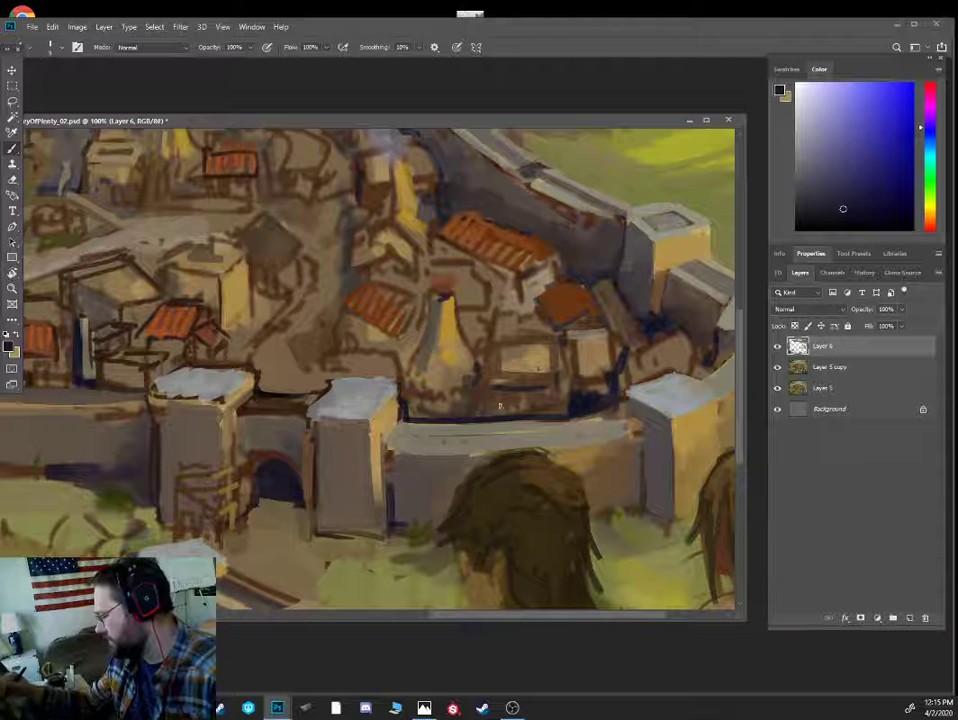
alt+click(497, 412)
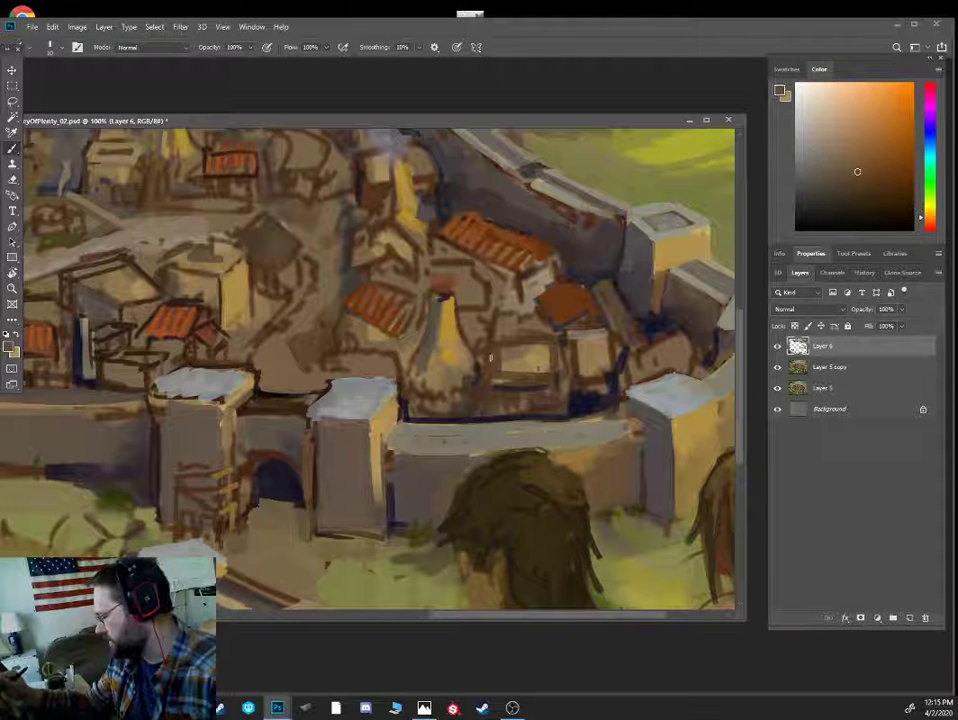
- Paint a dark blue shadow line from the cone-shaped chimney to the small tan house and fill the red-brown roof's side wall with dark grey
alt+click(583, 404)
key([)
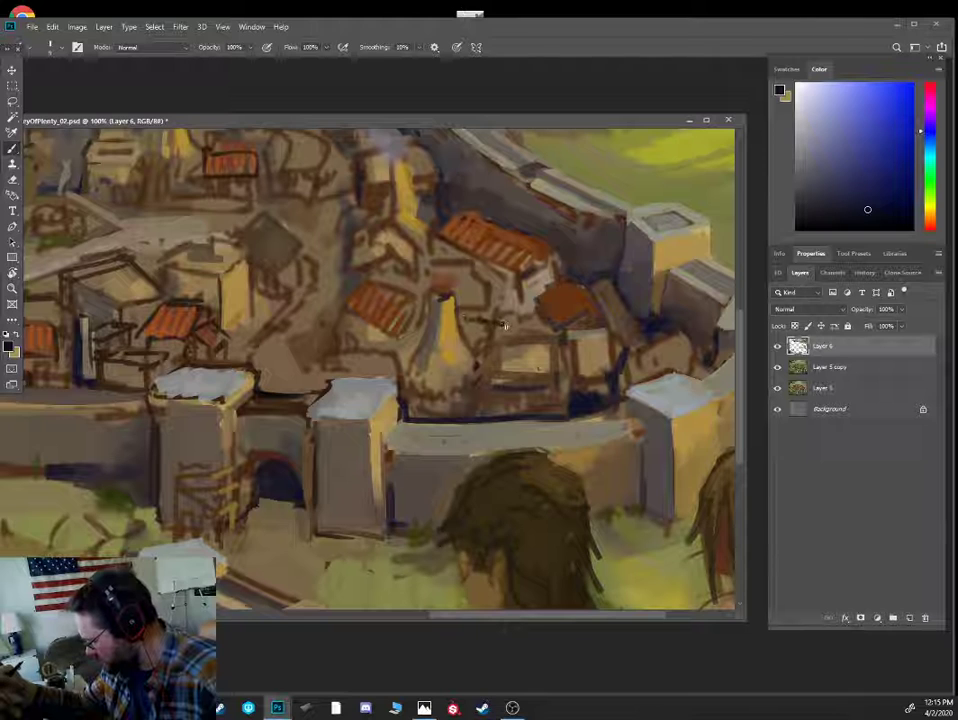
mouse_move(504, 326)
mouse_down()
mouse_move(528, 353)
mouse_move(565, 356)
mouse_move(574, 371)
mouse_move(544, 339)
mouse_move(549, 348)
mouse_move(550, 277)
mouse_up()
mouse_move(535, 328)
mouse_down()
mouse_move(546, 343)
mouse_move(547, 318)
mouse_move(535, 341)
mouse_move(530, 290)
mouse_up()
alt+click(535, 297)
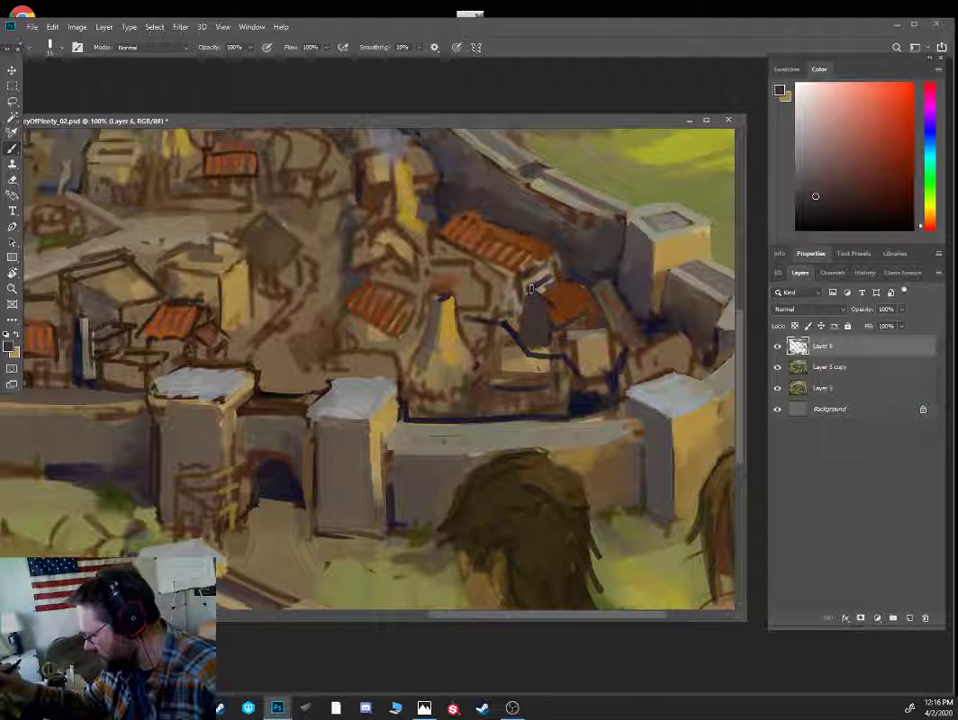
- Repaint the pale gable and the red-brown roof's edge with sampled browns, and add thin lighter tile lines with a finer brush
alt+click(660, 288)
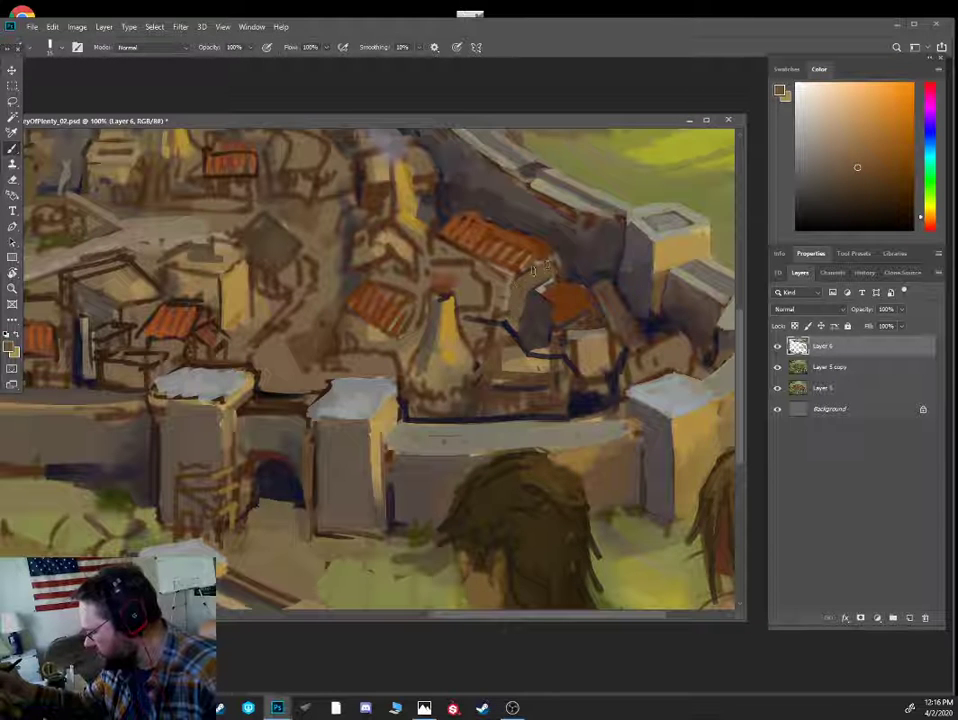
alt+click(560, 297)
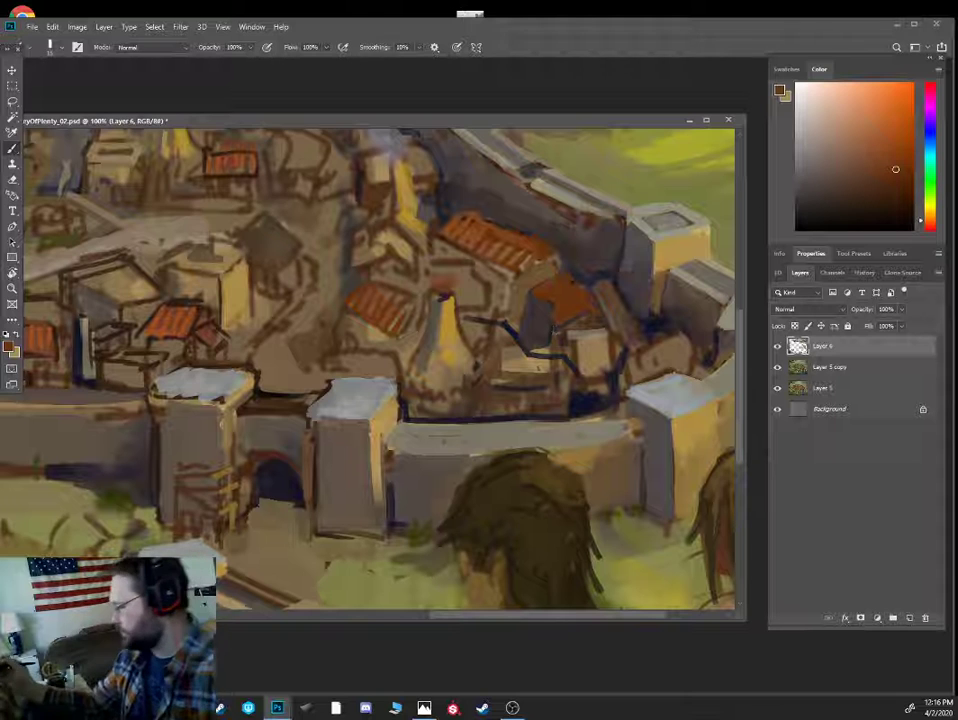
alt+click(564, 276)
key(bracketleft)
key(bracketleft)
key(bracketleft)
key(bracketleft)
key(bracketleft)
key(bracketleft)
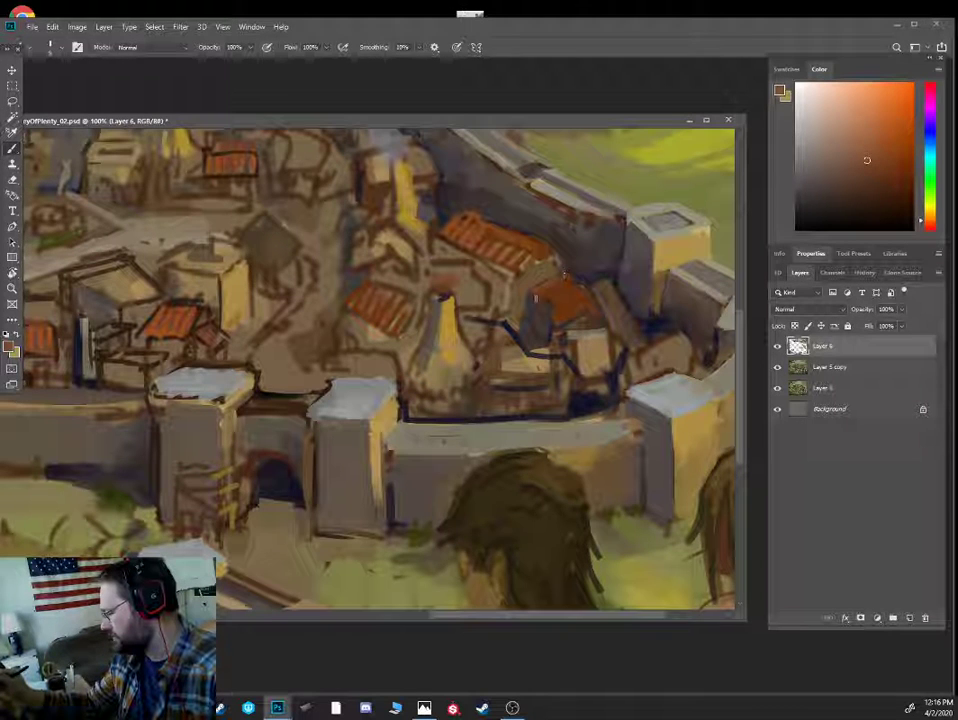
drag(551, 298, 555, 305)
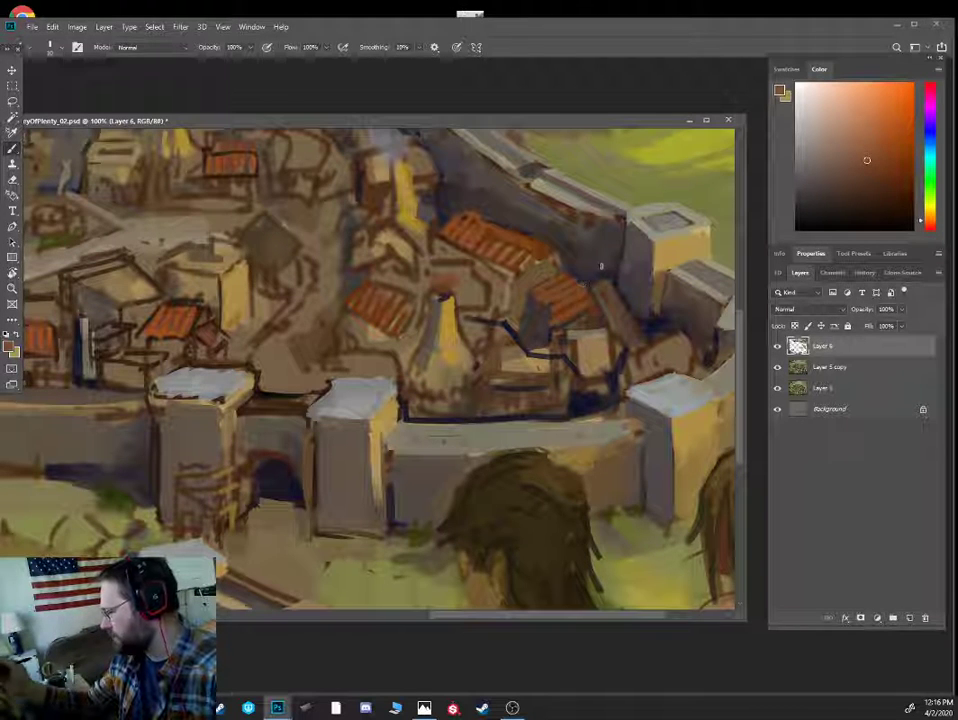
- Lighten the small red-brown roof with a grey sampled from the corner tower, using the brush in Overlay mode
alt+click(641, 223)
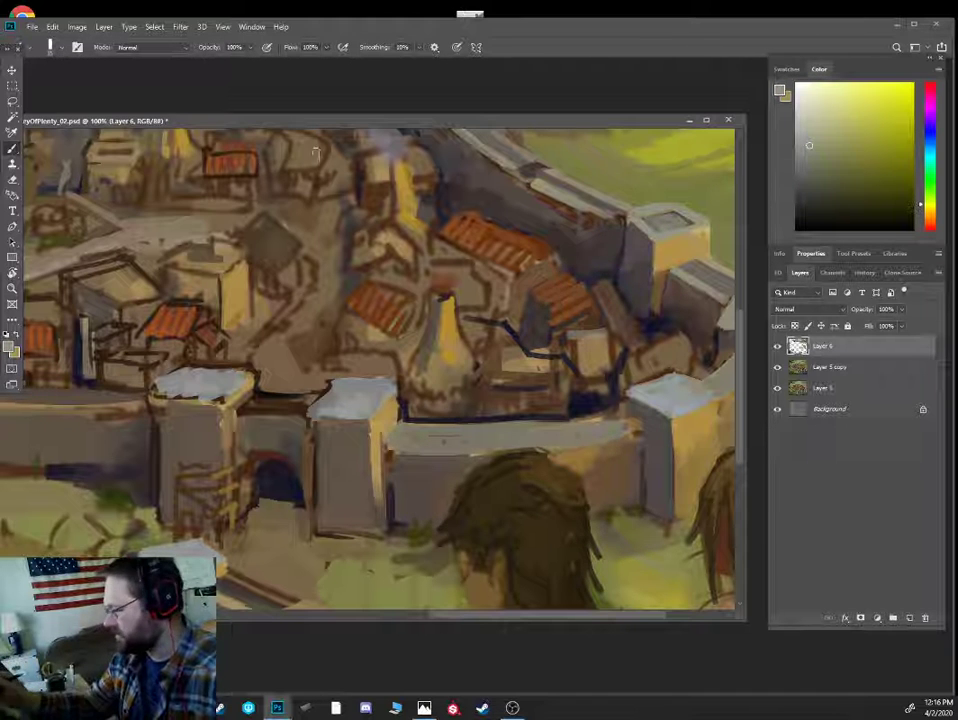
click(150, 47)
click(128, 211)
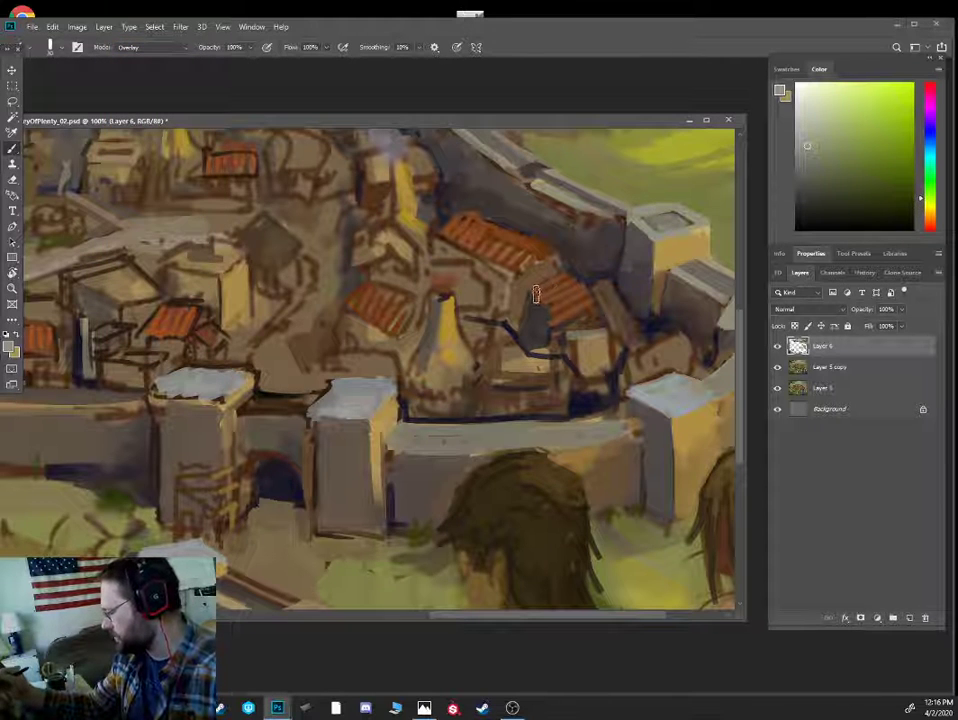
mouse_move(533, 295)
mouse_down()
mouse_move(573, 279)
mouse_move(575, 298)
mouse_up()
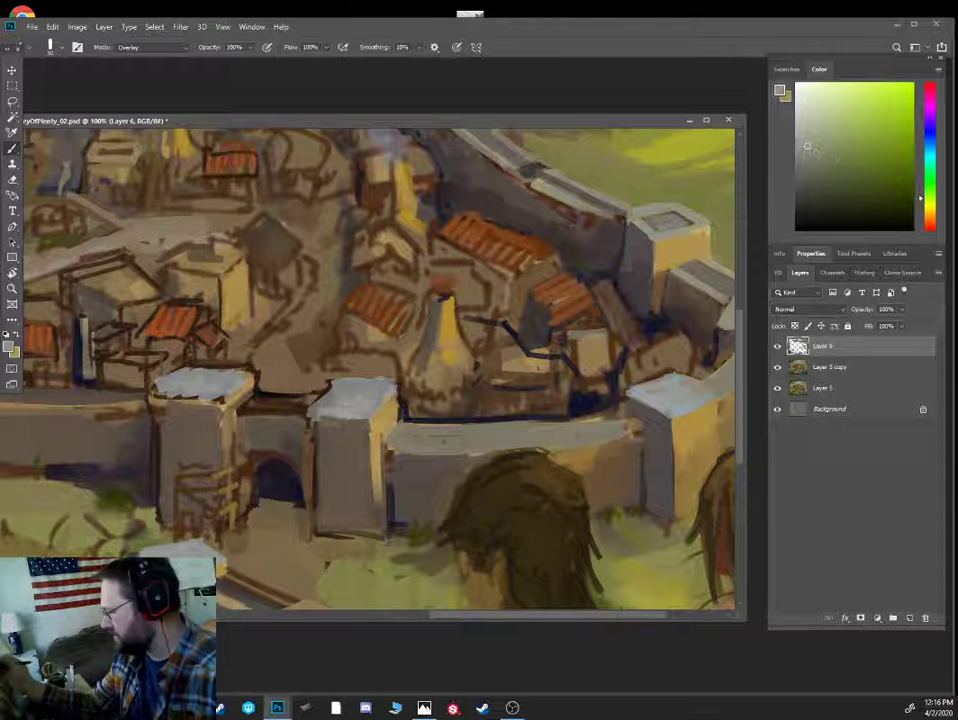
- Tint the small red-brown roof yellow-brown with a smaller brush in Hue mode, using greyish yellow tones and reducing the opacity to 30%
click(815, 152)
key(bracketleft)
key(bracketleft)
key(bracketleft)
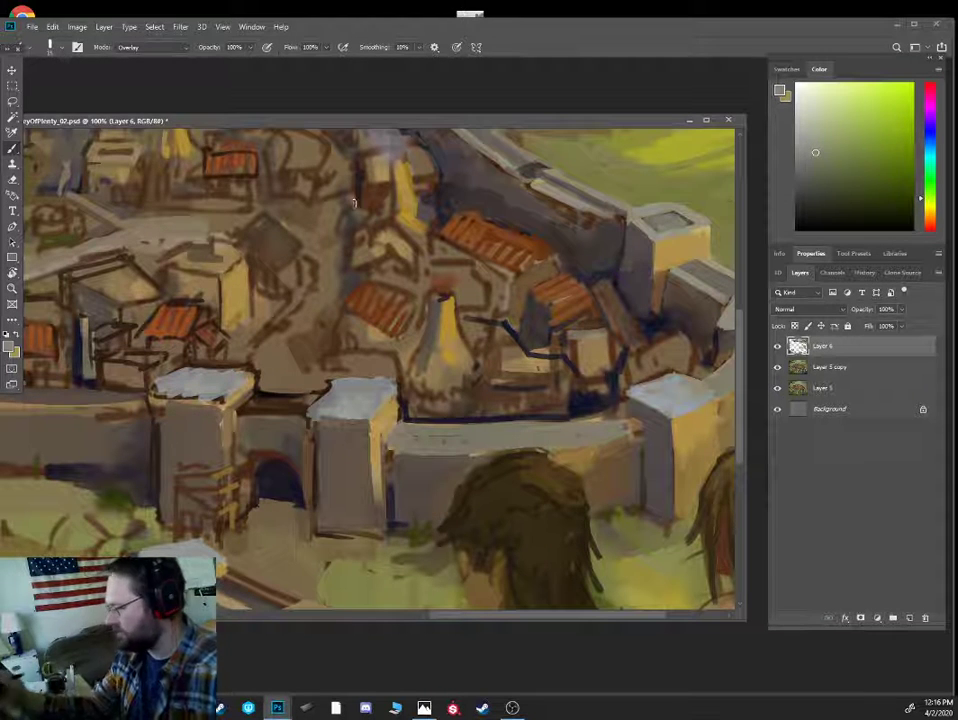
click(160, 47)
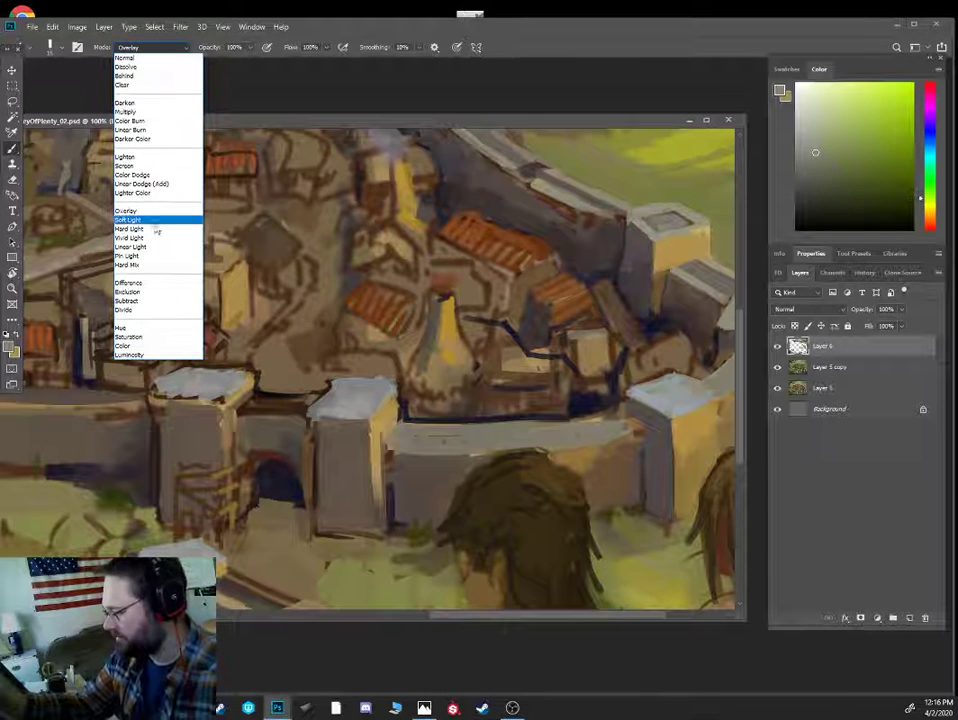
click(149, 328)
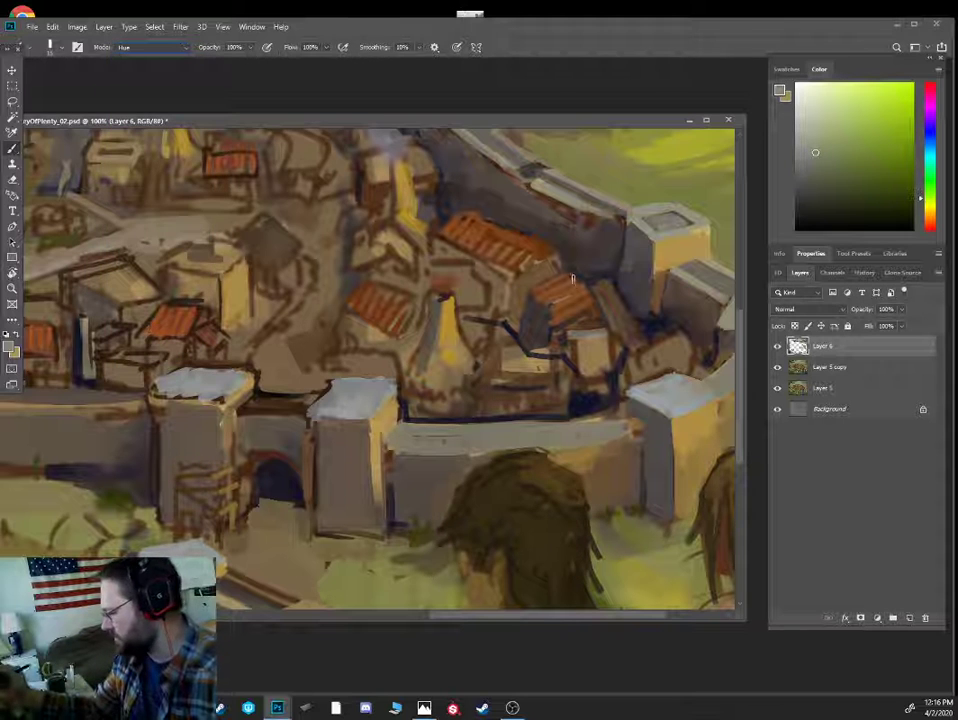
drag(552, 285, 564, 282)
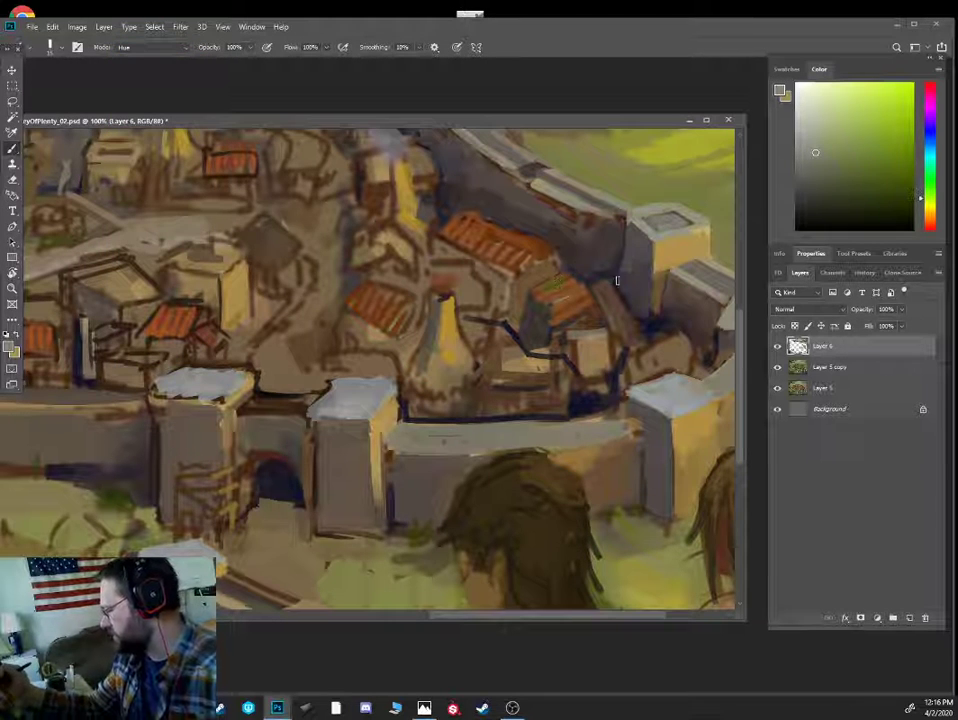
drag(700, 200, 625, 258)
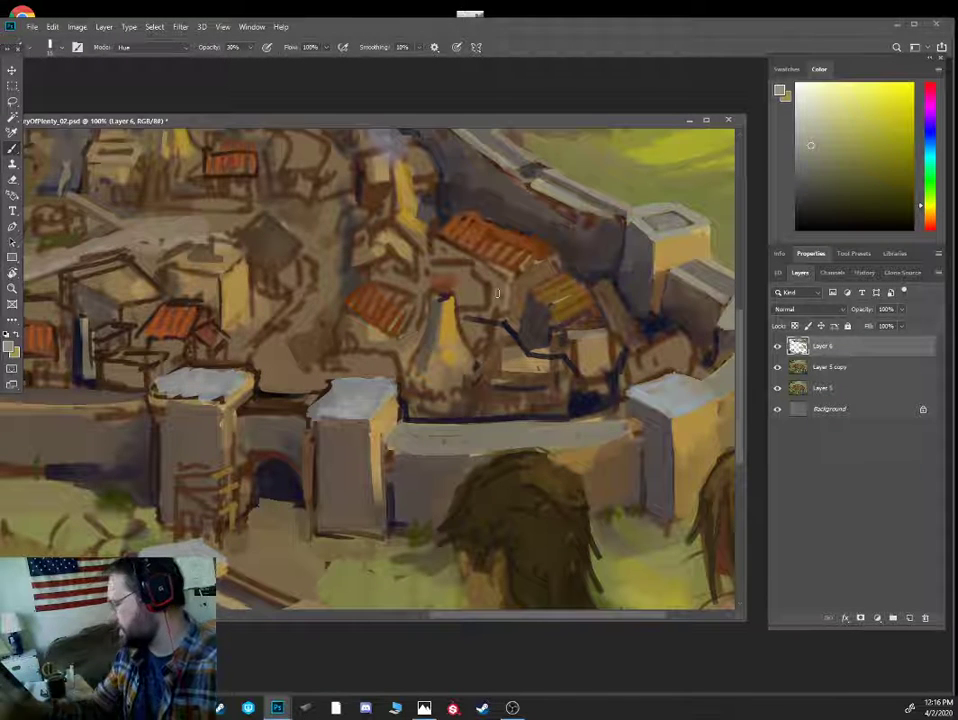
key(ctrl+minus)
key(ctrl+plus)
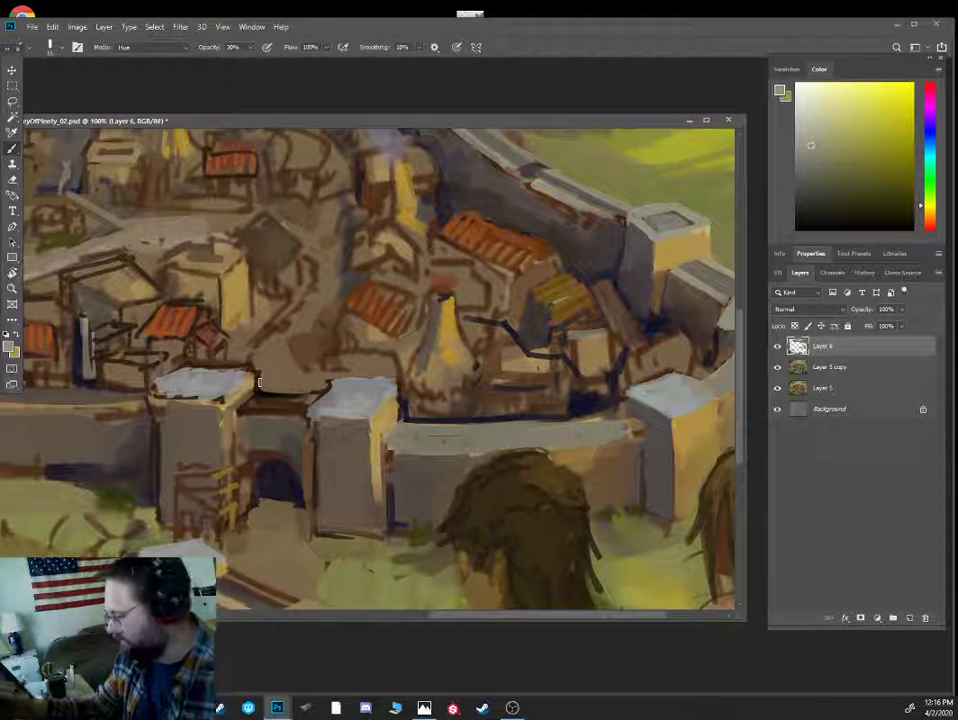
- Return the brush to Normal mode at 100% opacity and paint pale highlight strokes across the yellow-brown roof
click(150, 47)
click(112, 38)
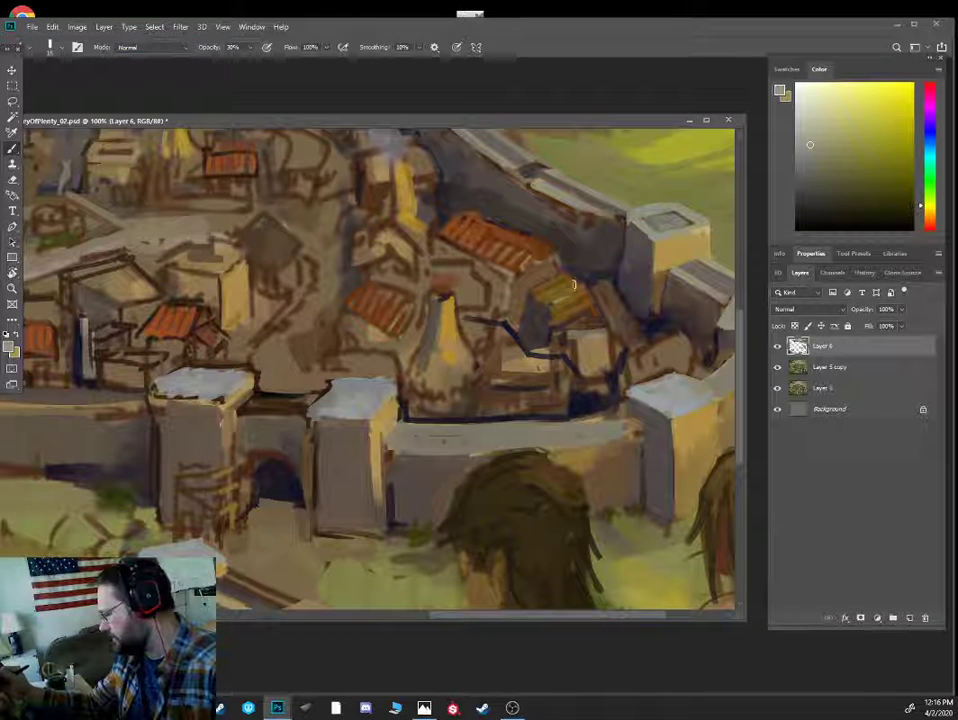
key(0)
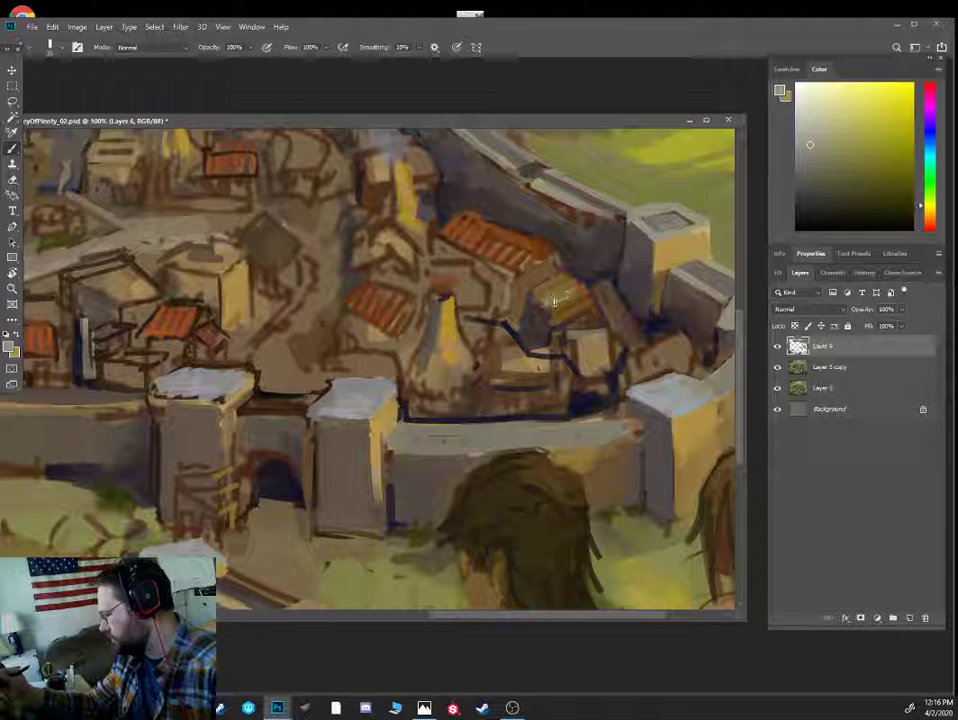
key(ctrl+minus)
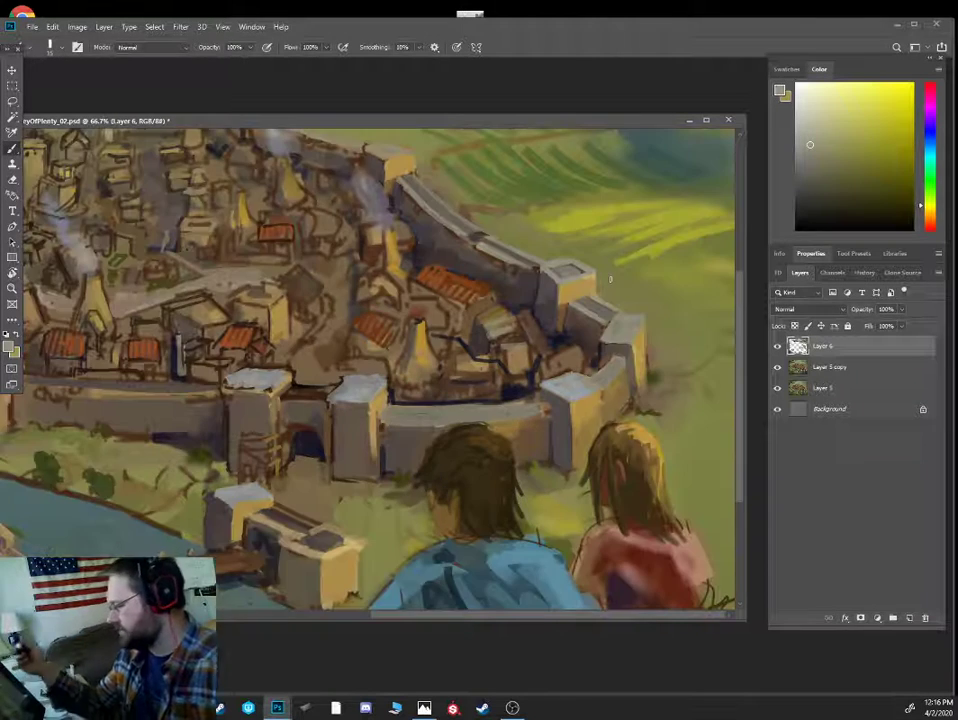
- Save the painting as a new version named ValleyOfPlenty_03.psd
key(ctrl+minus)
click(32, 27)
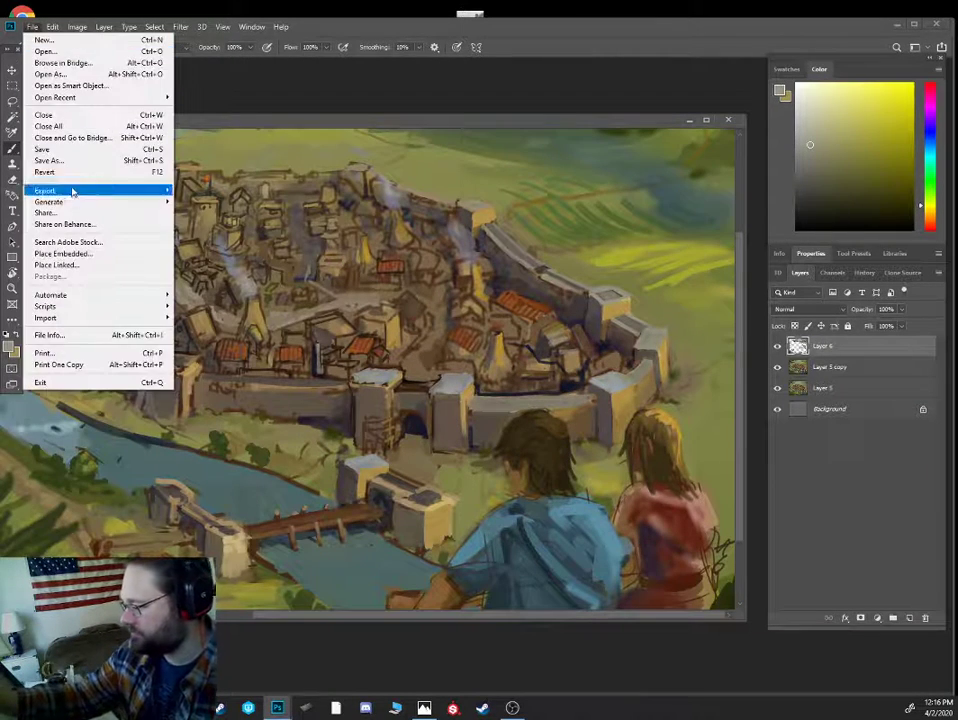
click(50, 157)
click(197, 98)
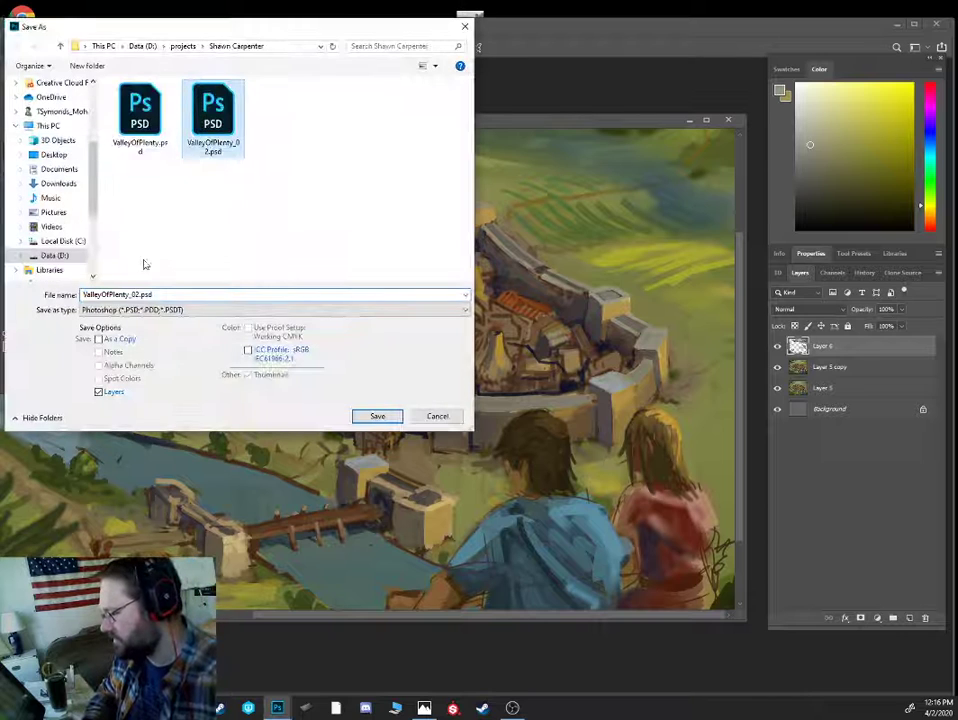
click(134, 295)
drag(140, 295, 135, 295)
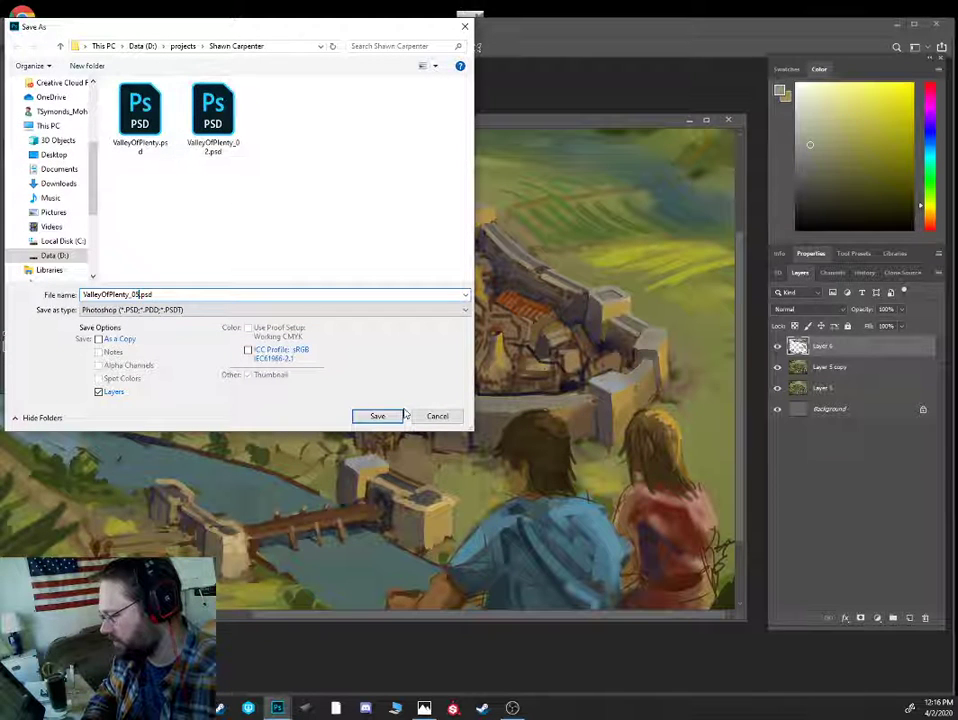
text(3)
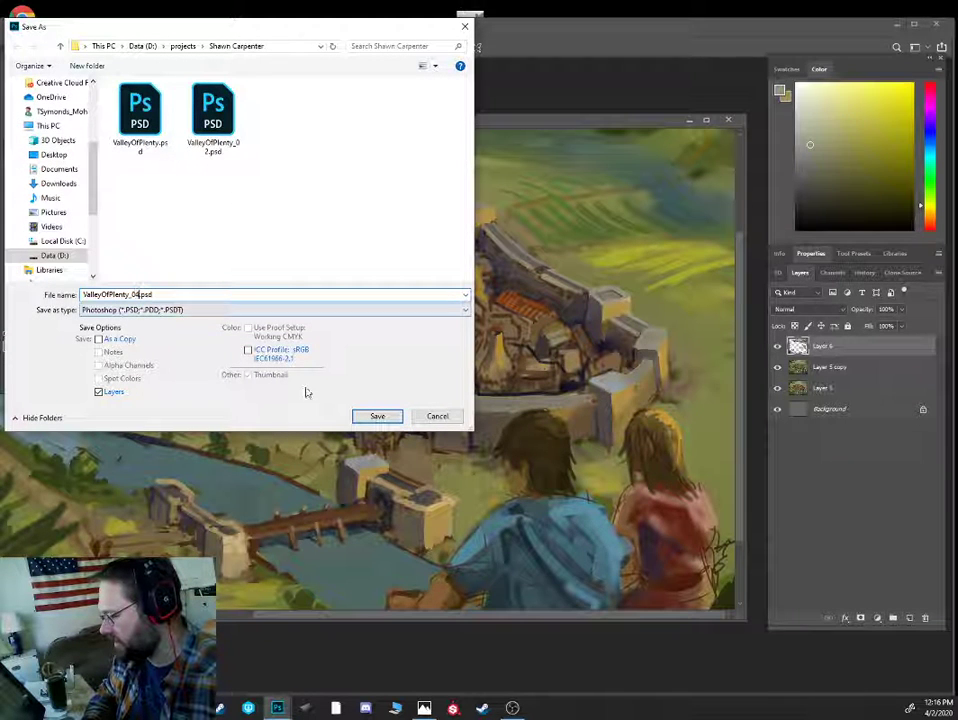
drag(140, 295, 136, 295)
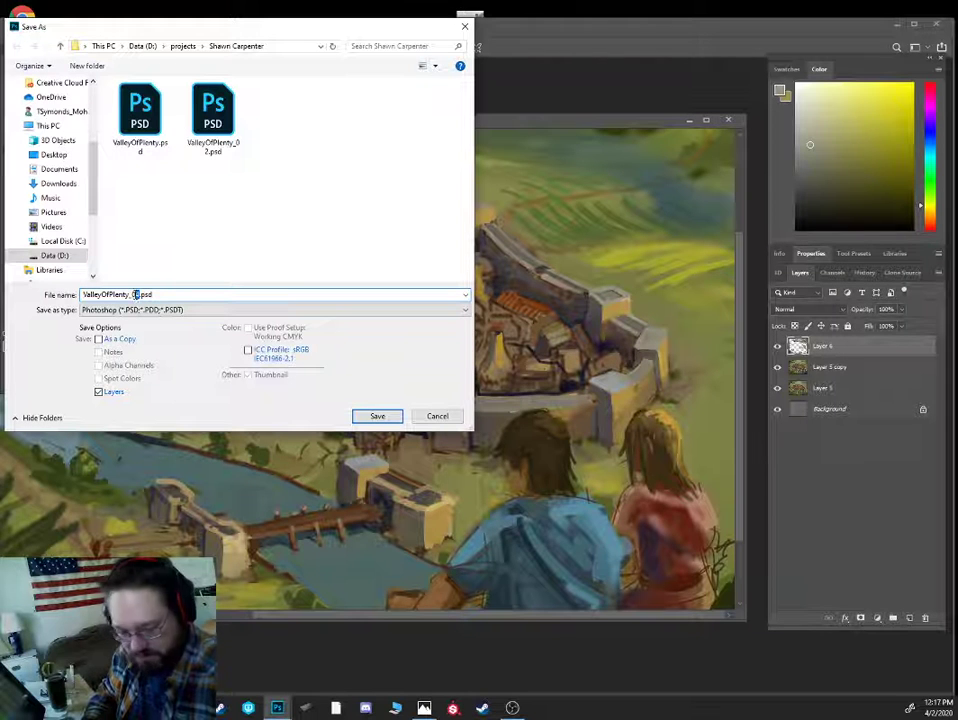
click(379, 416)
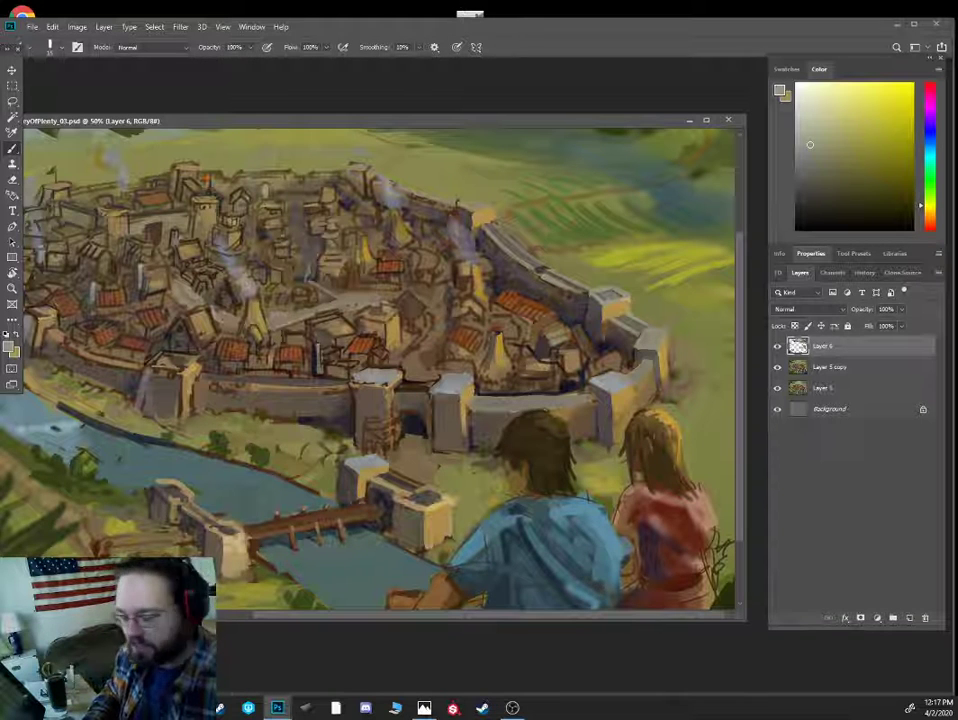
- Touch up the top of the wall between the two right-hand corner towers in grey and sample the field green beside the tower
key(bracketleft)
key(bracketleft)
key(bracketleft)
drag(614, 321, 637, 330)
alt+click(631, 296)
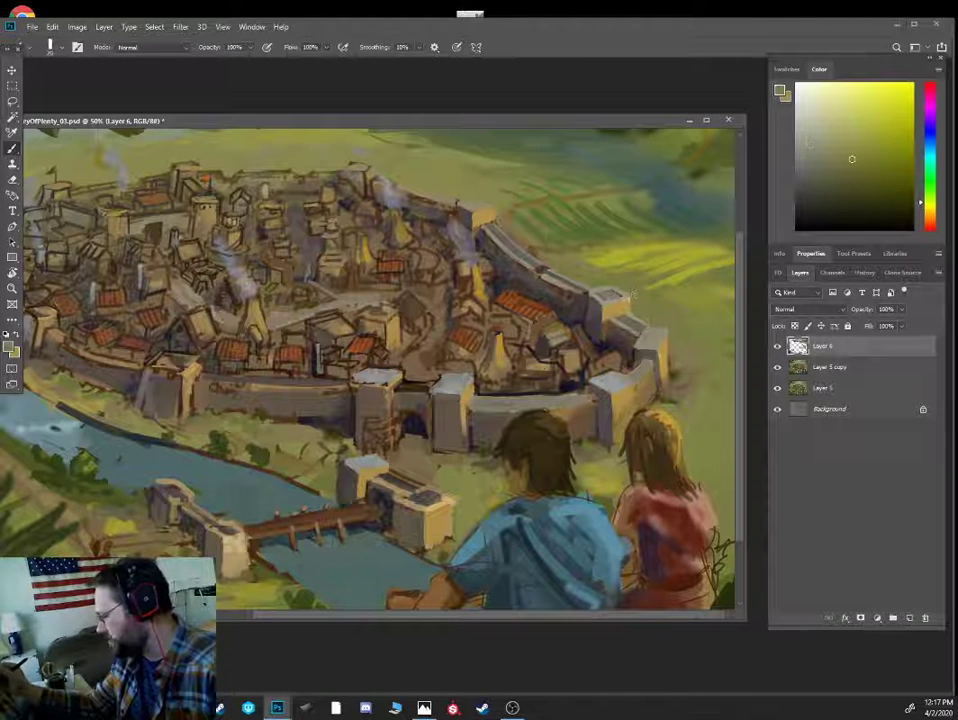
- Refine the tall yellow chimney near the inner wall with sampled ochre and darken the building beside it with sampled dark brown
key(ctrl+plus)
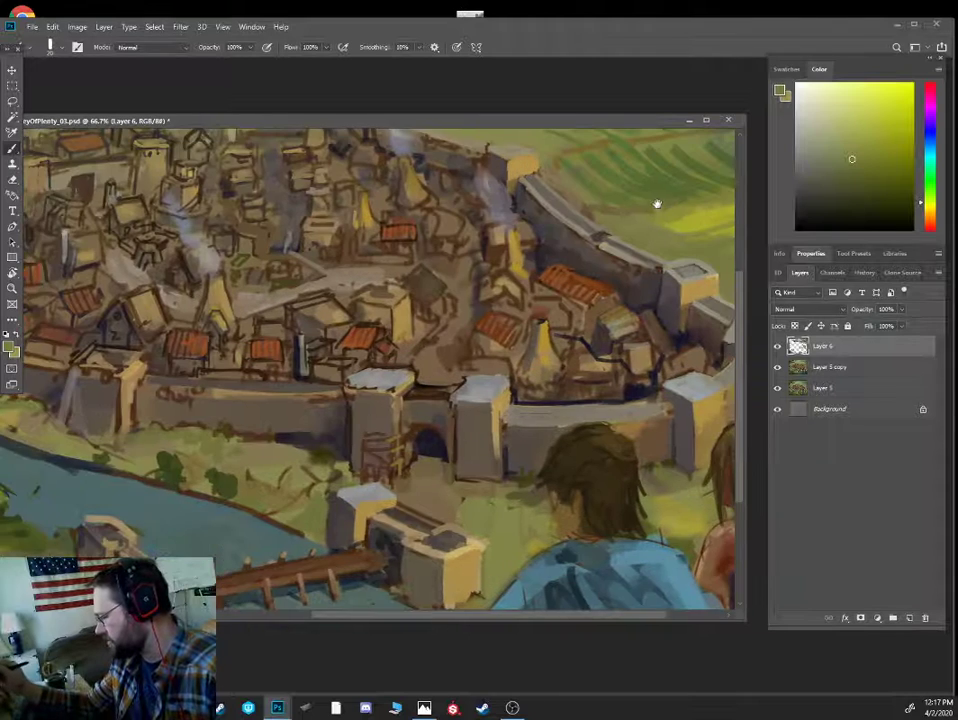
drag(654, 204, 572, 326)
alt+click(464, 375)
alt+click(460, 373)
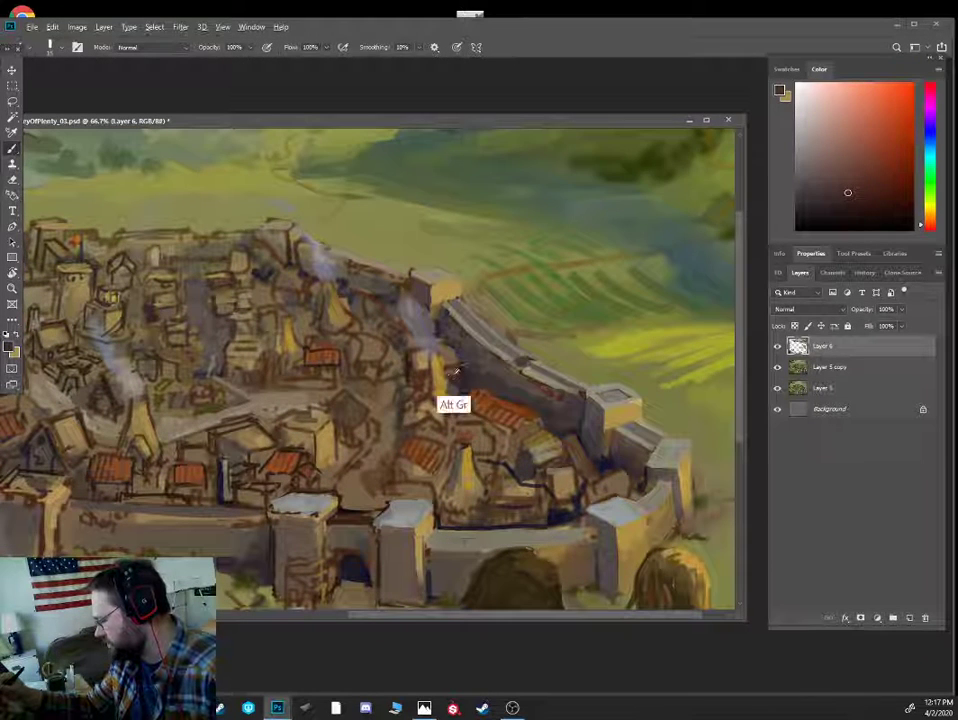
alt+click(451, 384)
alt+click(442, 385)
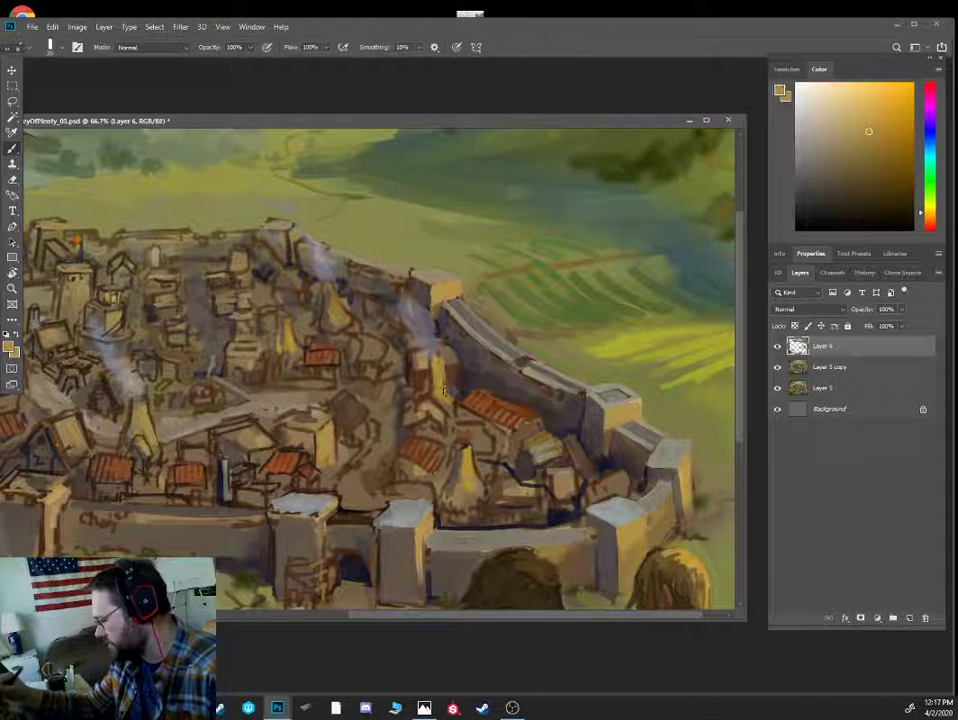
- Repaint the cone-shaped chimney near the front wall with sampled brown and ochre, and add light grey from the tower top beside it
alt+click(484, 484)
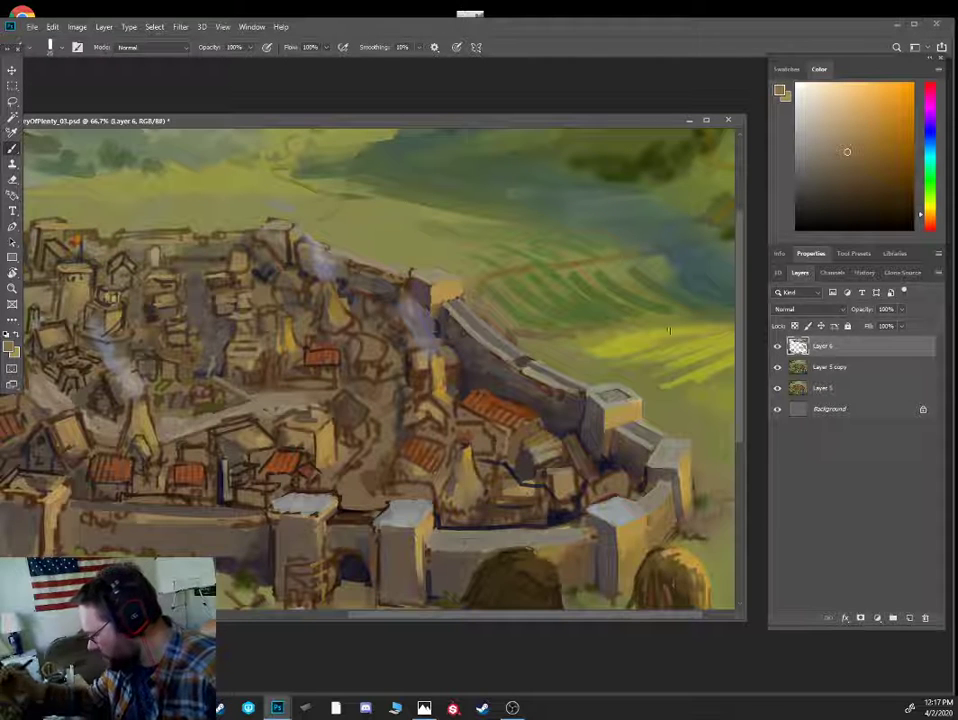
alt+click(626, 538)
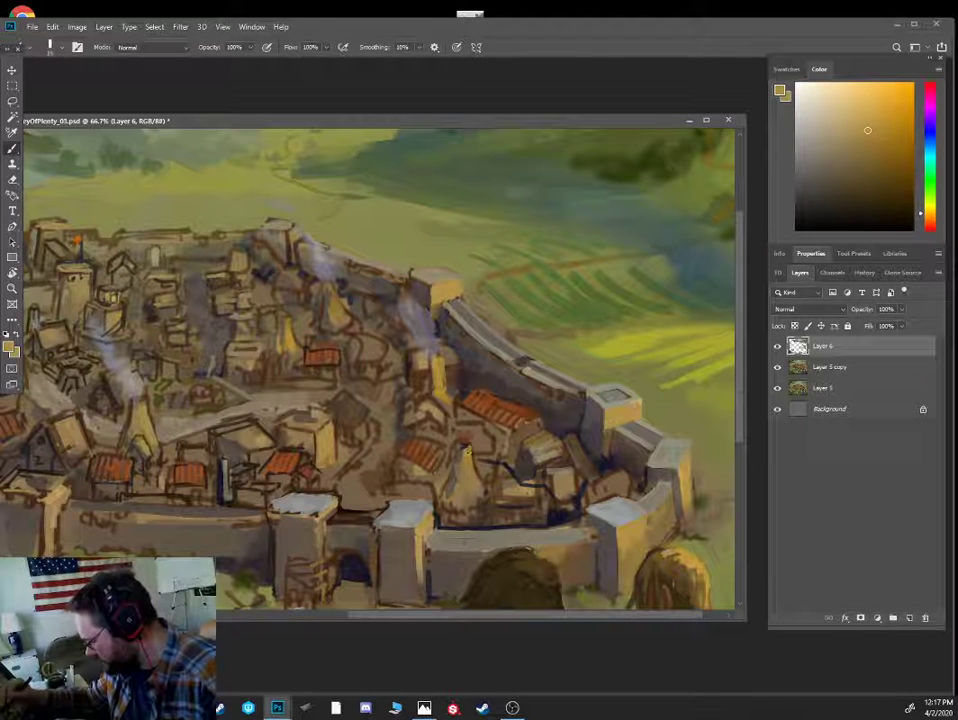
alt+click(426, 525)
alt+click(418, 512)
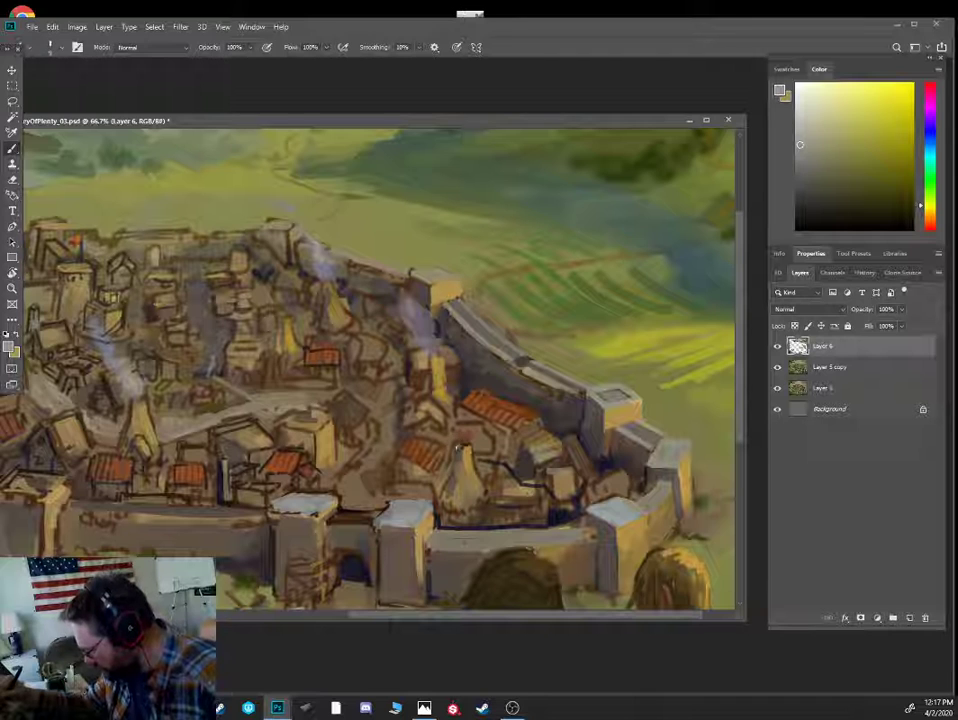
key(])
key(])
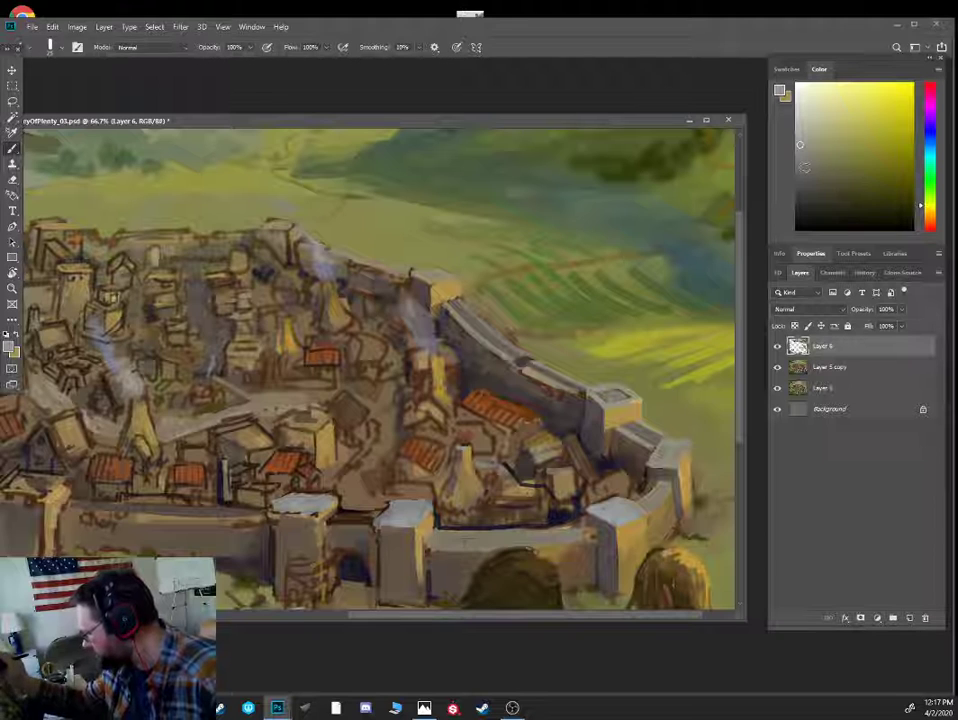
- Paint the street winding down to the front wall and the ground beside the cone-shaped chimney in dark grey
click(802, 178)
drag(480, 469, 541, 491)
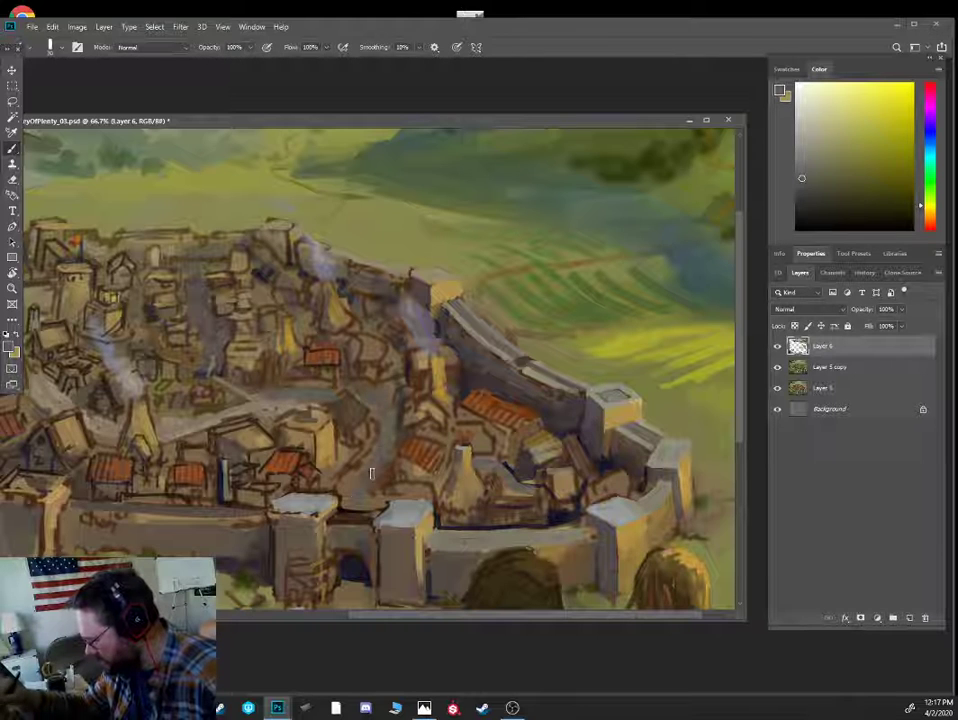
key(alt)
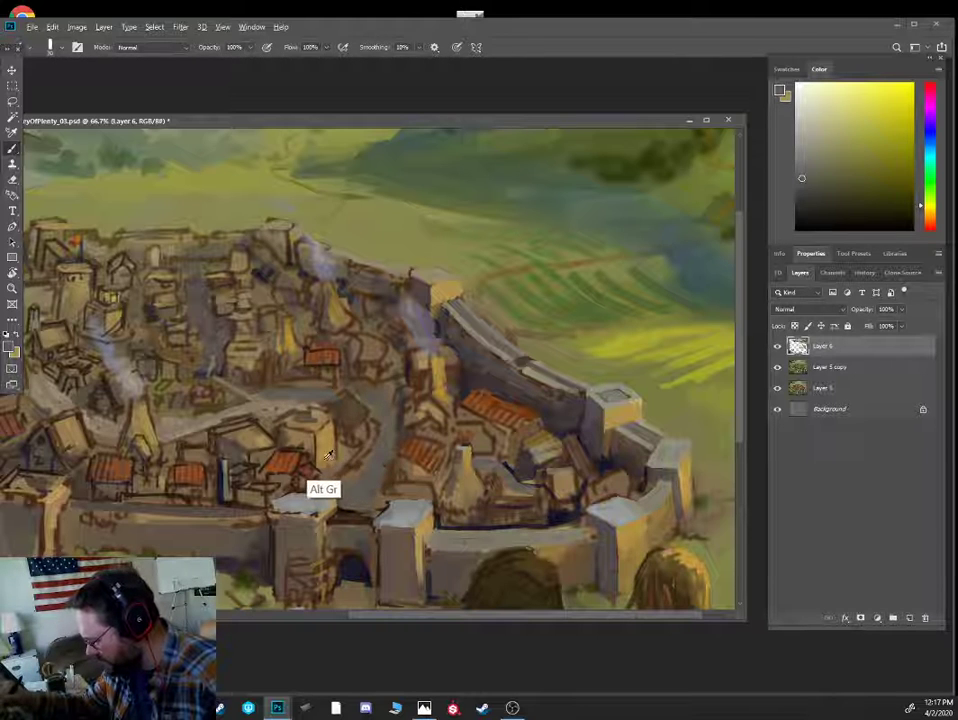
- Paint over the sketch lines of the houses beside the street near the front wall with brown and dark tones sampled around the corner tower
alt+click(603, 430)
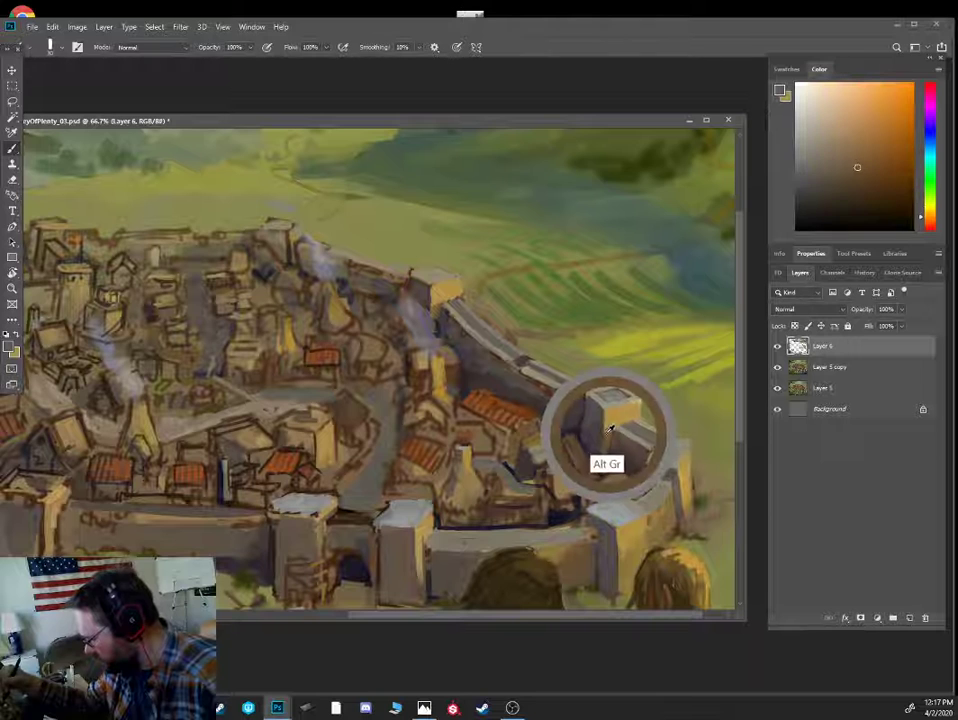
key(bracketleft)
mouse_move(322, 462)
mouse_down()
mouse_move(348, 447)
mouse_move(347, 429)
mouse_move(338, 432)
mouse_move(341, 451)
mouse_move(348, 441)
mouse_move(288, 450)
mouse_move(284, 432)
mouse_move(305, 447)
mouse_move(270, 464)
mouse_up()
alt+click(569, 417)
key(bracketleft)
key(bracketleft)
key(bracketright)
key(bracketright)
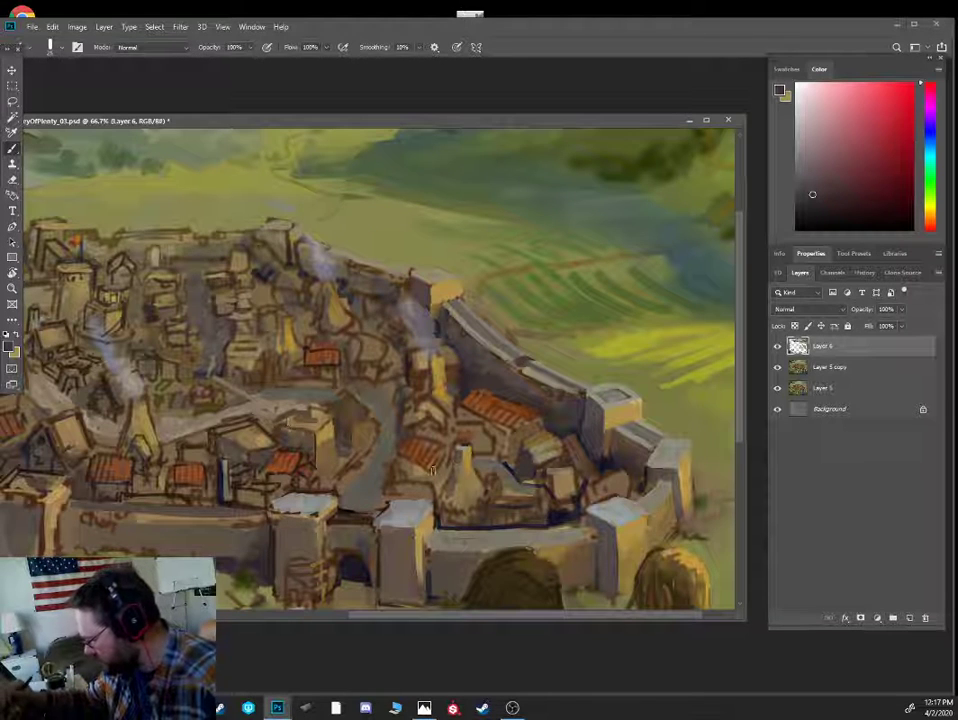
- Shade the red-roofed house beside the street with sampled dark tones and clean up the street edge with sampled street grey
key(bracketleft)
alt+click(615, 420)
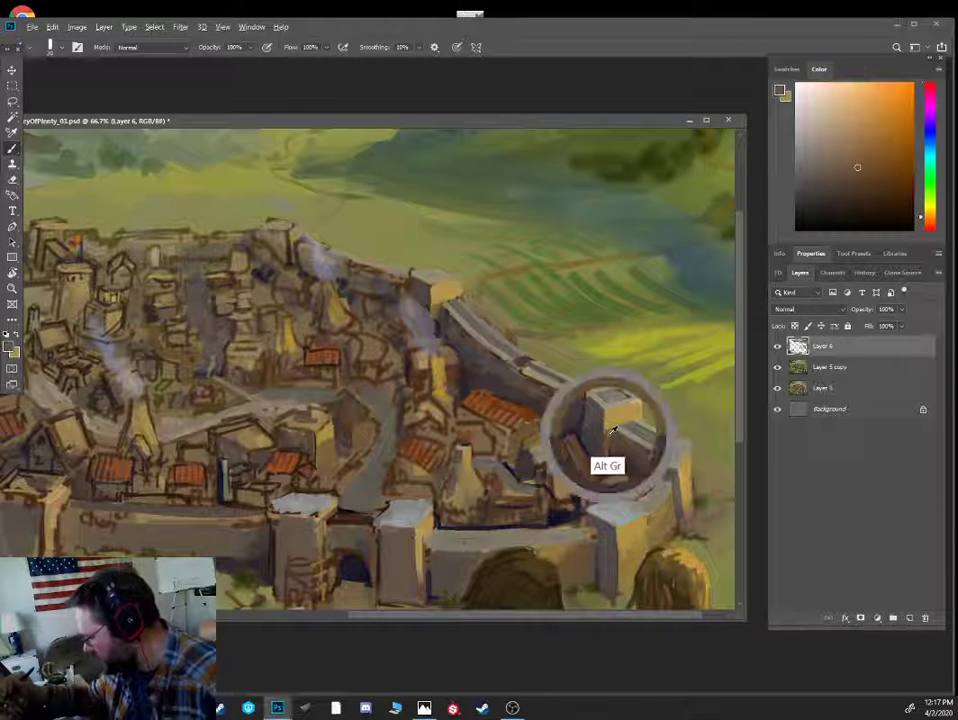
alt+click(591, 432)
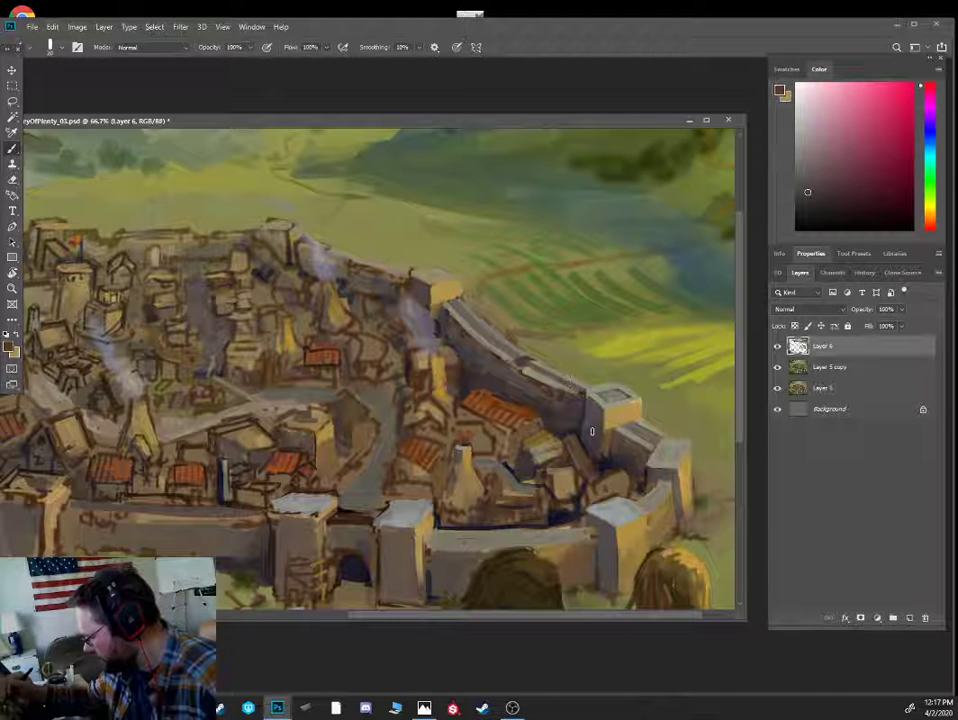
key(bracketleft)
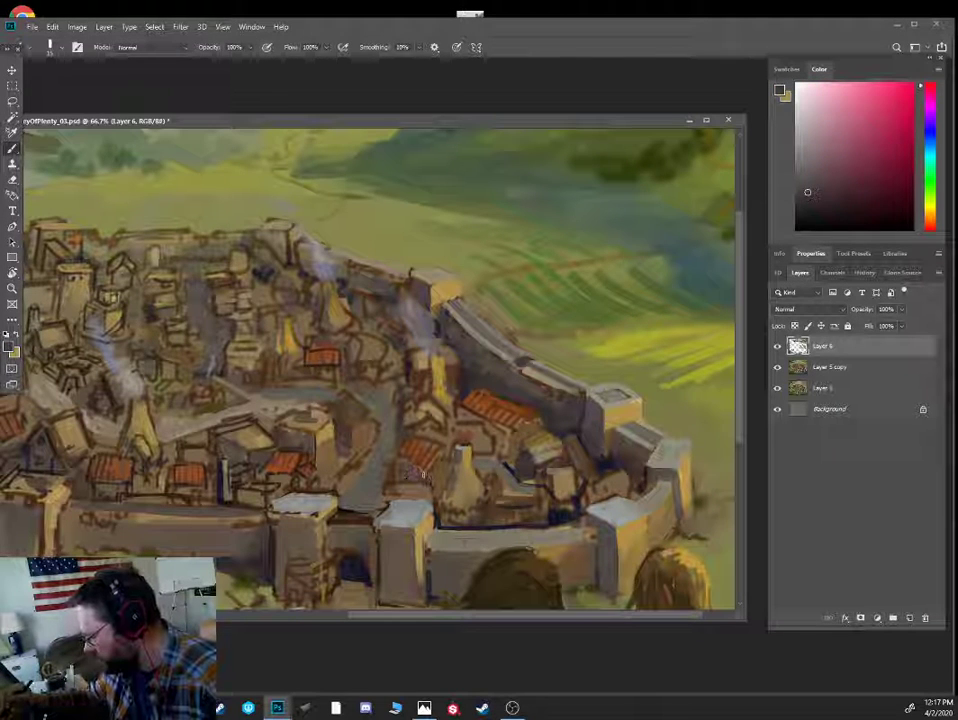
alt+click(395, 440)
drag(395, 438, 394, 408)
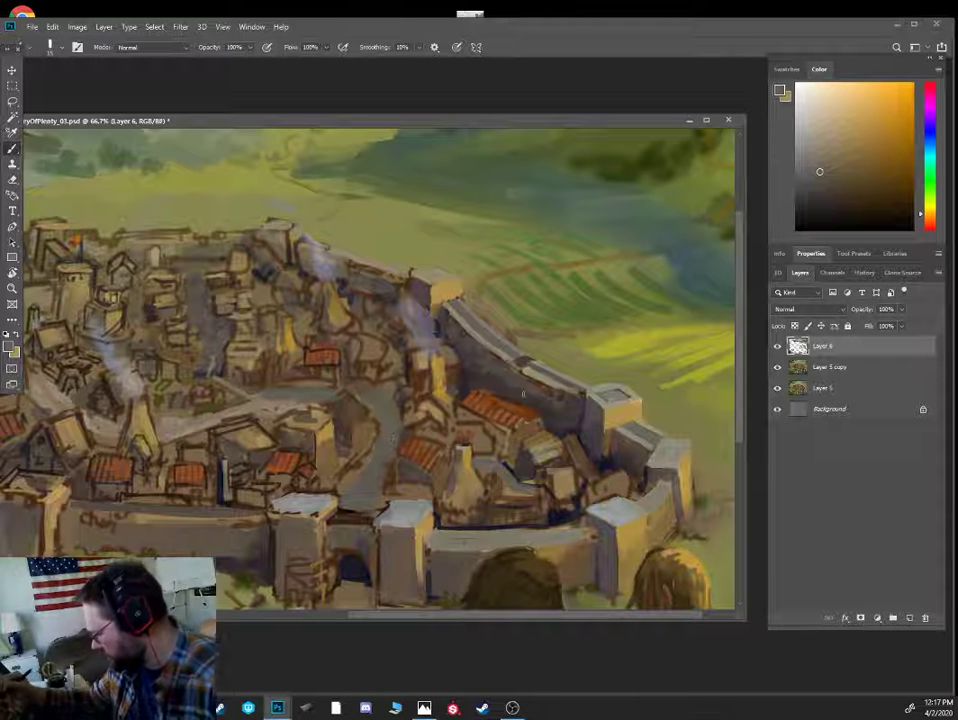
- Darken the shaded walls between the large red roof and the yellow-roofed house with sampled dark tones
alt+click(505, 472)
key(ctrl+plus)
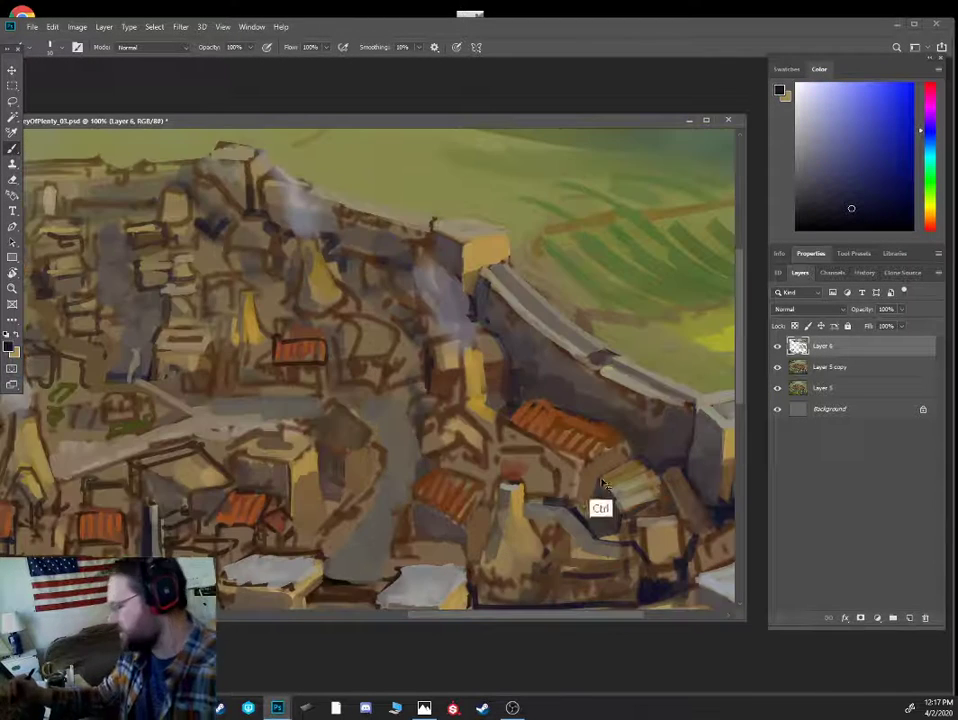
drag(564, 470, 468, 282)
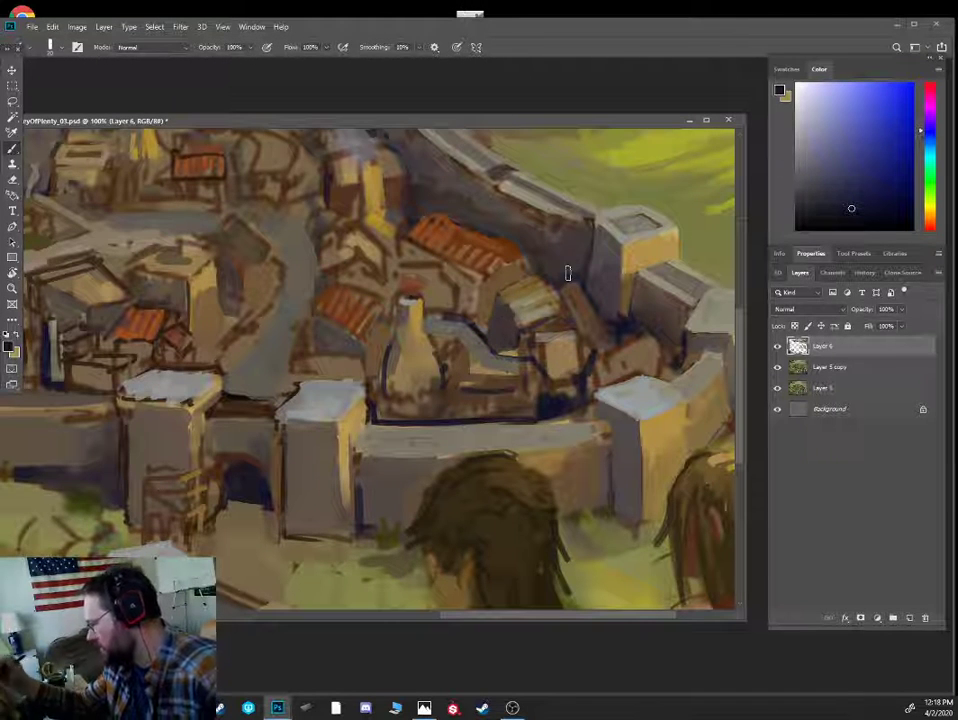
alt+click(512, 336)
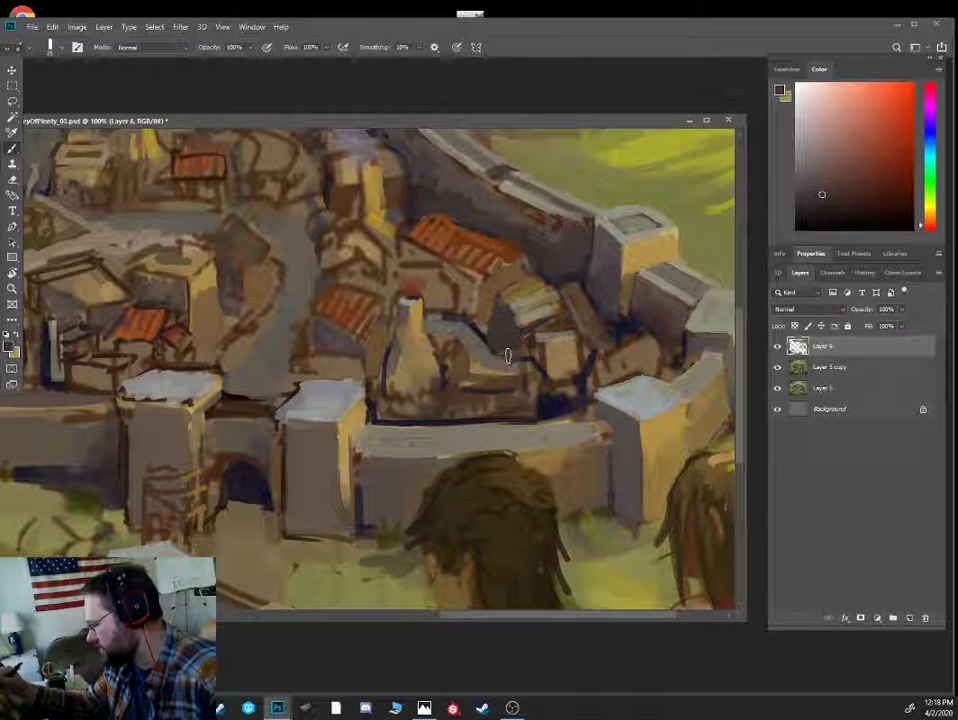
mouse_move(478, 292)
mouse_down()
mouse_move(479, 321)
mouse_move(470, 272)
mouse_move(462, 301)
mouse_up()
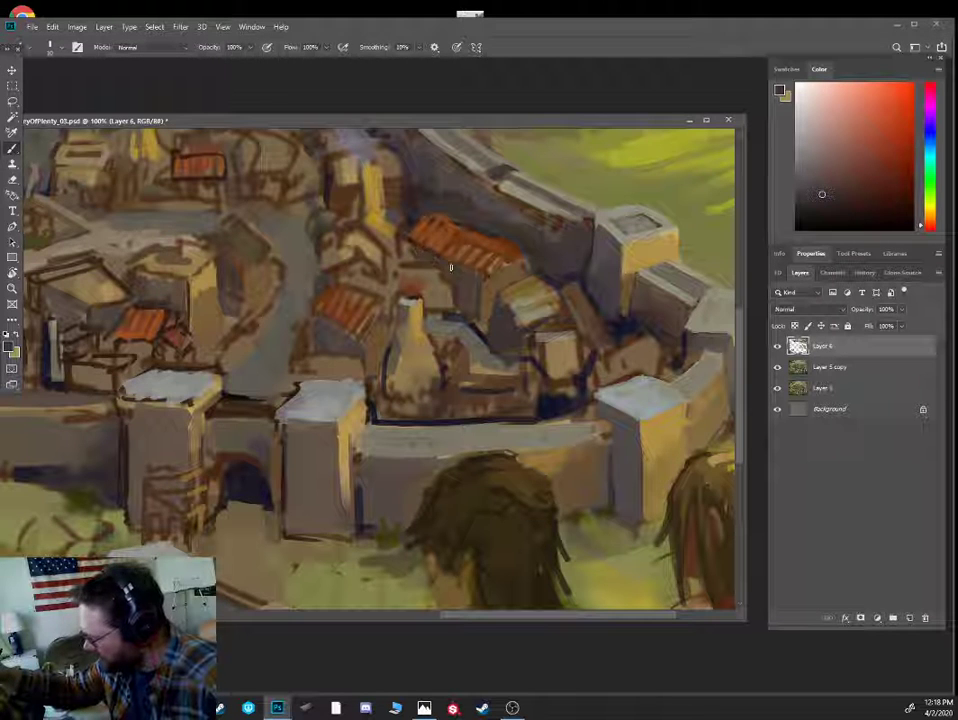
- Repaint the small roof behind the cone-shaped chimney in sampled brown and add grey-brown plank stripes
alt+click(409, 228)
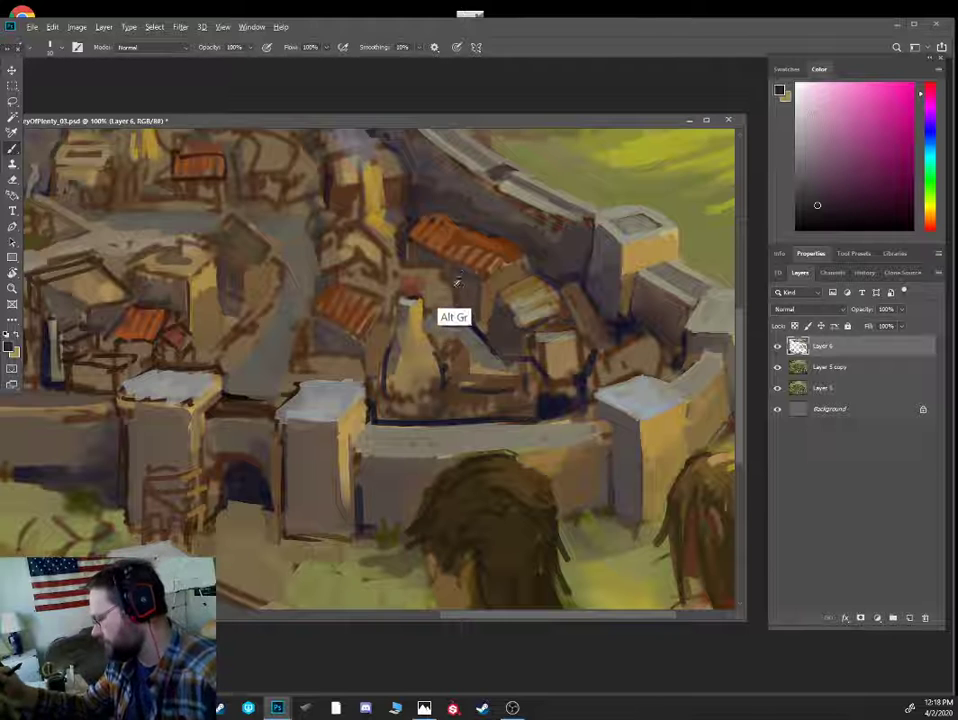
alt+click(452, 250)
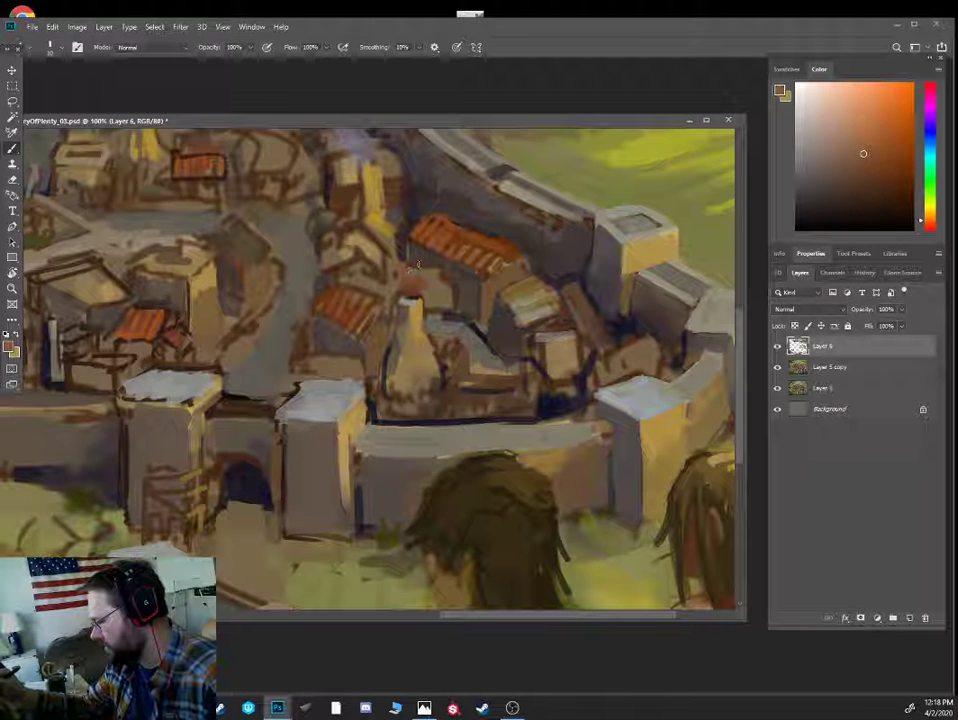
alt+click(424, 278)
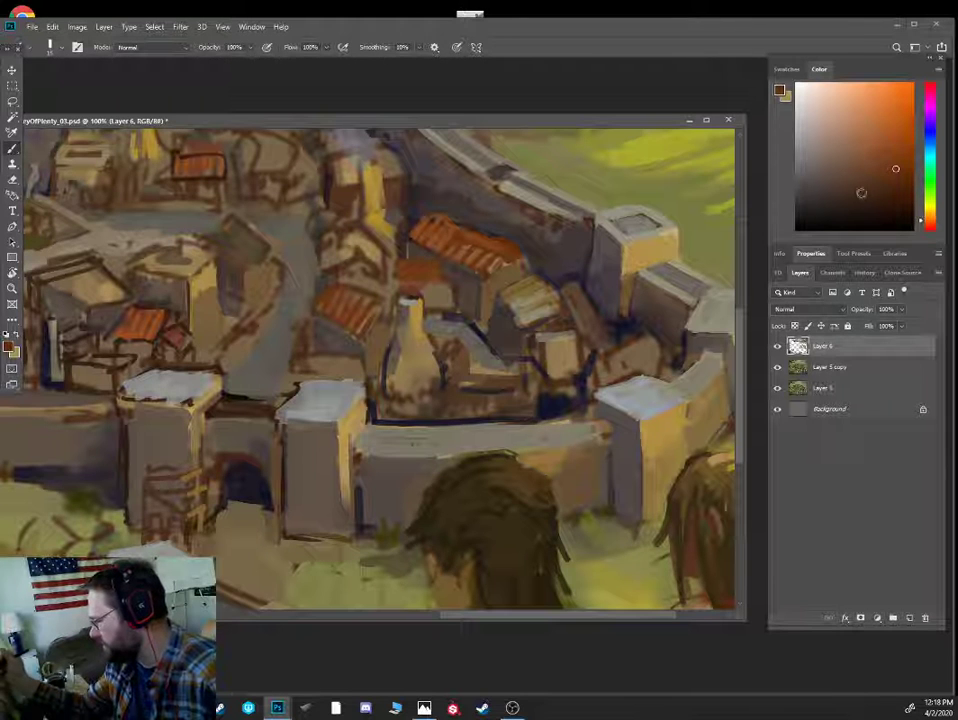
alt+click(398, 266)
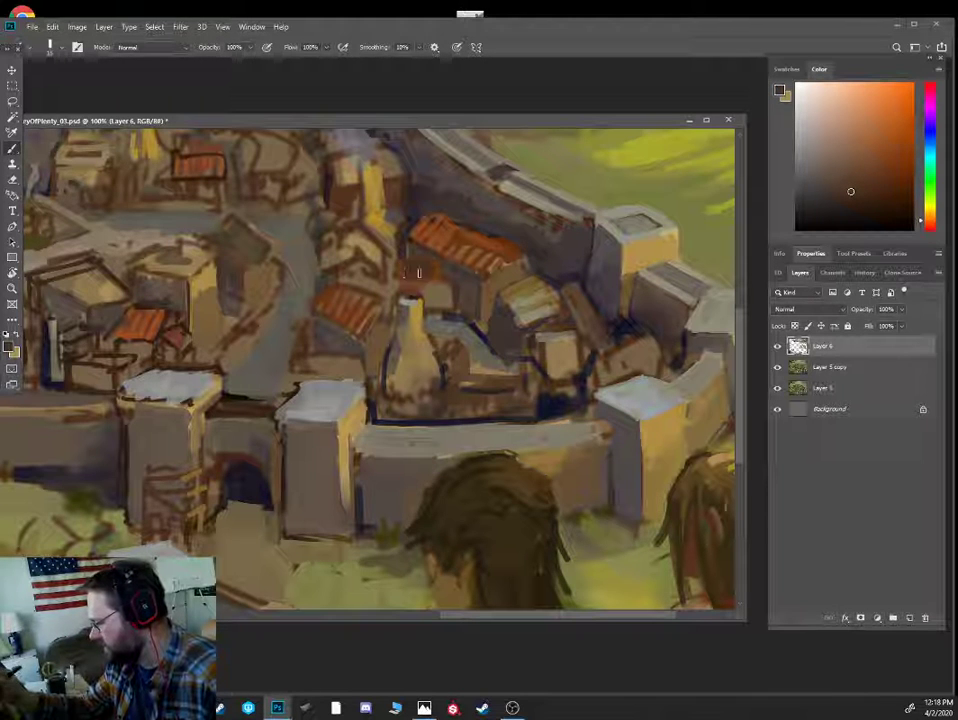
alt+click(474, 164)
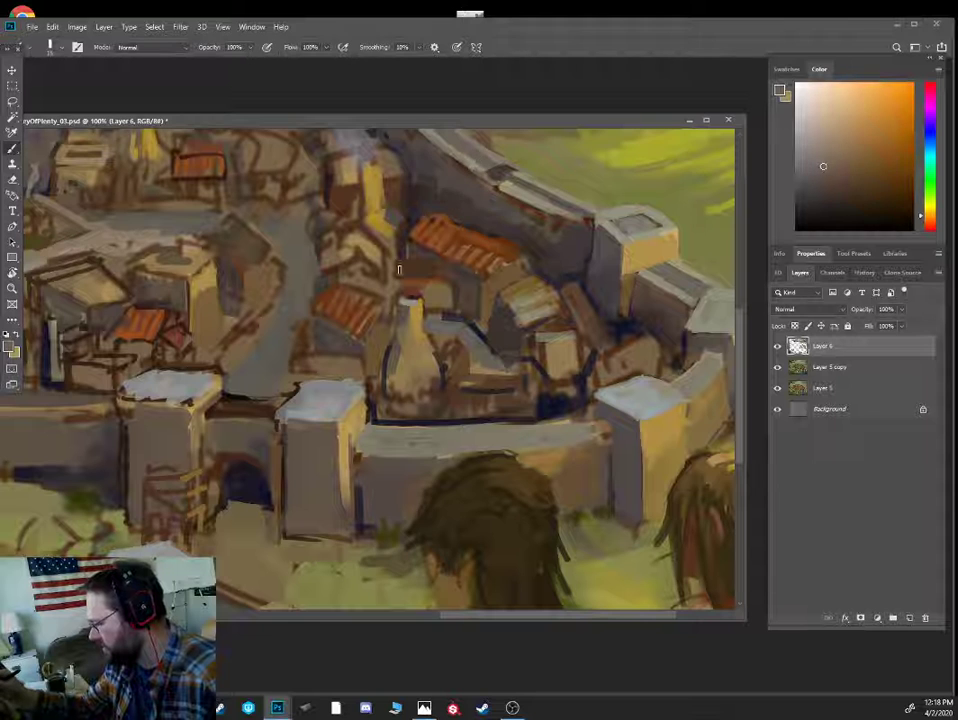
mouse_move(399, 268)
mouse_down()
mouse_move(398, 260)
mouse_move(398, 279)
mouse_up()
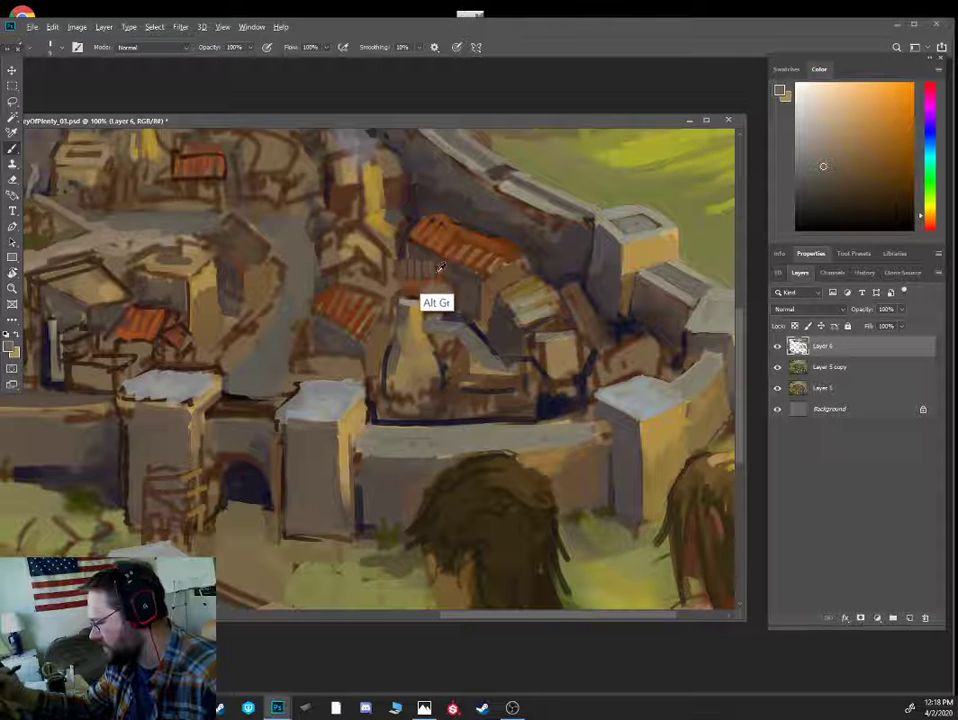
- Cover the near end of the large red roof with sampled dark brown and add thin grey-brown plank stripes
alt+click(436, 269)
key(])
key(])
mouse_move(421, 220)
mouse_down()
mouse_move(416, 236)
mouse_move(428, 222)
mouse_move(436, 246)
mouse_up()
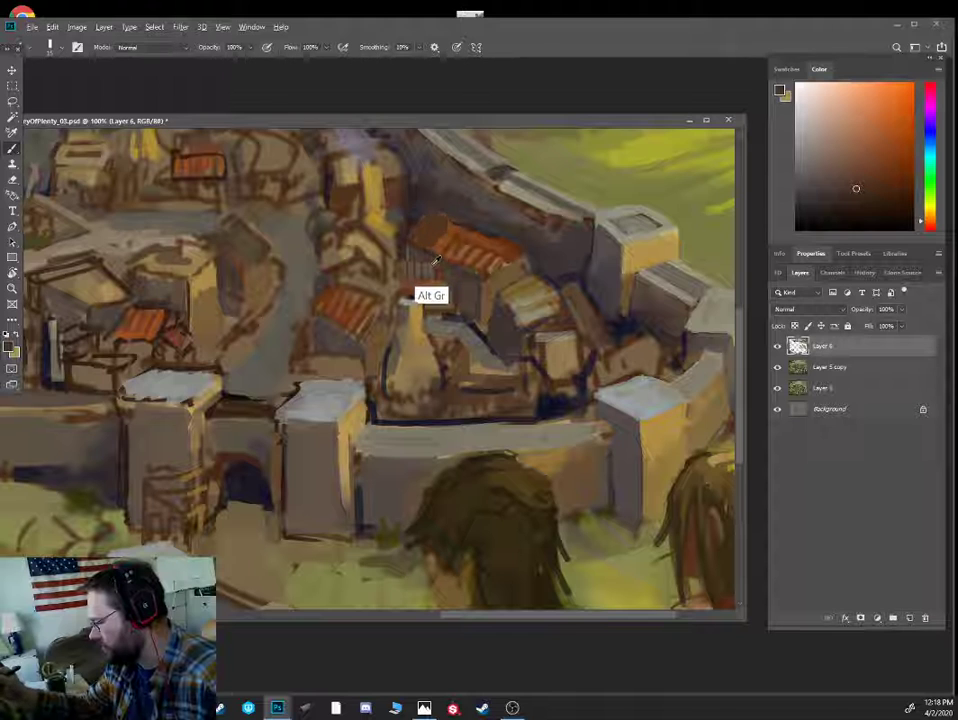
alt+click(418, 268)
key([)
key([)
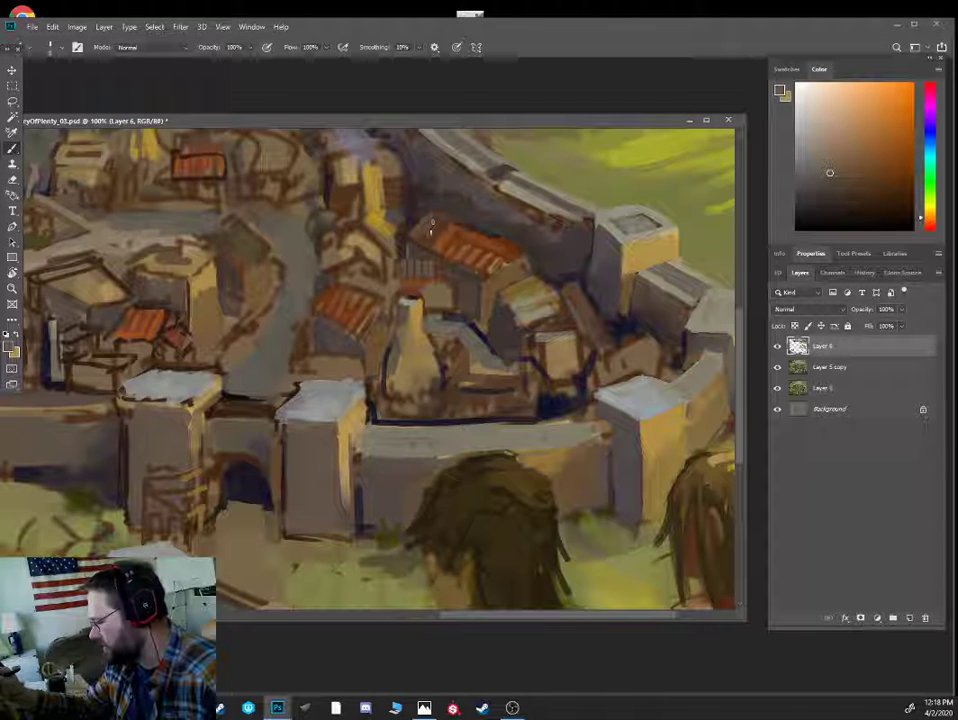
drag(440, 227, 420, 240)
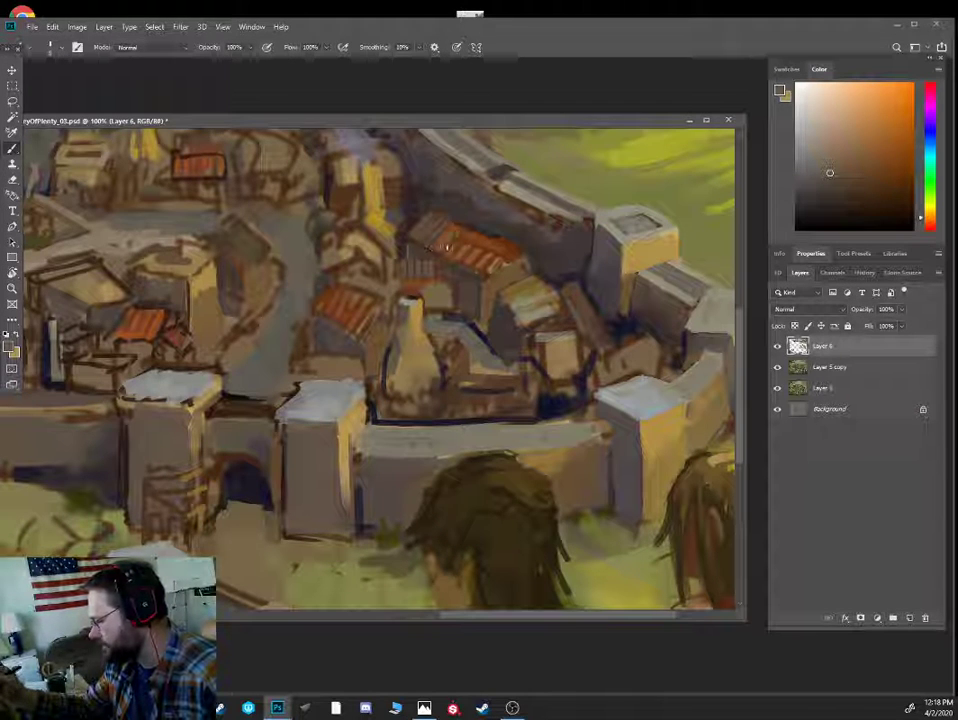
- Extend the dark brown base and lighter brown plank stripes across the rest of the large red roof
alt+click(481, 246)
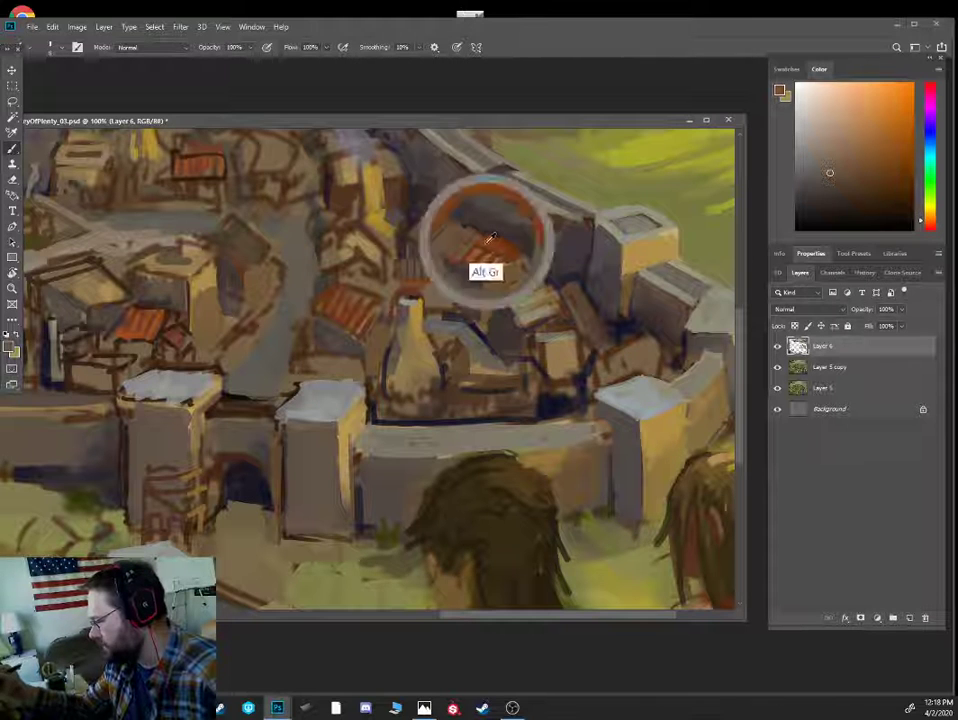
alt+click(434, 266)
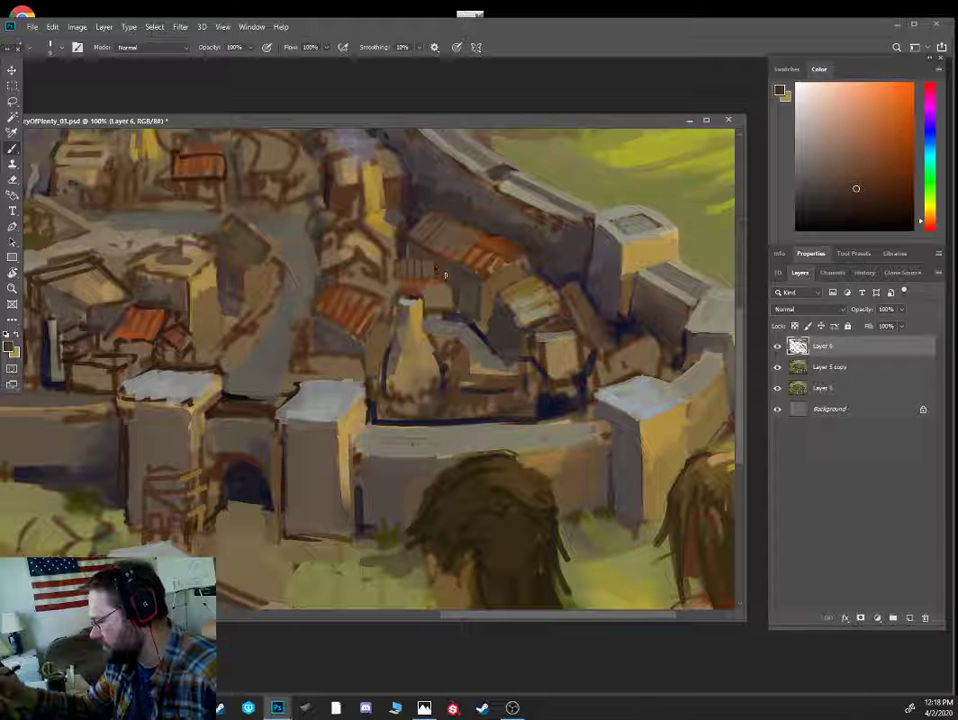
key(])
mouse_move(483, 237)
mouse_down()
mouse_move(470, 255)
mouse_move(505, 251)
mouse_move(471, 272)
mouse_up()
alt+click(472, 264)
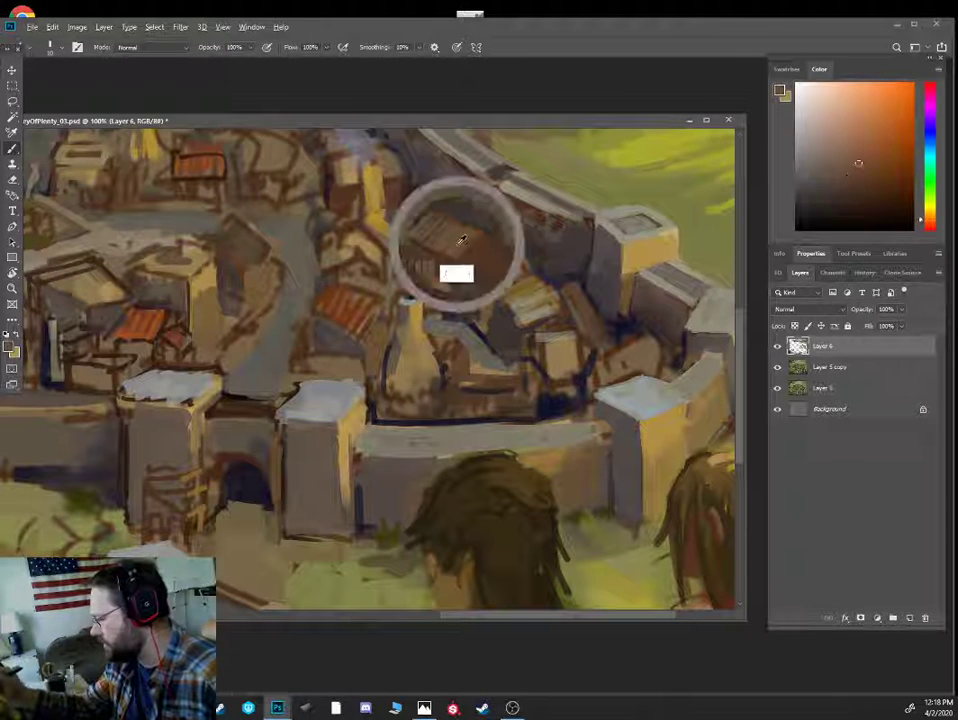
drag(500, 250, 485, 275)
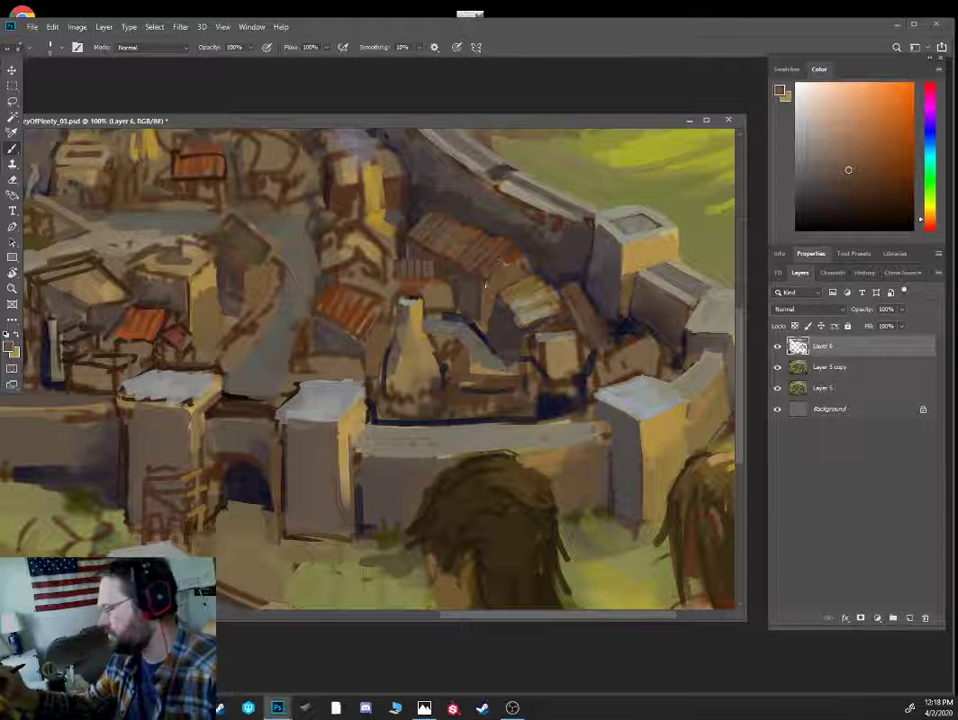
key(ctrl+minus)
key(ctrl+plus)
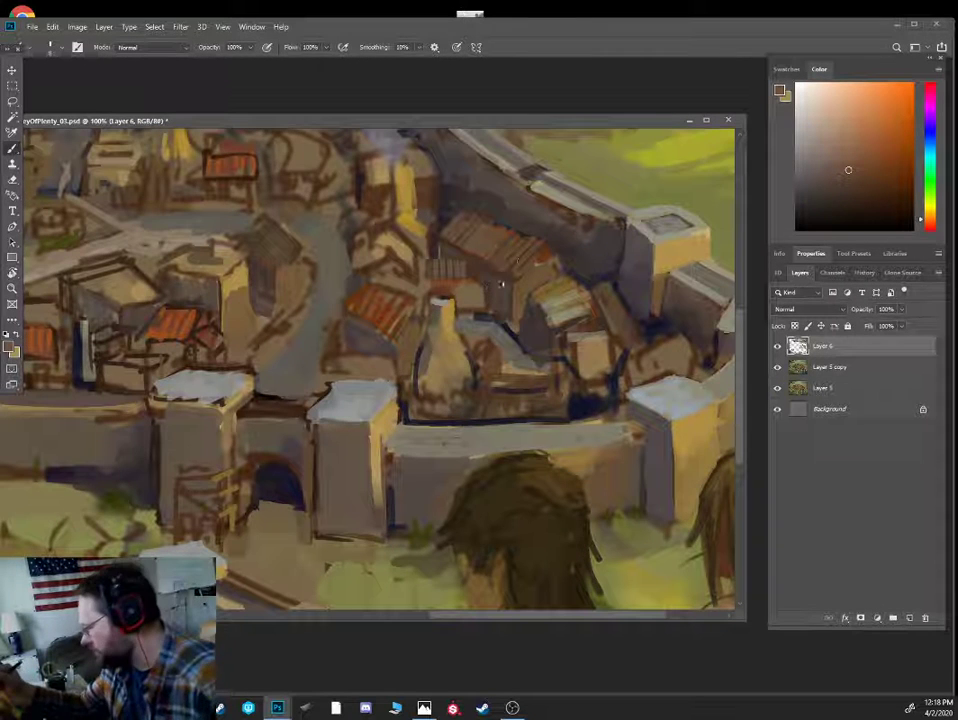
- Mix dark green and dark brown tones and paint a dark patch of foliage beside the yellow-roofed house
alt+click(374, 235)
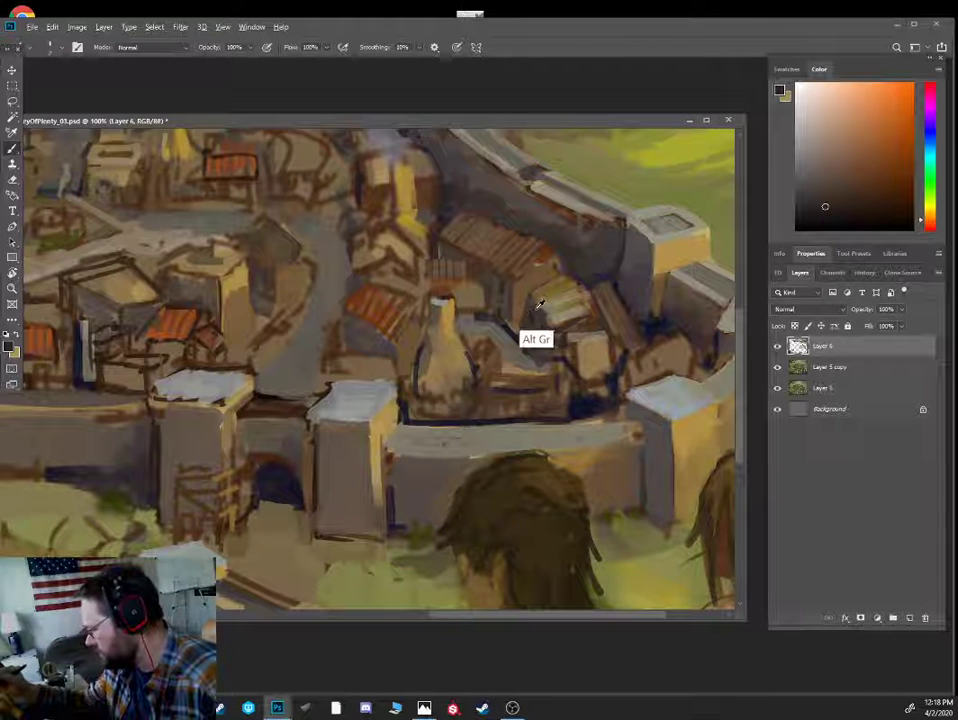
alt+click(530, 322)
click(931, 198)
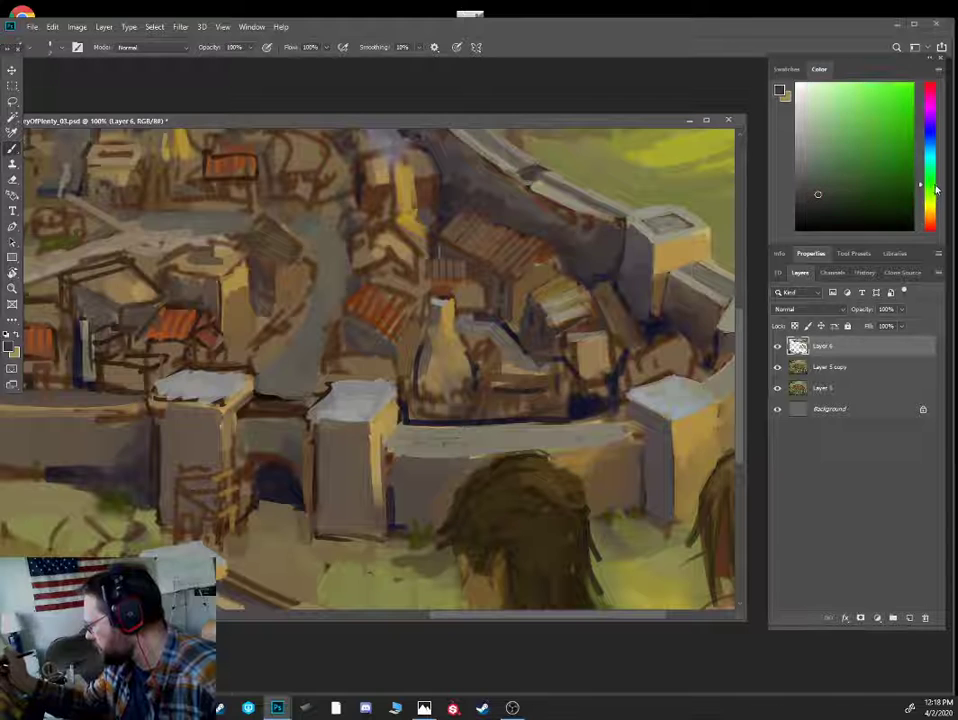
click(828, 194)
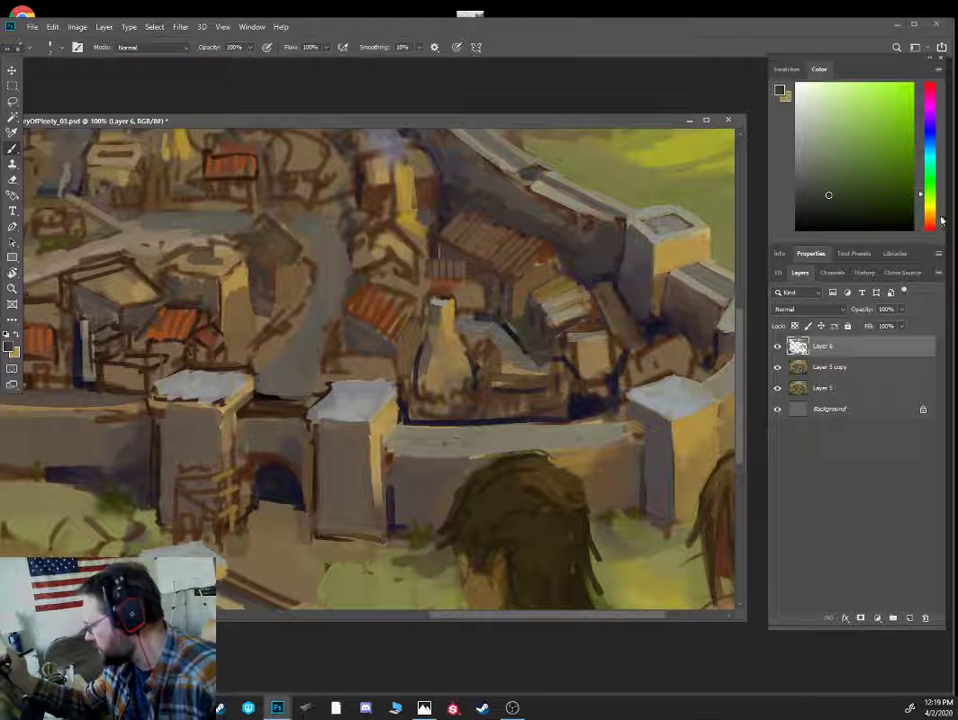
click(931, 222)
click(830, 205)
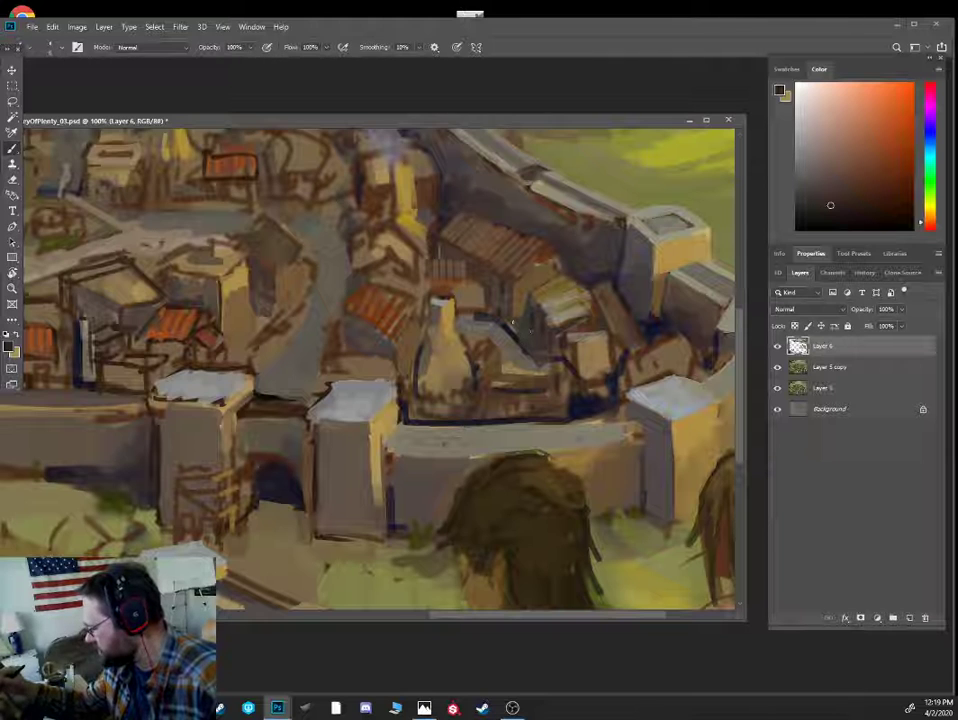
- Add dark shadow and olive highlights to the foliage beside the yellow-roofed house and sample the nearby ground grey
alt+click(518, 339)
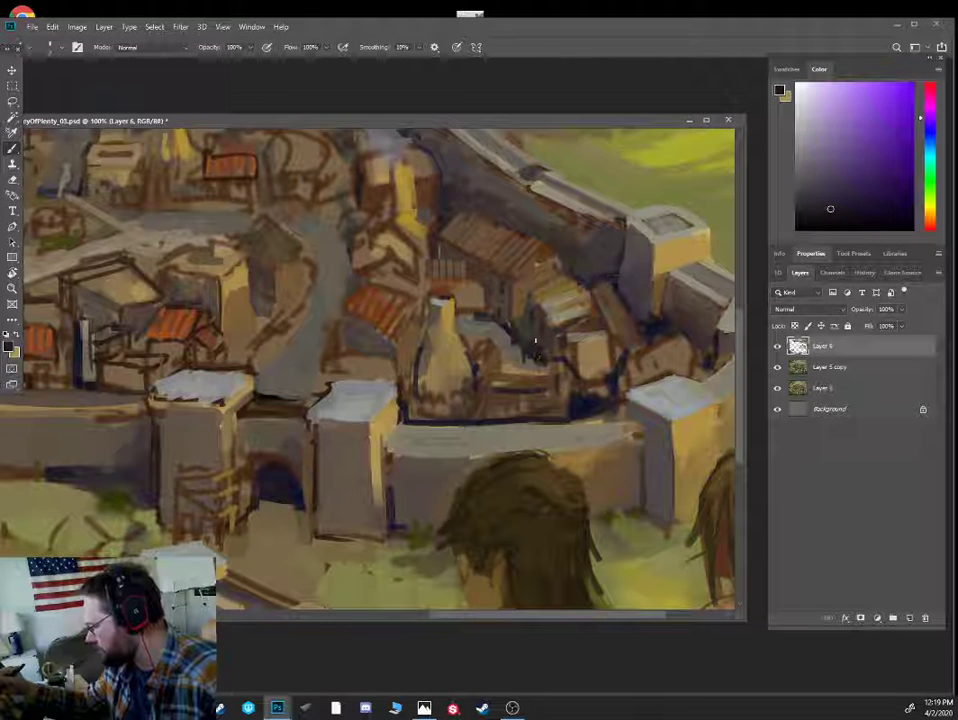
alt+click(528, 340)
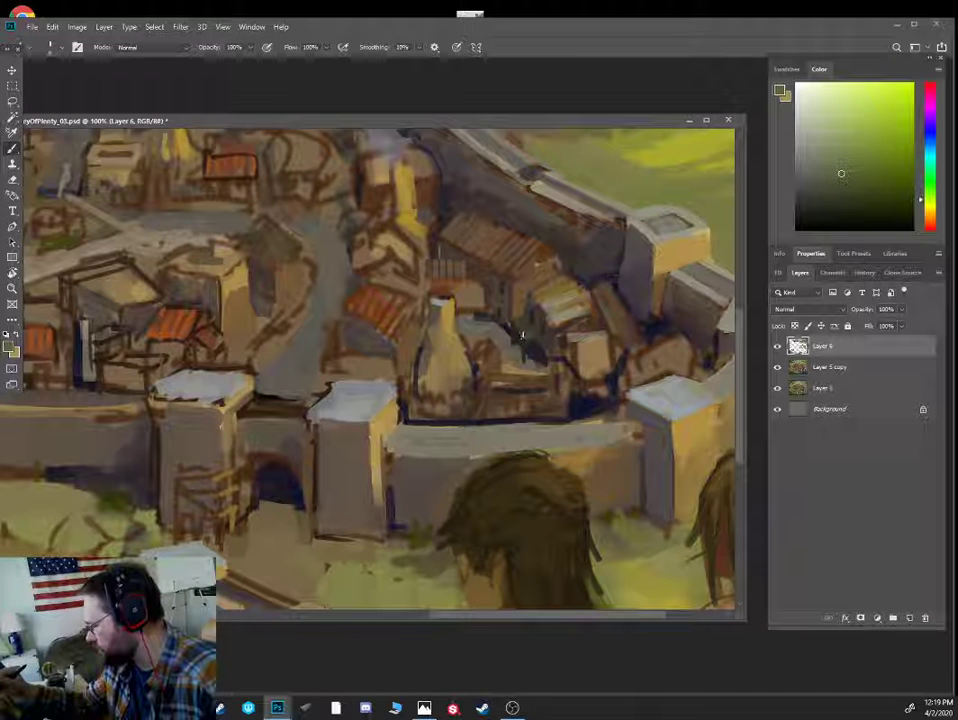
alt+click(499, 364)
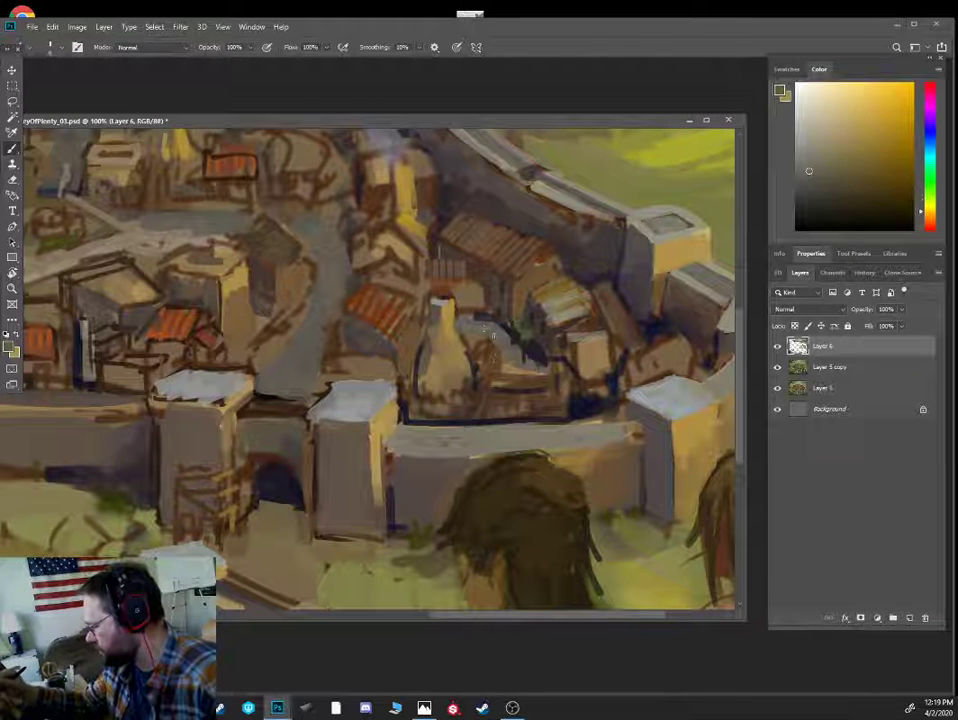
- Mix a muted olive from the sampled brown and paint a foliage patch beside the pale bottle-shaped chimney with a larger brush
alt+click(488, 364)
click(928, 193)
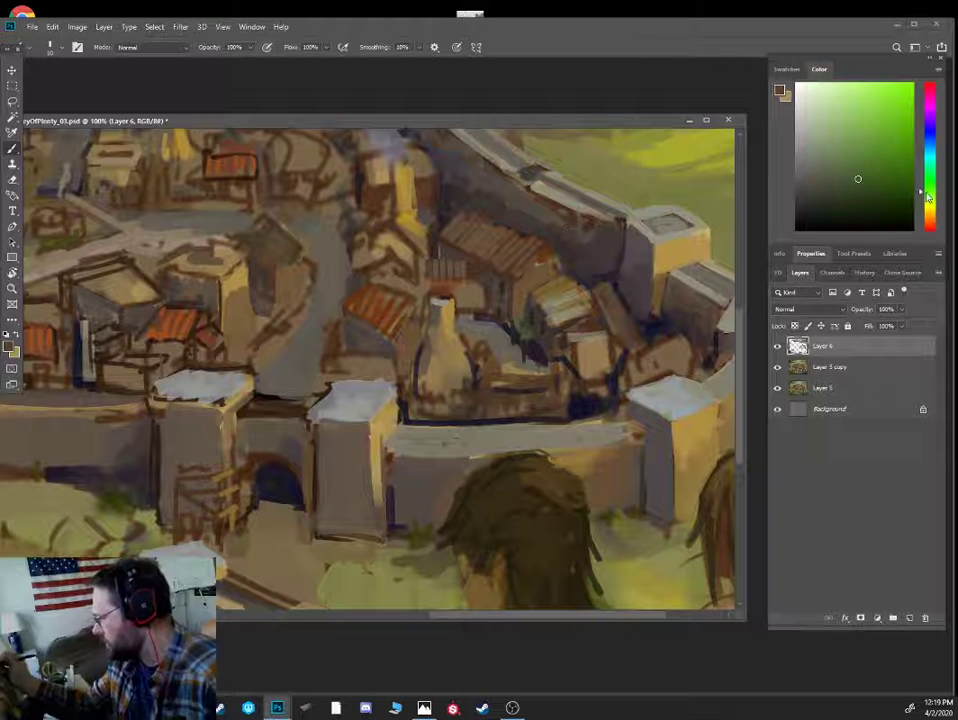
click(869, 179)
key(bracketright)
key(bracketright)
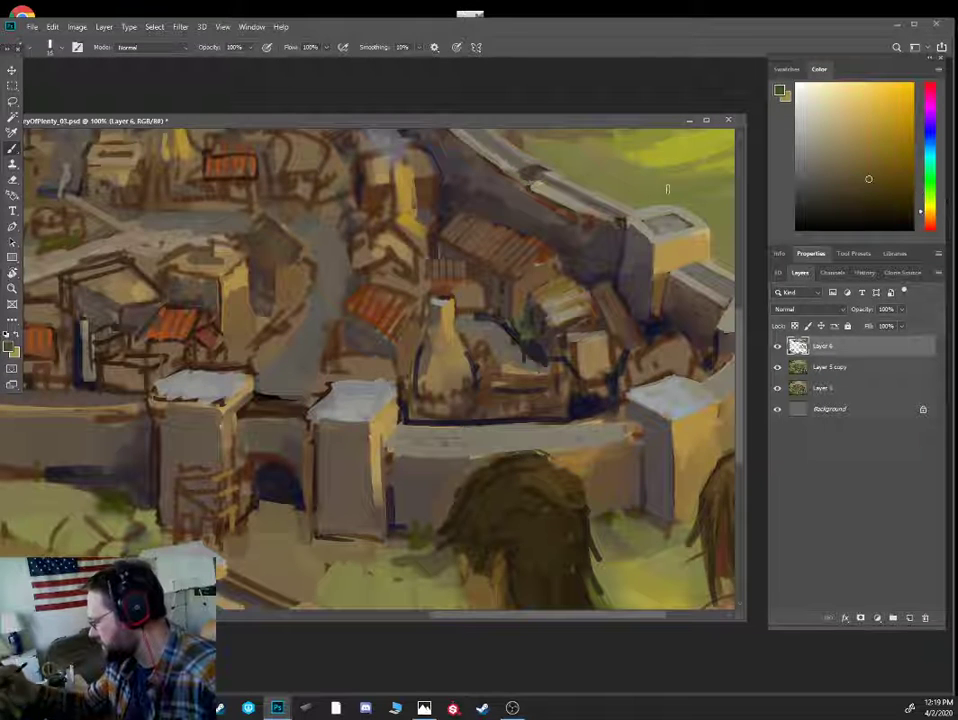
mouse_move(466, 352)
mouse_down()
mouse_move(478, 368)
mouse_move(470, 334)
mouse_move(482, 367)
mouse_up()
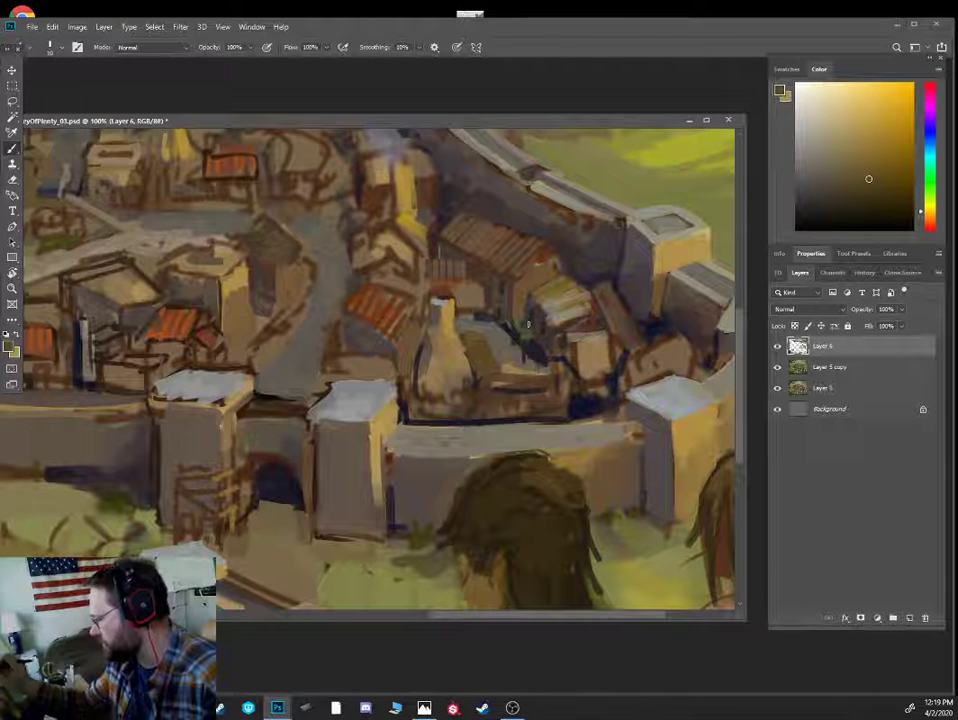
- Paint a small building with a pale grey roof and dark grey front wall below the yellow-roofed house
alt+click(511, 385)
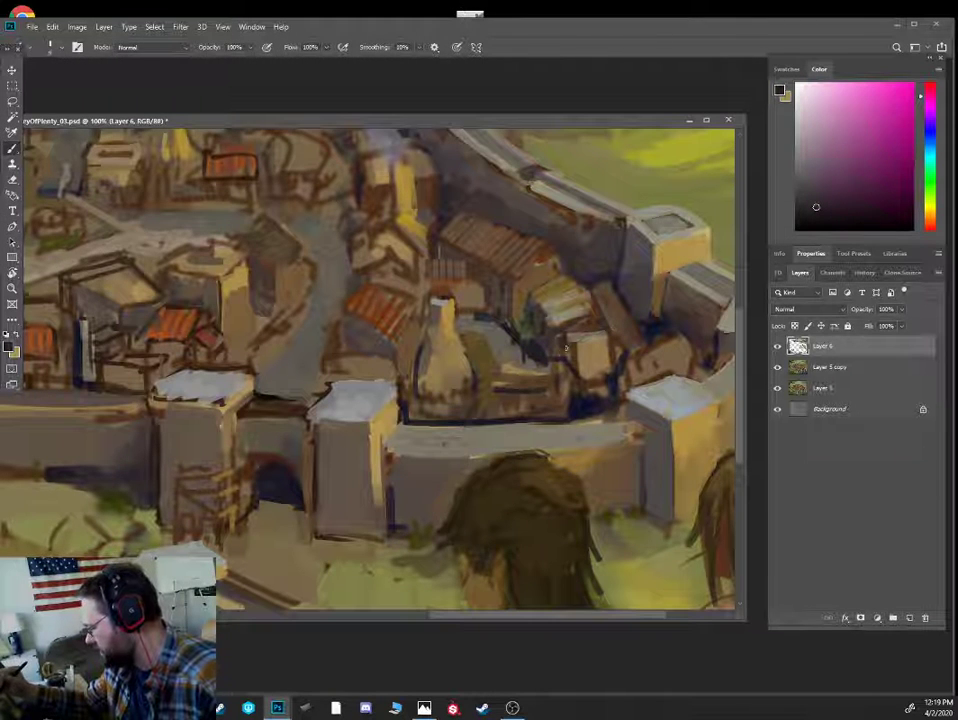
mouse_move(557, 347)
mouse_down()
mouse_move(582, 380)
mouse_move(597, 357)
mouse_move(563, 343)
mouse_move(575, 378)
mouse_move(583, 374)
mouse_move(558, 367)
mouse_move(588, 351)
mouse_move(595, 365)
mouse_move(576, 400)
mouse_up()
alt+click(650, 434)
alt+click(543, 376)
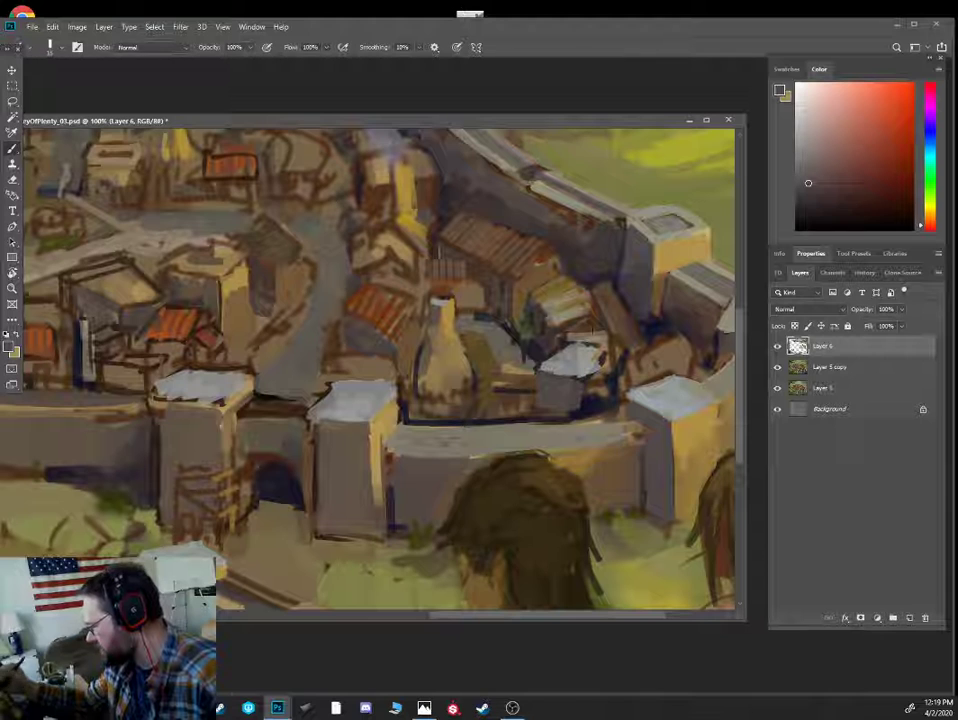
alt+click(505, 289)
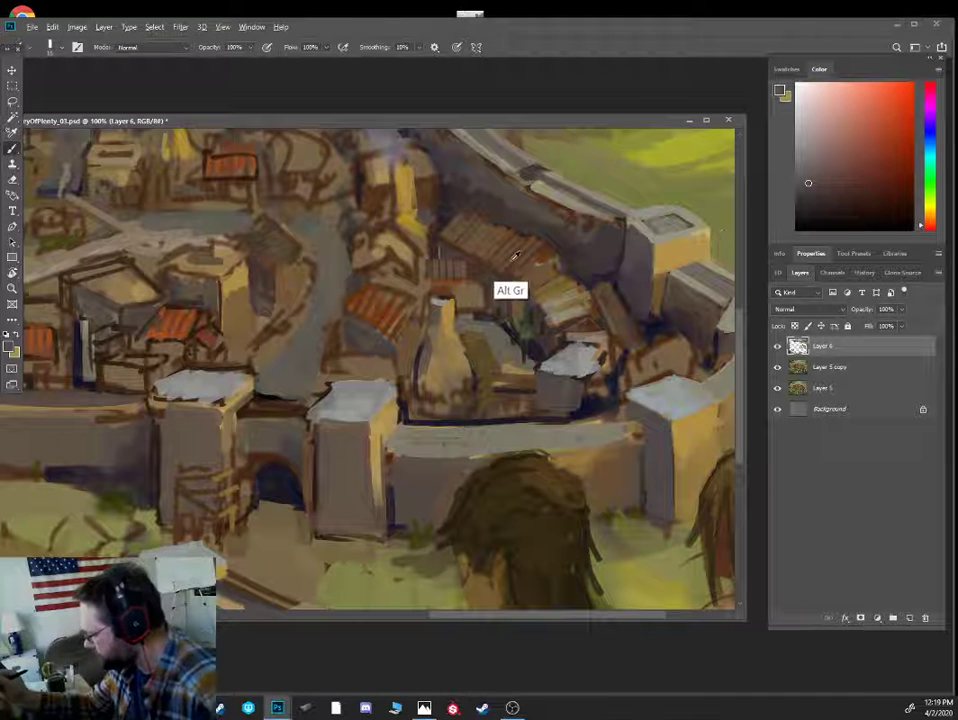
- Fill the small grey-roofed building's side wall with sampled tan and edge it with thin near-black purple shadows
alt+click(584, 355)
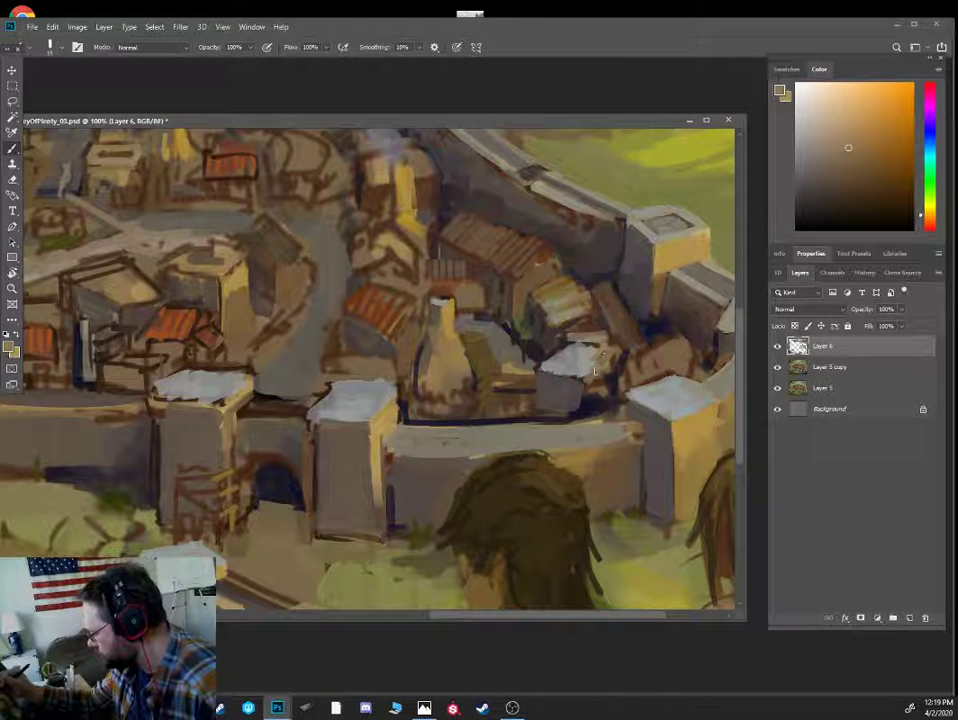
alt+click(610, 379)
key([)
drag(607, 343, 606, 393)
drag(576, 341, 610, 333)
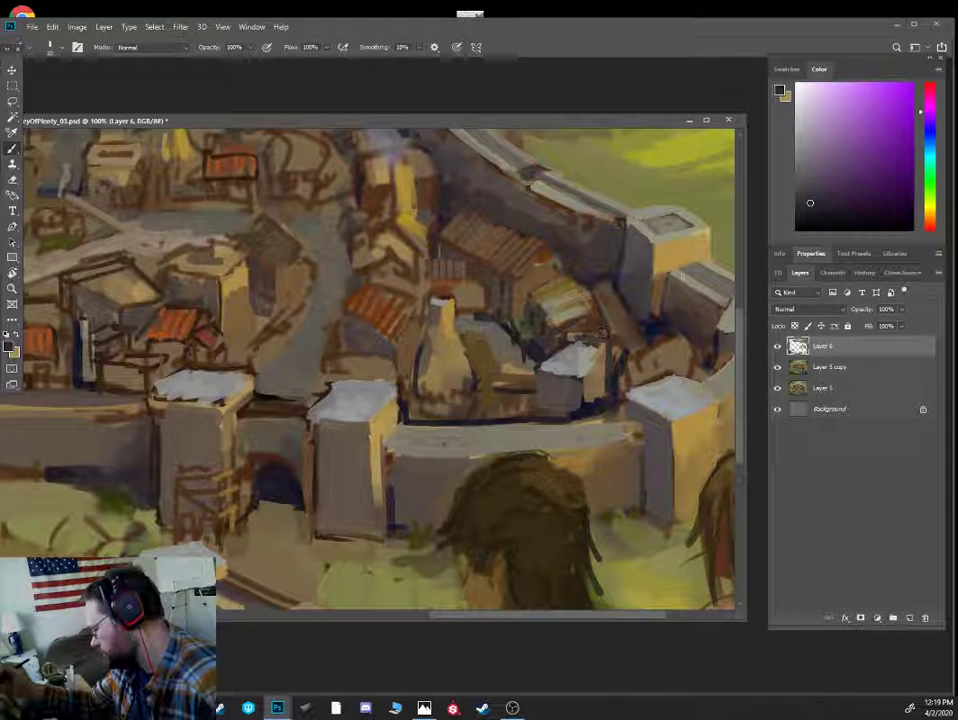
- Cover the shaded roof slope of the yellow-roofed house with sampled browns and add lighter reddish-brown plank stripes
alt+click(665, 280)
key(bracketright)
mouse_move(560, 336)
mouse_down()
mouse_move(589, 318)
mouse_move(558, 340)
mouse_up()
alt+click(599, 321)
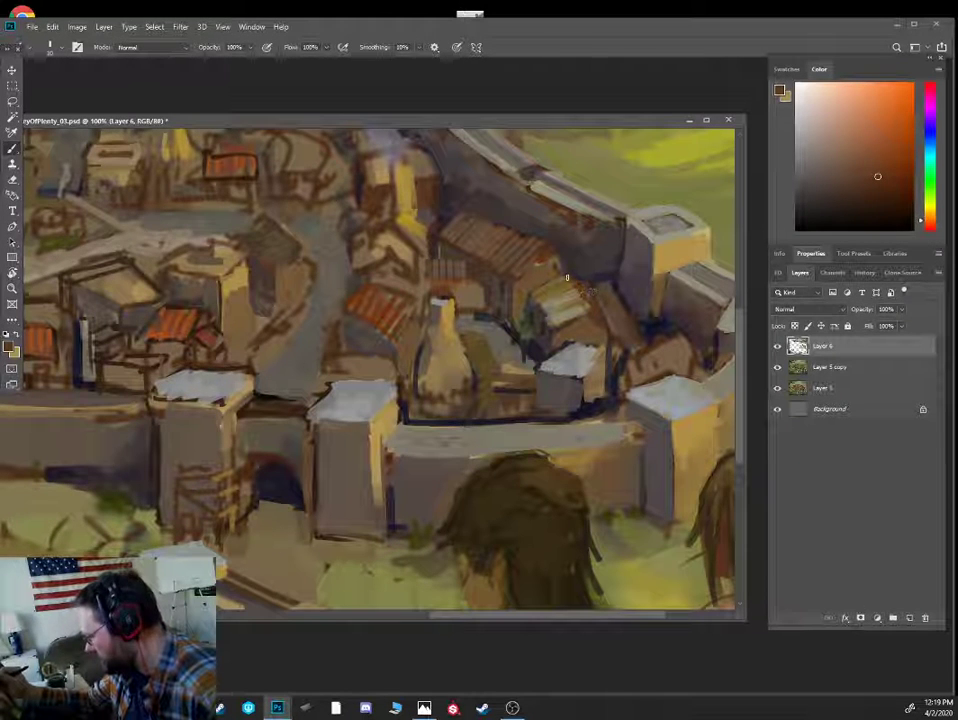
alt+click(612, 314)
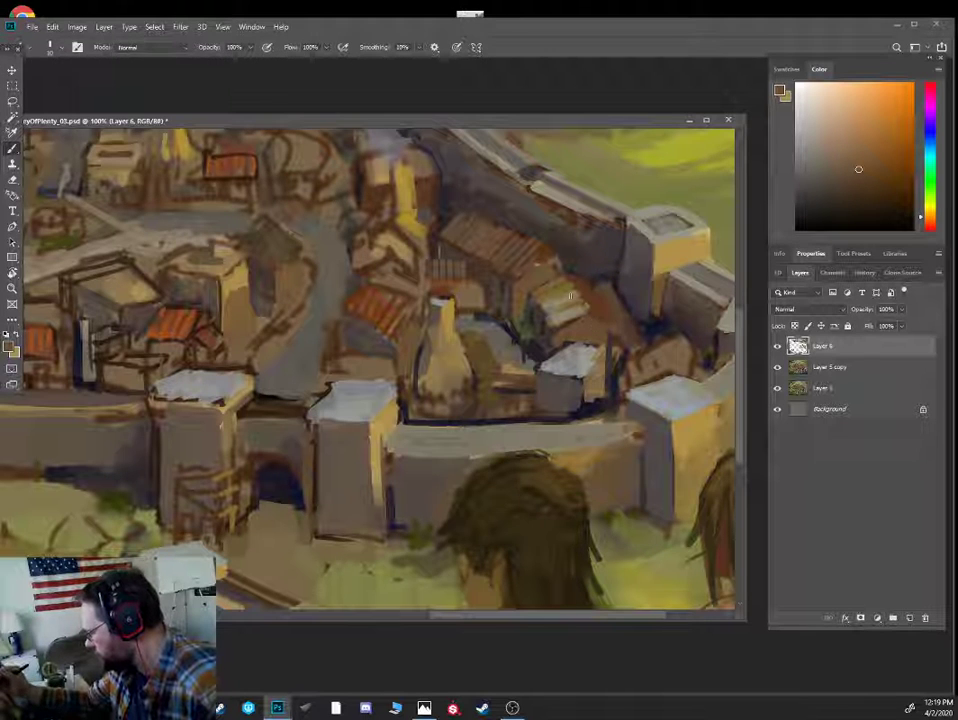
alt+click(595, 298)
click(836, 155)
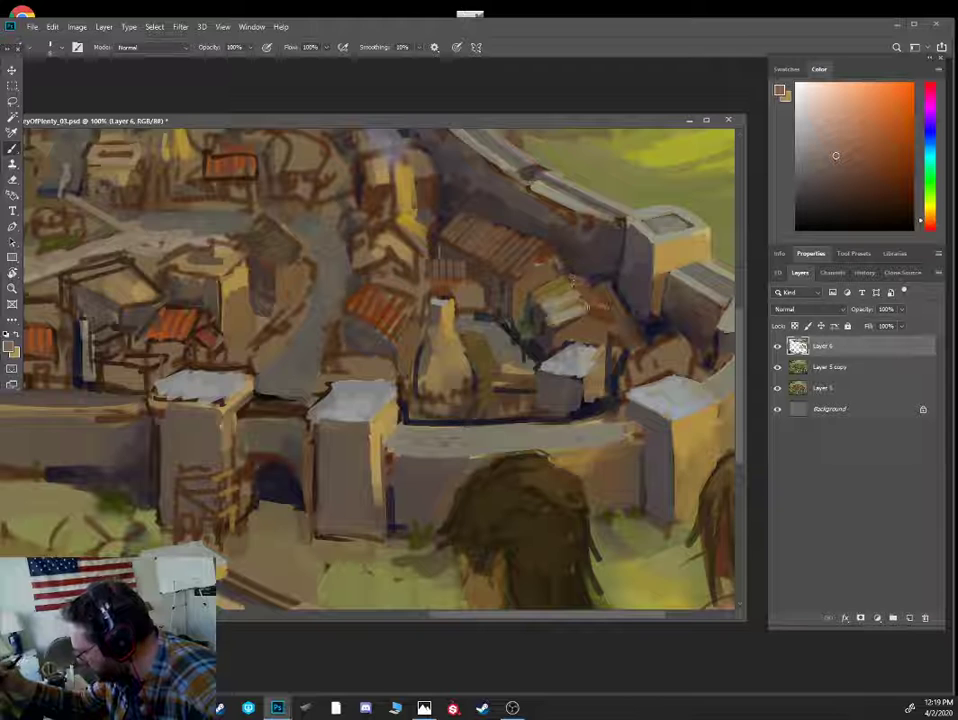
drag(587, 304, 600, 318)
- Paint a small light grey chimney top with a dark opening just behind the gable of the large plank-roofed house
alt+click(565, 267)
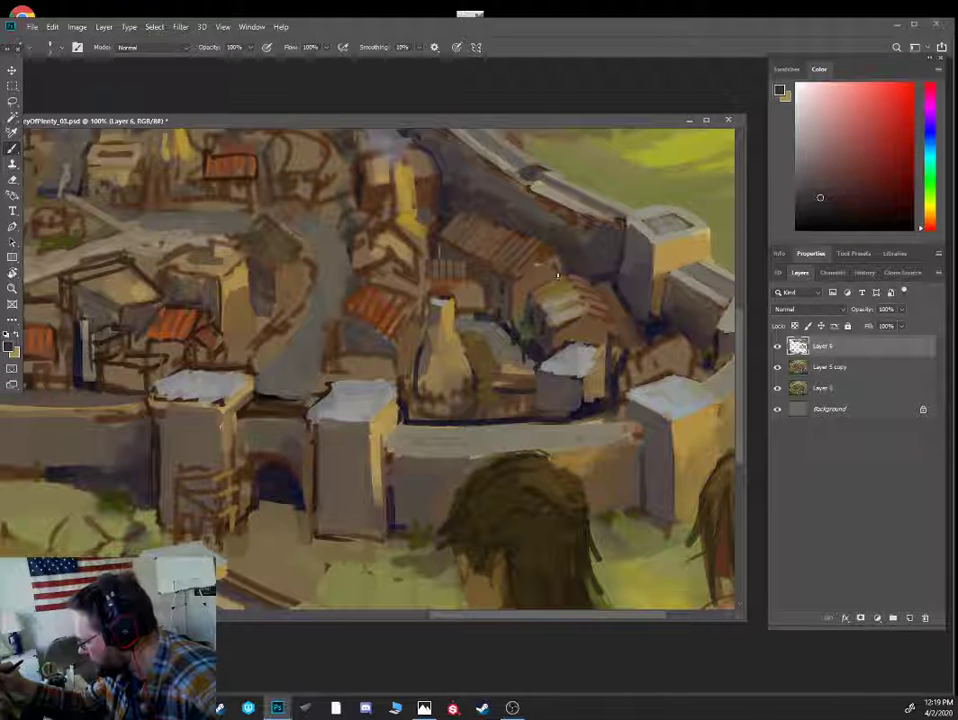
alt+click(556, 270)
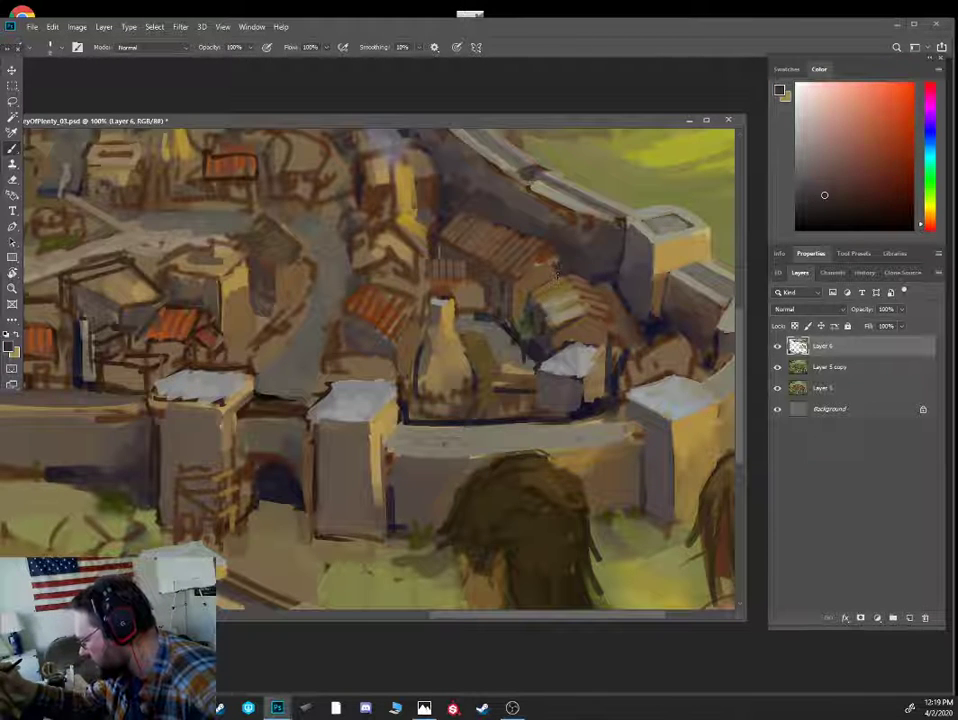
alt+click(567, 209)
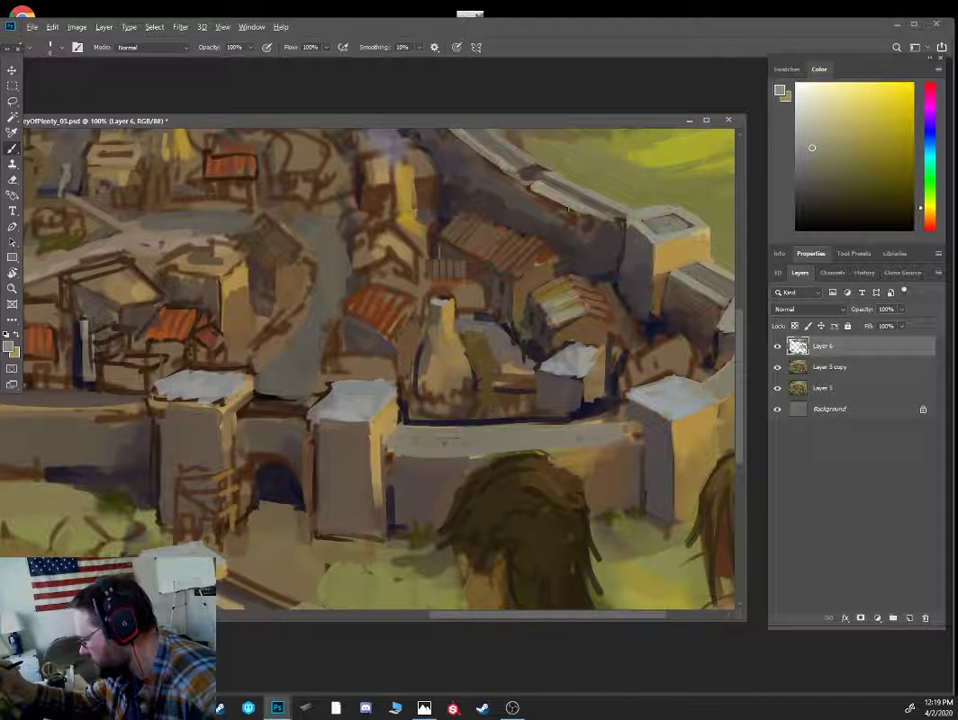
alt+click(565, 262)
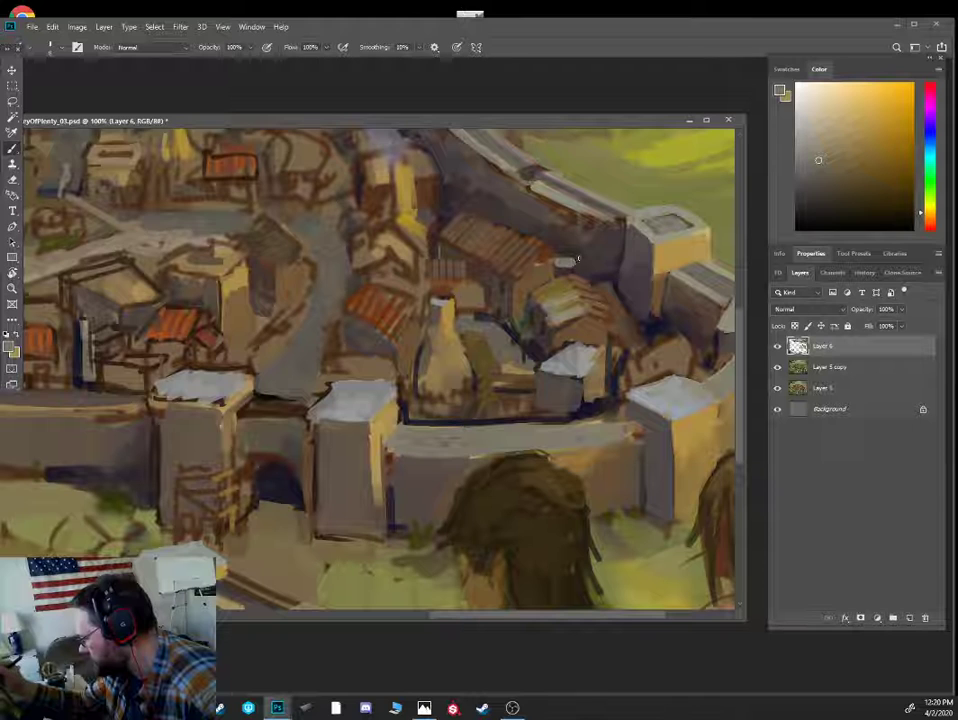
alt+click(565, 262)
alt+click(565, 263)
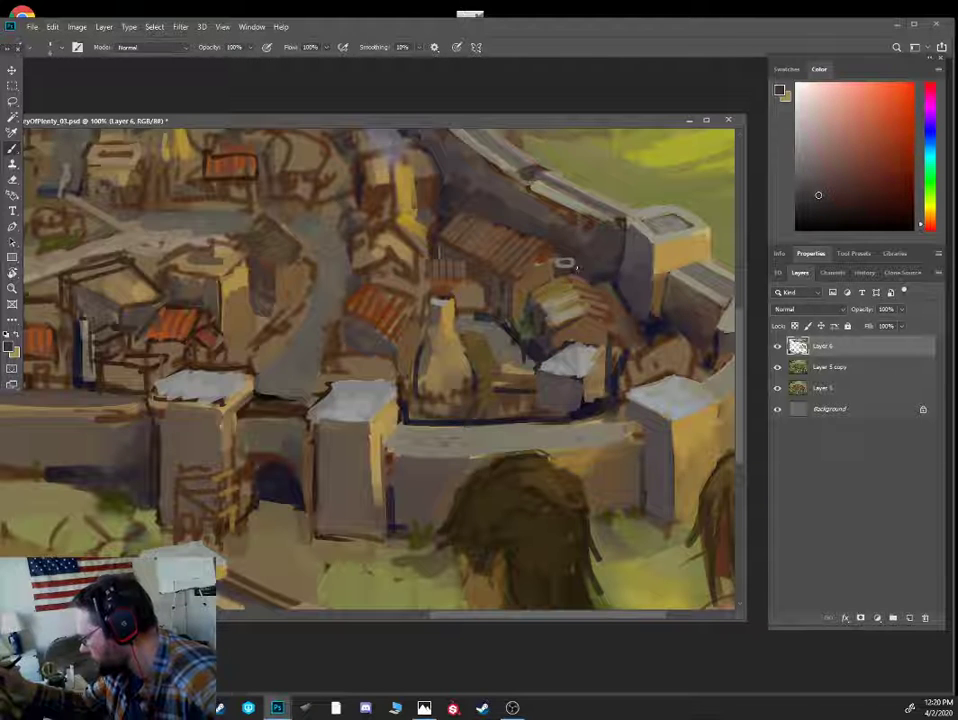
- Add a small dark window to the yellow-roofed house's gable and warm the surrounding wall with sampled brown
alt+click(565, 262)
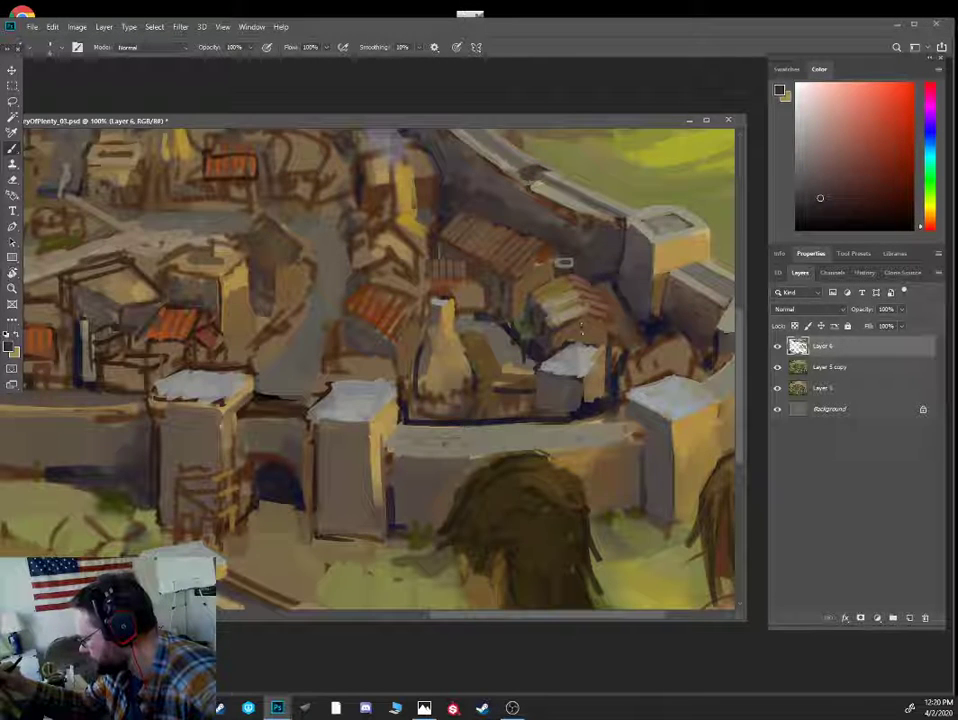
alt+click(563, 262)
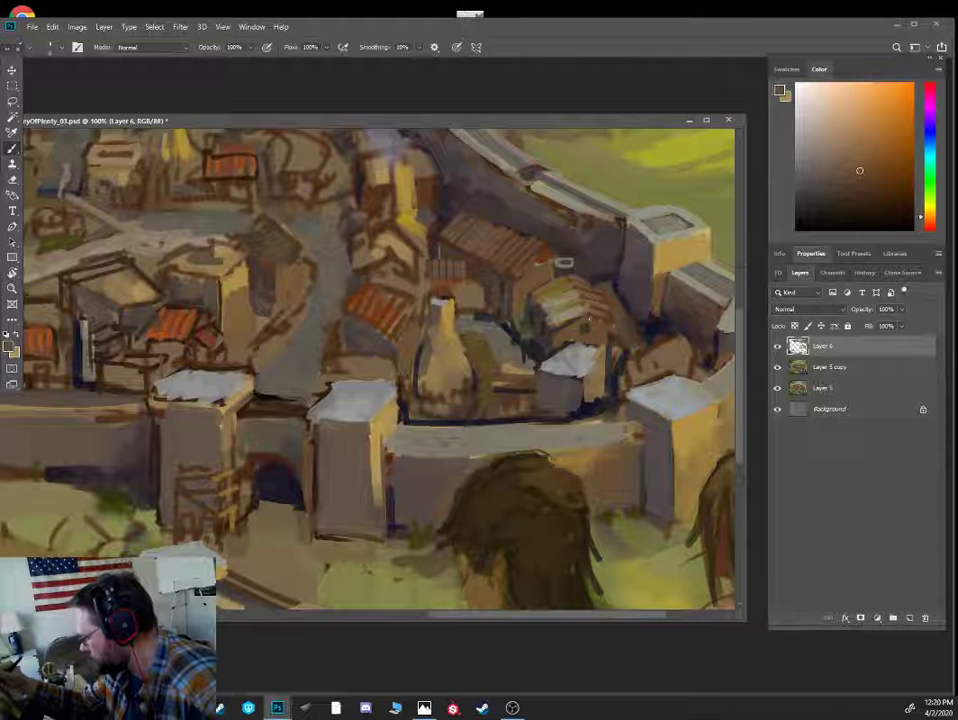
alt+click(564, 328)
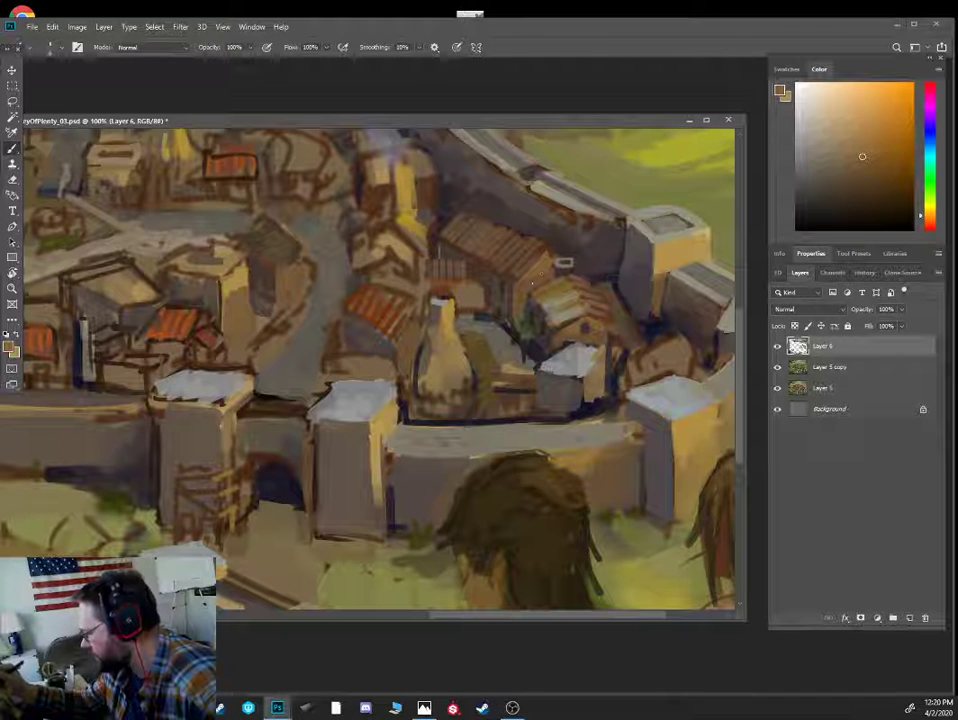
- Paint the gable wall of the large plank-roofed house with darker brown and warm yellow sampled from the lit tower
alt+click(525, 300)
click(856, 188)
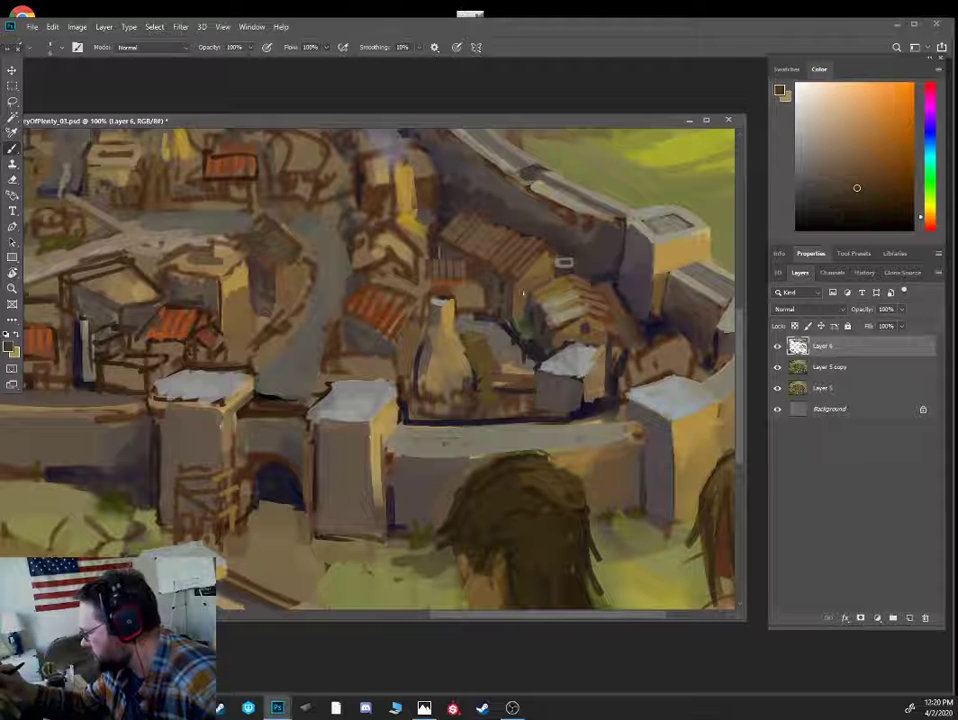
alt+click(669, 258)
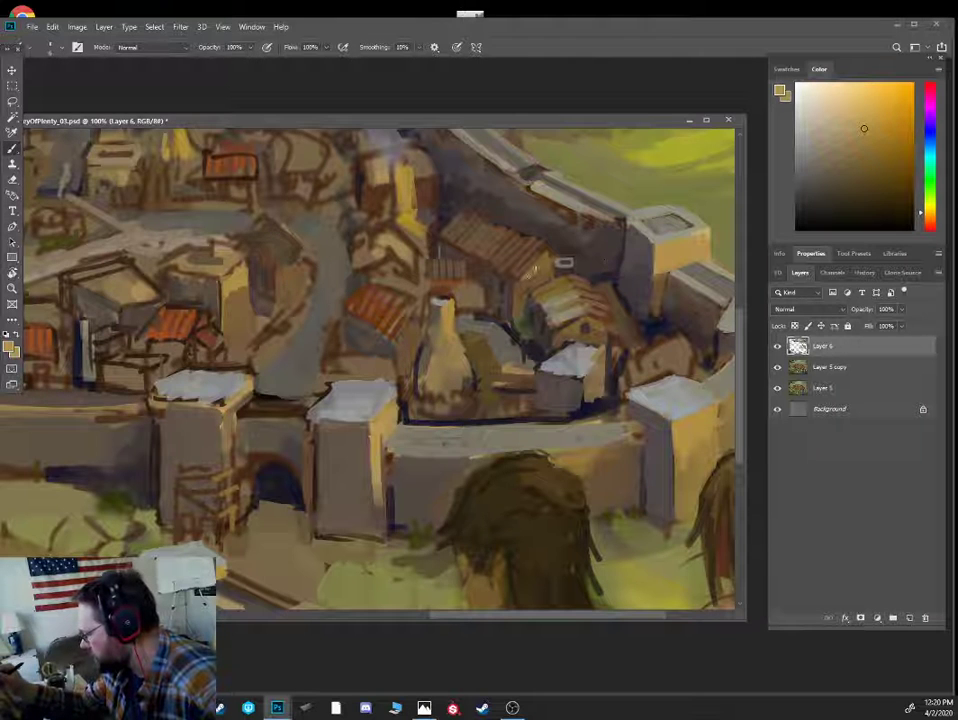
drag(536, 267, 548, 260)
alt+click(541, 268)
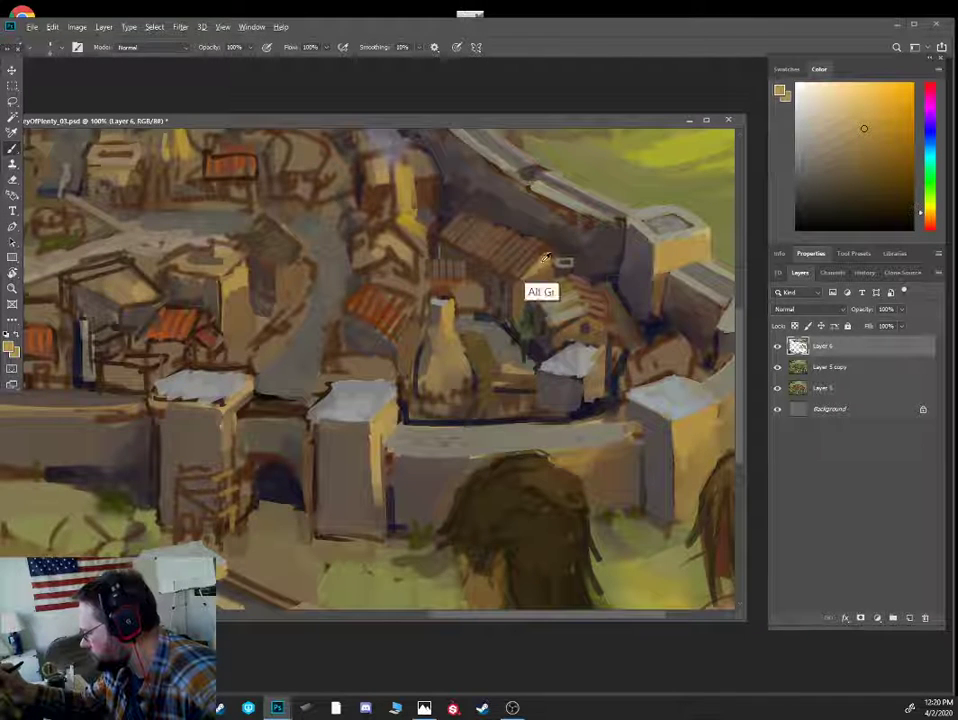
- Sharpen the large house's gable with reddish-brown and ochre eaves and trim the adjoining grey chimney with sampled dark tones
alt+click(561, 260)
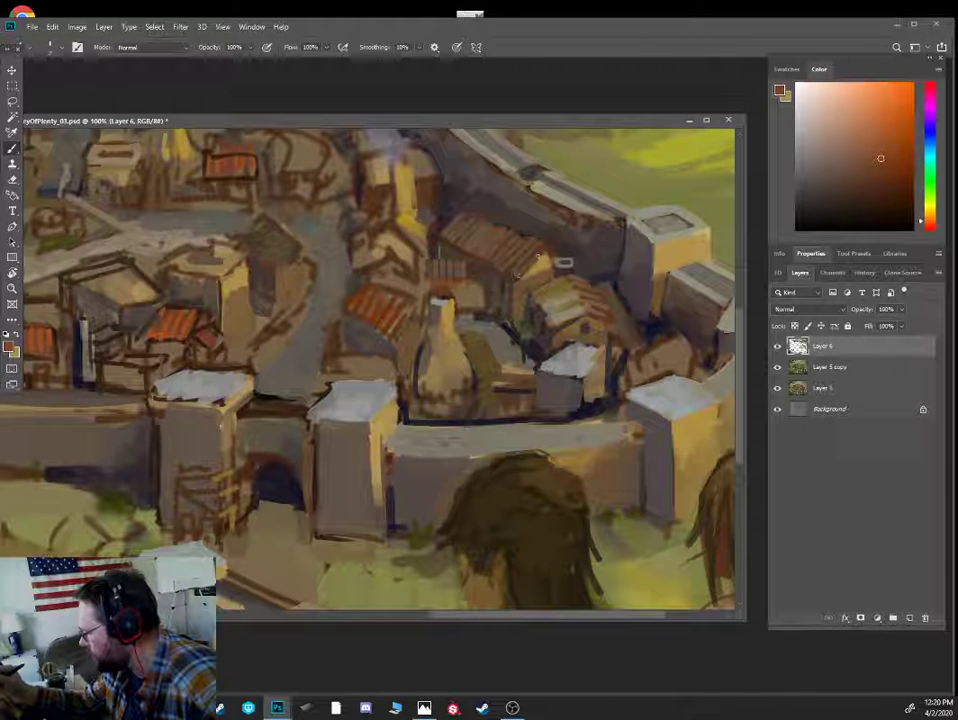
alt+click(561, 260)
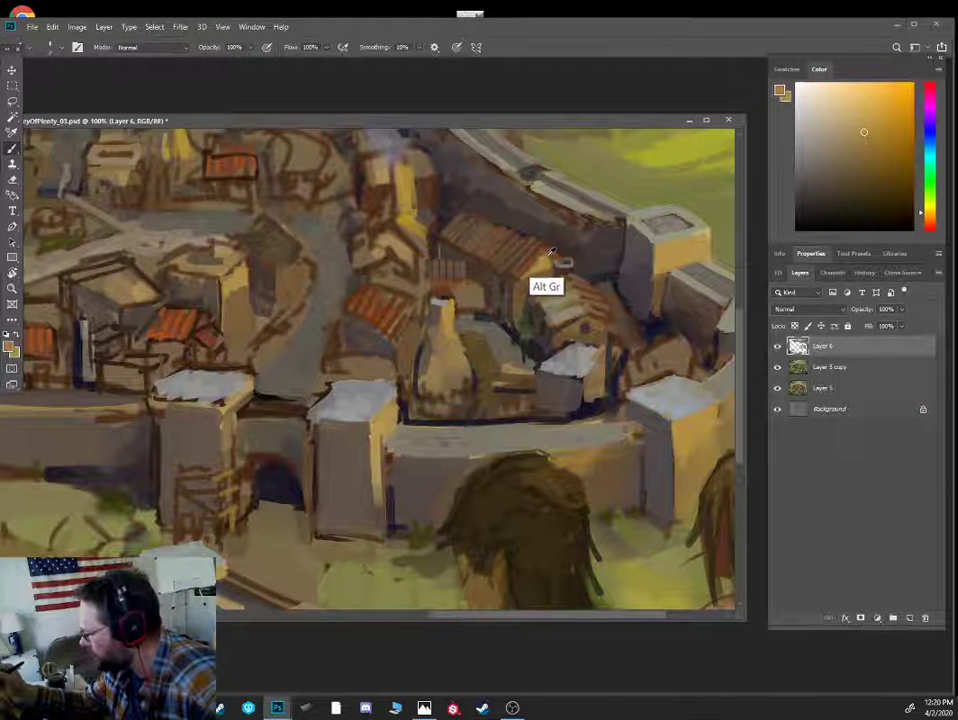
alt+click(558, 268)
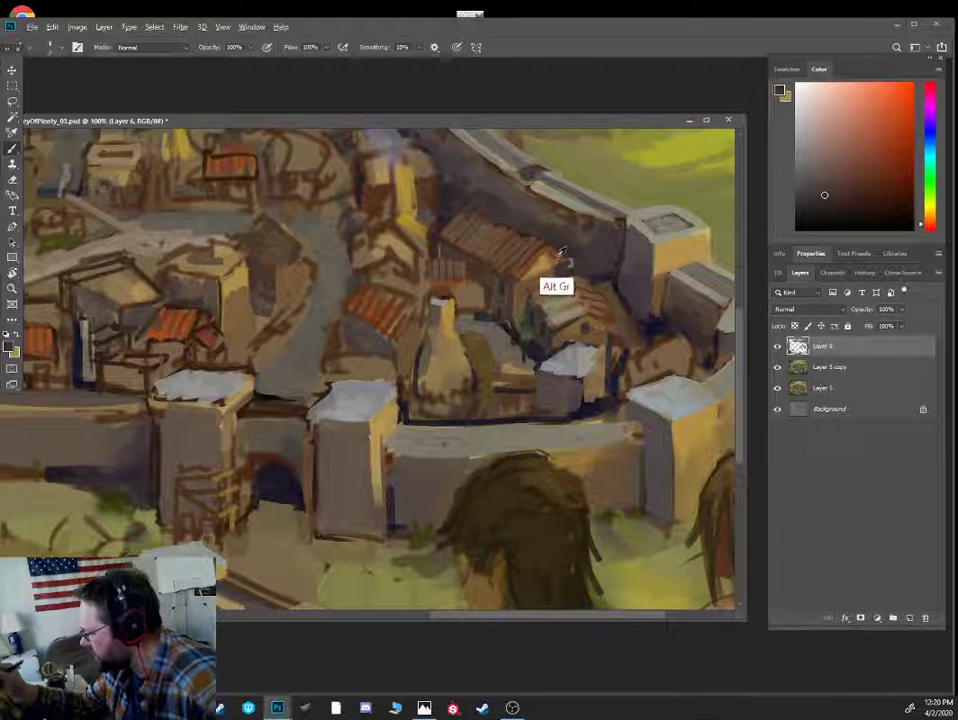
alt+click(557, 260)
alt+click(557, 261)
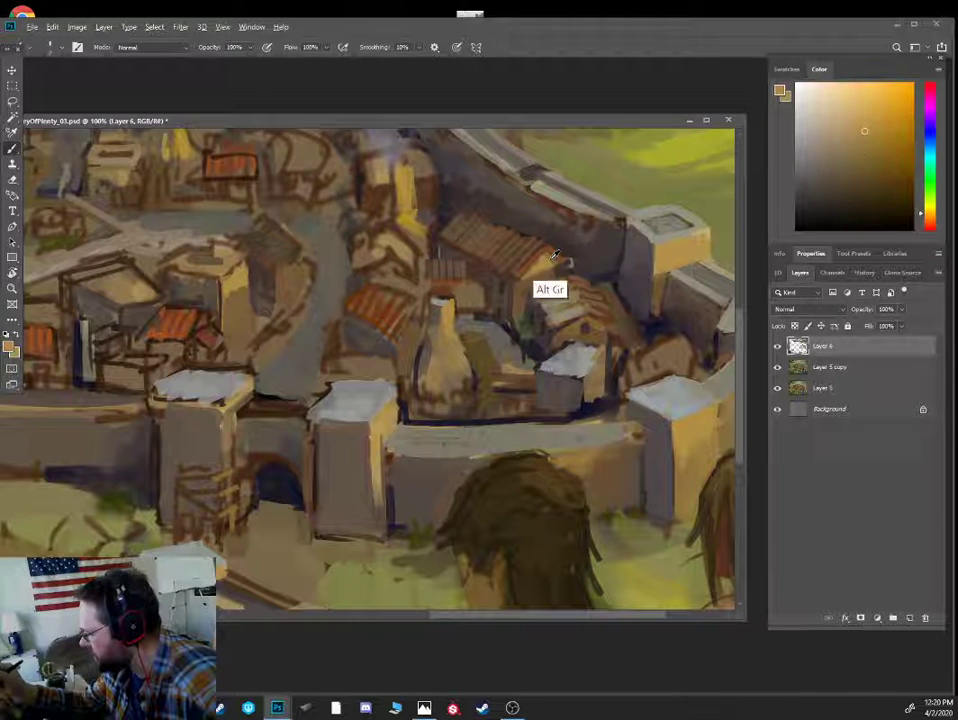
alt+click(555, 259)
alt+click(560, 262)
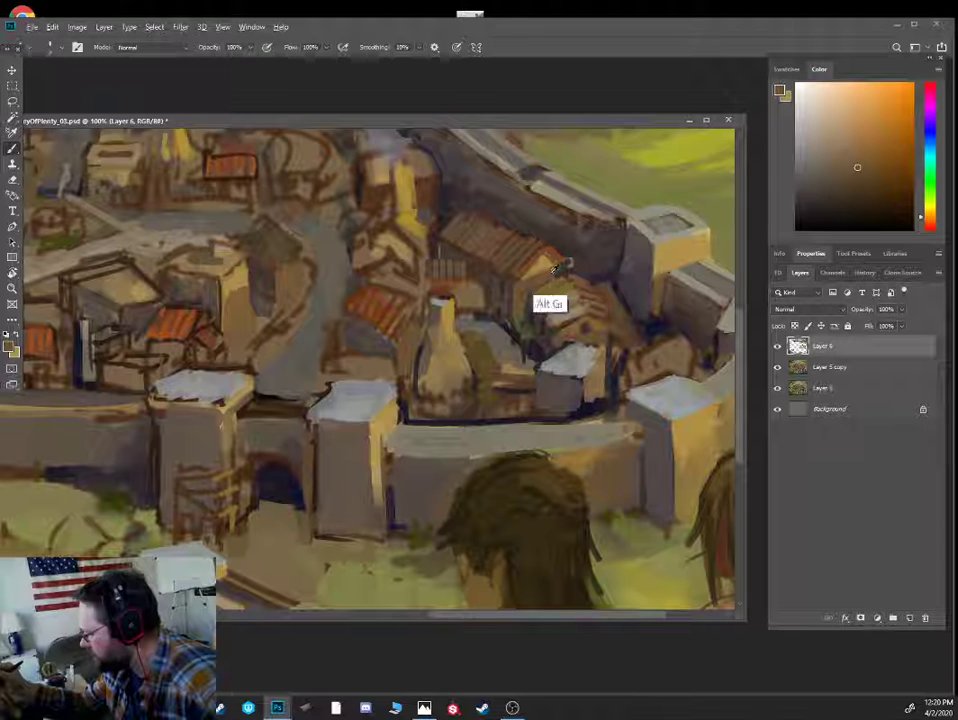
- Refine the dark green foliage between the large house and the grey-roofed building using sampled dark tones
alt+click(514, 322)
alt+click(519, 322)
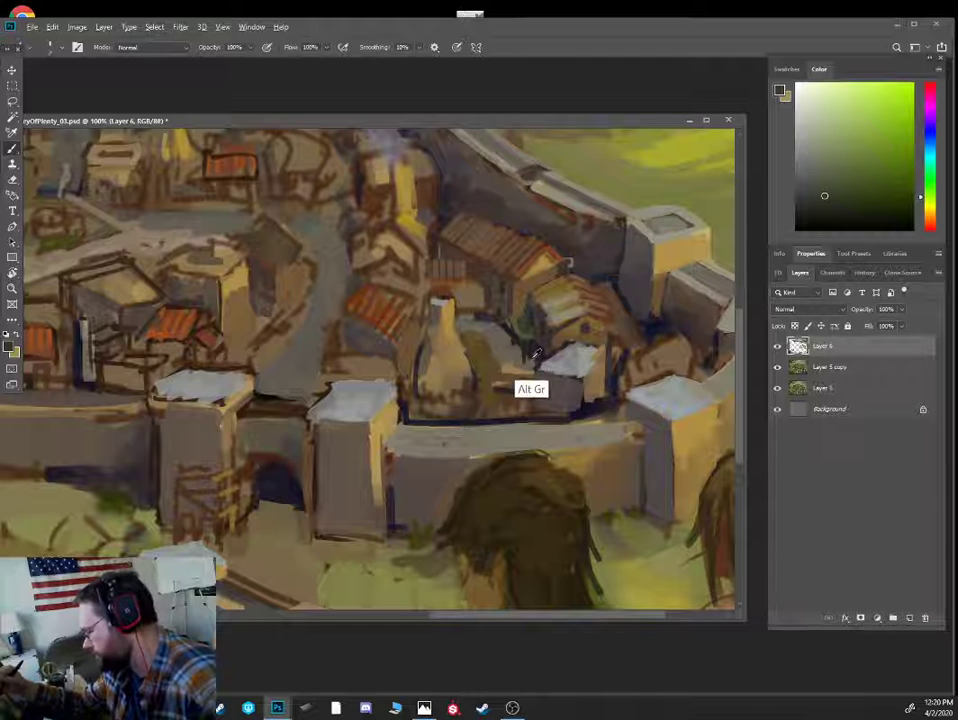
alt+click(537, 357)
- Mix a dark violet and glaze shadows over the houses and along the curved street at 40% brush opacity
alt+click(386, 259)
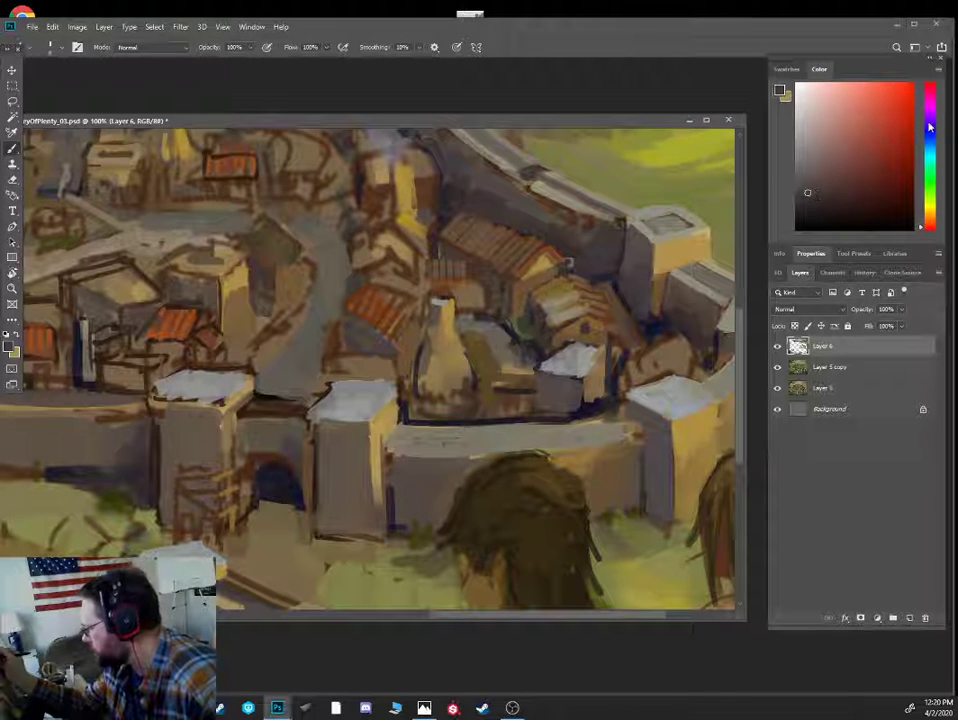
click(929, 119)
click(834, 194)
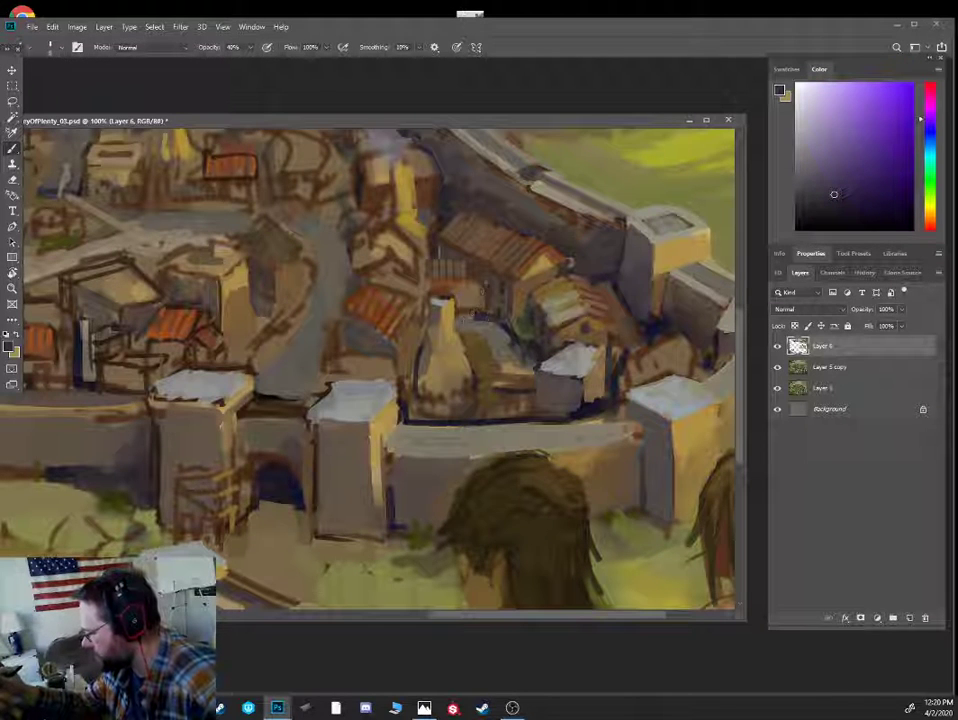
click(849, 202)
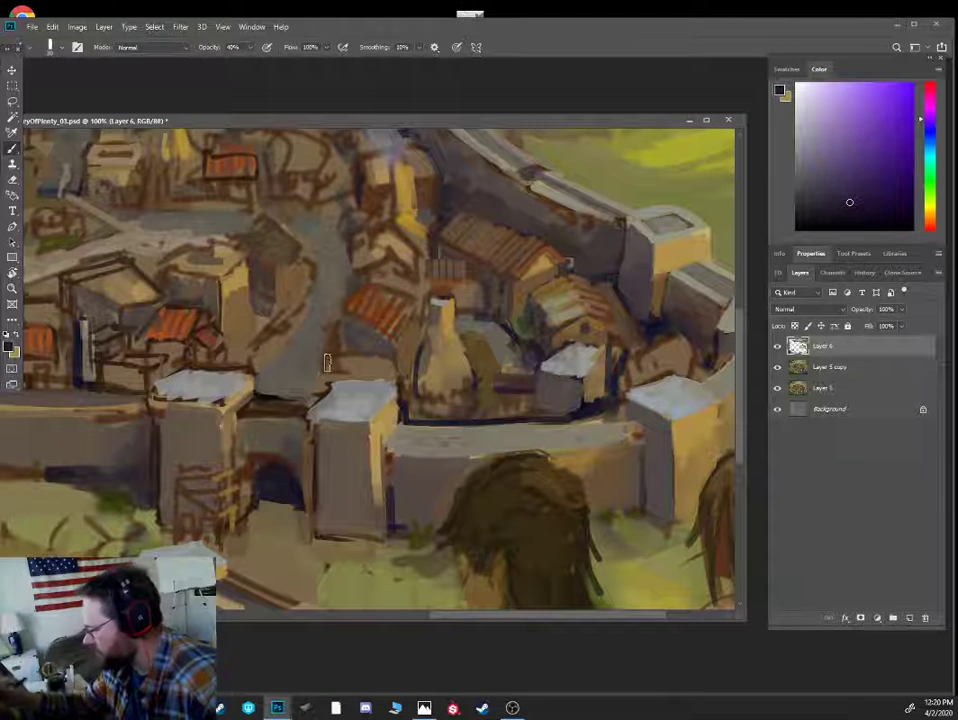
key([)
drag(328, 336, 344, 252)
- Touch up the small plank-roofed house and the grey-roofed building beside it with sampled browns and dark tones, using a smaller brush
key(ctrl+minus)
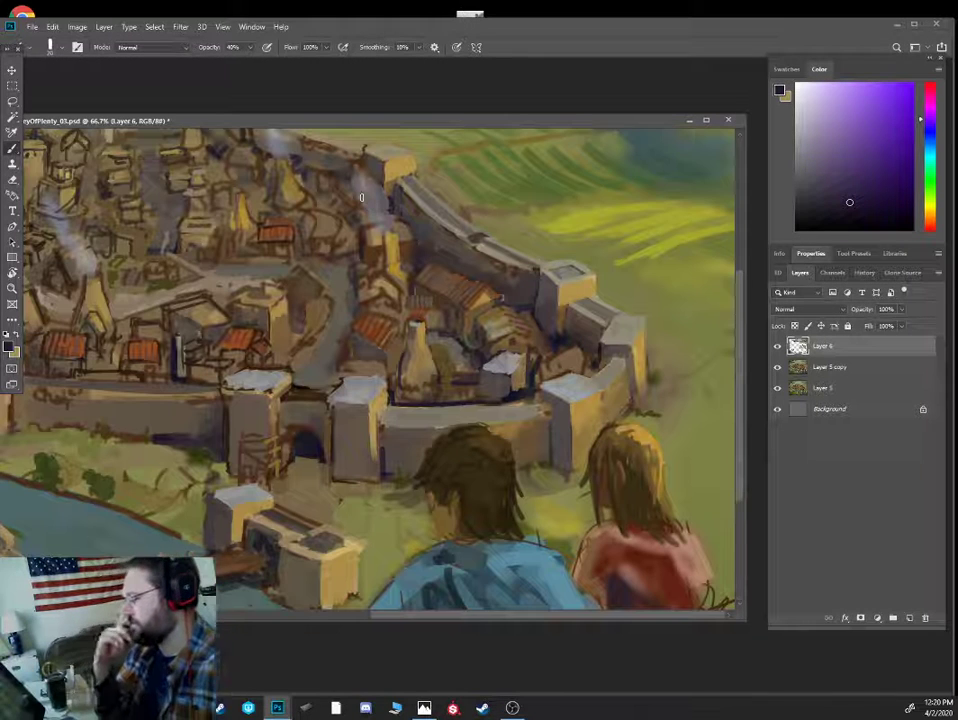
key(ctrl+minus)
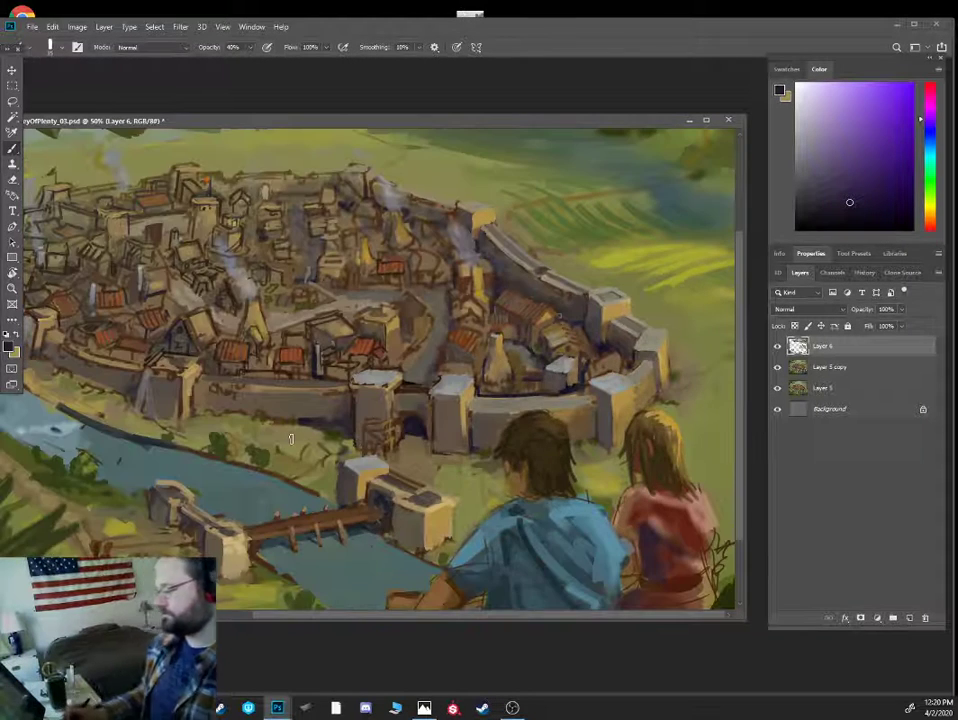
key(ctrl+minus)
key(ctrl+plus)
key(ctrl+plus)
key(ctrl+plus)
drag(618, 380, 123, 338)
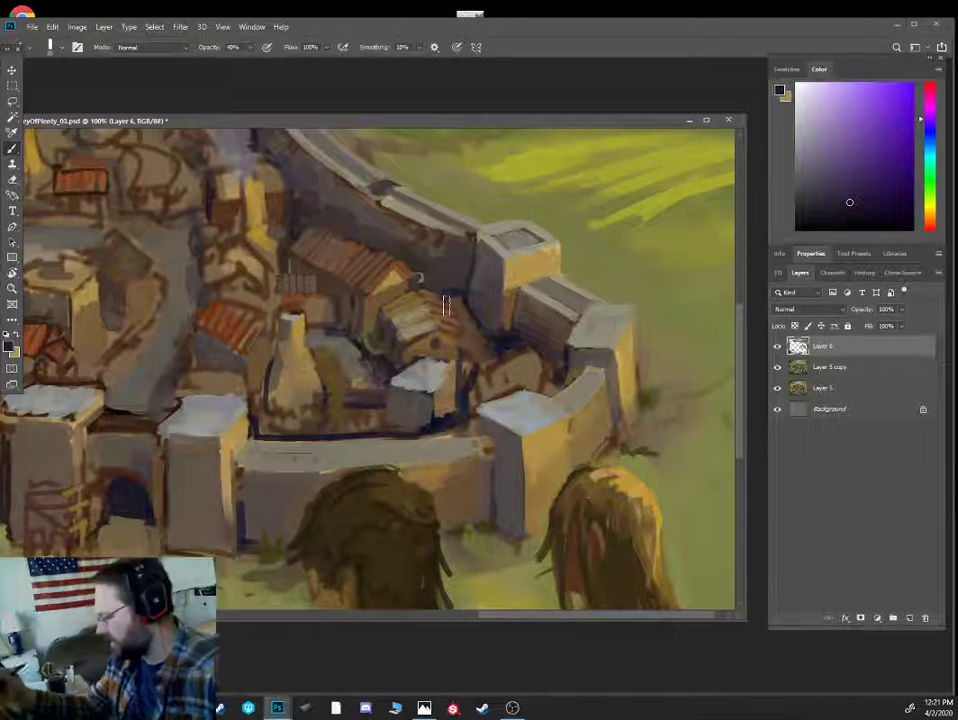
alt+click(430, 347)
key(bracketleft)
key(bracketleft)
key(bracketleft)
key(bracketleft)
alt+click(436, 359)
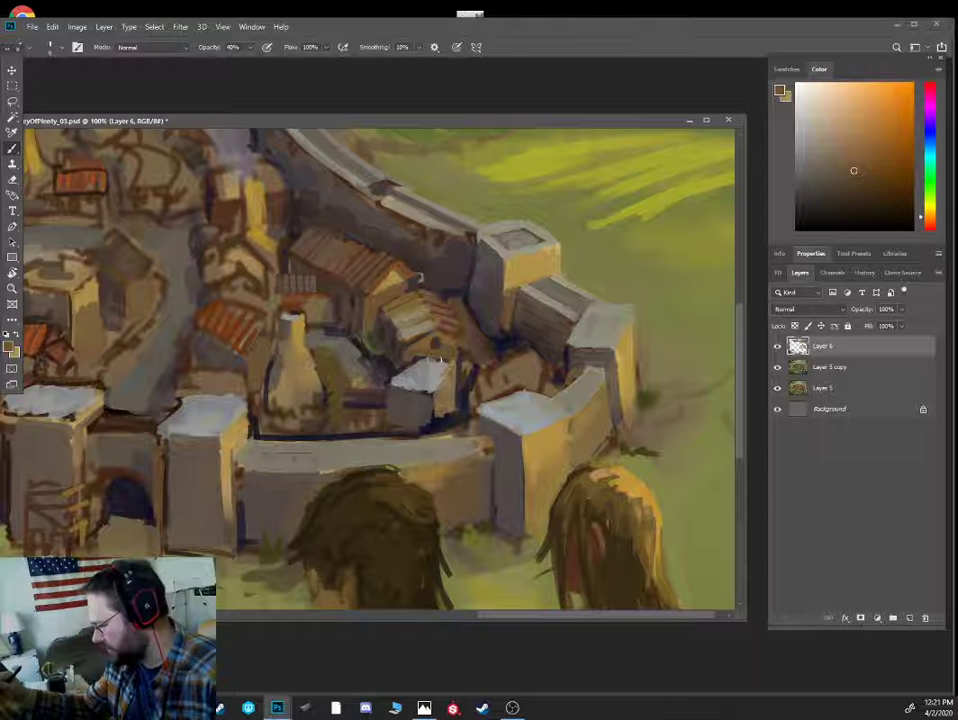
alt+click(441, 430)
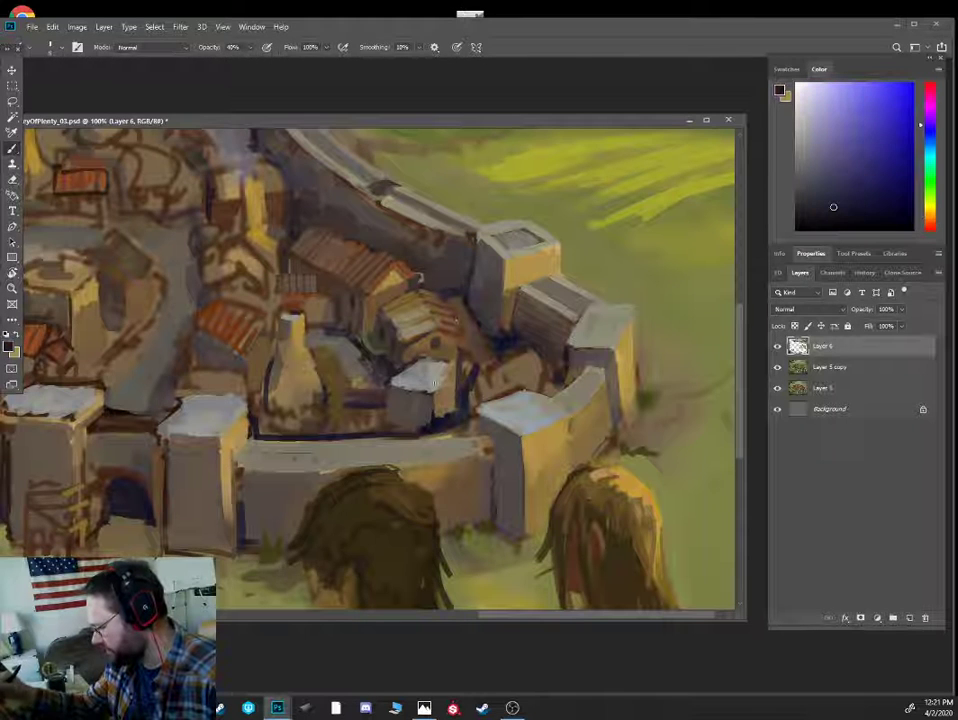
- Paint an ochre inner edge on the flat top of the tower behind the seated figures at 100% brush opacity
alt+click(505, 404)
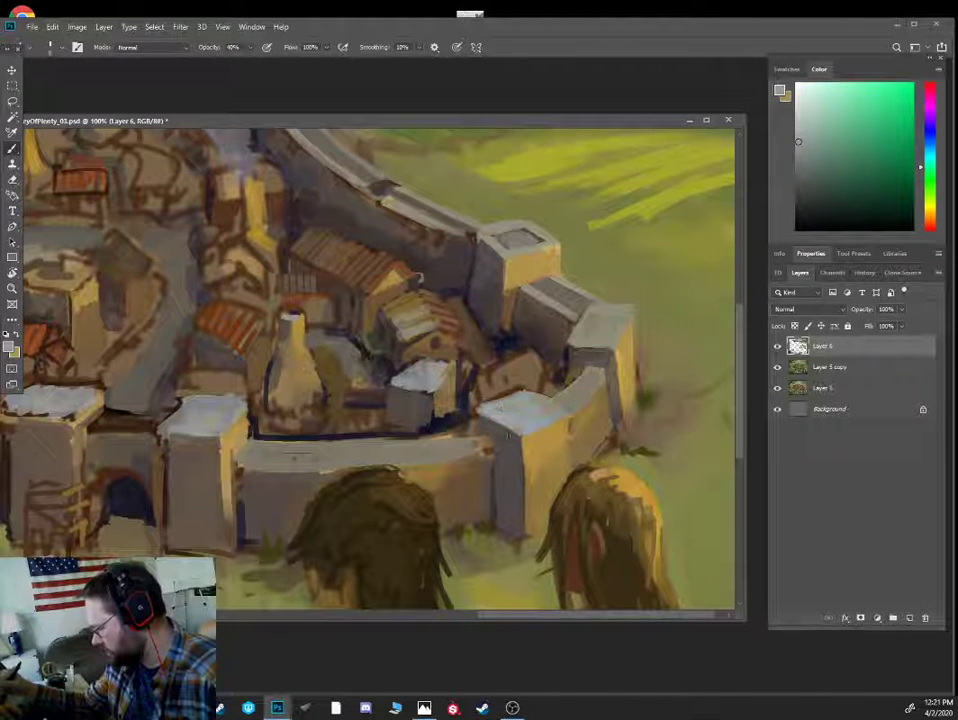
alt+click(503, 409)
alt+click(504, 408)
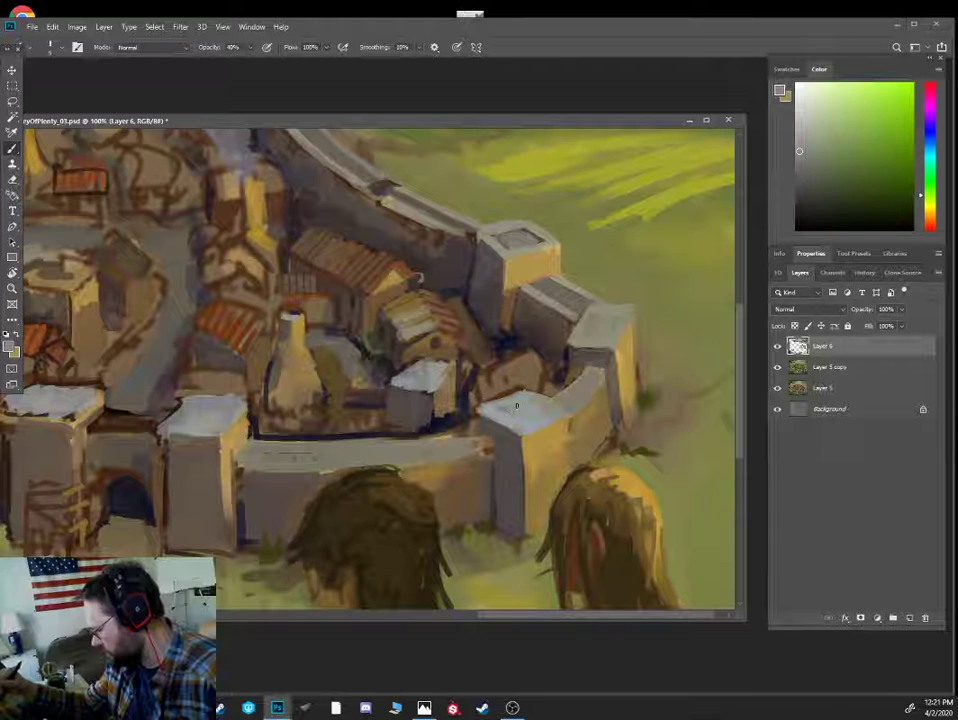
alt+click(512, 431)
alt+click(530, 433)
key(0)
drag(497, 409, 530, 402)
alt+click(554, 408)
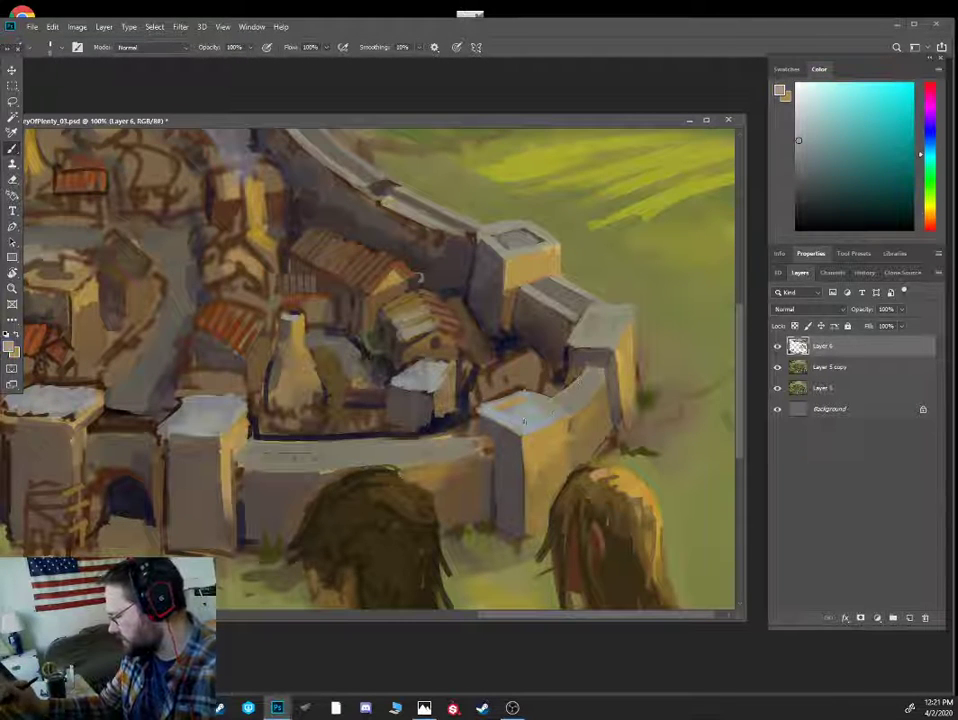
- Fill the recessed floor of that tower top with sampled greys, leaving a pale parapet around it
alt+click(551, 342)
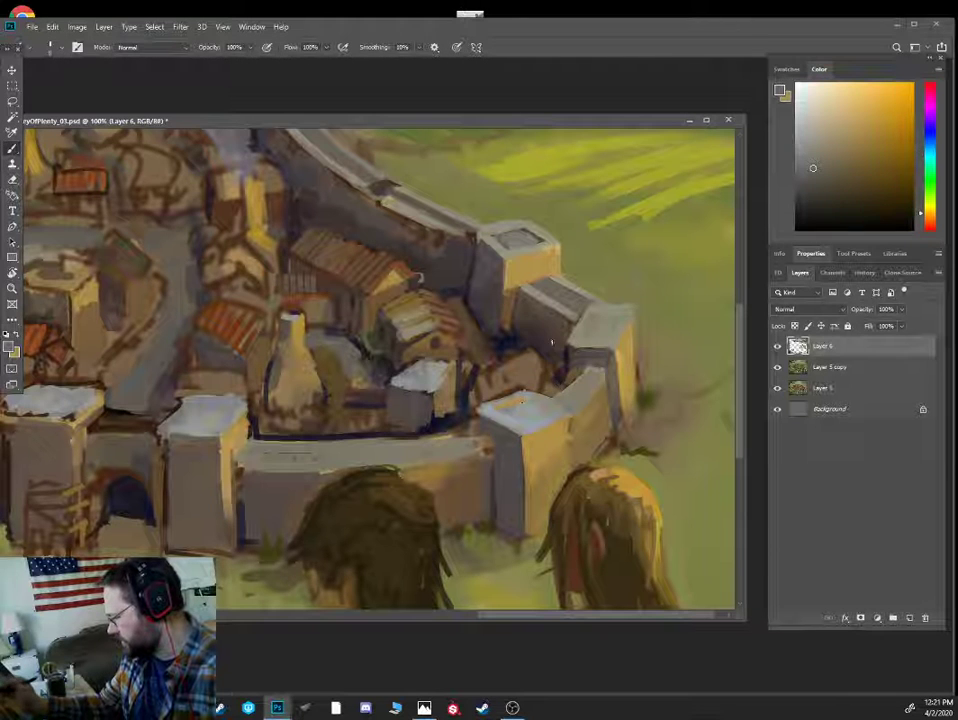
mouse_move(527, 418)
mouse_down()
mouse_move(546, 410)
mouse_move(530, 406)
mouse_move(550, 409)
mouse_move(522, 404)
mouse_move(534, 403)
mouse_up()
alt+click(502, 441)
alt+click(529, 408)
alt+click(532, 410)
alt+click(500, 407)
alt+click(536, 402)
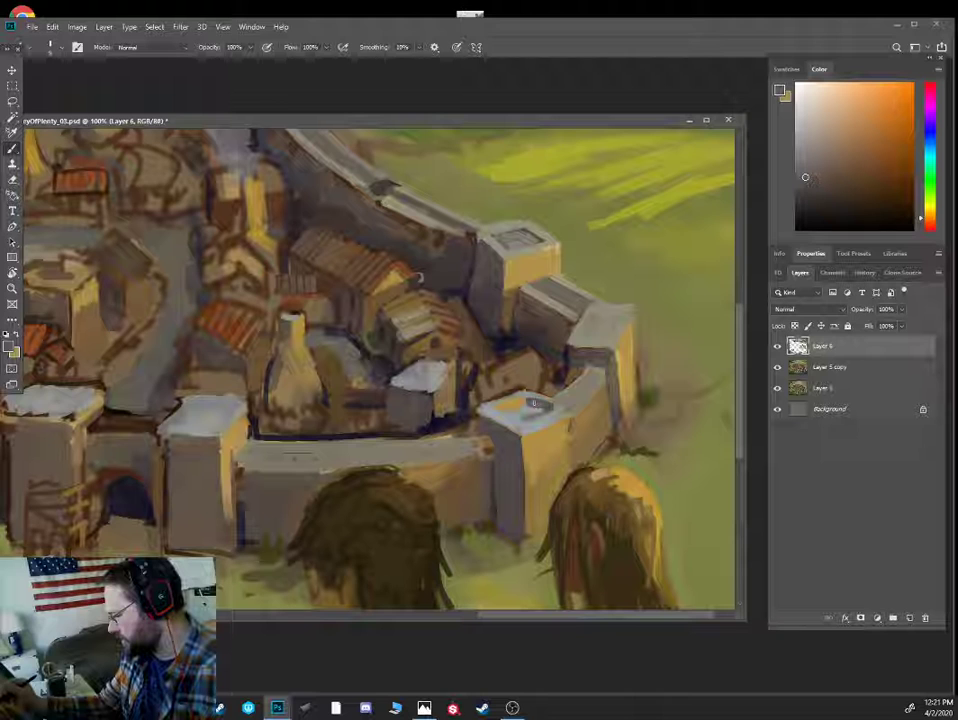
alt+click(520, 409)
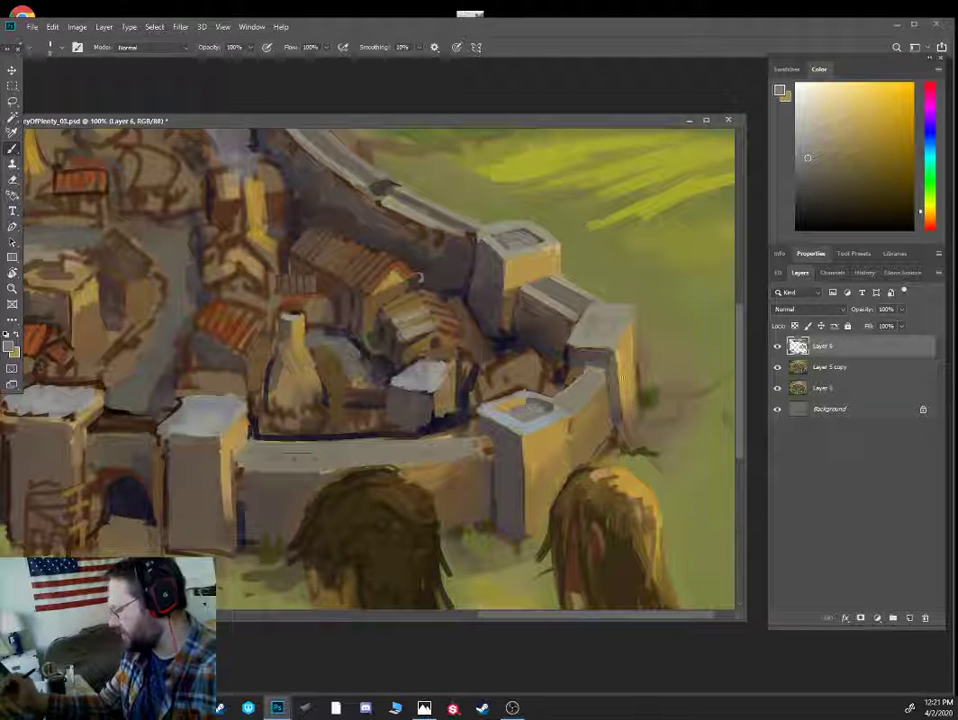
- Paint small dark guard figures and an upright pole on the tower top, plus a figure on the adjoining wall walkway
key(ctrl+minus)
key(ctrl+minus)
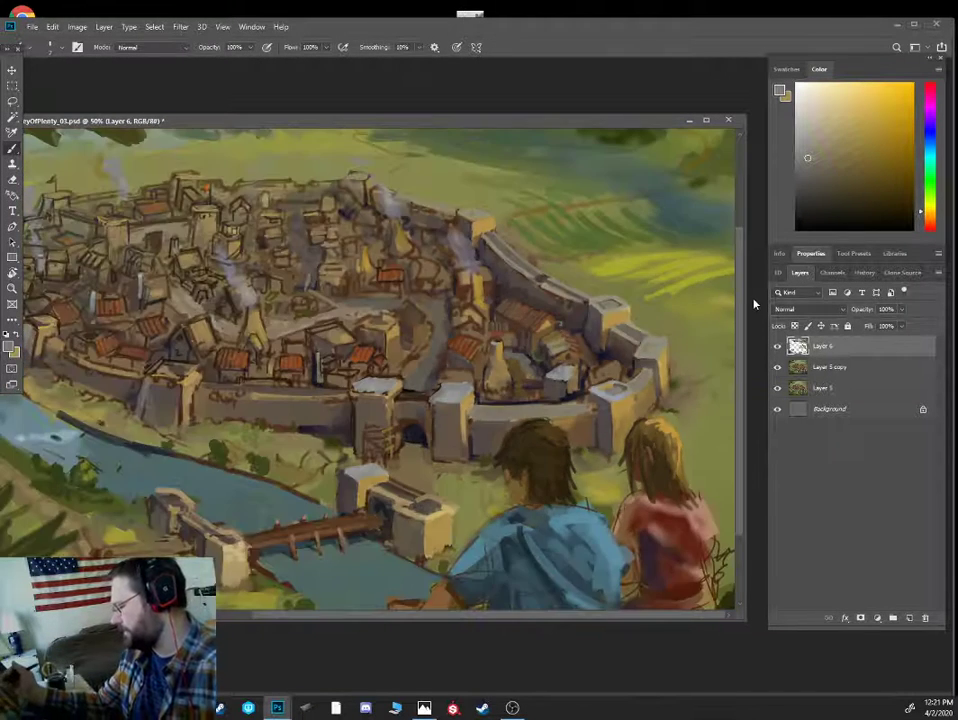
key(ctrl+plus)
key(ctrl+plus)
drag(566, 366, 223, 368)
click(888, 210)
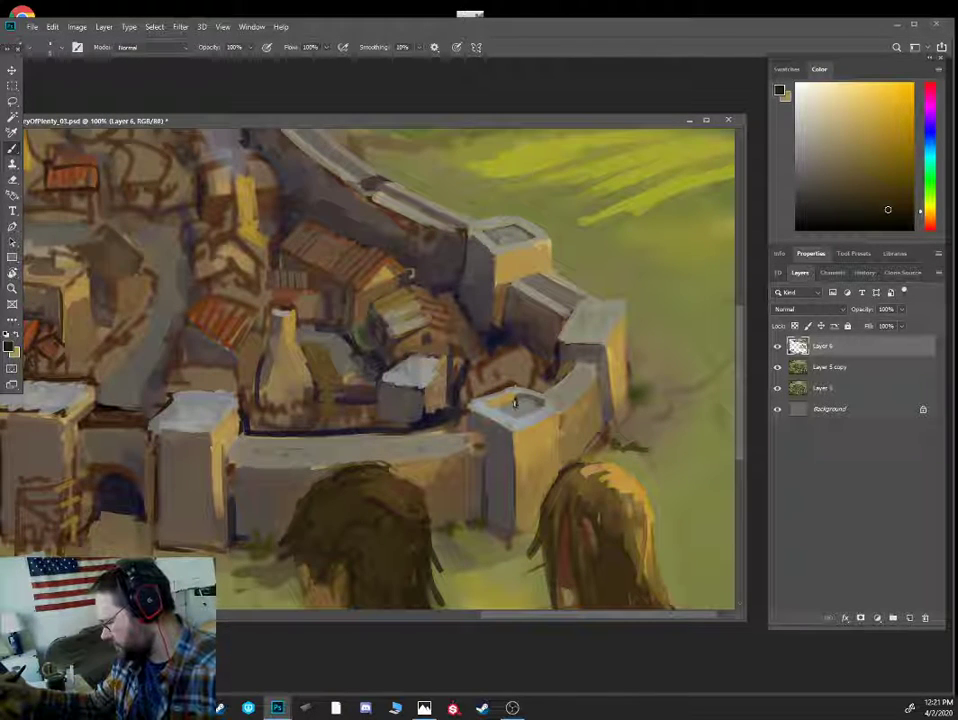
drag(515, 403, 516, 396)
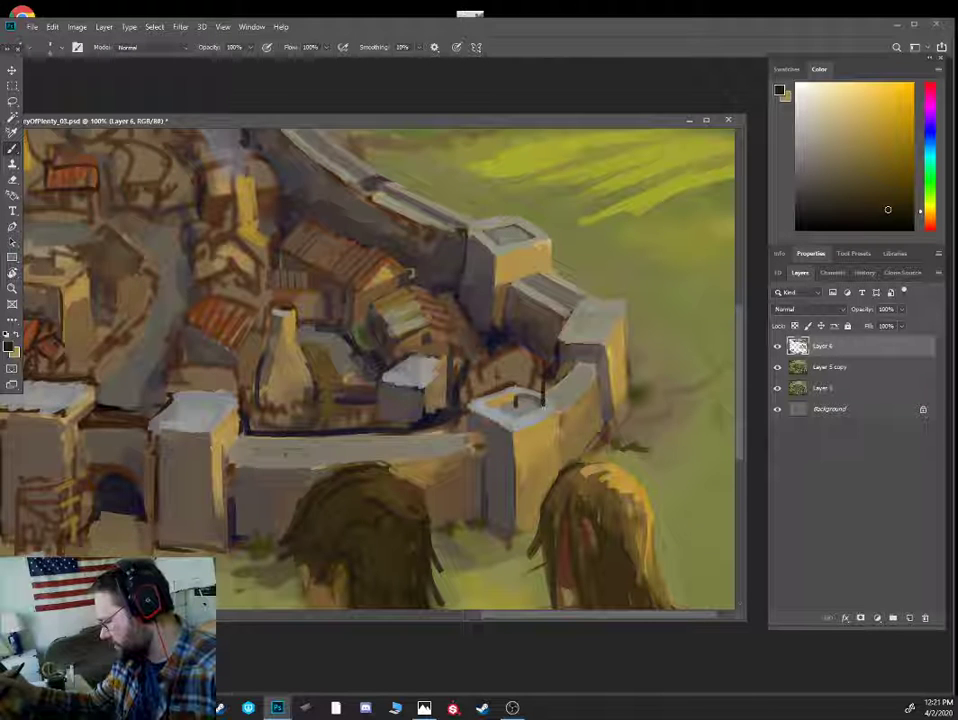
alt+click(522, 400)
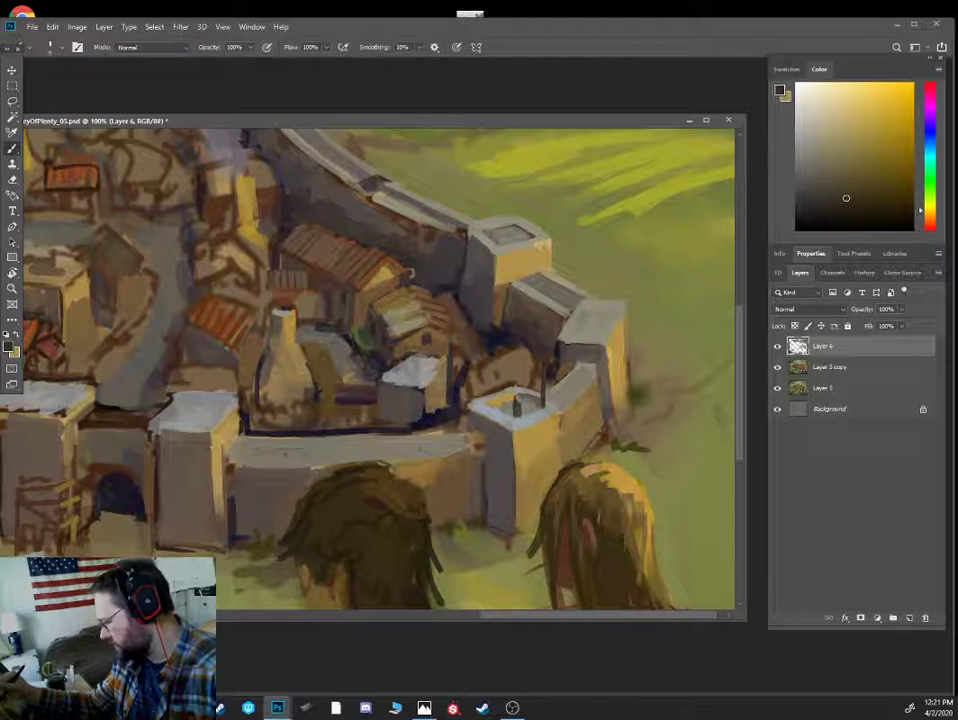
mouse_move(533, 406)
mouse_down()
mouse_move(535, 391)
mouse_move(518, 408)
mouse_up()
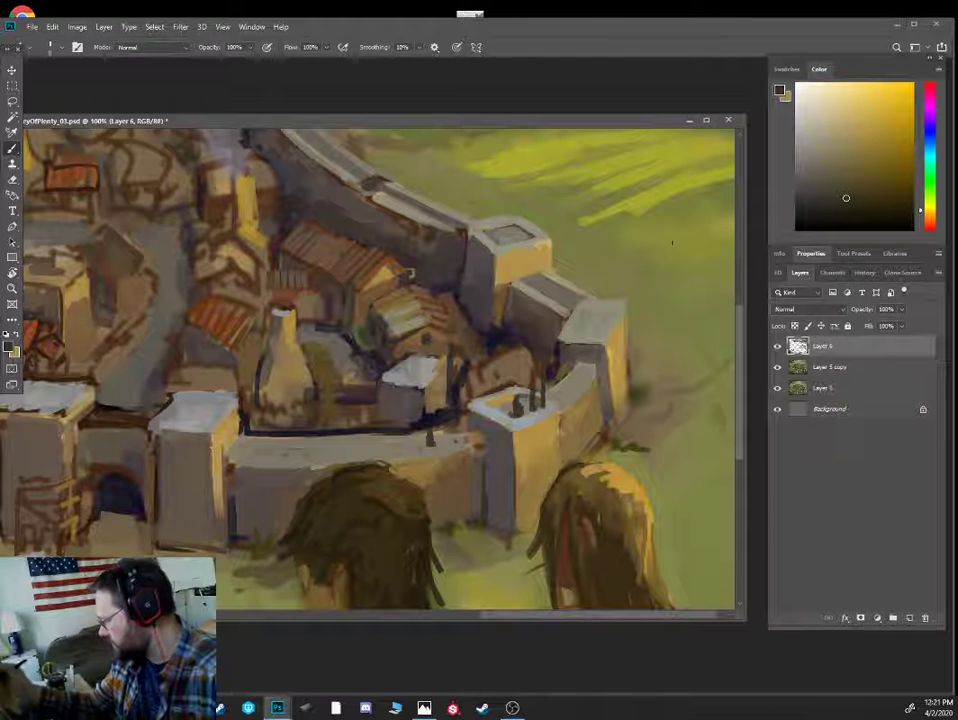
click(926, 210)
click(883, 146)
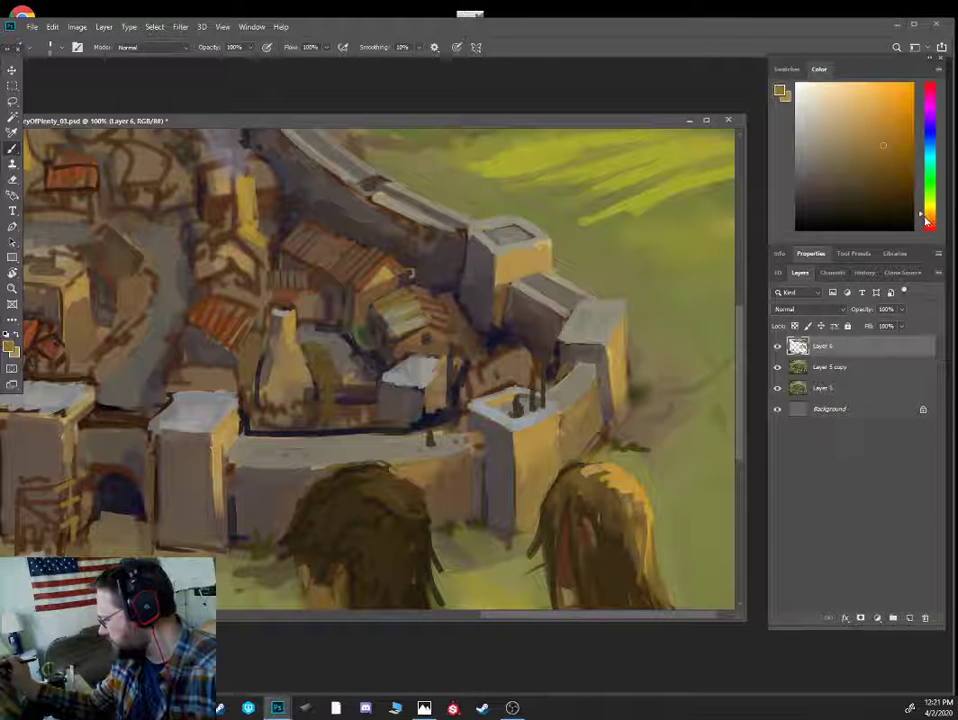
click(884, 133)
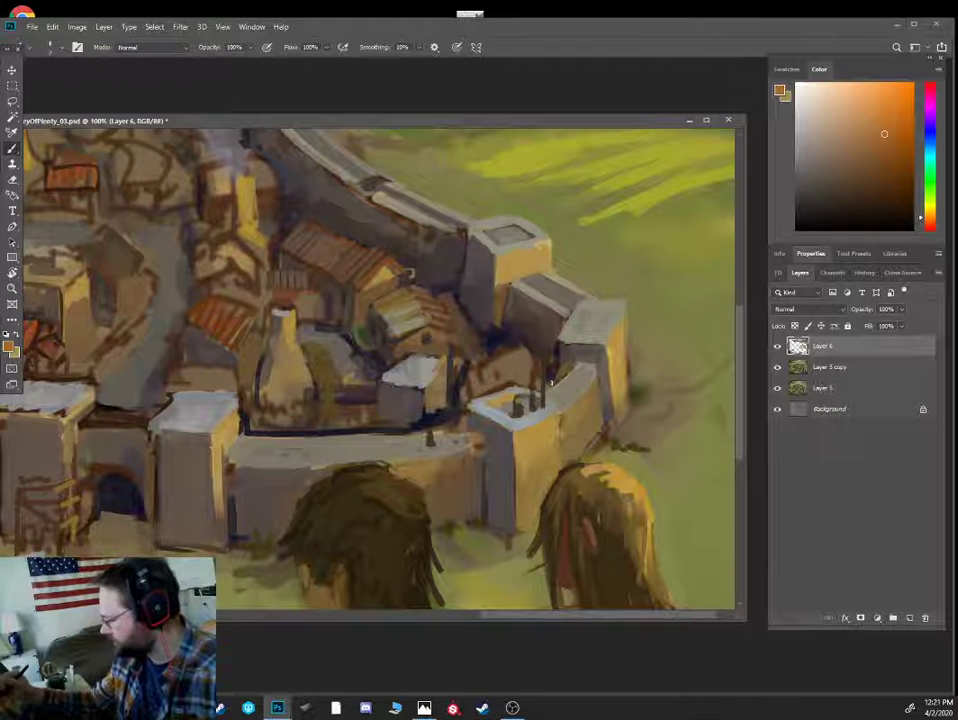
click(928, 225)
mouse_move(904, 156)
mouse_down()
mouse_move(902, 124)
mouse_move(907, 132)
mouse_up()
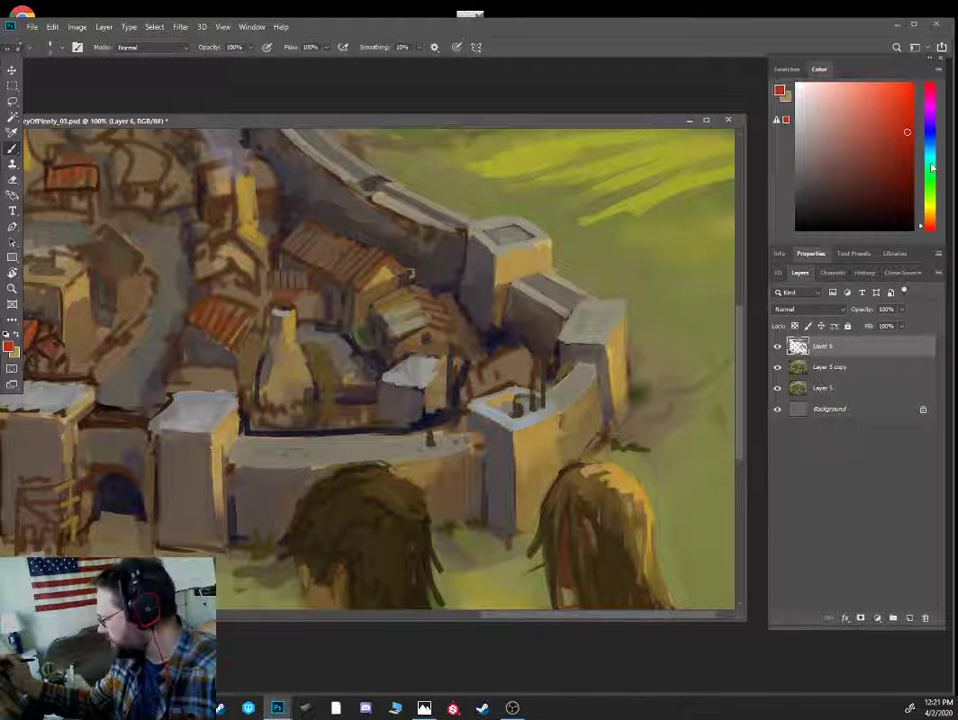
click(932, 152)
click(899, 105)
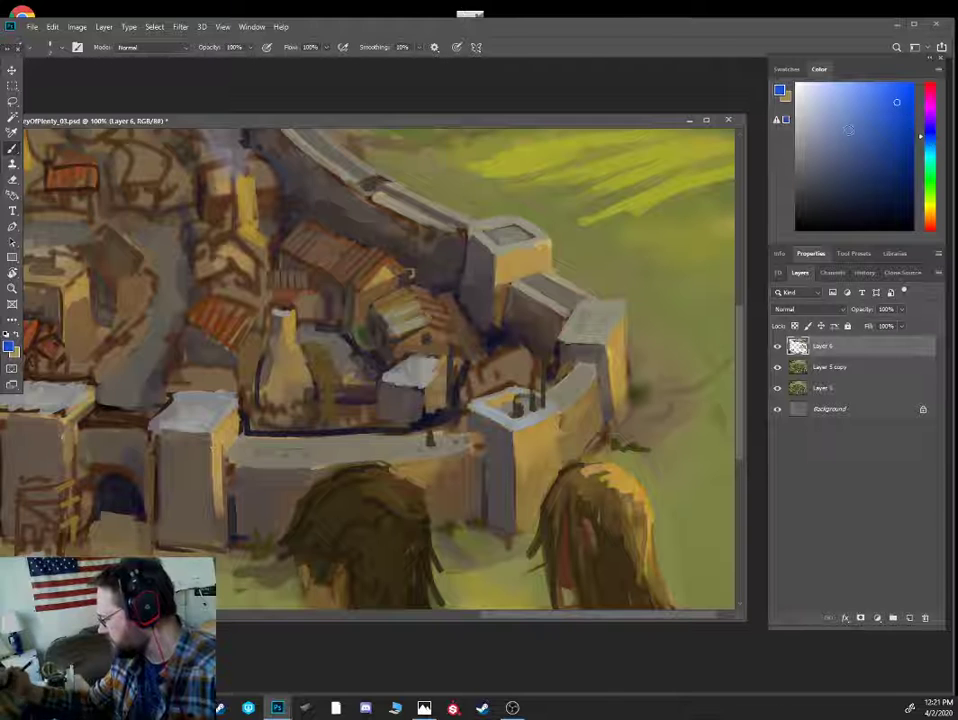
- Paint a saturated violet banner hanging from the tower's pole and mix darker violets for its shading
click(928, 116)
click(901, 98)
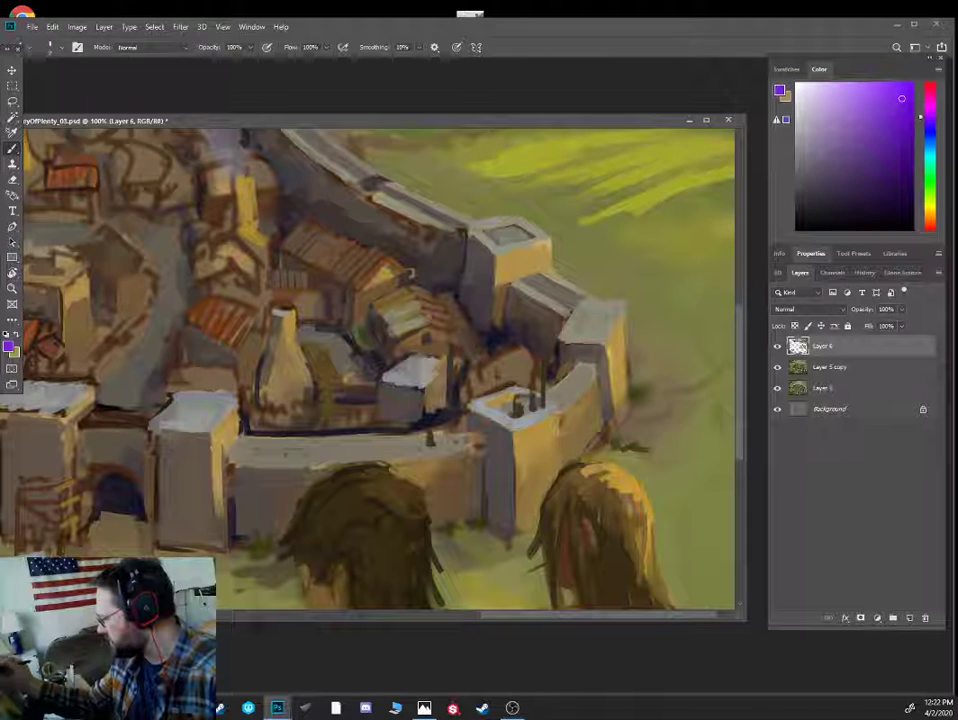
drag(542, 352, 549, 370)
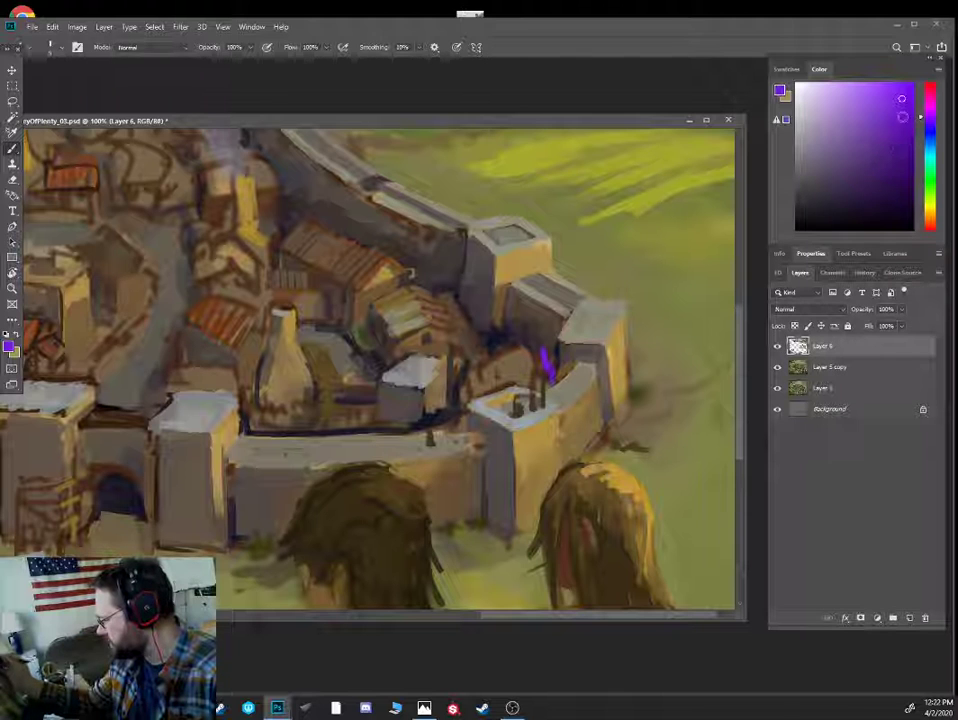
click(879, 156)
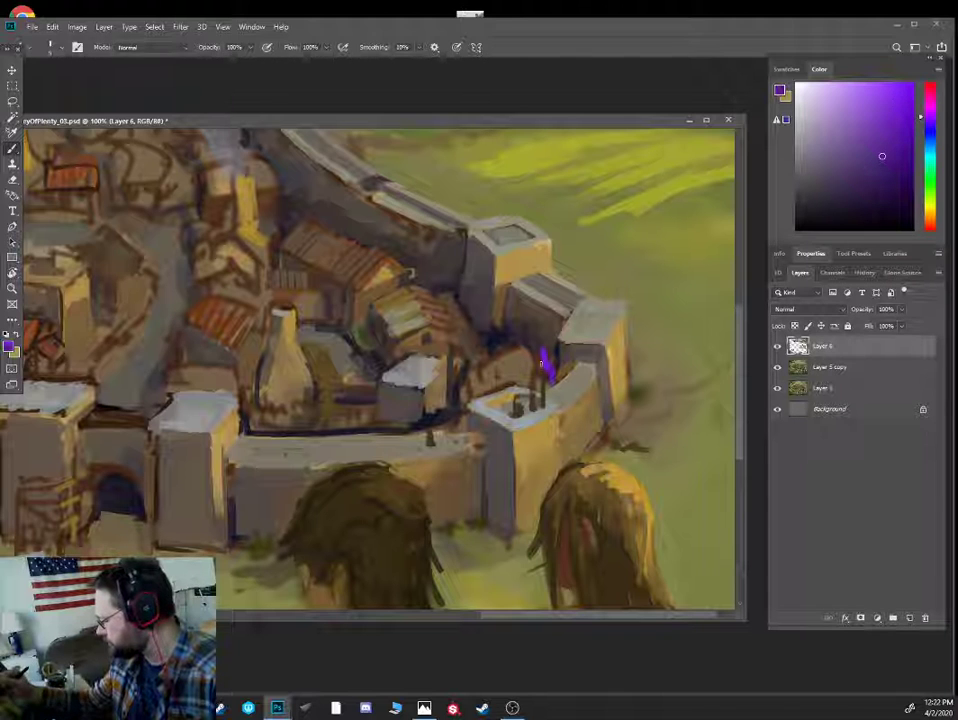
drag(882, 156, 879, 192)
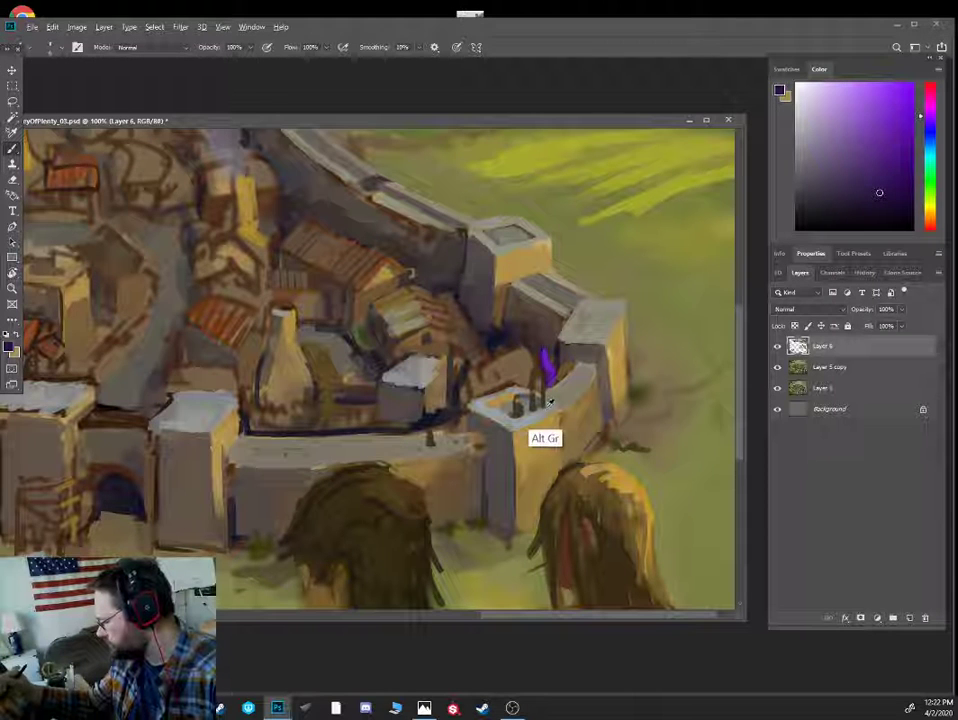
- Refine the banner pole and the guards on the tower top with sampled grey and ochre tones
alt+click(407, 298)
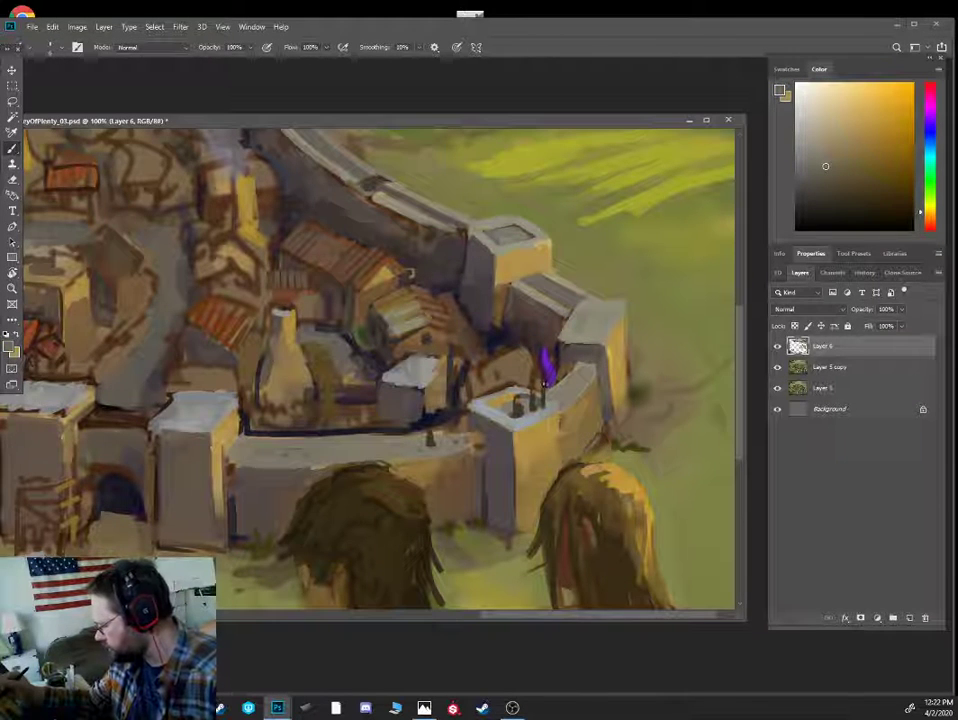
drag(407, 283, 408, 305)
alt+click(409, 308)
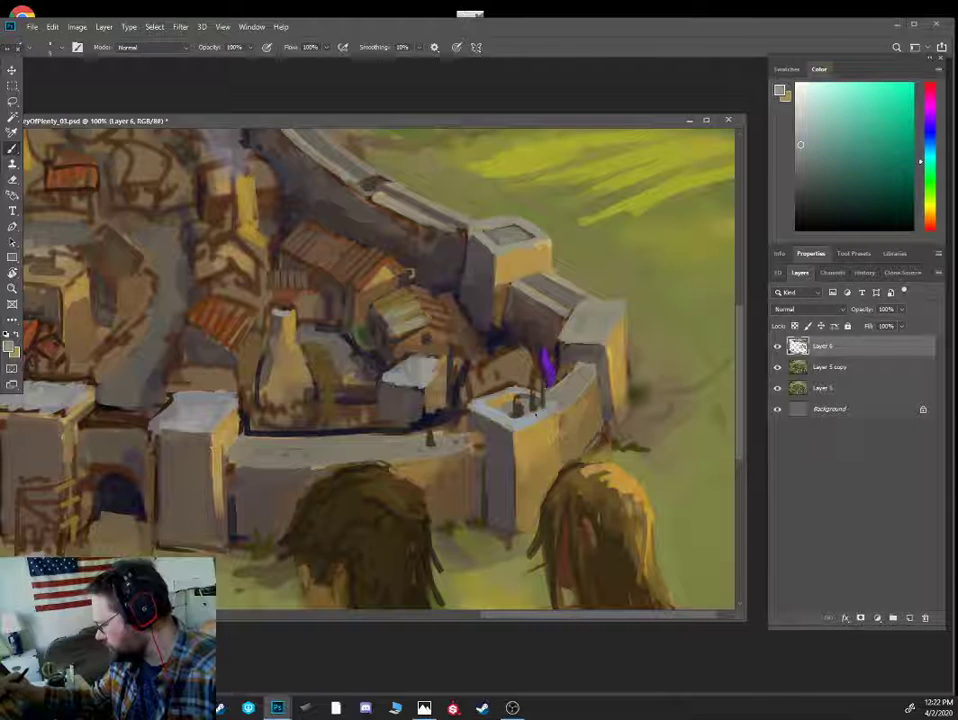
alt+click(557, 411)
drag(543, 380, 543, 408)
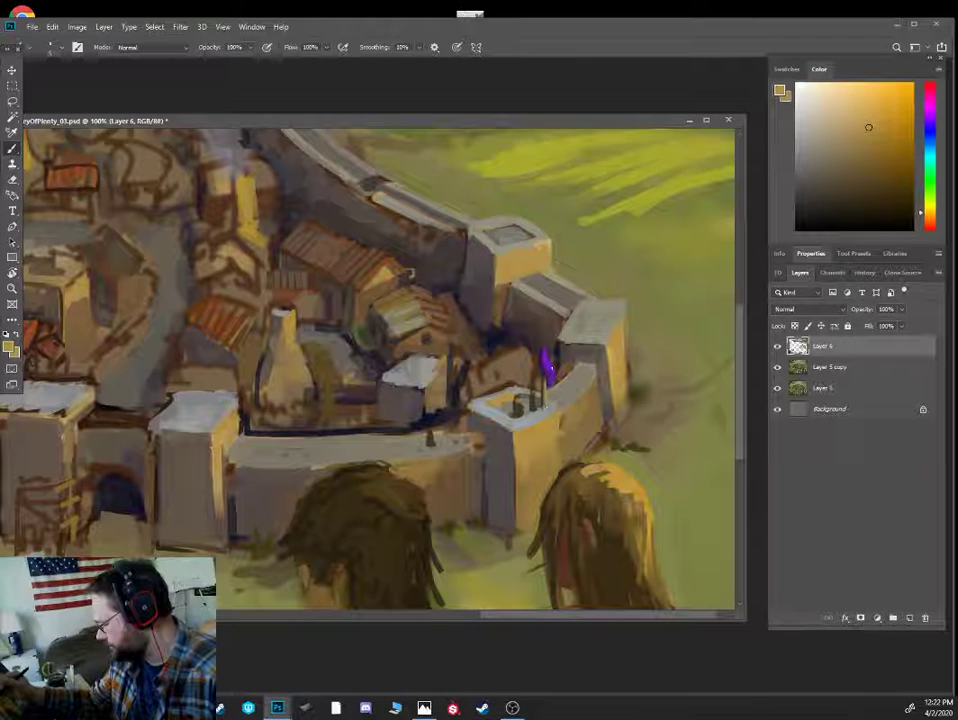
- Mix an orange and add a small warm accent to the violet banner
alt+click(548, 367)
click(930, 217)
click(884, 118)
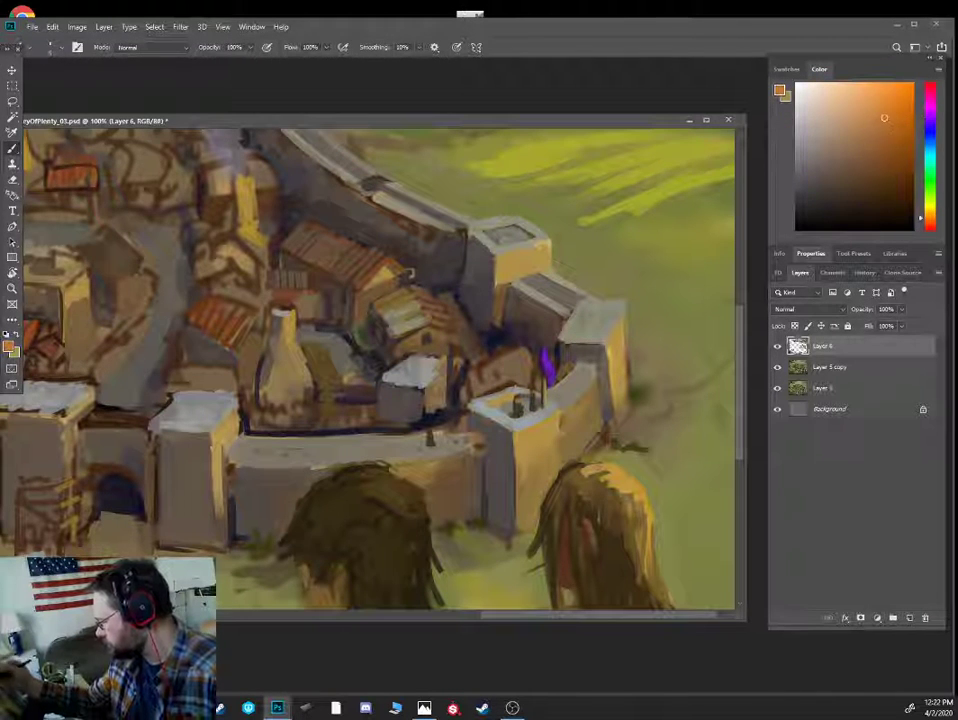
alt+click(549, 363)
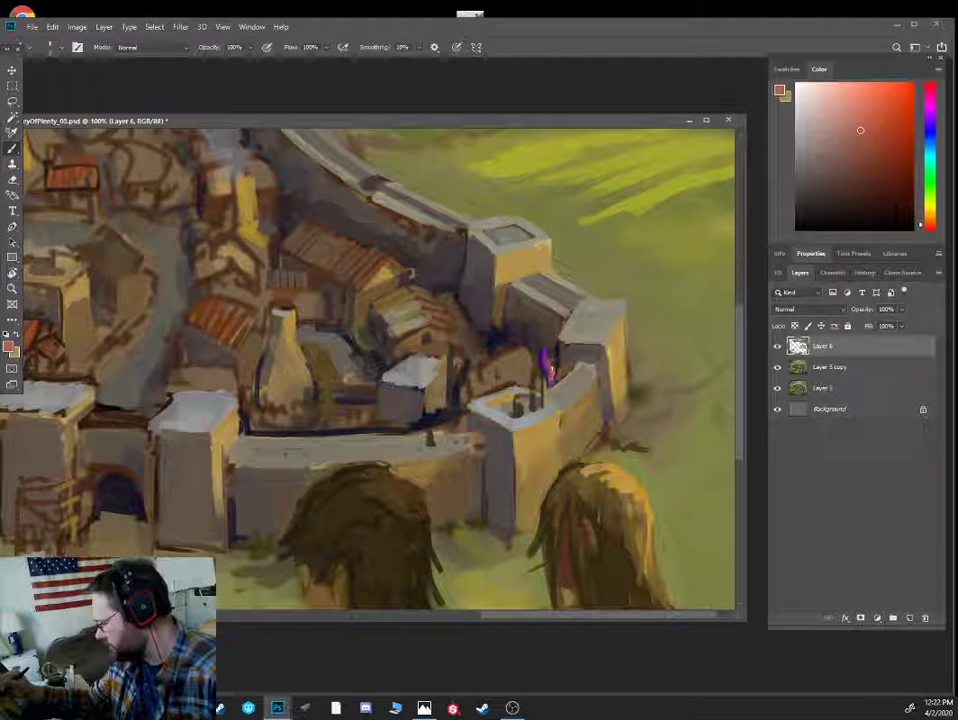
- Darken the shaded inner face of the far city wall above the plank-roofed house with sampled dark browns
key(ctrl+minus)
key(ctrl+minus)
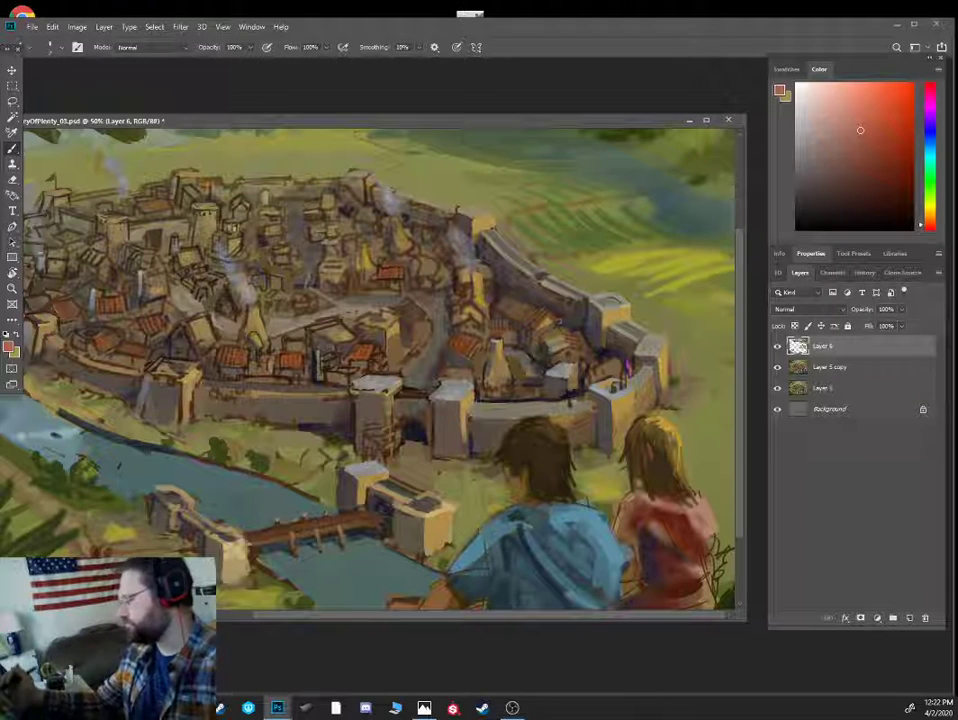
key(ctrl+plus)
key(ctrl+plus)
drag(631, 258, 269, 431)
alt+click(343, 395)
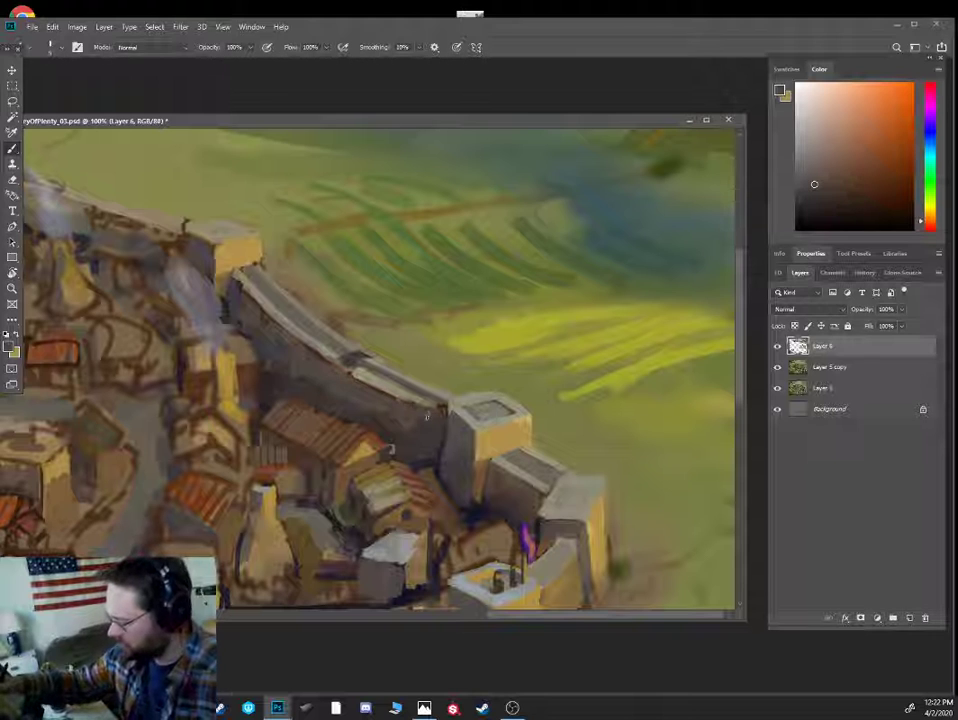
alt+click(385, 441)
drag(397, 412, 420, 433)
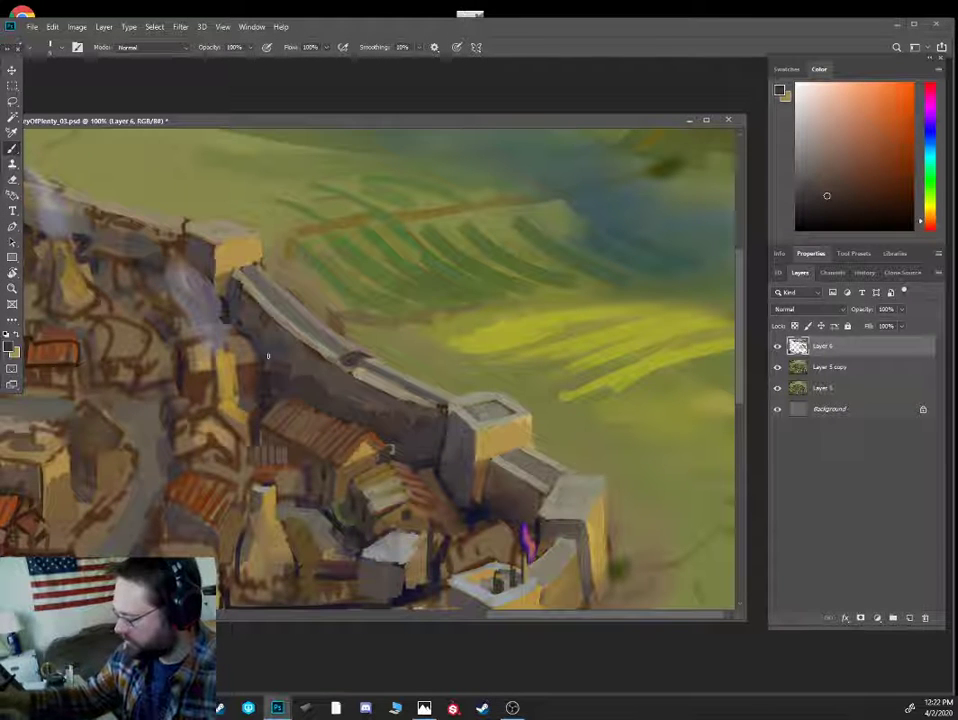
- Mix a muted dark green and paint leafy texture and extra crop rows on the terraced field beyond the city wall
key(ctrl+minus)
key(ctrl+minus)
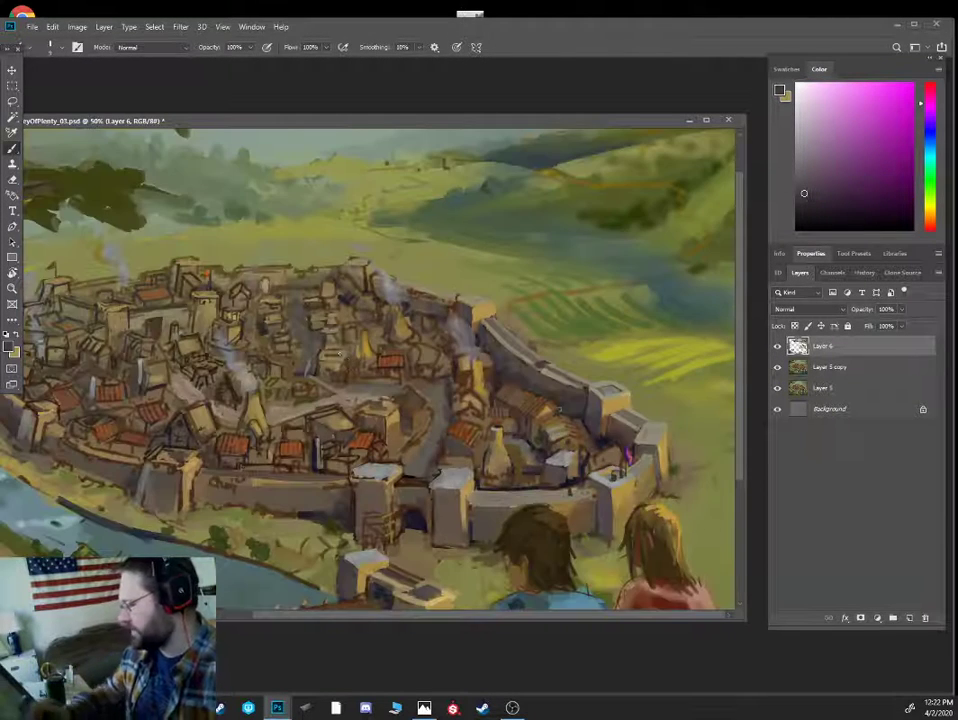
key(ctrl+plus)
alt+click(620, 299)
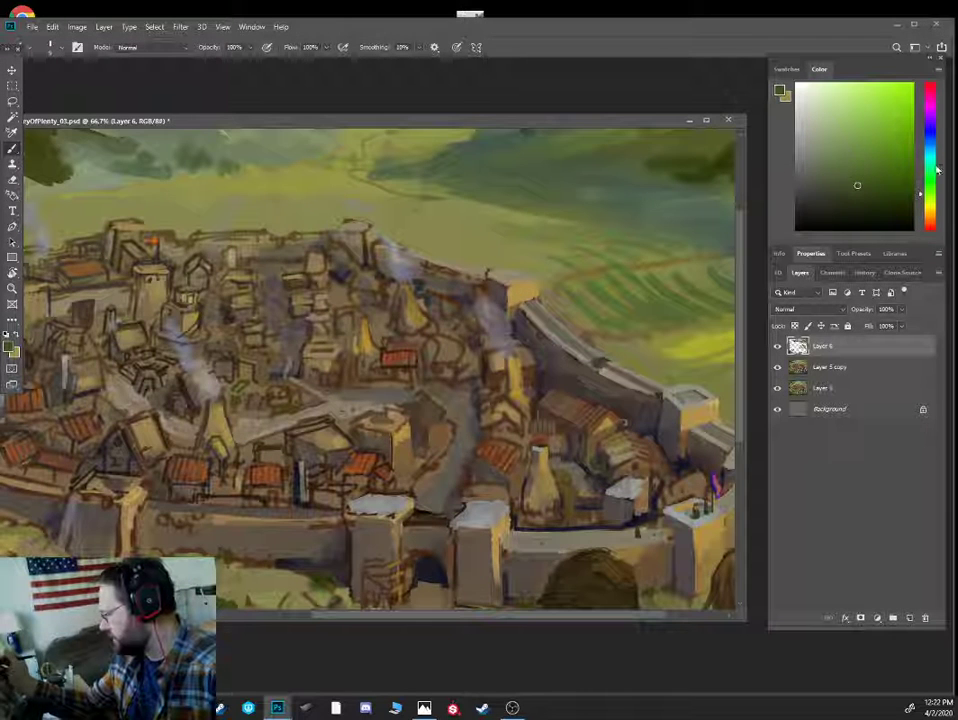
mouse_move(931, 150)
mouse_down()
mouse_move(931, 117)
mouse_move(929, 188)
mouse_up()
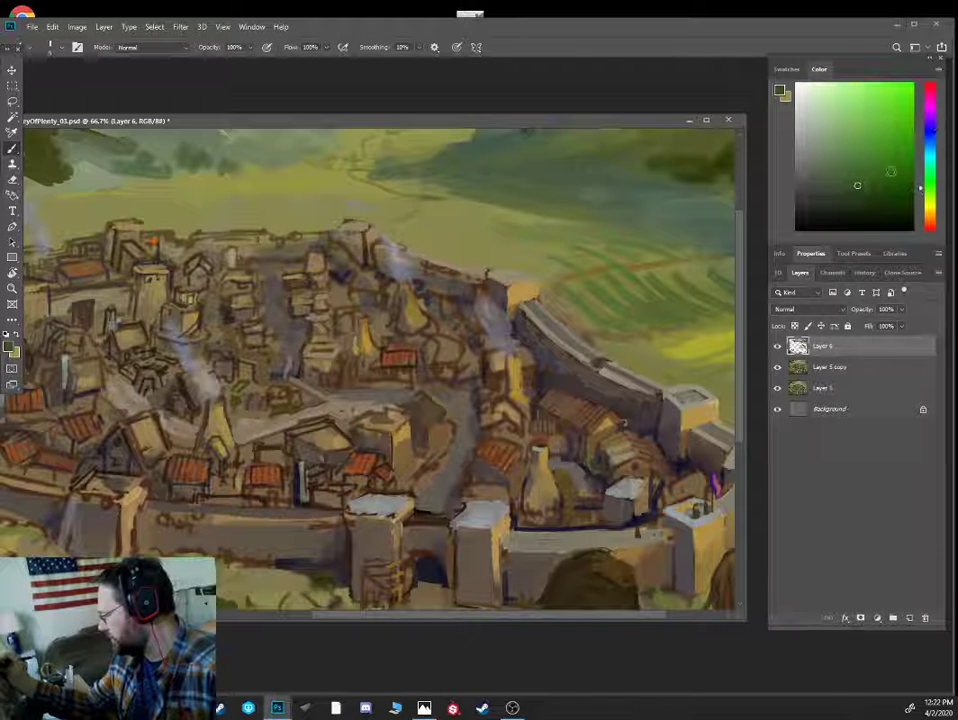
click(860, 187)
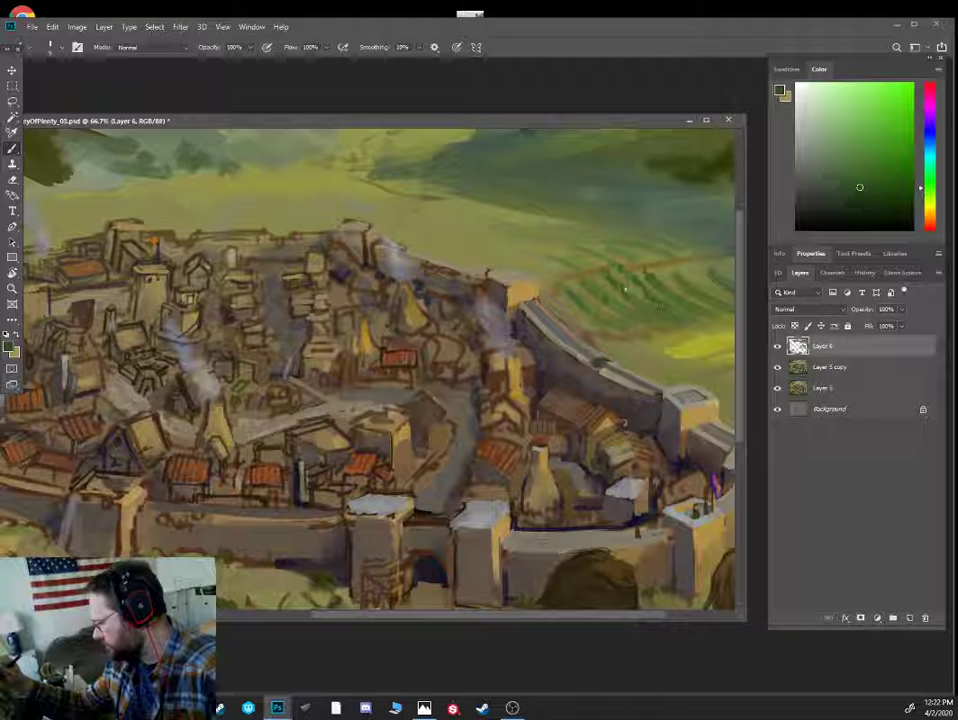
key(bracketleft)
key(bracketleft)
key(bracketleft)
mouse_move(578, 265)
mouse_down()
mouse_move(537, 257)
mouse_move(598, 255)
mouse_move(546, 242)
mouse_up()
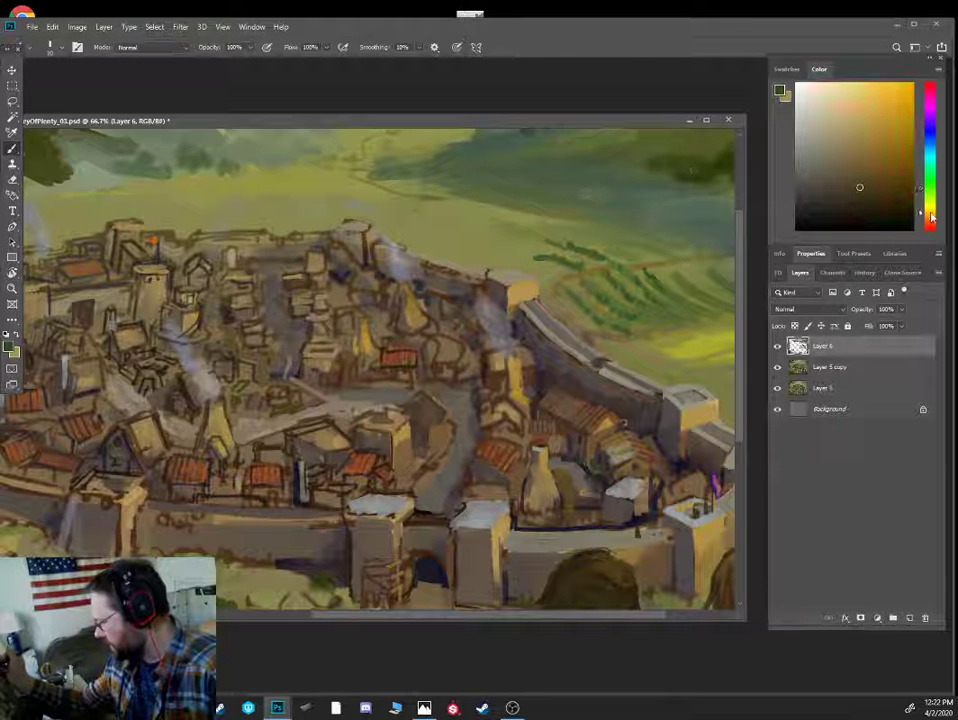
- Paint a small branching tree above the crop rows with a dark yellow-brown trunk and dark green foliage
click(885, 191)
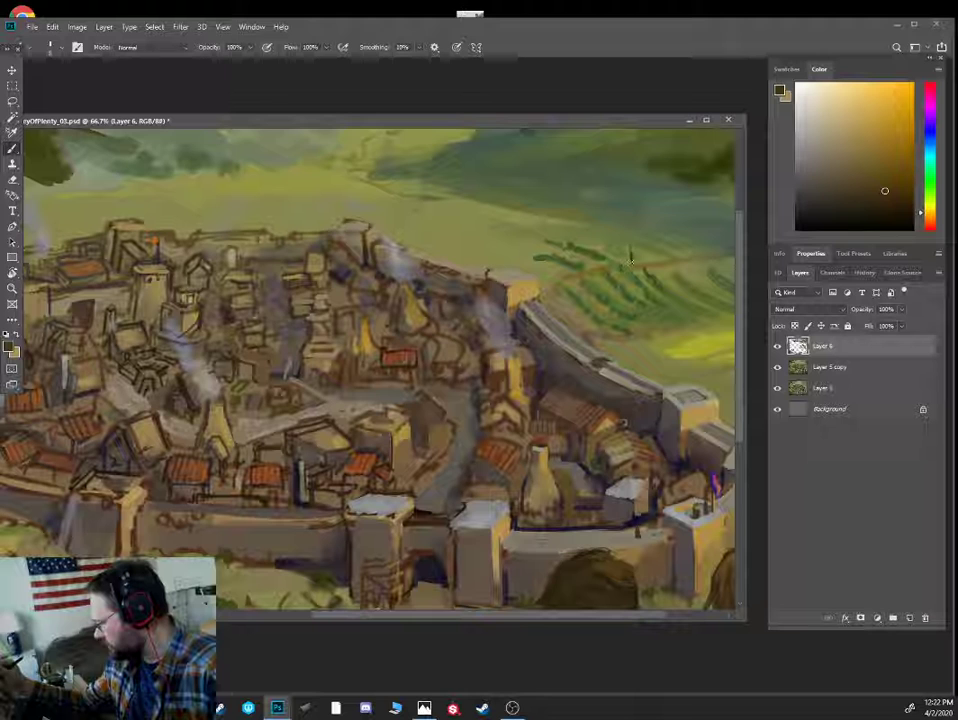
drag(631, 262, 627, 226)
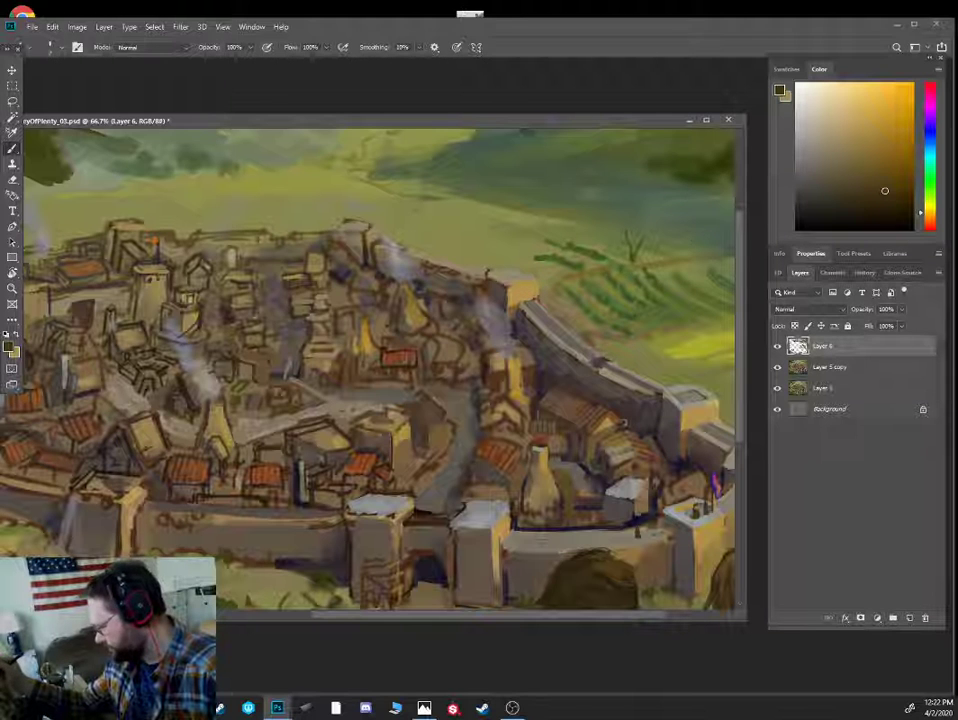
drag(540, 278, 415, 318)
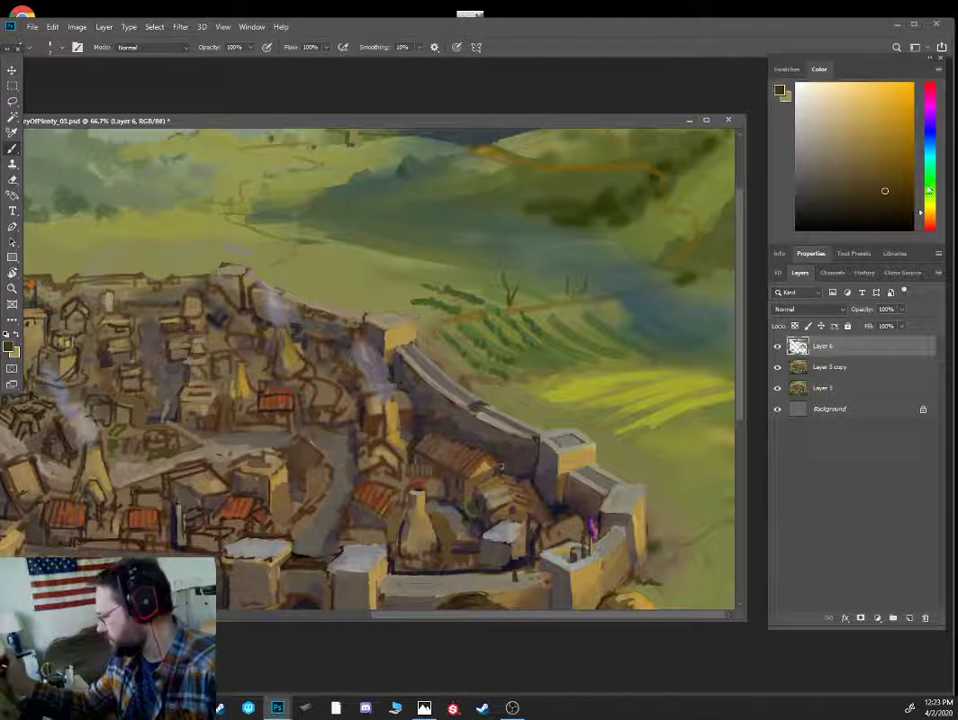
click(929, 186)
drag(502, 279, 506, 273)
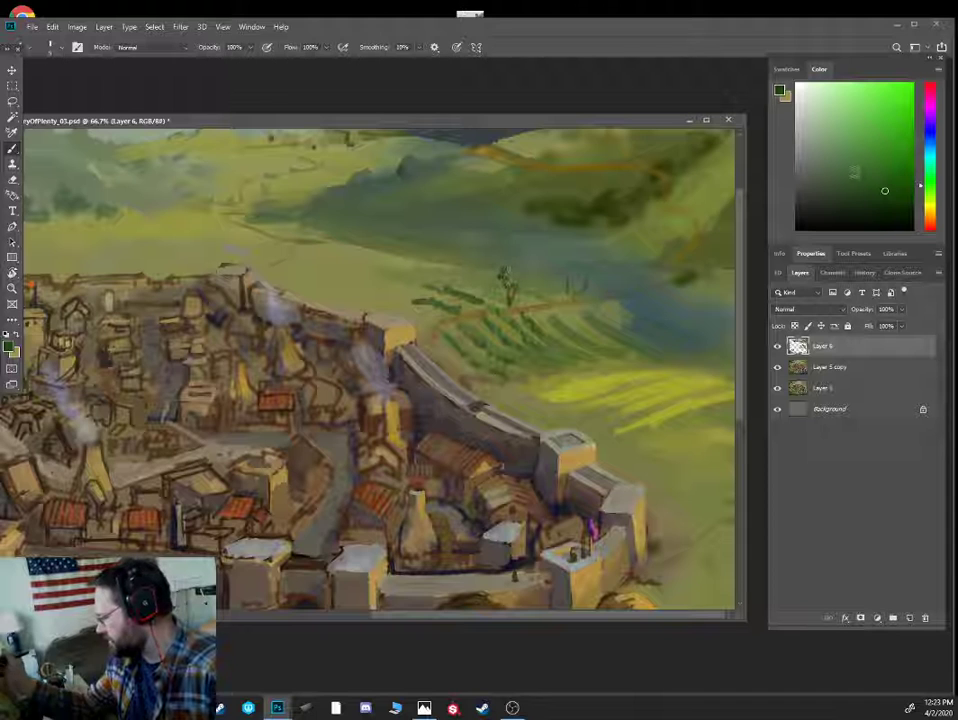
- Mix a dark orange-brown and paint a tall trunk and a line of thin trunks along the road above the field
click(928, 216)
click(871, 188)
key(bracketright)
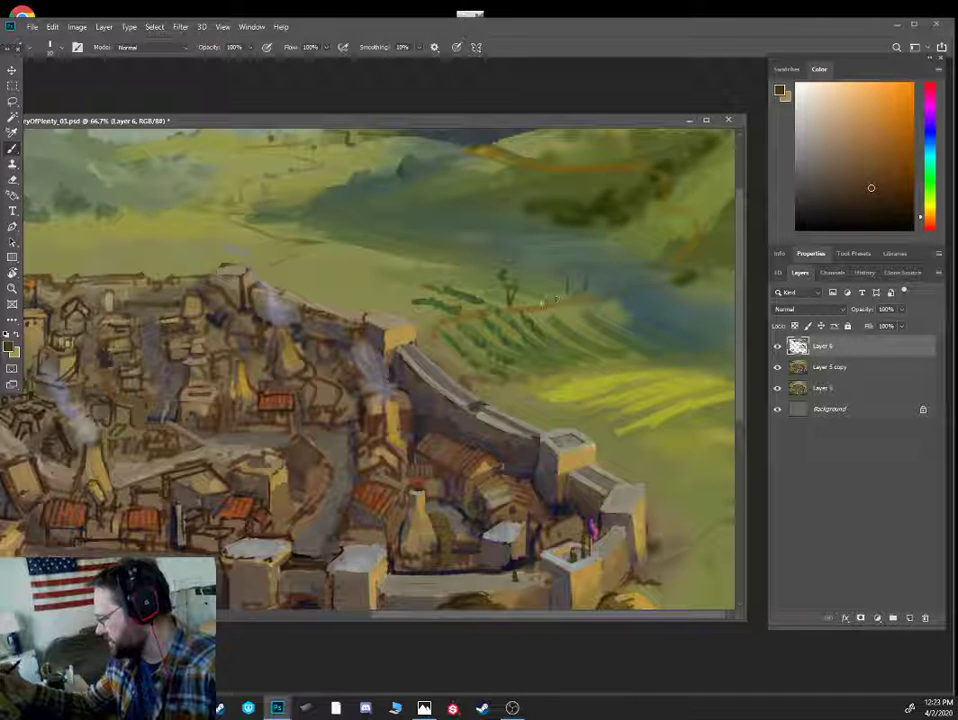
drag(541, 252, 541, 298)
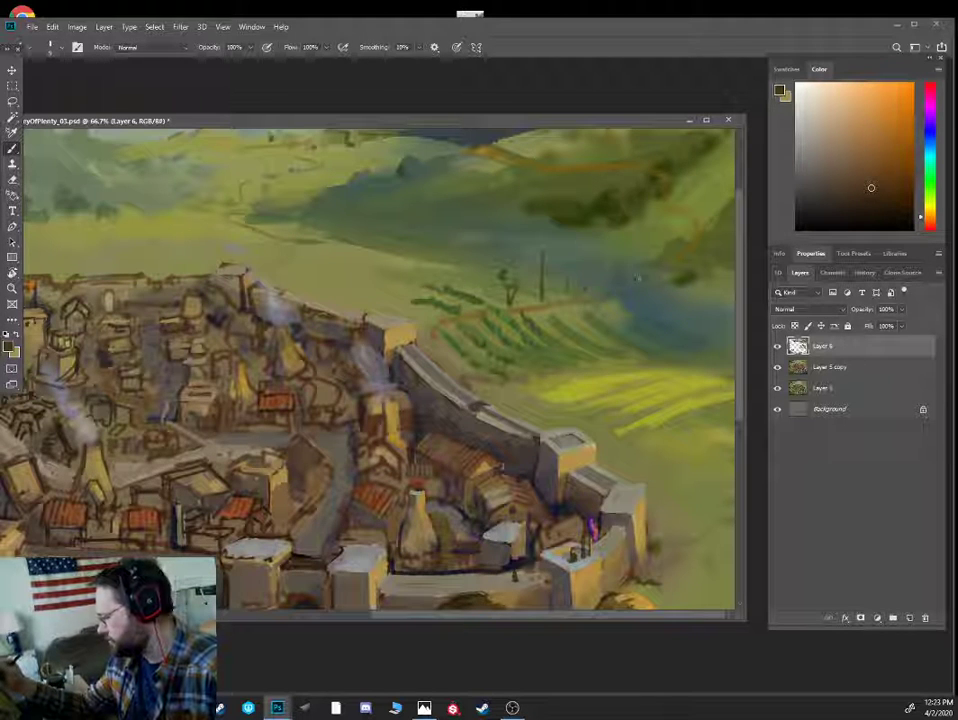
mouse_move(619, 264)
mouse_down()
mouse_move(619, 293)
mouse_move(663, 281)
mouse_up()
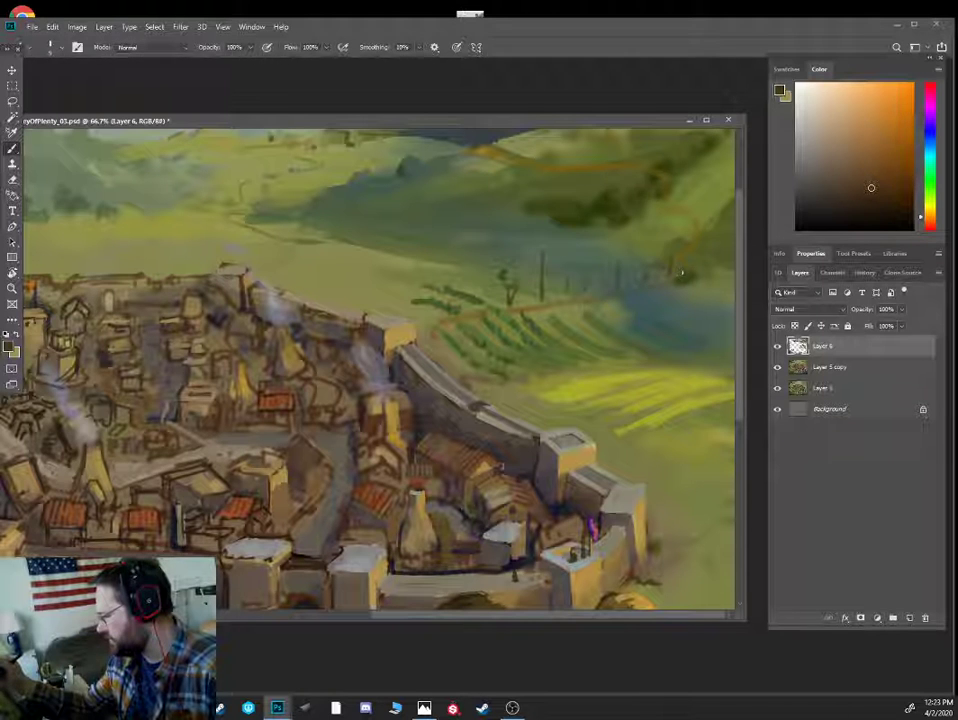
- Darken a bush on the far hillside and add foliage to the roadside trees with sampled dark greens and browns
alt+click(614, 213)
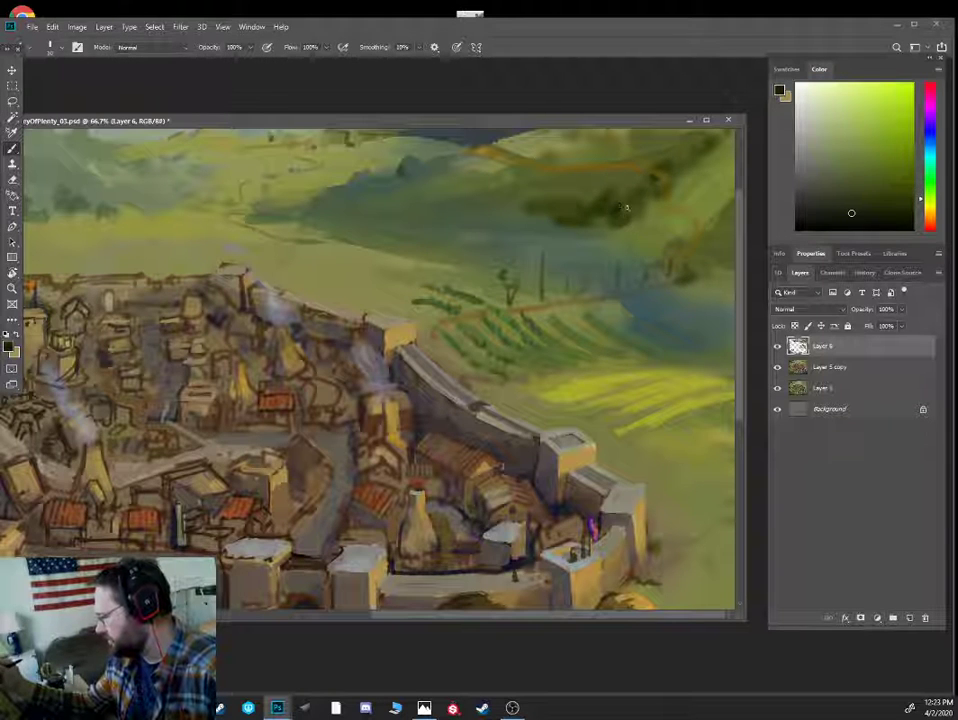
alt+click(544, 295)
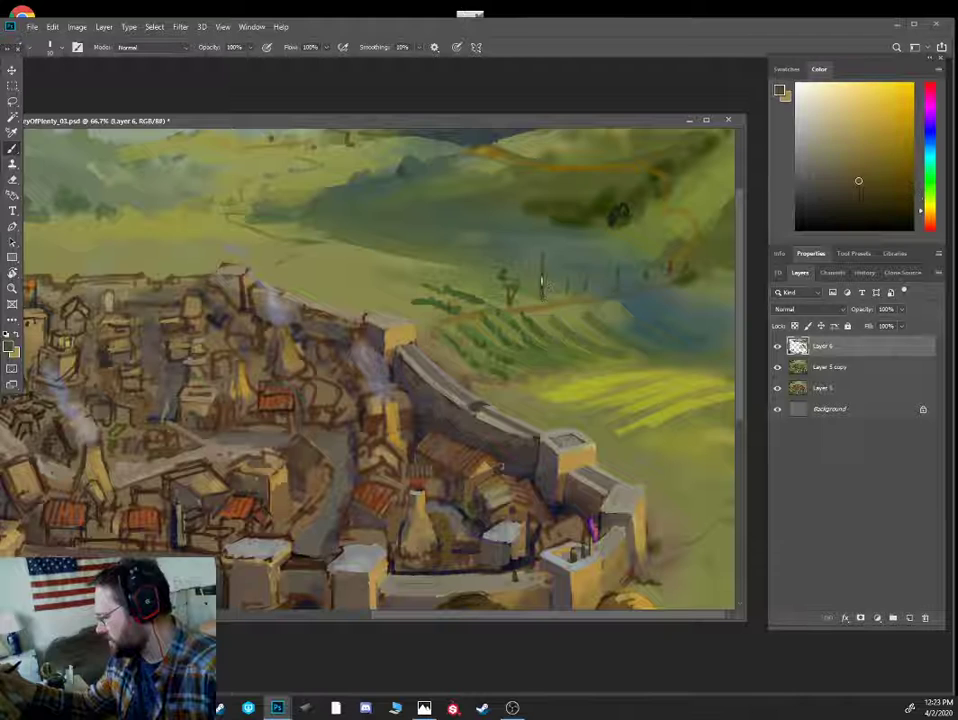
alt+click(513, 284)
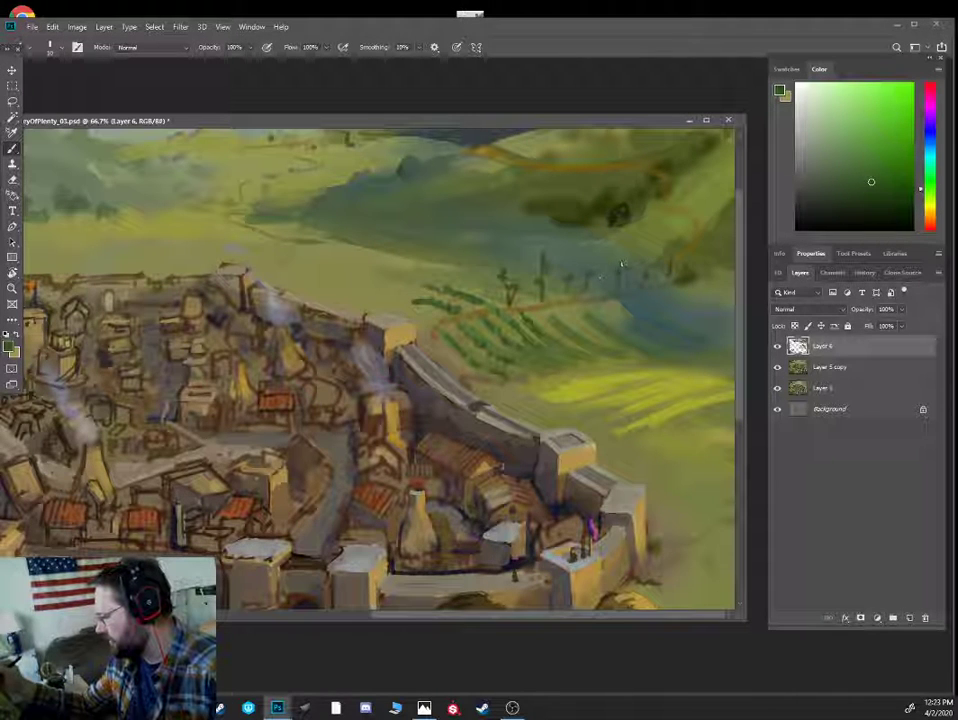
alt+click(555, 305)
alt+click(579, 293)
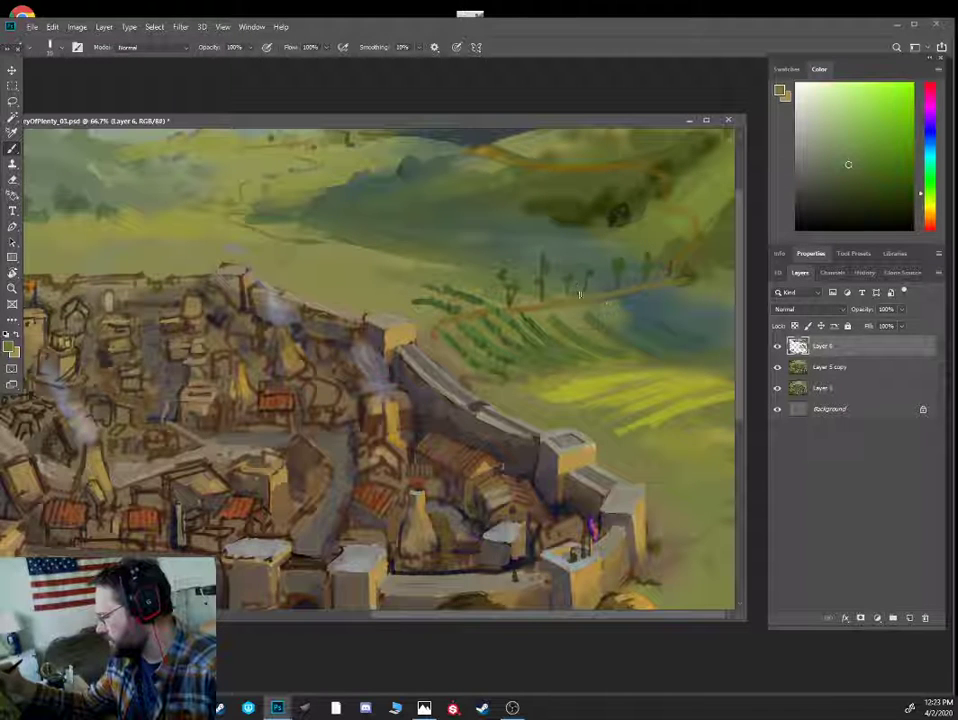
alt+click(545, 280)
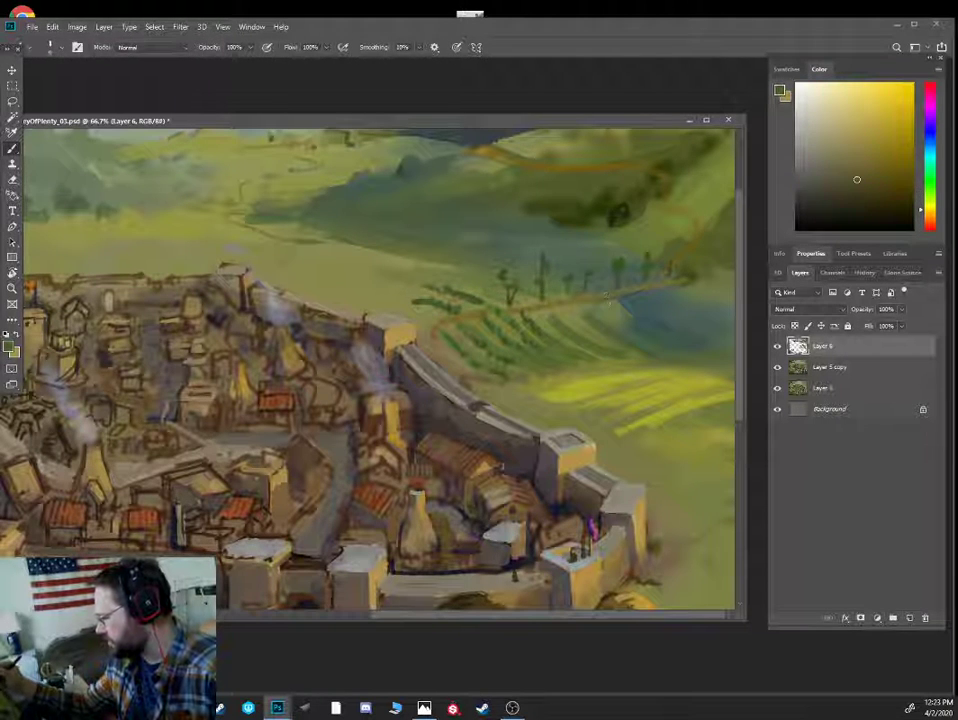
alt+click(616, 265)
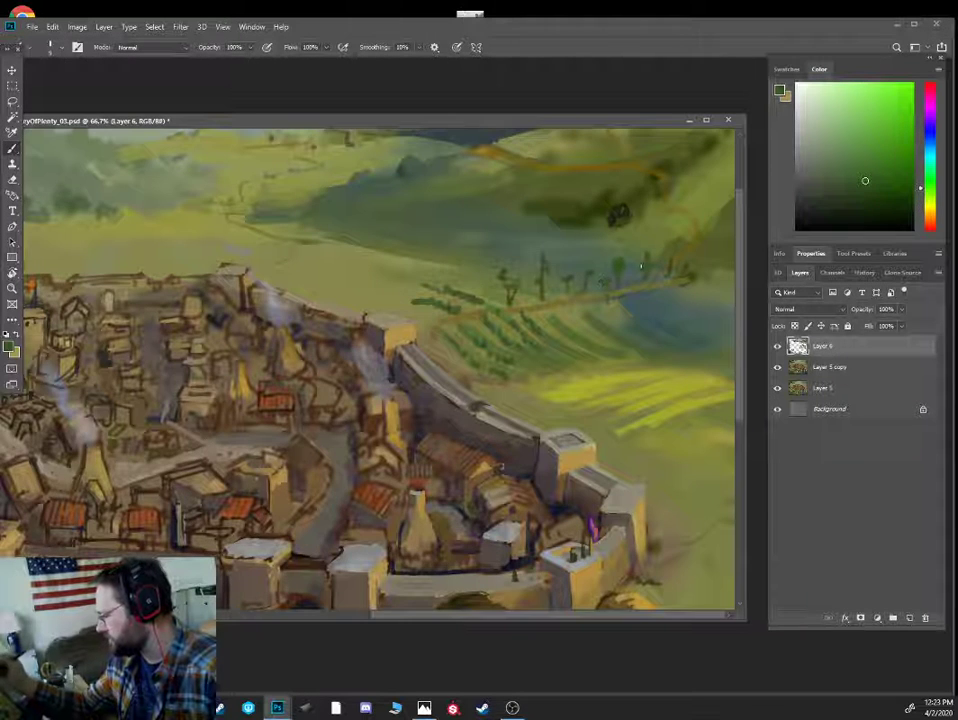
- Enlarge the brush and touch up the sunlit grass beyond the wall and in the foreground with sampled ochre and yellow-green tones
key(ctrl+minus)
key(ctrl+minus)
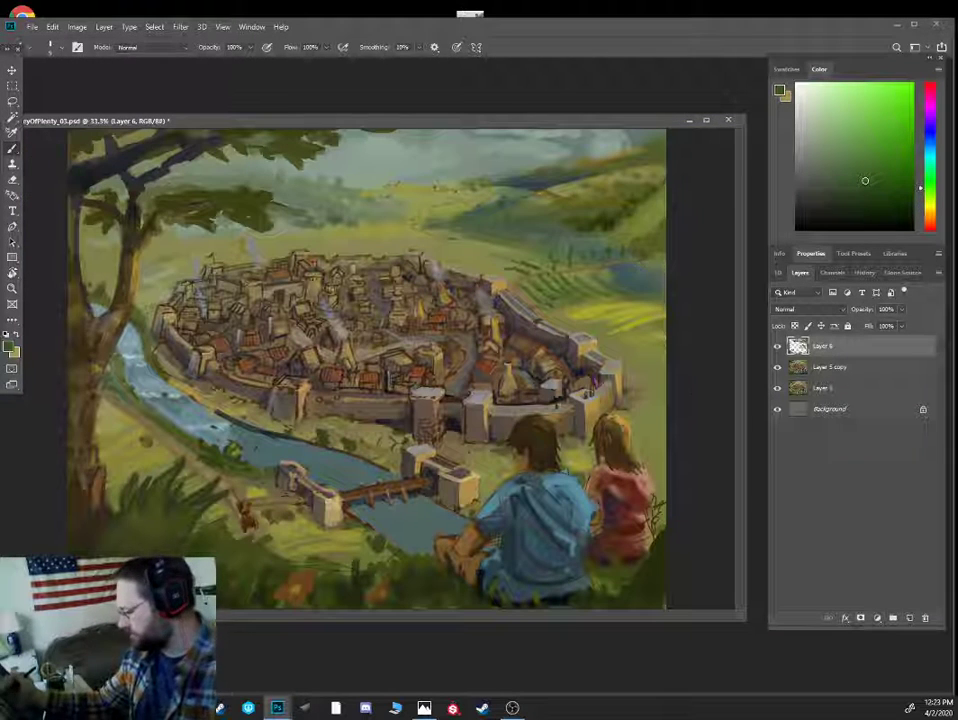
alt+click(471, 321)
key(])
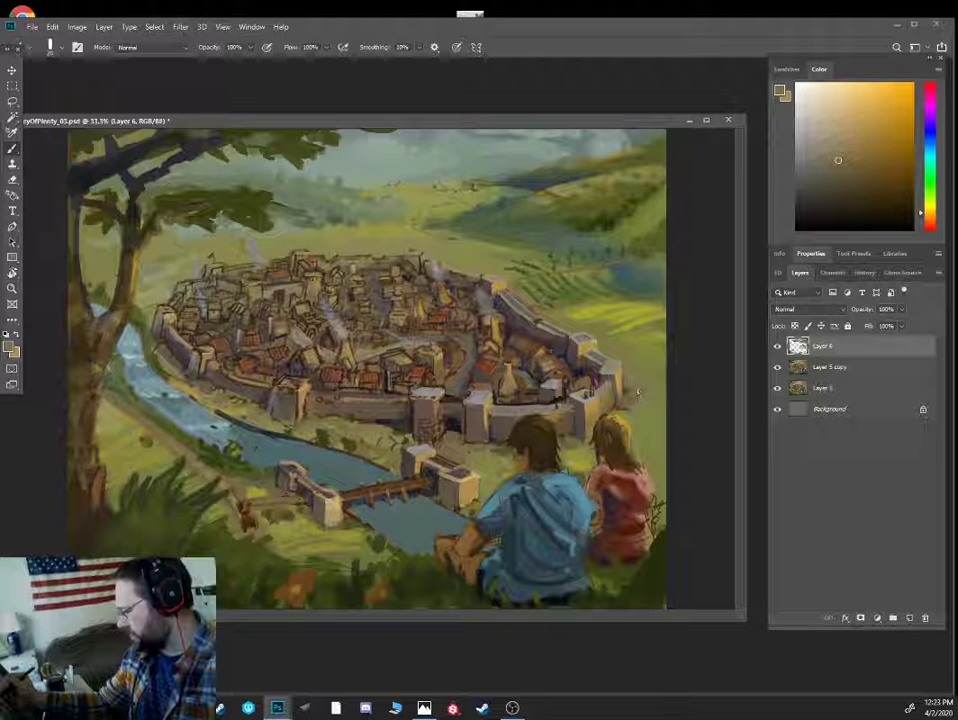
alt+click(632, 323)
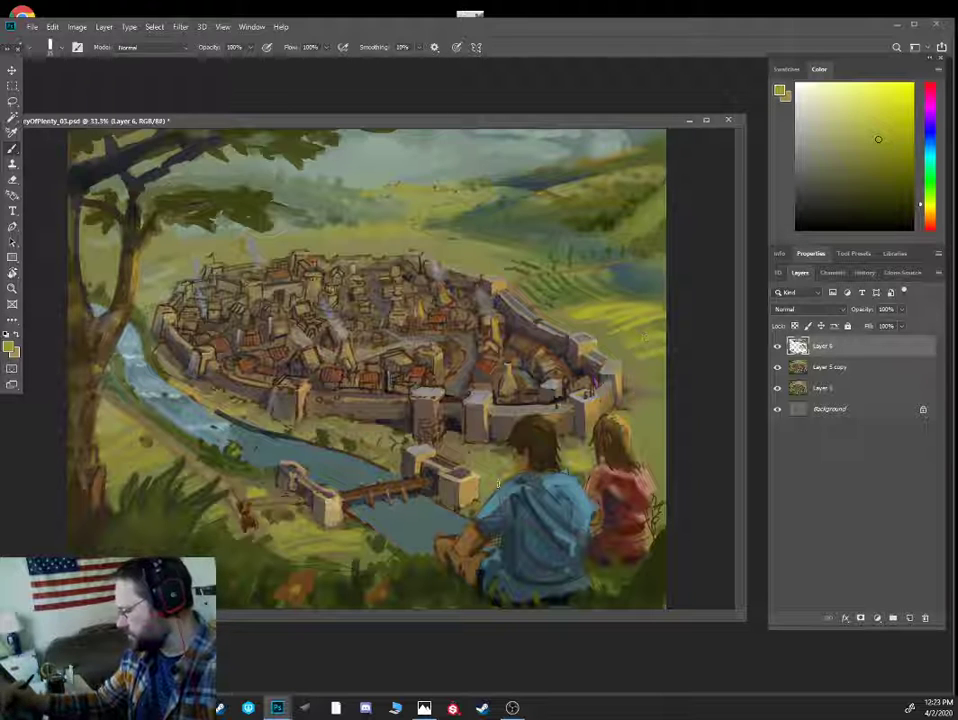
alt+click(252, 460)
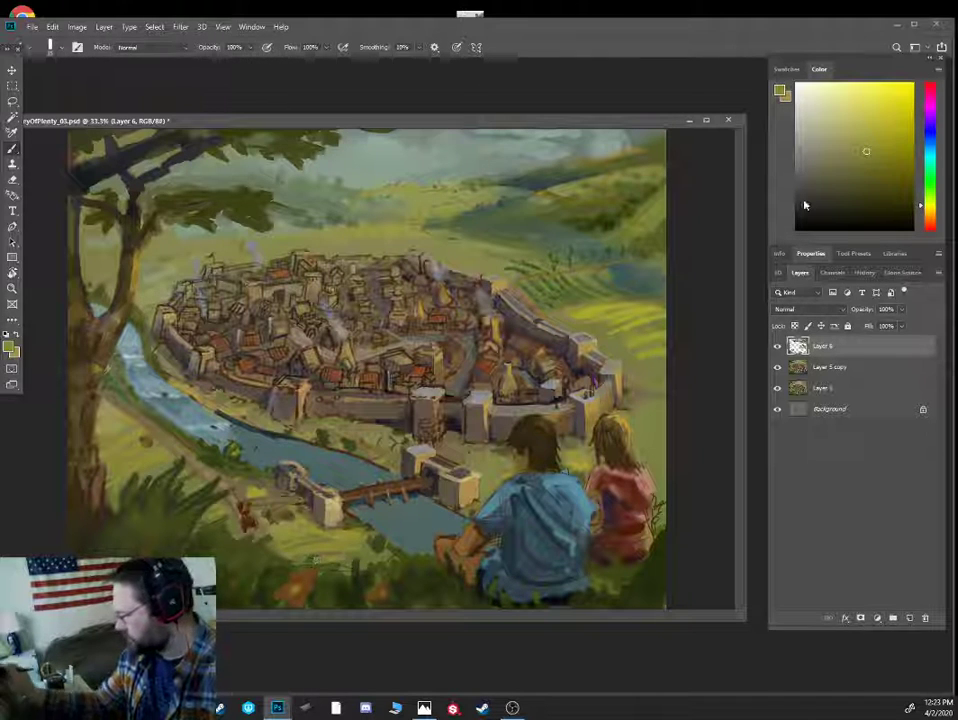
- Mix golden yellow and darker ochre tones and add strokes to the foreground meadow below the bridge tower
click(882, 141)
click(931, 206)
click(895, 137)
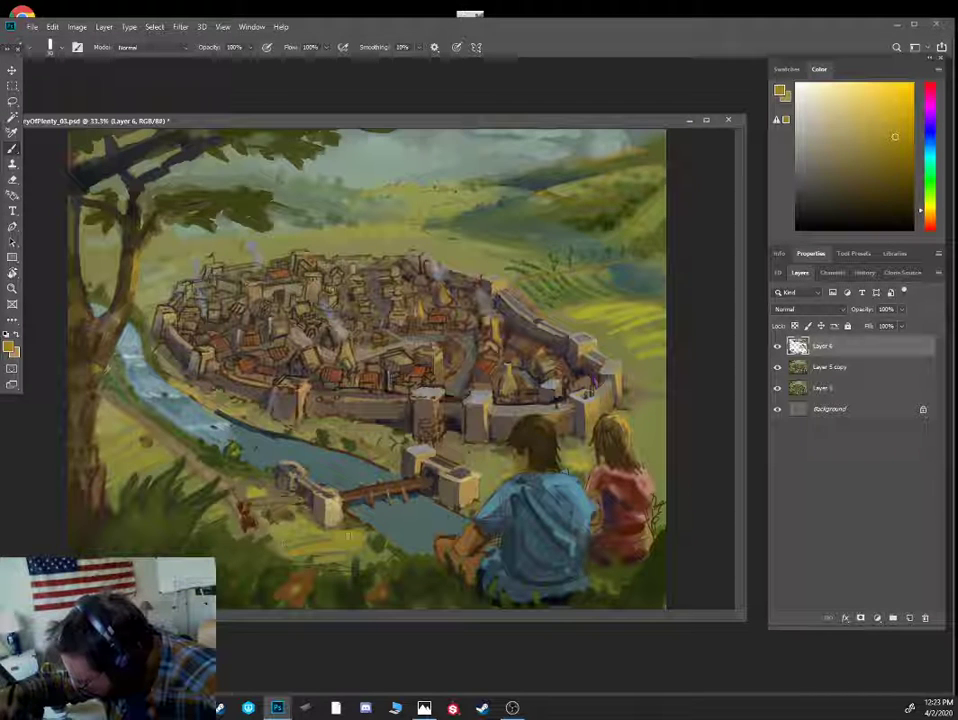
click(900, 165)
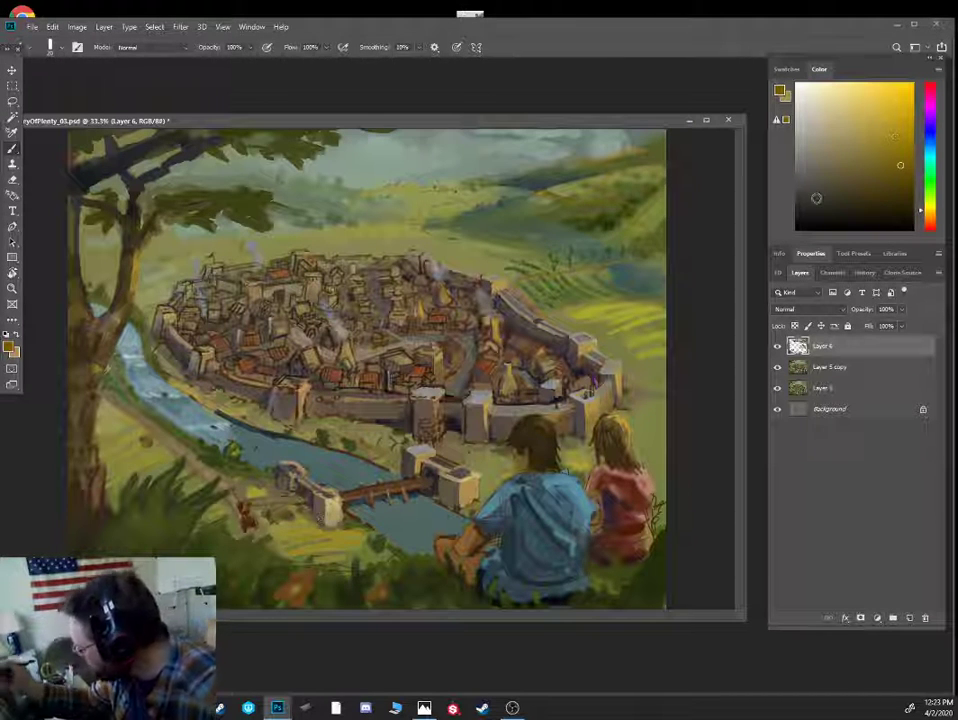
alt+click(342, 552)
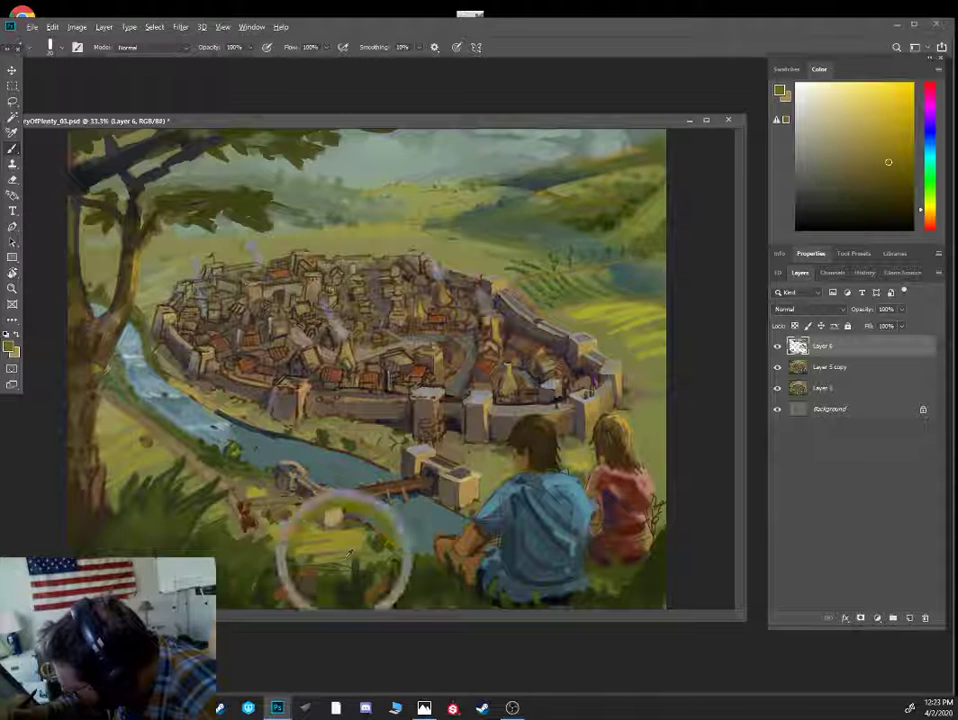
- Add dark olive and brown strokes along the meadow's shaded lower edge and the nearby riverside path with sampled colors
alt+click(316, 547)
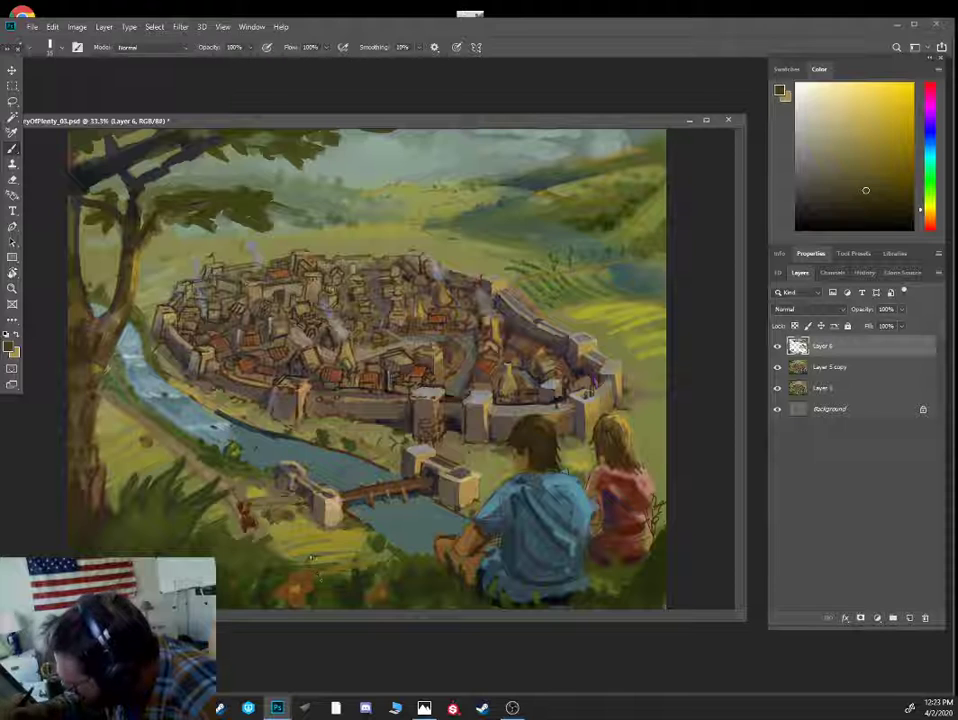
alt+click(226, 439)
alt+click(275, 567)
click(853, 191)
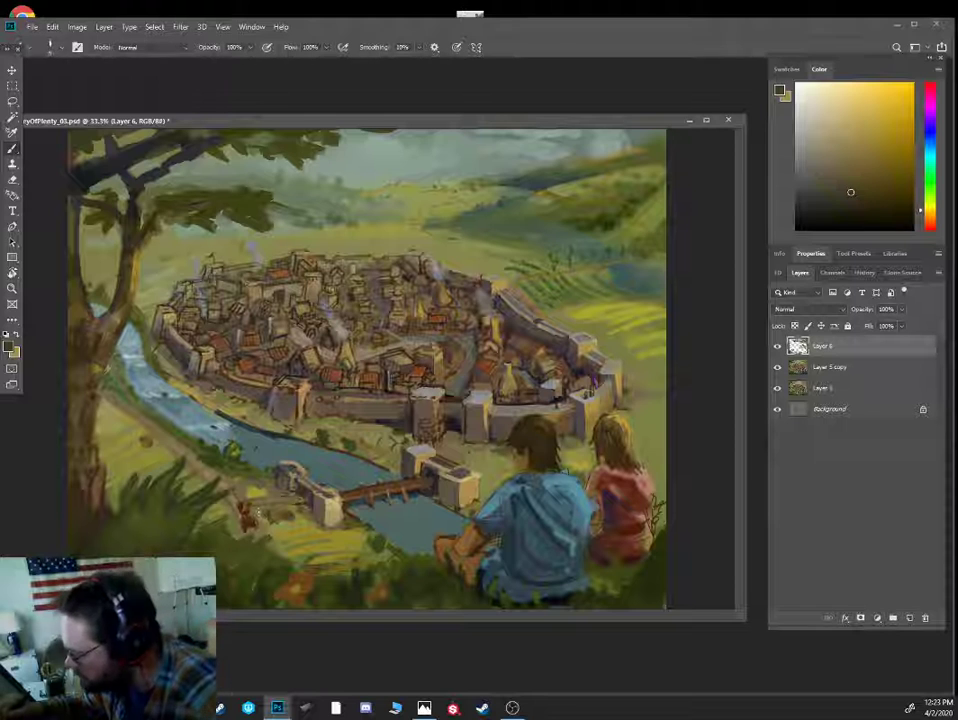
alt+click(267, 558)
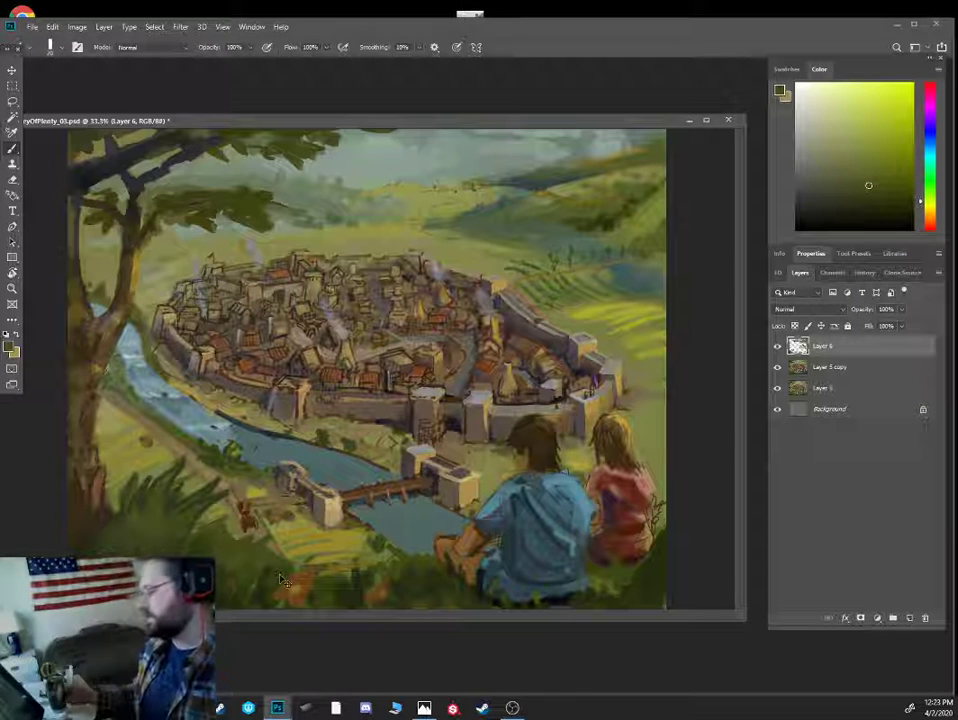
key(ctrl+plus)
key(ctrl+minus)
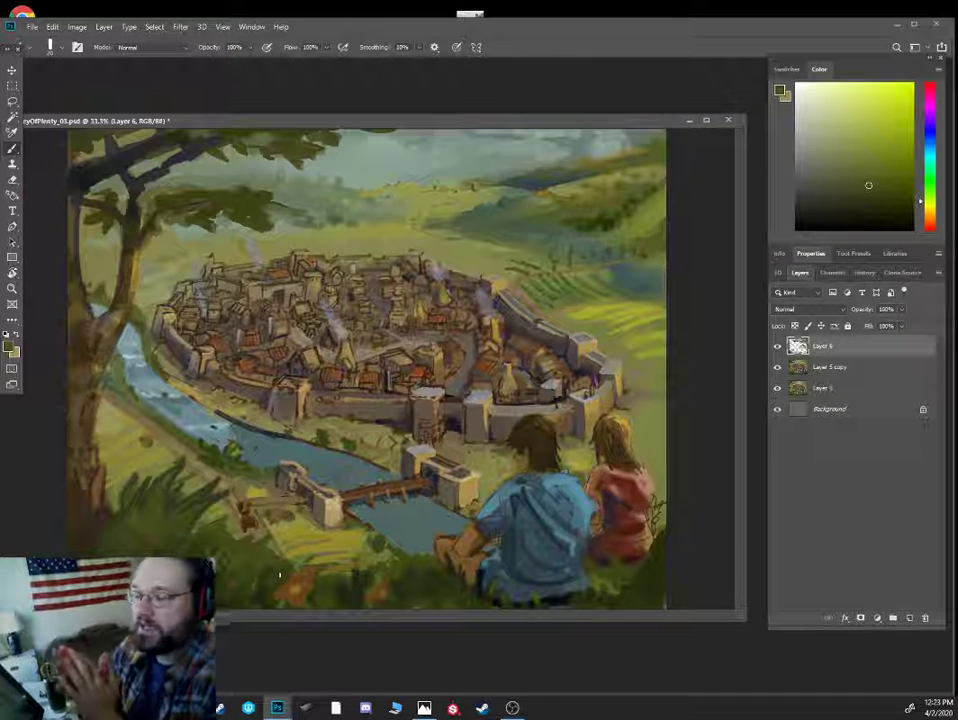